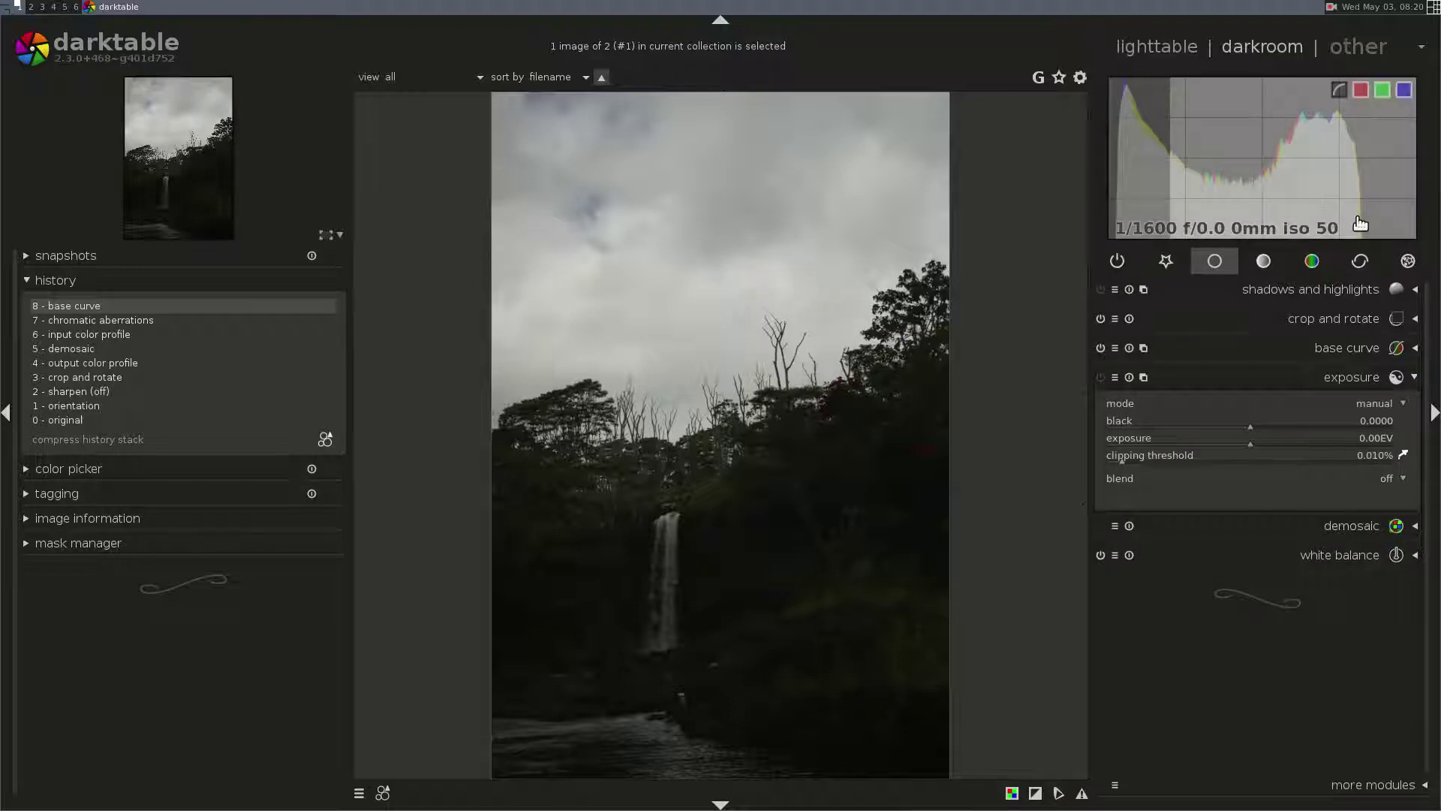
- Raise the exposure to 0.79 EV and switch on the graduated density filter
{"action": "left_click_drag", "start_coordinate": [1247, 440], "coordinate": [1285, 441]}
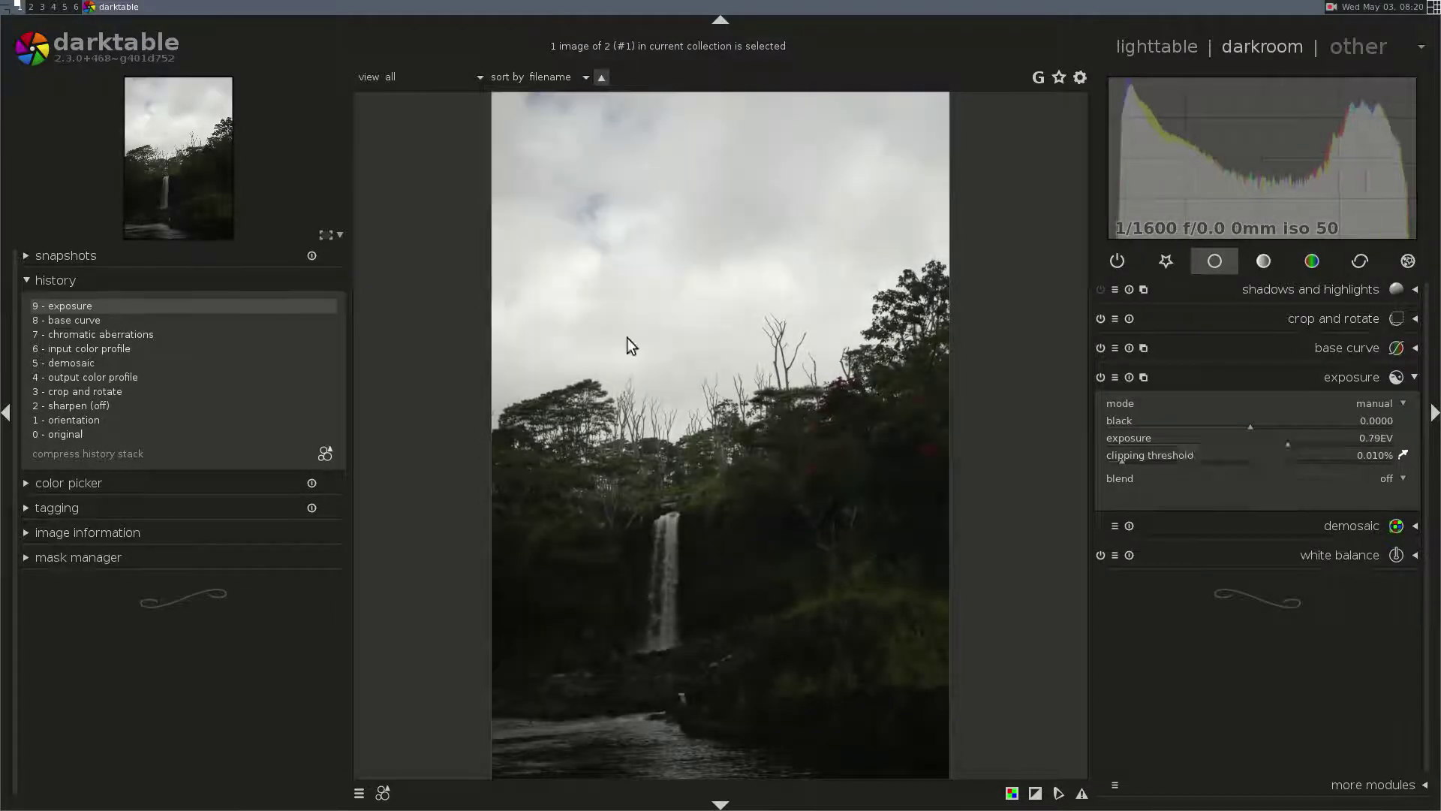
{"action": "left_click", "coordinate": [1410, 261]}
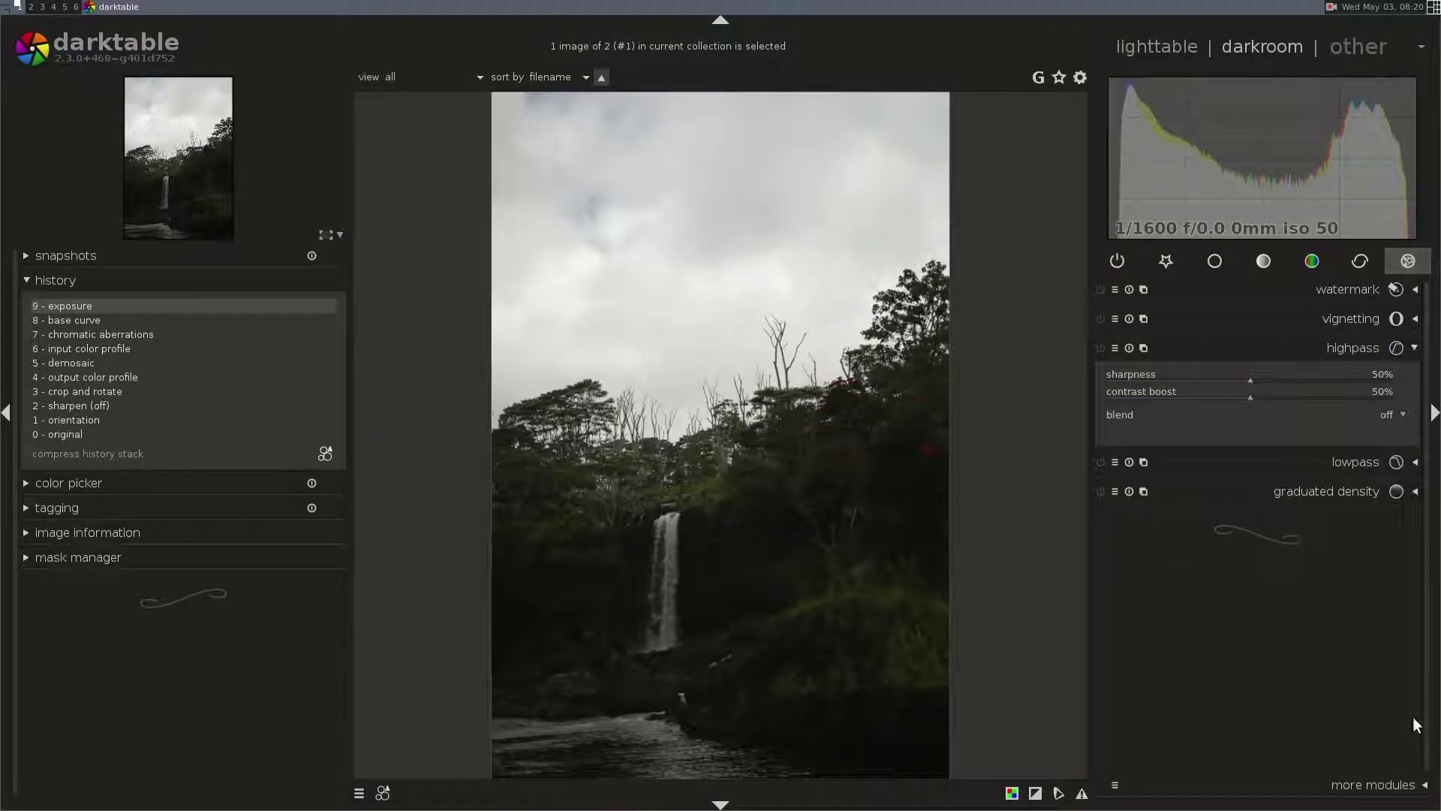
{"action": "left_click", "coordinate": [1204, 493]}
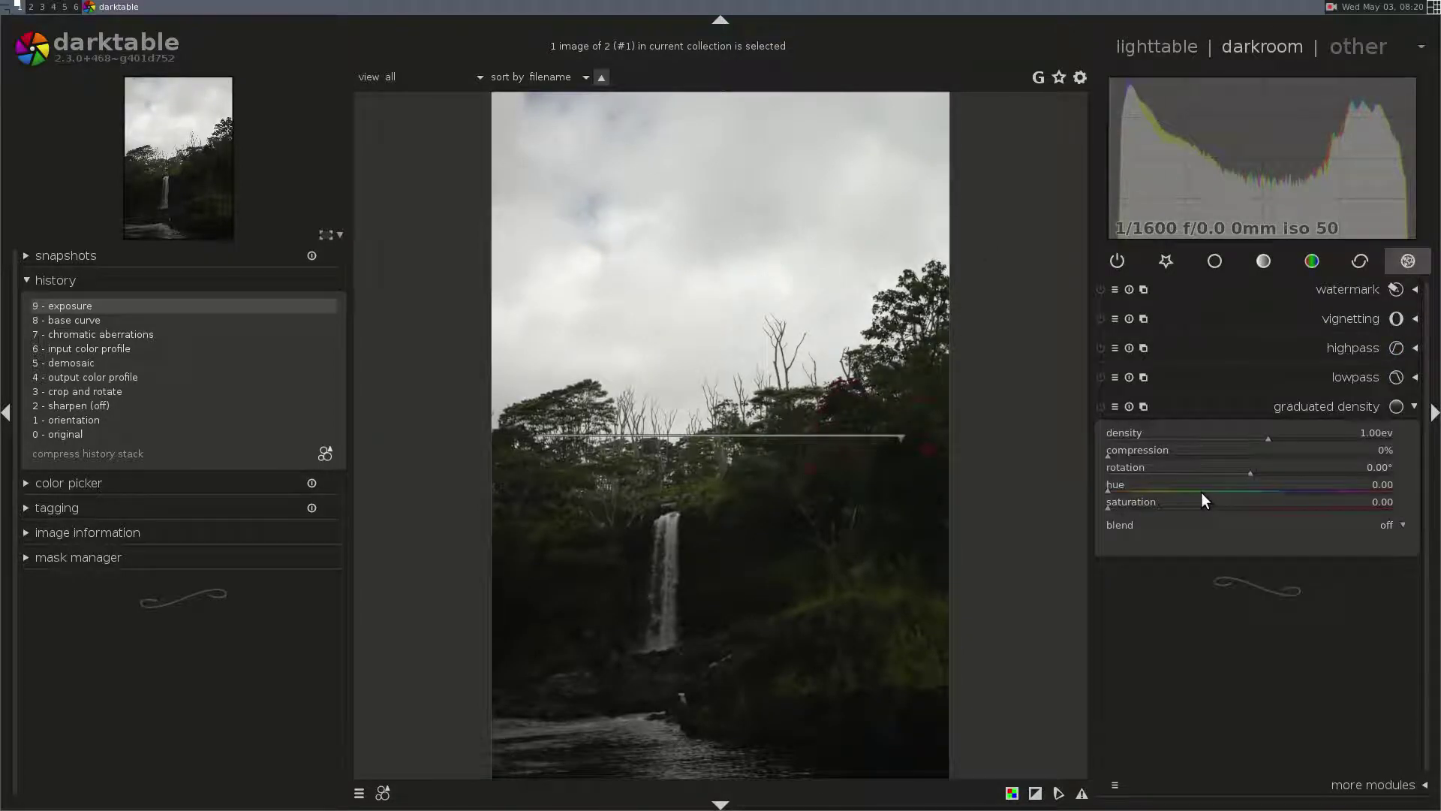
{"action": "left_click", "coordinate": [1099, 405]}
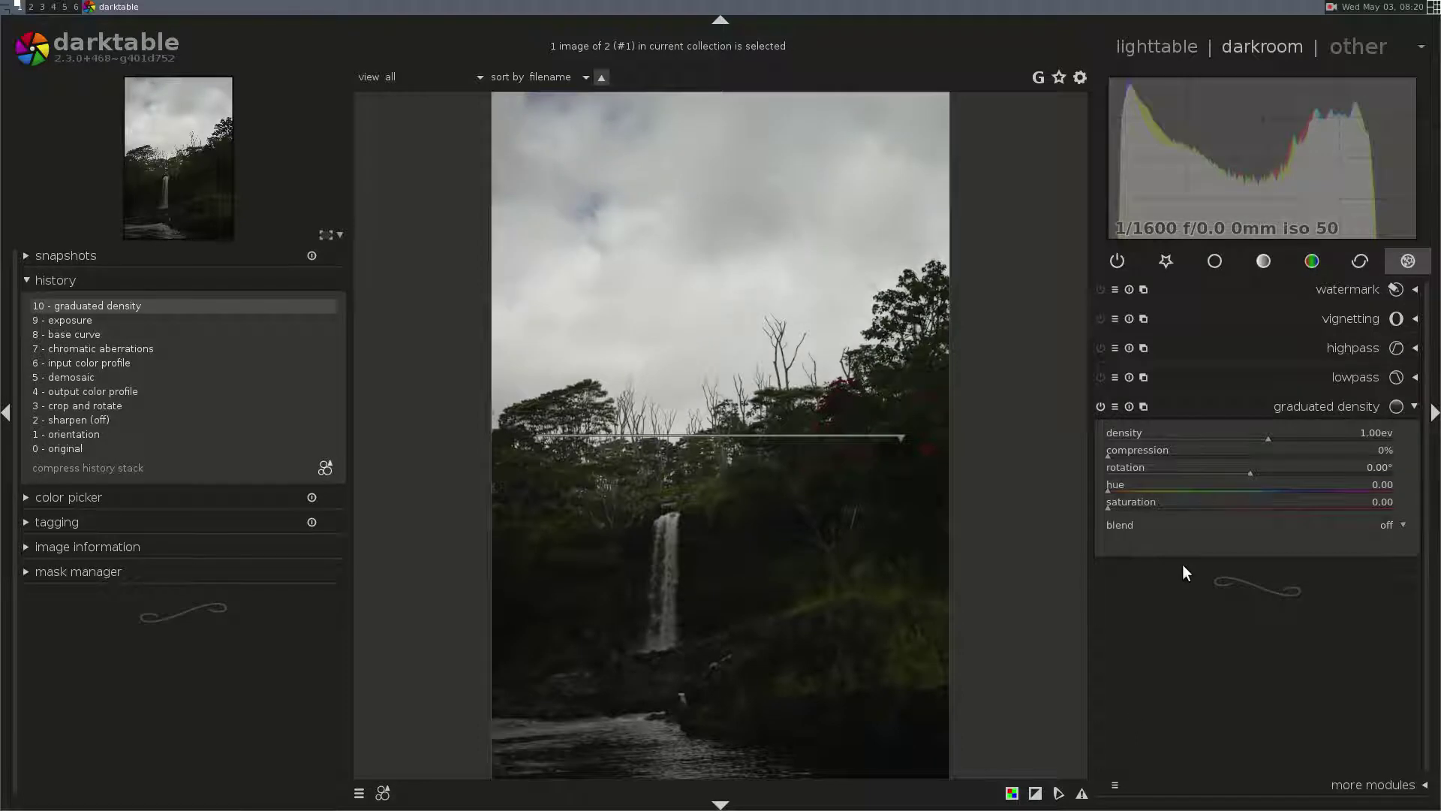
- Set the graduated density to 1.71 ev and move its line down to just above the waterfall
{"action": "left_click", "coordinate": [1249, 413]}
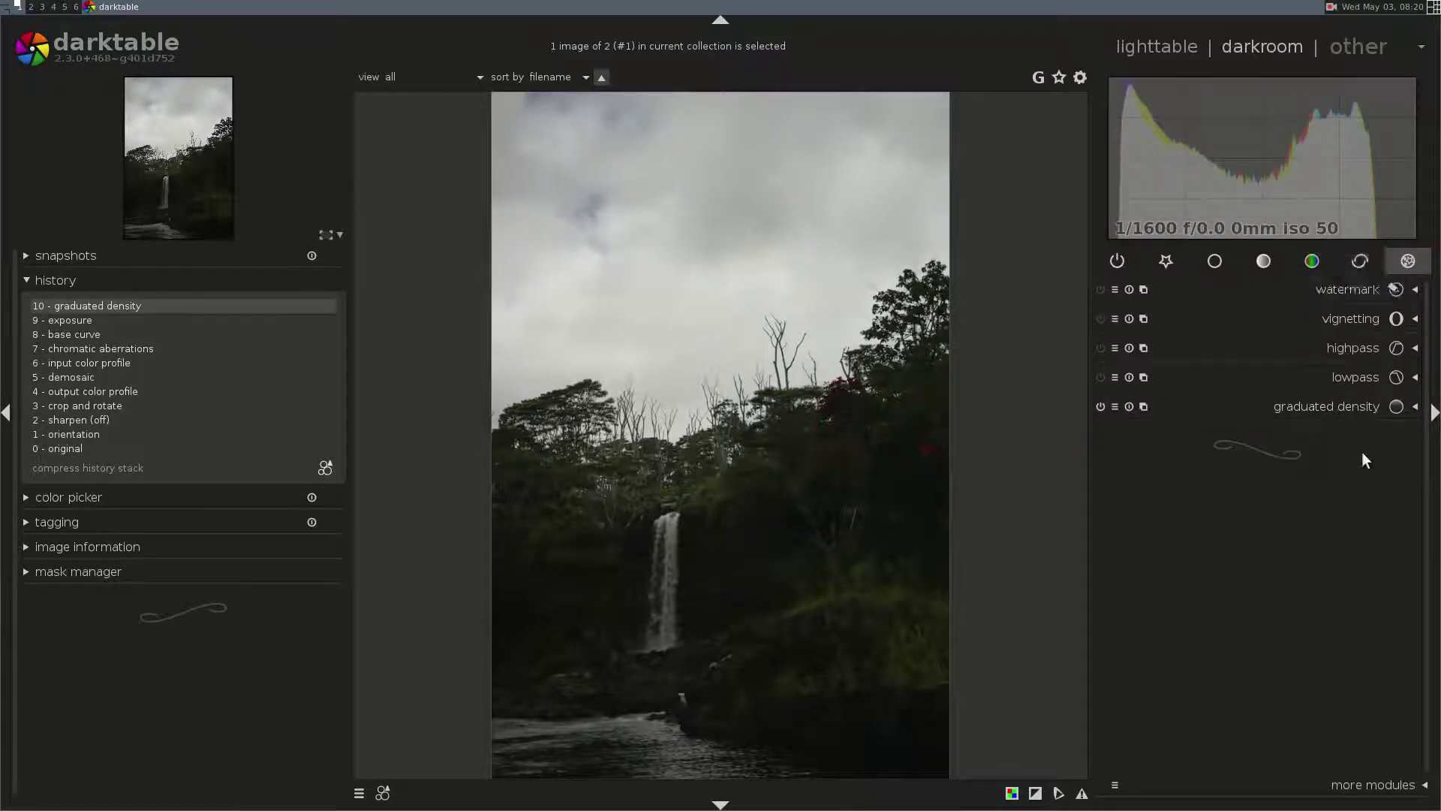
{"action": "left_click", "coordinate": [1340, 406]}
{"action": "left_click_drag", "start_coordinate": [1271, 439], "coordinate": [1279, 439]}
{"action": "left_click_drag", "start_coordinate": [672, 435], "coordinate": [675, 478]}
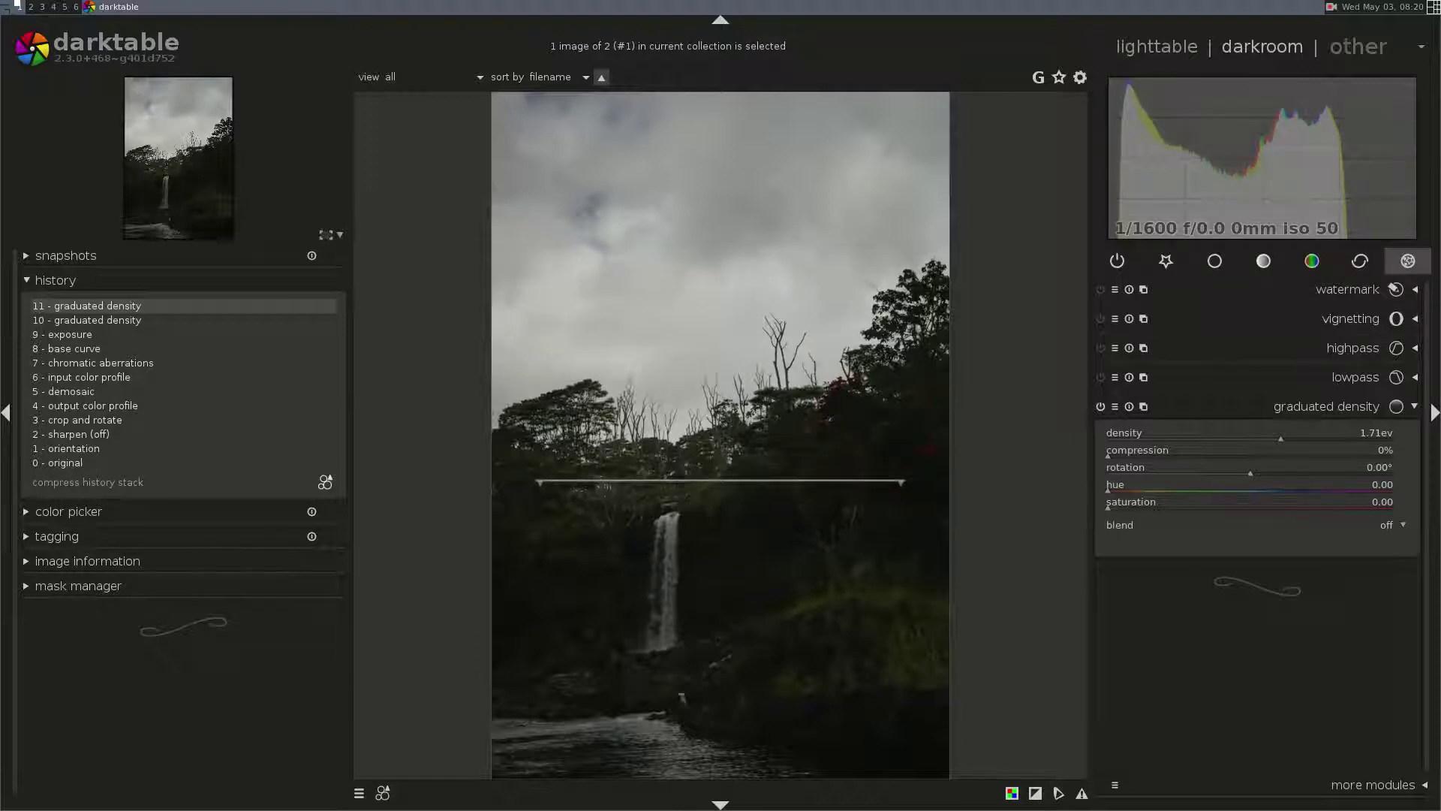
- Try the graduated density filter at 100% compression and move its line up into the middle of the sky
{"action": "left_click_drag", "start_coordinate": [1107, 455], "coordinate": [1148, 453]}
{"action": "left_click_drag", "start_coordinate": [1151, 454], "coordinate": [1394, 454]}
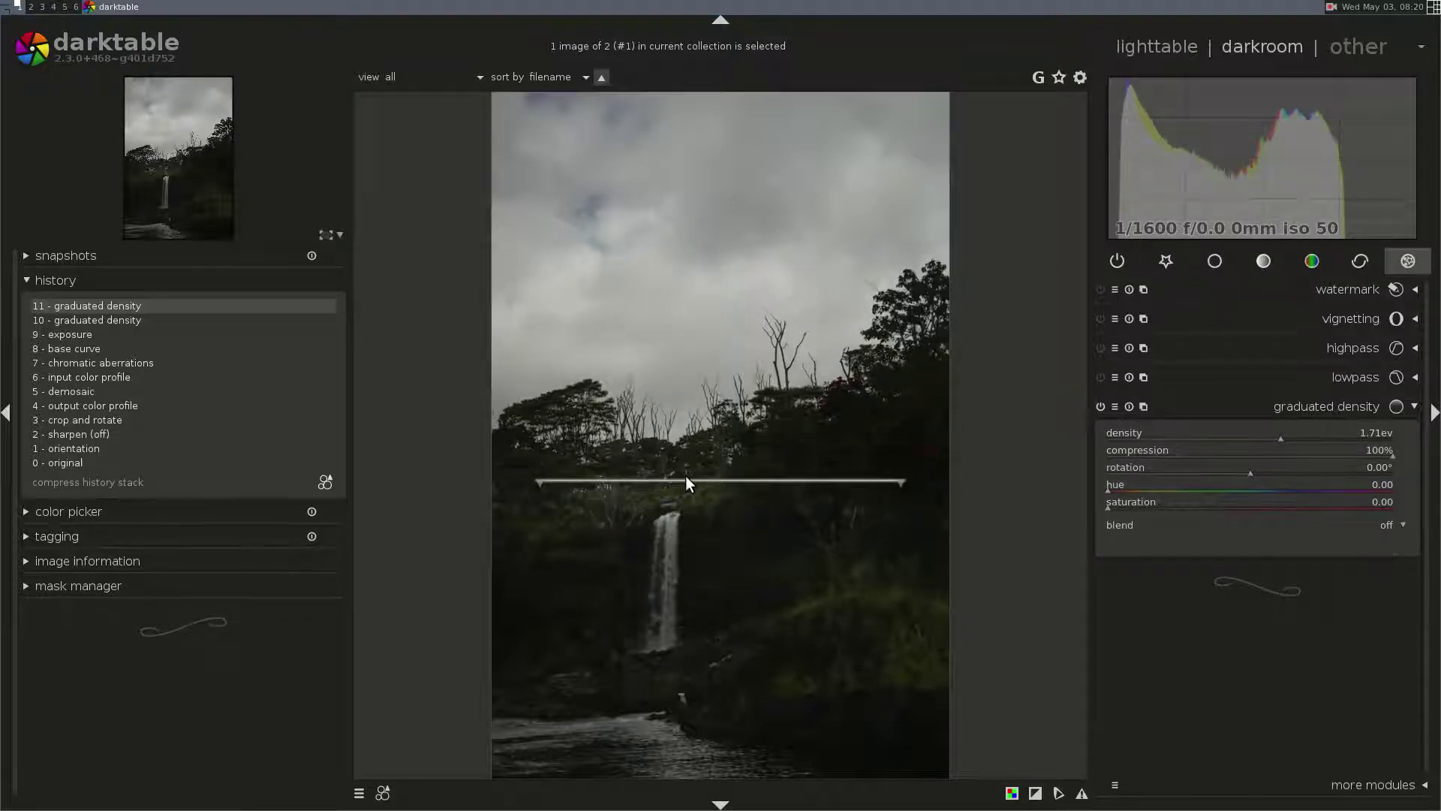
{"action": "left_click_drag", "start_coordinate": [686, 481], "coordinate": [692, 242]}
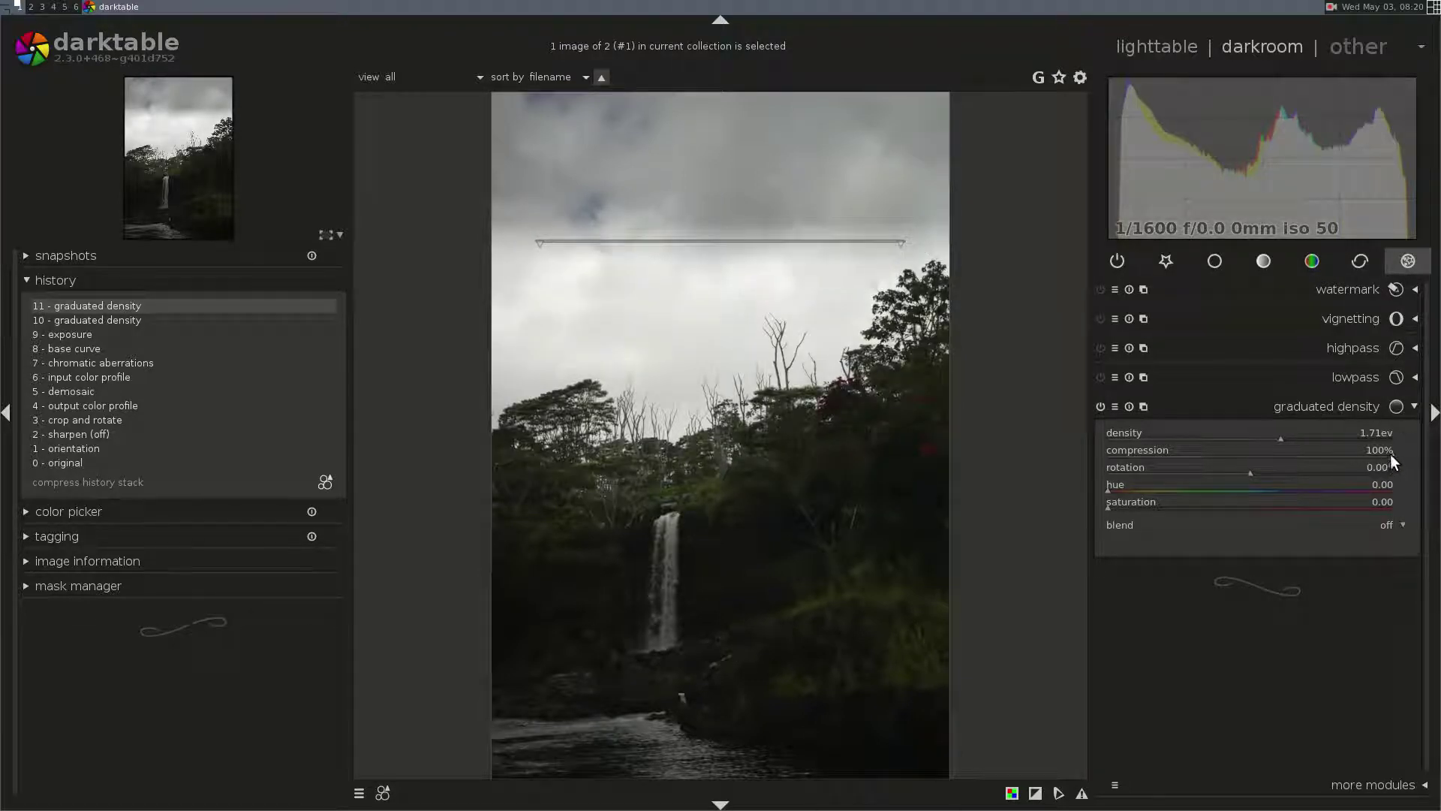
- Set the graduated density compression to 13% and move its line down to the top of the waterfall
{"action": "left_click_drag", "start_coordinate": [1390, 453], "coordinate": [1142, 439]}
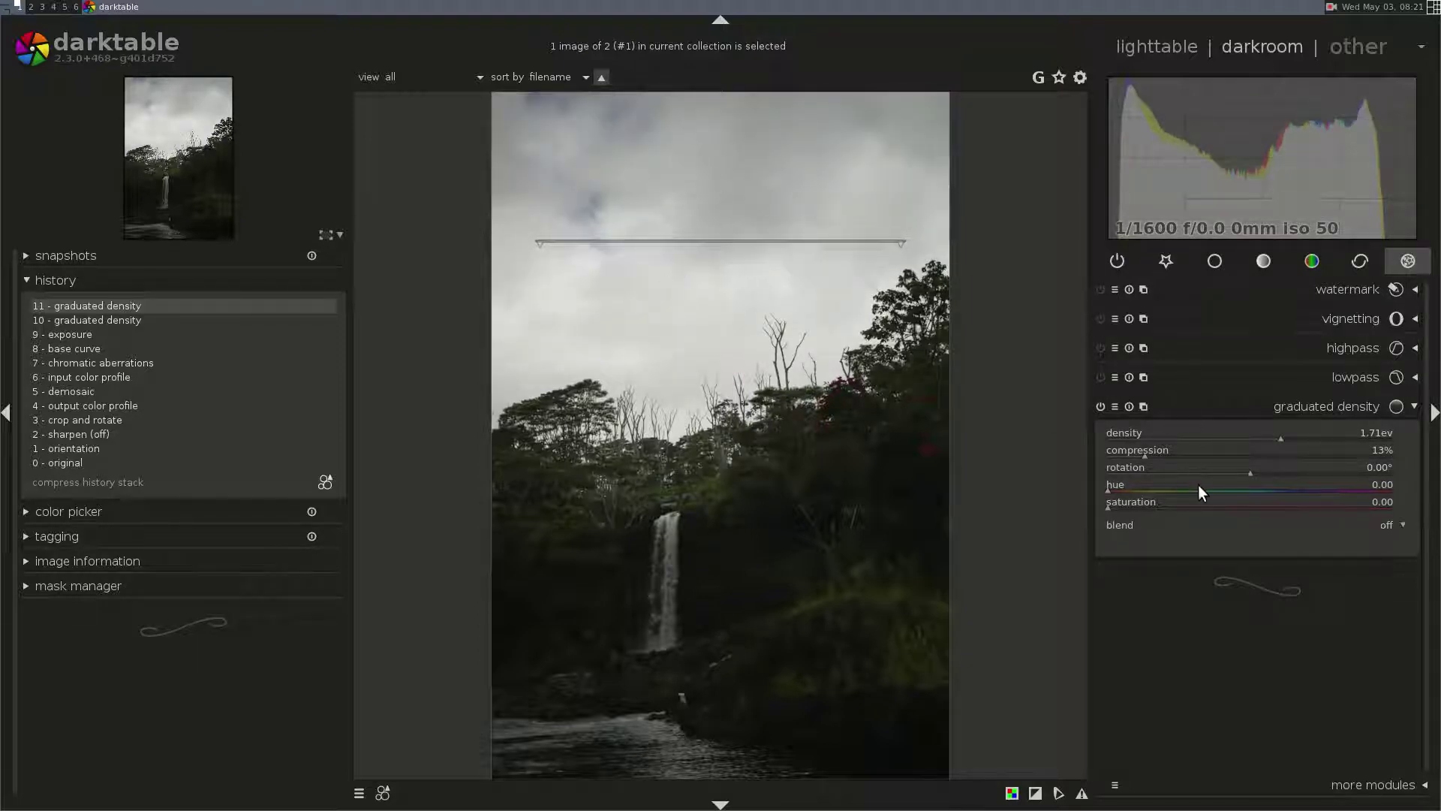
{"action": "left_click_drag", "start_coordinate": [782, 247], "coordinate": [766, 517]}
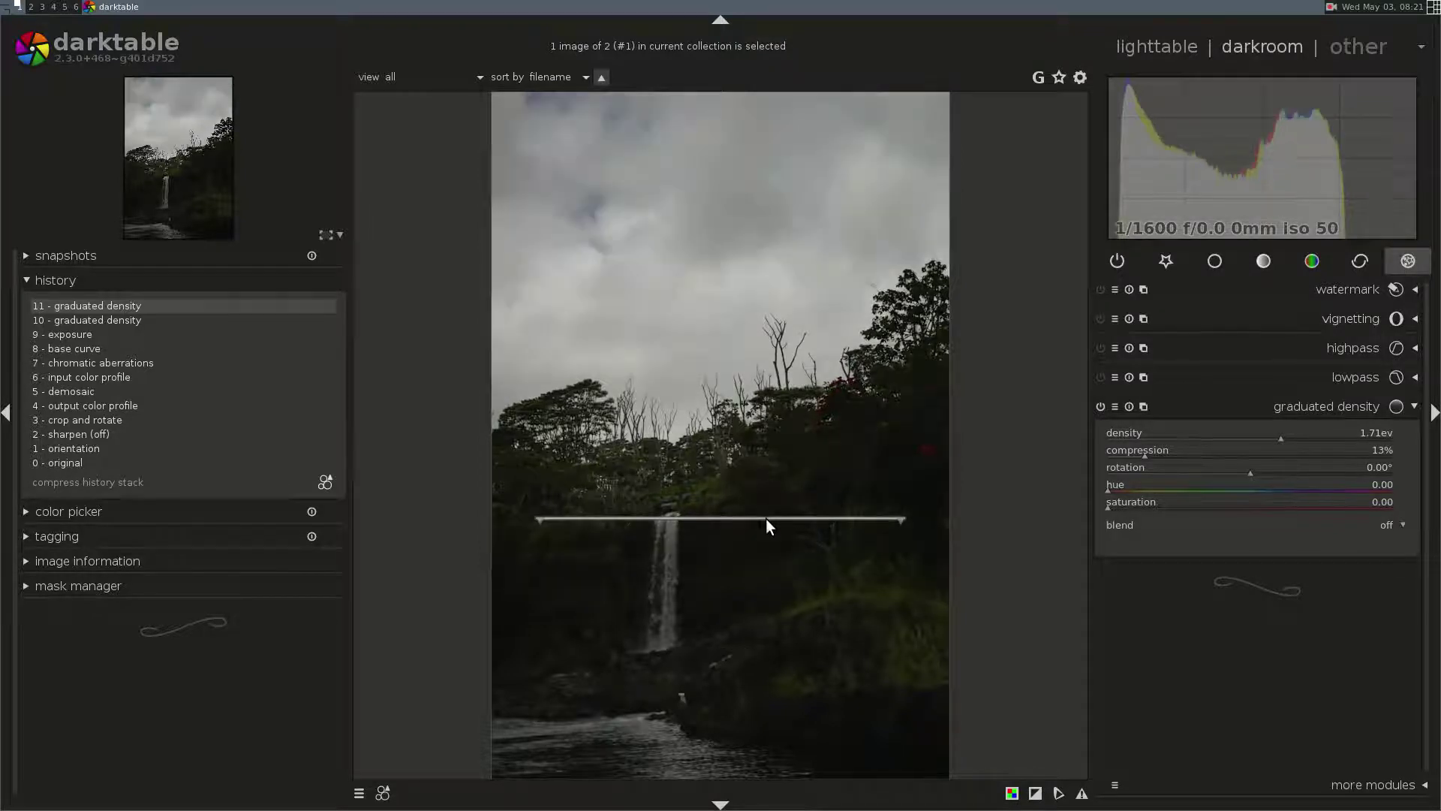
{"action": "left_click", "coordinate": [1285, 407]}
- Raise the exposure to 1.64 EV and set the base curve's fusion to three exposures
{"action": "left_click", "coordinate": [1213, 260]}
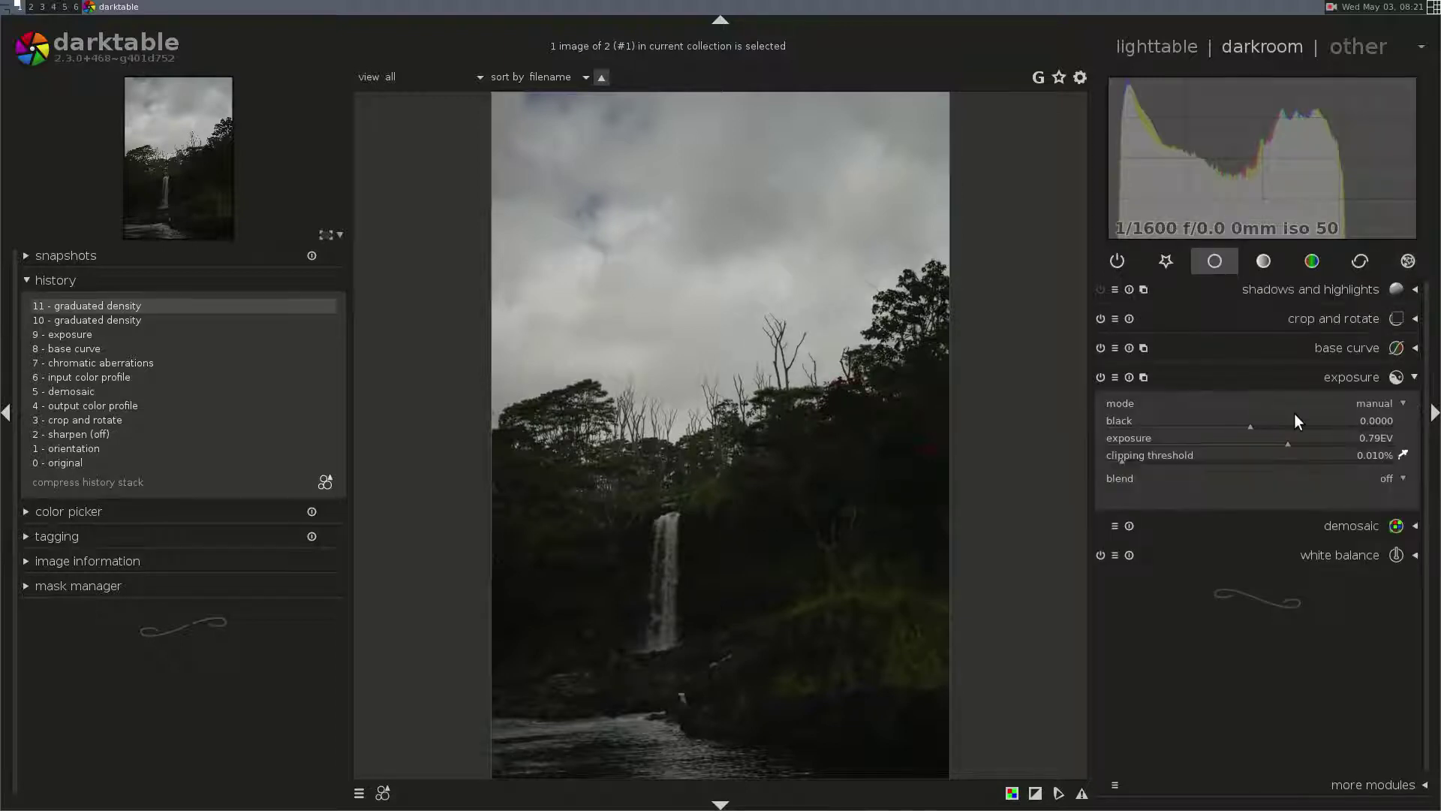
{"action": "left_click_drag", "start_coordinate": [1294, 443], "coordinate": [1327, 442]}
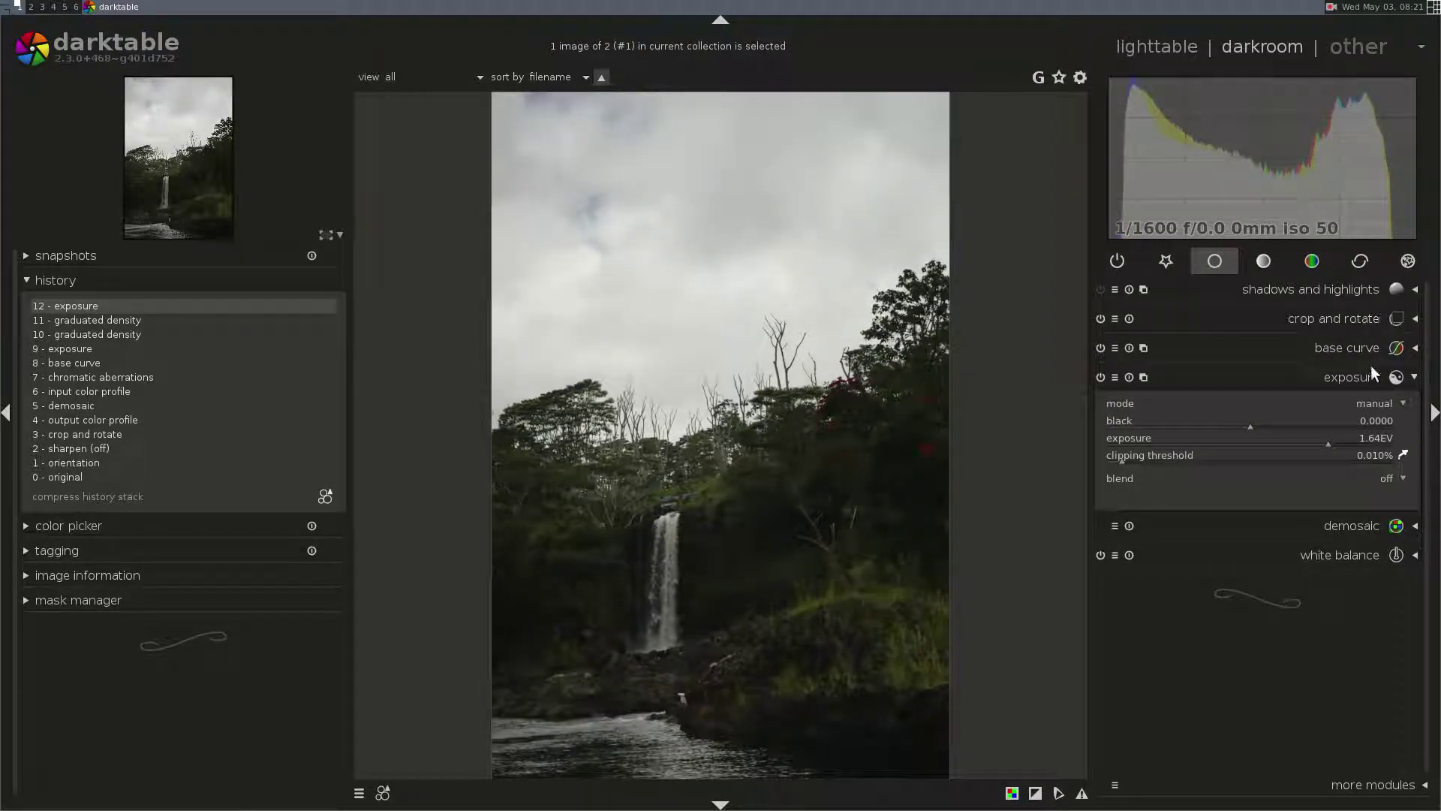
{"action": "left_click", "coordinate": [1363, 342]}
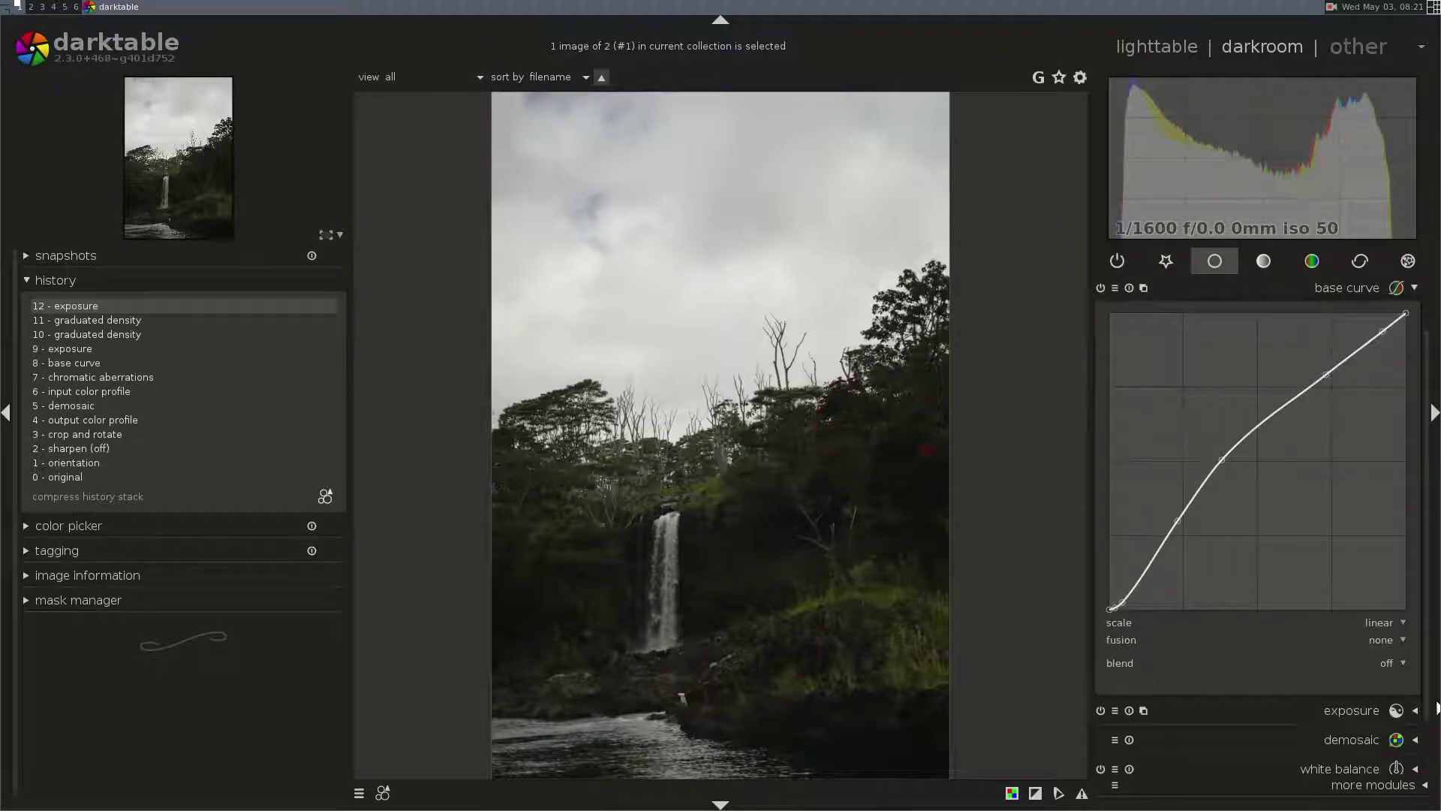
{"action": "left_click", "coordinate": [1385, 641]}
{"action": "left_click", "coordinate": [1389, 672]}
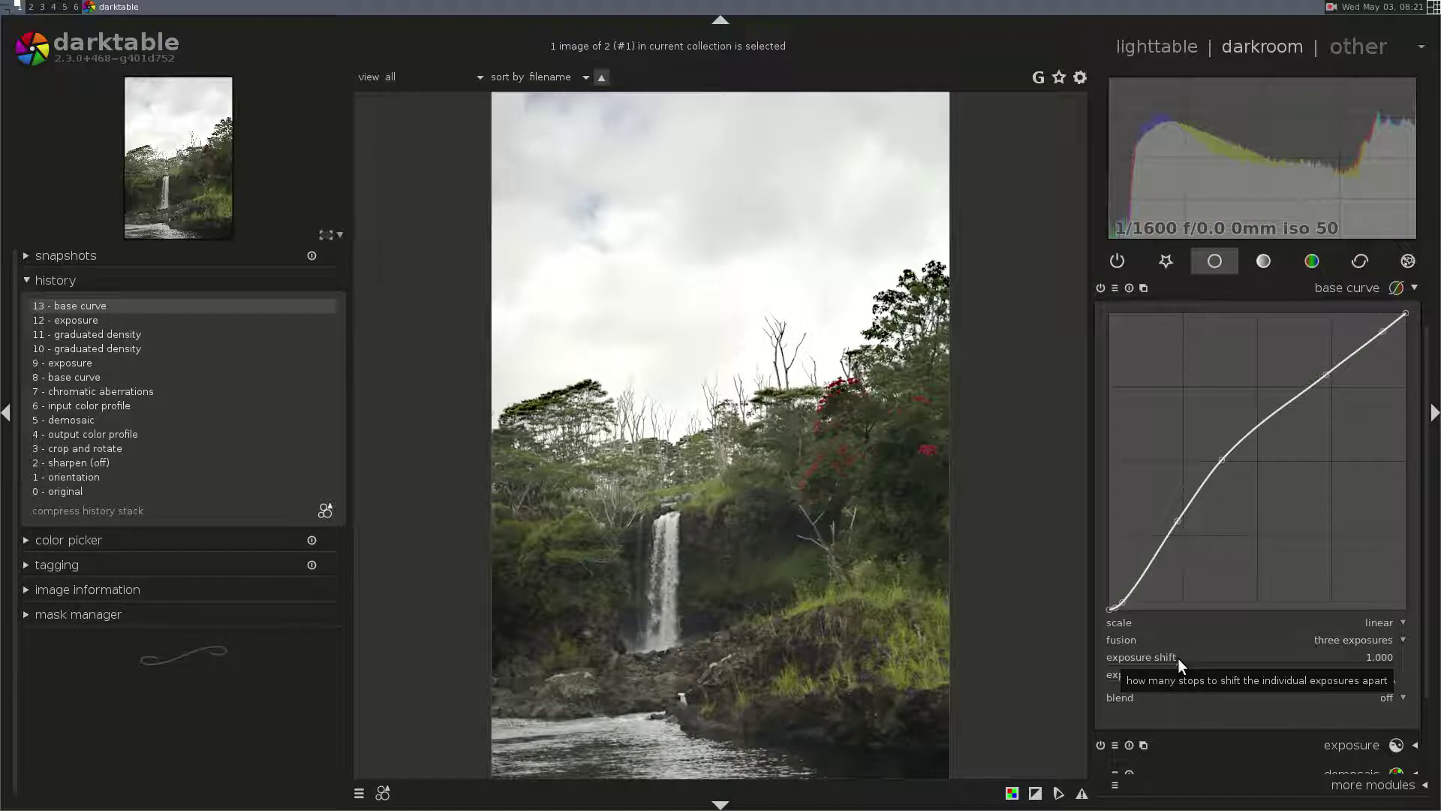
- Try exposure shift values between 0.800 and 1.400 for the base curve fusion, ending at 1.300
{"action": "scroll", "coordinate": [1177, 657], "scroll_direction": "down", "scroll_amount": 2}
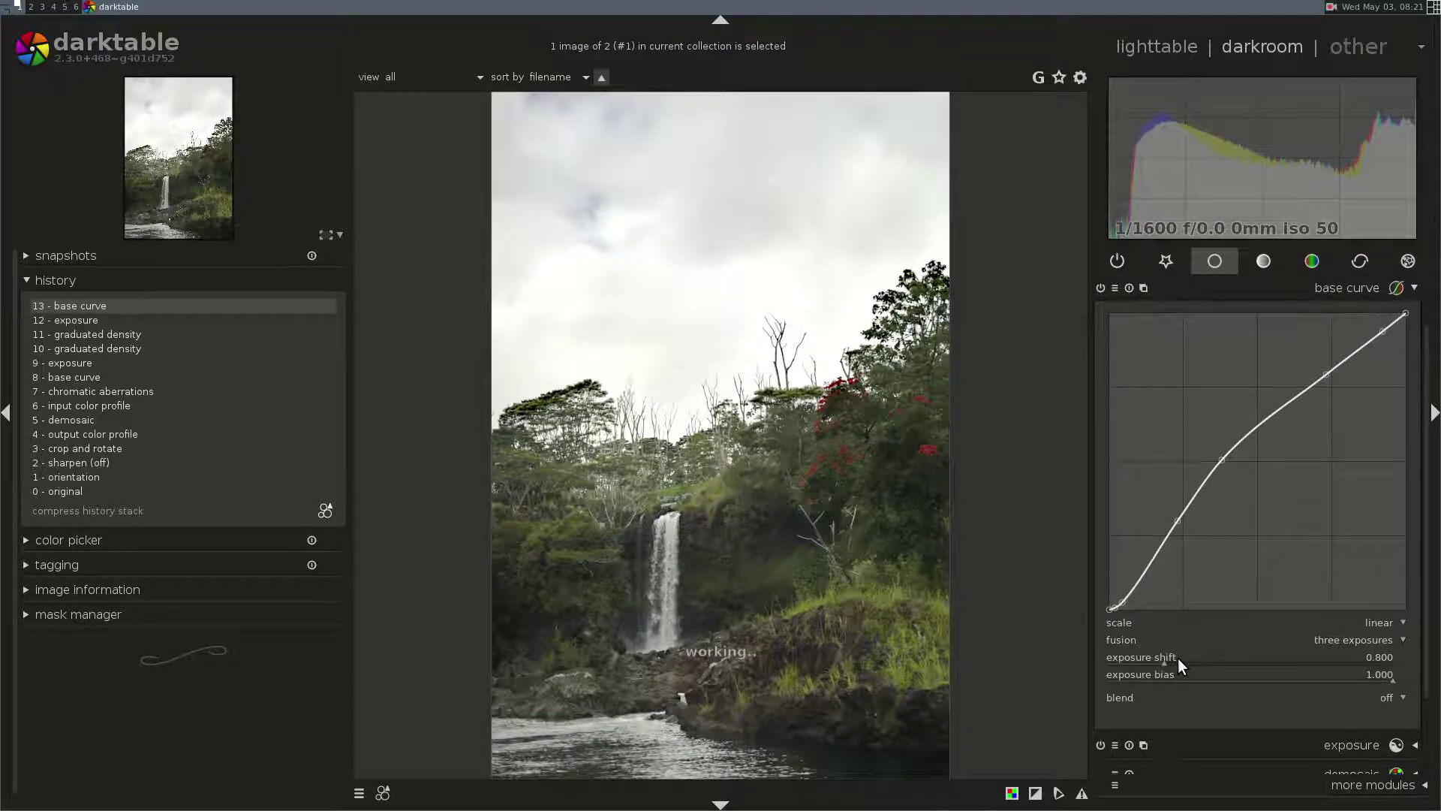
{"action": "scroll", "coordinate": [1177, 657], "scroll_direction": "up", "scroll_amount": 1}
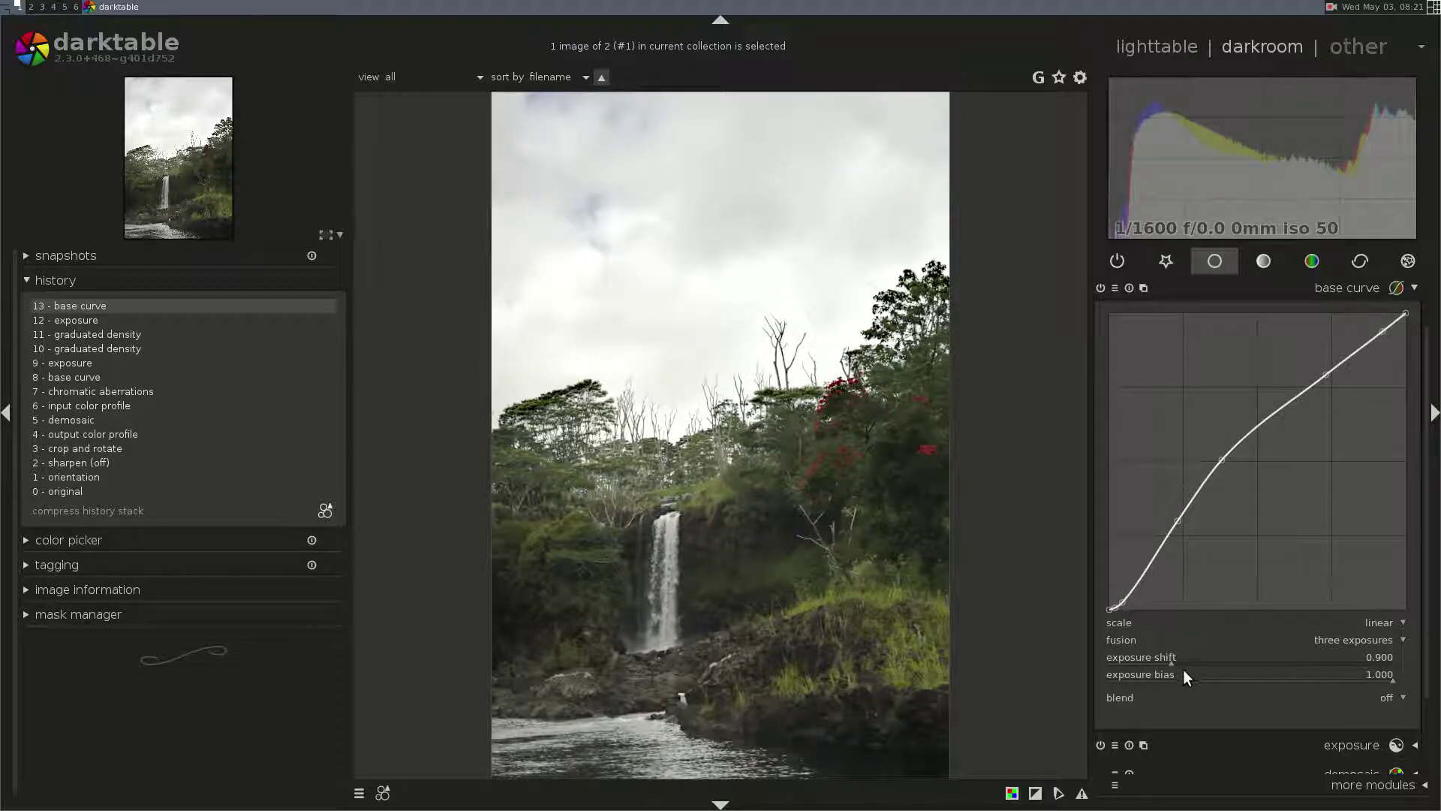
{"action": "scroll", "coordinate": [1176, 657], "scroll_direction": "up", "scroll_amount": 2}
{"action": "scroll", "coordinate": [1176, 658], "scroll_direction": "up", "scroll_amount": 2}
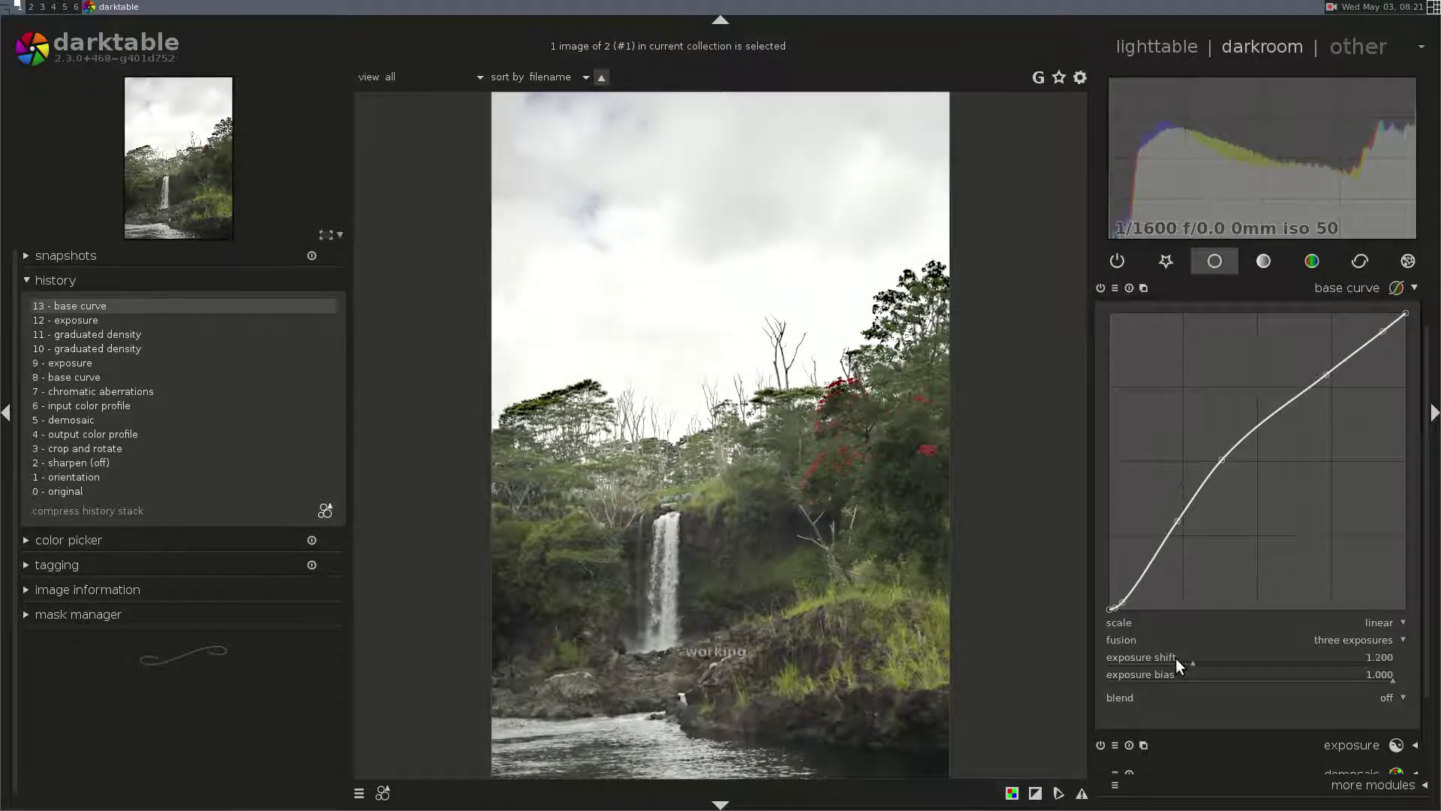
{"action": "scroll", "coordinate": [1175, 657], "scroll_direction": "up", "scroll_amount": 1}
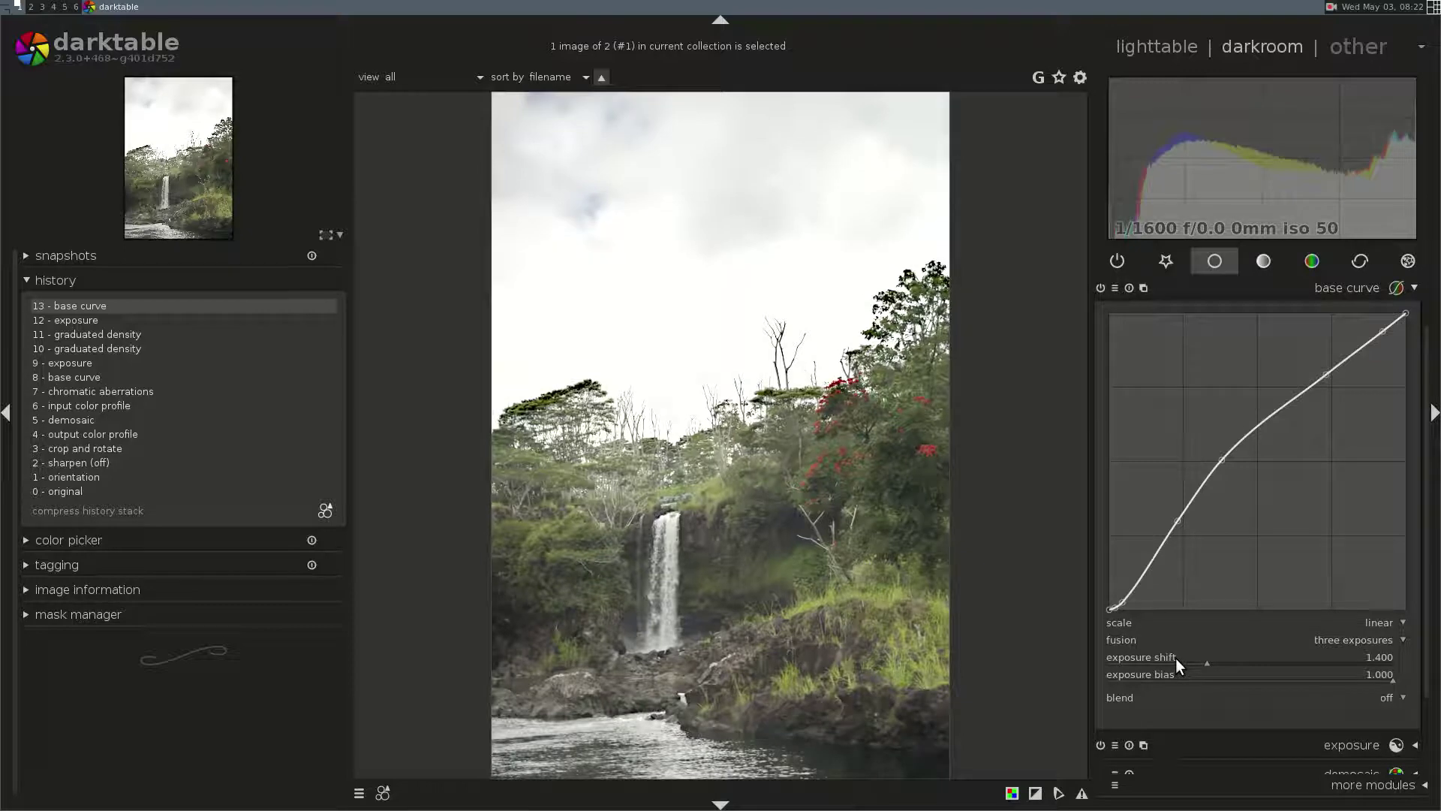
{"action": "scroll", "coordinate": [1176, 657], "scroll_direction": "down", "scroll_amount": 1}
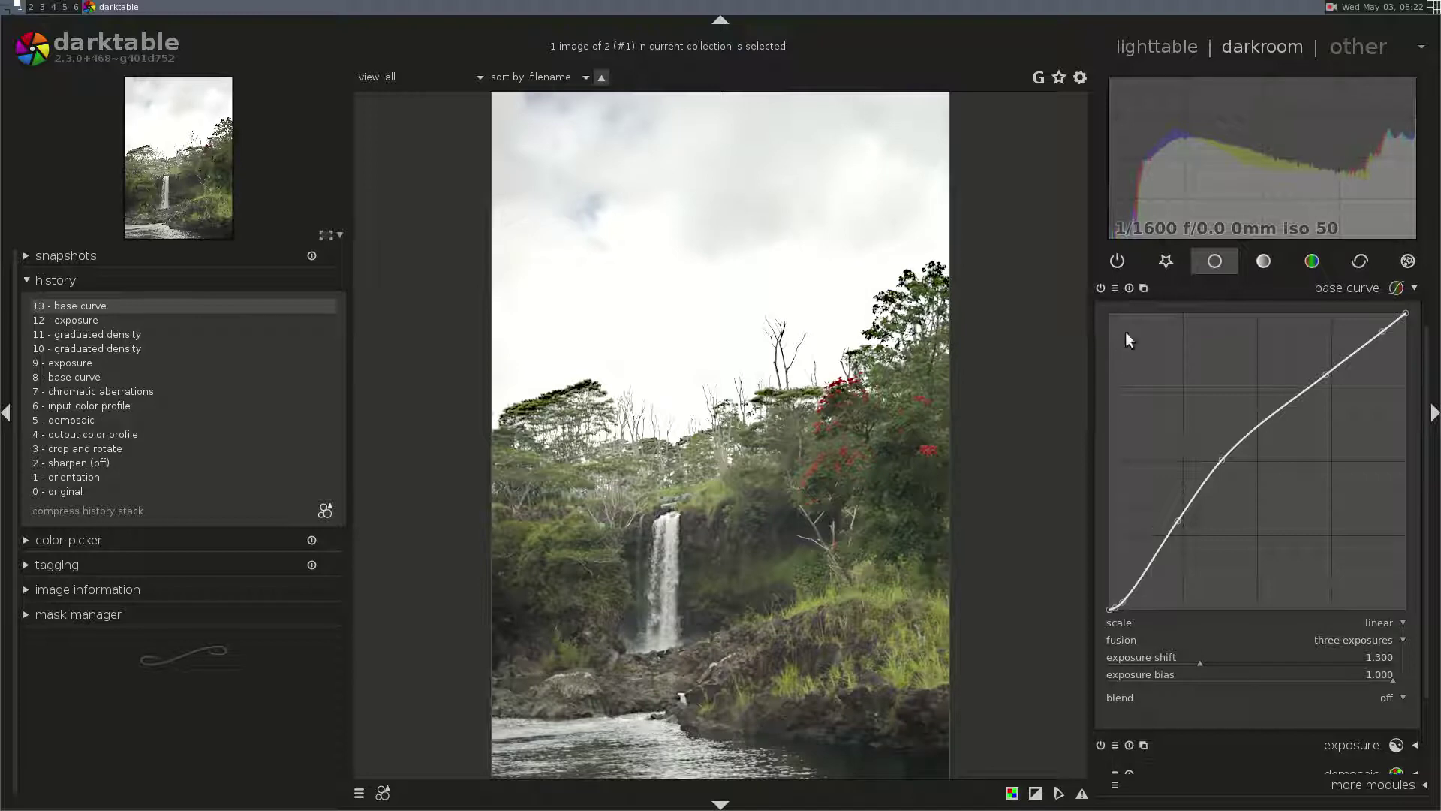
- Set the base curve fusion to none for comparison and restore it to three exposures
{"action": "left_click", "coordinate": [1343, 638]}
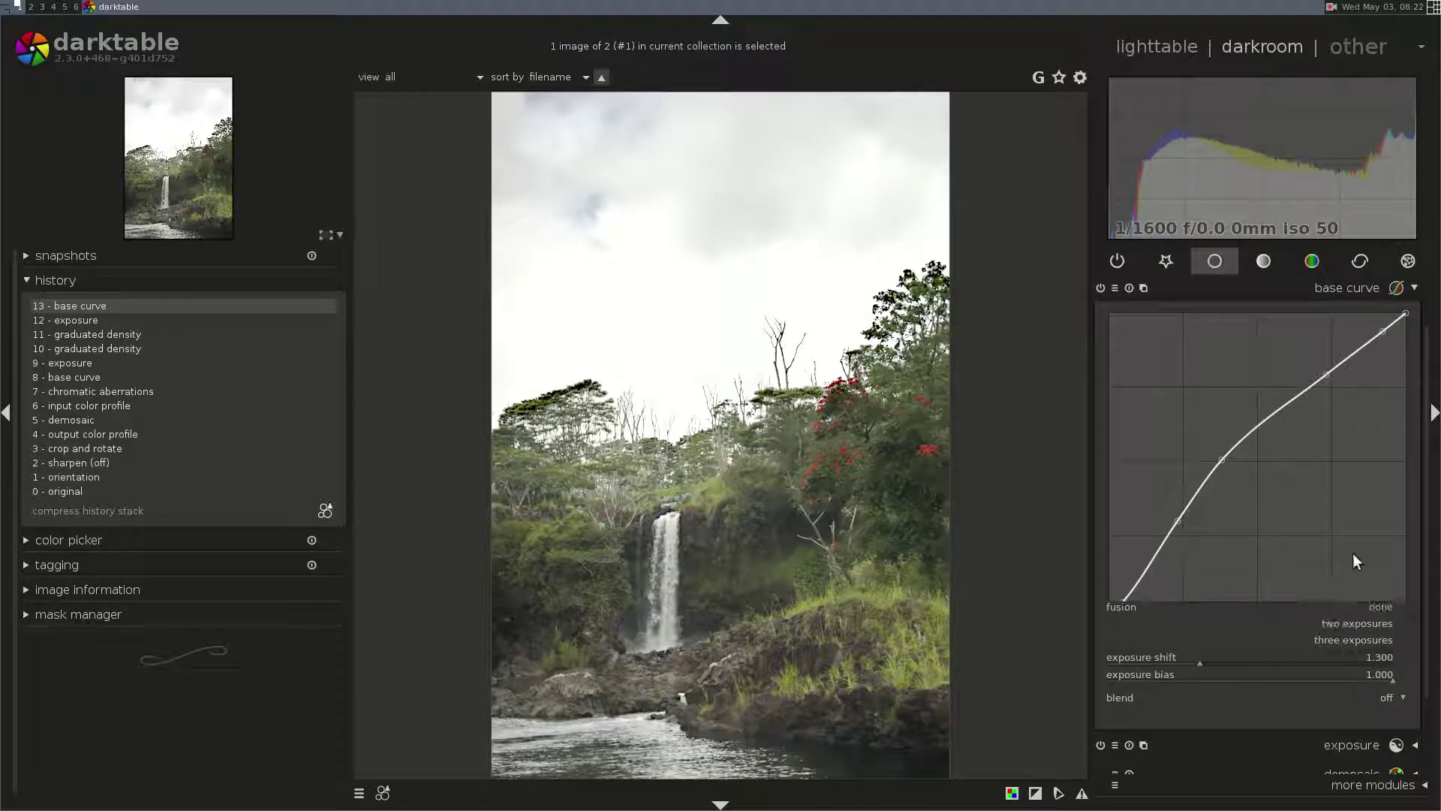
{"action": "left_click", "coordinate": [1380, 601]}
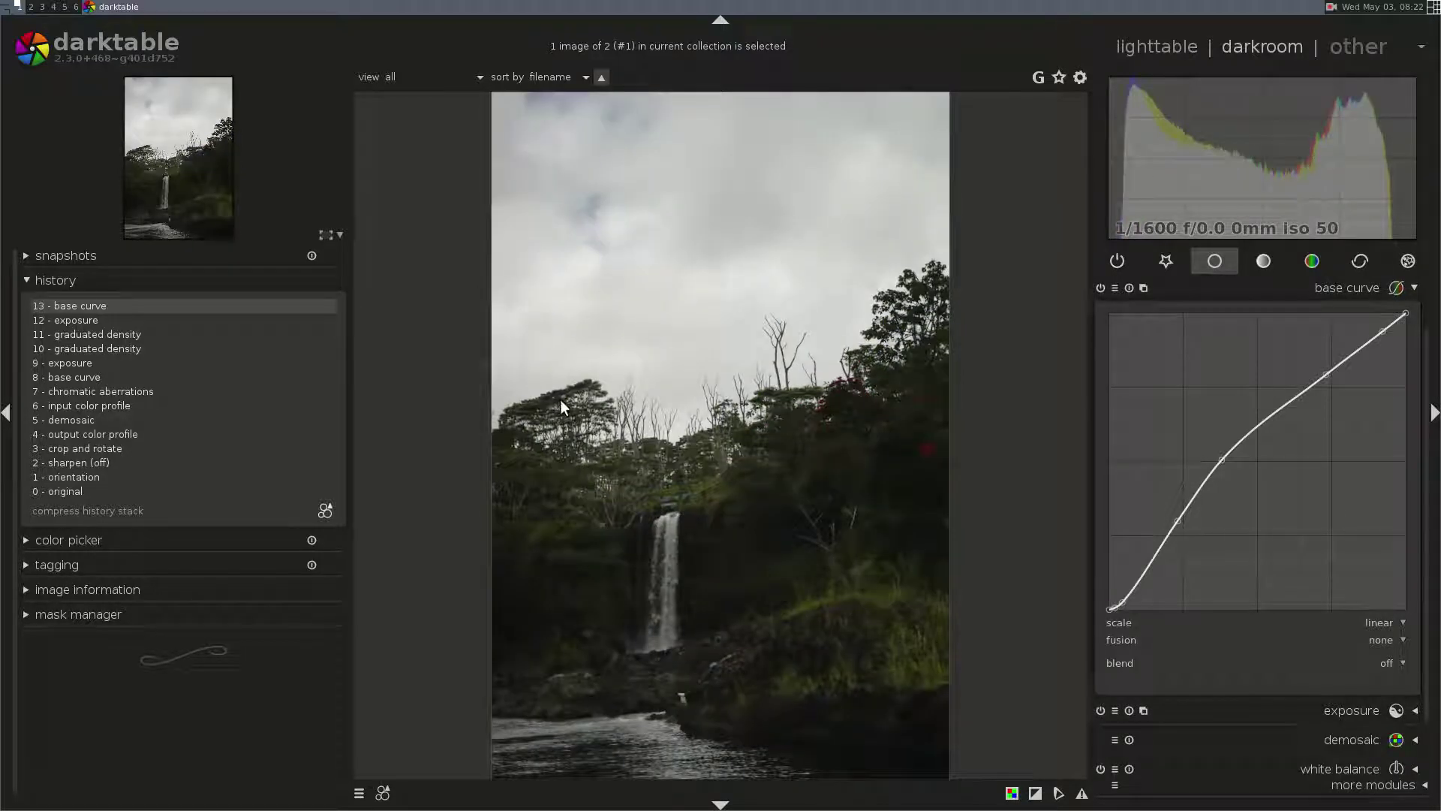
{"action": "left_click", "coordinate": [1384, 620]}
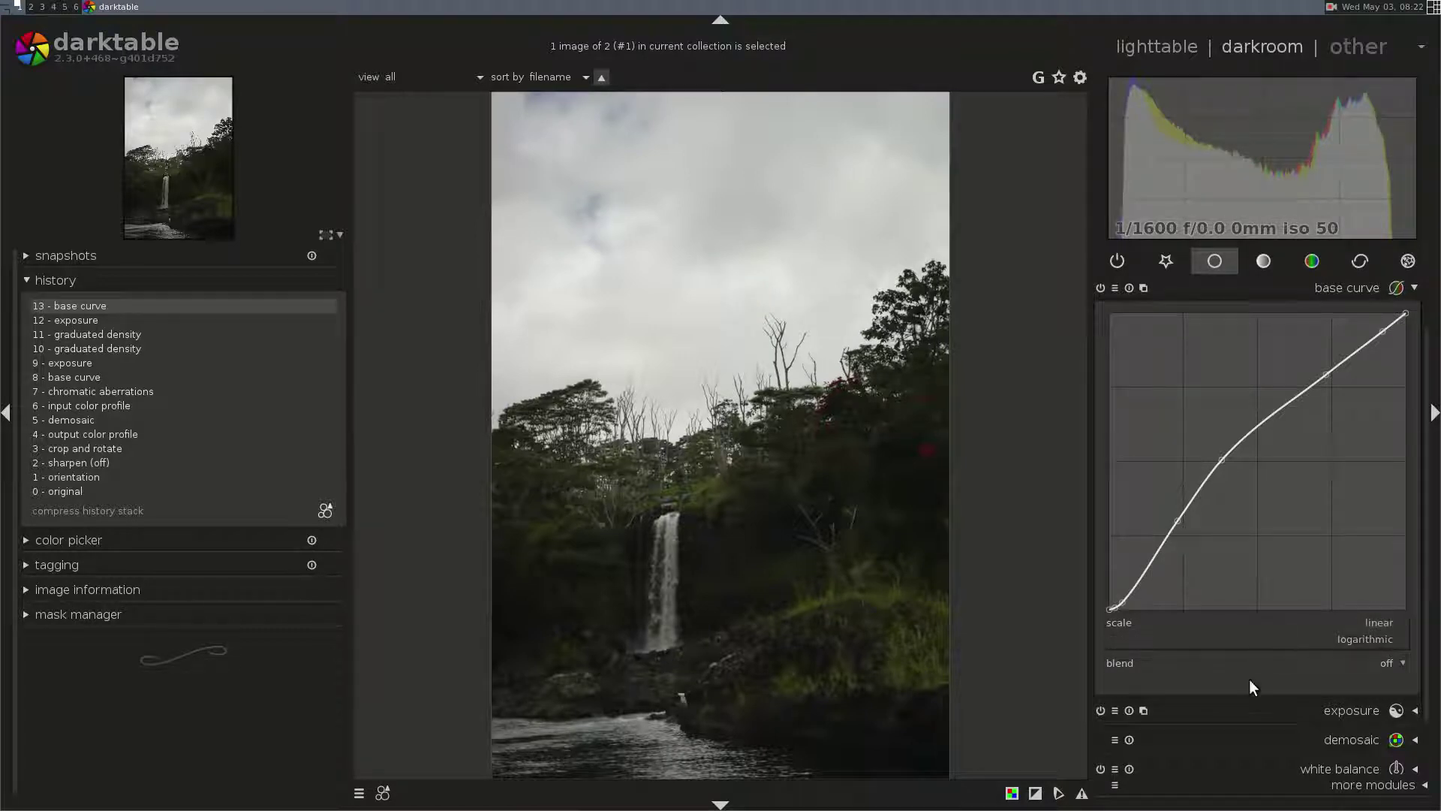
{"action": "left_click", "coordinate": [1403, 642]}
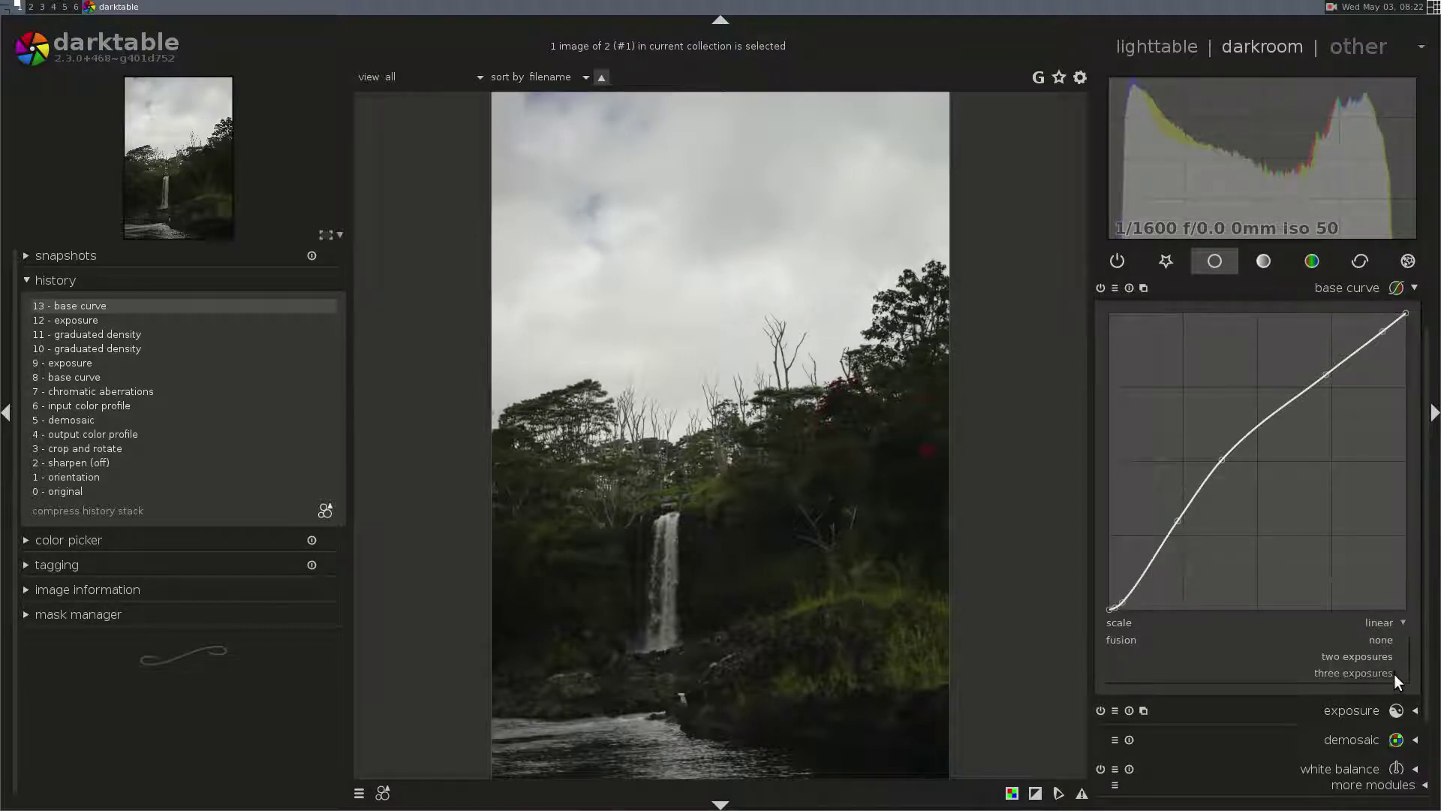
{"action": "left_click", "coordinate": [1394, 673]}
- Set the base curve fusion's exposure shift to 0.800 and its exposure bias to 0.700
{"action": "scroll", "coordinate": [1209, 656], "scroll_direction": "down", "scroll_amount": 2}
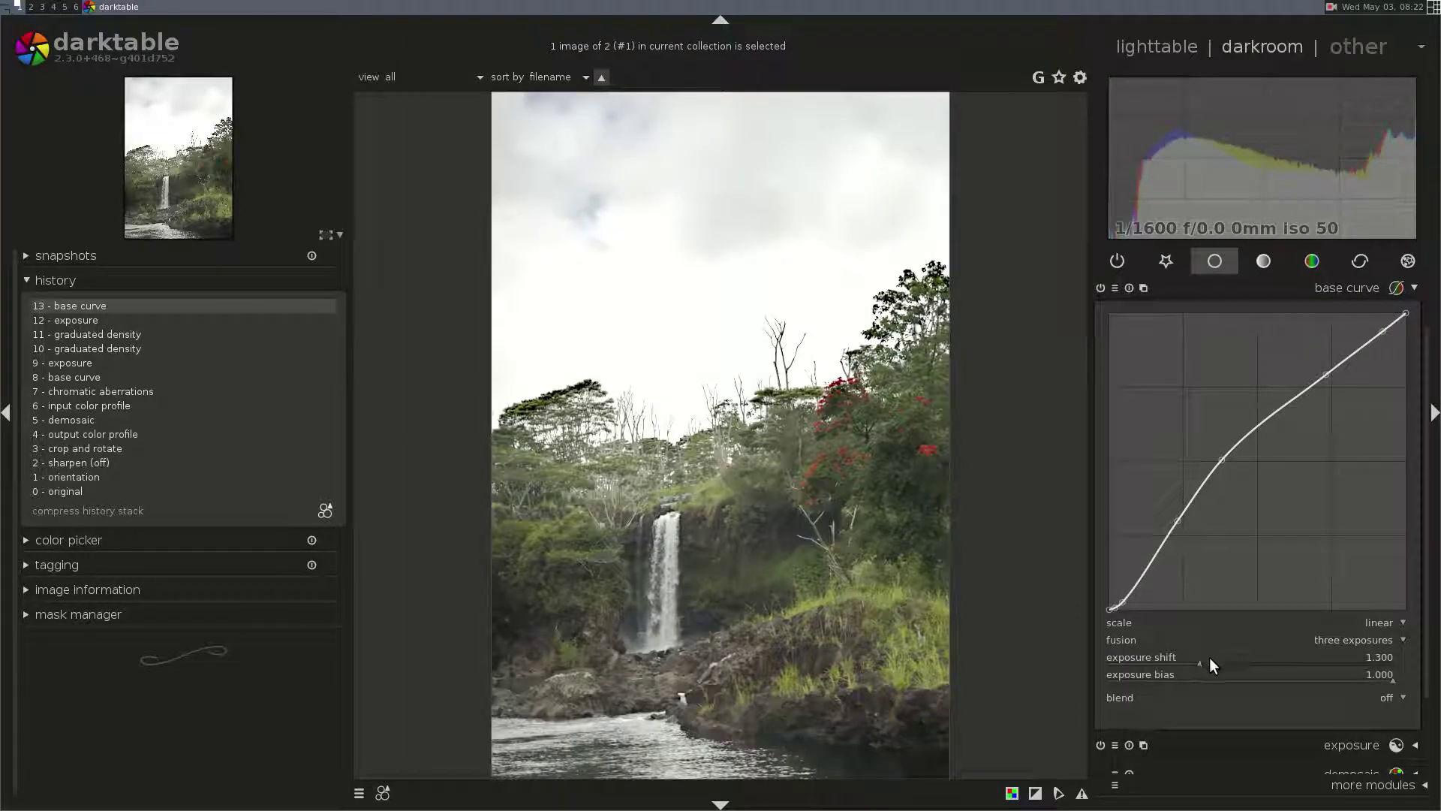
{"action": "scroll", "coordinate": [1209, 656], "scroll_direction": "down", "scroll_amount": 2}
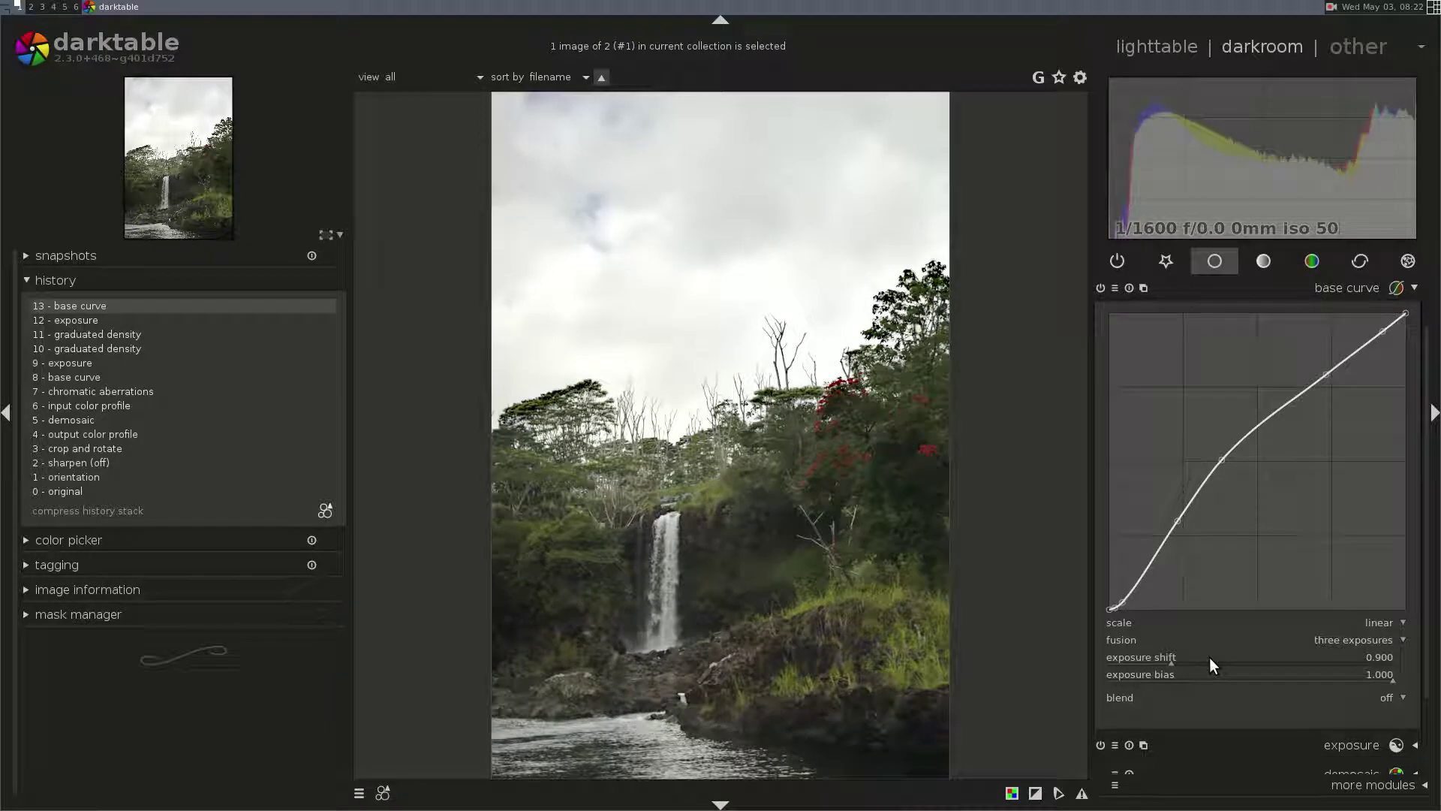
{"action": "scroll", "coordinate": [1209, 656], "scroll_direction": "down", "scroll_amount": 1}
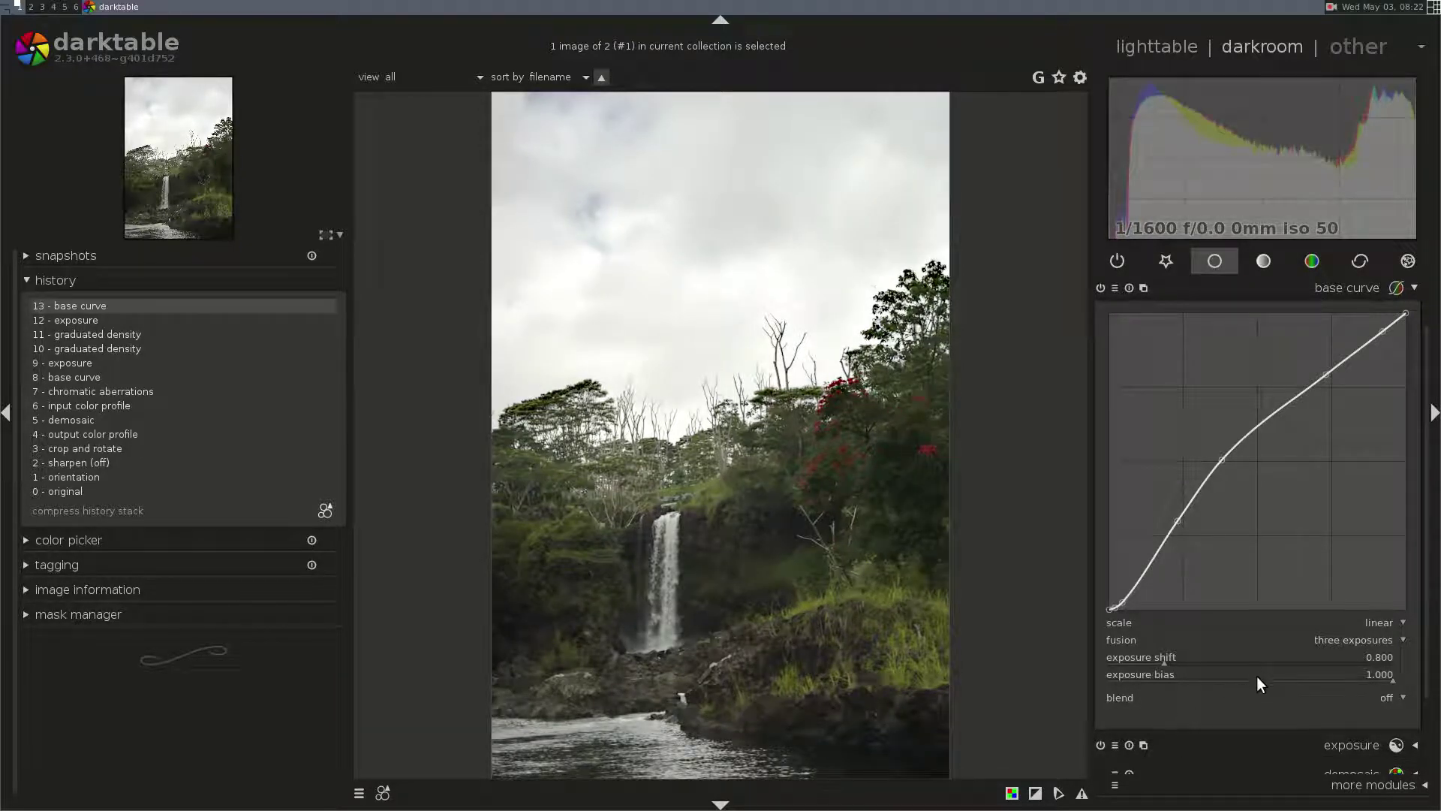
{"action": "scroll", "coordinate": [1255, 673], "scroll_direction": "down", "scroll_amount": 2}
{"action": "scroll", "coordinate": [1254, 674], "scroll_direction": "down", "scroll_amount": 1}
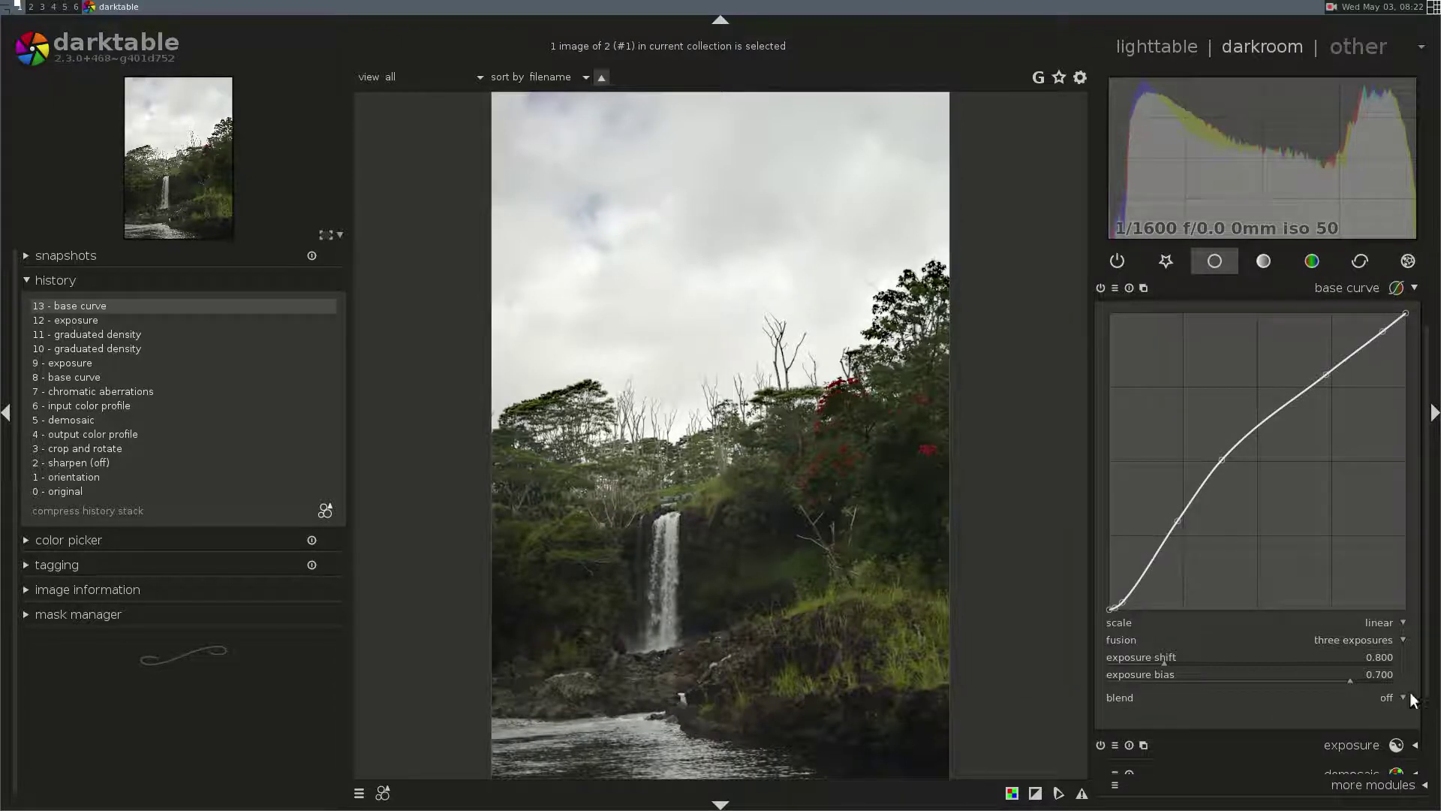
{"action": "left_click", "coordinate": [1241, 290]}
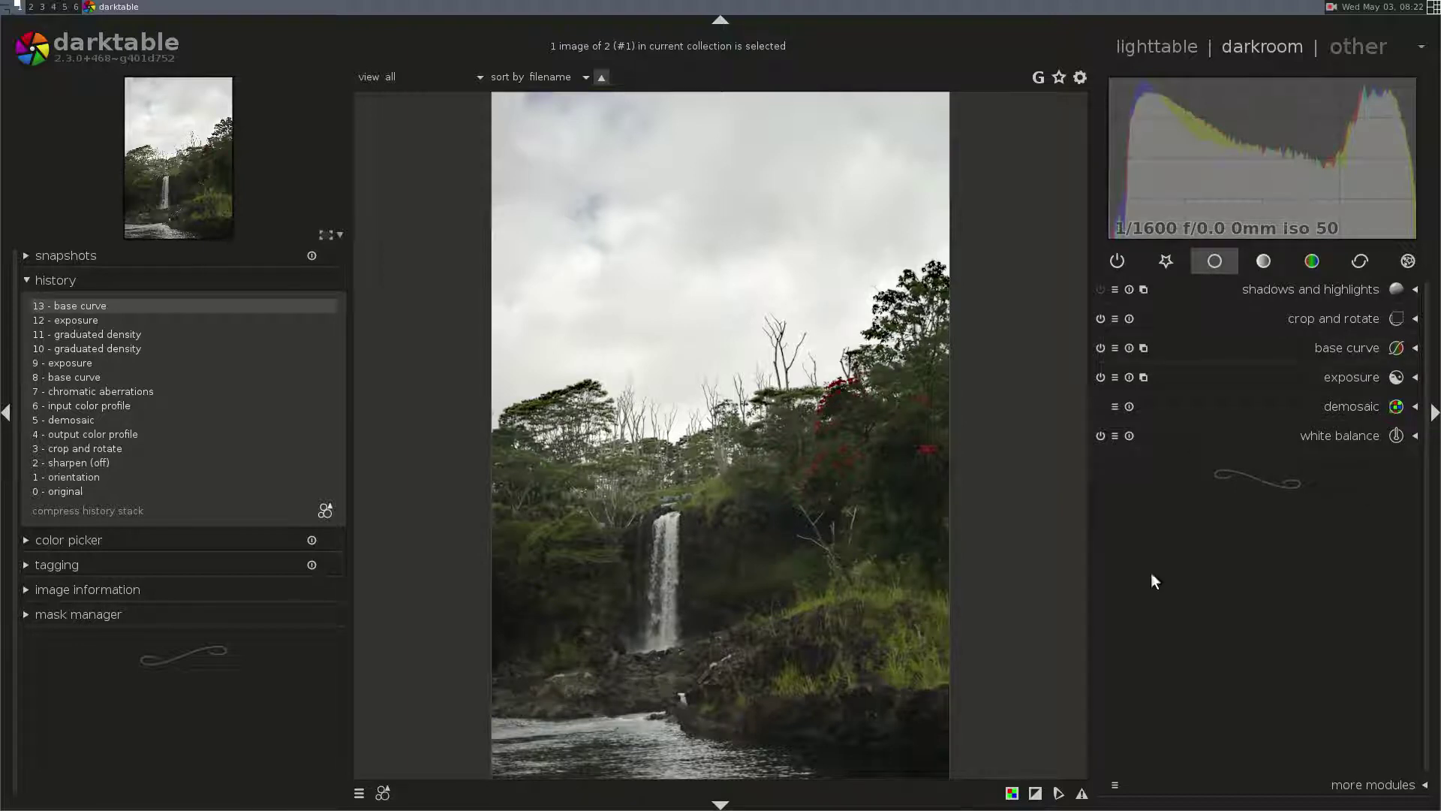
- Enable tone mapping with a spatial extent of 6% and a contrast compression of 1.523
{"action": "left_click", "coordinate": [1270, 261]}
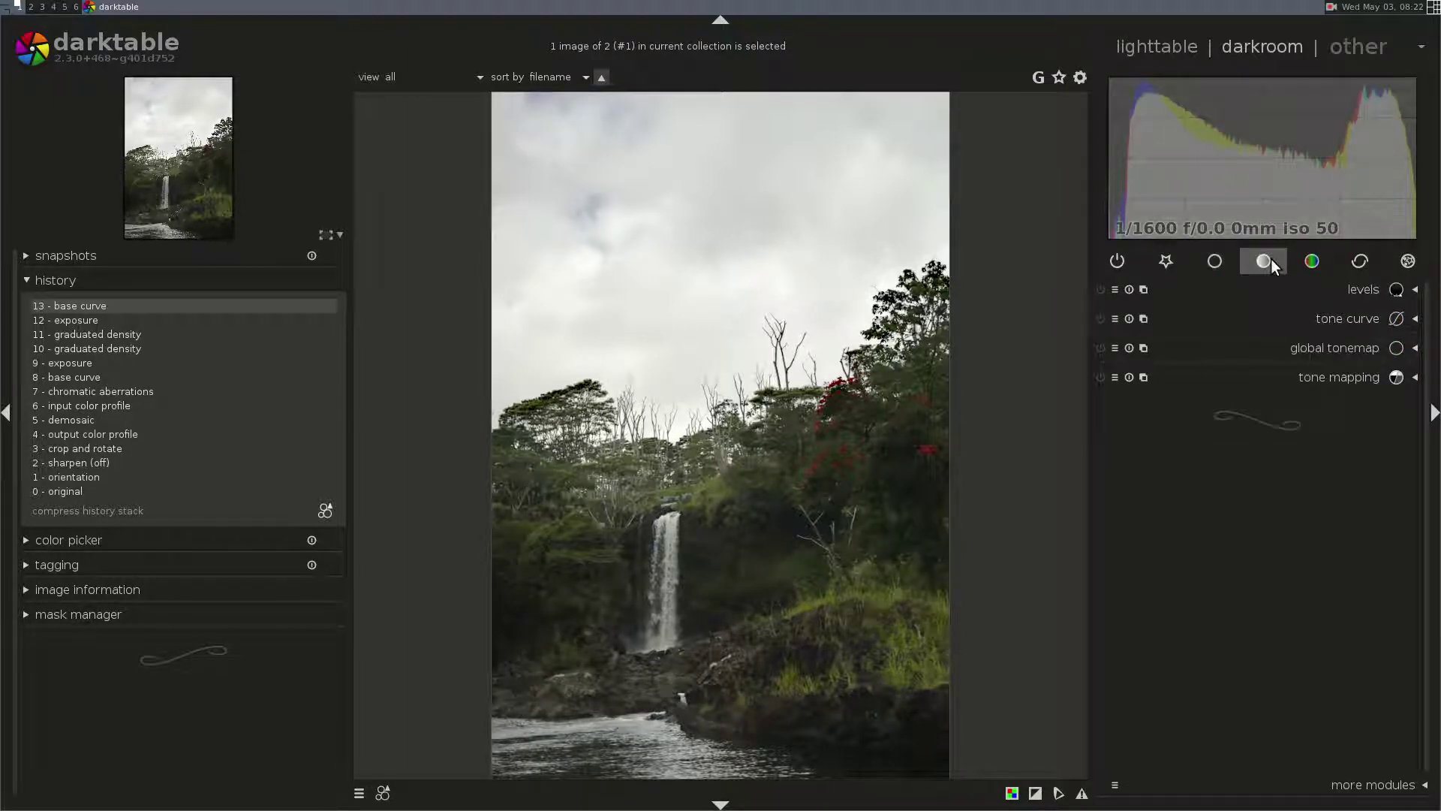
{"action": "left_click", "coordinate": [1168, 376]}
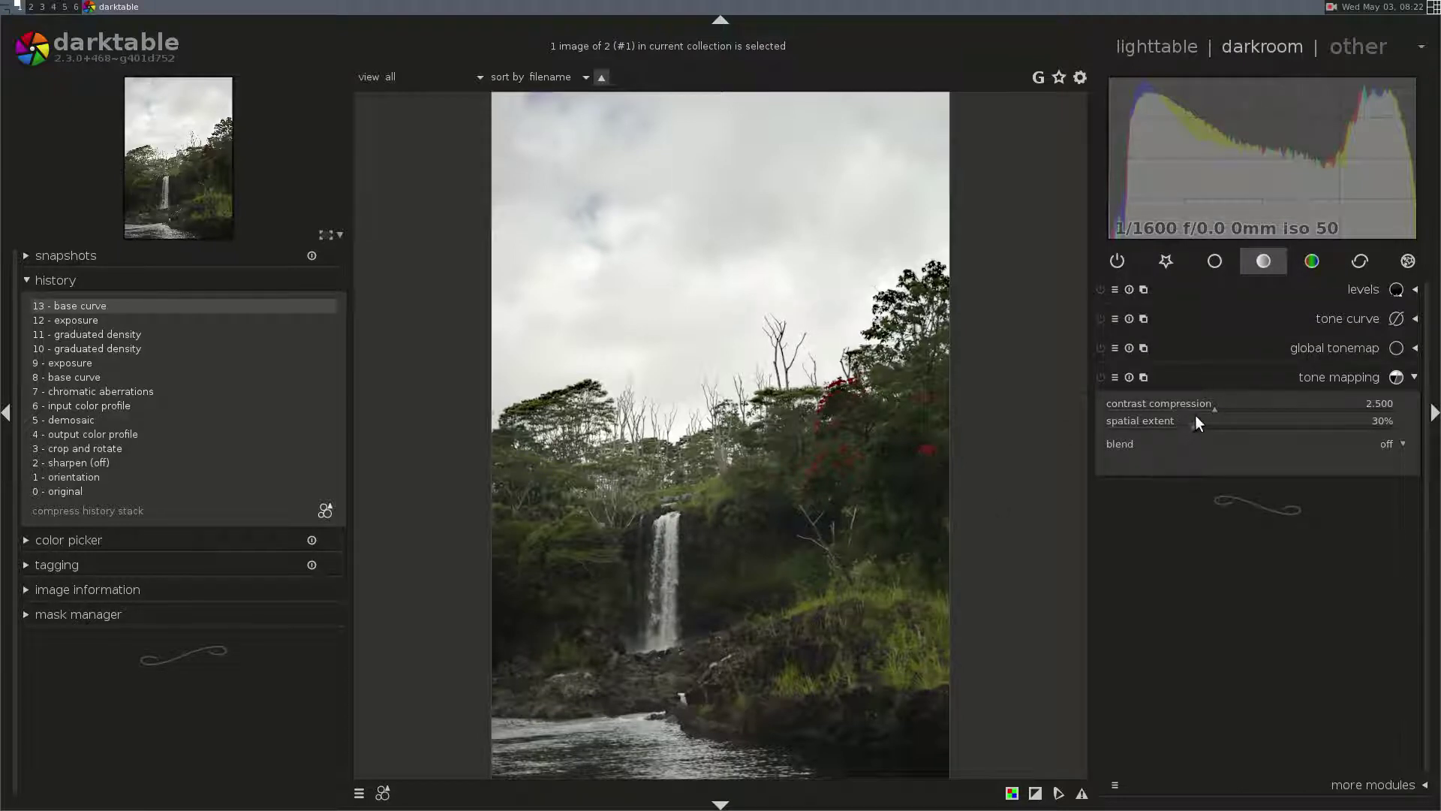
{"action": "left_click", "coordinate": [1098, 376]}
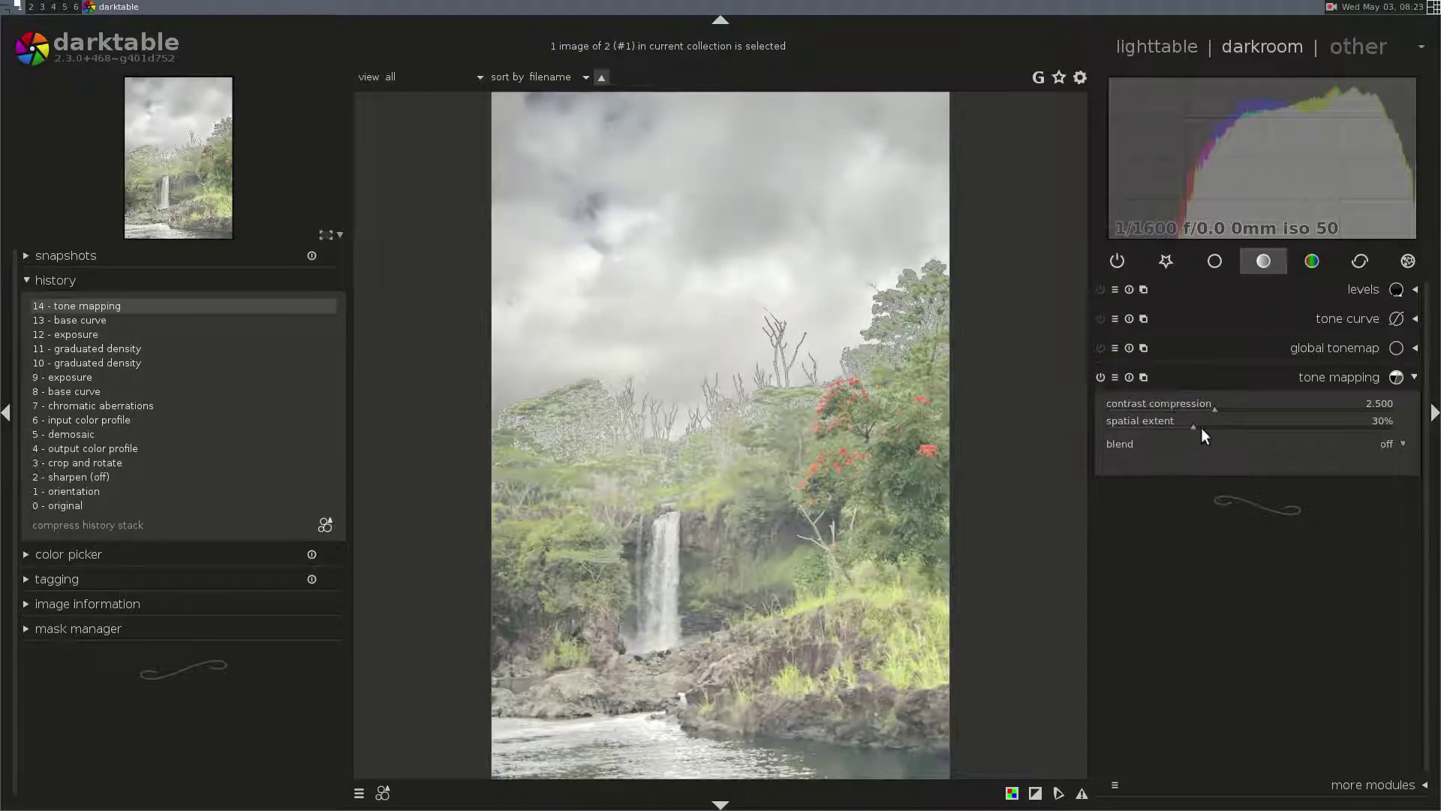
{"action": "left_click_drag", "start_coordinate": [1190, 426], "coordinate": [1123, 426]}
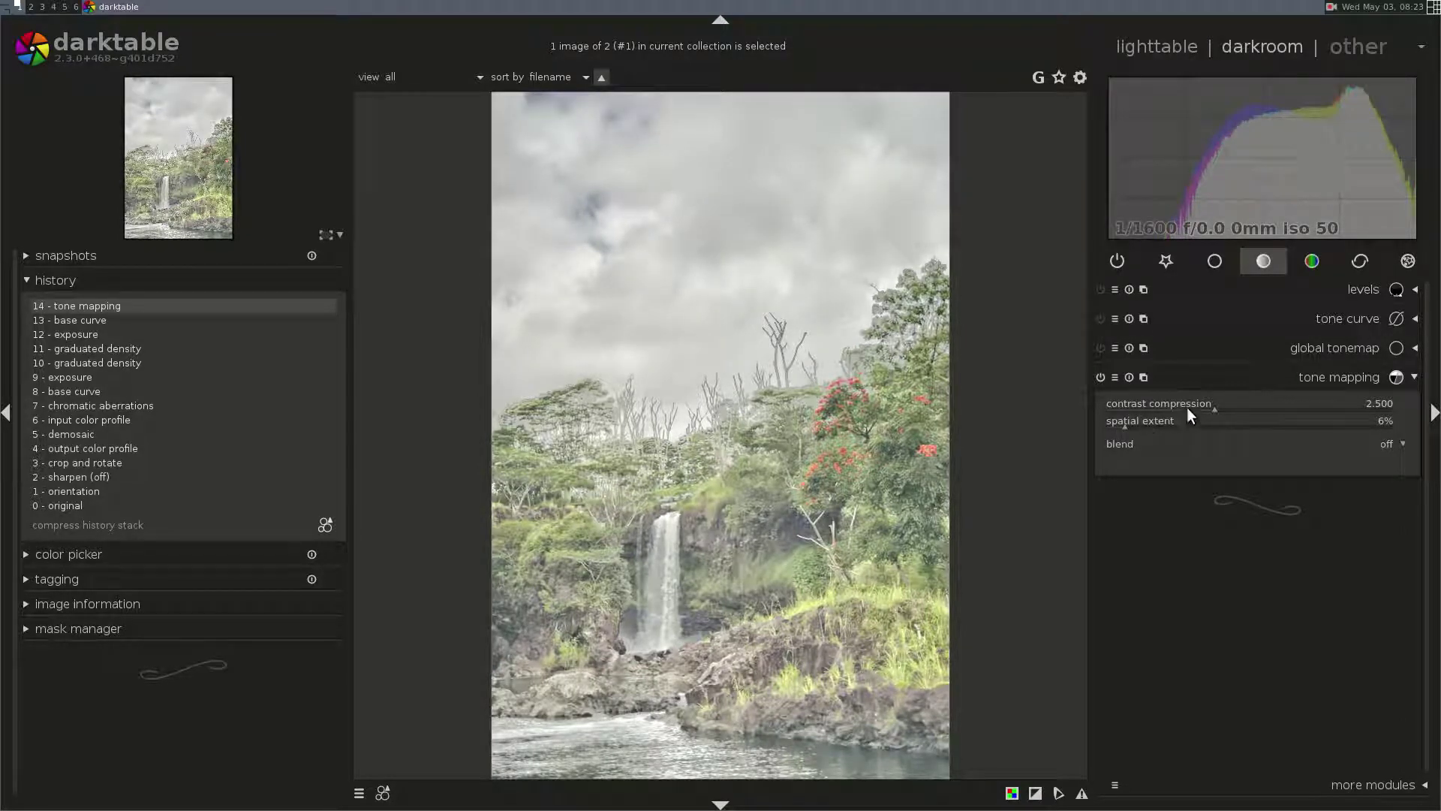
{"action": "left_click_drag", "start_coordinate": [1209, 405], "coordinate": [1142, 404]}
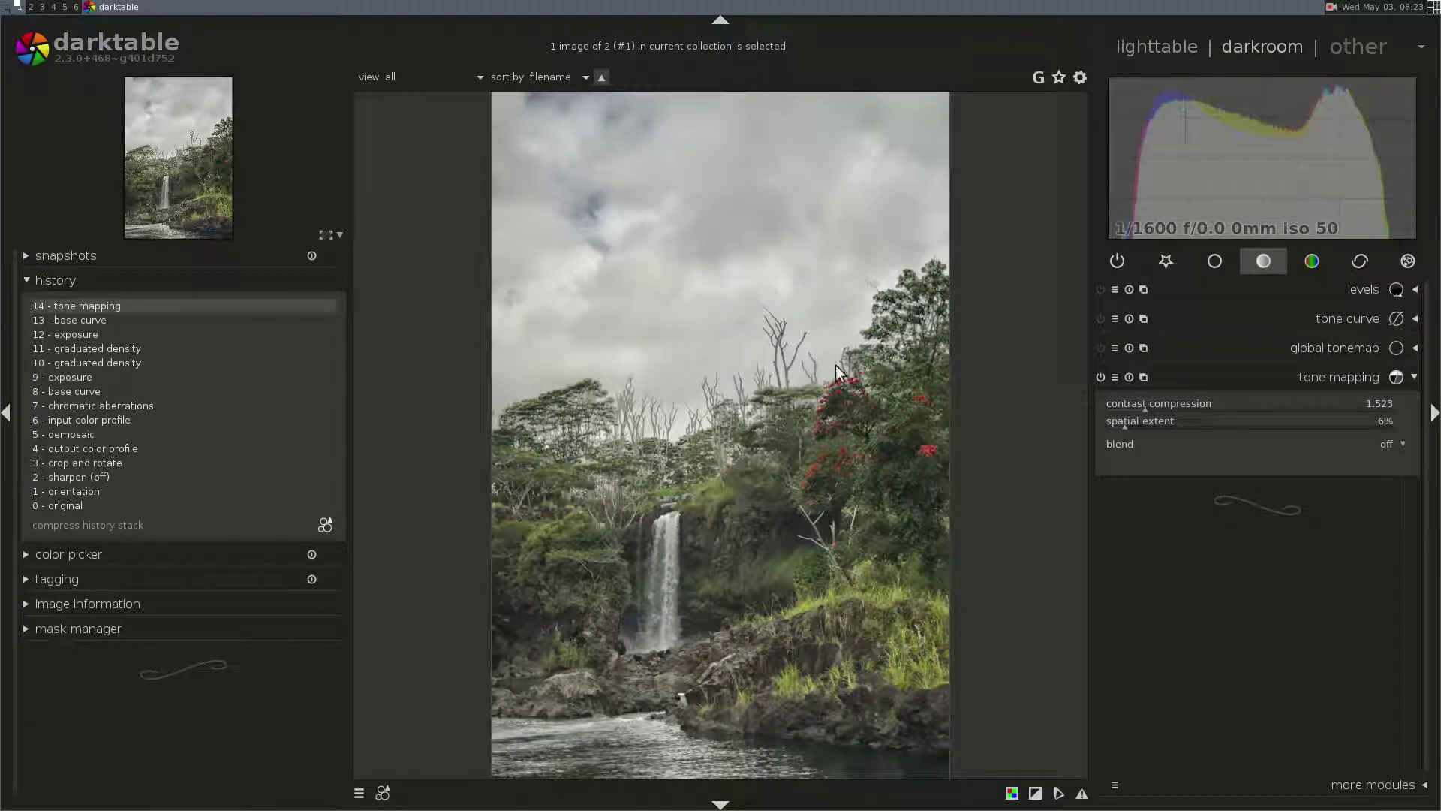
- Blend tone mapping through a parametric mask with g input values 0, 0, 0 and 46, checking the mask overlay on the foreground
{"action": "left_click", "coordinate": [1385, 446]}
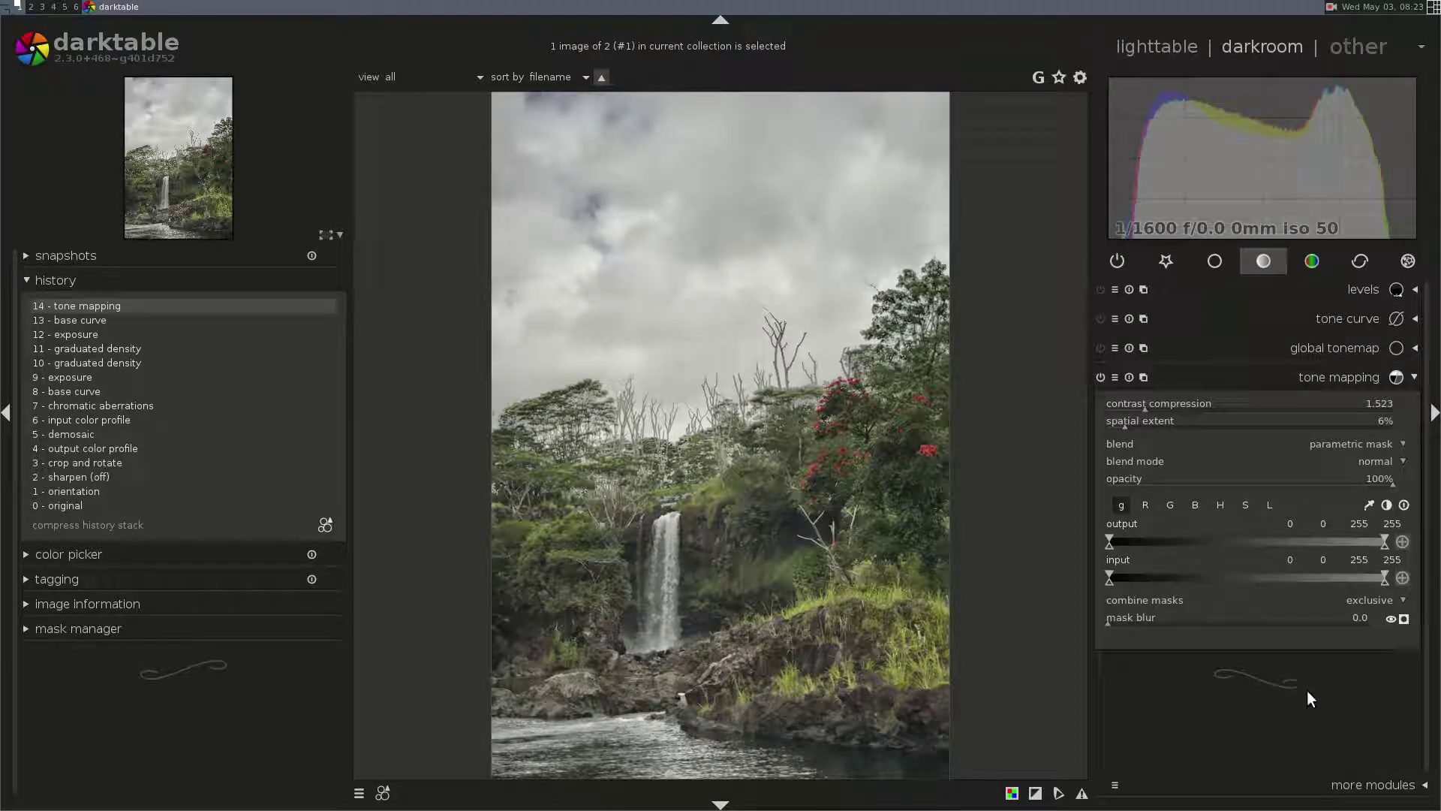
{"action": "left_click", "coordinate": [1405, 620]}
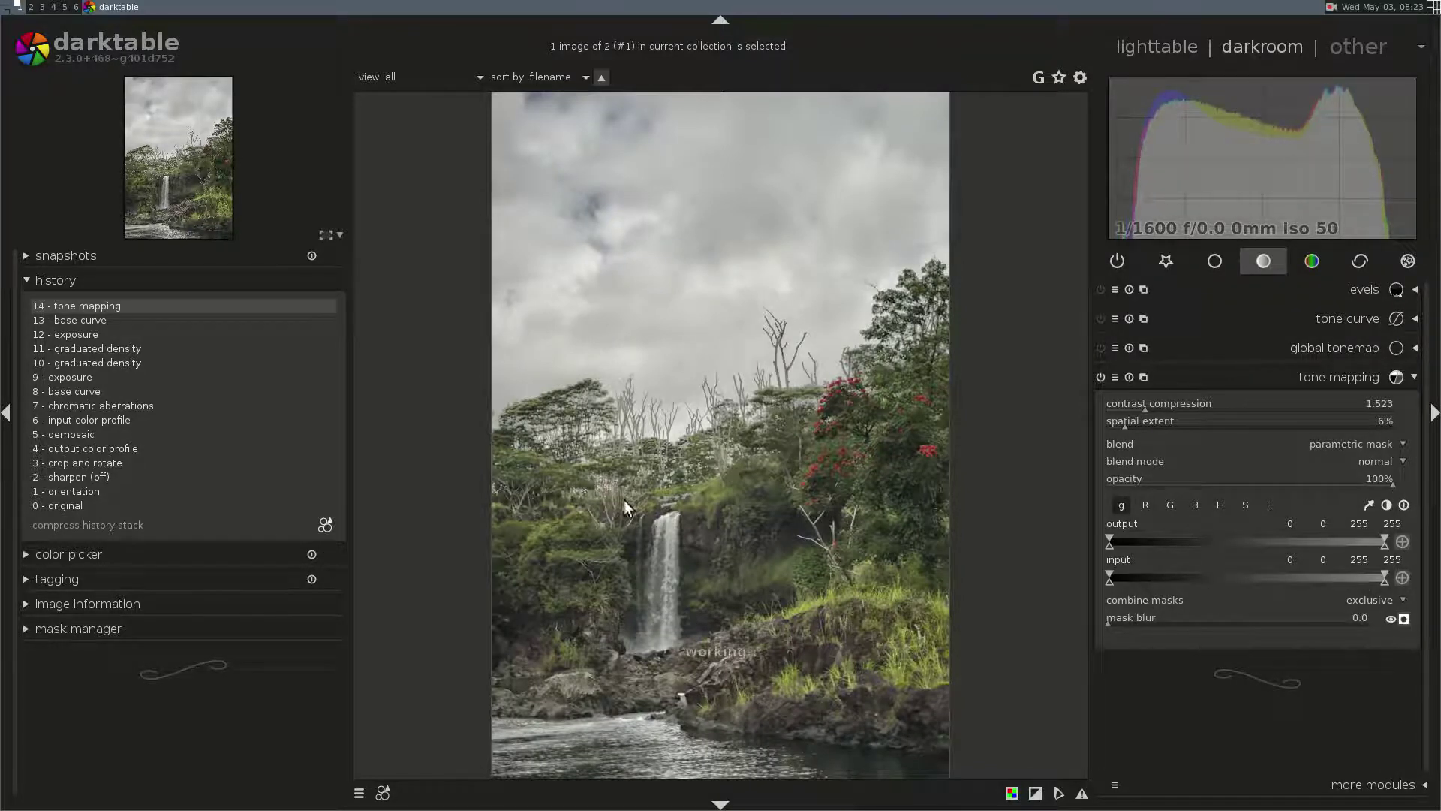
{"action": "left_click_drag", "start_coordinate": [1377, 573], "coordinate": [907, 580]}
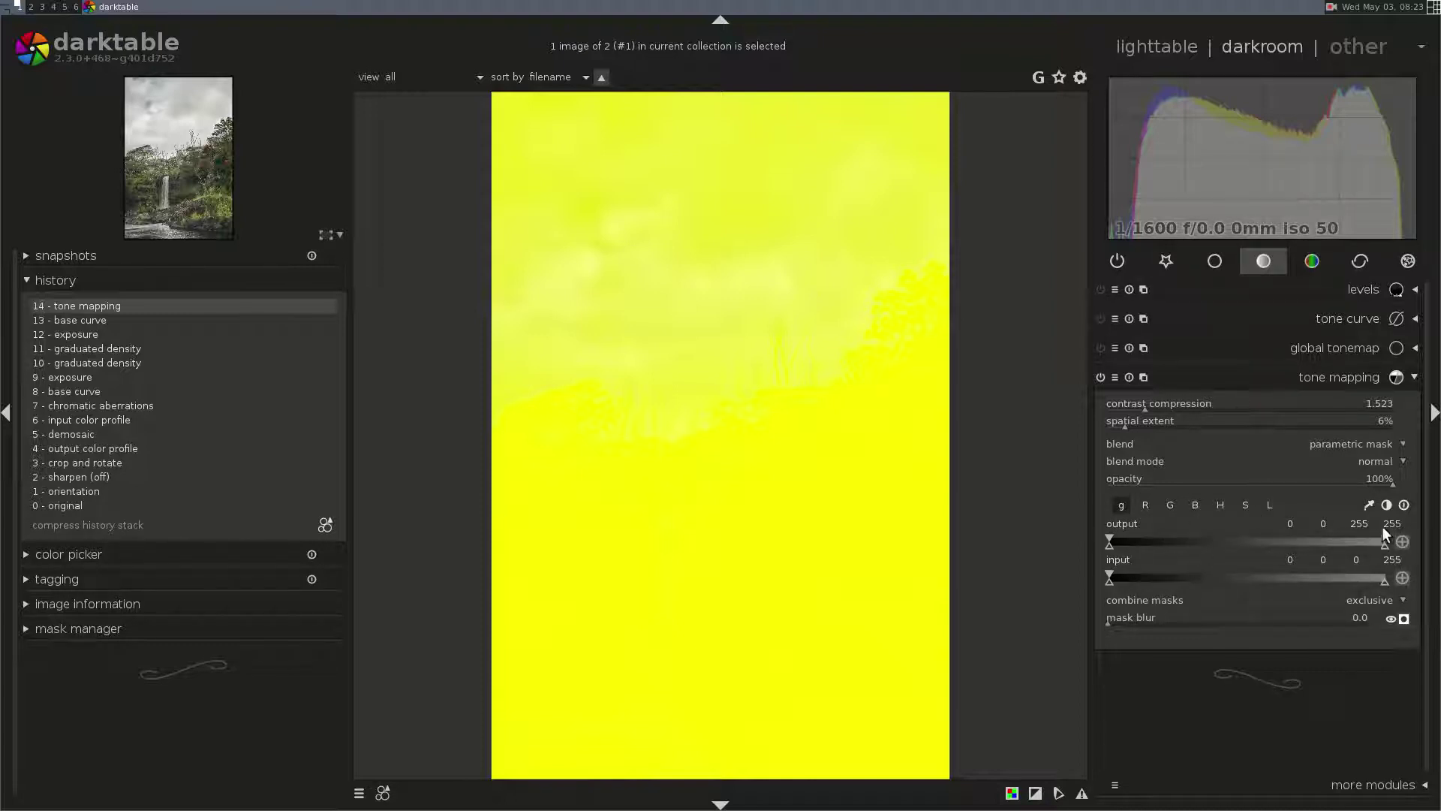
{"action": "left_click", "coordinate": [1267, 505]}
{"action": "left_click", "coordinate": [1120, 505]}
{"action": "left_click_drag", "start_coordinate": [1384, 580], "coordinate": [1158, 584]}
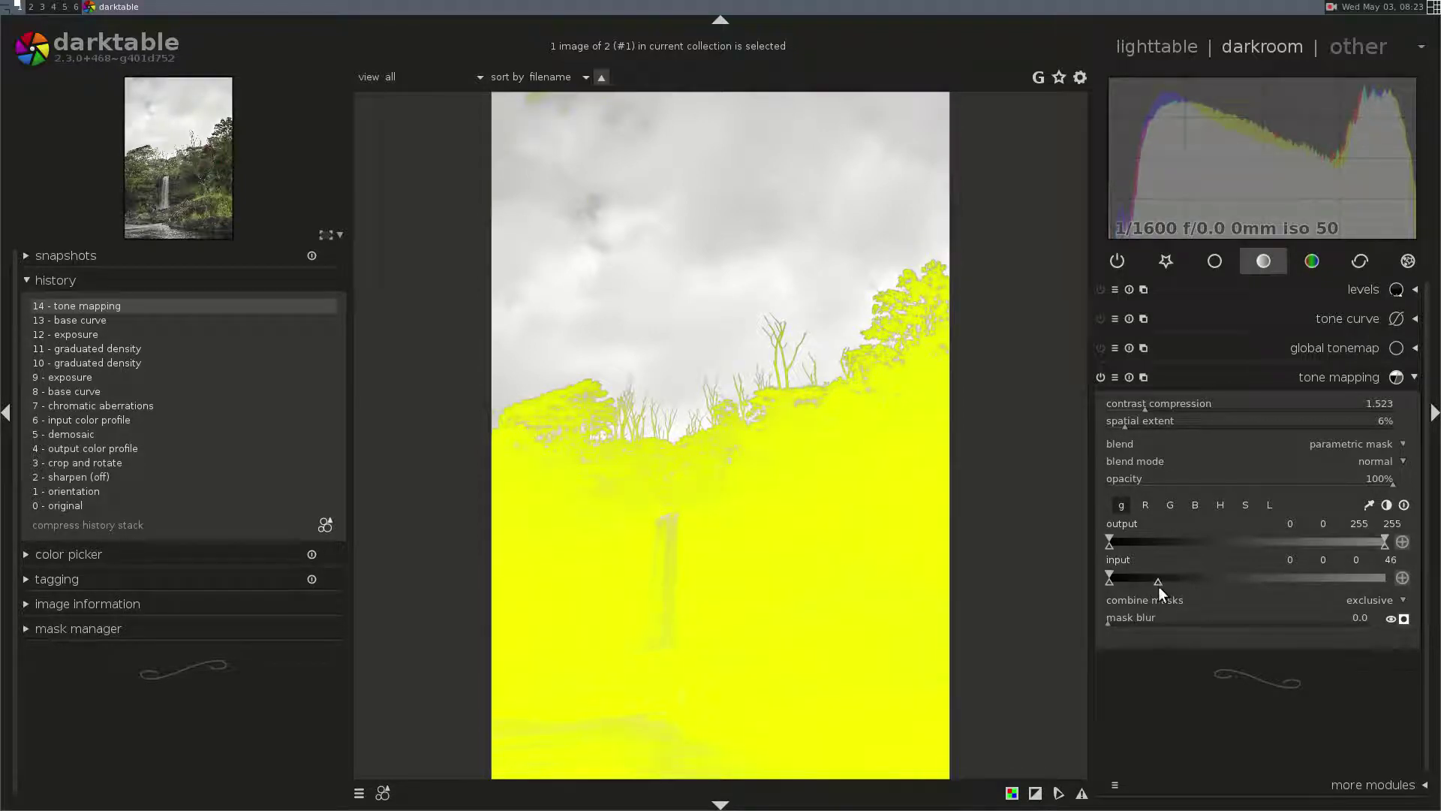
{"action": "left_click", "coordinate": [1404, 618]}
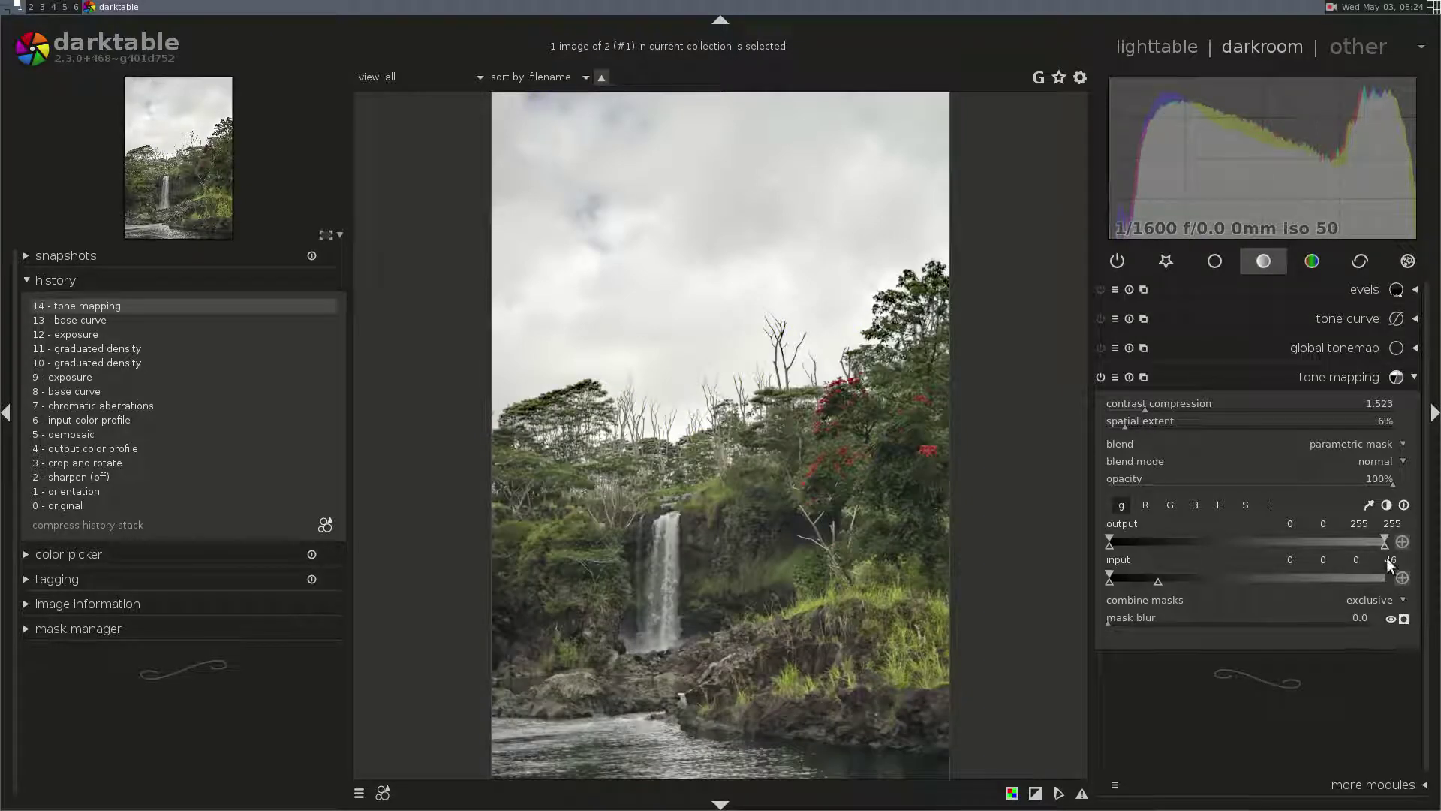
- Compare the photo with tone mapping off and on, and examine the treetops against the sky at 100%
{"action": "left_click", "coordinate": [1099, 377]}
{"action": "left_click", "coordinate": [1099, 377]}
{"action": "middle_click", "coordinate": [614, 411]}
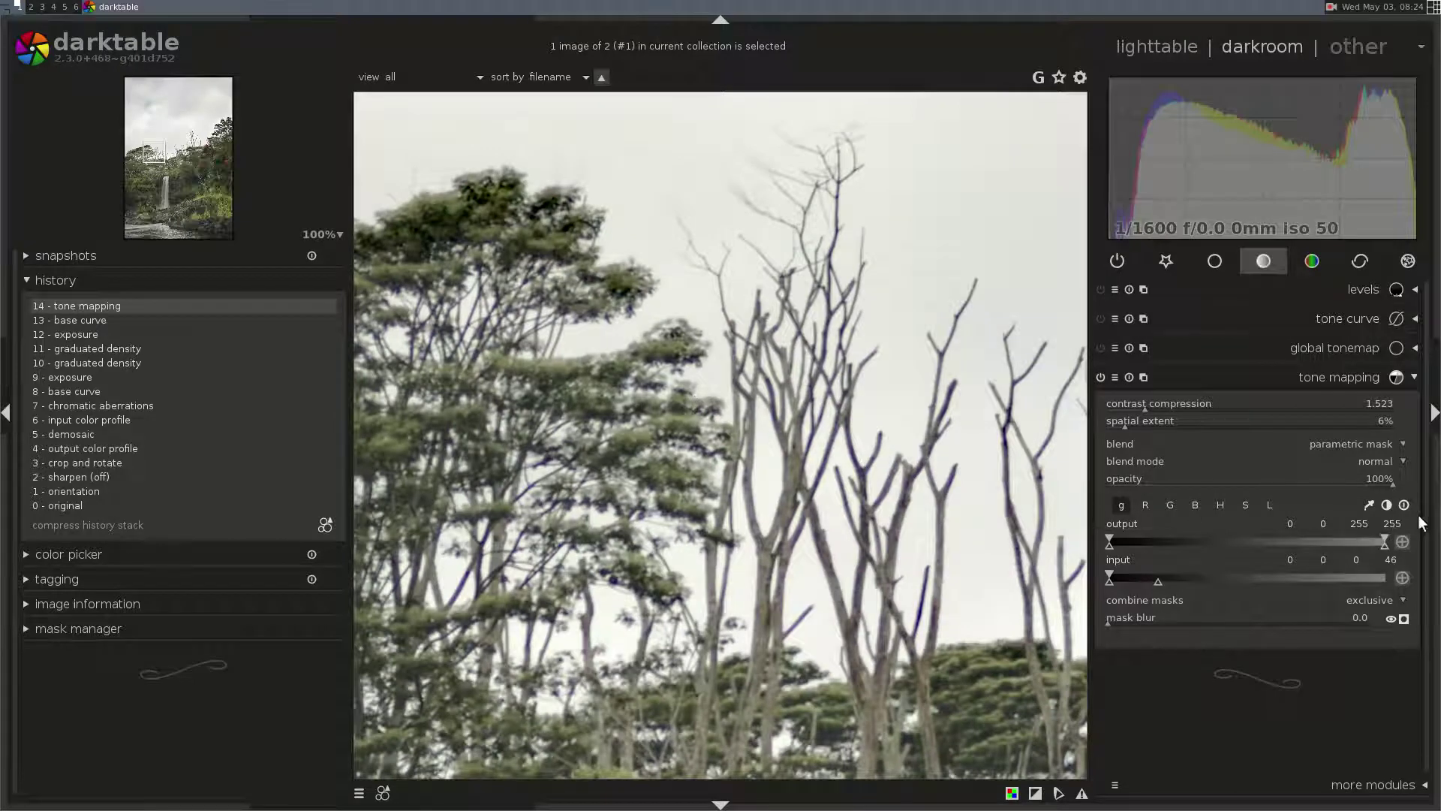
- Set the tone mapping blend opacity to 77% and its mask blur to 0.8
{"action": "left_click_drag", "start_coordinate": [1381, 479], "coordinate": [1326, 481]}
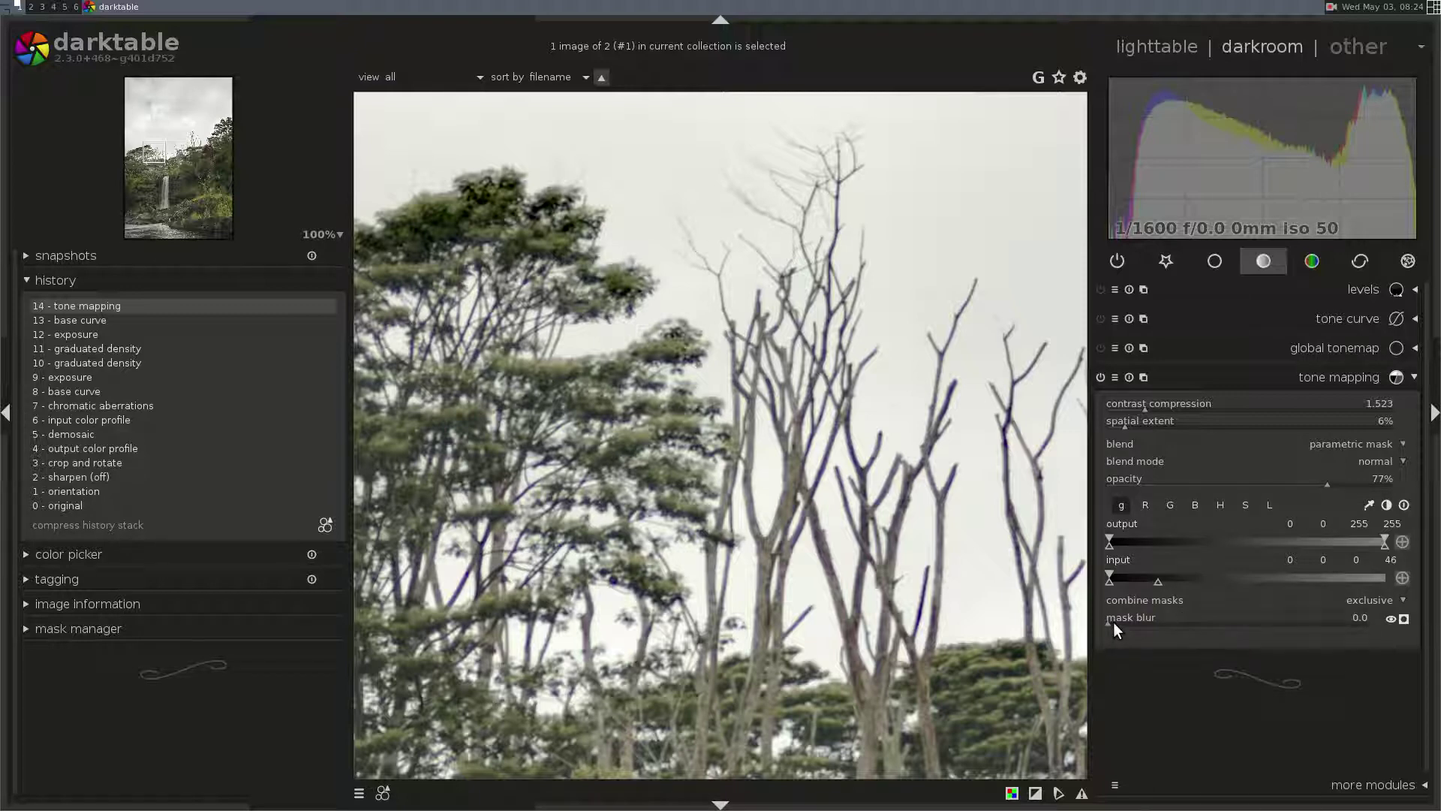
{"action": "scroll", "coordinate": [1114, 622], "scroll_direction": "up", "scroll_amount": 3}
{"action": "middle_click", "coordinate": [731, 474]}
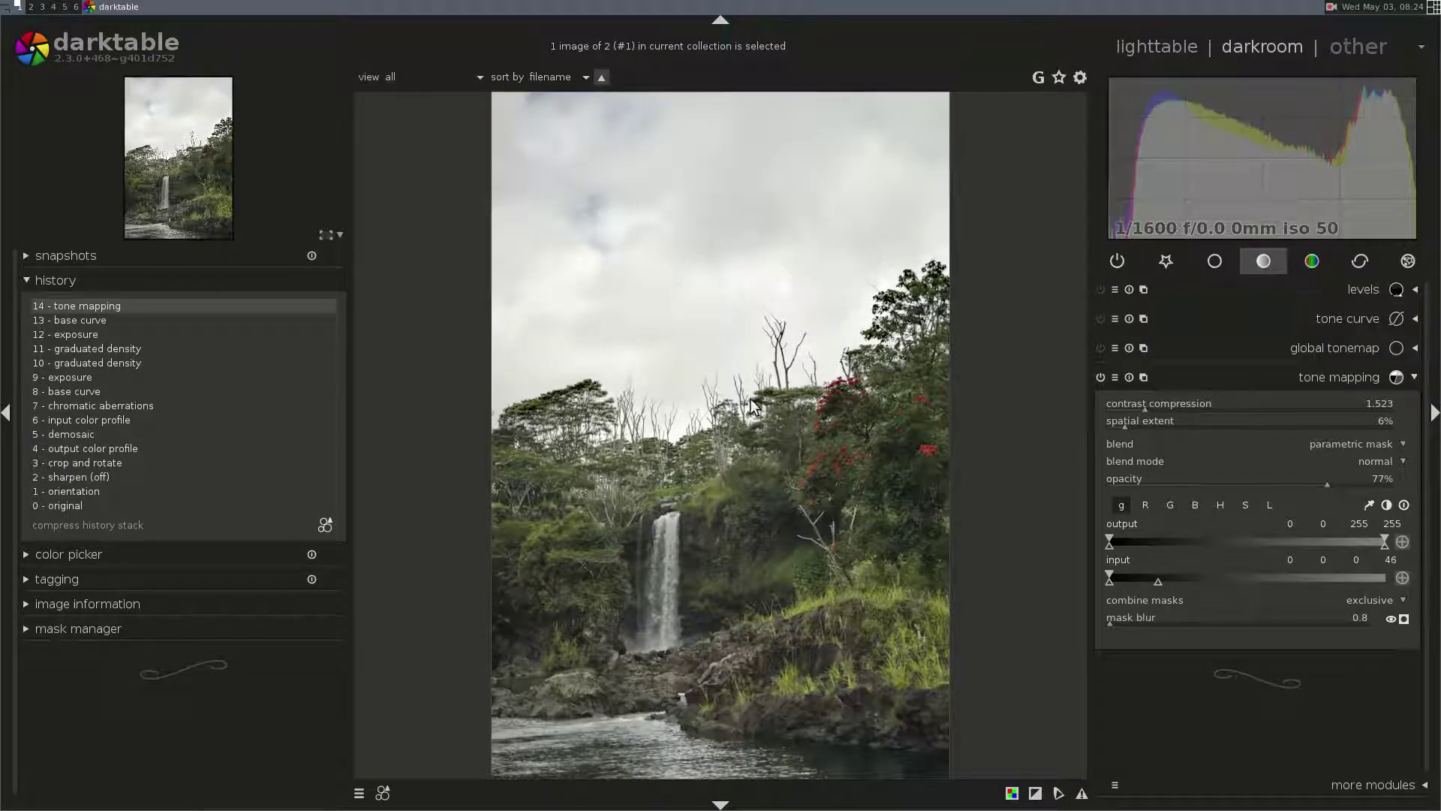
{"action": "left_click", "coordinate": [1356, 377]}
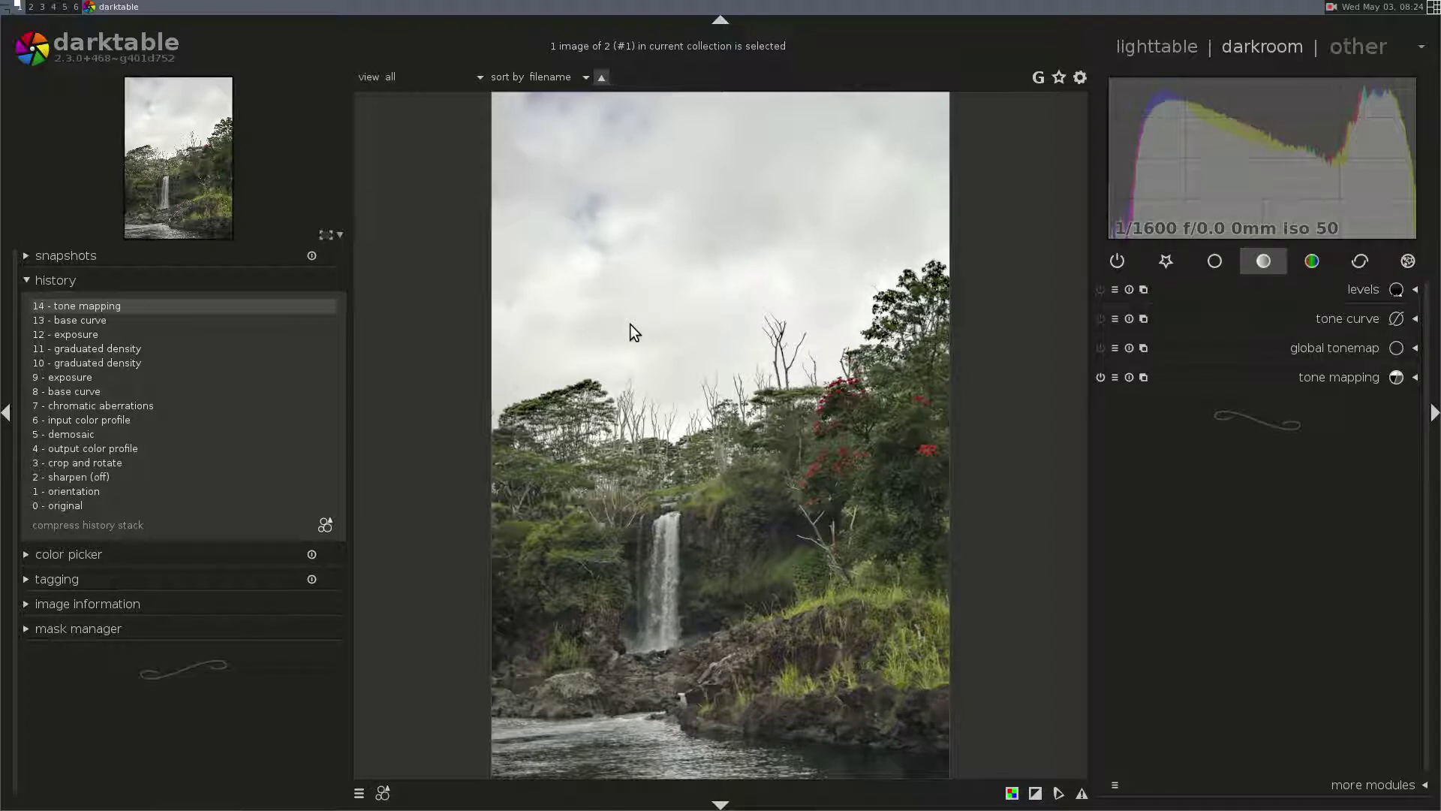
- Enable global tonemap with the drago operator and blend it through a parametric mask
{"action": "left_click", "coordinate": [1333, 344]}
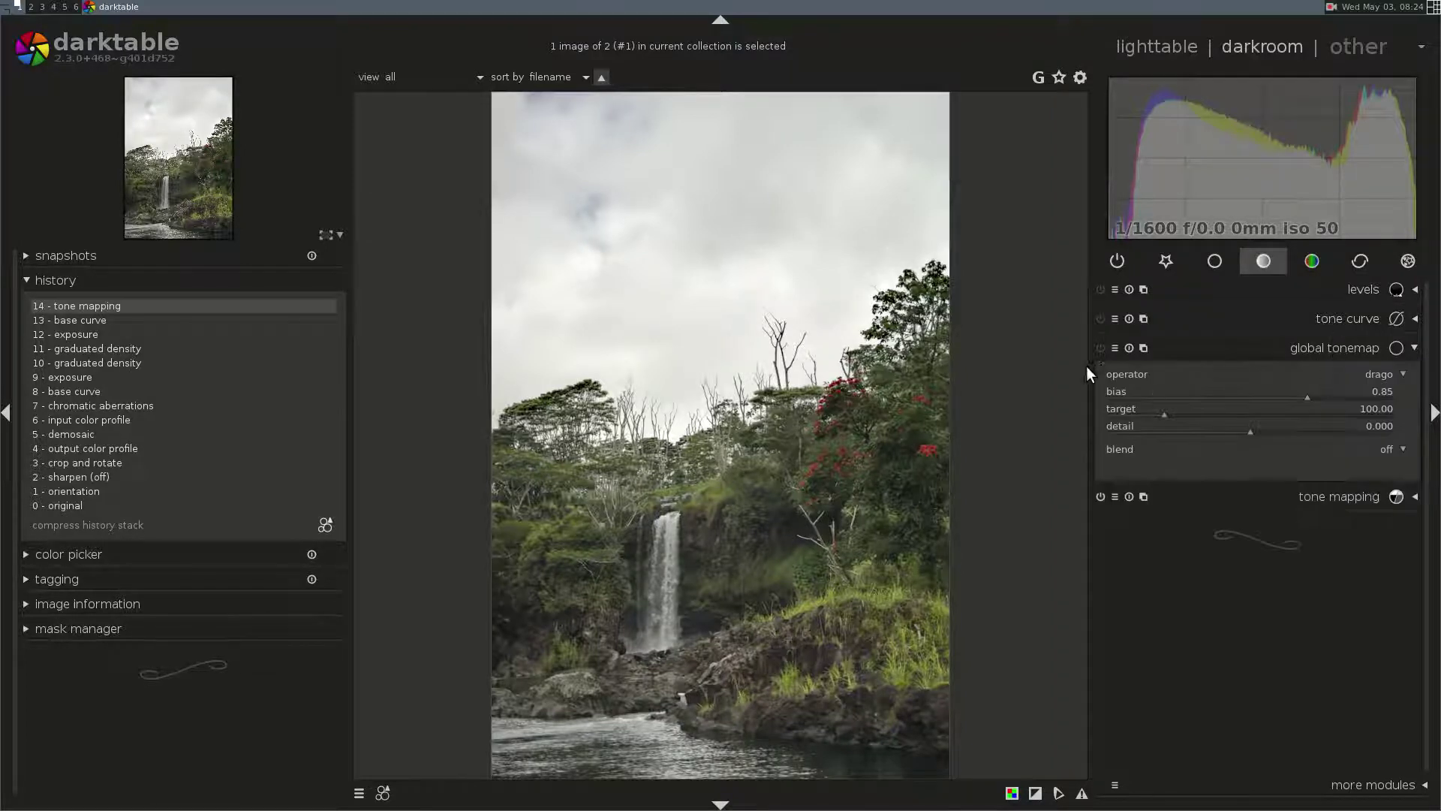
{"action": "left_click", "coordinate": [1099, 348]}
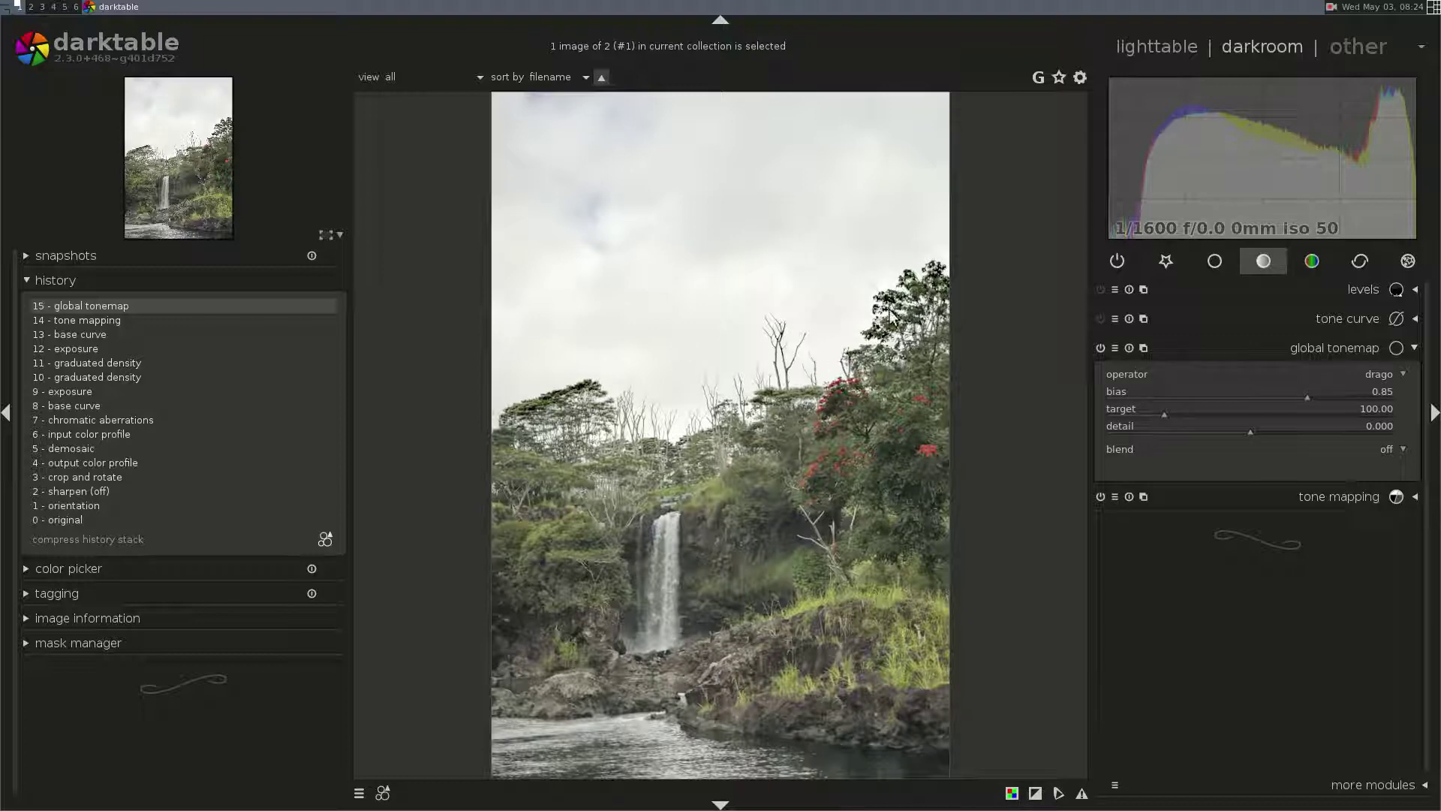
{"action": "left_click", "coordinate": [1387, 449]}
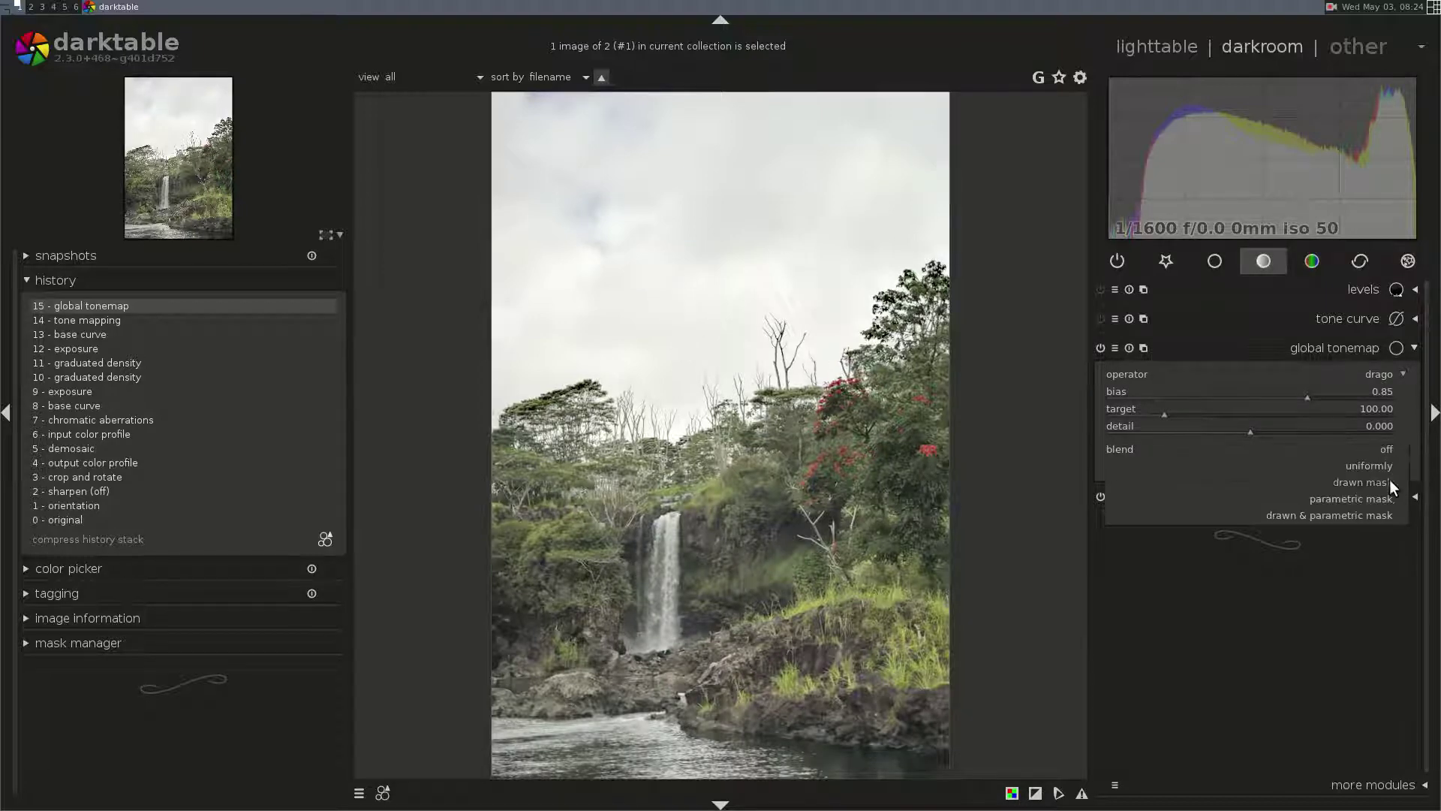
{"action": "left_click", "coordinate": [1386, 500]}
- Set the global tonemap mask's L input values to 0, 0, 0 and 70, and compare the photo with the module off and on
{"action": "left_click_drag", "start_coordinate": [1380, 582], "coordinate": [924, 561]}
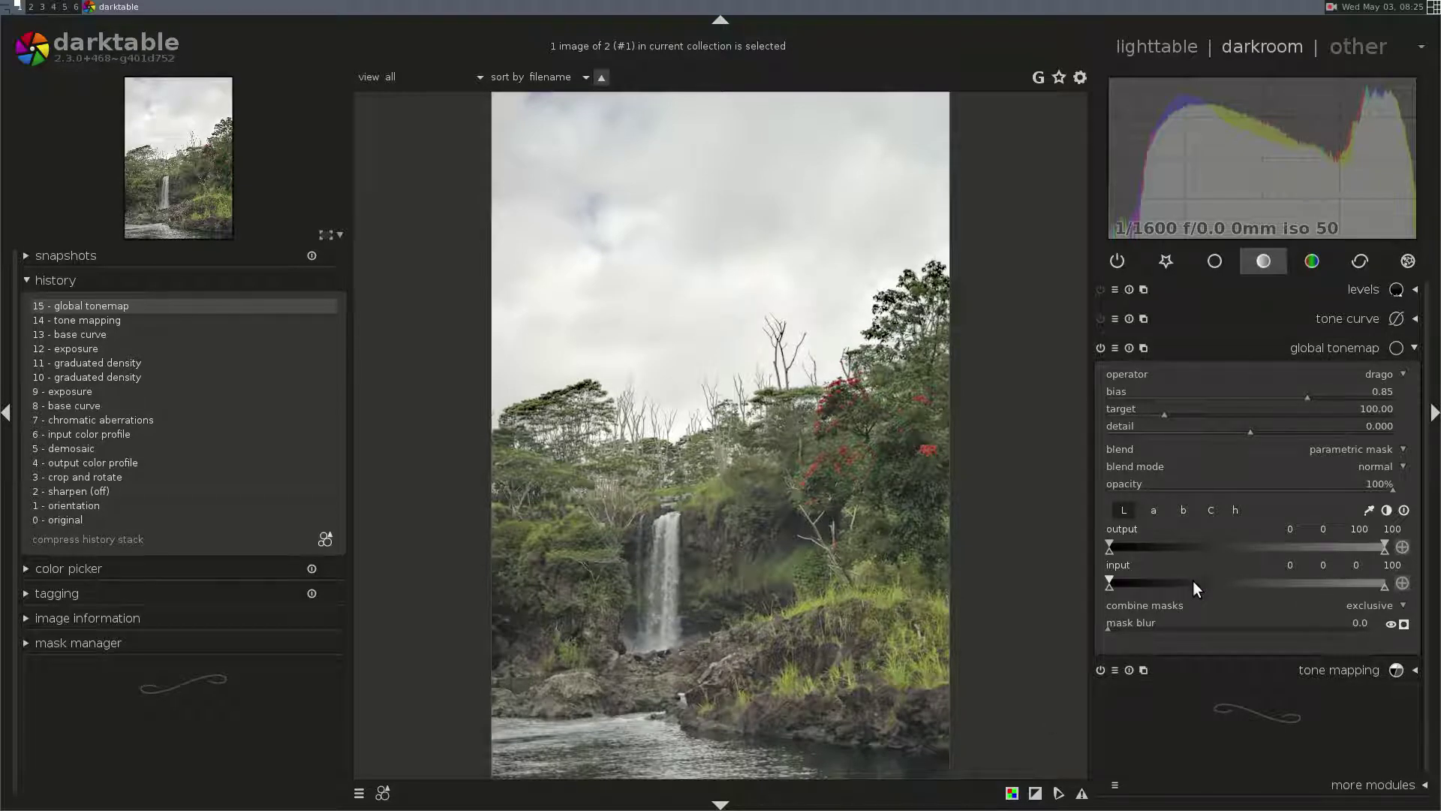
{"action": "left_click", "coordinate": [1403, 625]}
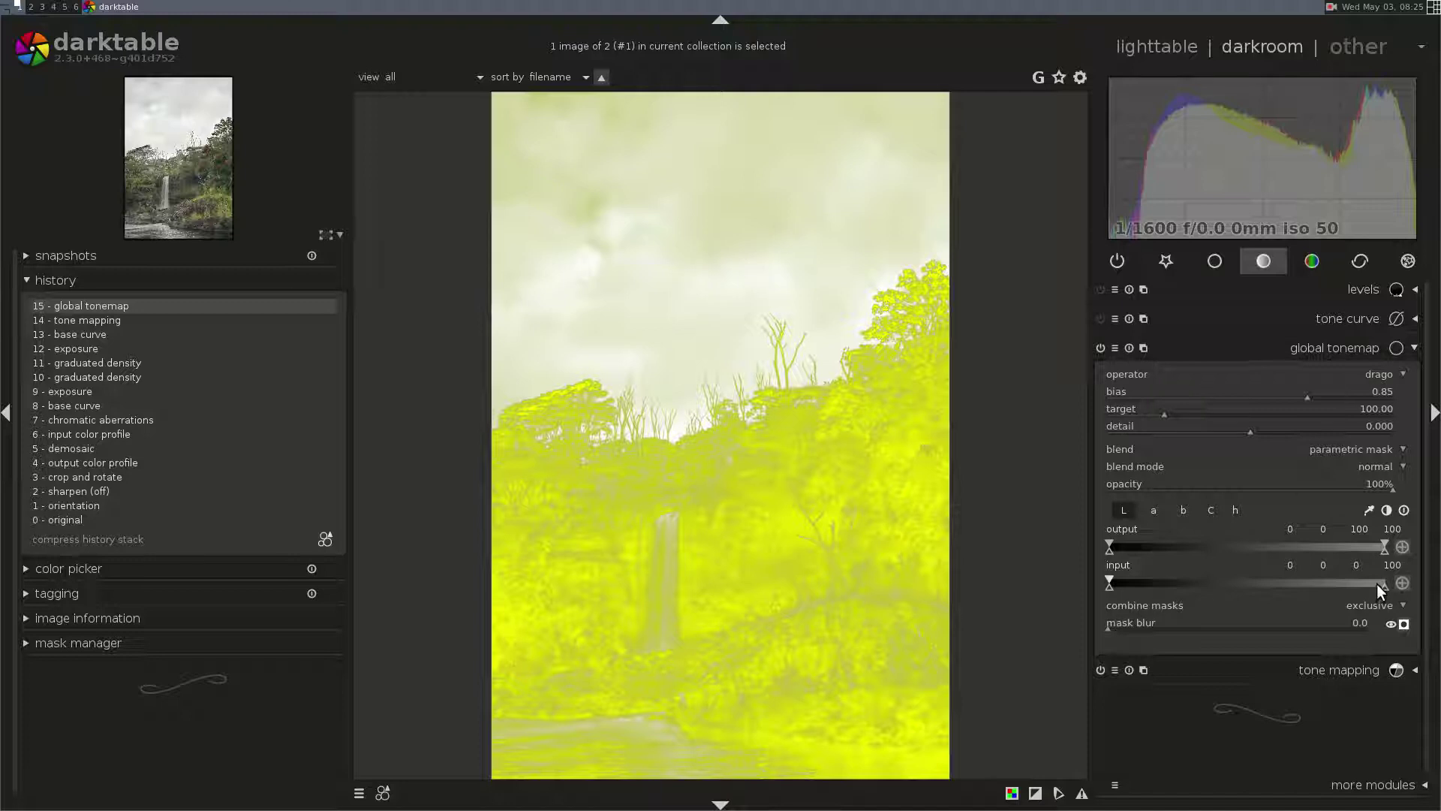
{"action": "left_click_drag", "start_coordinate": [1359, 590], "coordinate": [1300, 584]}
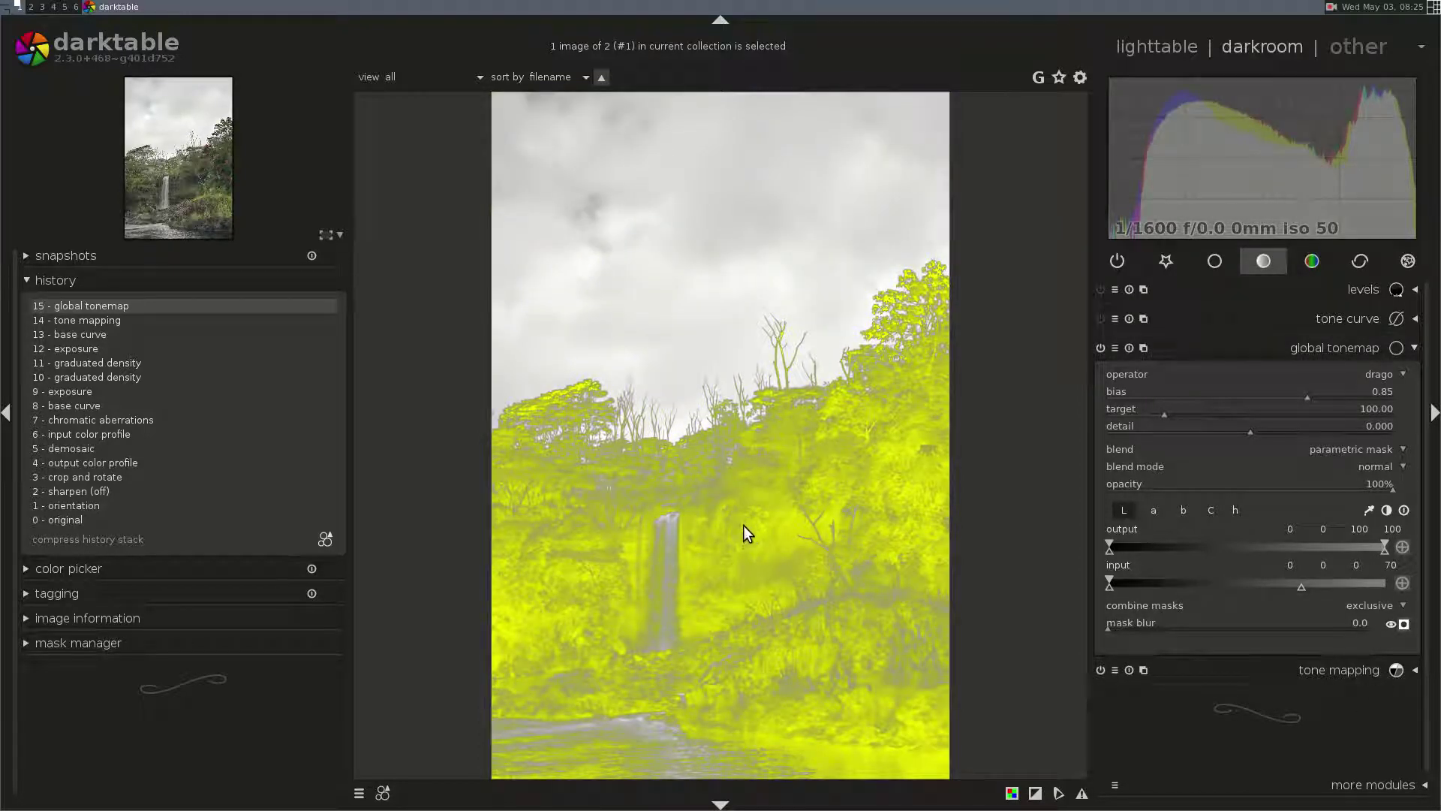
{"action": "left_click", "coordinate": [1403, 624]}
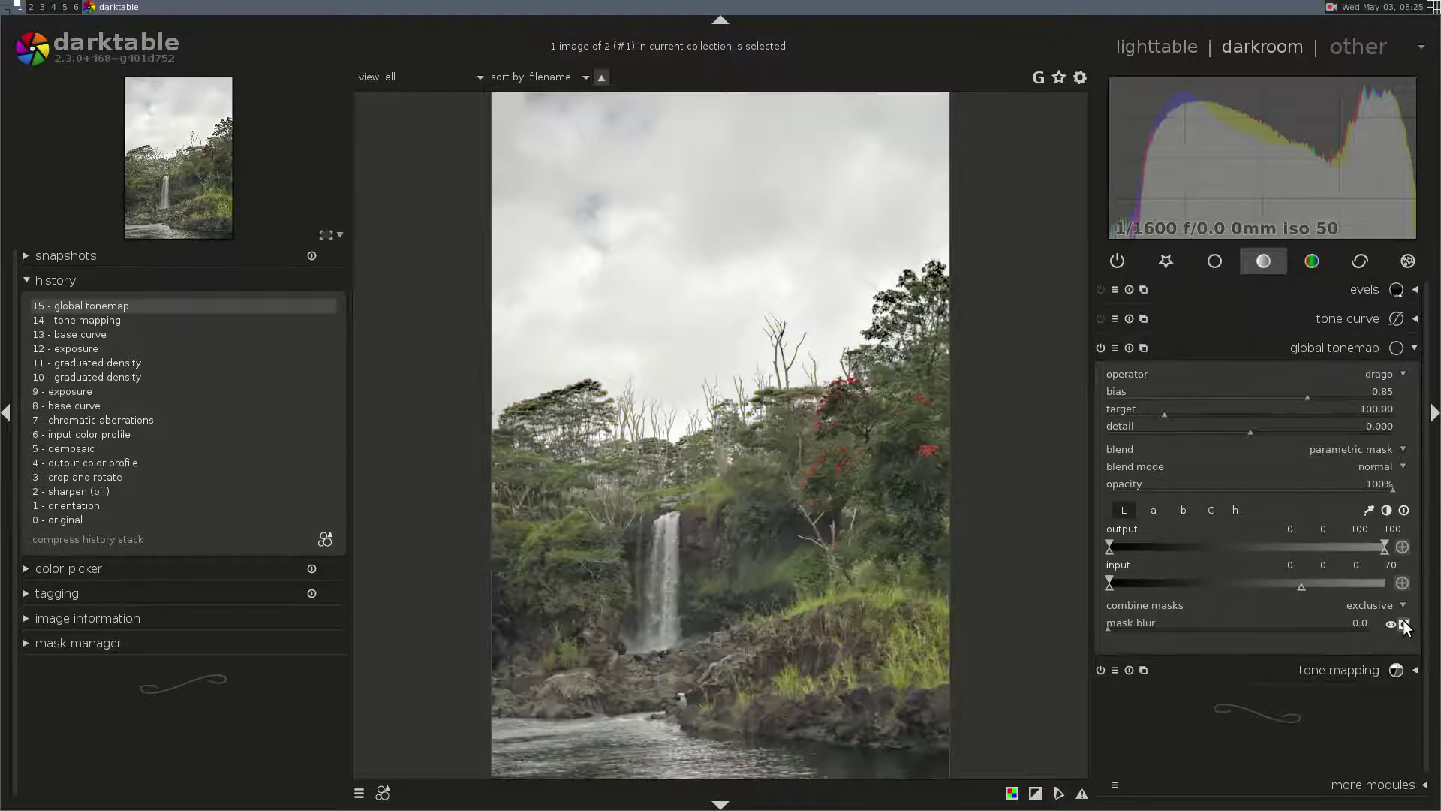
{"action": "left_click", "coordinate": [1102, 348]}
{"action": "left_click", "coordinate": [1102, 348]}
- Set the exposure to 1.50EV
{"action": "mouse_move", "coordinate": [1411, 188]}
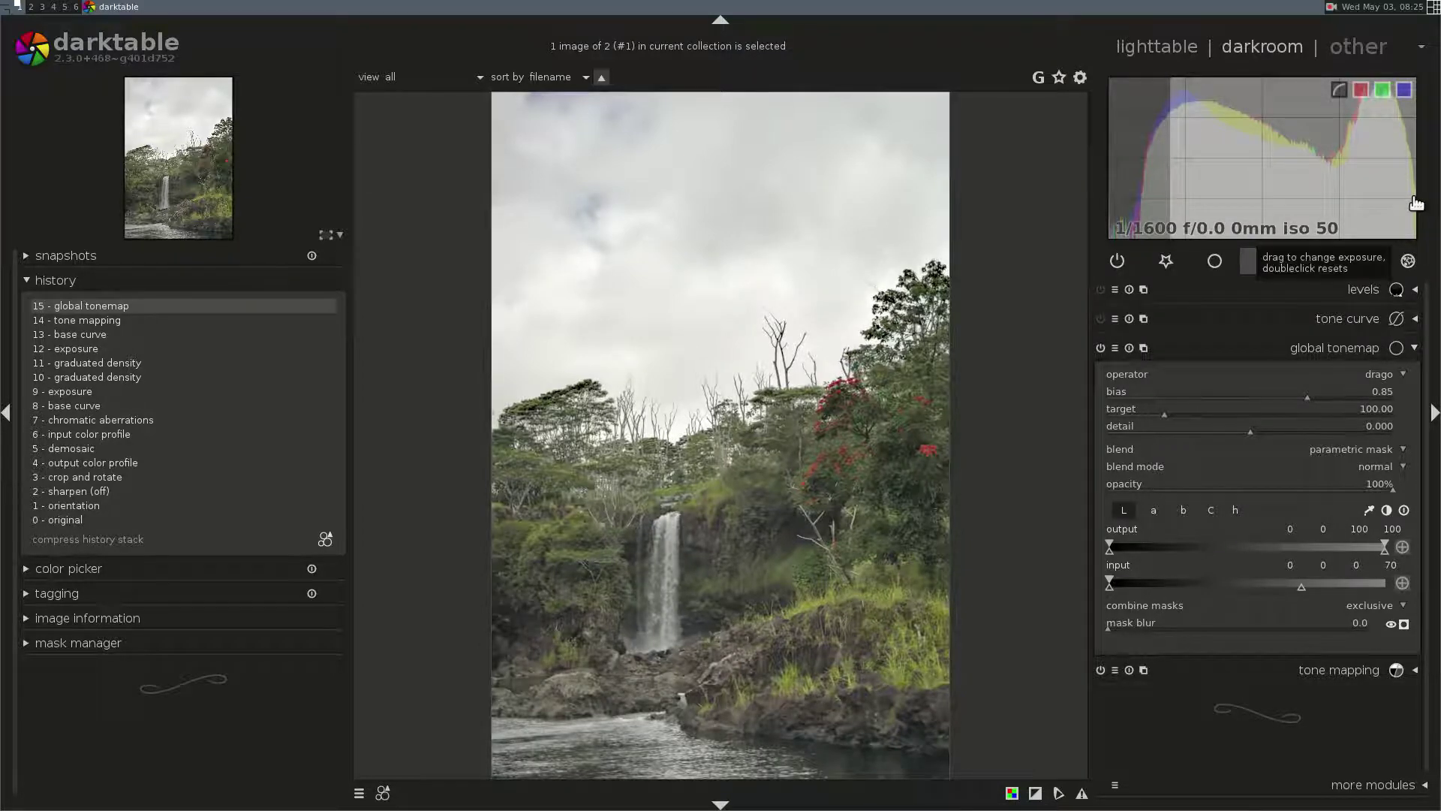
{"action": "left_click", "coordinate": [1214, 264]}
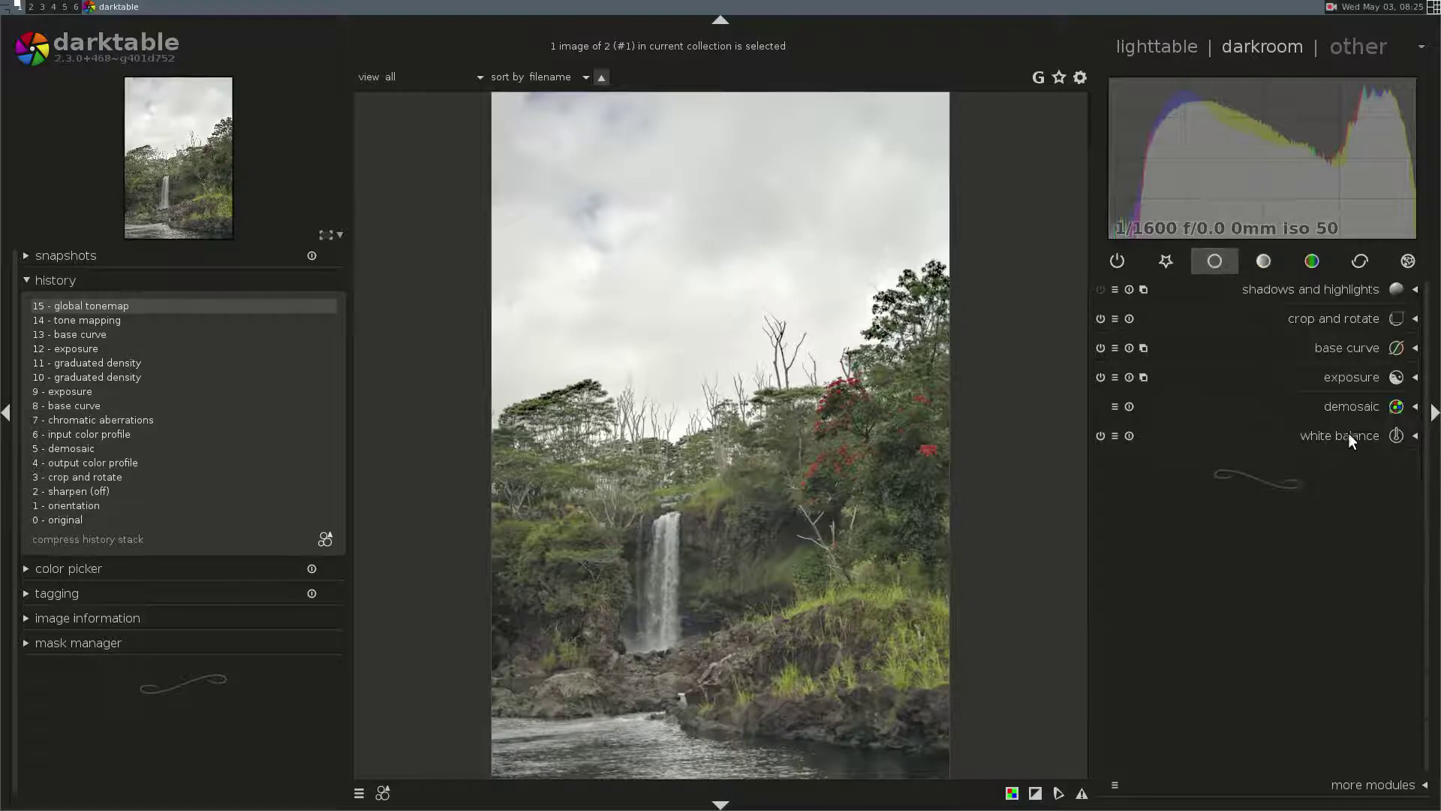
{"action": "left_click", "coordinate": [1355, 377]}
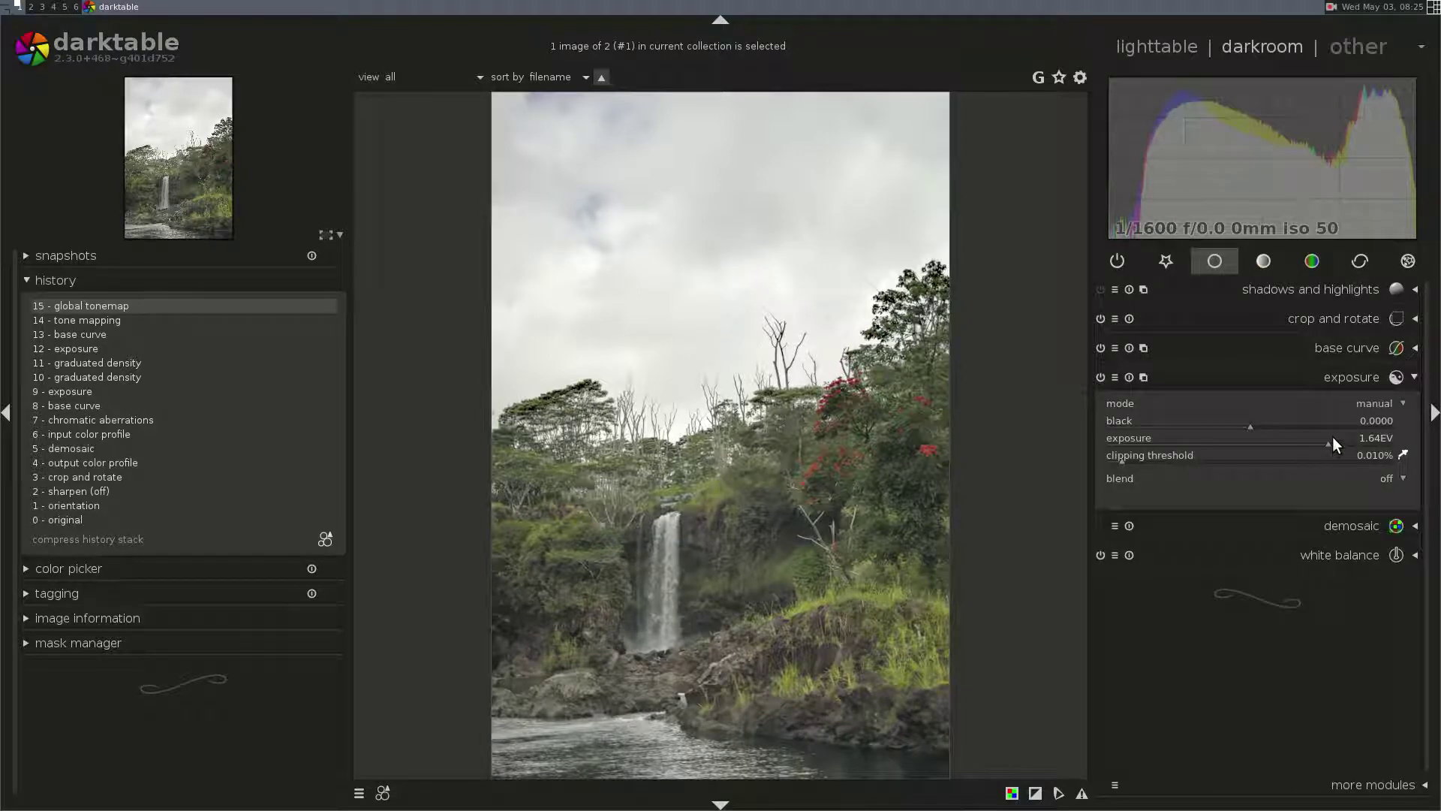
{"action": "scroll", "coordinate": [1332, 436], "scroll_direction": "down", "scroll_amount": 1}
{"action": "scroll", "coordinate": [1333, 443], "scroll_direction": "down", "scroll_amount": 2}
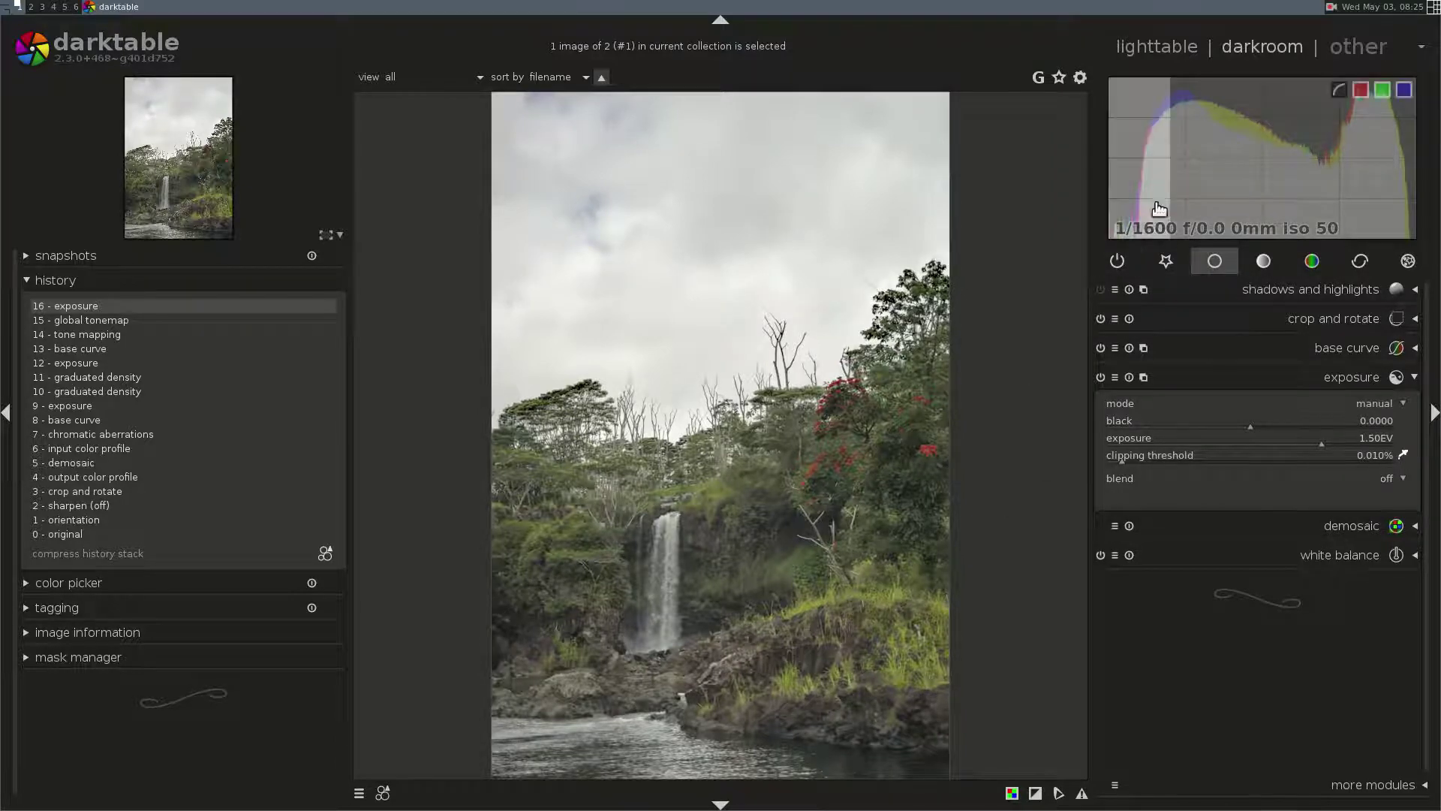
{"action": "left_click", "coordinate": [1329, 375]}
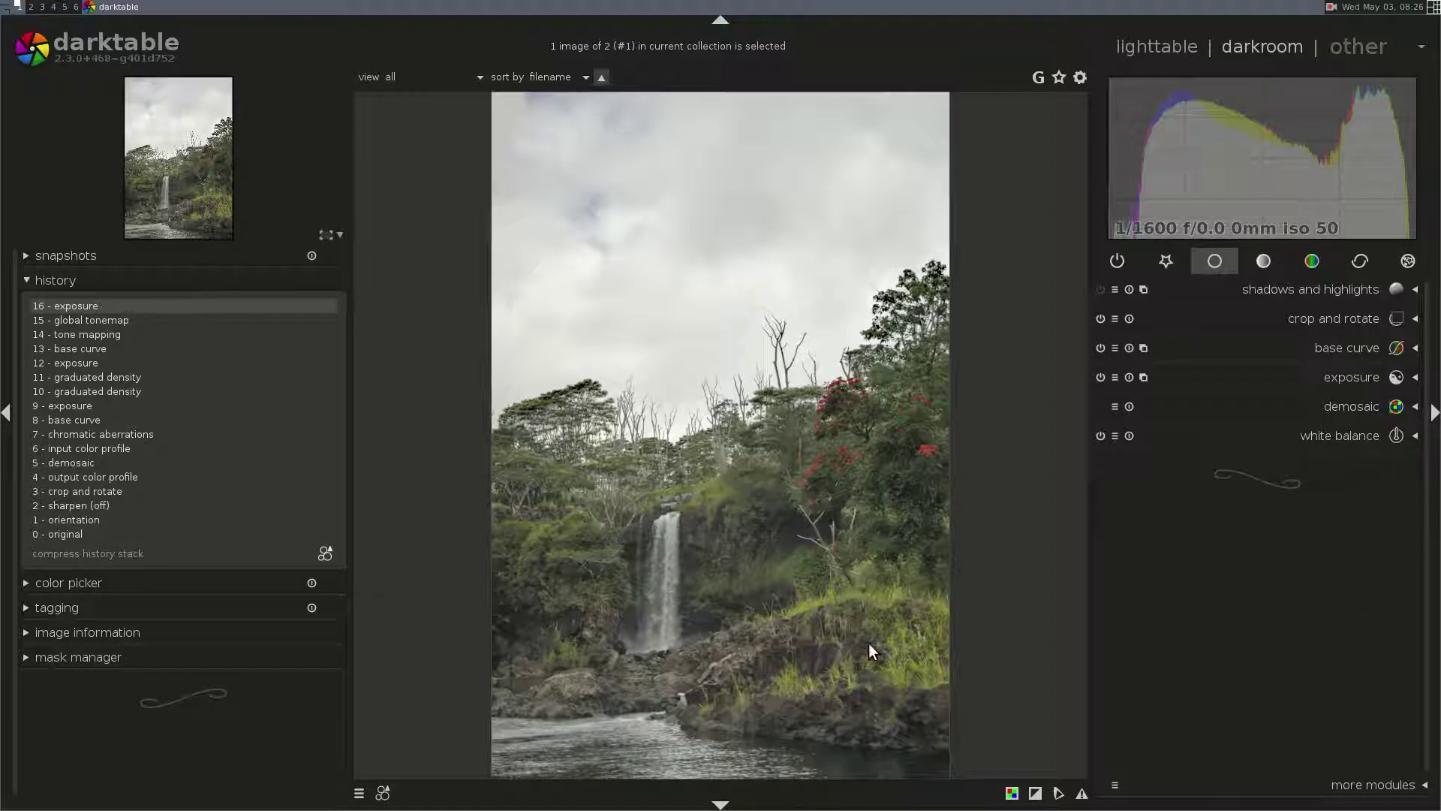
- Activate the tone curve with its blending set to a parametric mask
{"action": "left_click", "coordinate": [1258, 267]}
{"action": "left_click", "coordinate": [1346, 353]}
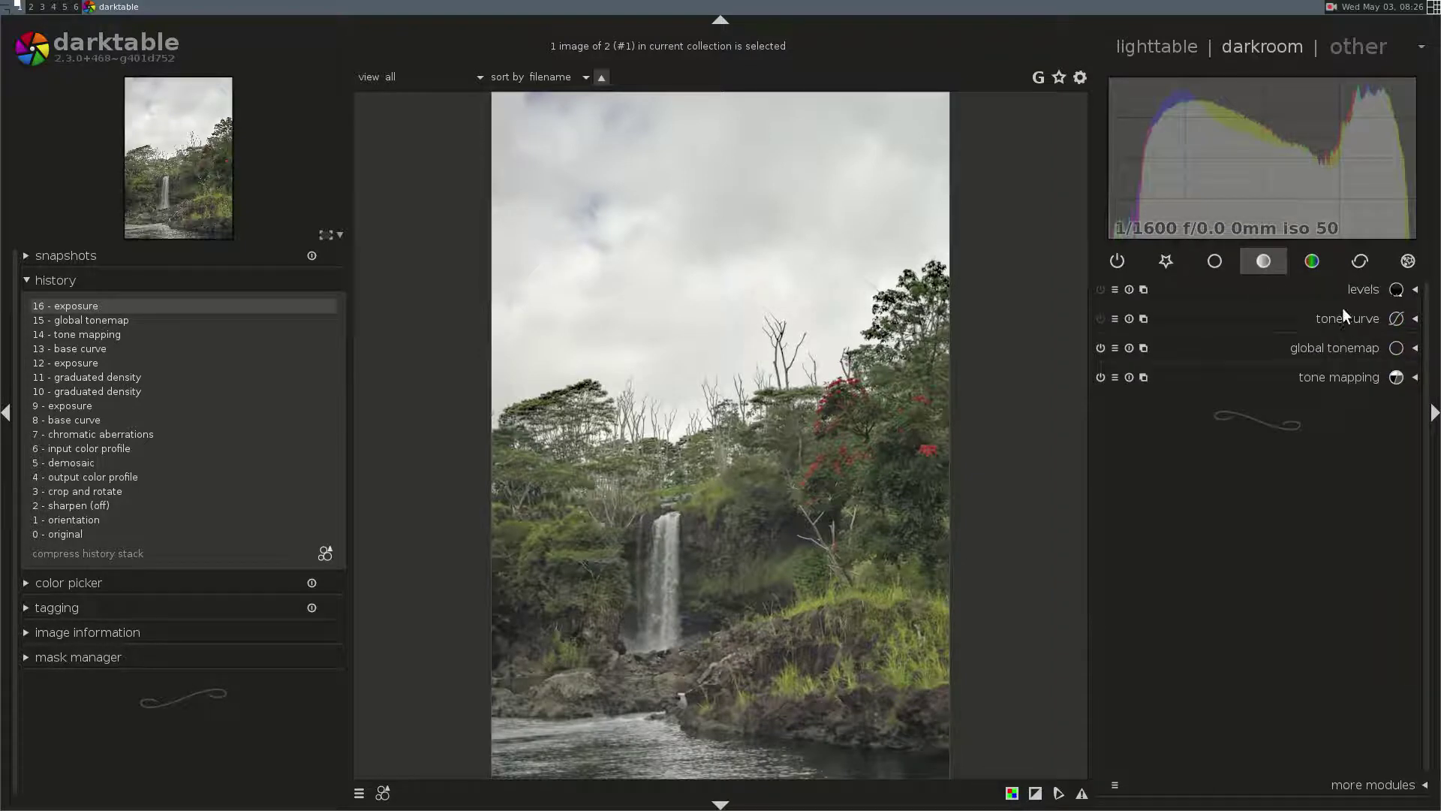
{"action": "left_click", "coordinate": [1343, 318]}
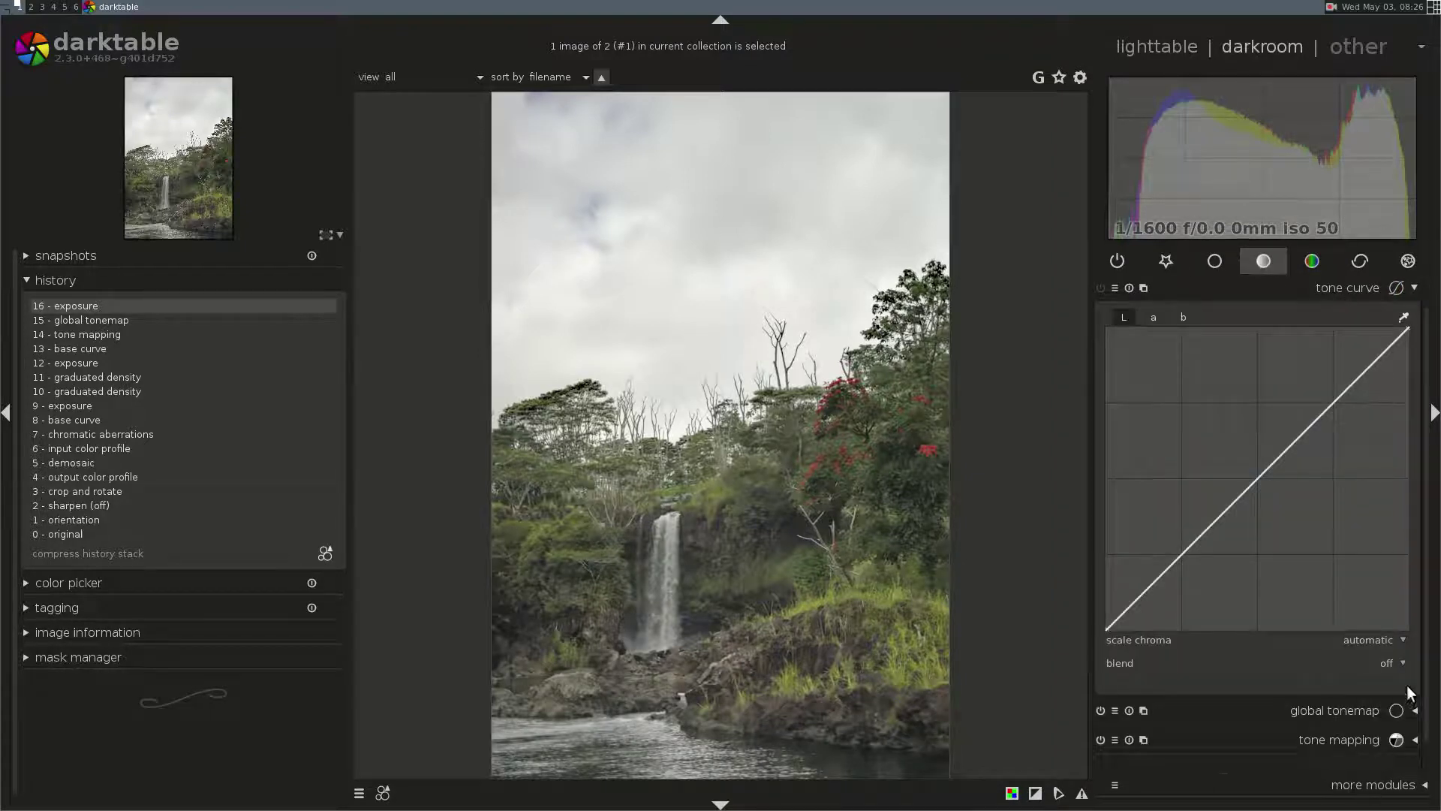
{"action": "left_click", "coordinate": [1386, 664]}
{"action": "left_click", "coordinate": [1393, 663]}
{"action": "left_click", "coordinate": [1383, 714]}
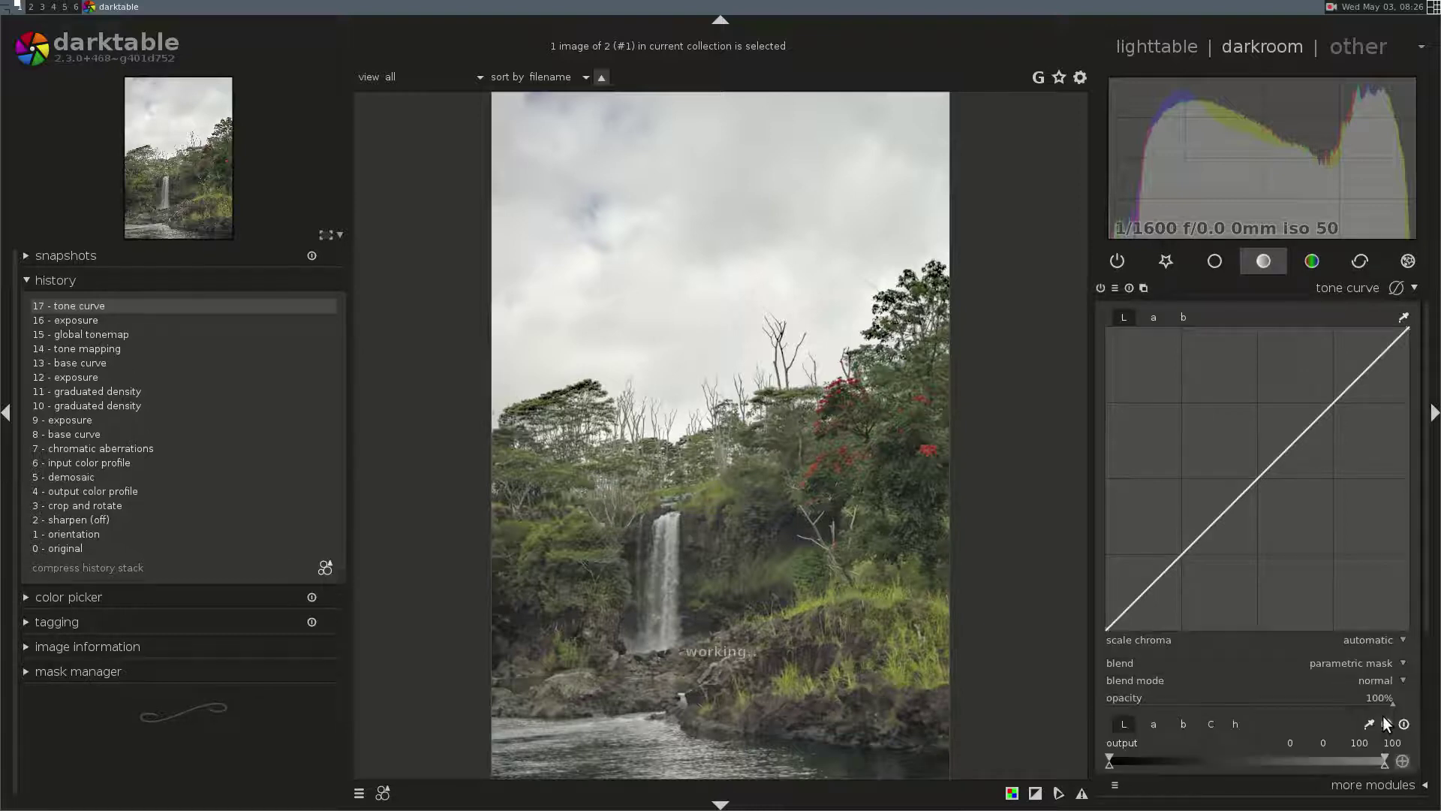
- Set the tone curve mask's C input values to 0, 26, 100 and 100, checking the mask overlay on the saturated vegetation
{"action": "scroll", "coordinate": [1217, 513], "scroll_direction": "down", "scroll_amount": 5}
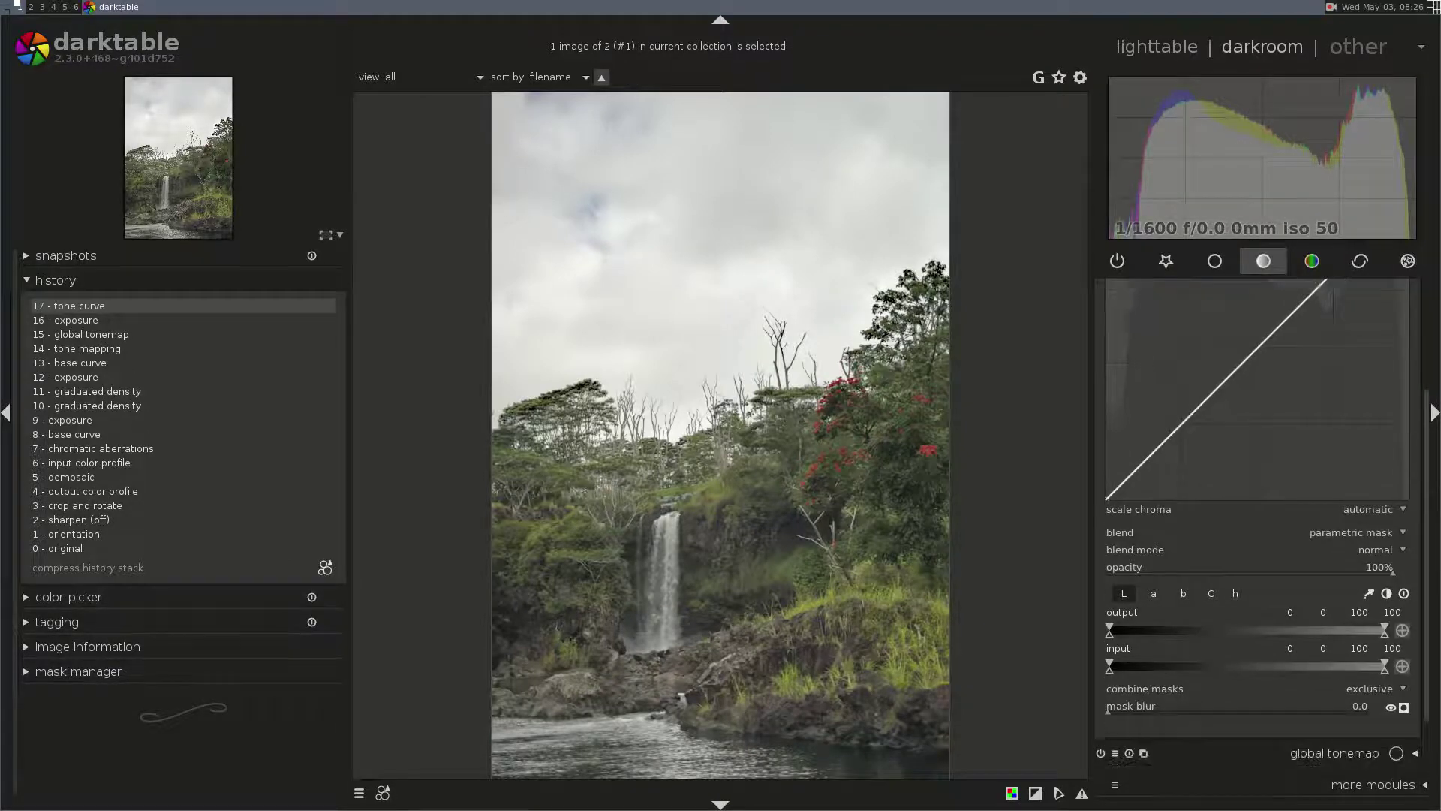
{"action": "left_click", "coordinate": [1209, 539]}
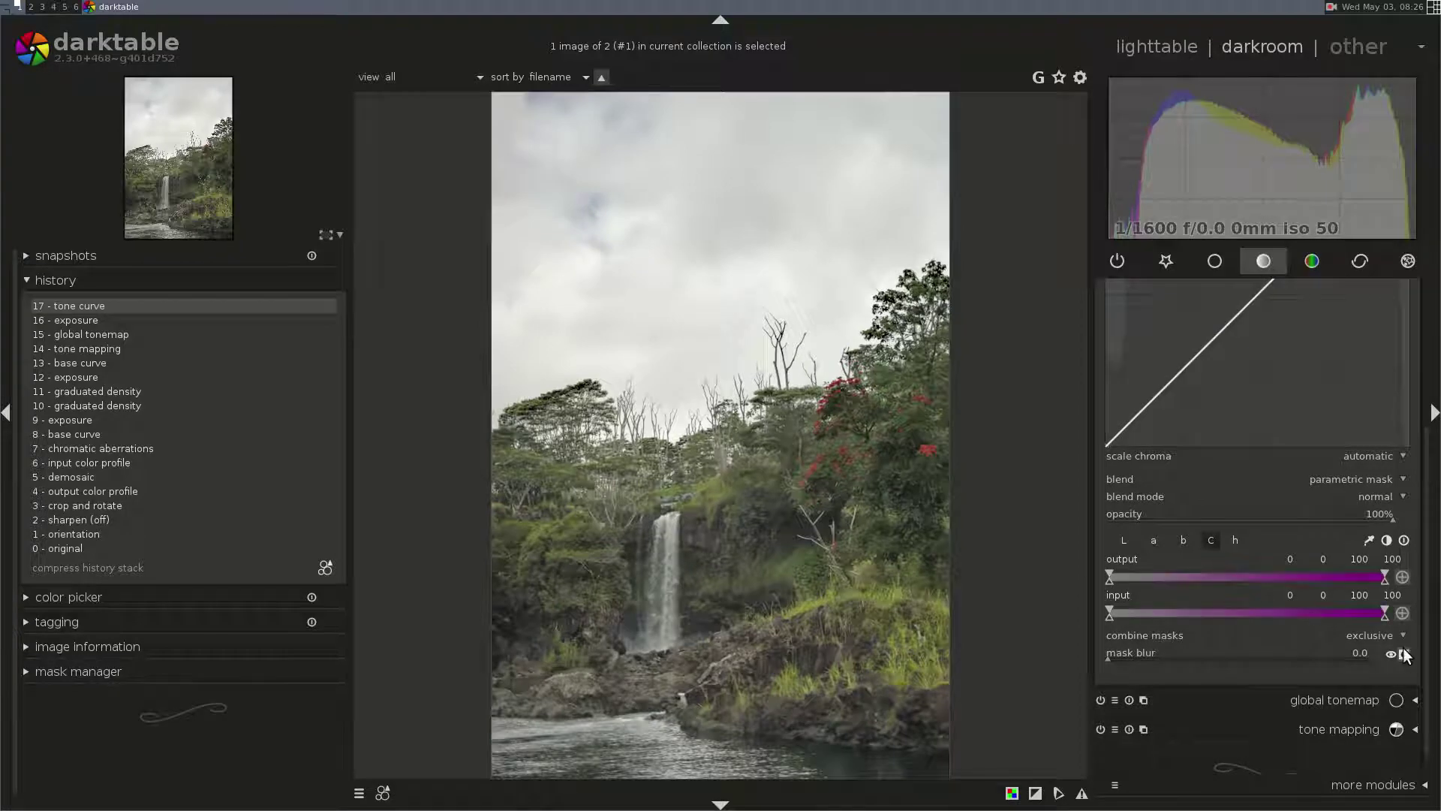
{"action": "mouse_move", "coordinate": [1110, 612]}
{"action": "left_mouse_down"}
{"action": "mouse_move", "coordinate": [1190, 619]}
{"action": "mouse_move", "coordinate": [1178, 619]}
{"action": "left_mouse_up"}
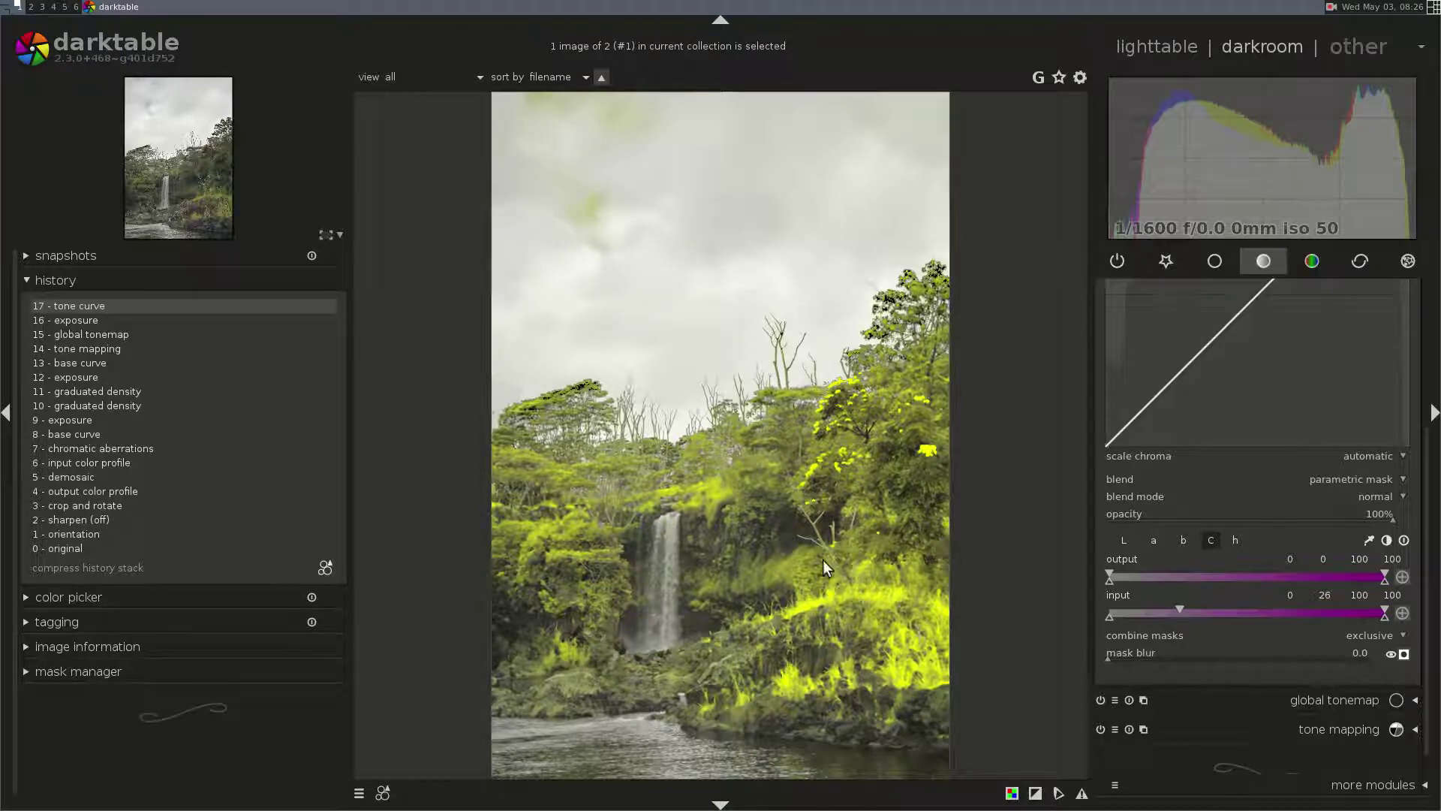
{"action": "left_click", "coordinate": [1403, 654]}
- Steepen the tone curve's a channel with points at about 19.34 / 31.04 and -16.92 / -33.43
{"action": "scroll", "coordinate": [1428, 496], "scroll_direction": "up", "scroll_amount": 5}
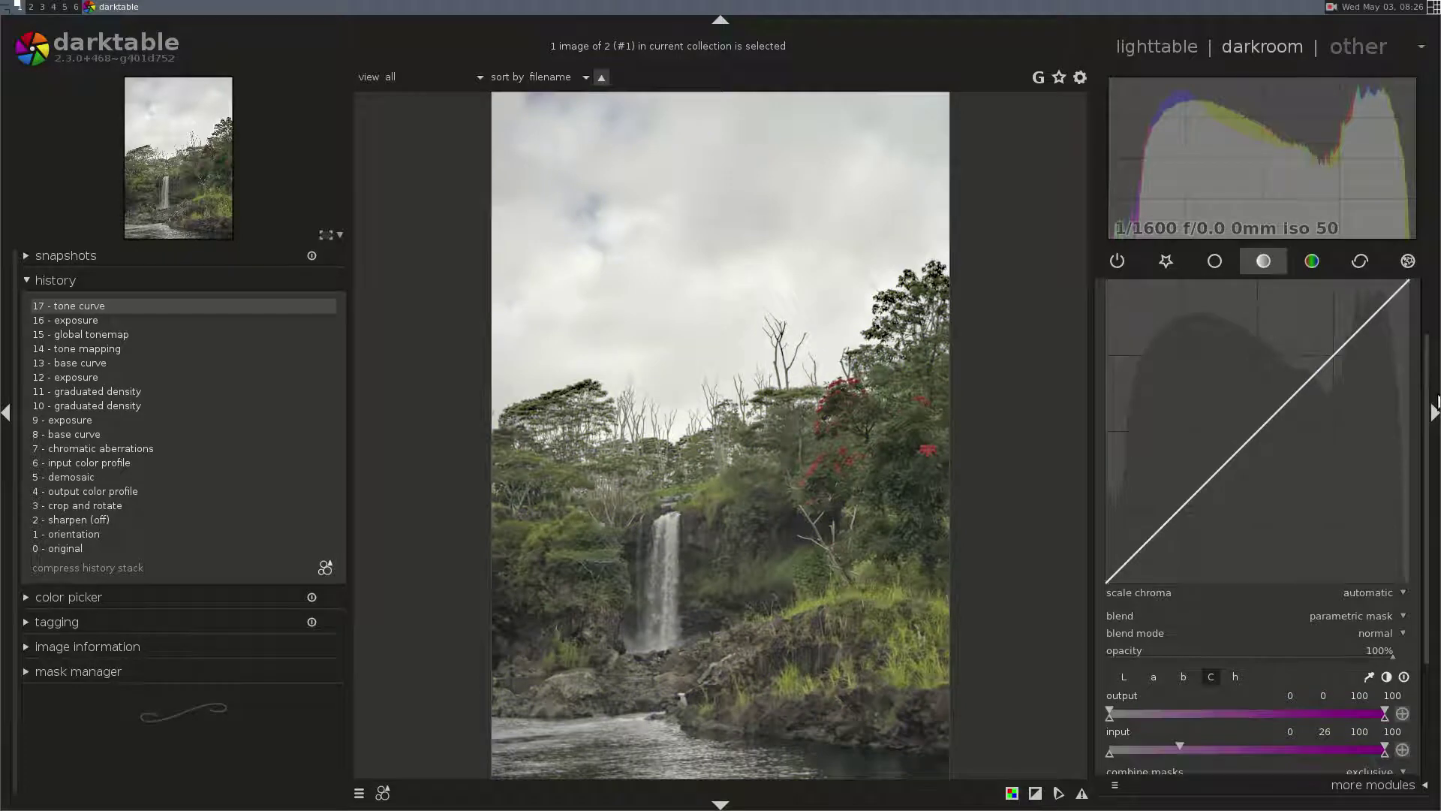
{"action": "left_click", "coordinate": [1154, 347]}
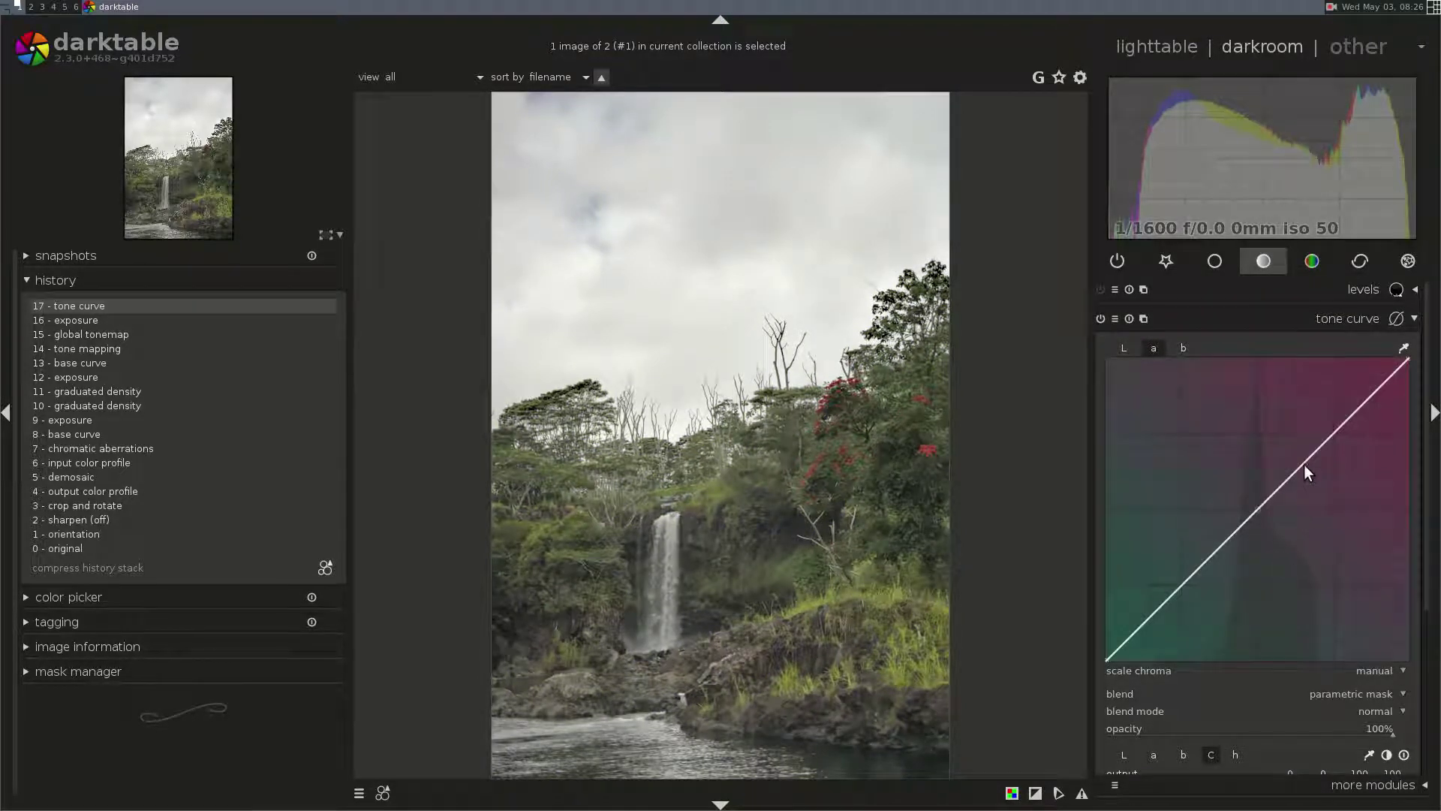
{"action": "left_click_drag", "start_coordinate": [1301, 464], "coordinate": [1278, 472]}
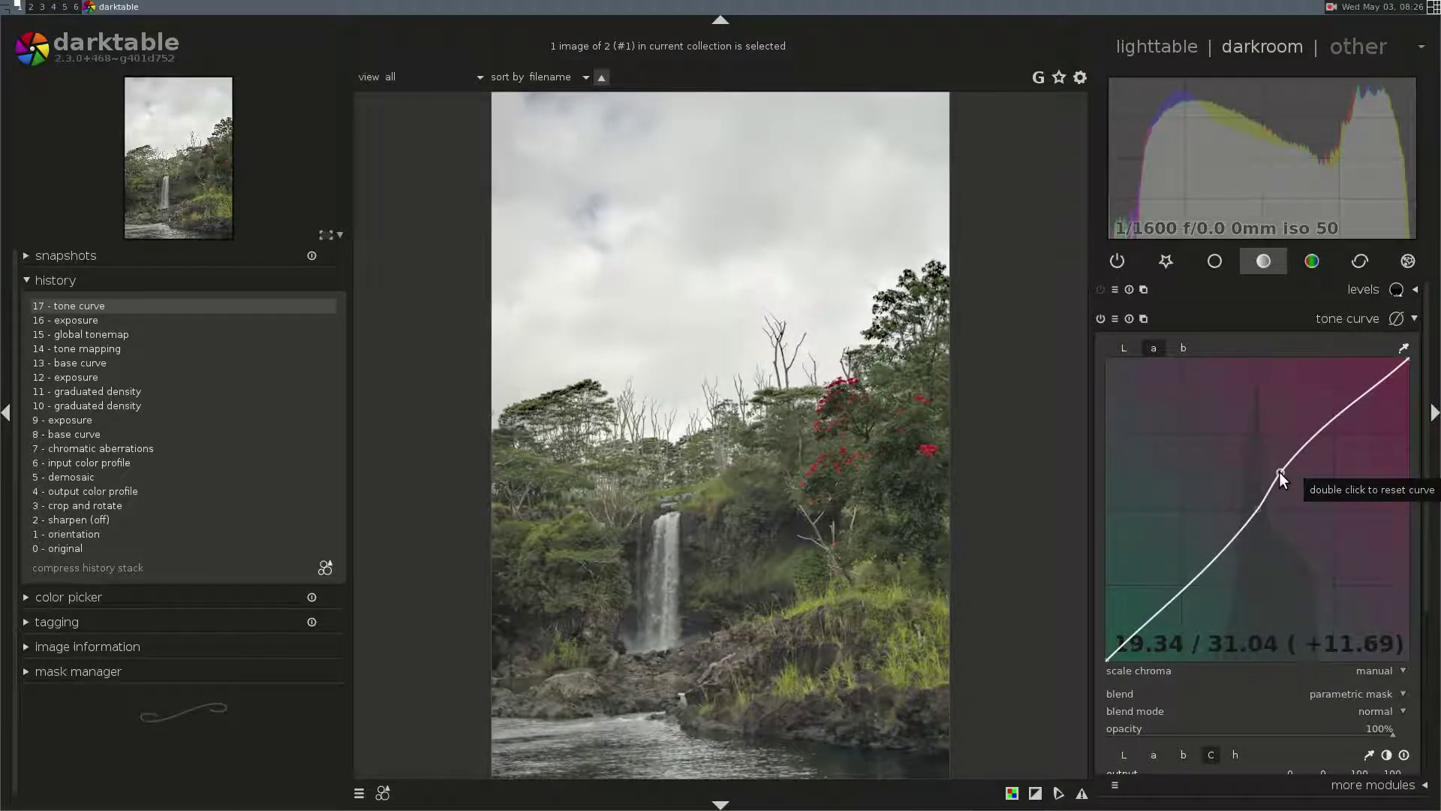
{"action": "left_click_drag", "start_coordinate": [1235, 532], "coordinate": [1234, 545]}
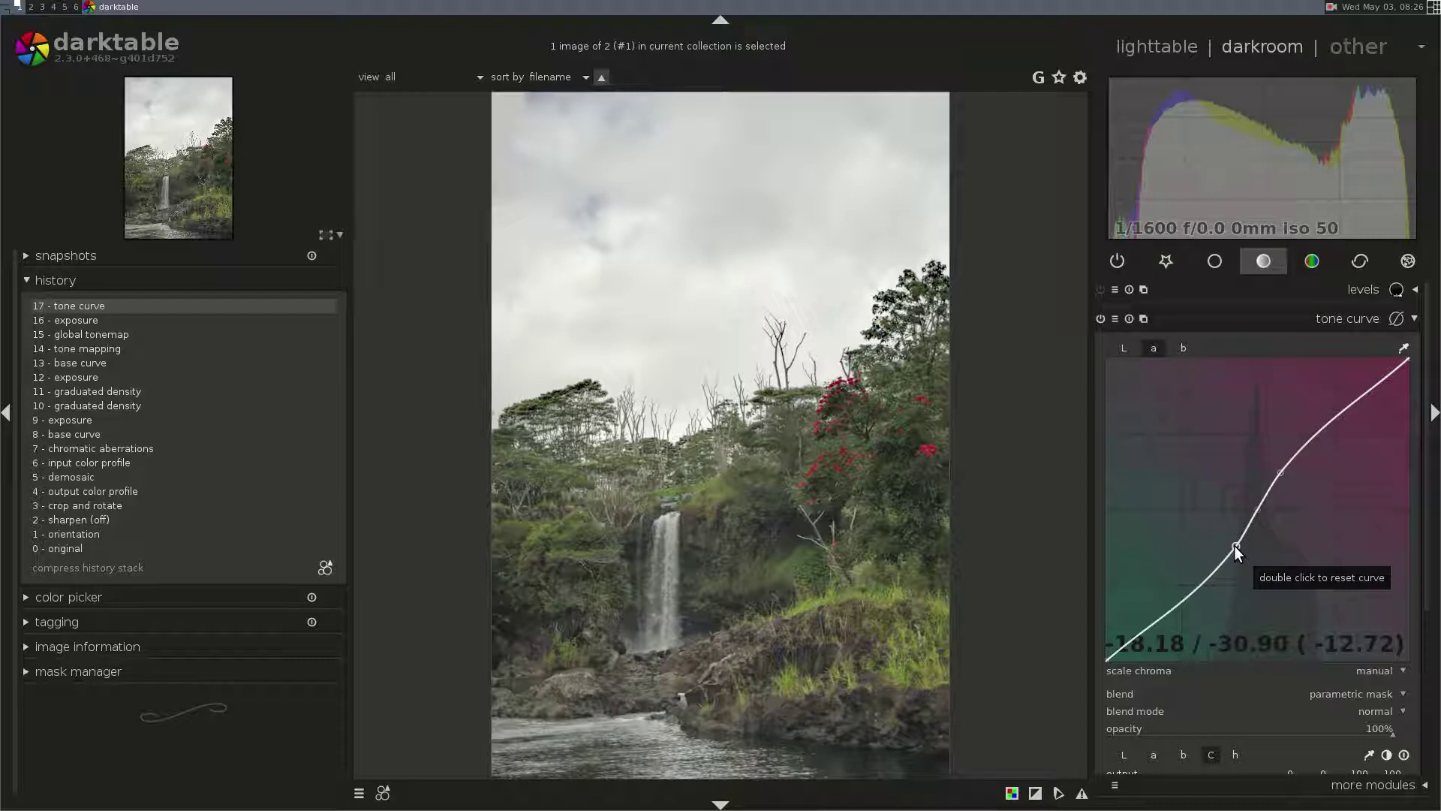
{"action": "left_click_drag", "start_coordinate": [1233, 544], "coordinate": [1234, 548]}
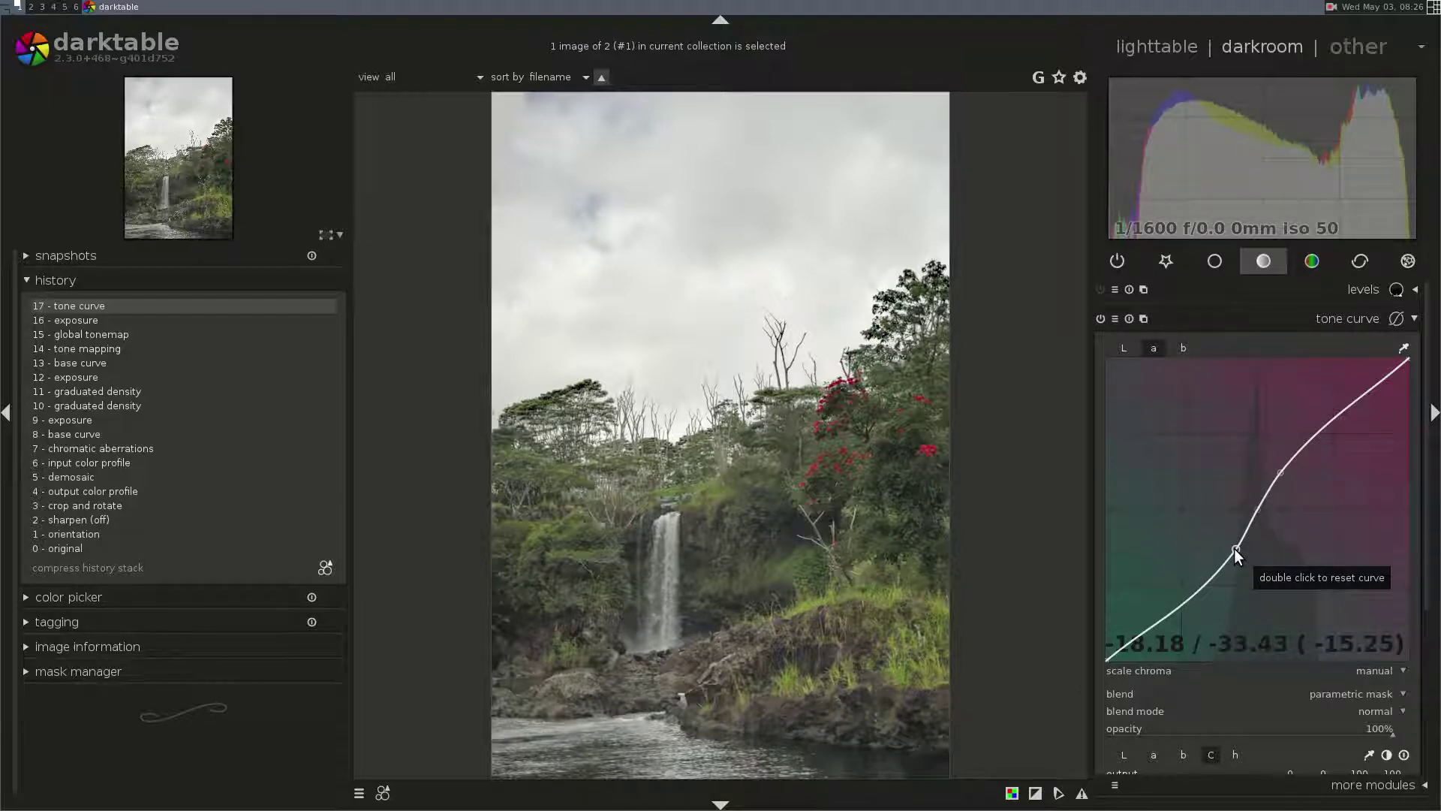
{"action": "left_click_drag", "start_coordinate": [1234, 548], "coordinate": [1235, 548]}
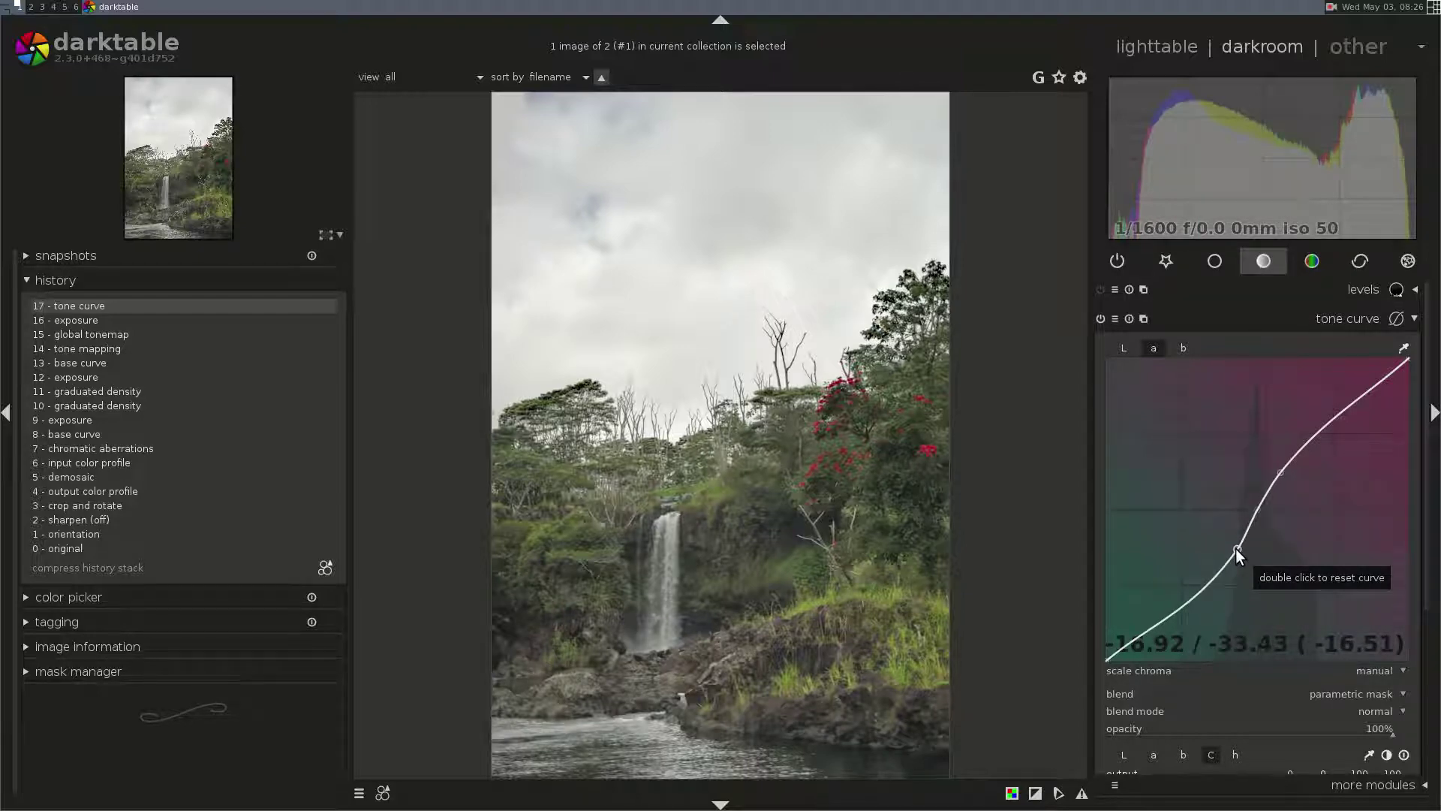
- Raise the yellow side of the tone curve's b channel and compare the photo with the tone curve off and on
{"action": "left_click", "coordinate": [1184, 347]}
{"action": "left_click_drag", "start_coordinate": [1304, 455], "coordinate": [1290, 450]}
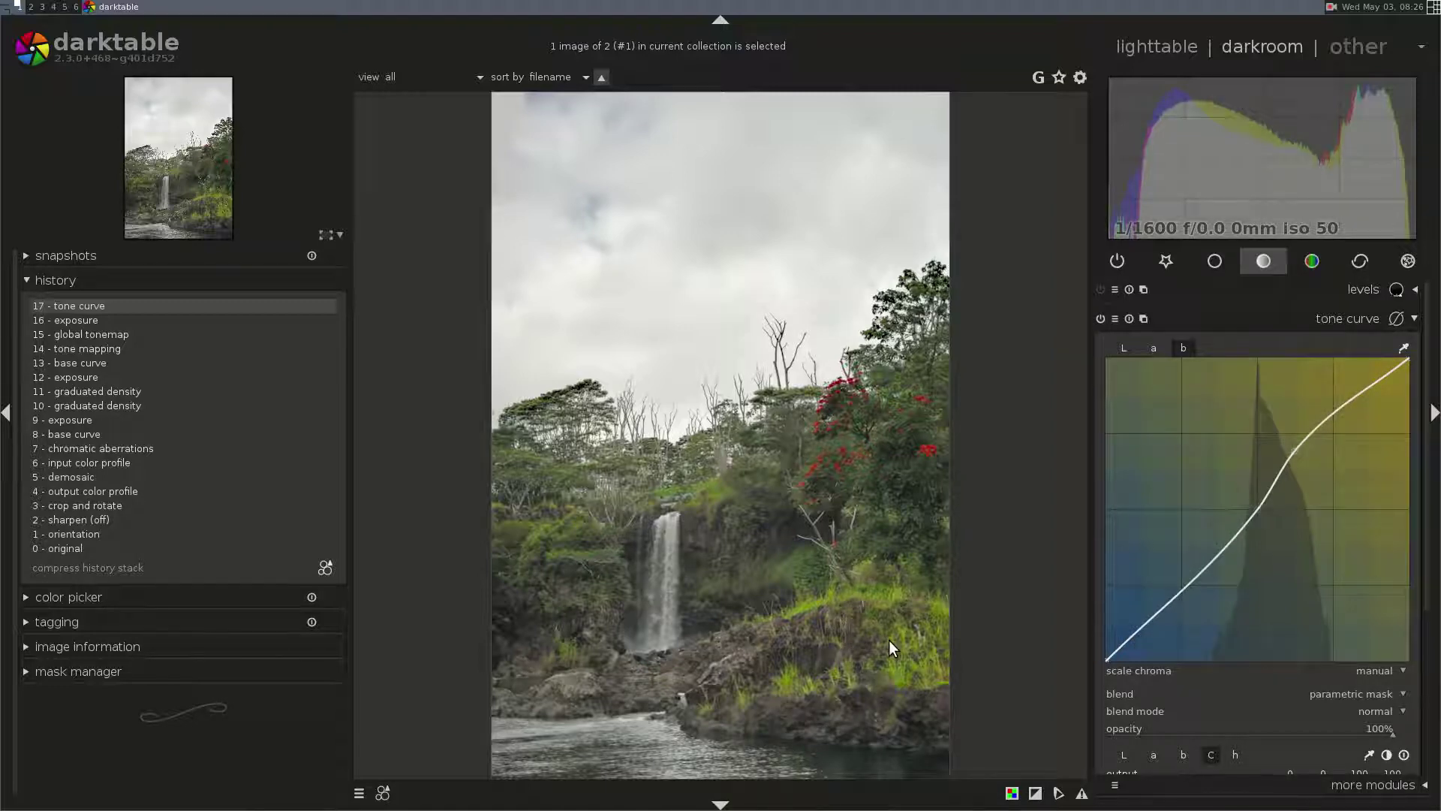
{"action": "left_click", "coordinate": [1100, 318]}
{"action": "left_click", "coordinate": [1101, 318]}
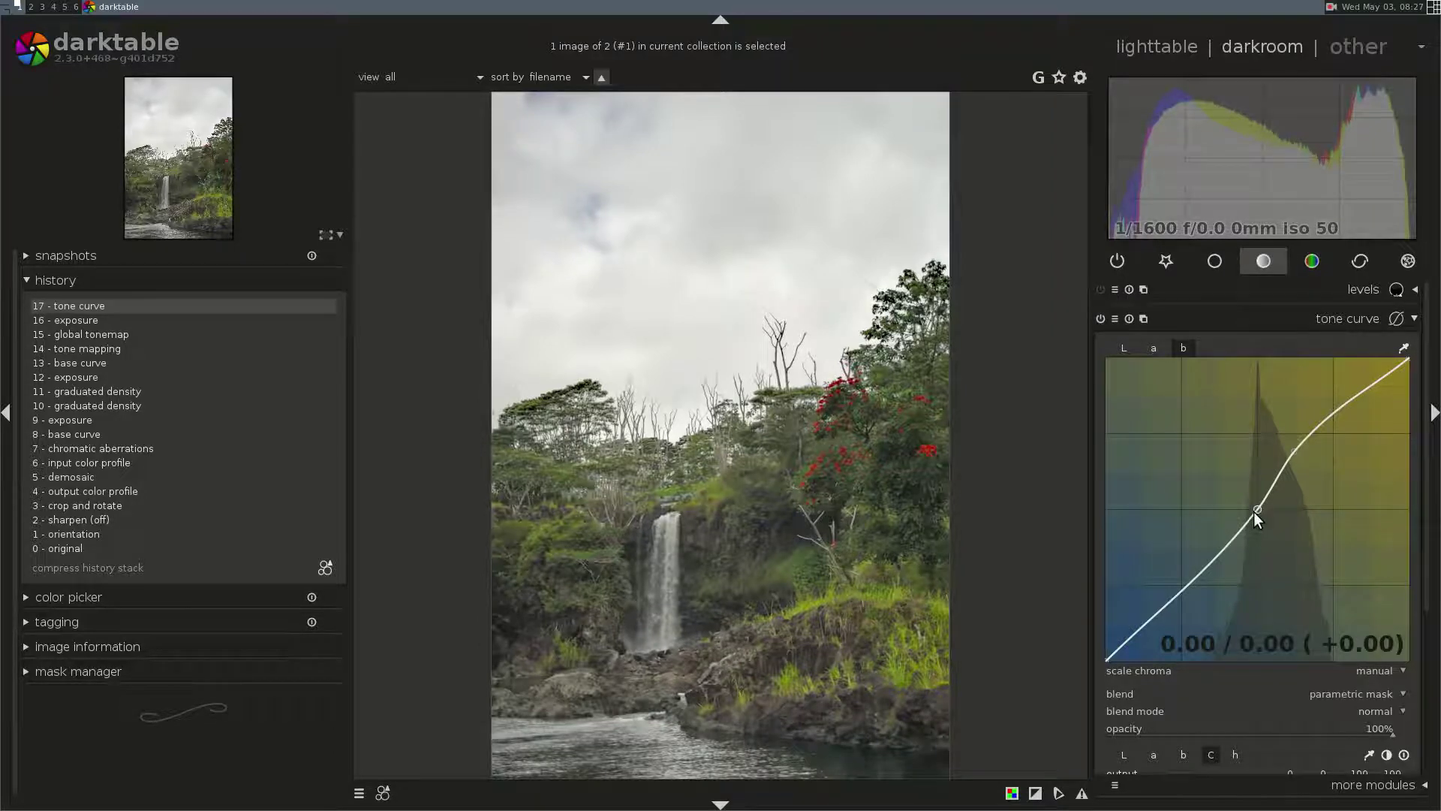
- Sample the mean Lab colour of the bright grass clump and the upper foliage on the bank right of the waterfall
{"action": "left_click", "coordinate": [1152, 347]}
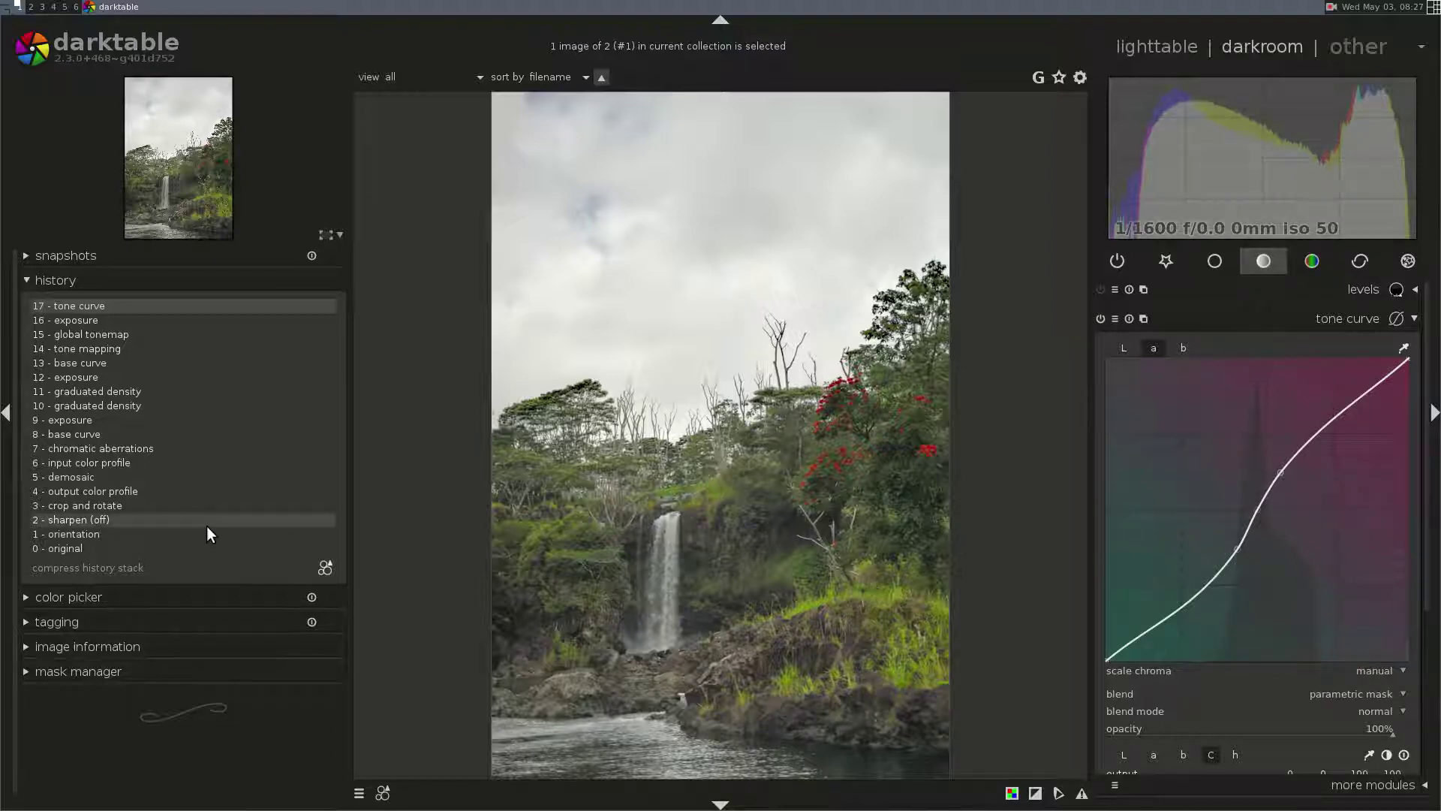
{"action": "left_click", "coordinate": [141, 587]}
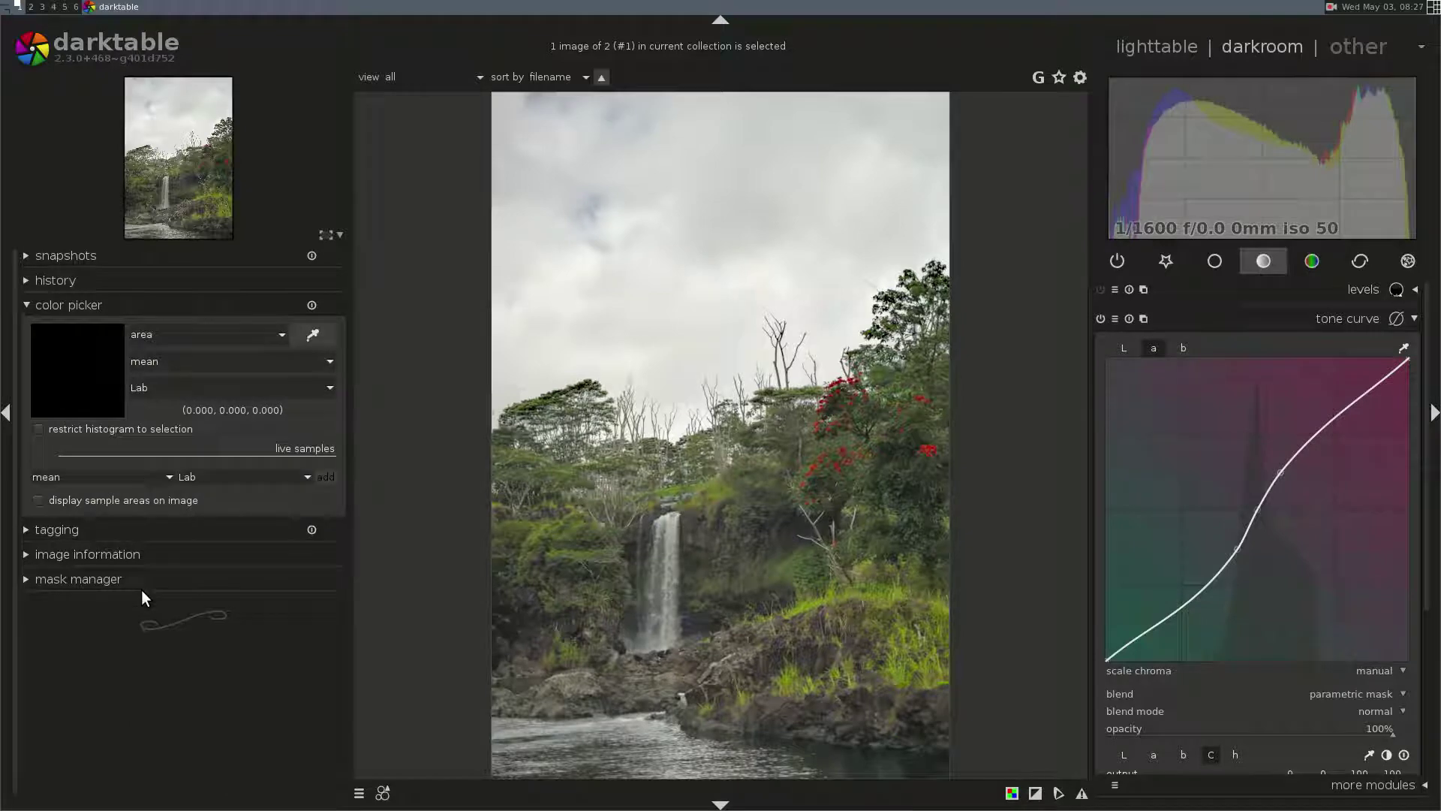
{"action": "middle_click", "coordinate": [880, 598]}
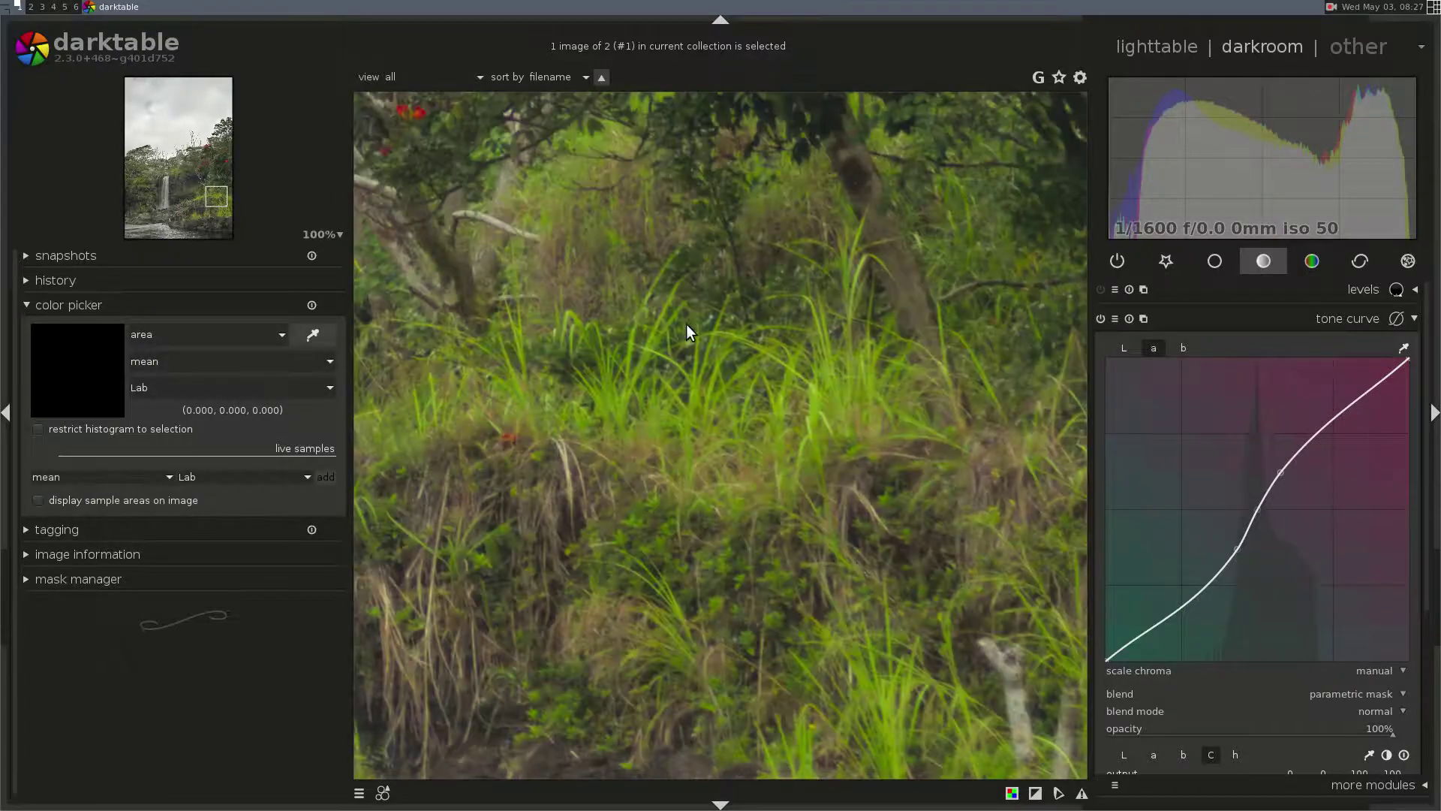
{"action": "left_click", "coordinate": [312, 334]}
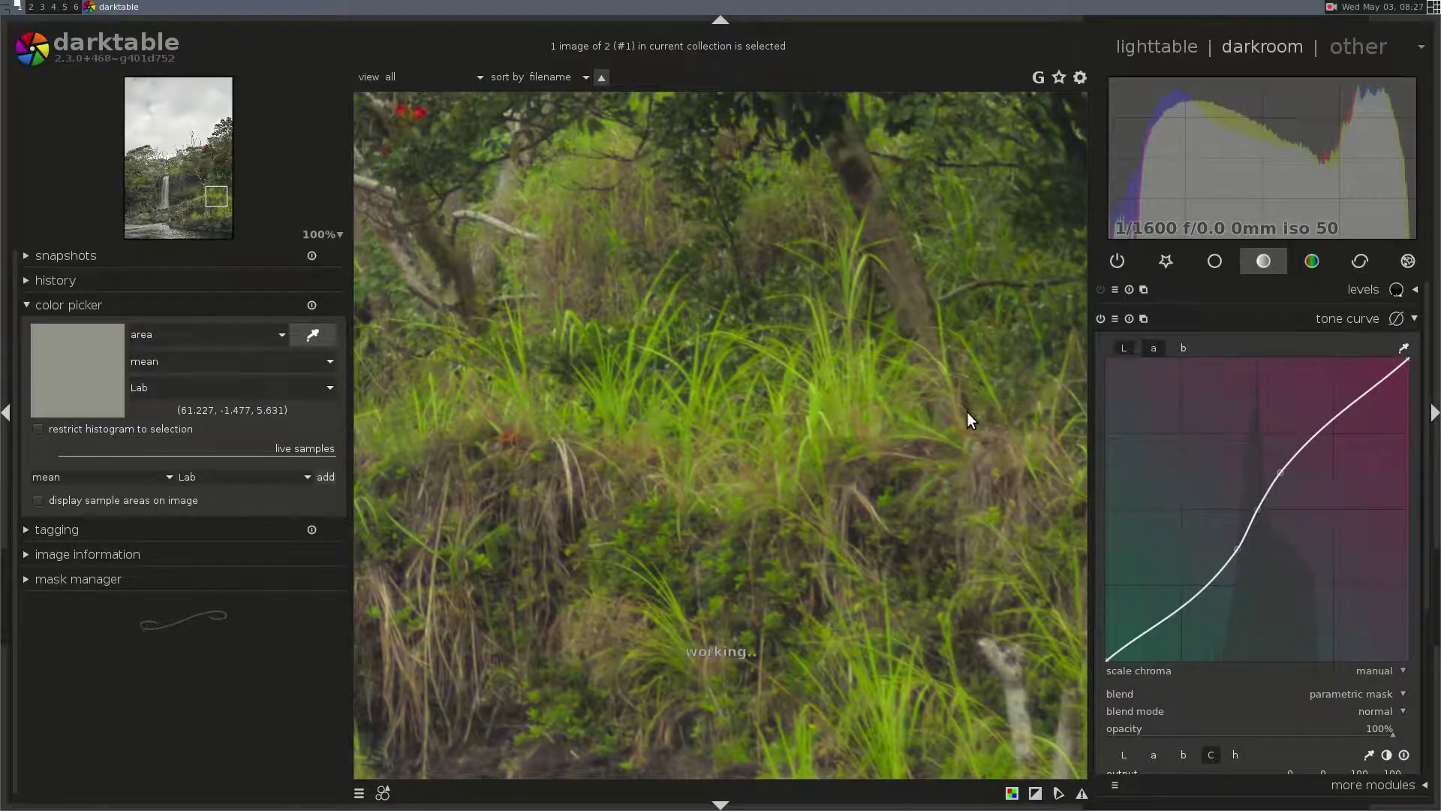
{"action": "left_click_drag", "start_coordinate": [831, 382], "coordinate": [774, 461]}
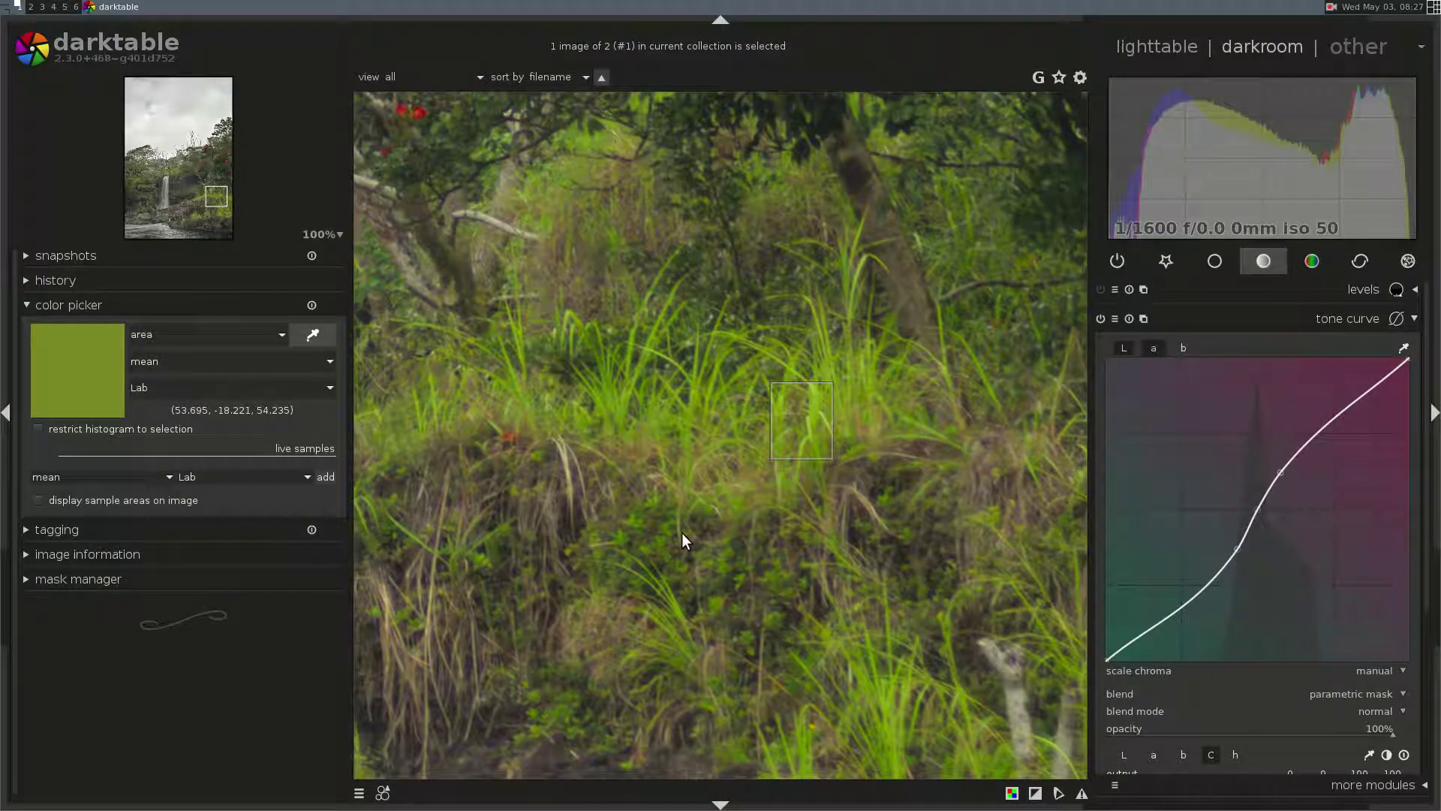
{"action": "left_click_drag", "start_coordinate": [587, 151], "coordinate": [554, 192]}
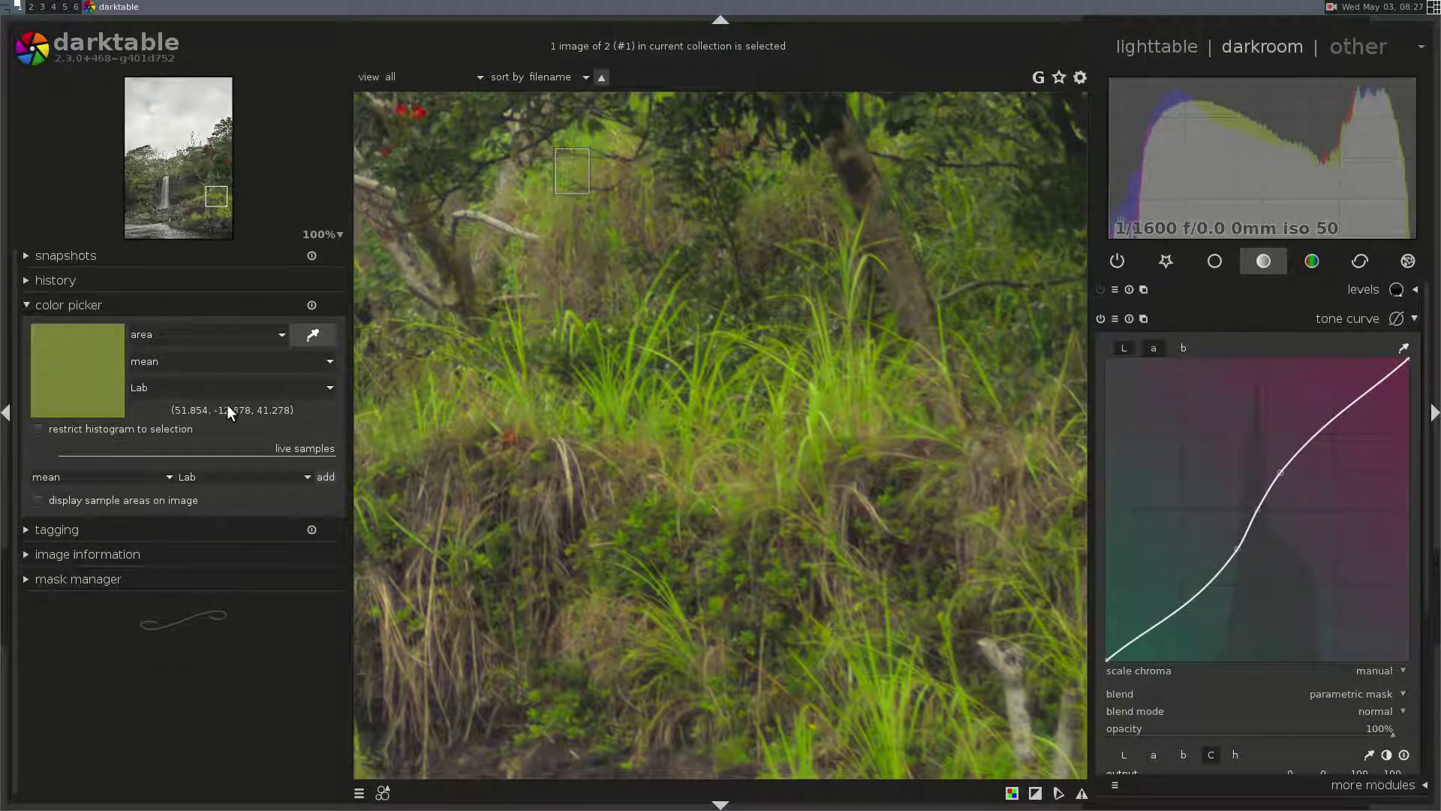
- Sample the mean Lab colour of the bushes left of the waterfall
{"action": "middle_click", "coordinate": [711, 461]}
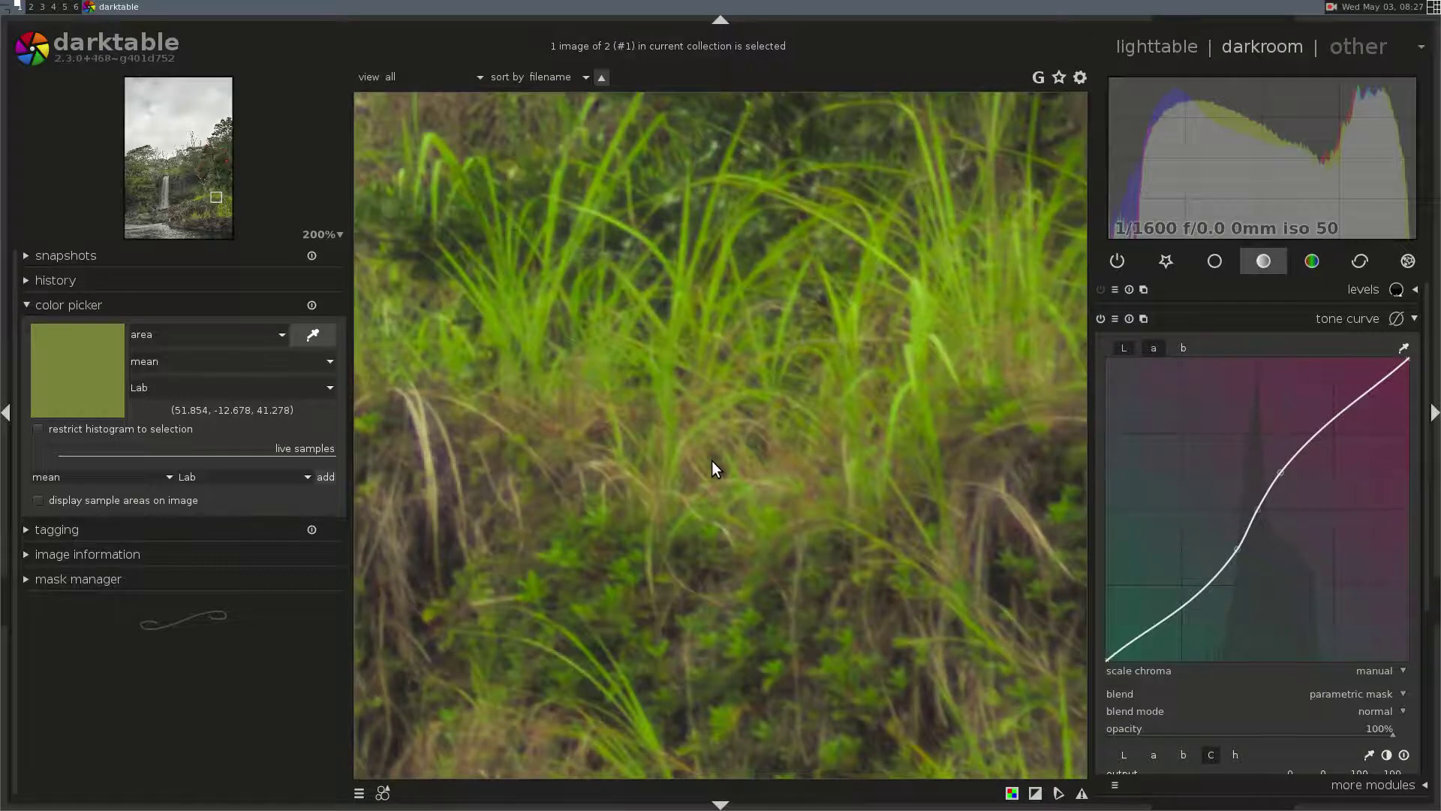
{"action": "middle_click", "coordinate": [555, 529]}
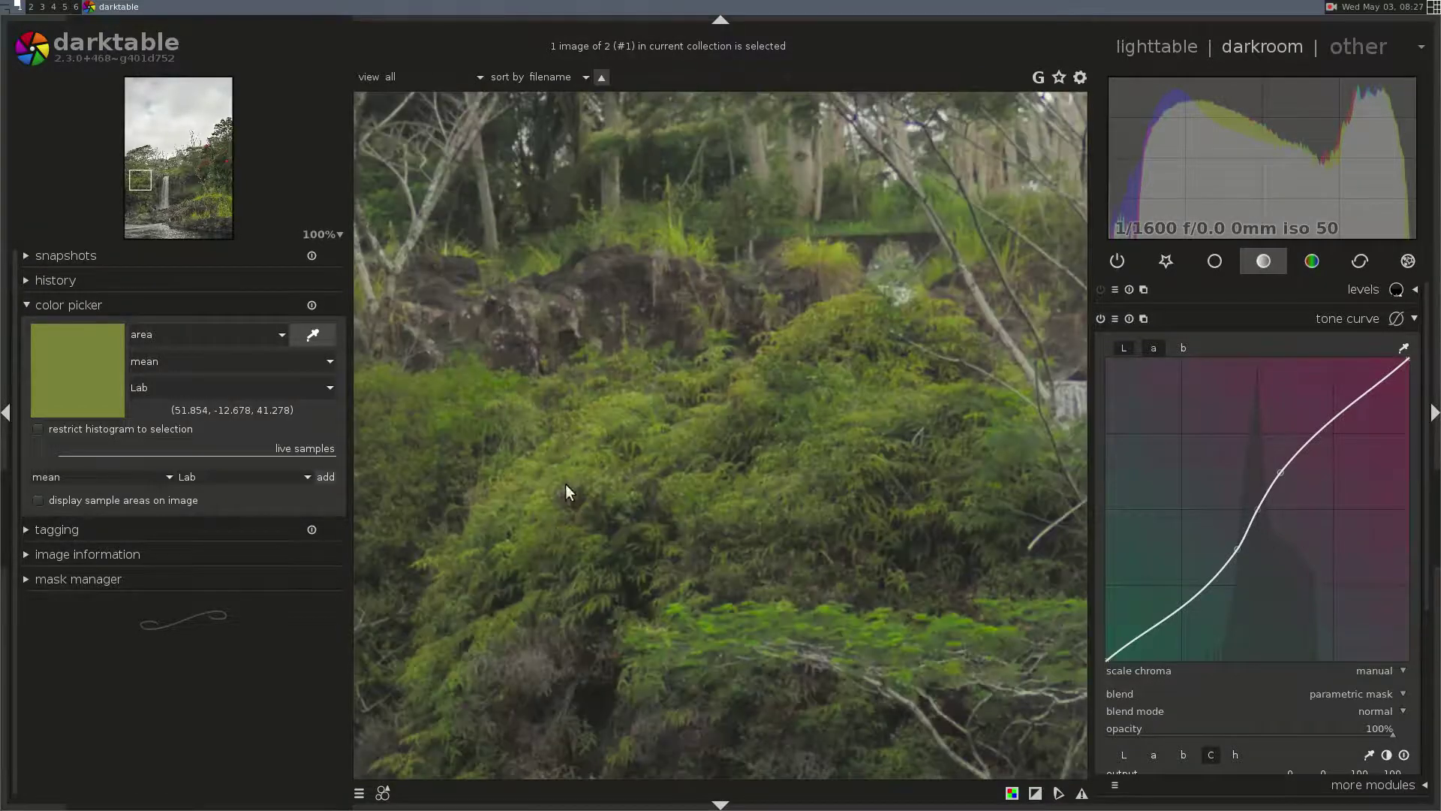
{"action": "left_click_drag", "start_coordinate": [637, 398], "coordinate": [568, 436]}
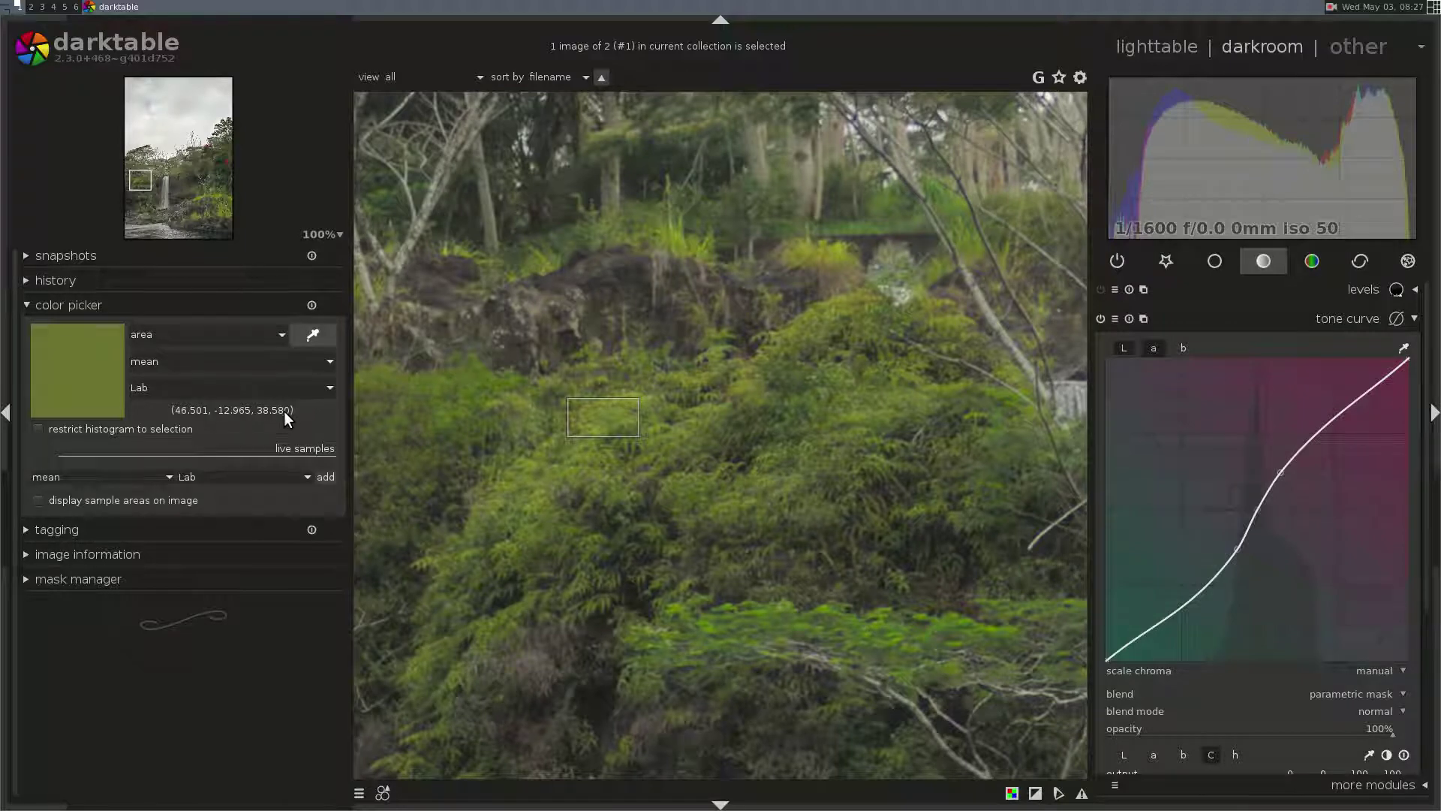
{"action": "middle_click", "coordinate": [723, 479]}
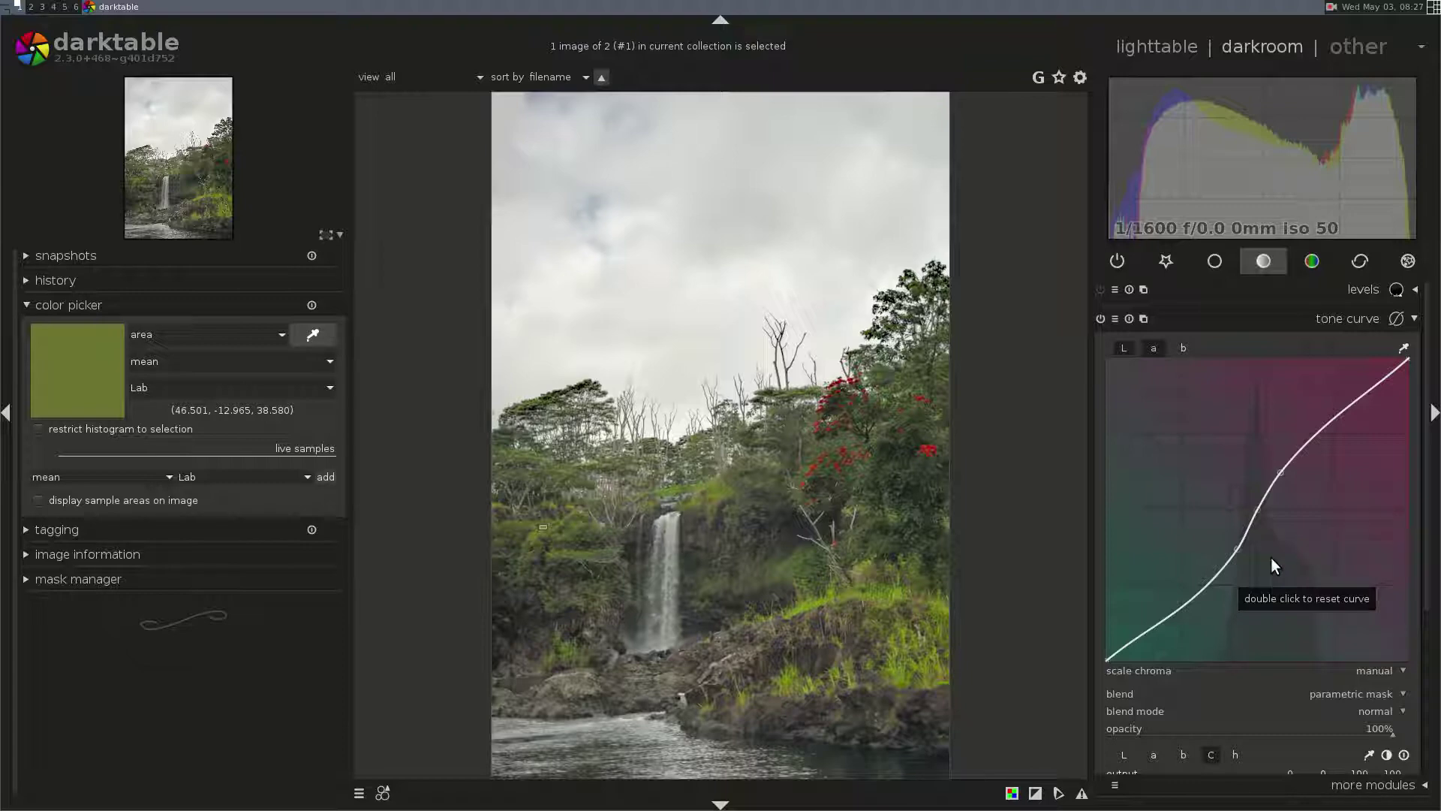
- Nudge the green-side point of the tone curve's a channel and lower the b channel's yellow-side point to 31.07 / 46.07
{"action": "scroll", "coordinate": [1239, 548], "scroll_direction": "down", "scroll_amount": 5}
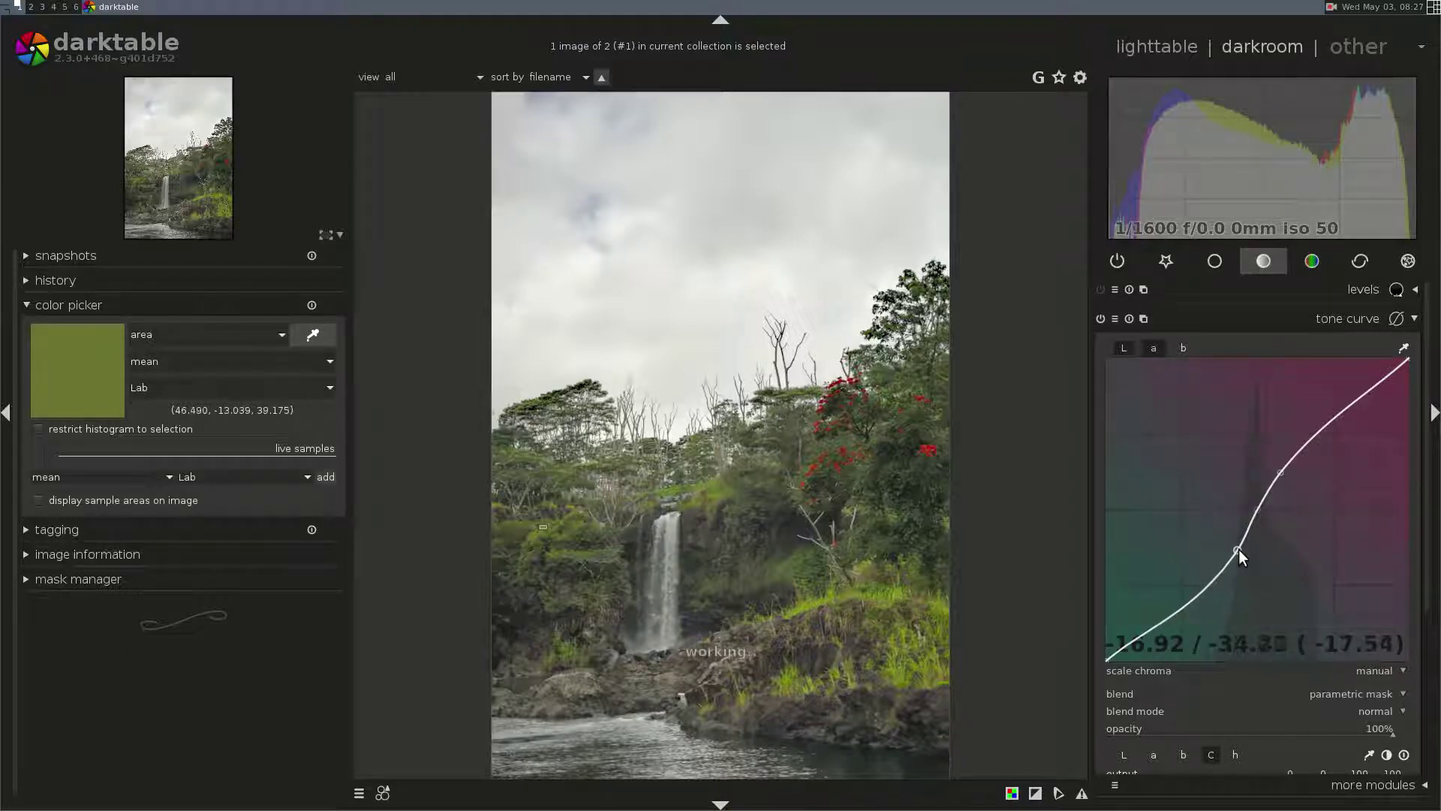
{"action": "left_click", "coordinate": [1184, 346]}
{"action": "scroll", "coordinate": [1292, 452], "scroll_direction": "down", "scroll_amount": 7}
{"action": "scroll", "coordinate": [1293, 452], "scroll_direction": "down", "scroll_amount": 4}
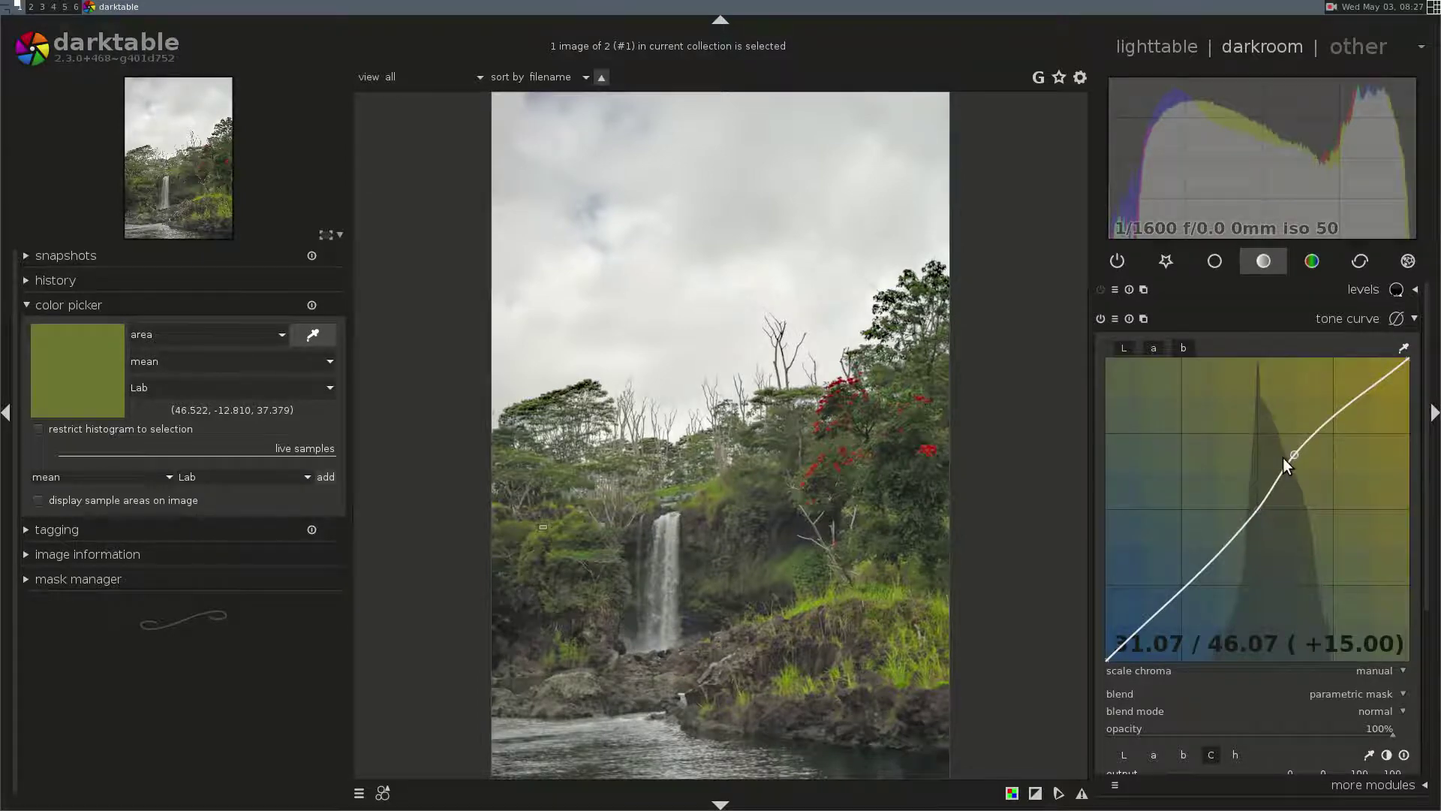
- Sample the grass on the right bank's crest and lower the b channel's yellow-side point to 31.07 / 43.25
{"action": "left_click", "coordinate": [318, 332]}
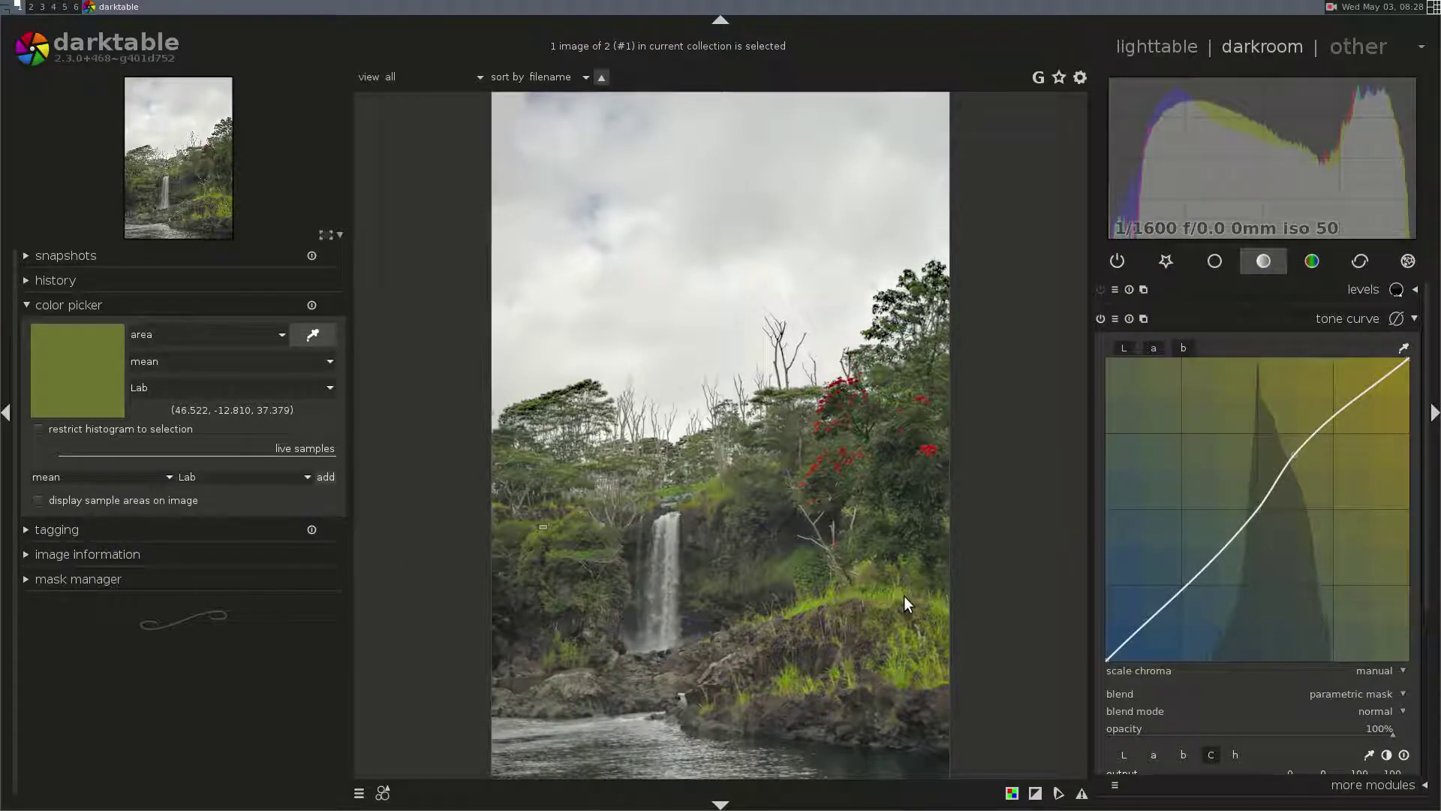
{"action": "left_click_drag", "start_coordinate": [899, 582], "coordinate": [869, 598]}
{"action": "scroll", "coordinate": [1295, 456], "scroll_direction": "down", "scroll_amount": 4}
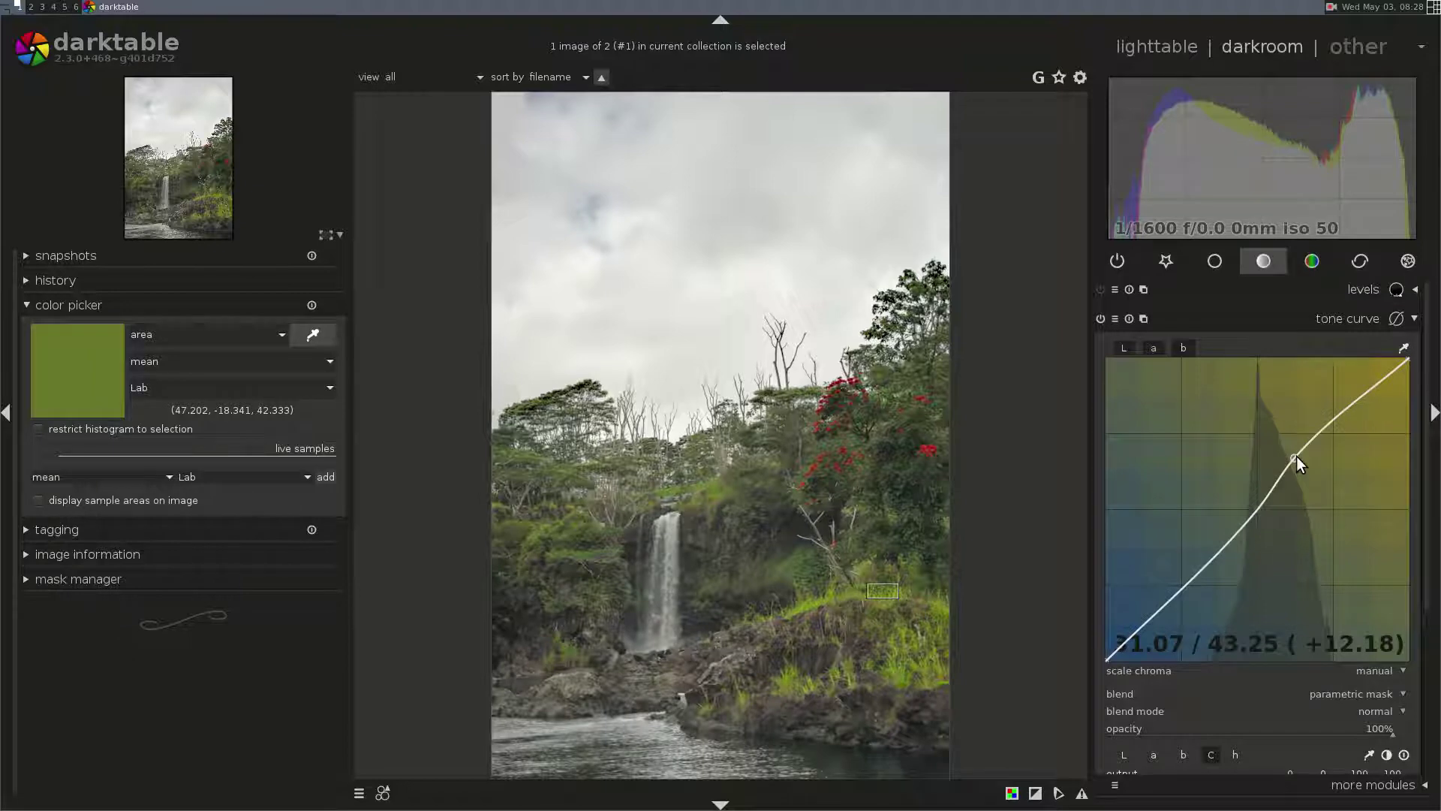
{"action": "left_click", "coordinate": [1260, 321]}
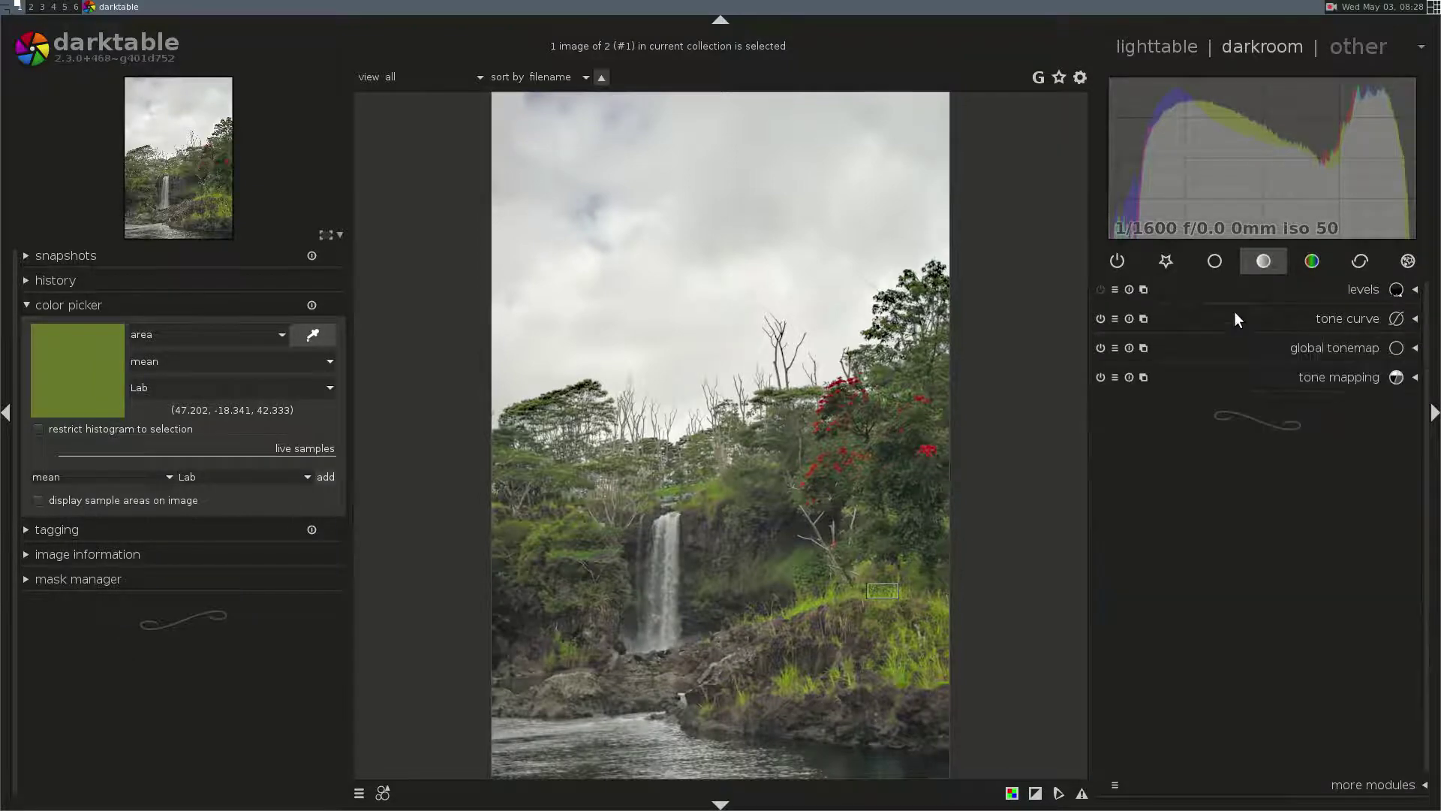
- Create a second tone curve instance blended with a parametric mask and set the mask's input values to 0, 100, 100 and 100
{"action": "left_click", "coordinate": [1143, 318]}
{"action": "left_click", "coordinate": [1198, 329]}
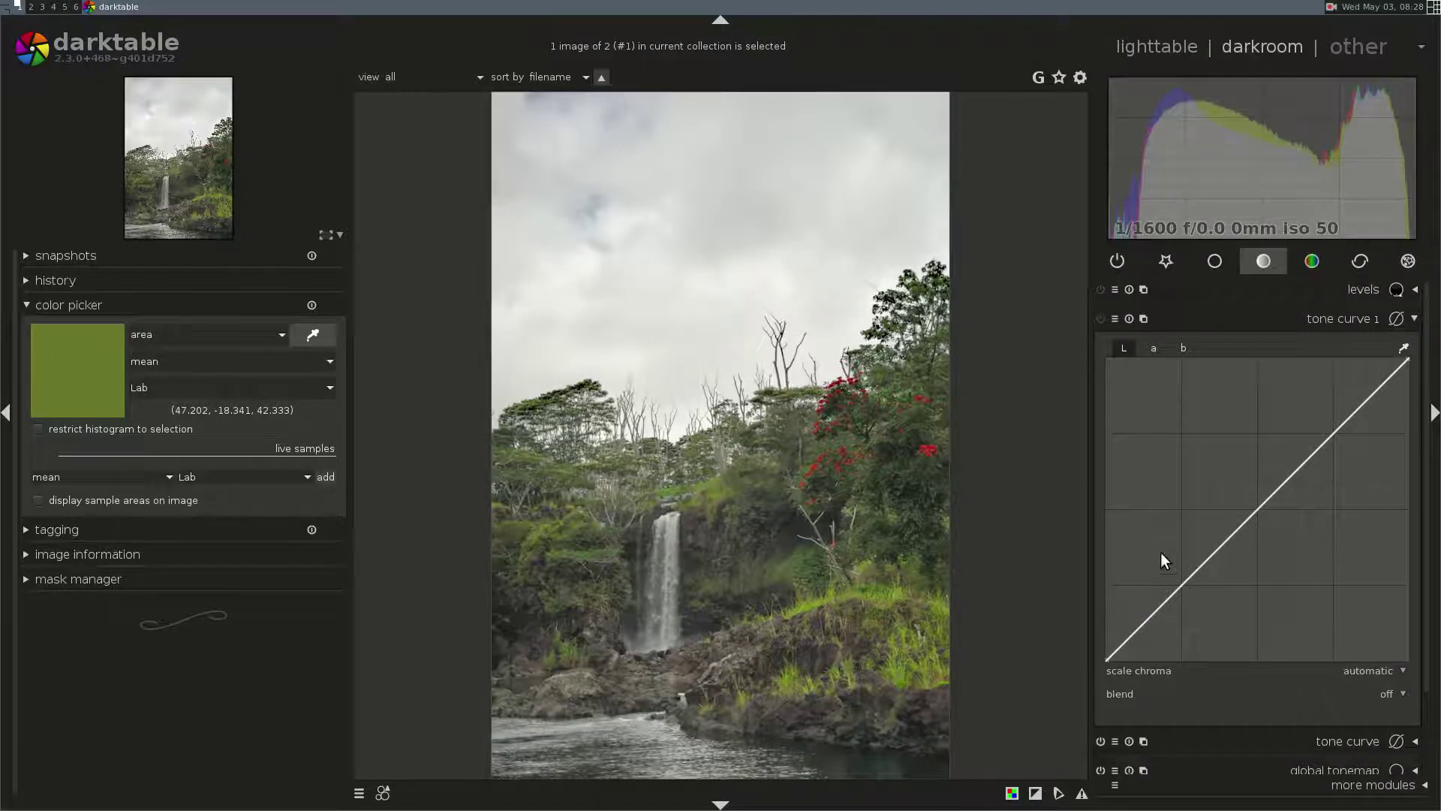
{"action": "left_click", "coordinate": [1388, 701]}
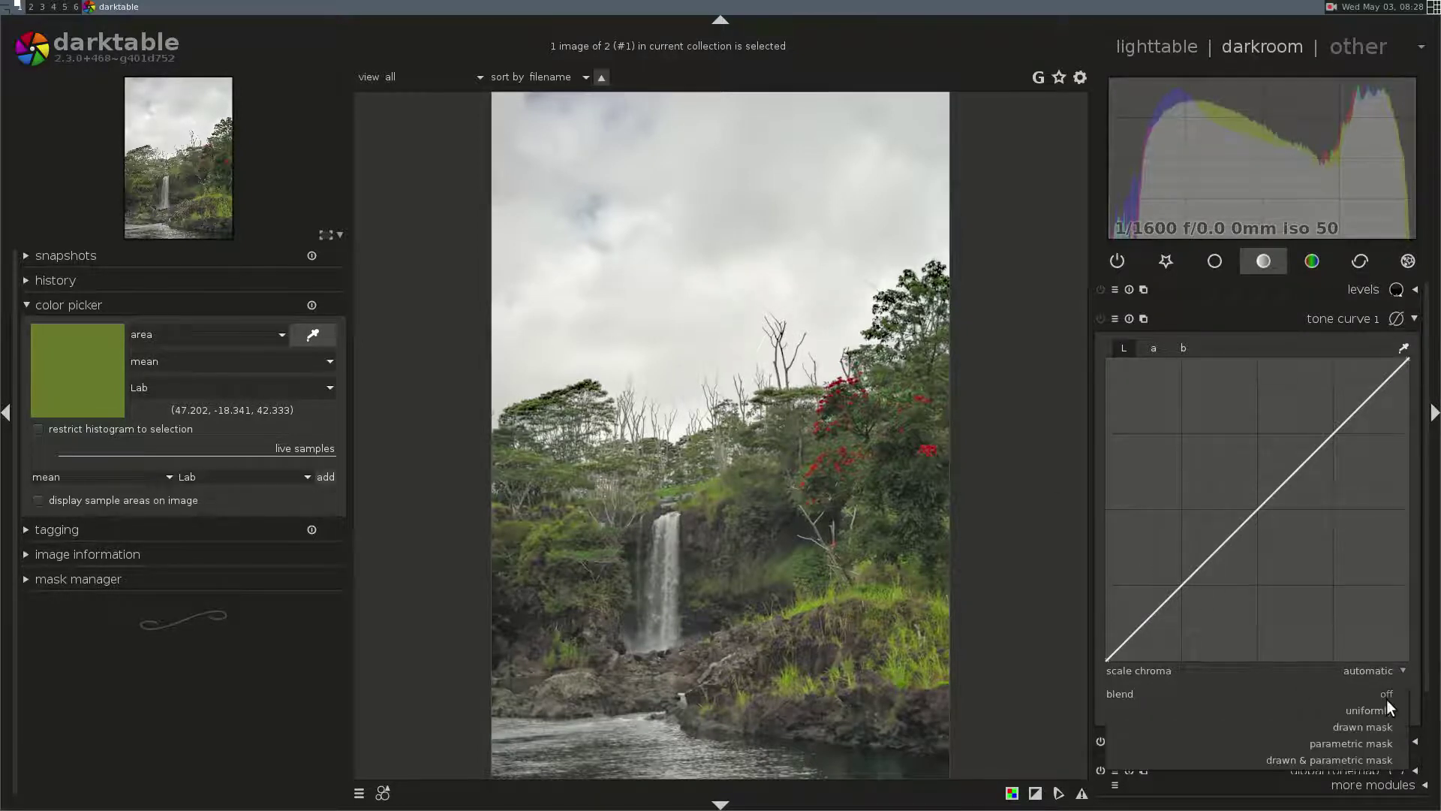
{"action": "left_click", "coordinate": [1388, 738]}
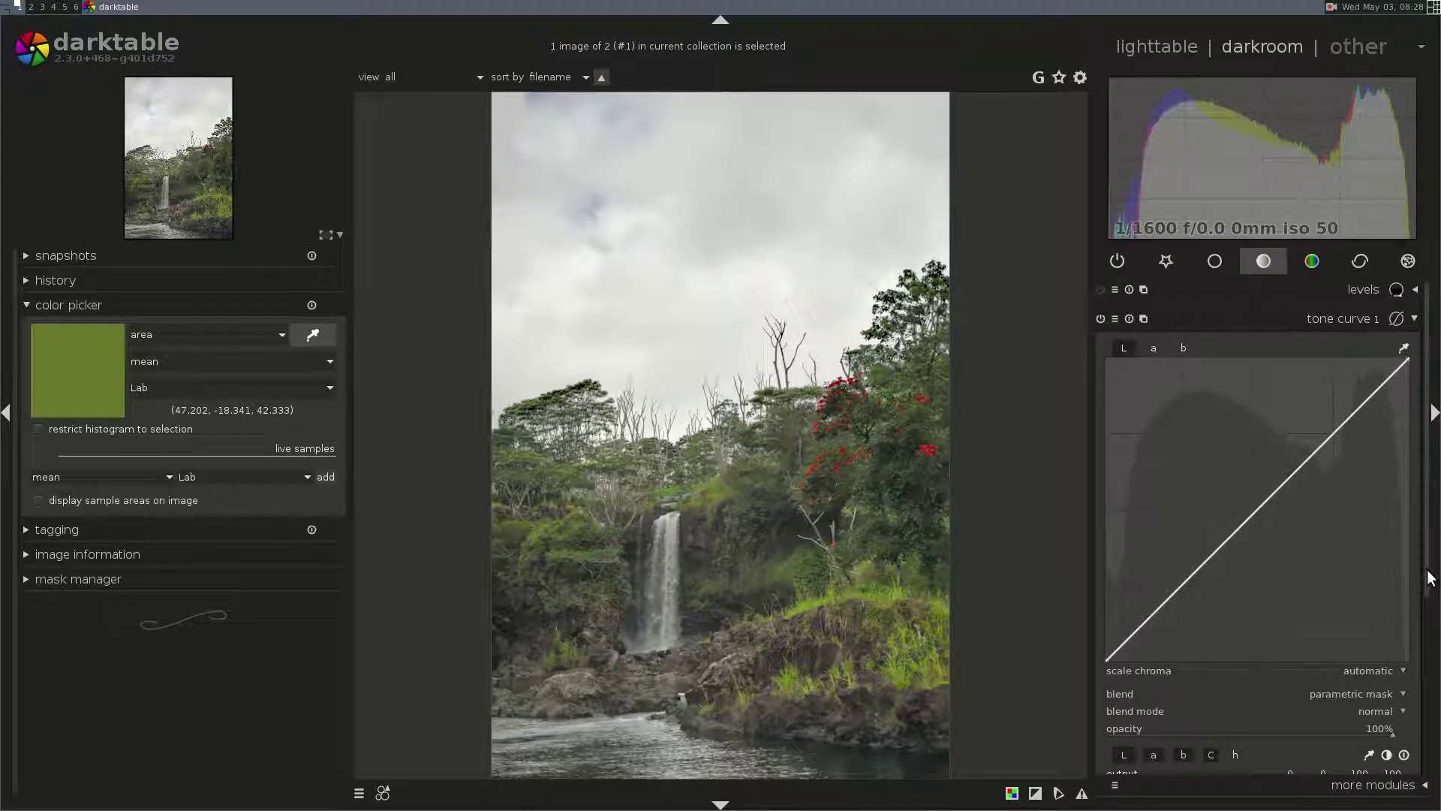
{"action": "scroll", "coordinate": [1425, 586], "scroll_direction": "down", "scroll_amount": 3}
{"action": "left_click_drag", "start_coordinate": [1368, 681], "coordinate": [1385, 681]}
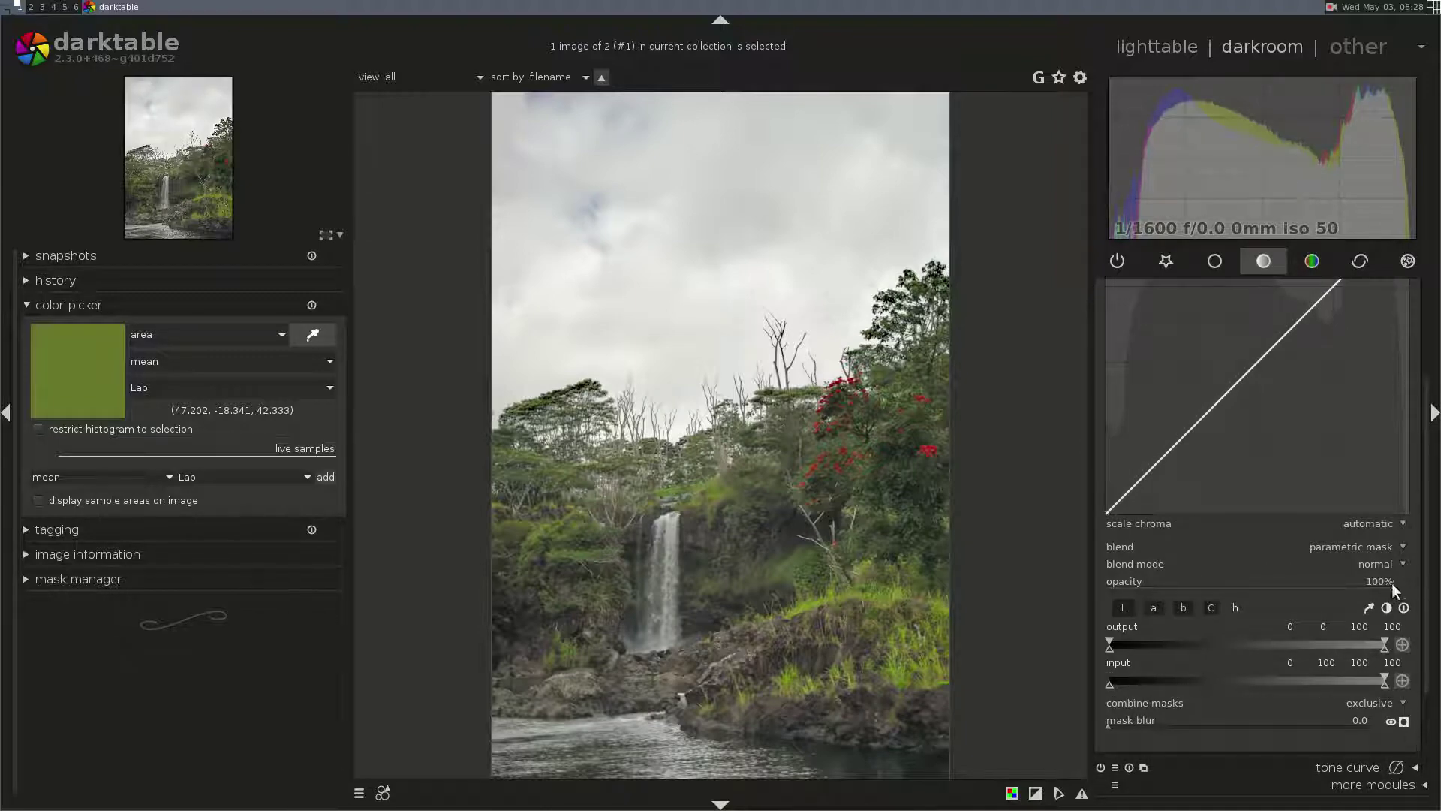
- Set the second tone curve's blend mode to subtract and its opacity to 24%
{"action": "left_click_drag", "start_coordinate": [1385, 576], "coordinate": [1118, 566]}
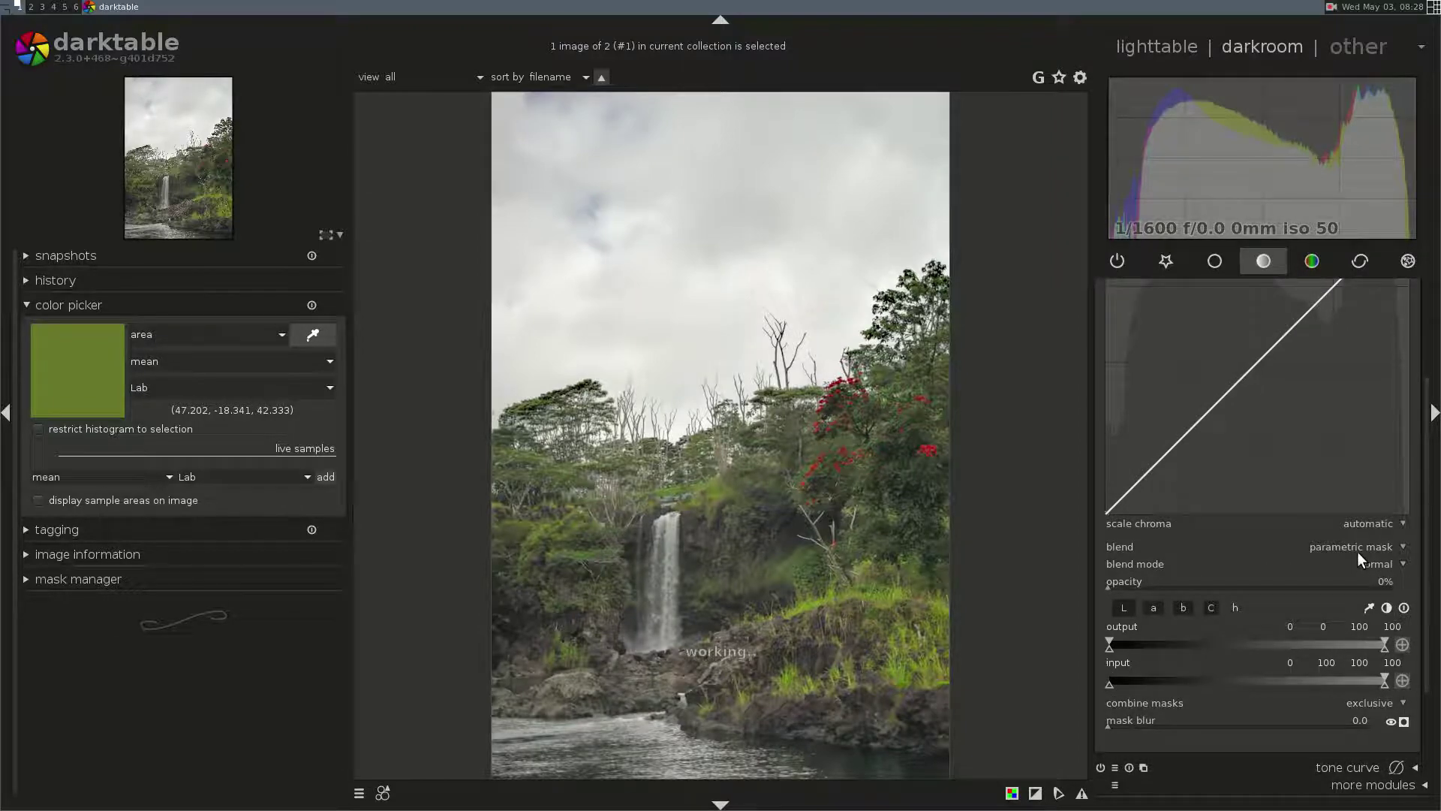
{"action": "left_click", "coordinate": [1372, 566]}
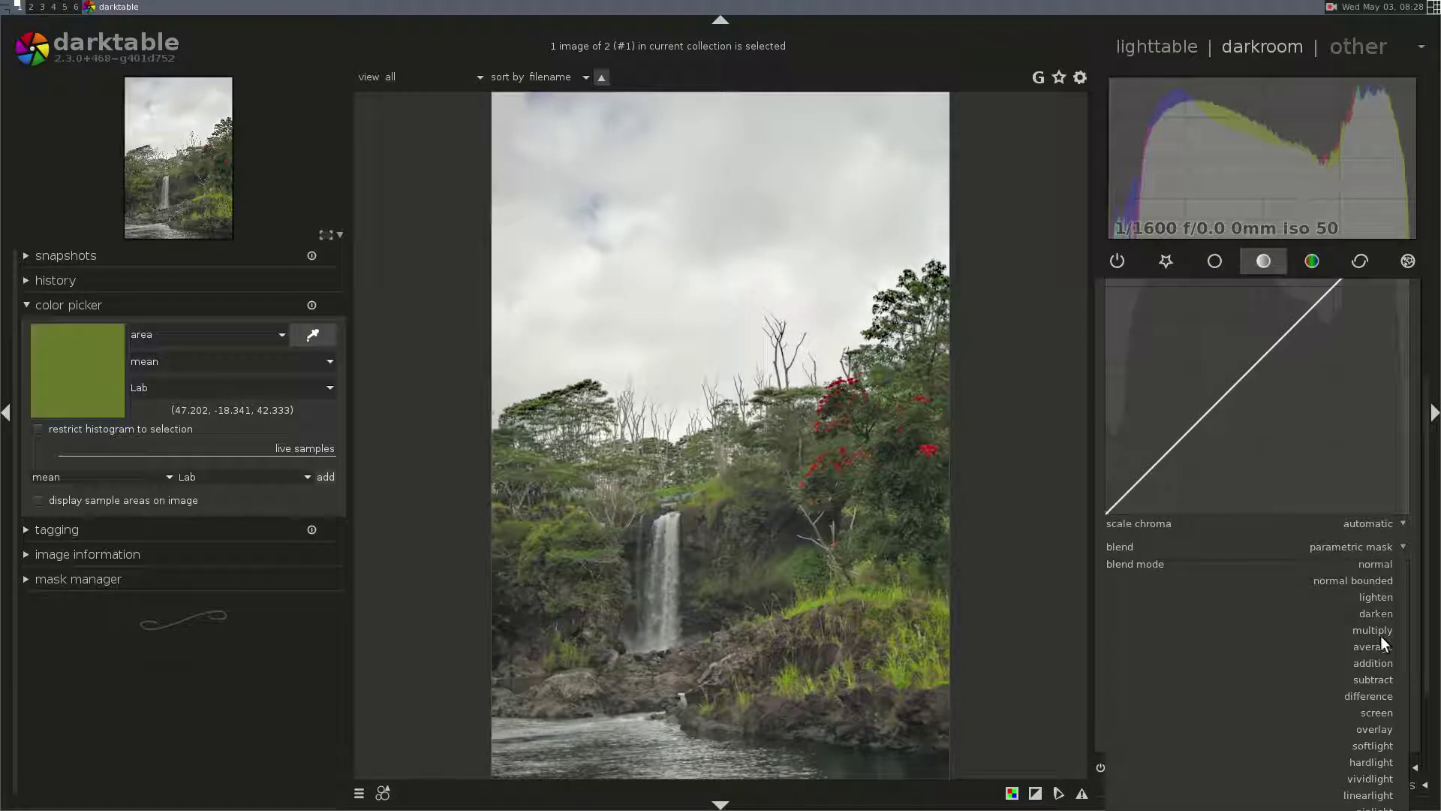
{"action": "left_click", "coordinate": [1386, 677]}
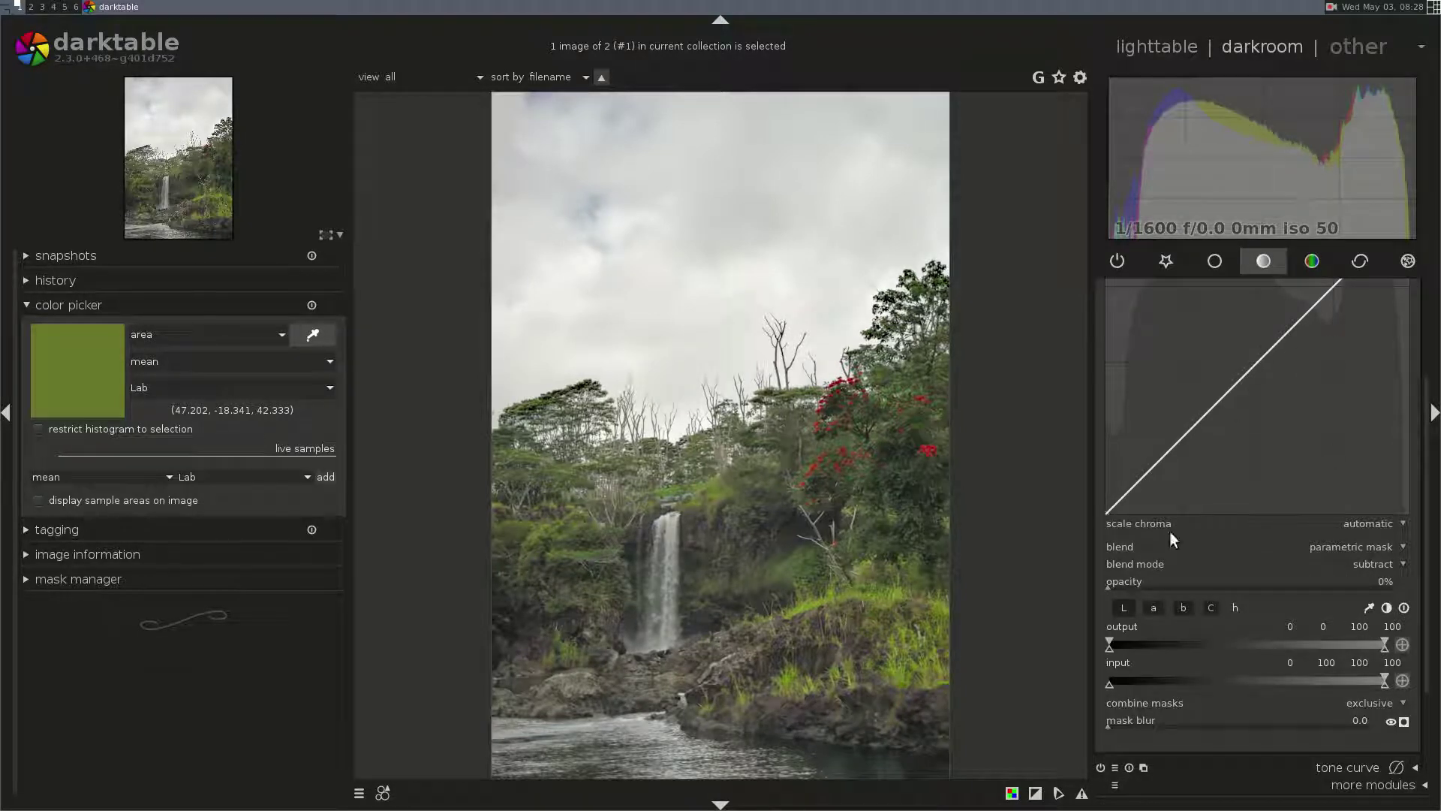
{"action": "left_click", "coordinate": [1138, 584]}
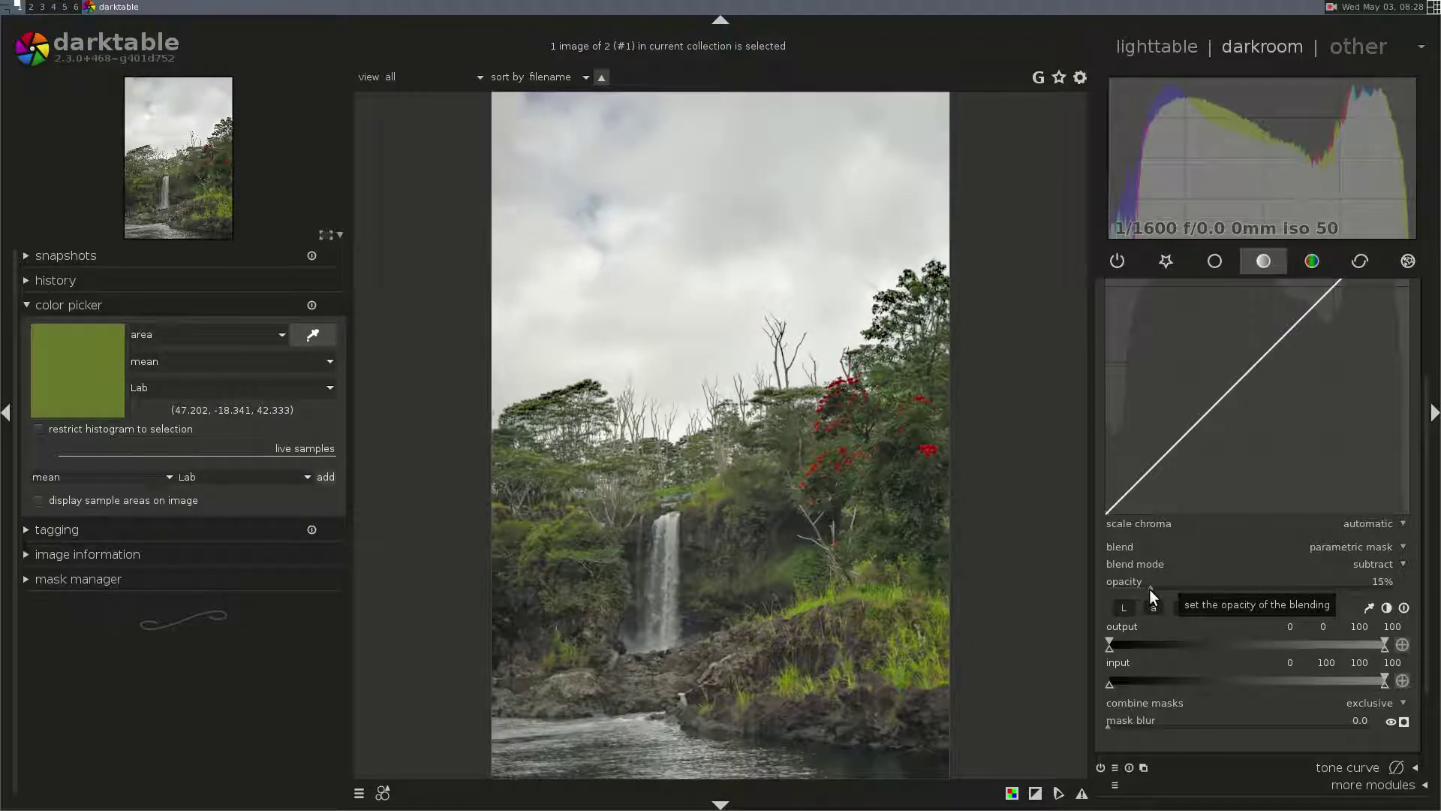
{"action": "left_click", "coordinate": [1154, 591]}
{"action": "left_click", "coordinate": [1173, 593]}
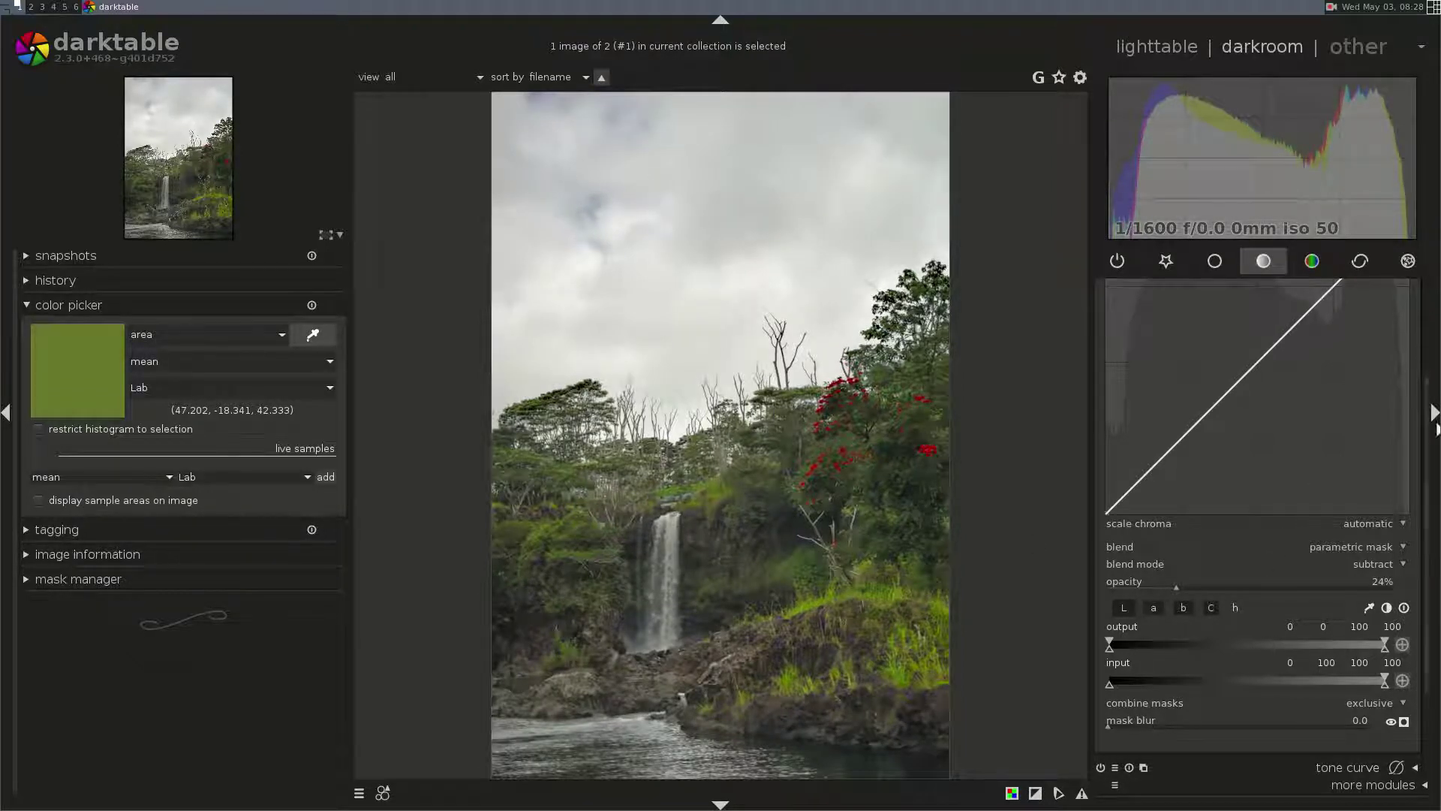
- Sample the shaded slope right of the waterfall and raise the second tone curve's L channel there to map 27.8 to 47.6
{"action": "left_click_drag", "start_coordinate": [1426, 449], "coordinate": [1405, 282]}
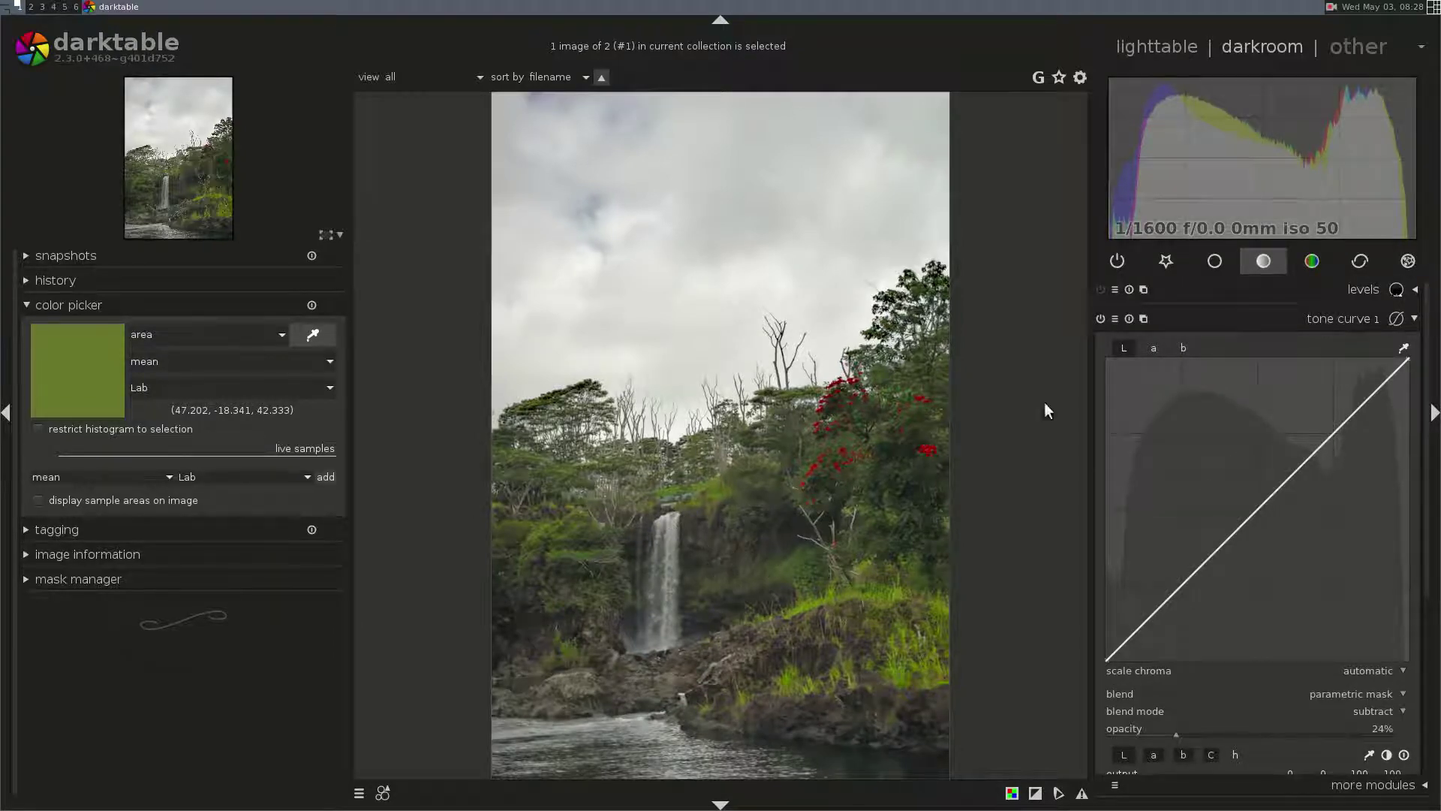
{"action": "left_click", "coordinate": [1403, 348]}
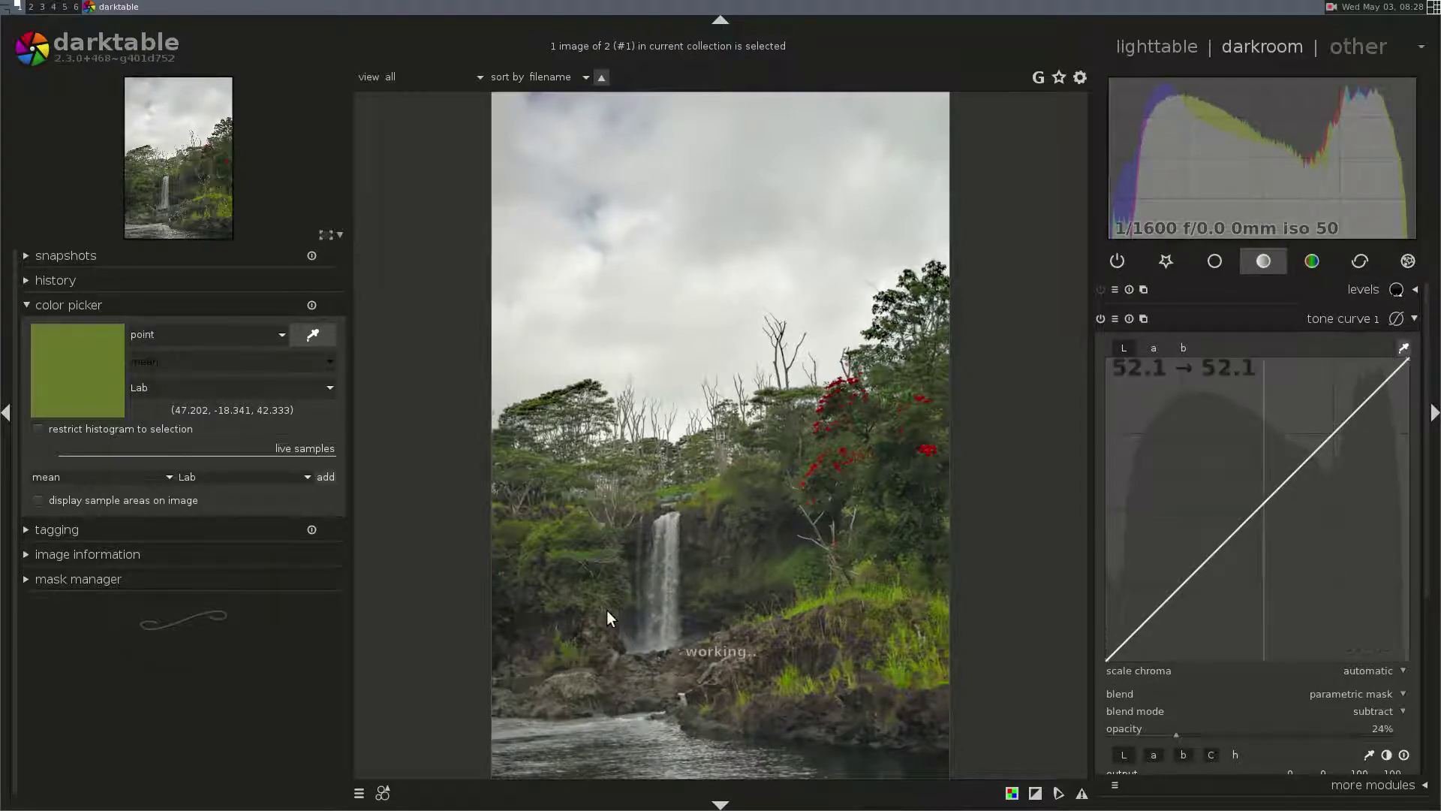
{"action": "left_click", "coordinate": [761, 578]}
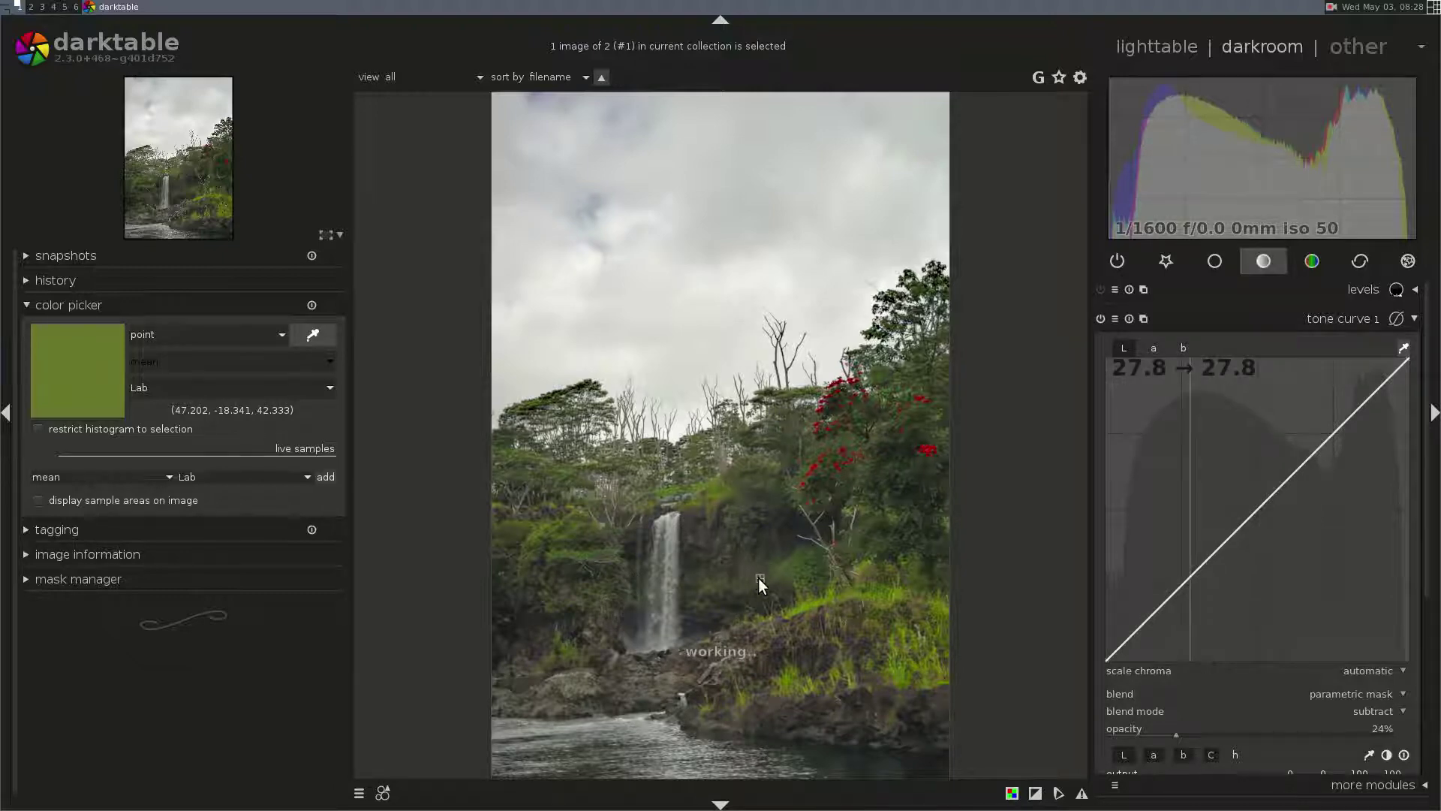
{"action": "left_click_drag", "start_coordinate": [1196, 569], "coordinate": [1189, 539]}
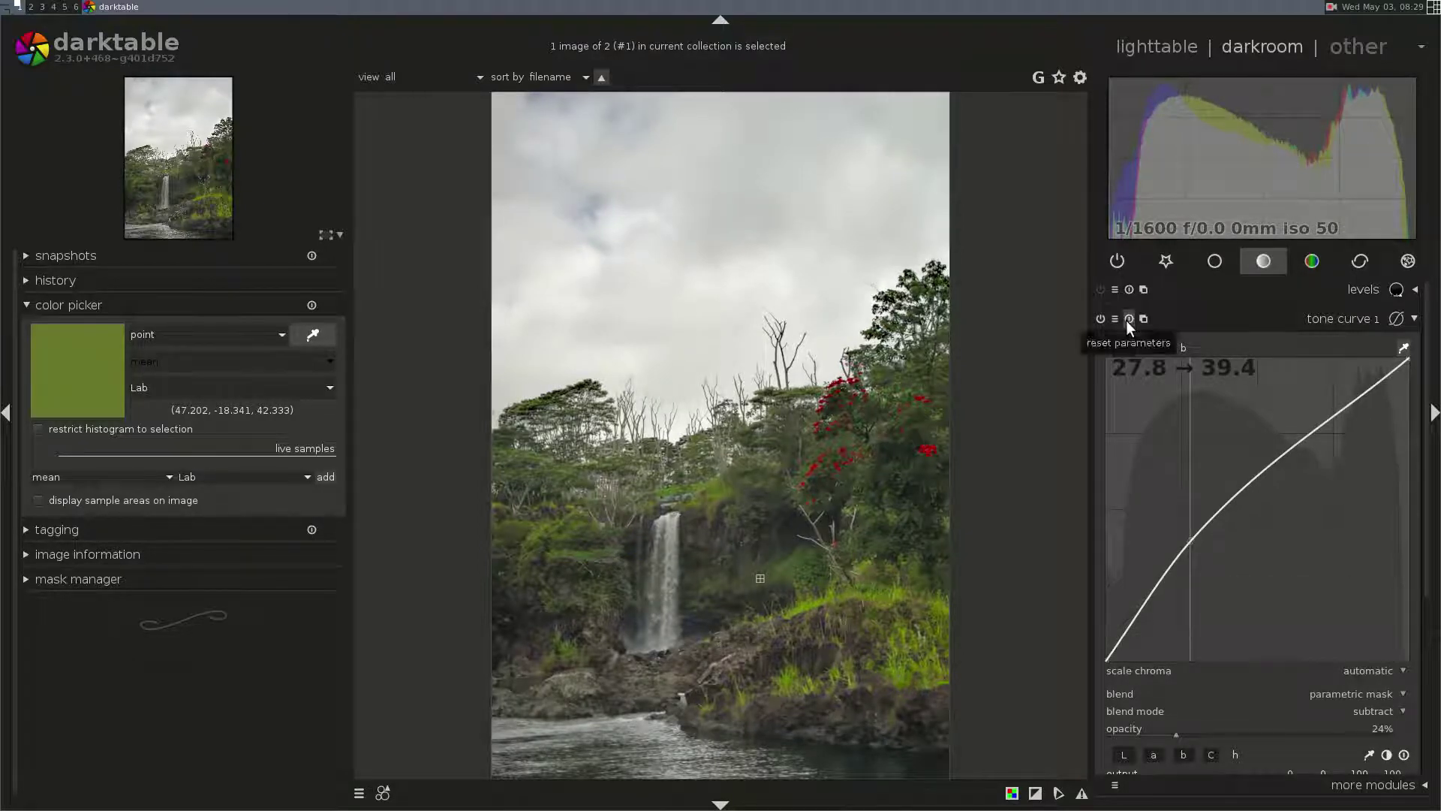
{"action": "double_click", "coordinate": [1238, 560]}
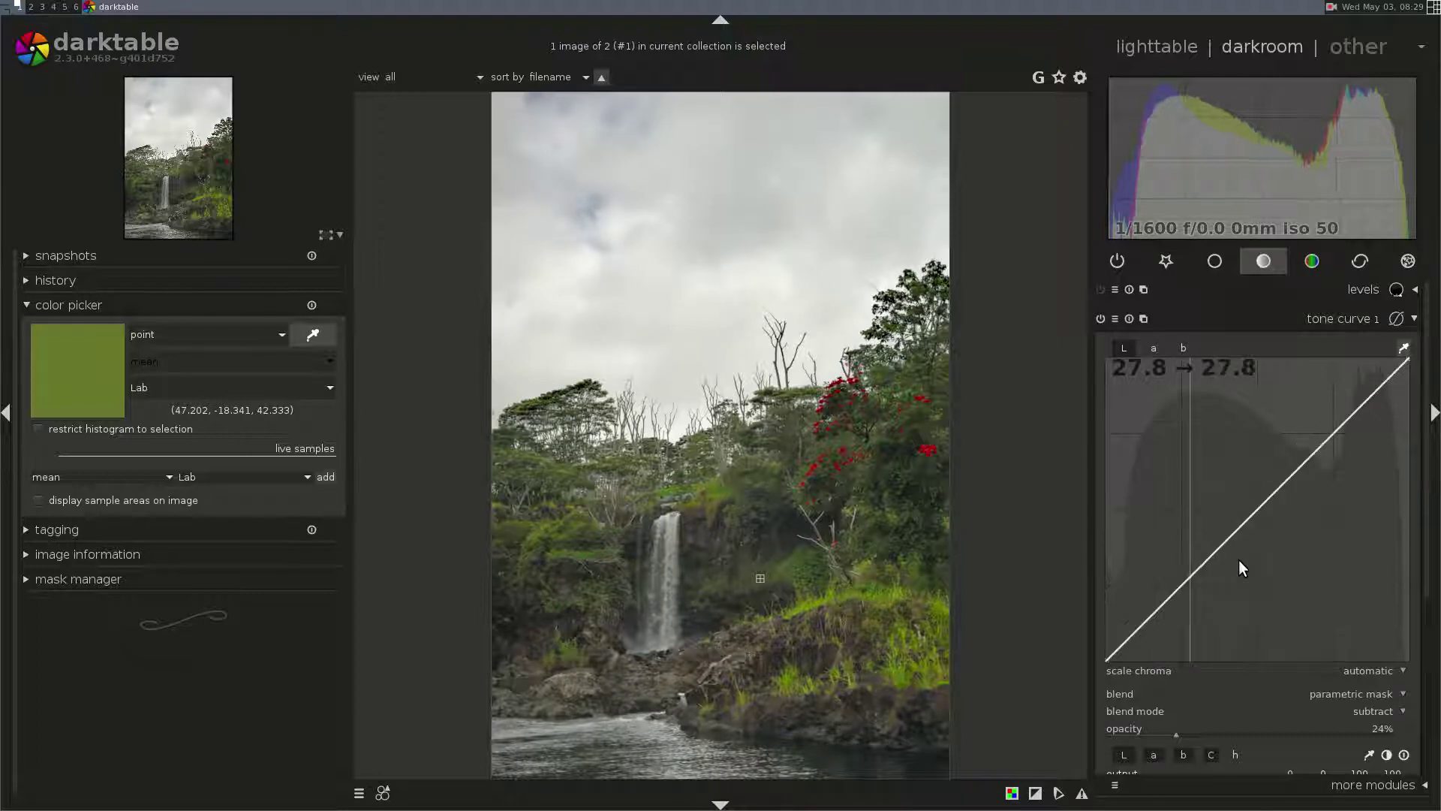
{"action": "left_click_drag", "start_coordinate": [1193, 568], "coordinate": [1187, 516]}
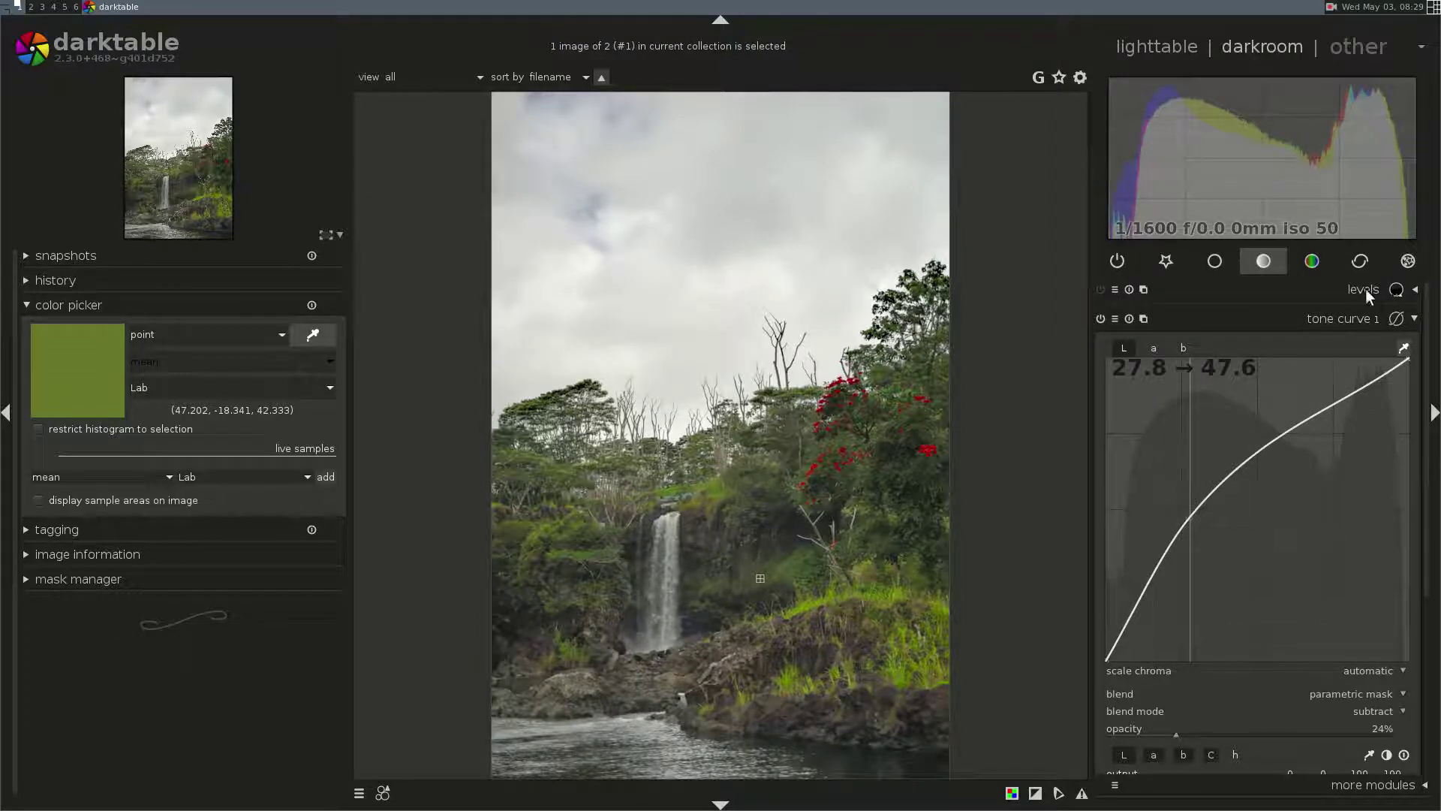
{"action": "left_click", "coordinate": [1357, 318]}
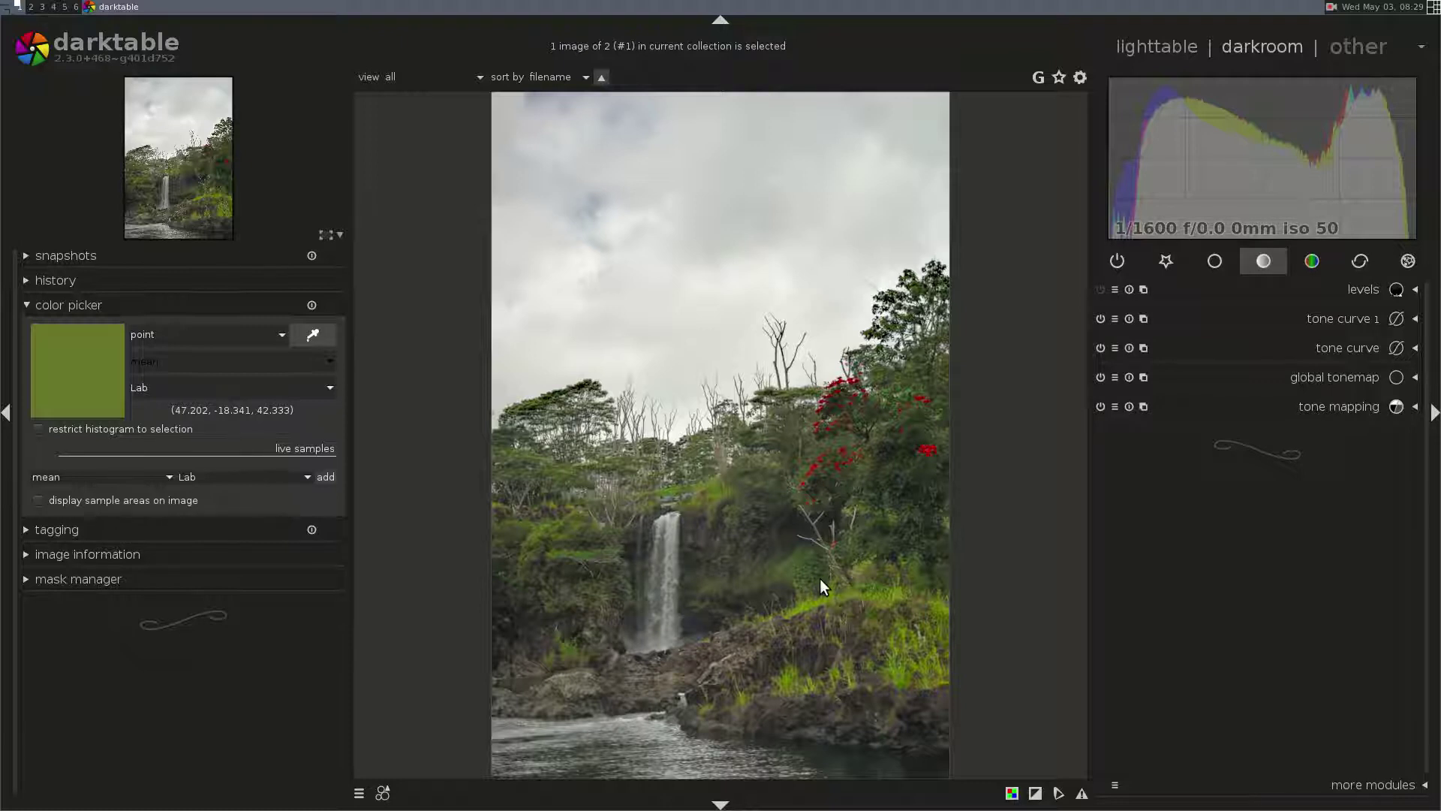
- Apply a lowpass filter with saturation 0 and a radius of 142.37
{"action": "left_click", "coordinate": [1408, 260]}
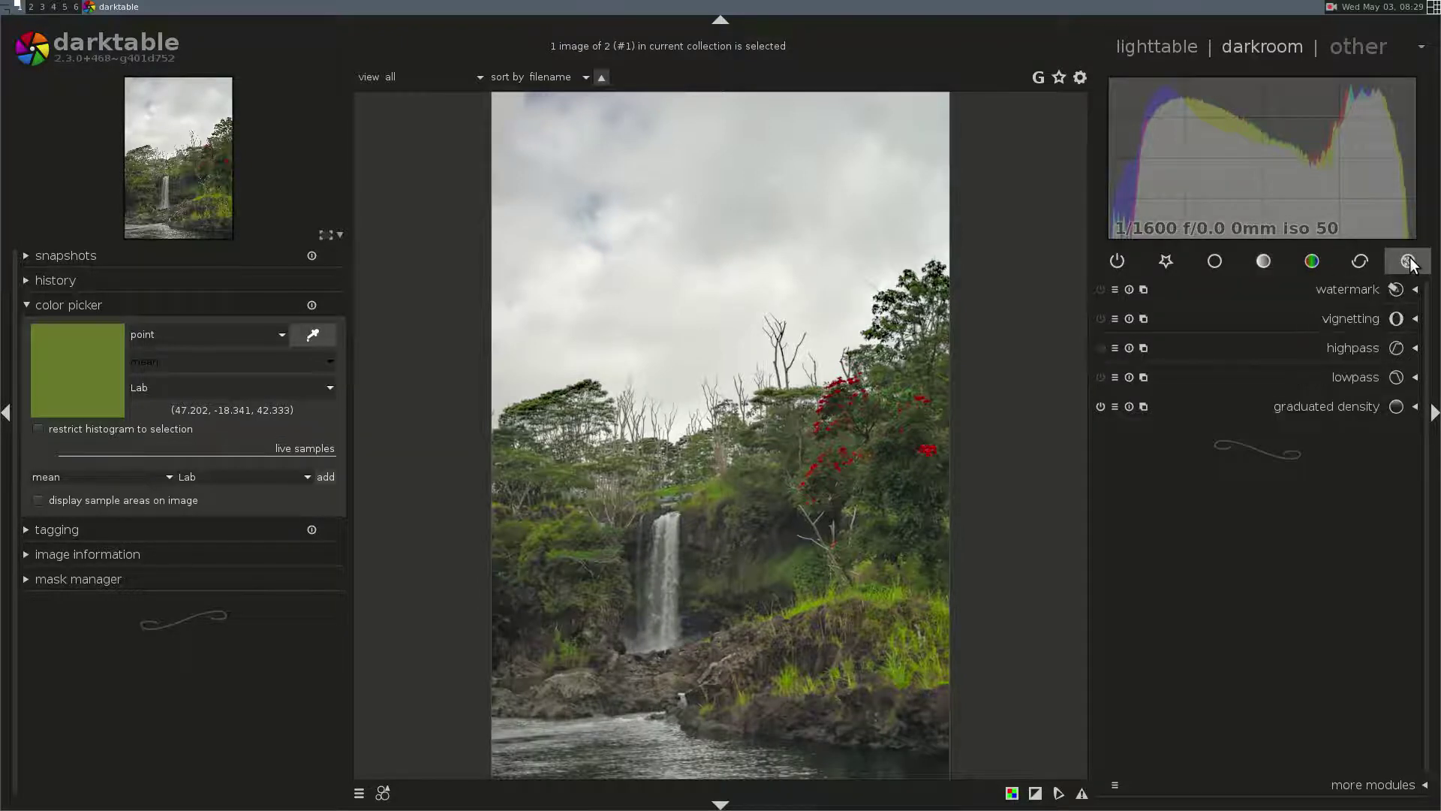
{"action": "left_click", "coordinate": [1352, 377]}
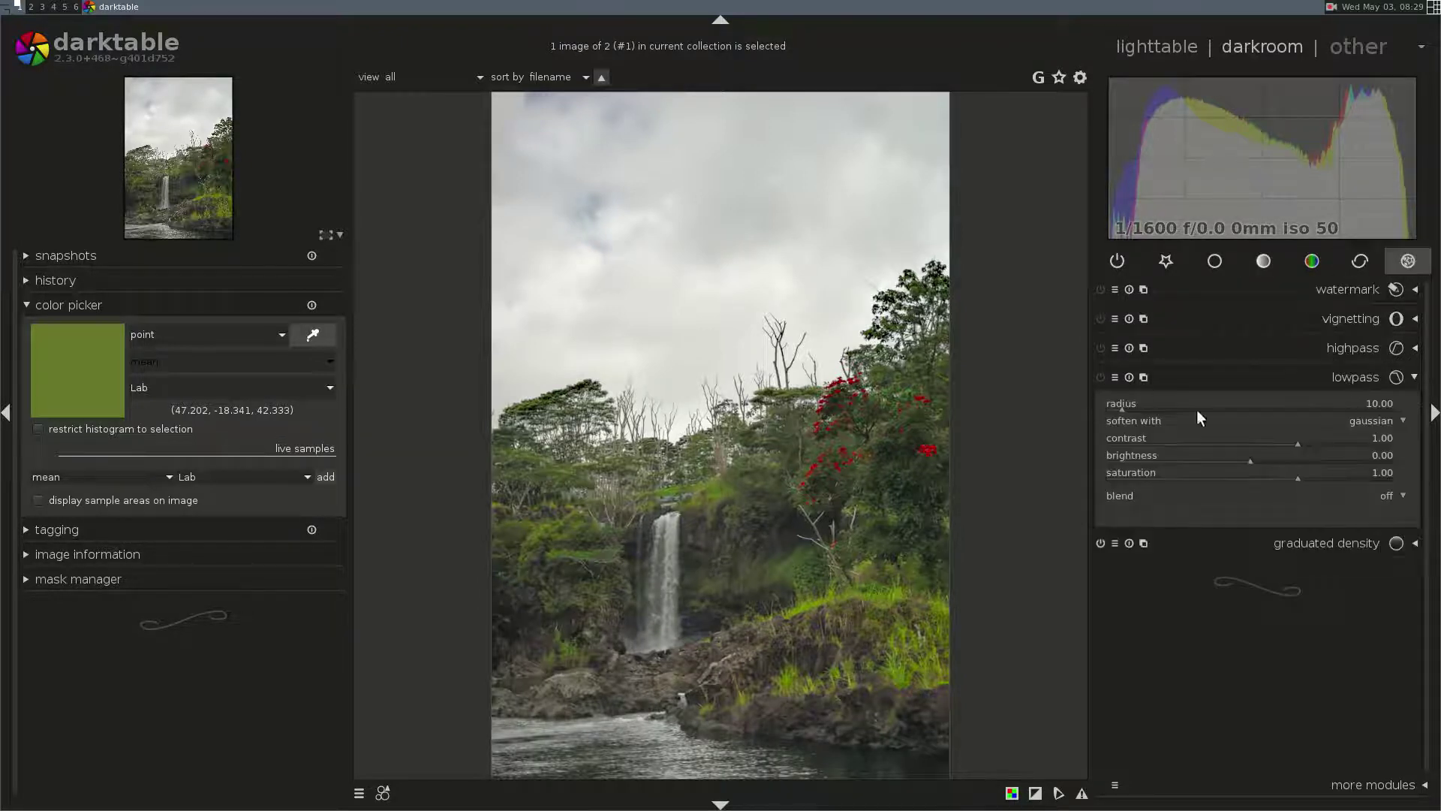
{"action": "right_click", "coordinate": [1318, 471]}
{"action": "type", "text": "0"}
{"action": "key", "text": "Return"}
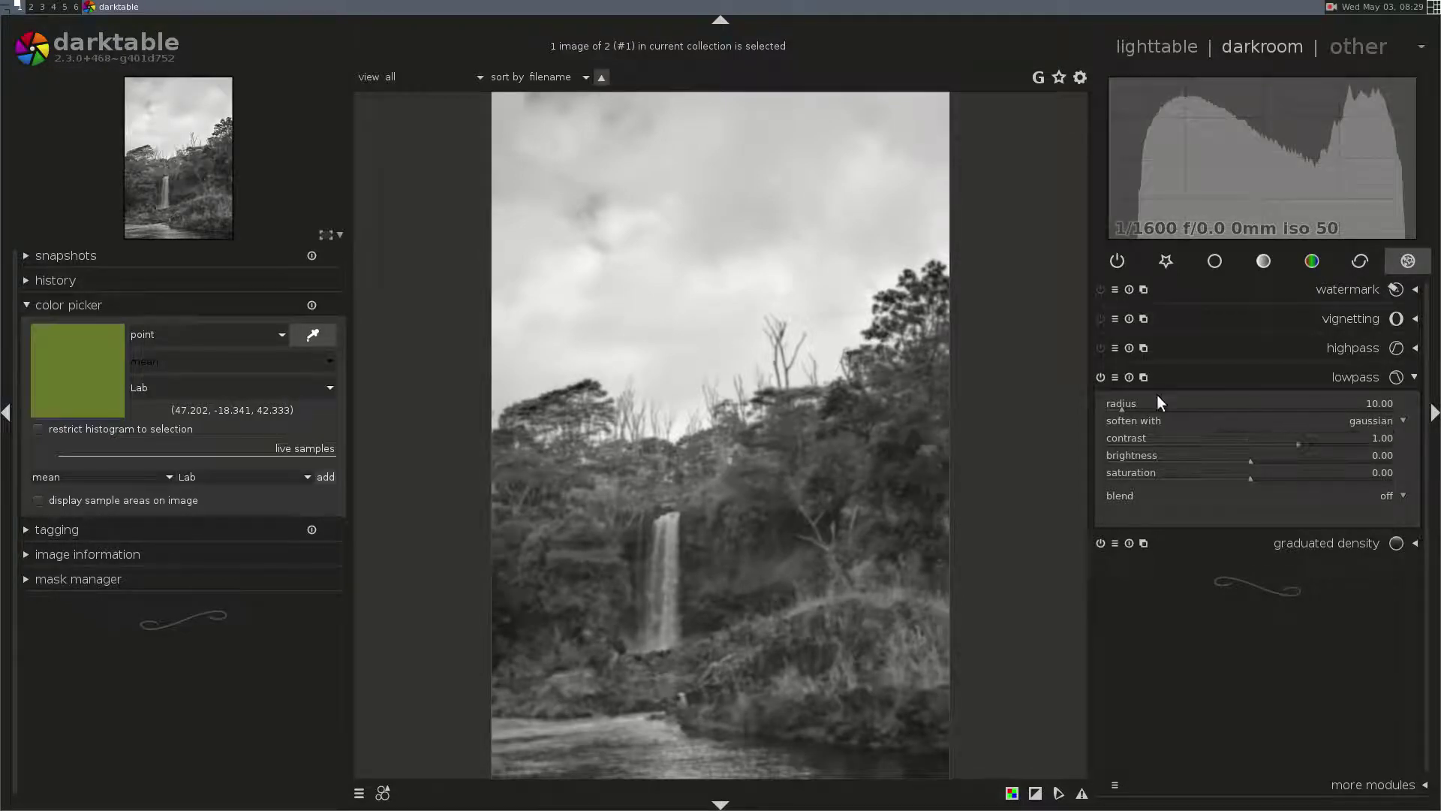
{"action": "left_click_drag", "start_coordinate": [1119, 404], "coordinate": [1310, 412]}
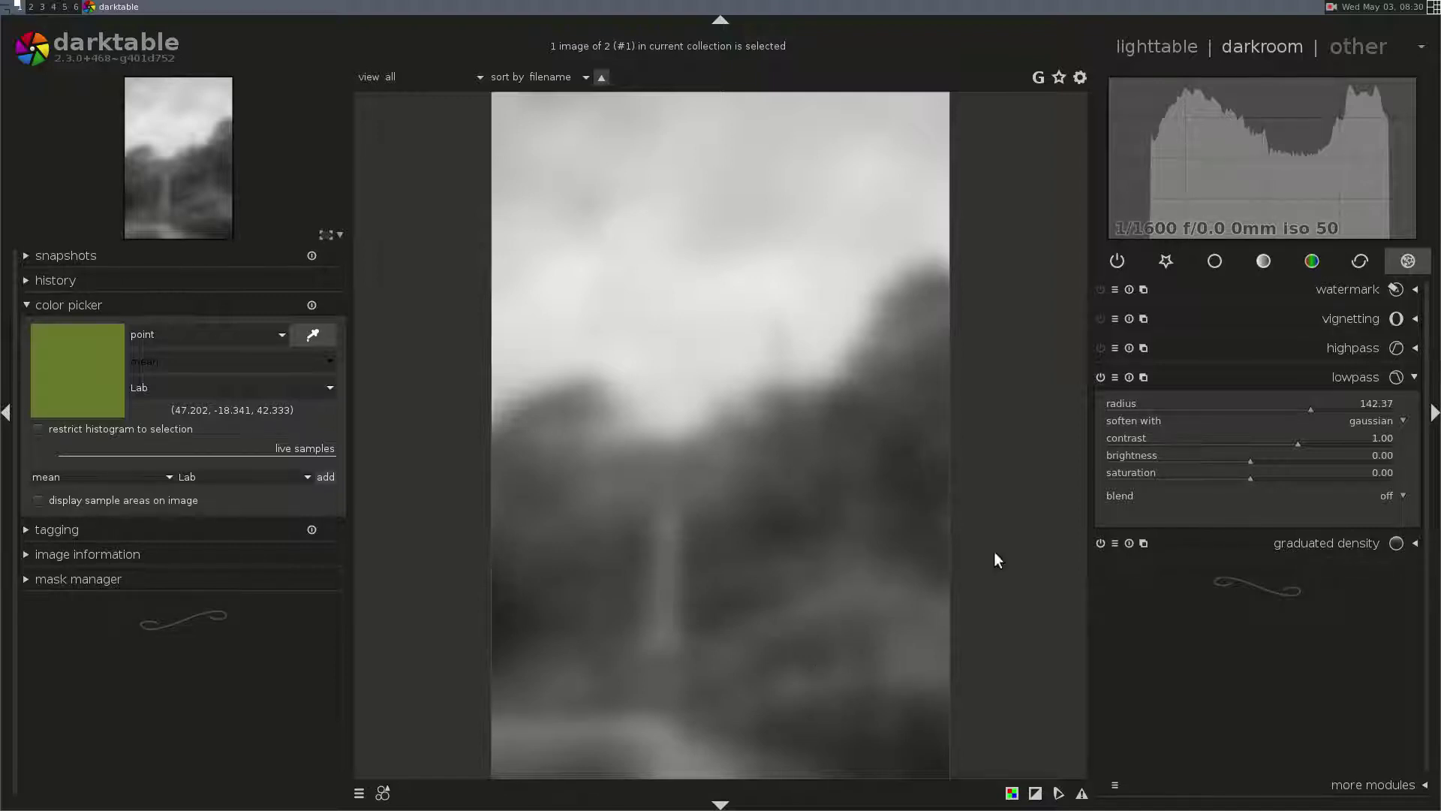
- Blend the lowpass filter uniformly using the overlay blend mode
{"action": "left_click", "coordinate": [1381, 497]}
{"action": "left_click", "coordinate": [1379, 513]}
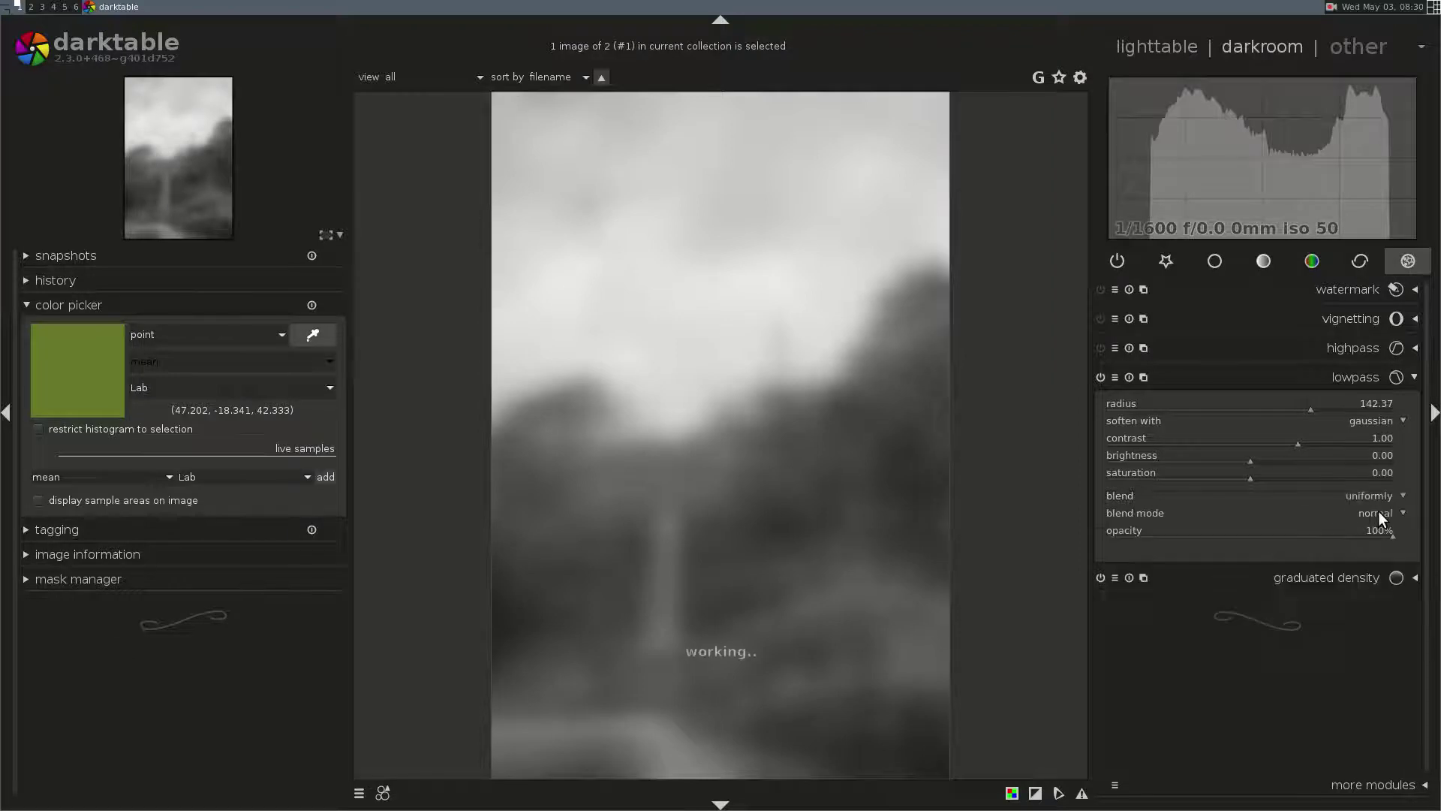
{"action": "left_click", "coordinate": [1378, 512]}
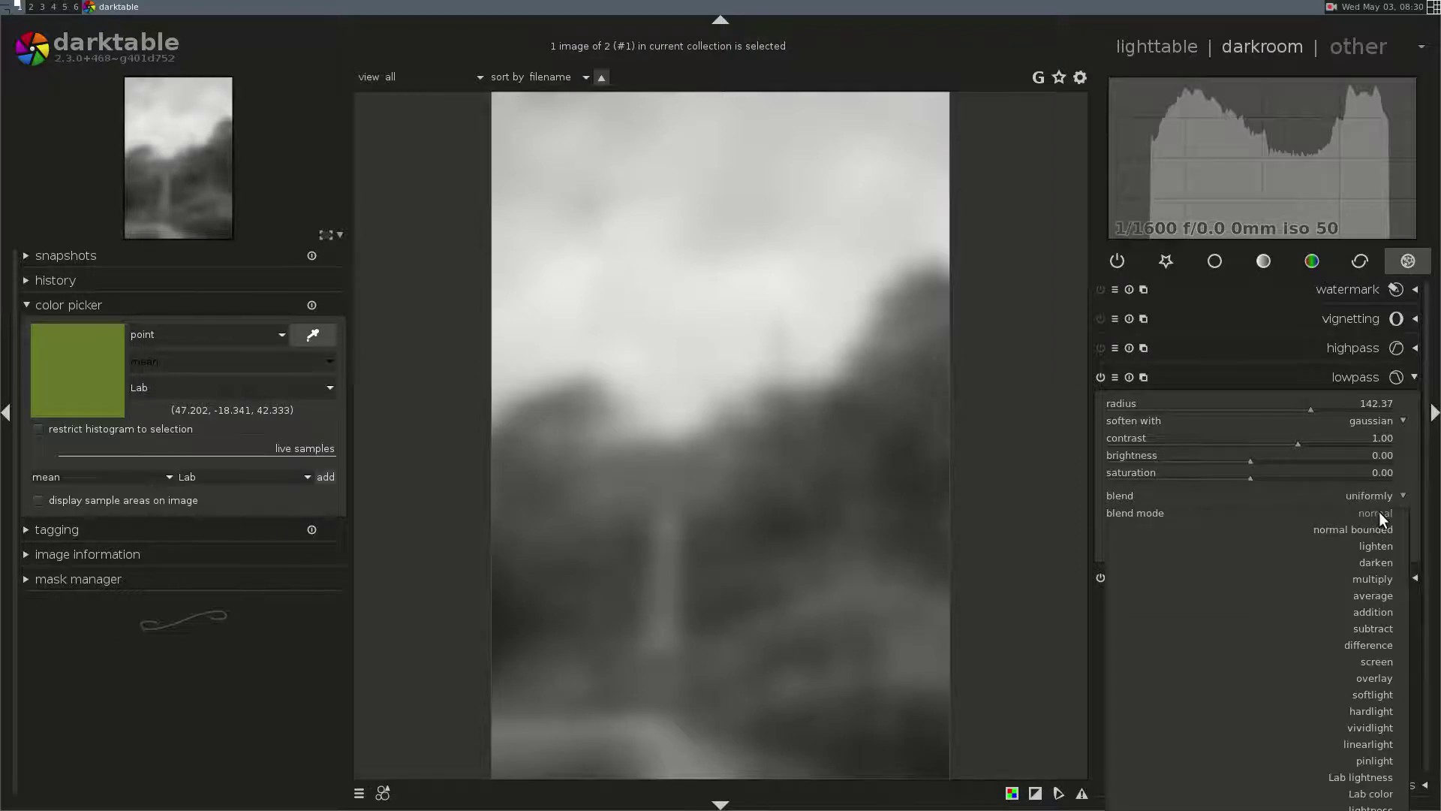
{"action": "left_click", "coordinate": [1381, 677]}
- Set the lowpass contrast to -0.33 and compare the photo with the filter off and on
{"action": "left_click", "coordinate": [1249, 439]}
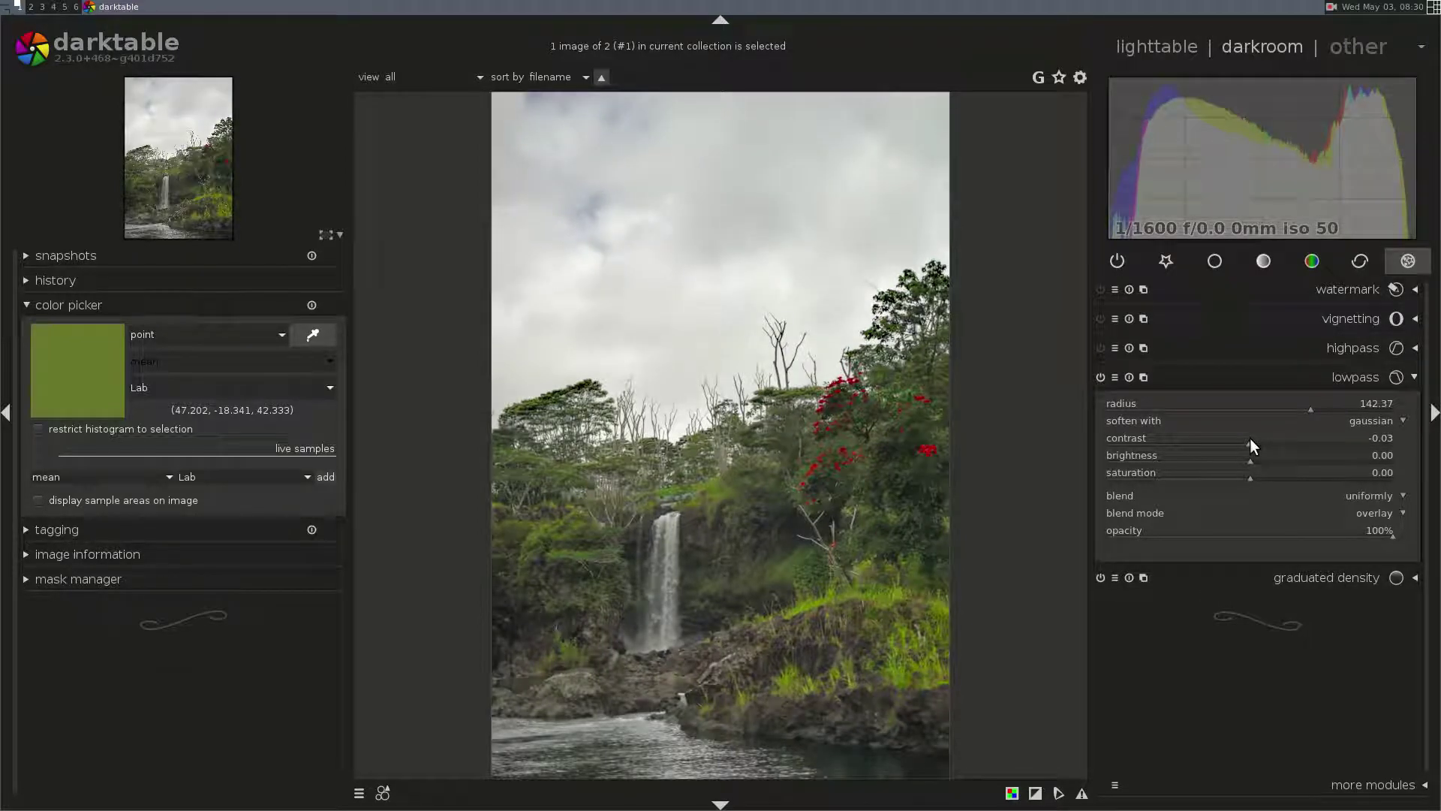
{"action": "scroll", "coordinate": [1249, 439], "scroll_direction": "up", "scroll_amount": 2}
{"action": "scroll", "coordinate": [1249, 439], "scroll_direction": "up", "scroll_amount": 1}
{"action": "left_click", "coordinate": [1233, 443]}
{"action": "left_click", "coordinate": [1229, 443]}
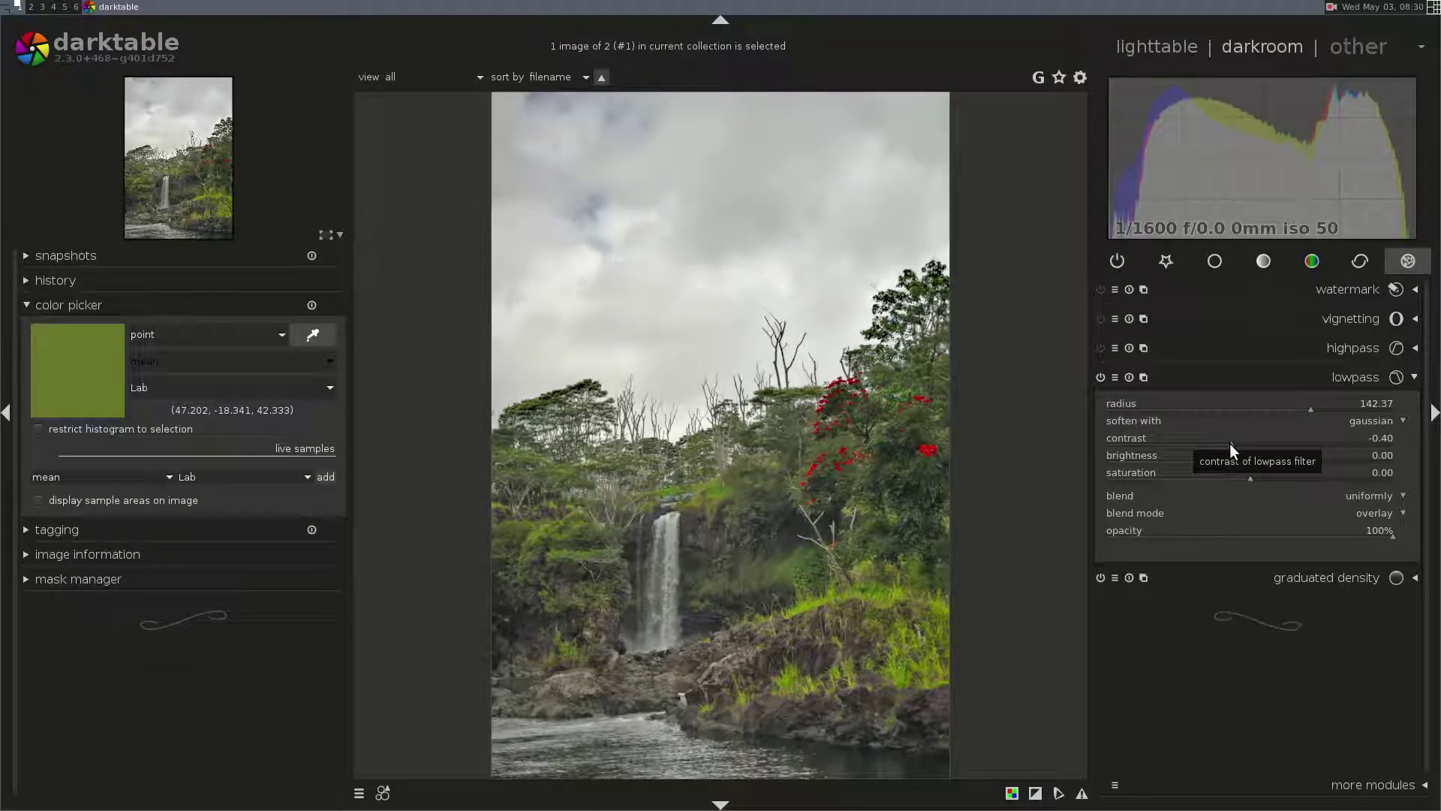
{"action": "scroll", "coordinate": [1228, 443], "scroll_direction": "down", "scroll_amount": 2}
{"action": "scroll", "coordinate": [1232, 443], "scroll_direction": "up", "scroll_amount": 2}
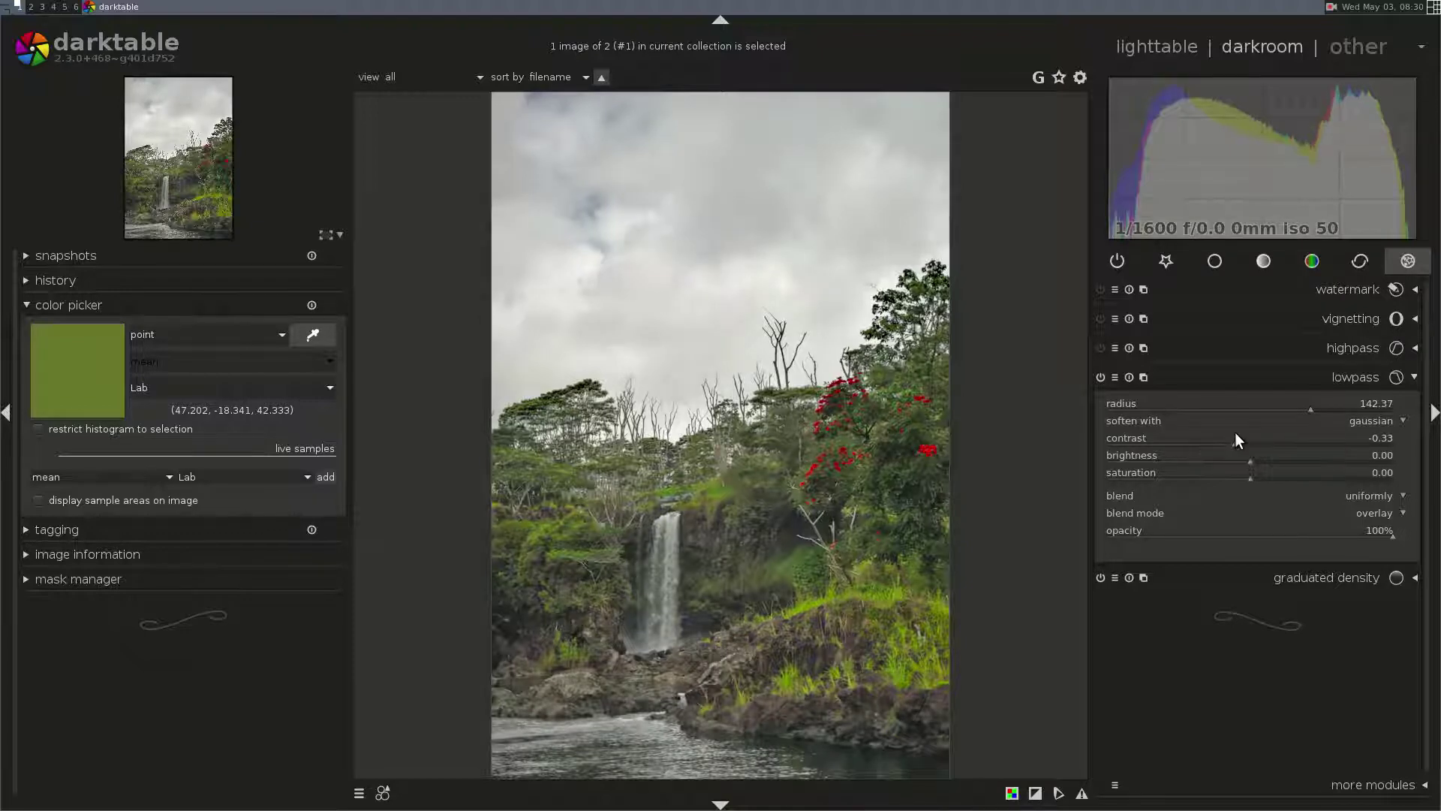
{"action": "left_click", "coordinate": [1099, 373]}
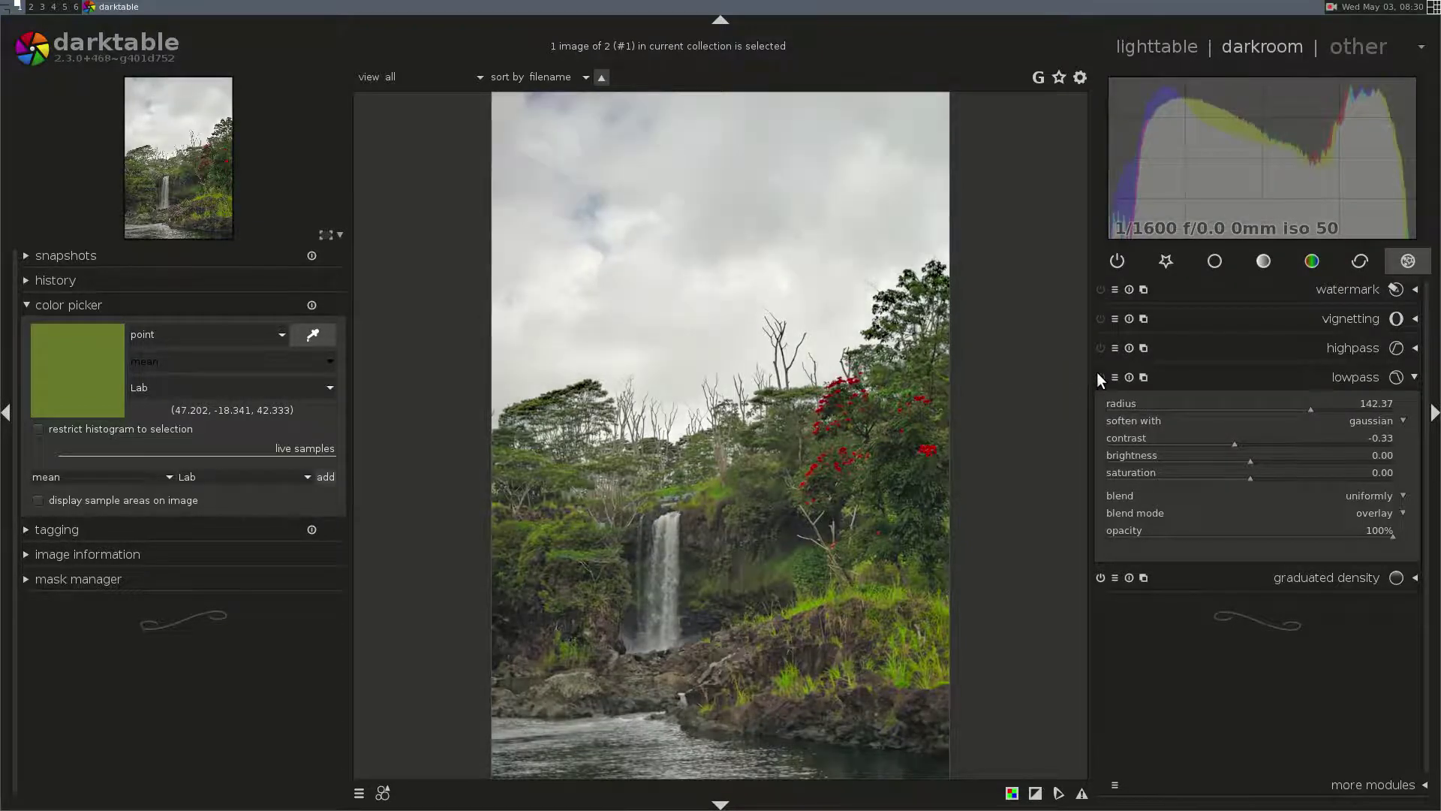
{"action": "left_click", "coordinate": [1099, 376]}
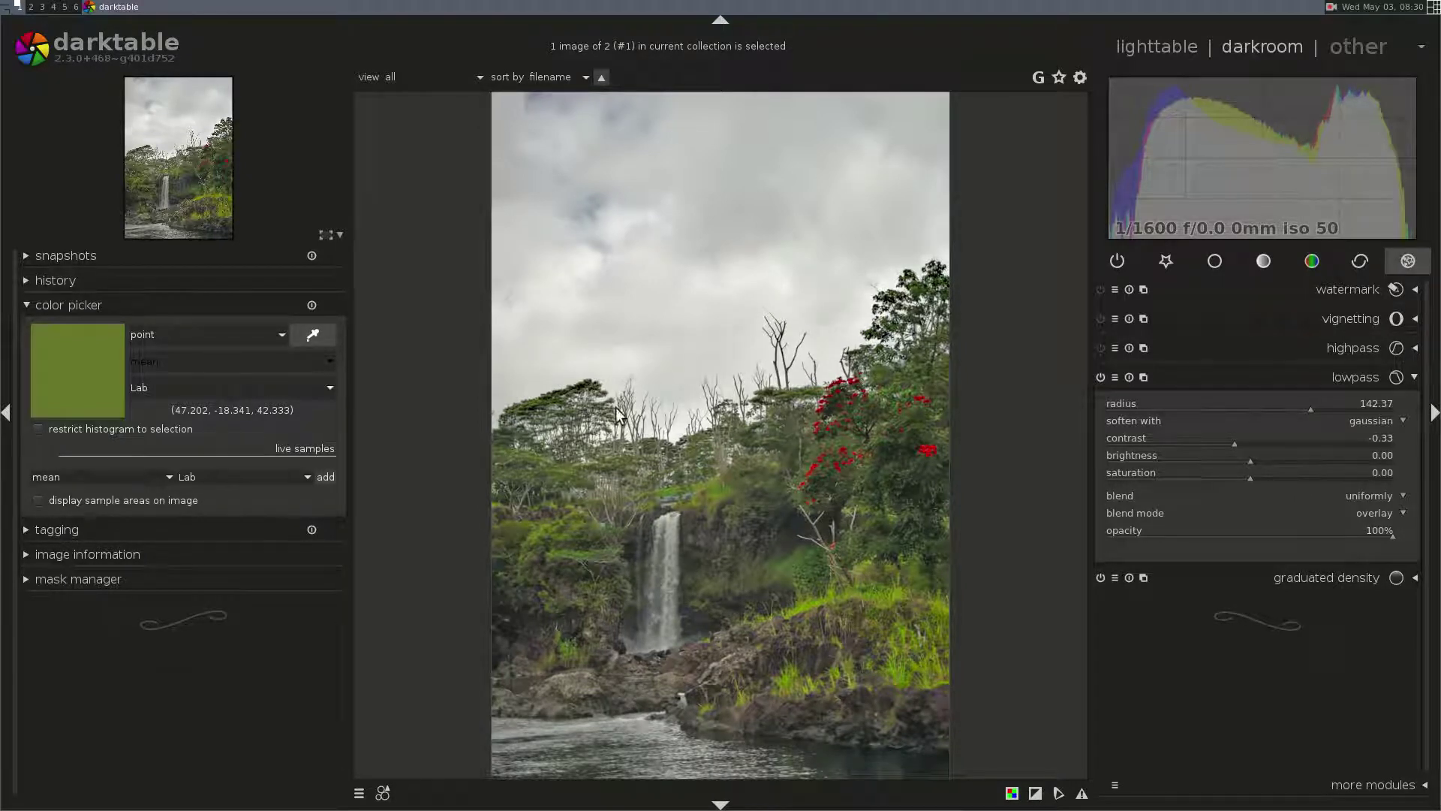
- Switch the lowpass to a drawn mask, outline the treeline with a four-node path, and invert the mask's polarity
{"action": "left_click", "coordinate": [1383, 495]}
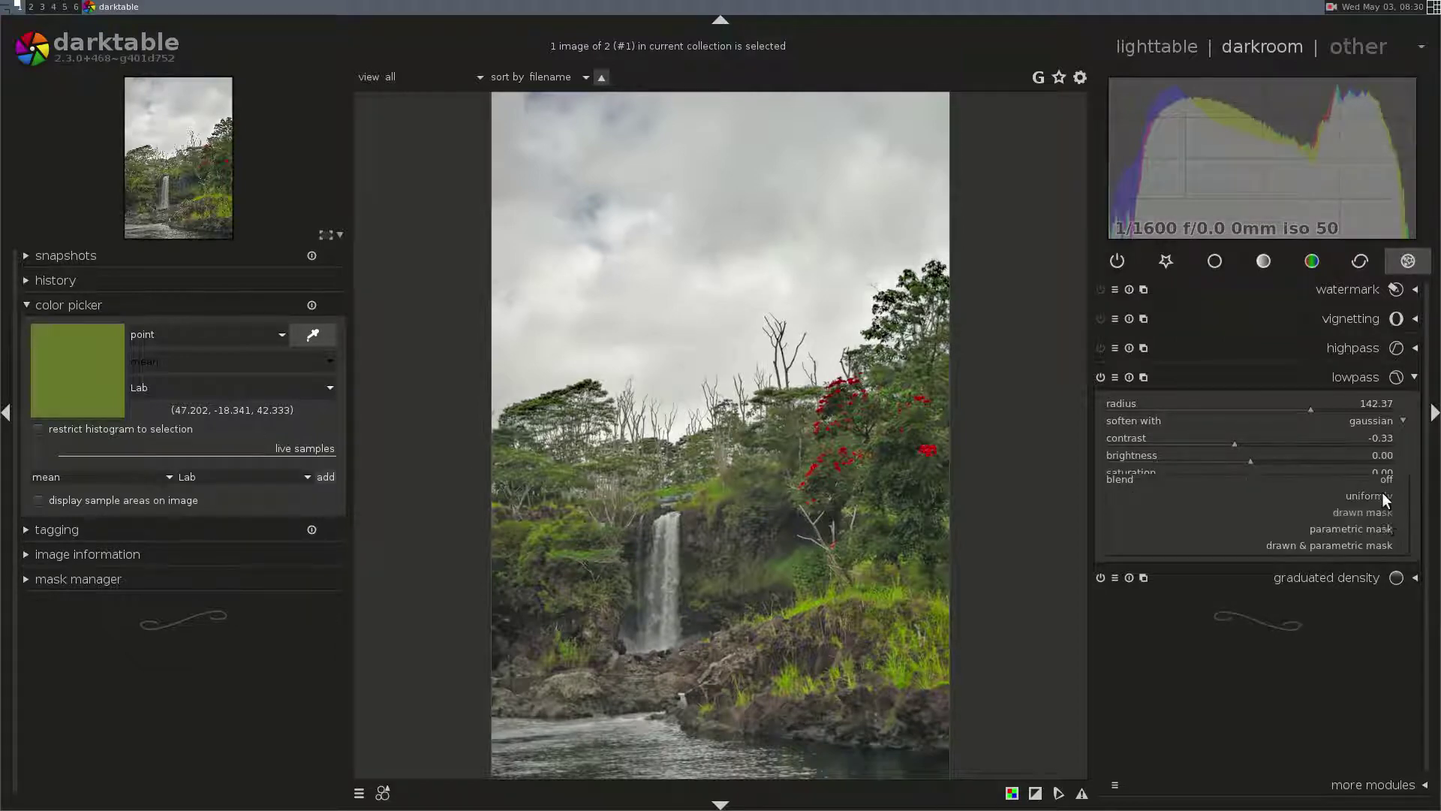
{"action": "left_click", "coordinate": [1378, 512]}
{"action": "left_click", "coordinate": [1379, 572]}
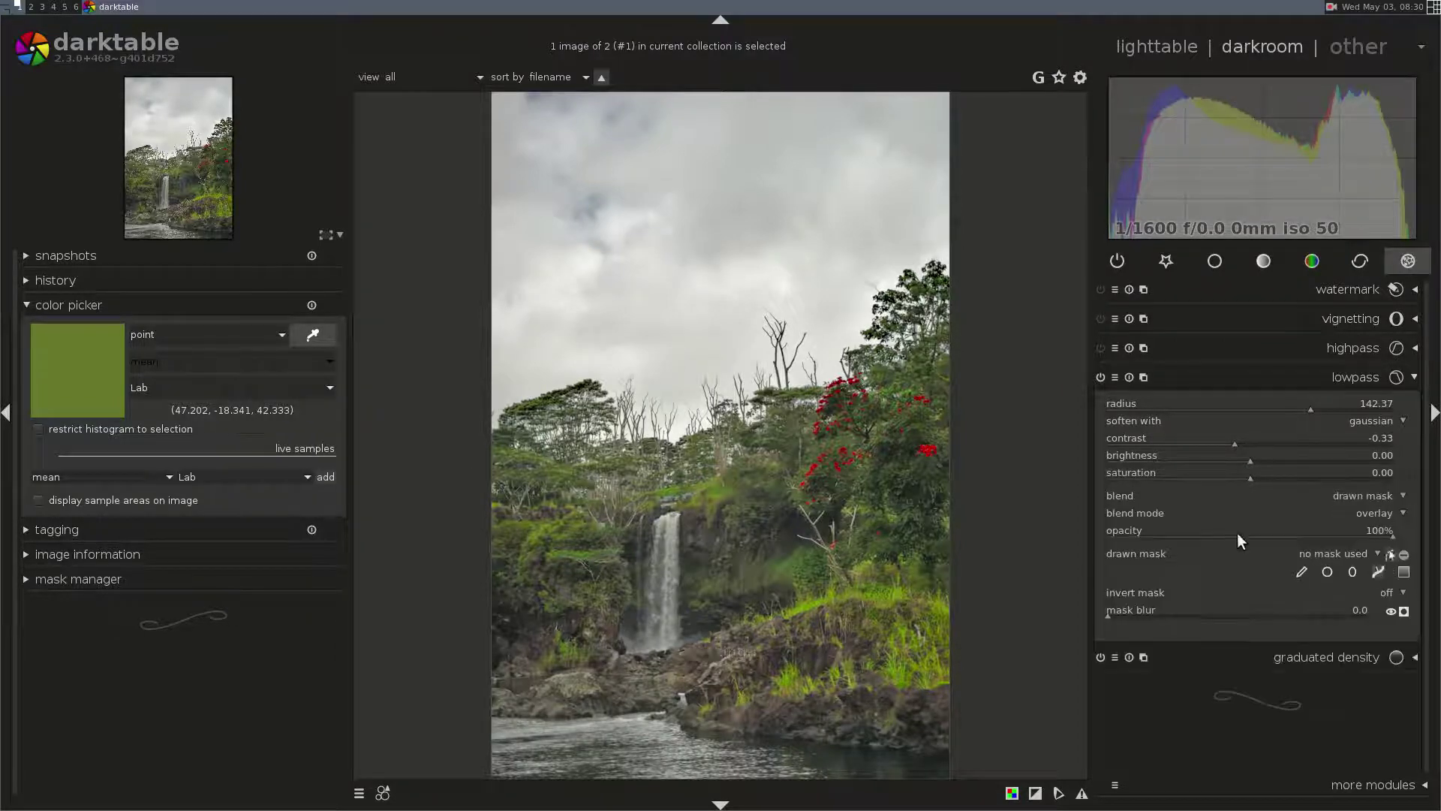
{"action": "left_click", "coordinate": [493, 390]}
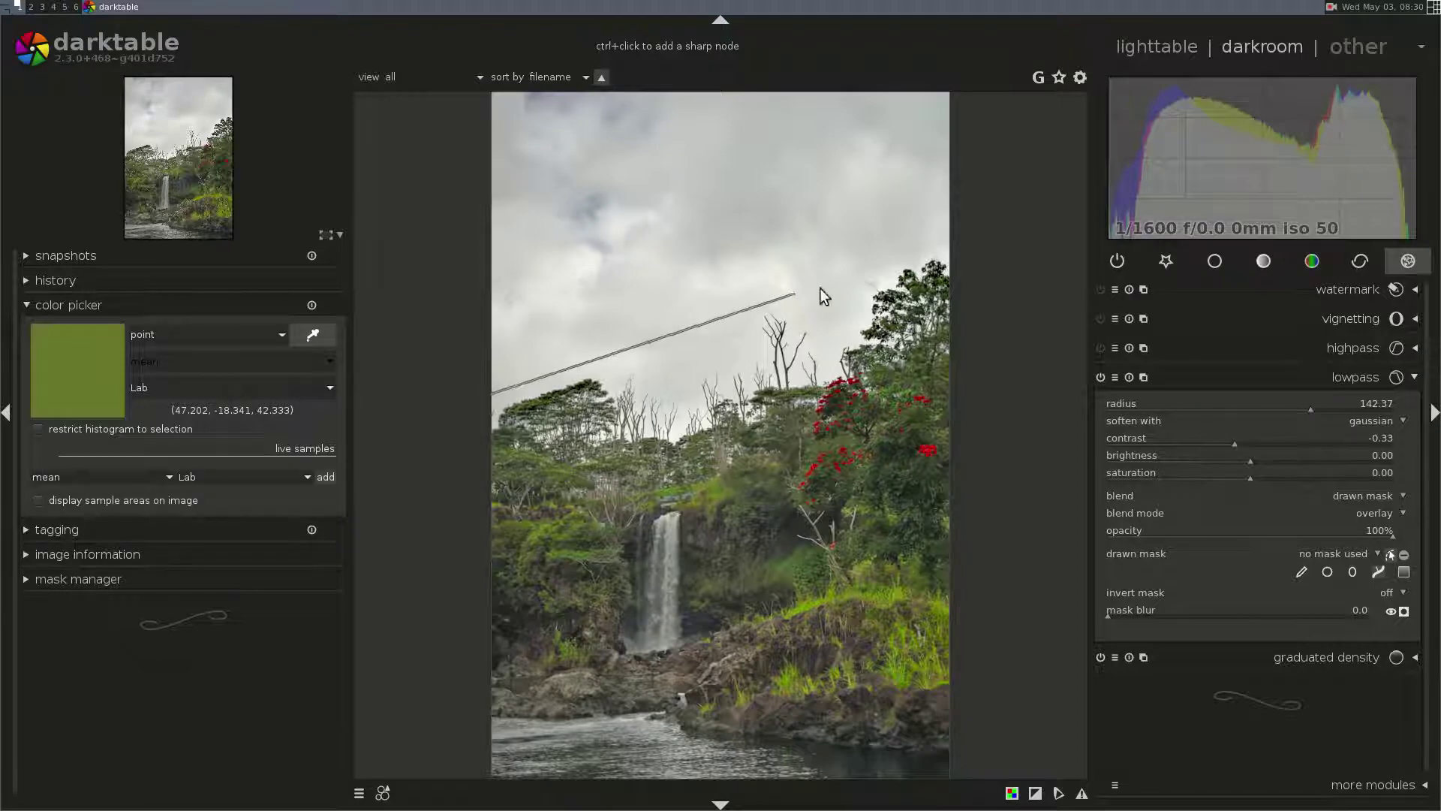
{"action": "left_click", "coordinate": [944, 234]}
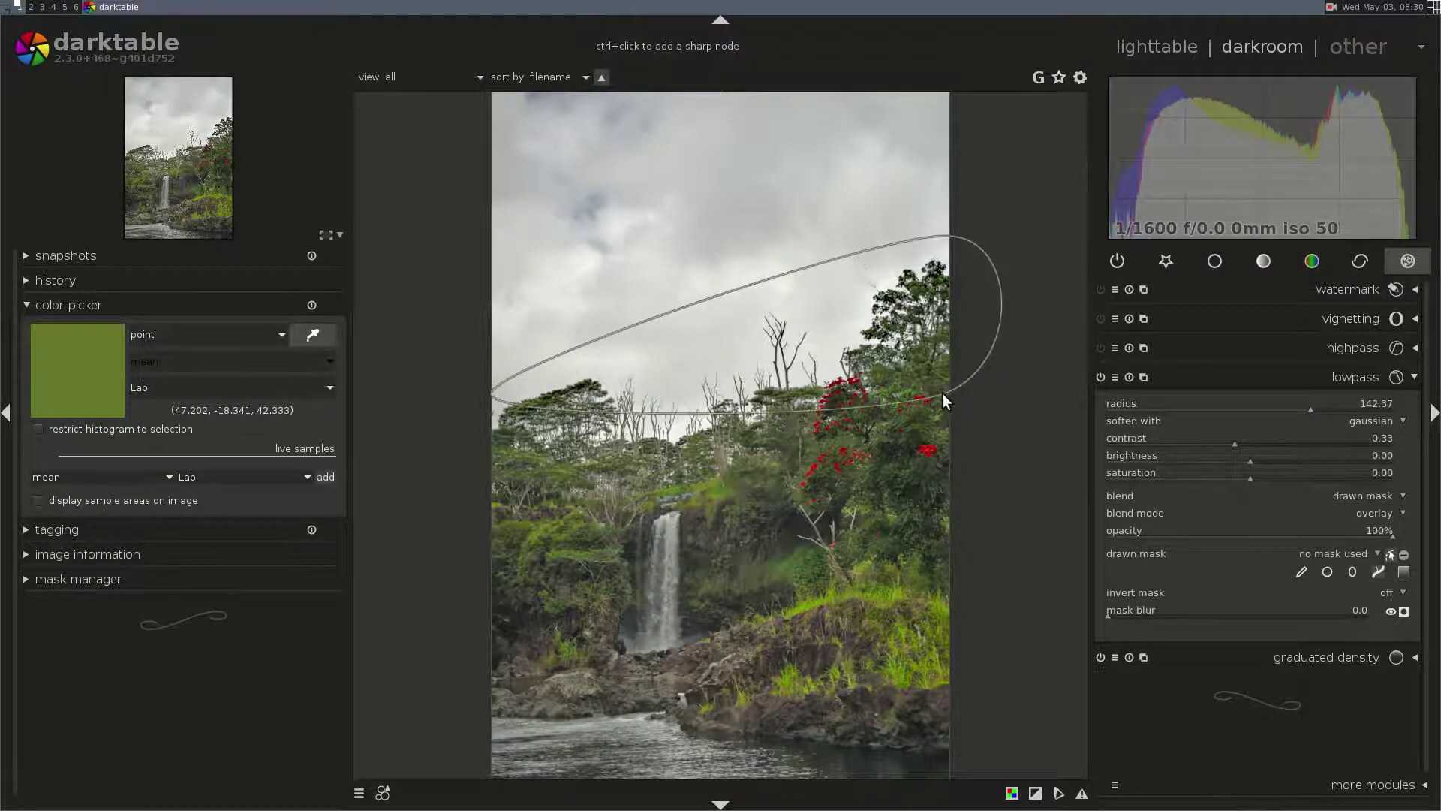
{"action": "left_click", "coordinate": [943, 393]}
{"action": "left_click", "coordinate": [502, 488]}
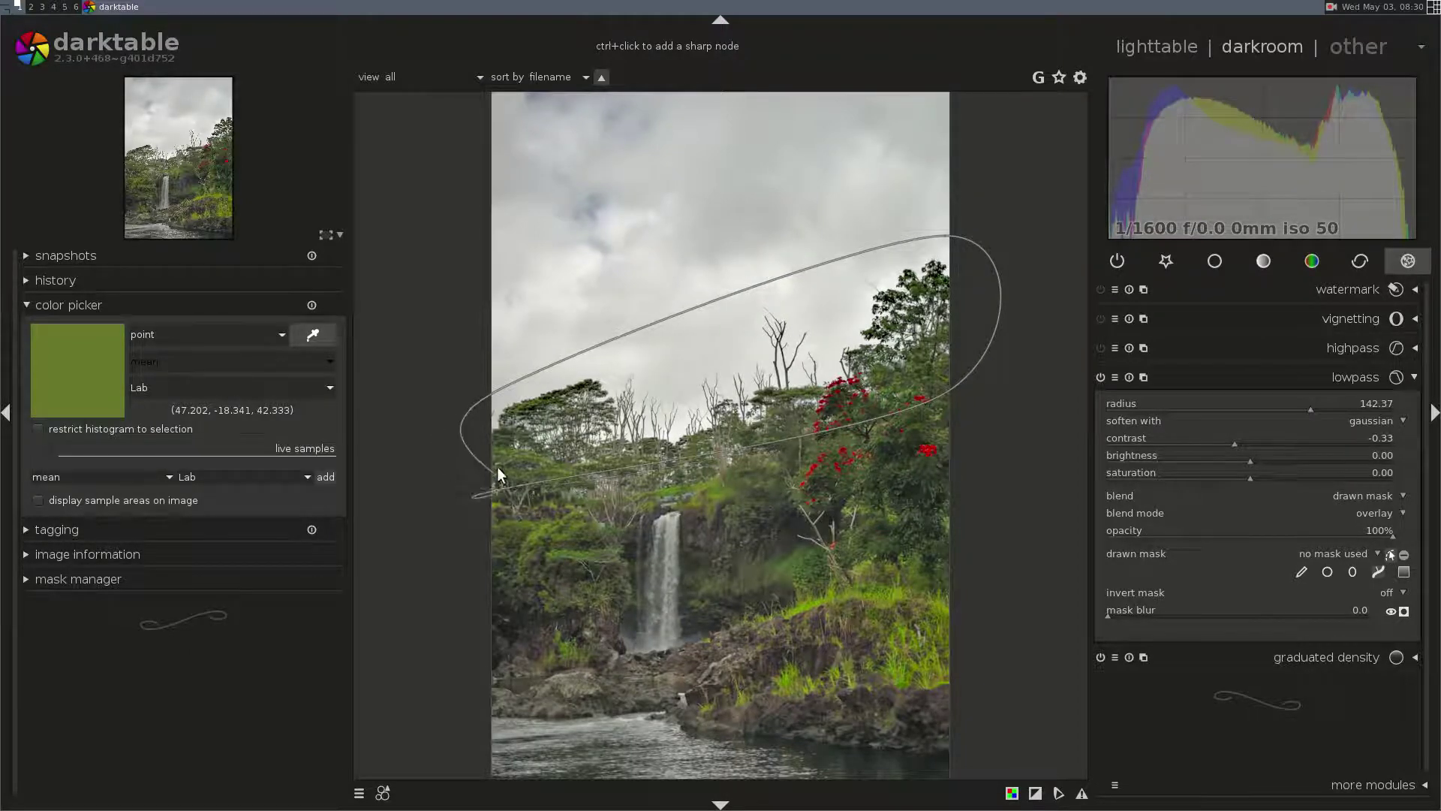
{"action": "right_click", "coordinate": [487, 436]}
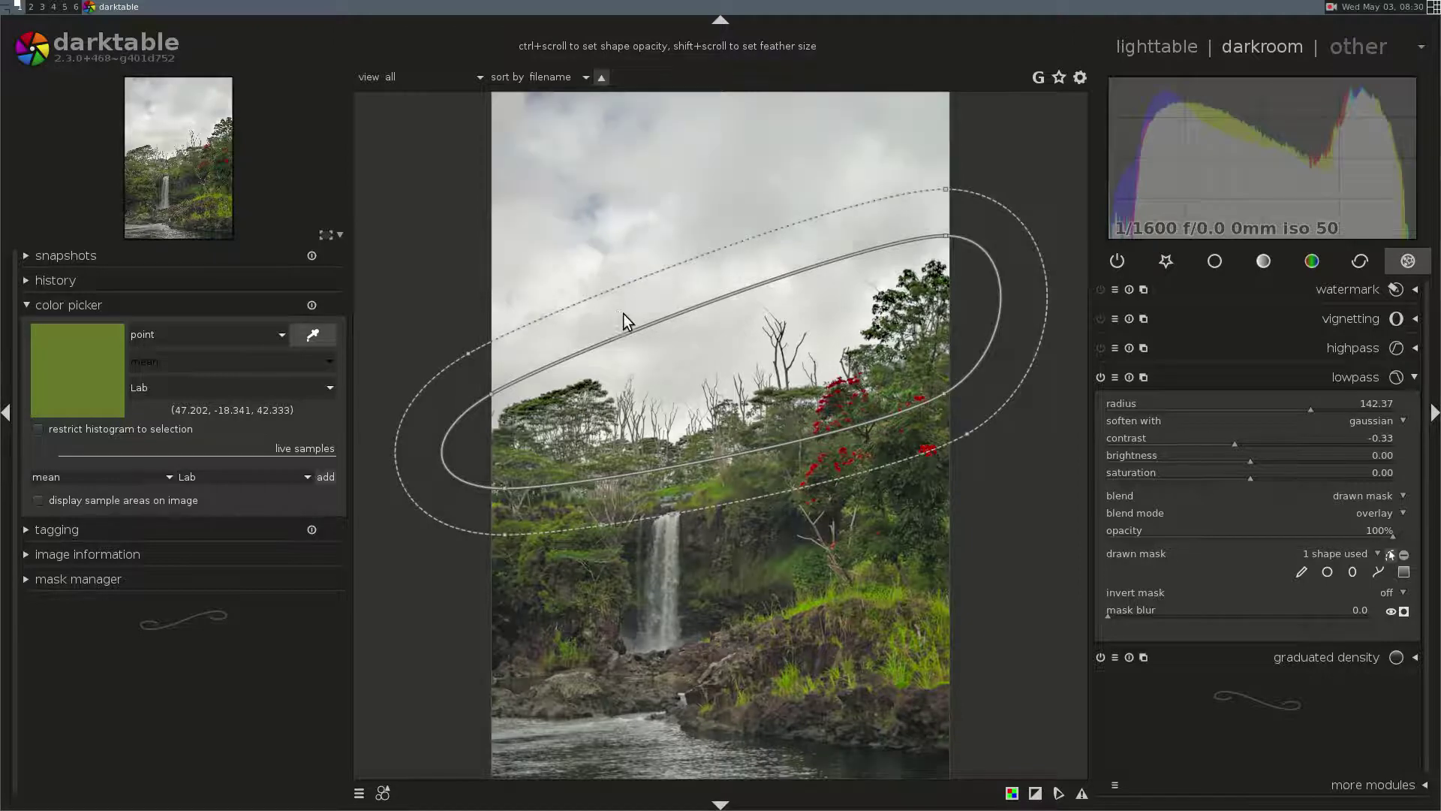
{"action": "left_click", "coordinate": [1404, 557]}
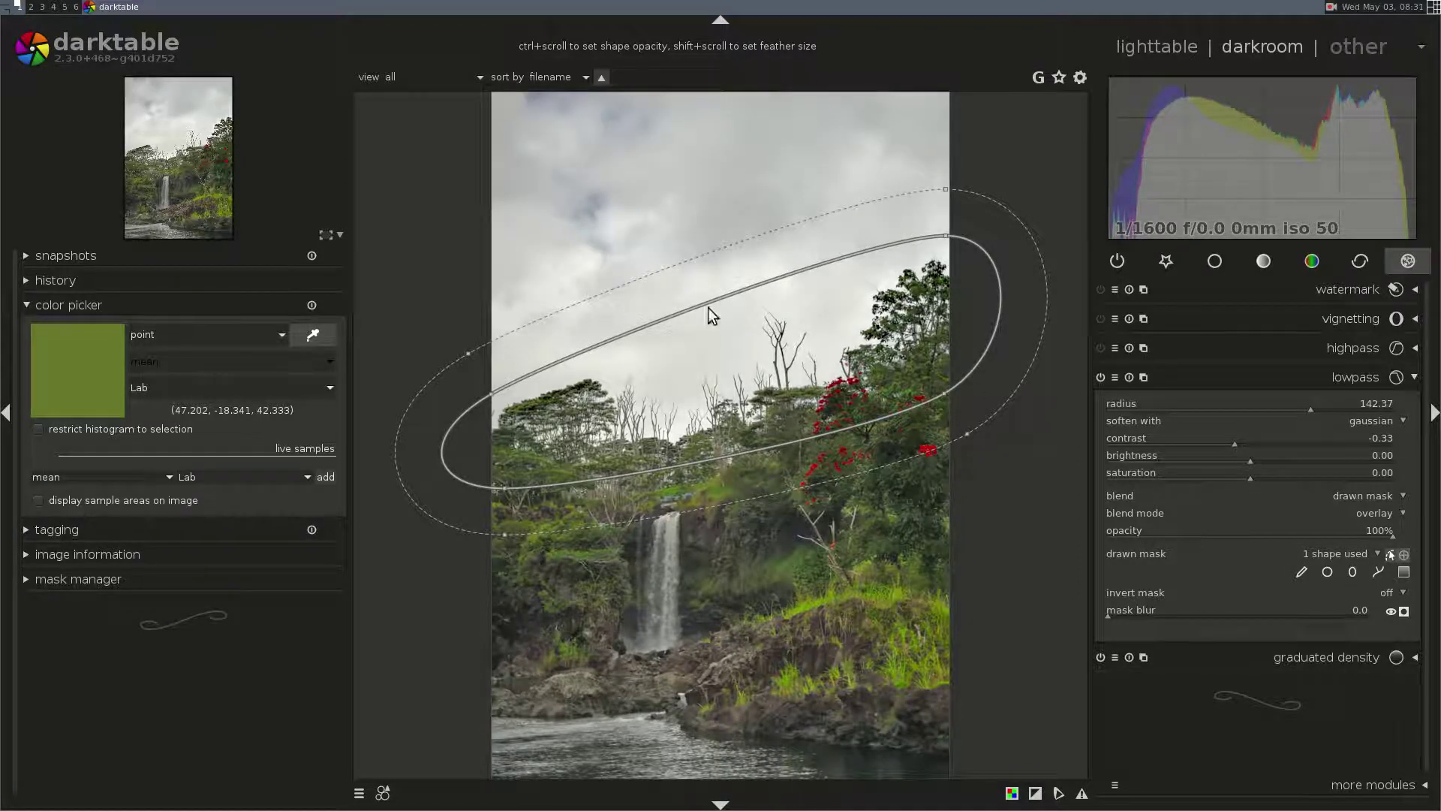
- Fit the path mask closely around the treeline by resizing and shifting it, widen its feather, and hide its outline
{"action": "scroll", "coordinate": [780, 384], "scroll_direction": "down", "scroll_amount": 3}
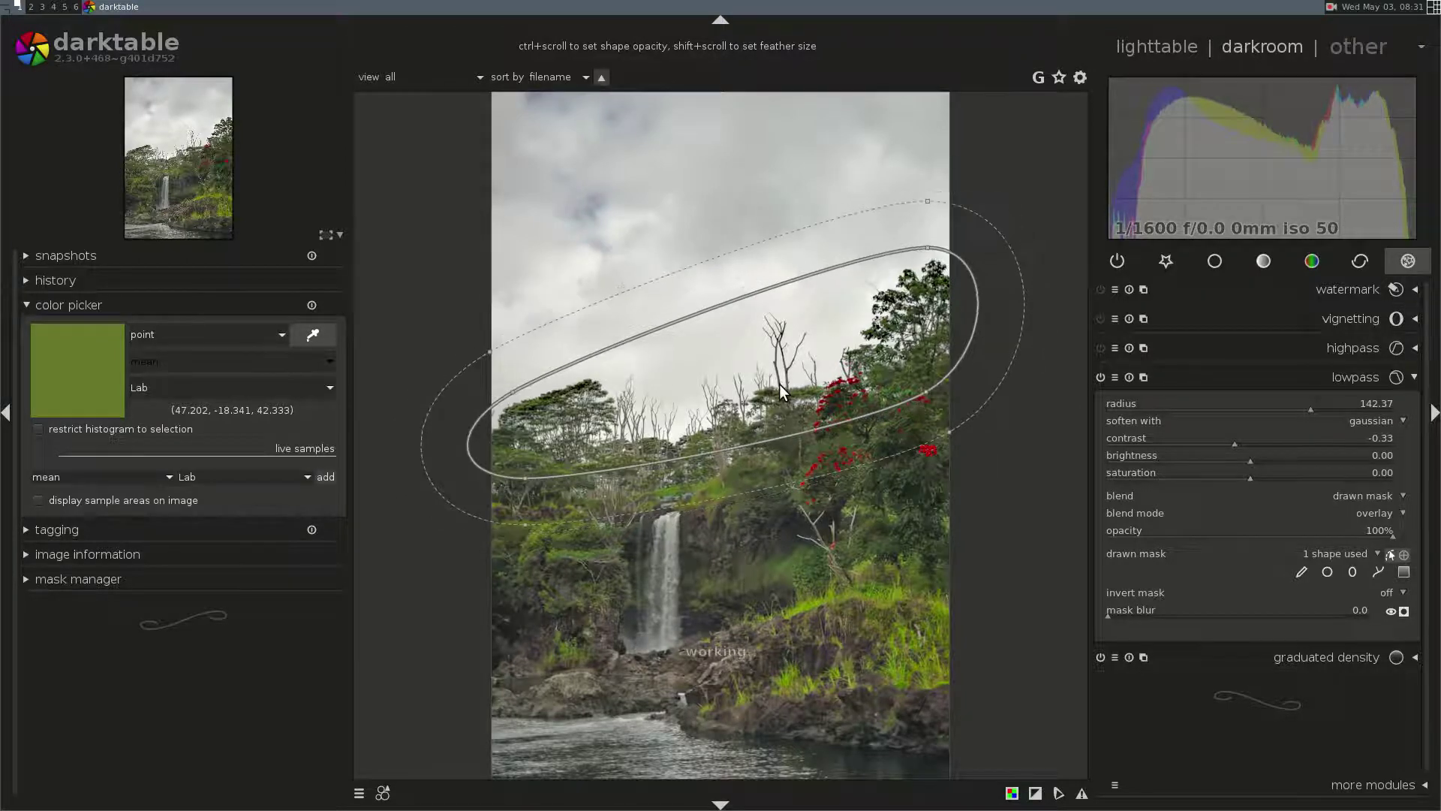
{"action": "scroll", "coordinate": [791, 390], "scroll_direction": "down", "scroll_amount": 2}
{"action": "scroll", "coordinate": [791, 390], "scroll_direction": "down", "scroll_amount": 1}
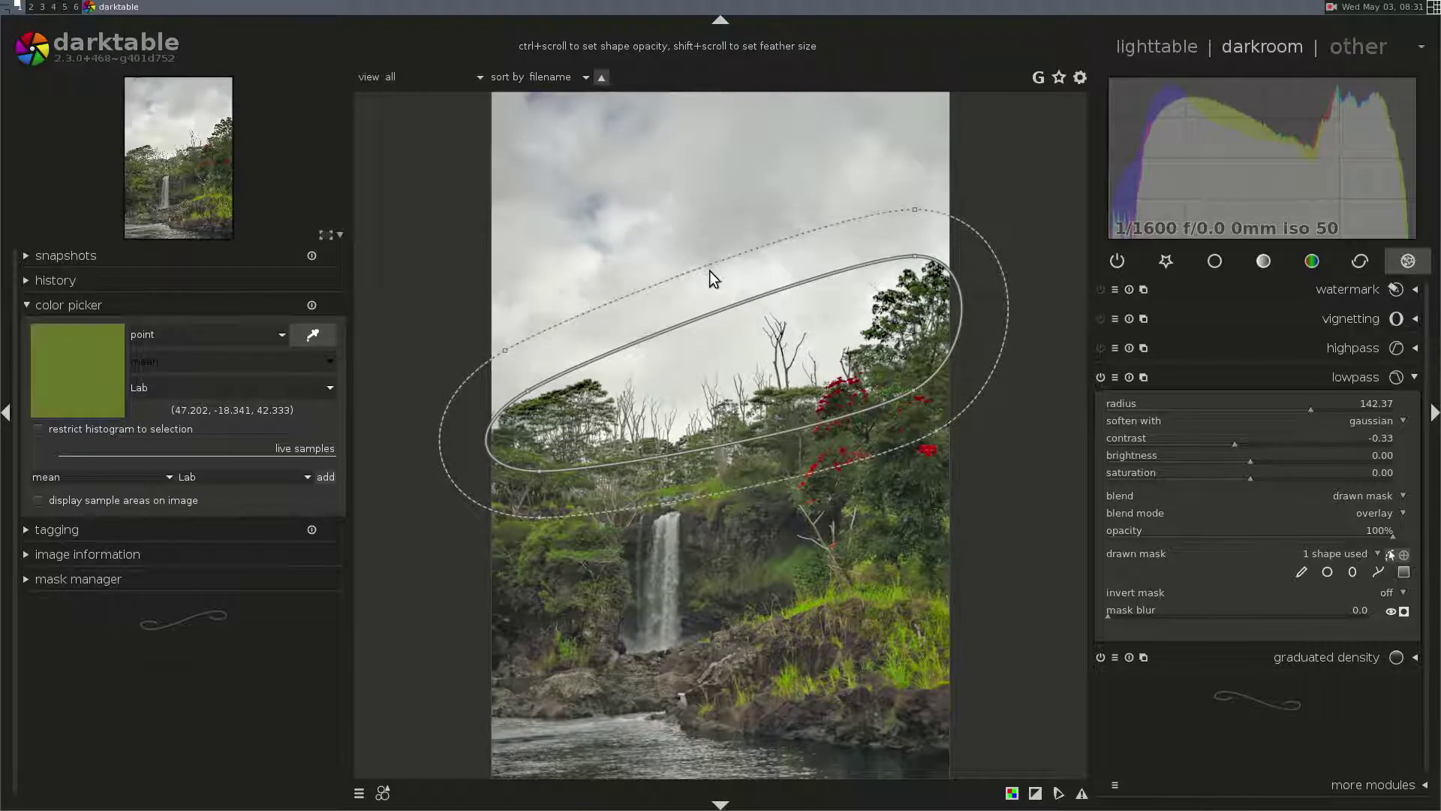
{"action": "scroll", "coordinate": [705, 267], "scroll_direction": "up", "scroll_amount": 5, "text": "shift"}
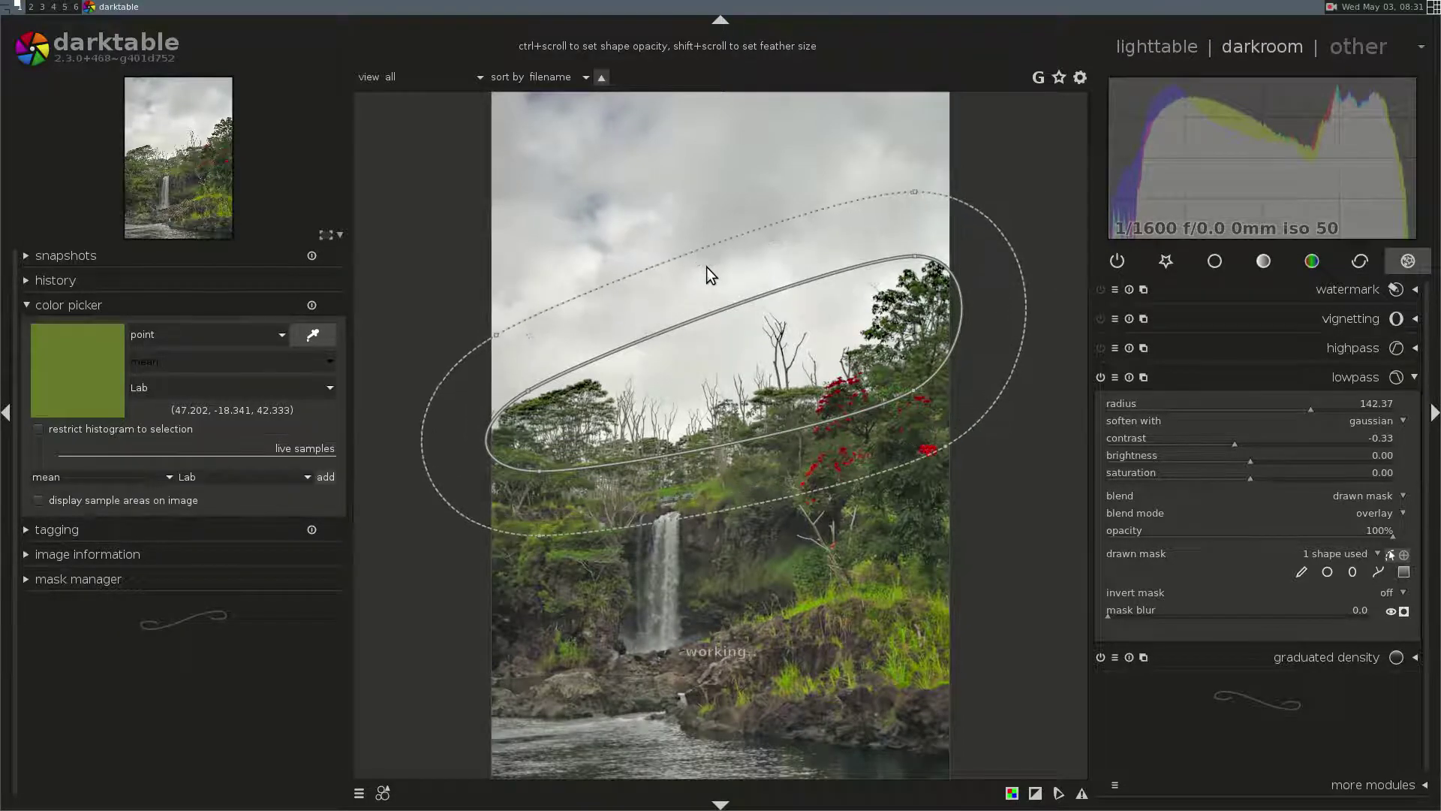
{"action": "scroll", "coordinate": [763, 391], "scroll_direction": "down", "scroll_amount": 3}
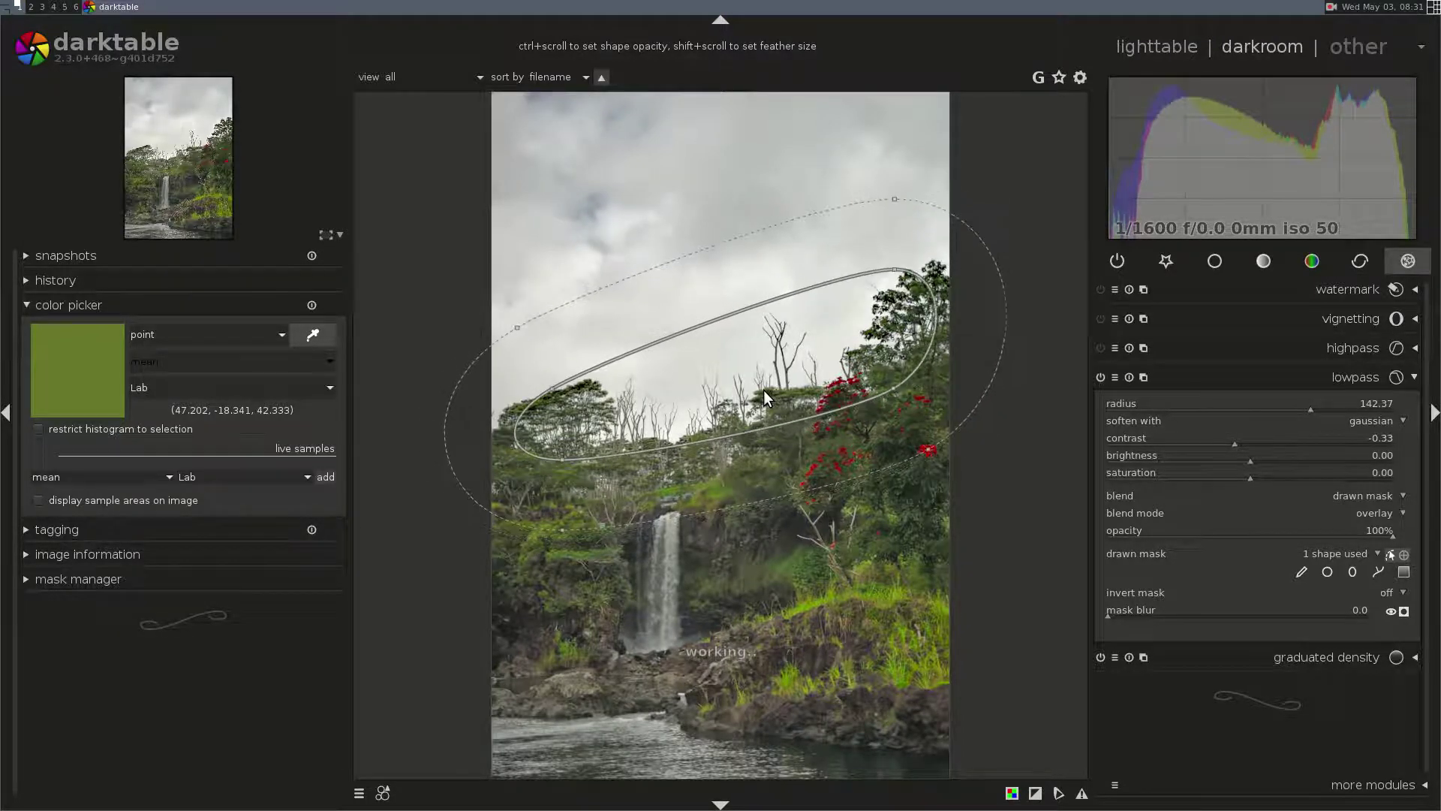
{"action": "left_click_drag", "start_coordinate": [763, 394], "coordinate": [763, 387]}
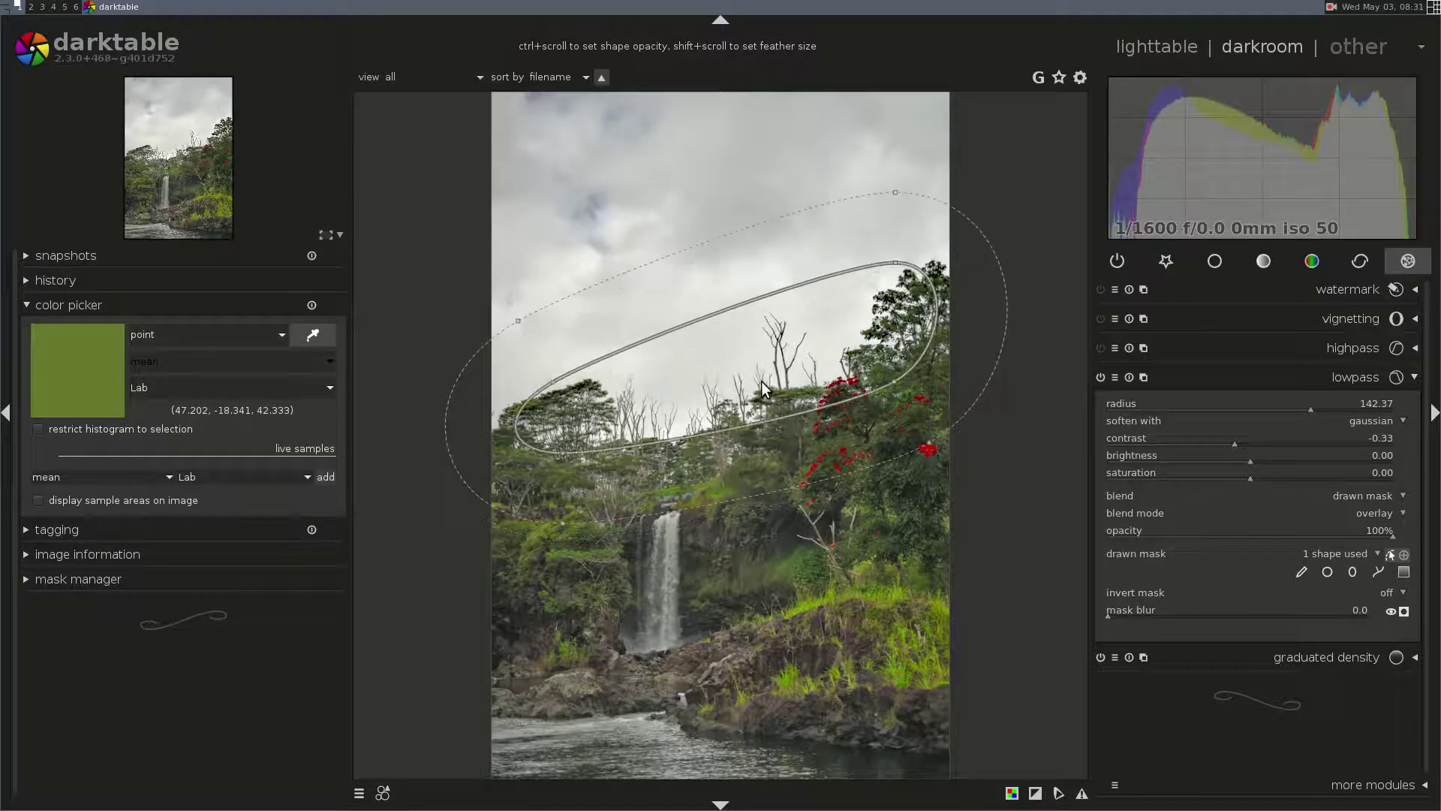
{"action": "left_click_drag", "start_coordinate": [515, 429], "coordinate": [480, 440]}
{"action": "left_click_drag", "start_coordinate": [638, 386], "coordinate": [646, 387]}
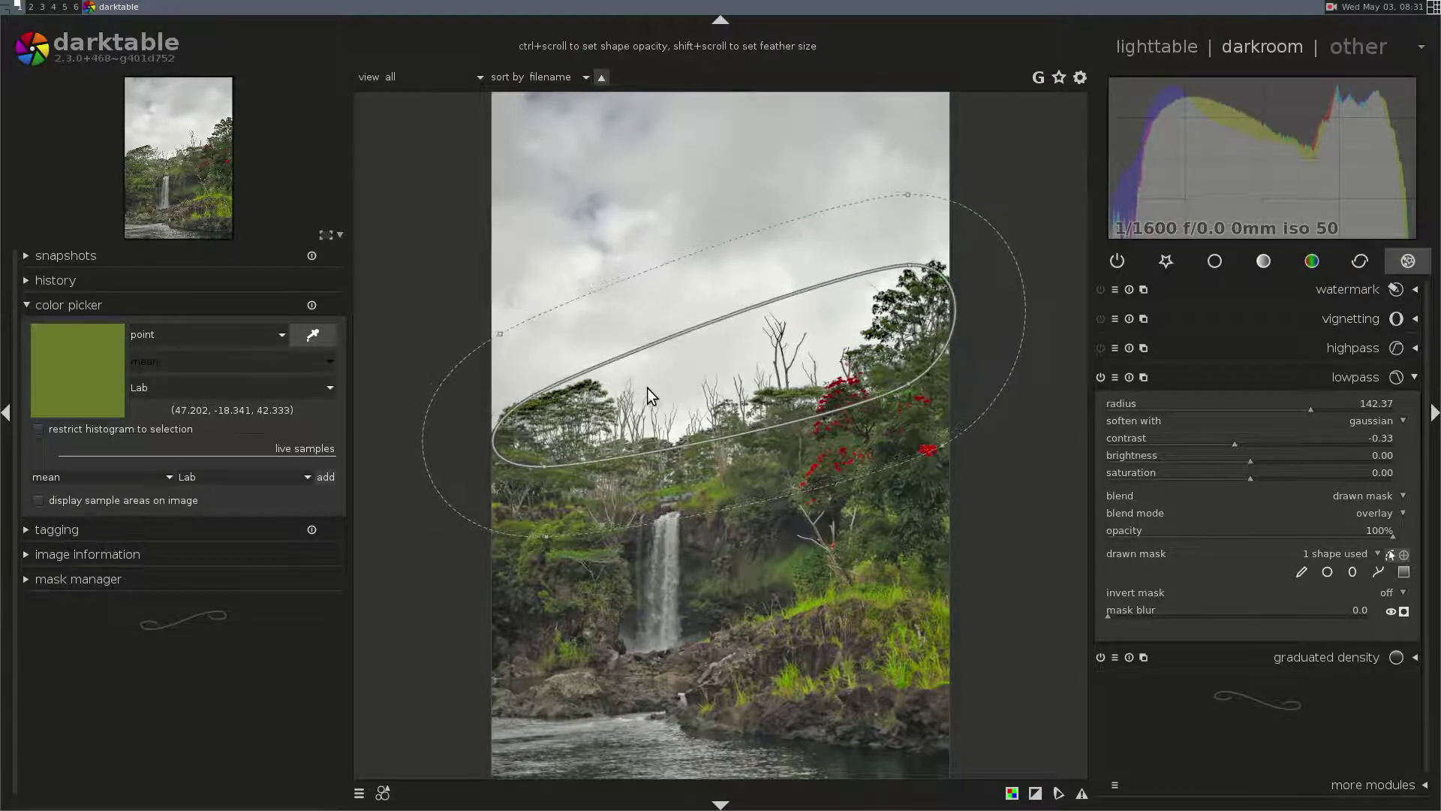
{"action": "left_click", "coordinate": [1389, 552]}
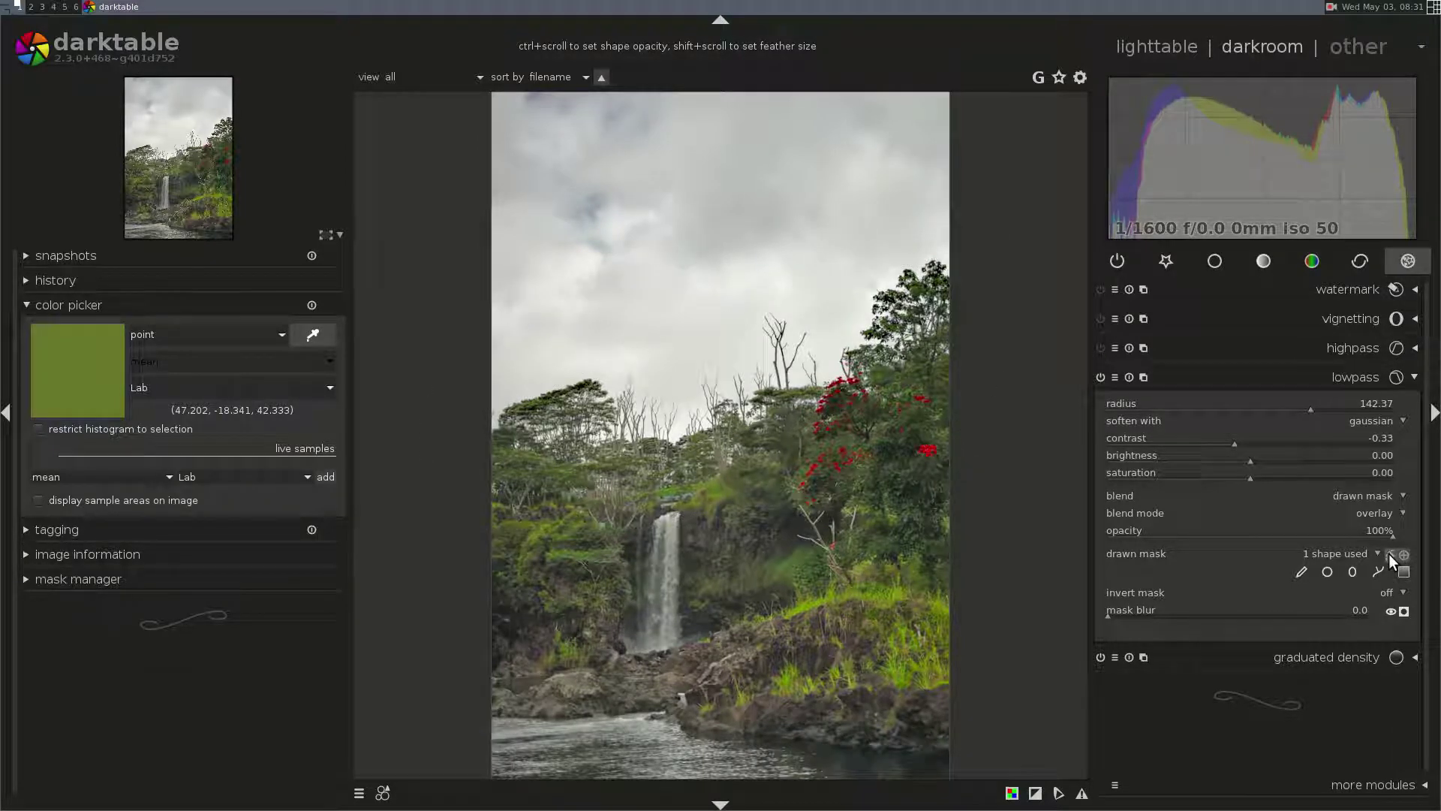
- Preview the area covered by the lowpass mask and compare the photo with the filter off and on
{"action": "left_click", "coordinate": [1400, 610]}
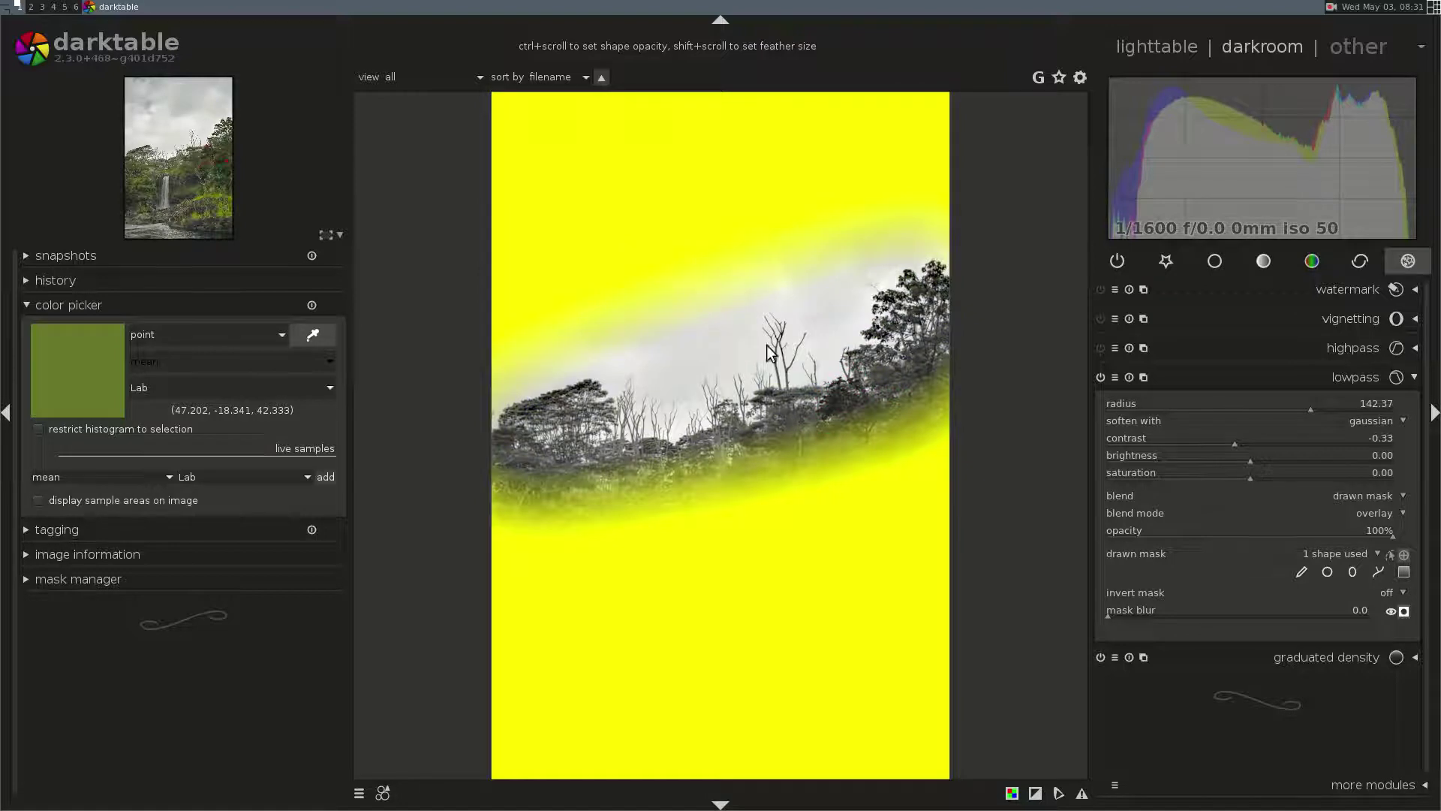
{"action": "left_click", "coordinate": [1401, 610]}
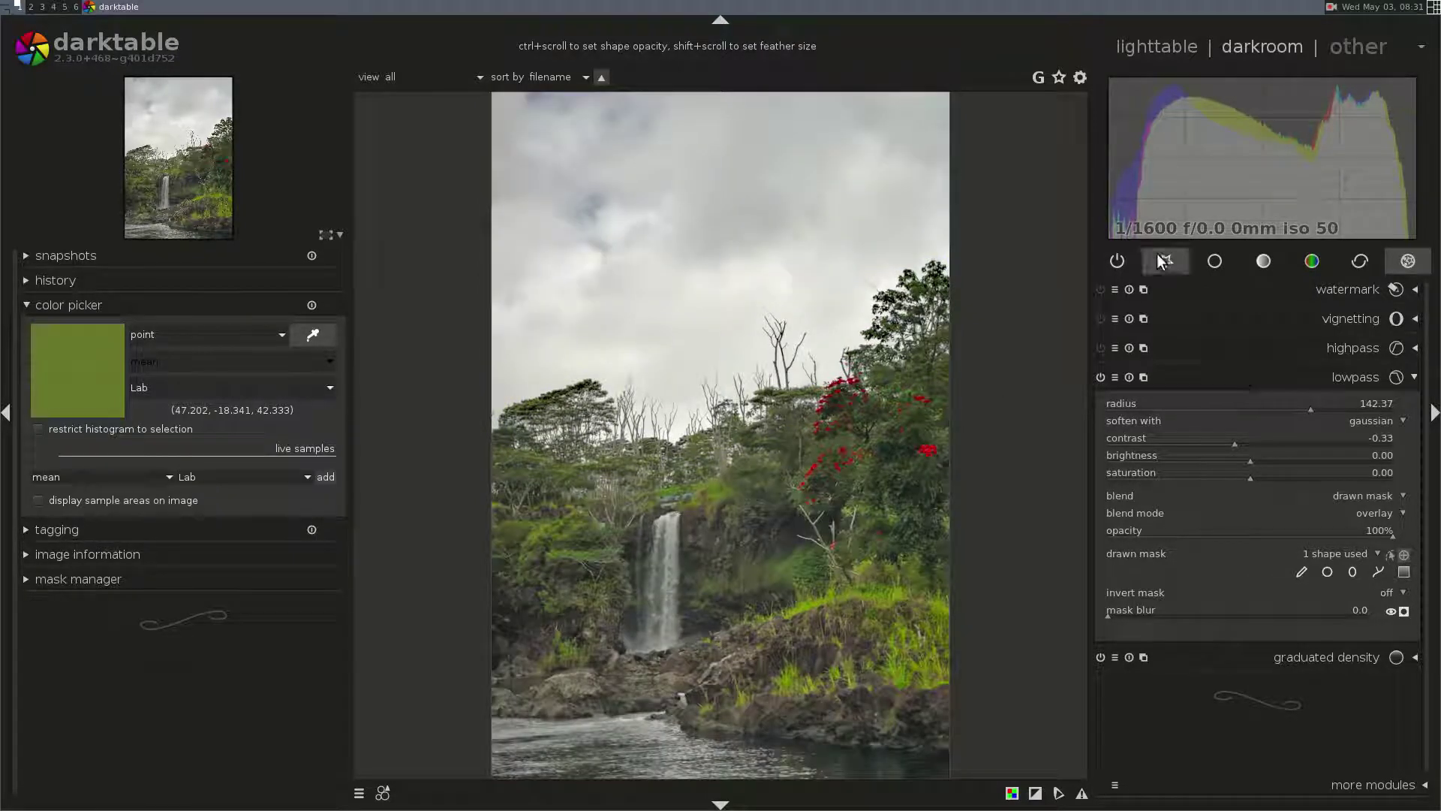
{"action": "left_click", "coordinate": [1100, 377]}
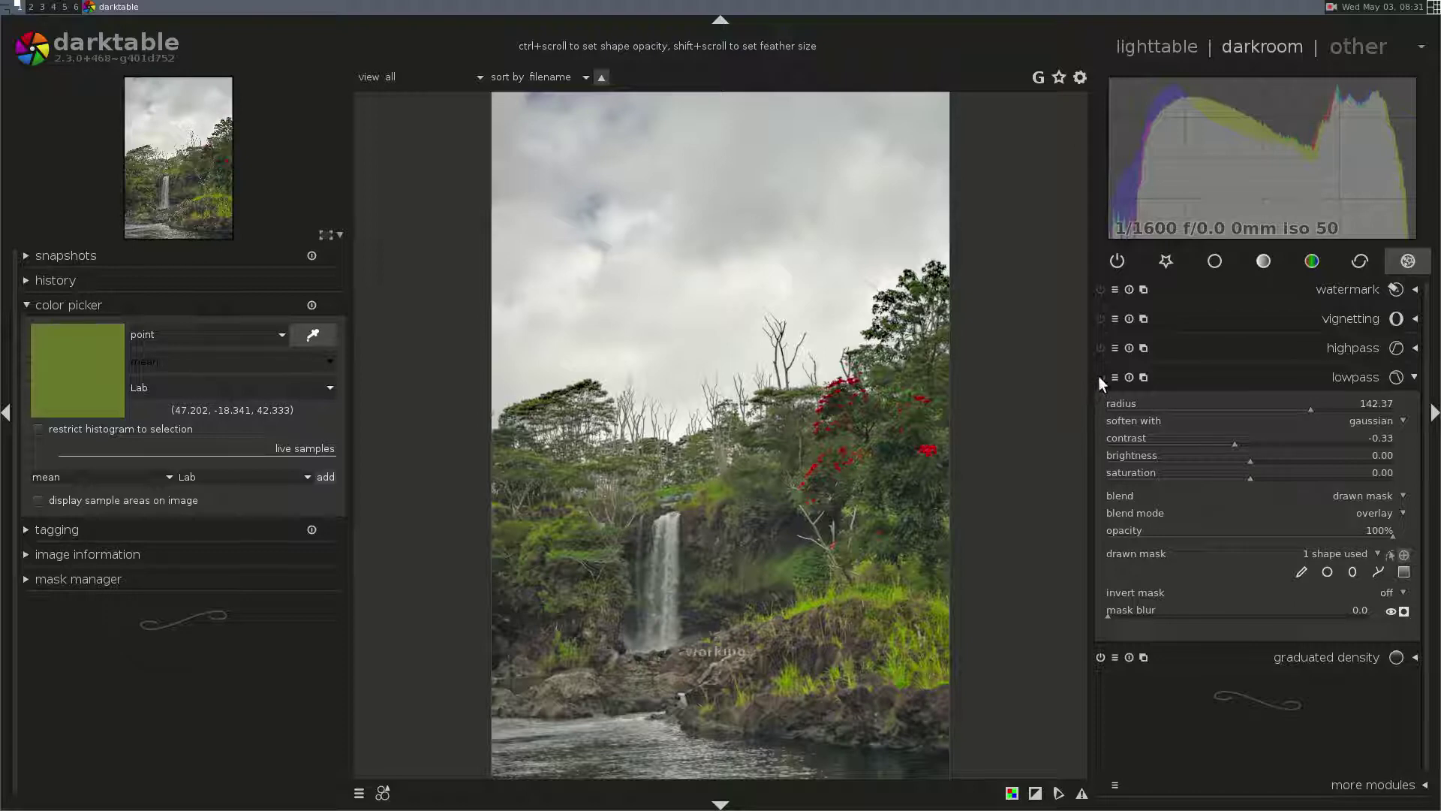
{"action": "left_click", "coordinate": [1099, 377]}
- Create a second lowpass instance with saturation 0 and a radius of 32.61
{"action": "left_click", "coordinate": [1200, 377]}
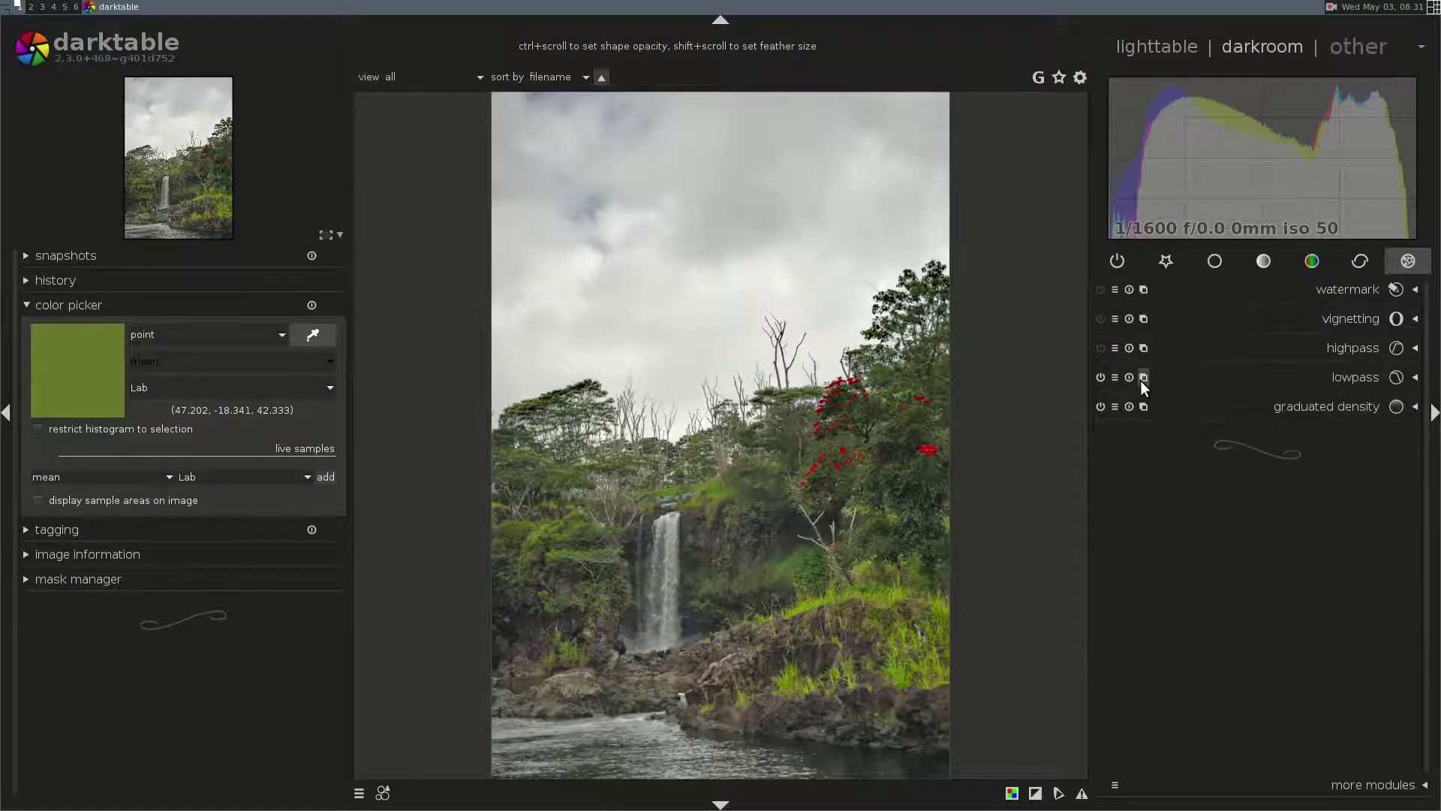
{"action": "left_click", "coordinate": [1142, 377]}
{"action": "left_click", "coordinate": [1174, 385]}
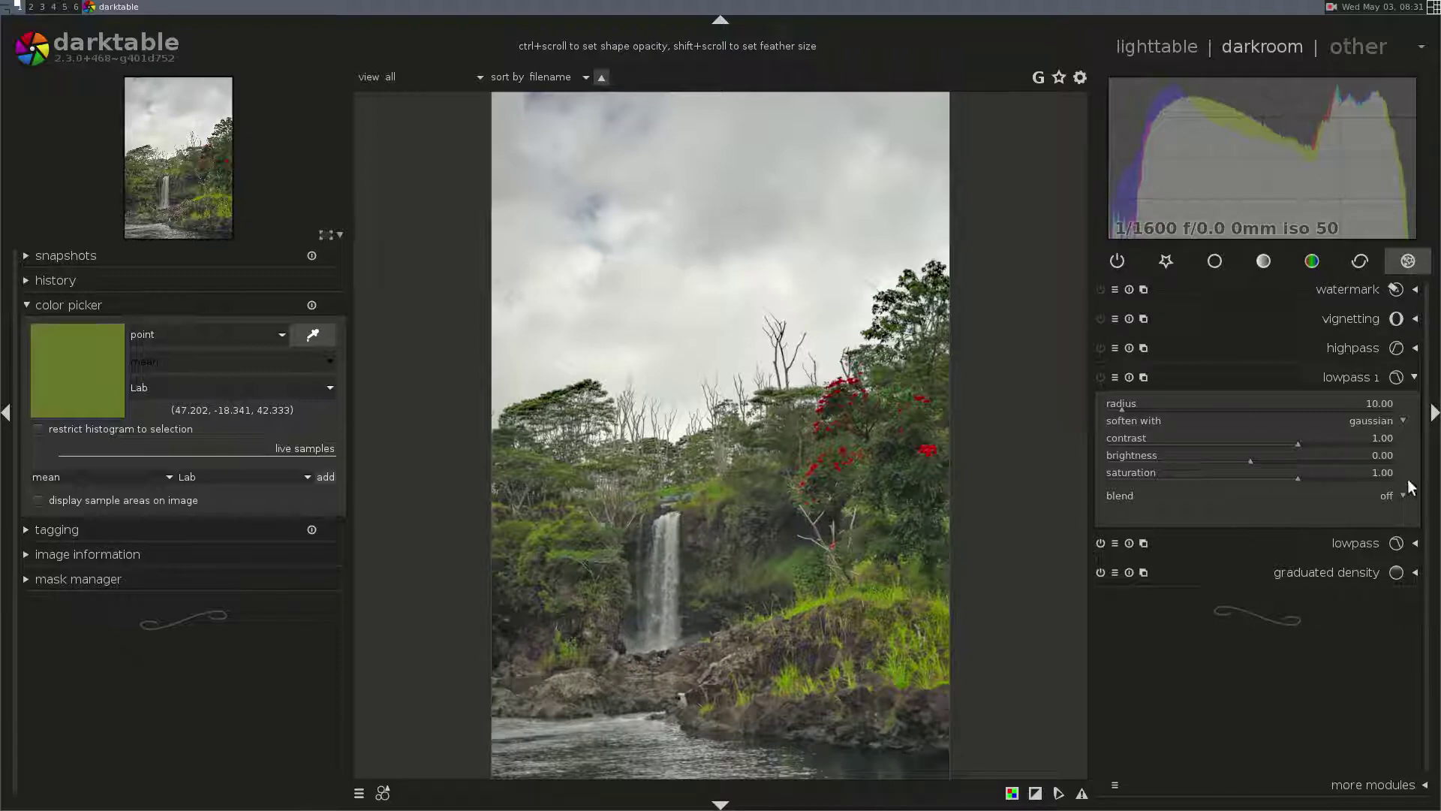
{"action": "right_click", "coordinate": [1303, 474]}
{"action": "type", "text": "0"}
{"action": "key", "text": "Return"}
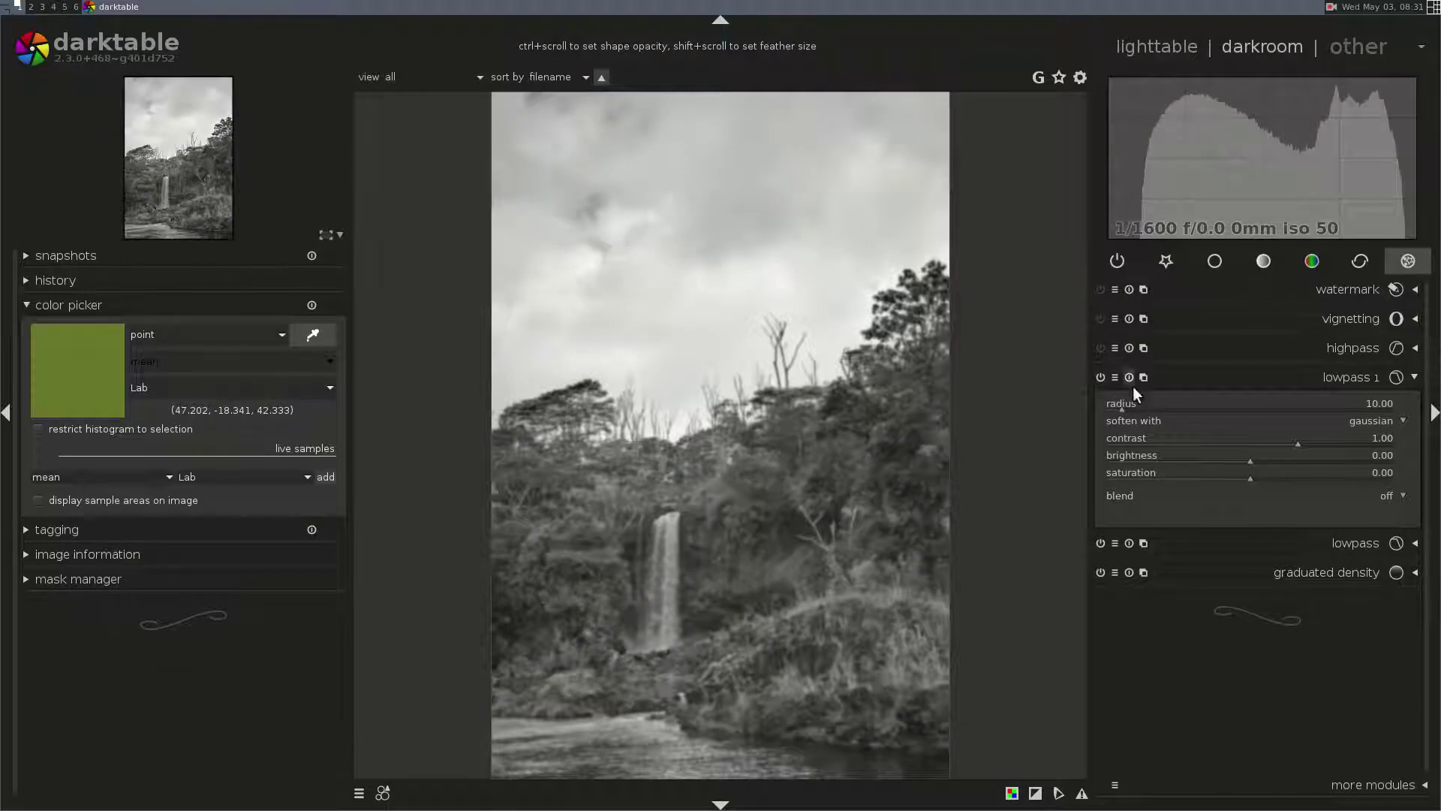
{"action": "mouse_move", "coordinate": [1131, 406]}
{"action": "left_mouse_down"}
{"action": "mouse_move", "coordinate": [1155, 406]}
{"action": "mouse_move", "coordinate": [1128, 410]}
{"action": "left_mouse_up"}
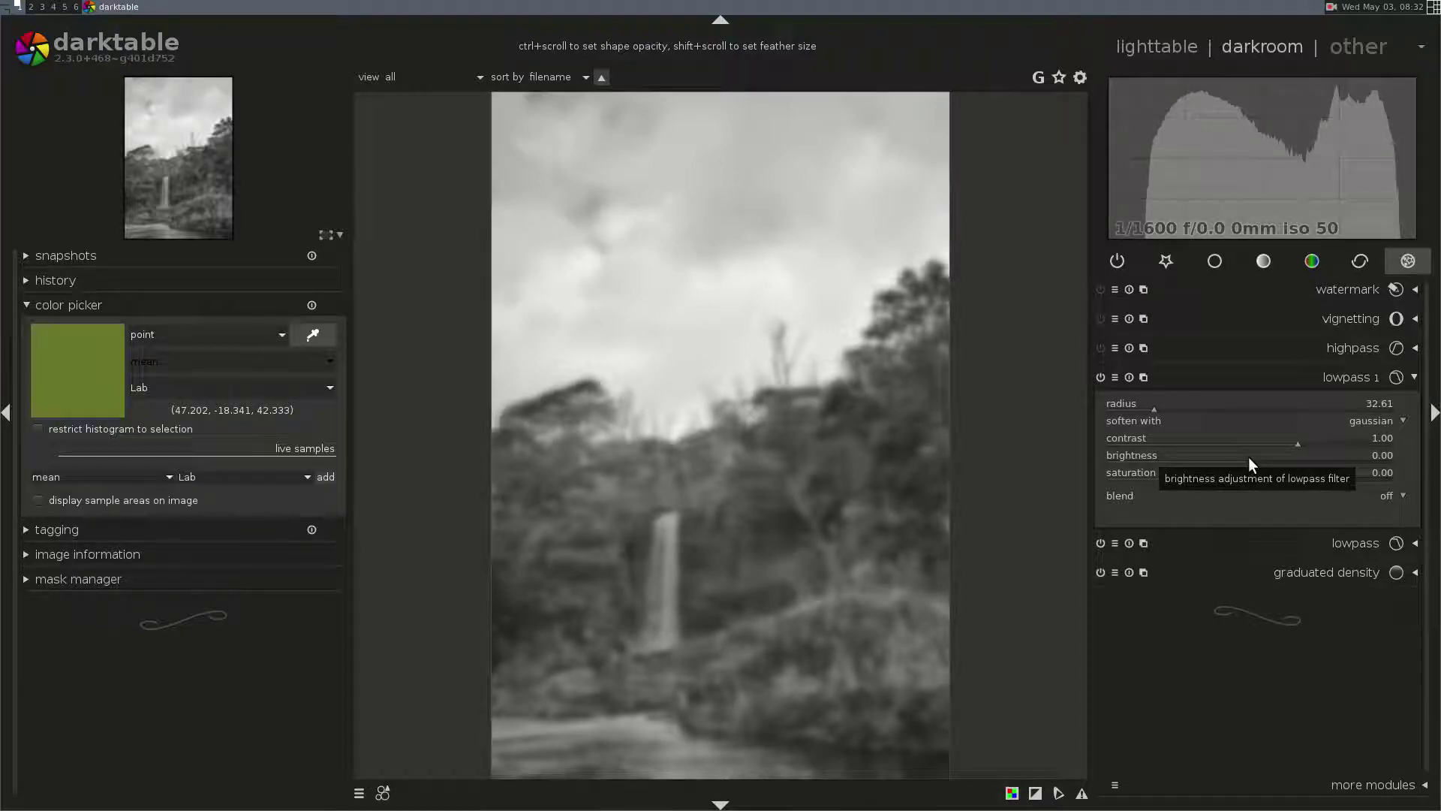
- Set the second lowpass instance's contrast to 1.34 and brightness to 0.18
{"action": "left_click_drag", "start_coordinate": [1249, 456], "coordinate": [1312, 442]}
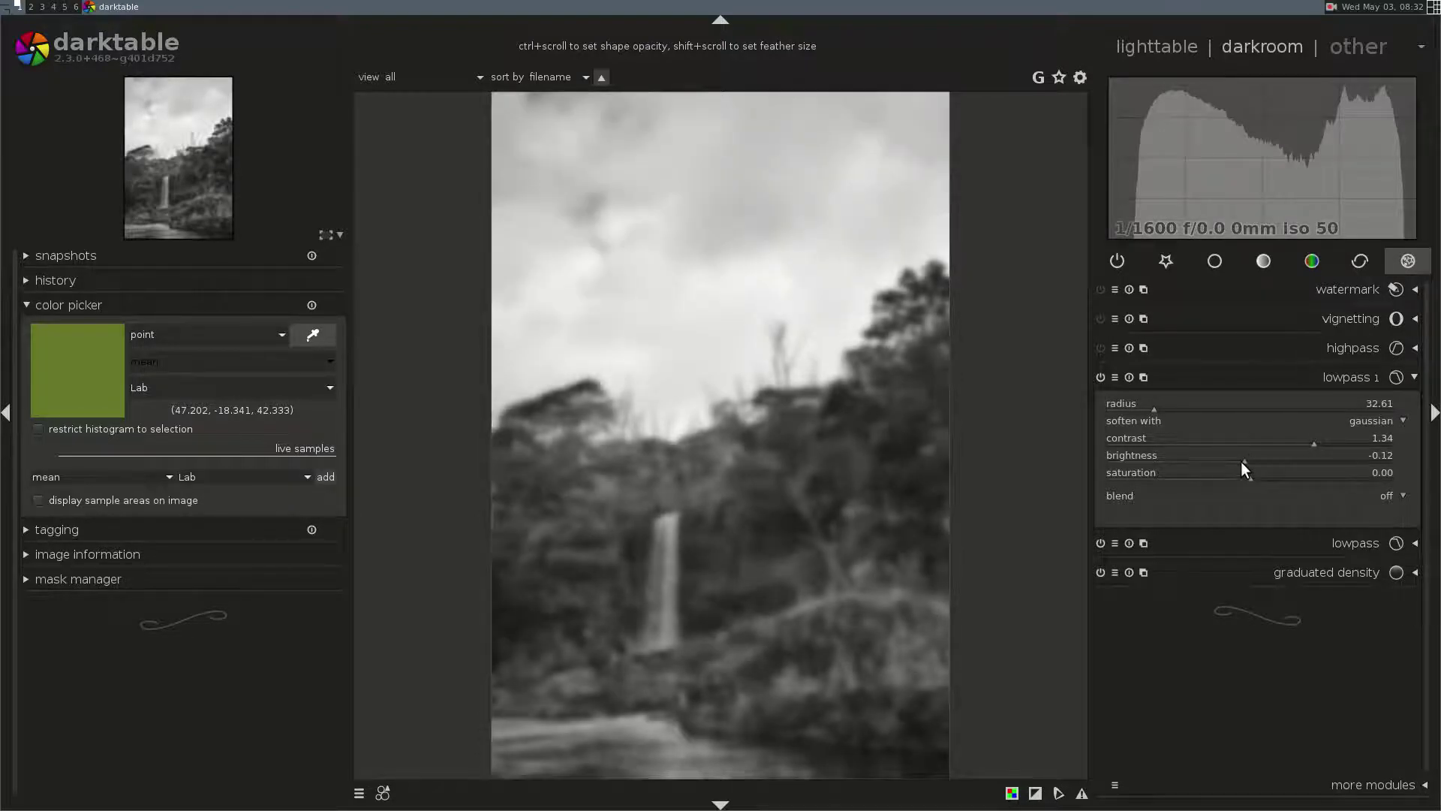
{"action": "left_click", "coordinate": [1243, 457]}
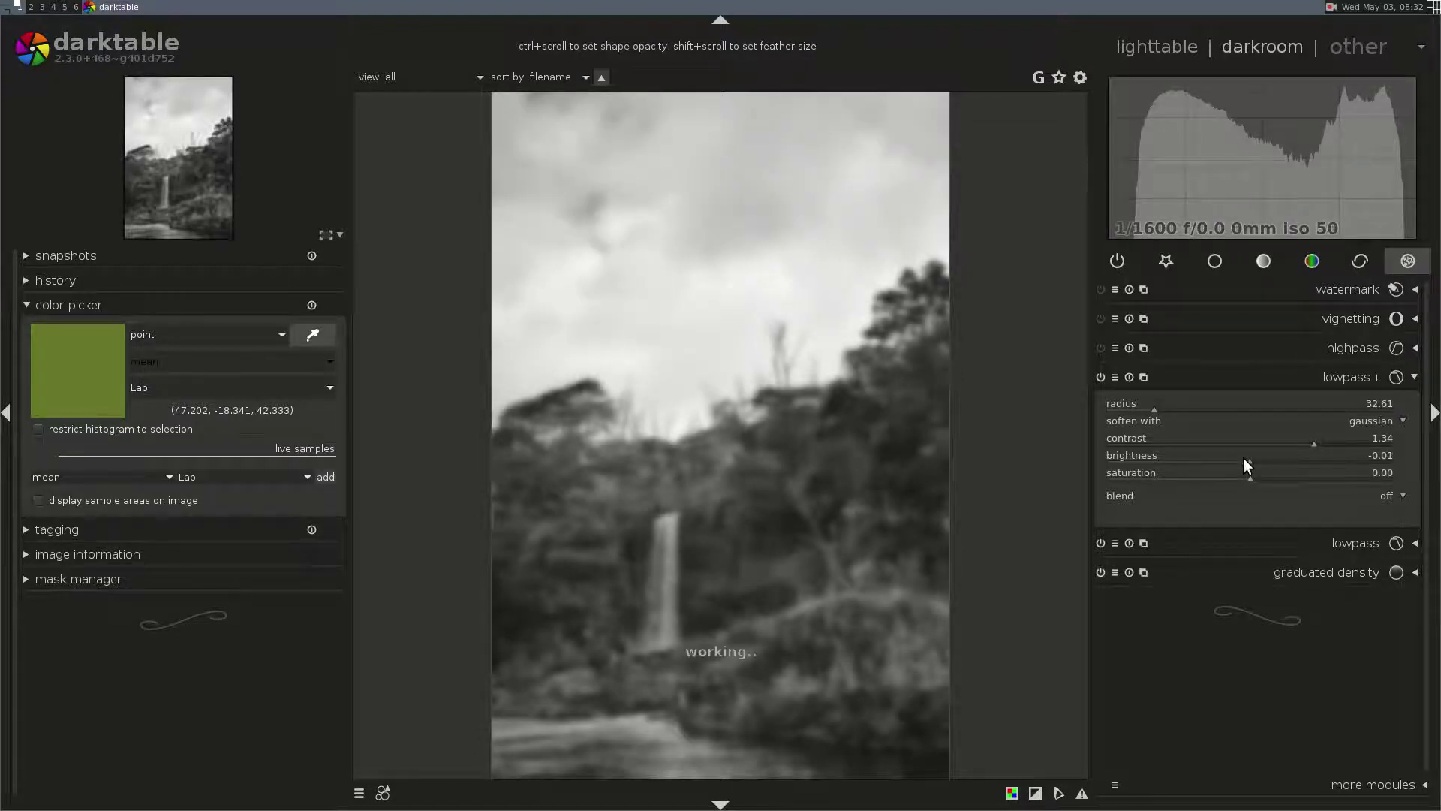
{"action": "scroll", "coordinate": [1242, 457], "scroll_direction": "up", "scroll_amount": 9}
{"action": "scroll", "coordinate": [1243, 457], "scroll_direction": "up", "scroll_amount": 7}
{"action": "scroll", "coordinate": [1242, 465], "scroll_direction": "up", "scroll_amount": 3}
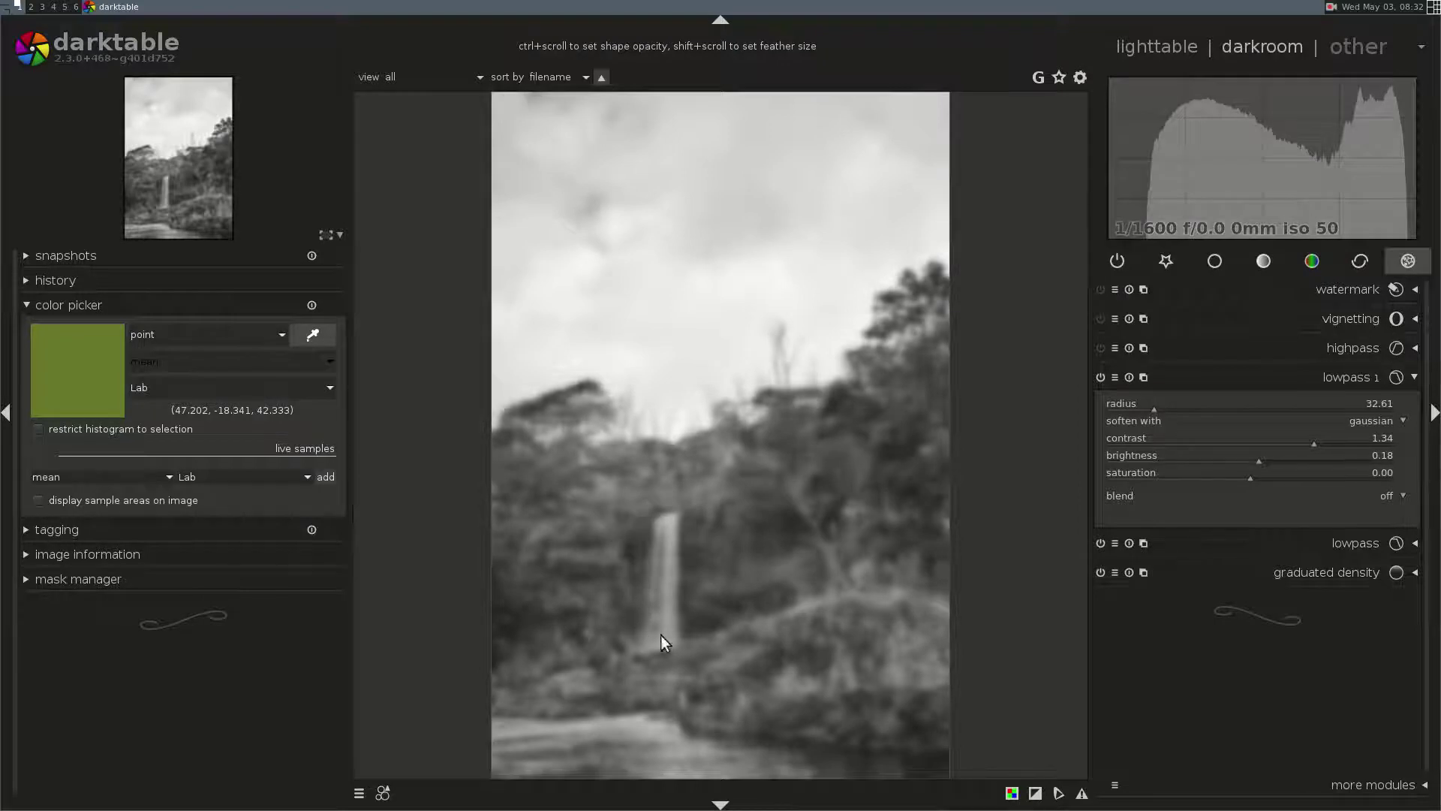
- Blend the second lowpass instance uniformly in softlight mode at 39% opacity
{"action": "left_click", "coordinate": [1383, 495]}
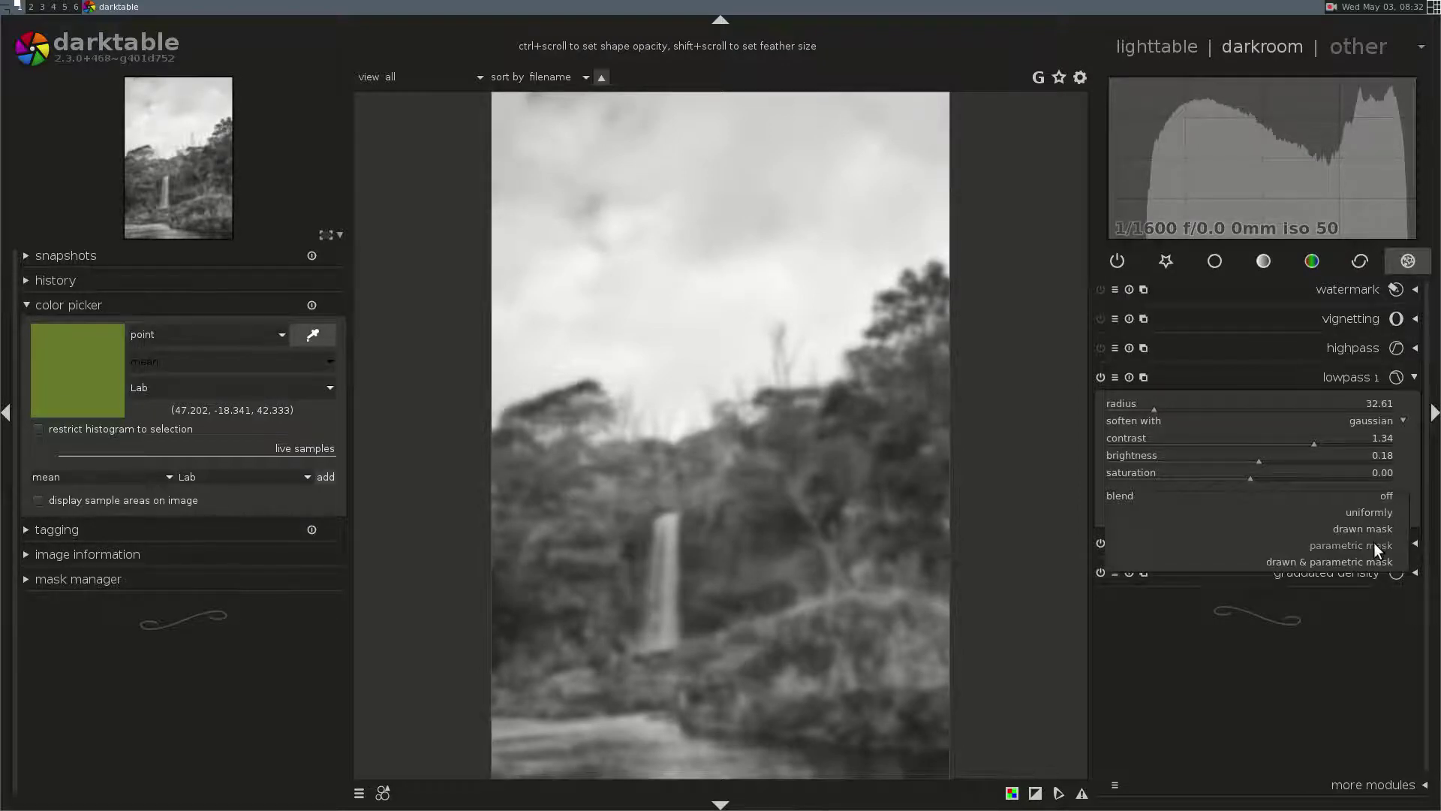
{"action": "left_click", "coordinate": [1377, 512]}
{"action": "left_click", "coordinate": [1377, 512]}
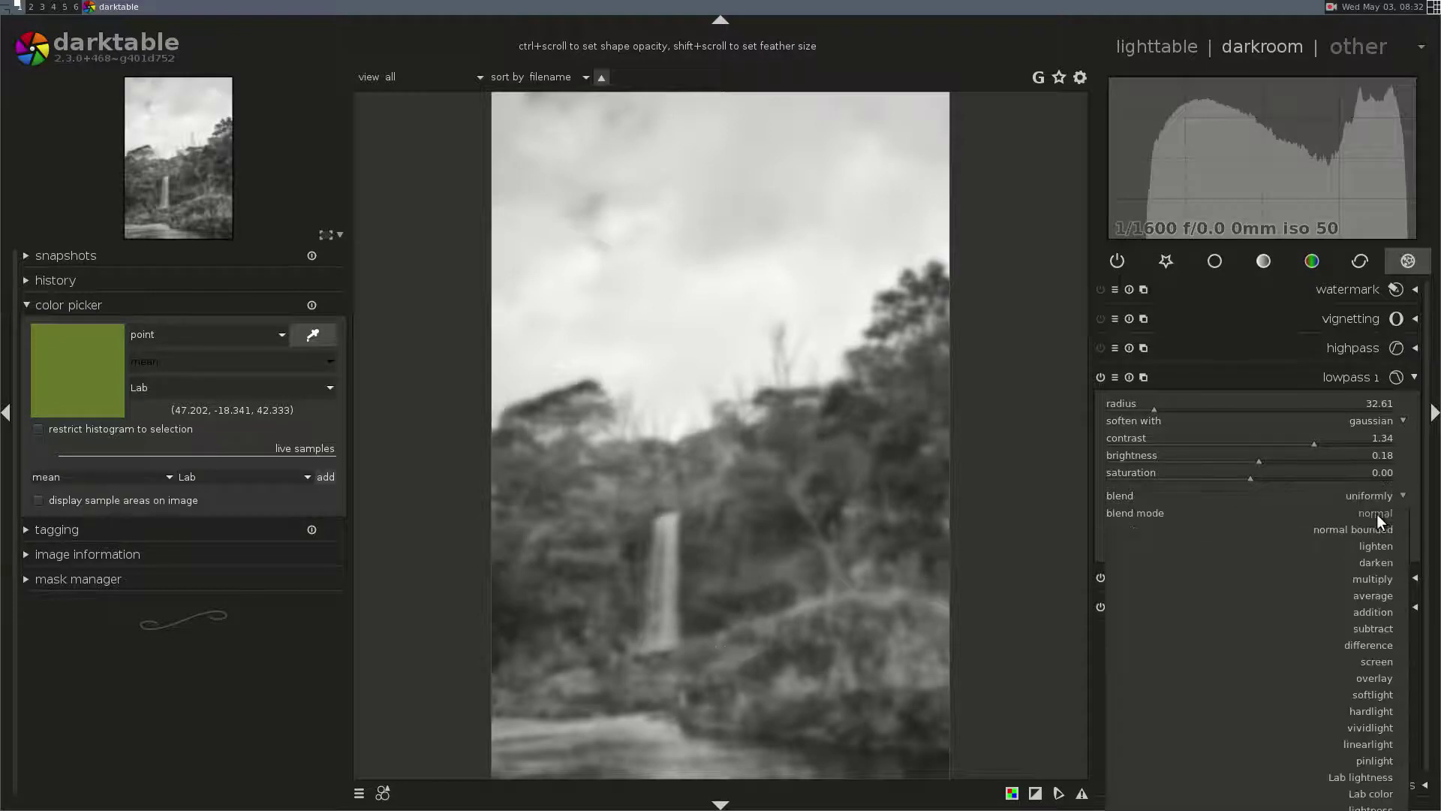
{"action": "left_click", "coordinate": [1386, 697]}
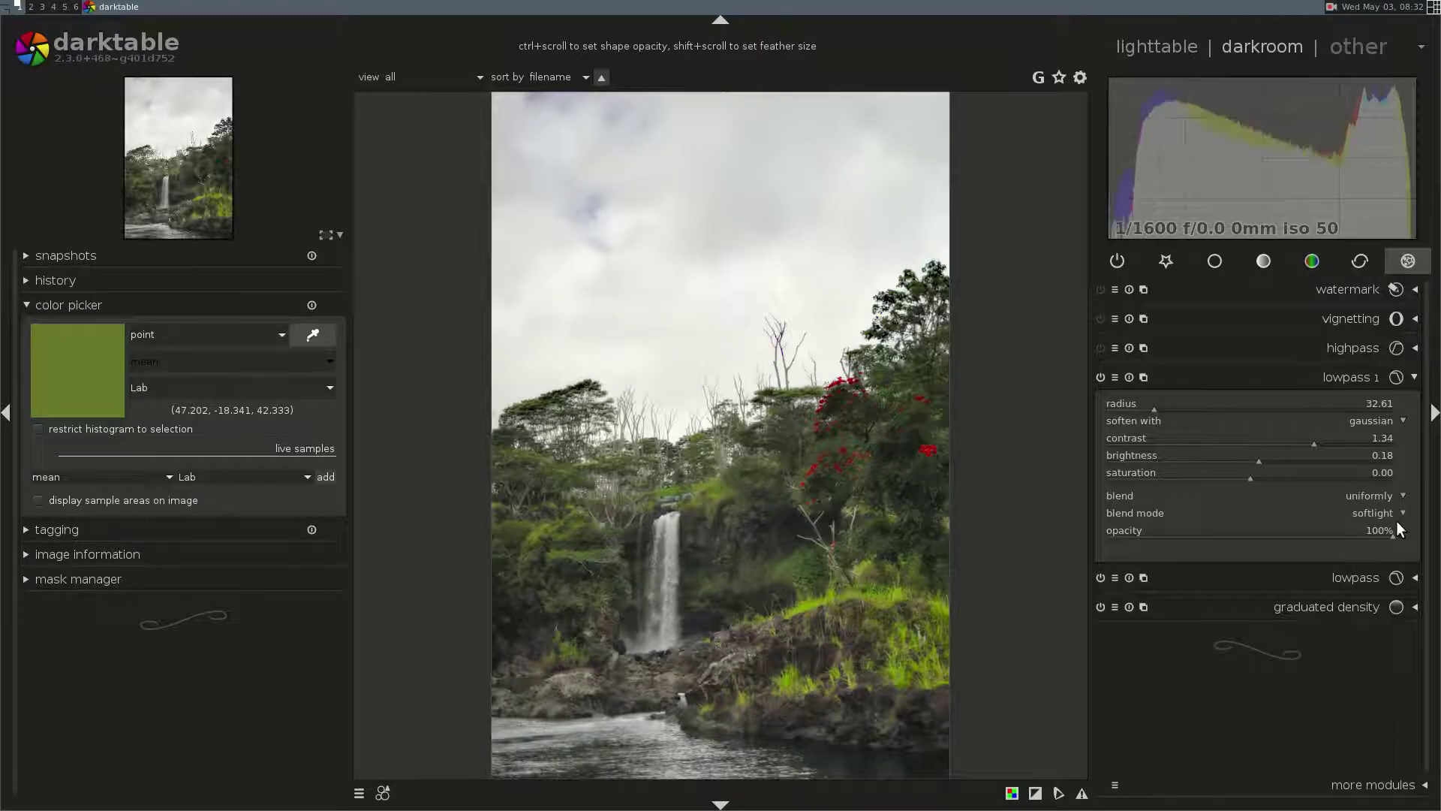
{"action": "left_click_drag", "start_coordinate": [1392, 532], "coordinate": [1075, 525]}
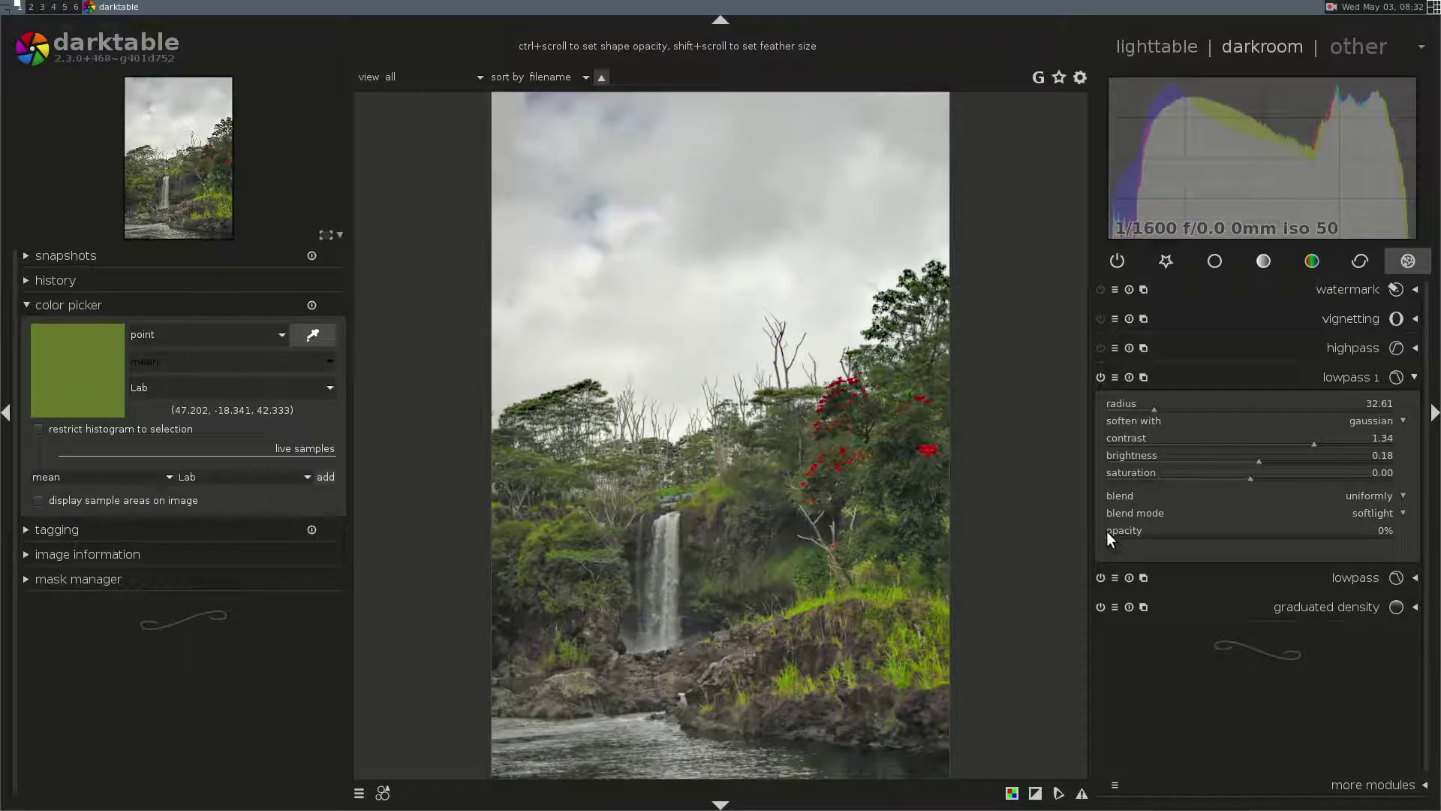
{"action": "left_click", "coordinate": [1156, 542]}
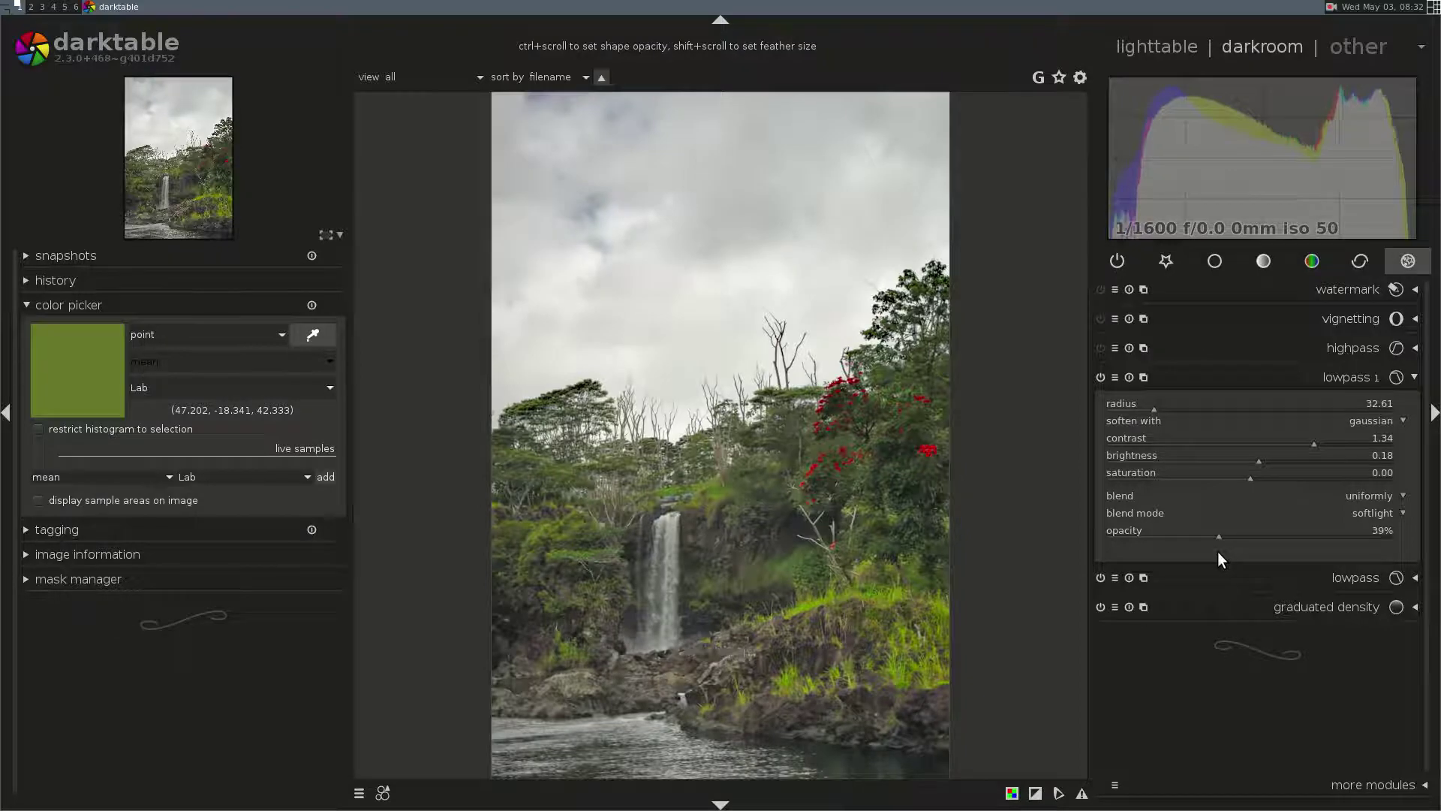
- Compare the photo with the second lowpass instance switched off and on
{"action": "left_click", "coordinate": [1099, 377]}
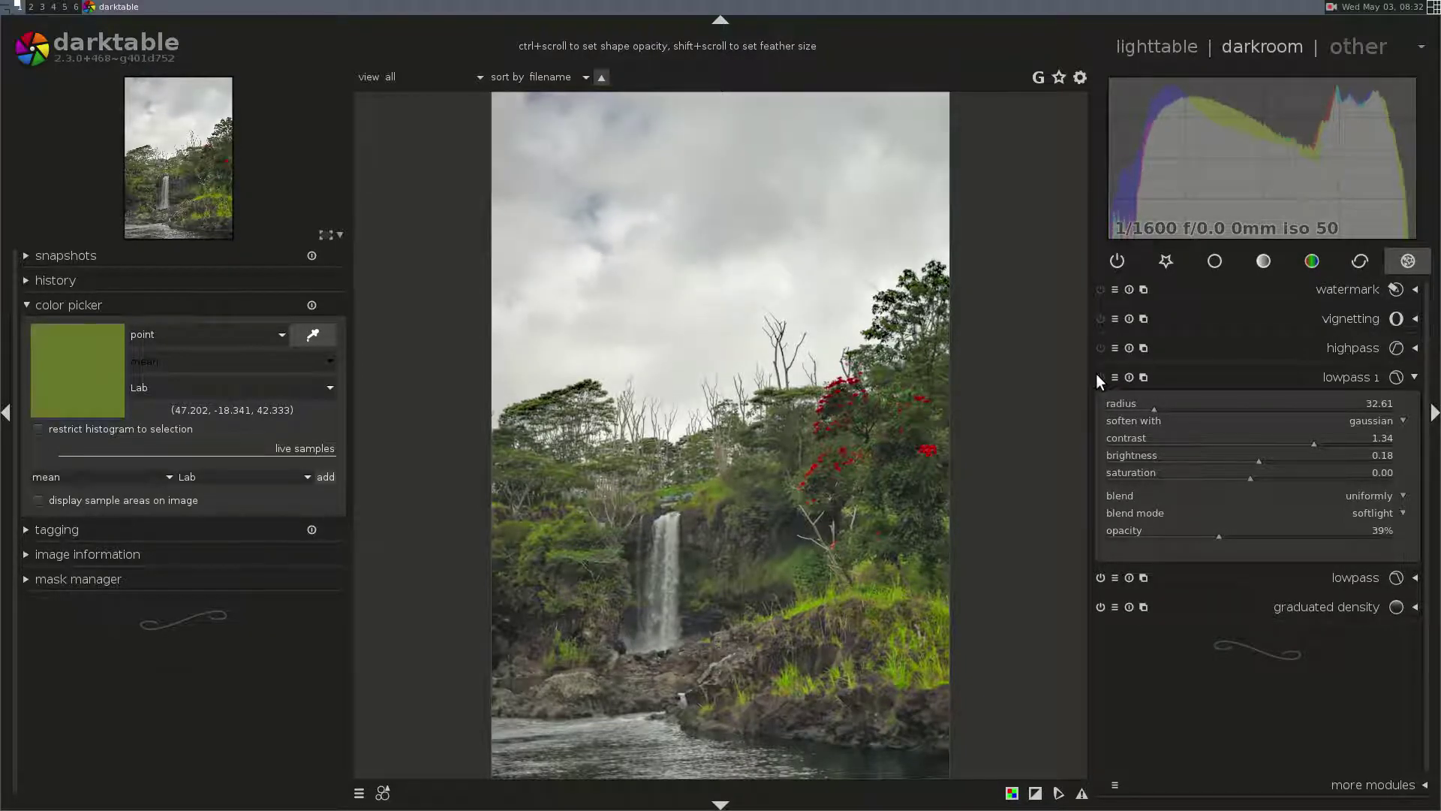
{"action": "left_click", "coordinate": [1099, 376]}
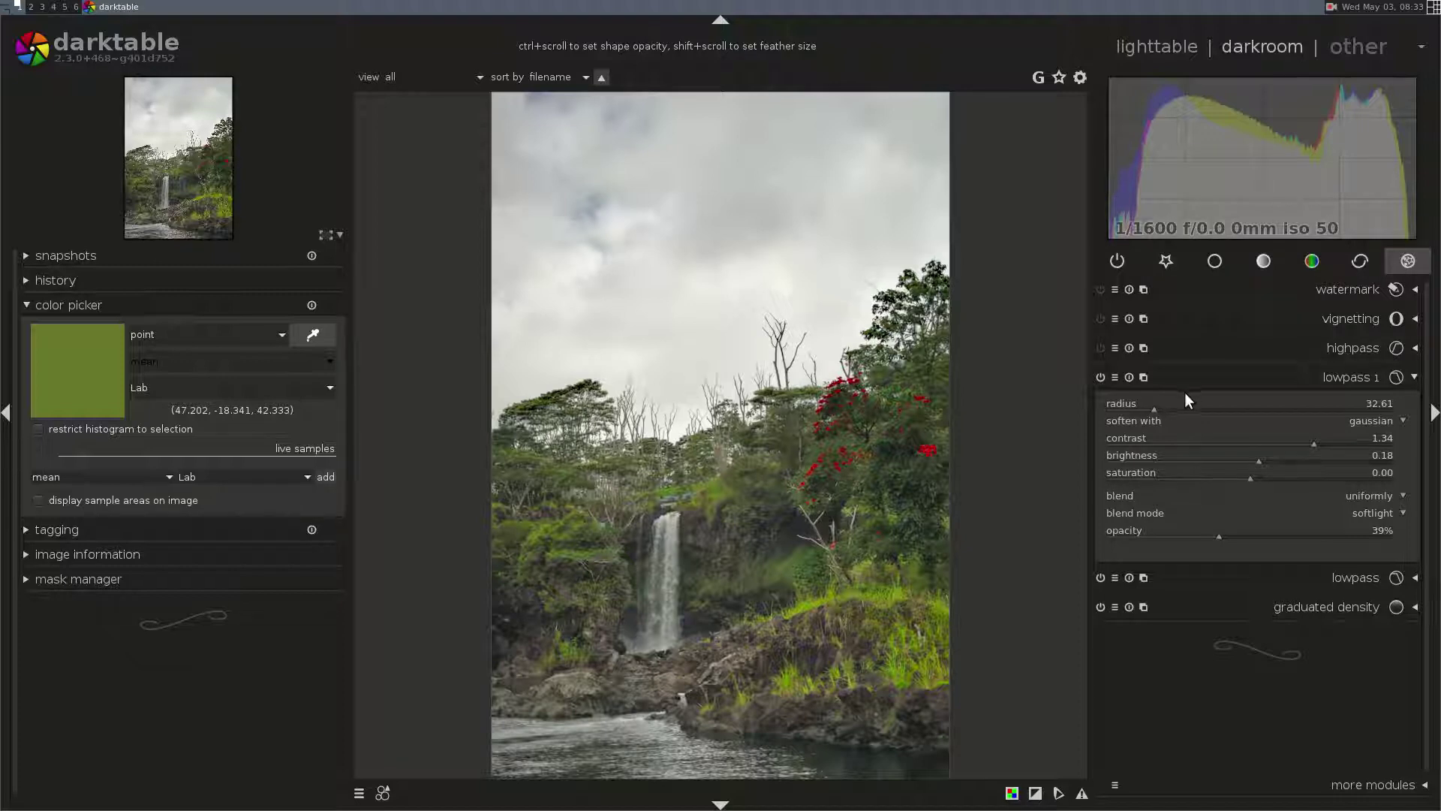
{"action": "left_click", "coordinate": [1101, 377]}
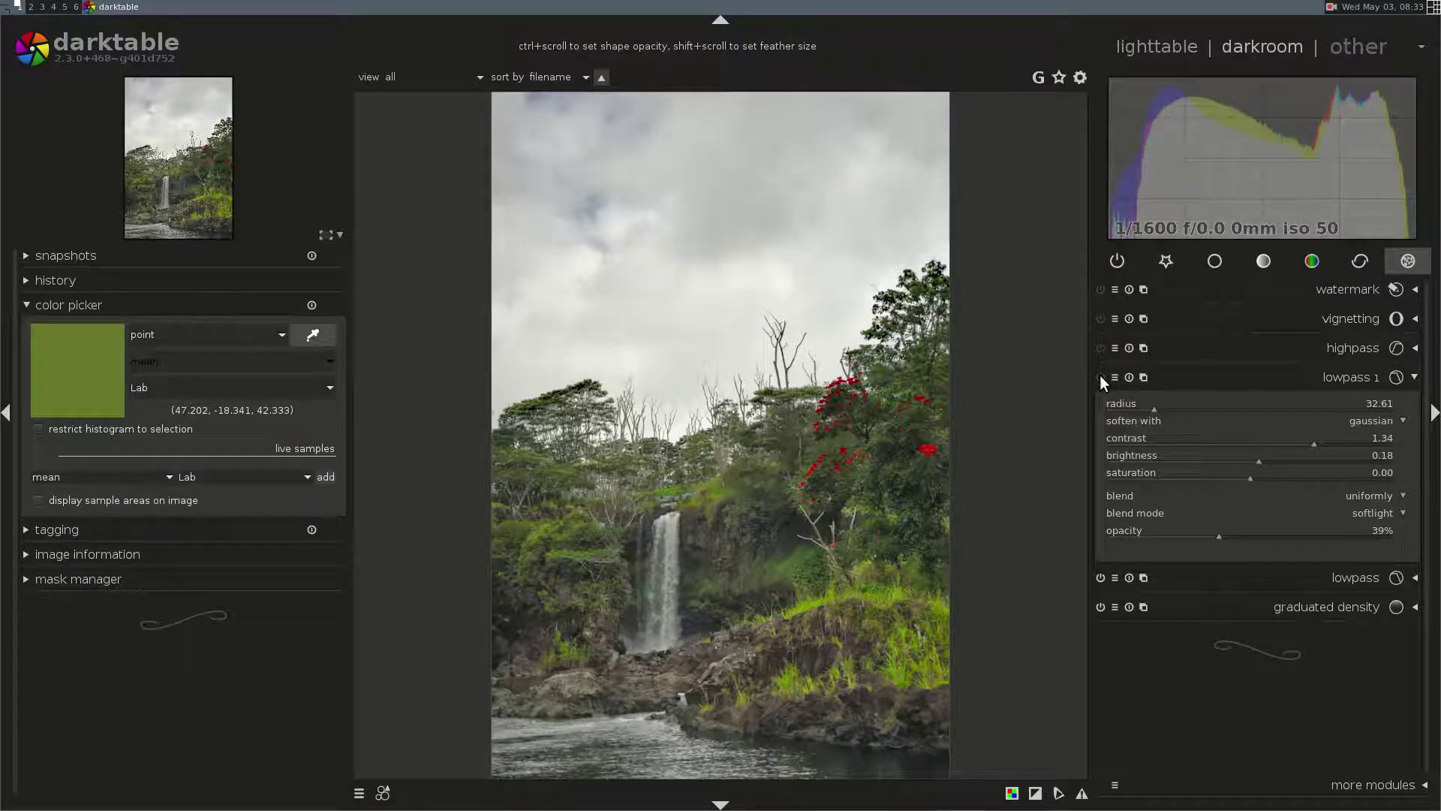
{"action": "left_click", "coordinate": [1100, 377]}
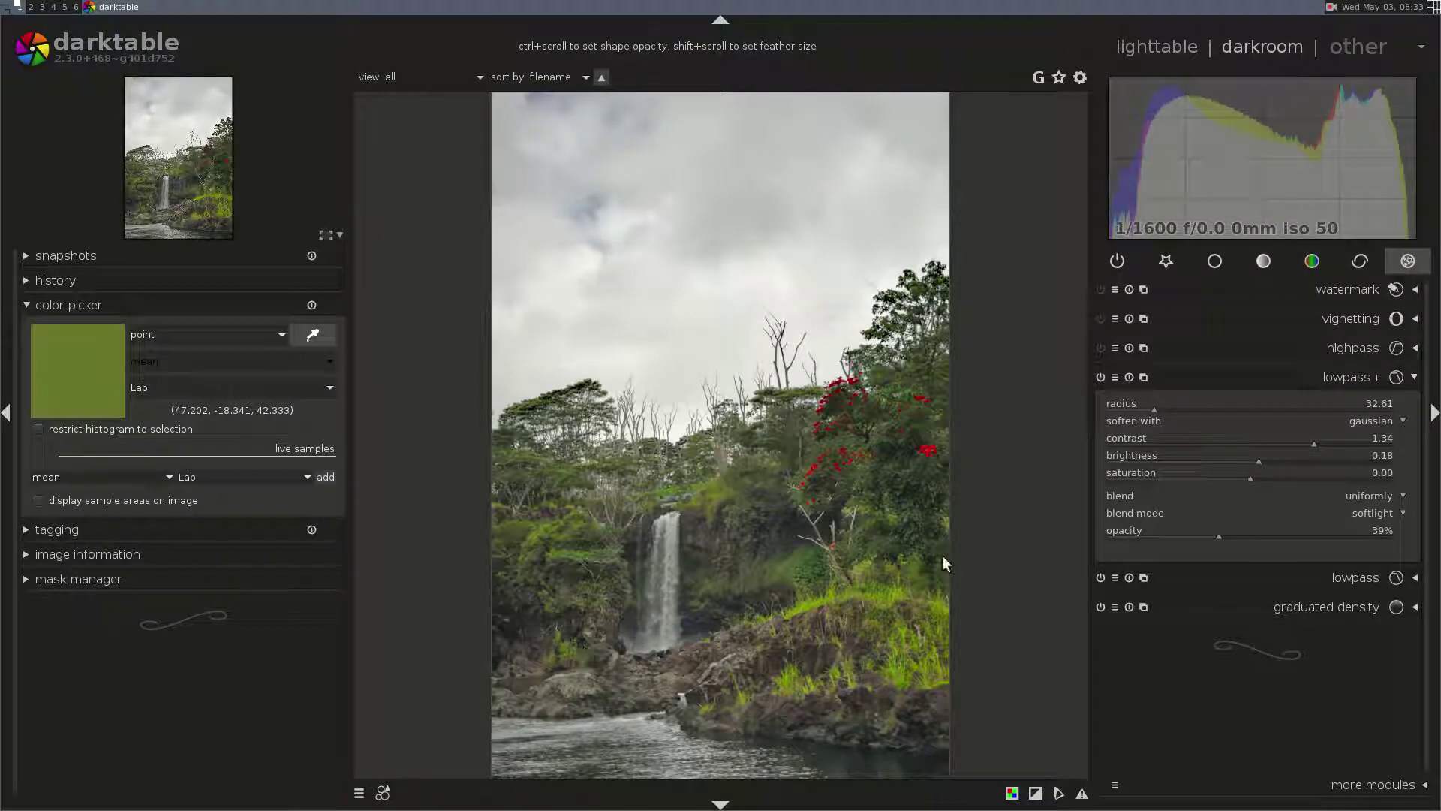
- Switch the second lowpass instance's blending to a drawn mask and place a gradient on the photo just above the waterfall
{"action": "left_click", "coordinate": [1379, 494]}
{"action": "left_click", "coordinate": [1380, 515]}
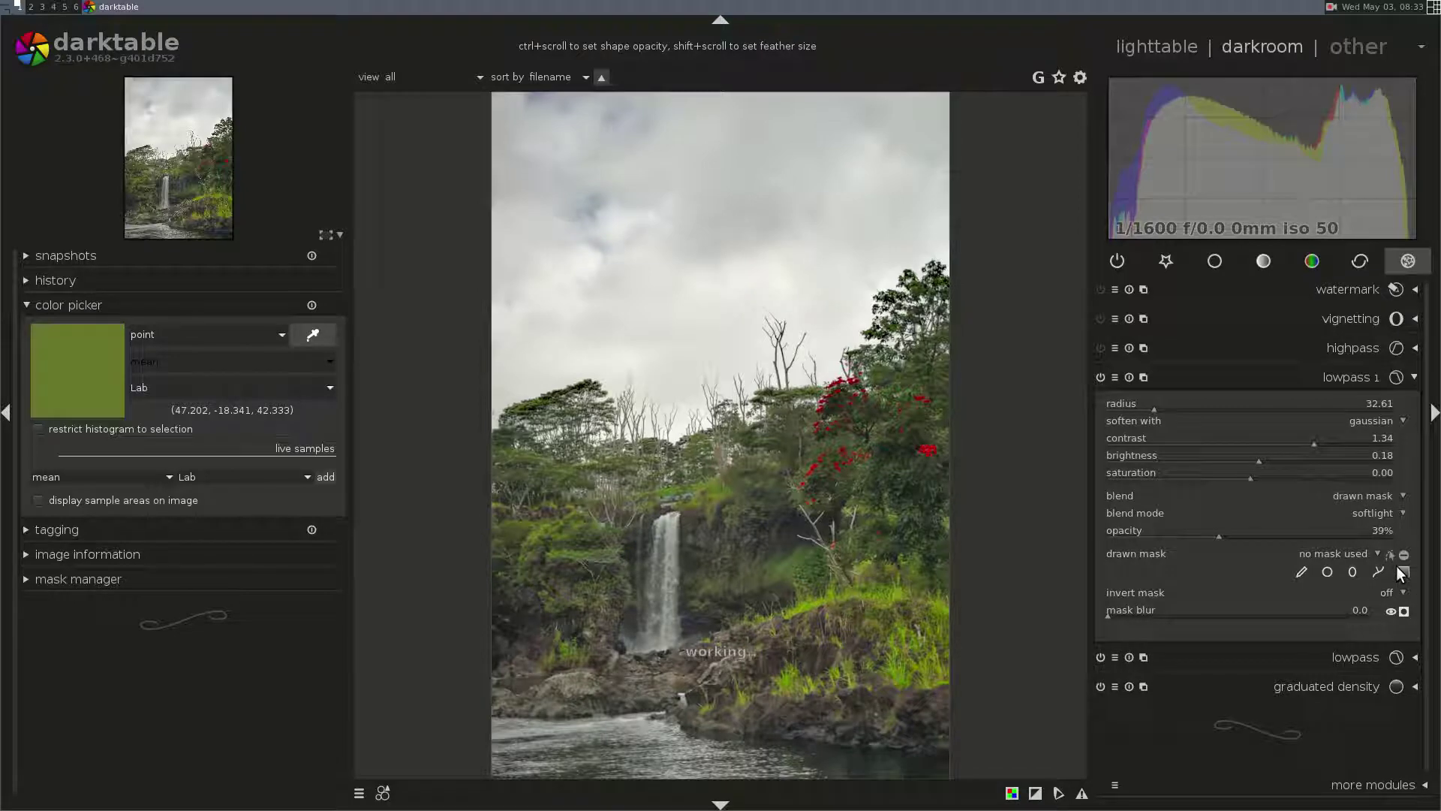
{"action": "left_click", "coordinate": [664, 434]}
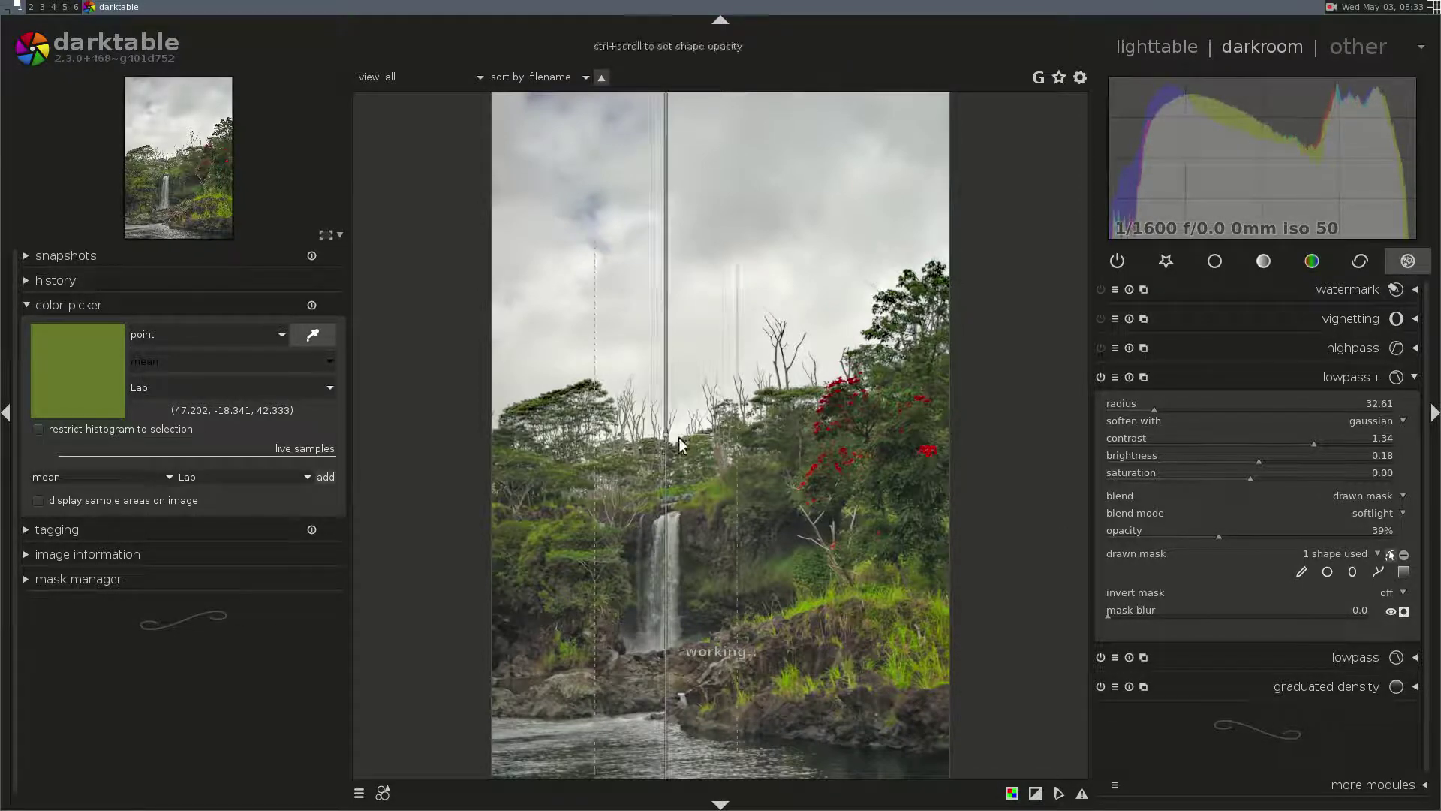
- With the mask displayed, rotate and shift the gradient to cover the foreground below the sloping treeline, and hide its outline and overlay
{"action": "left_click", "coordinate": [1402, 610]}
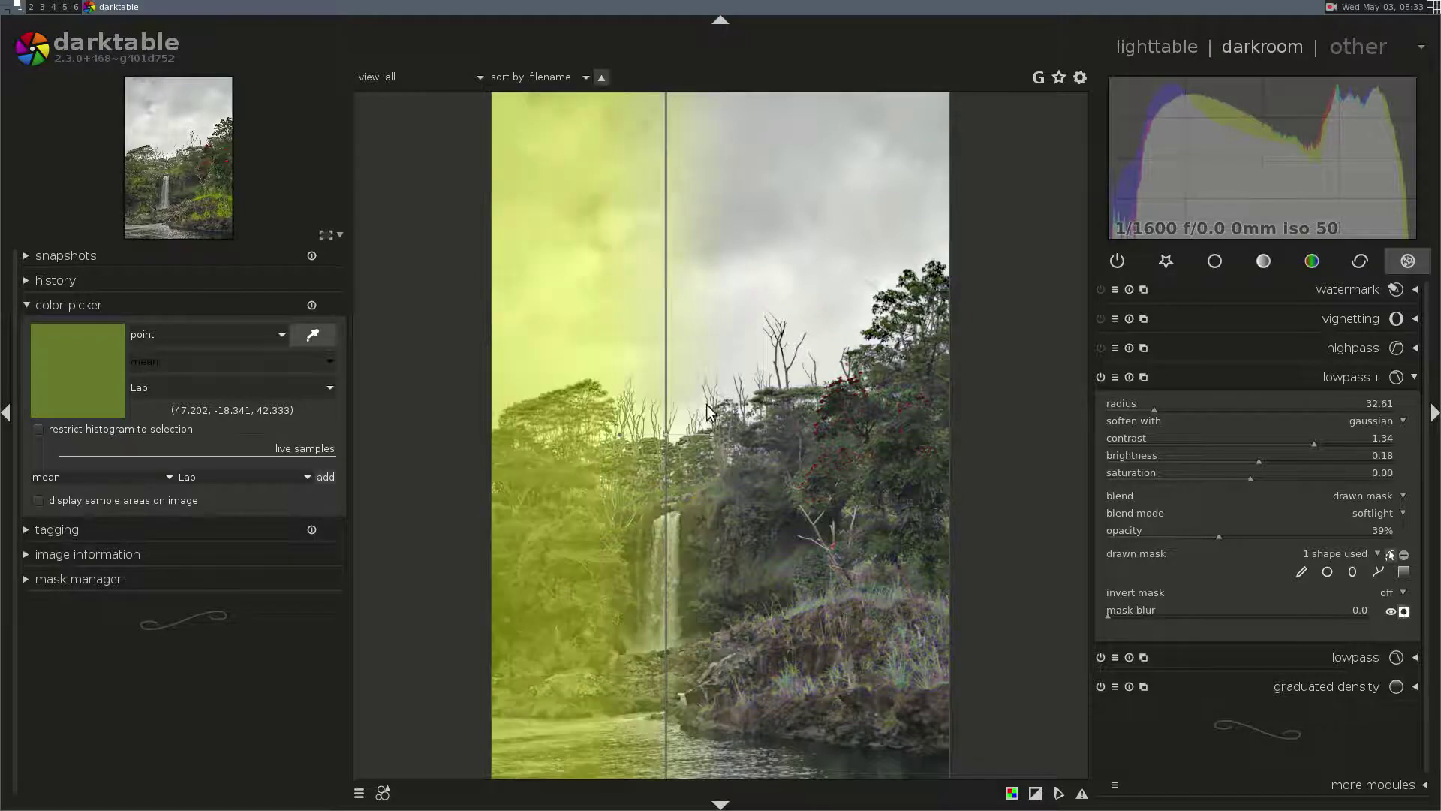
{"action": "left_click_drag", "start_coordinate": [709, 431], "coordinate": [629, 345]}
{"action": "left_click_drag", "start_coordinate": [764, 403], "coordinate": [759, 439]}
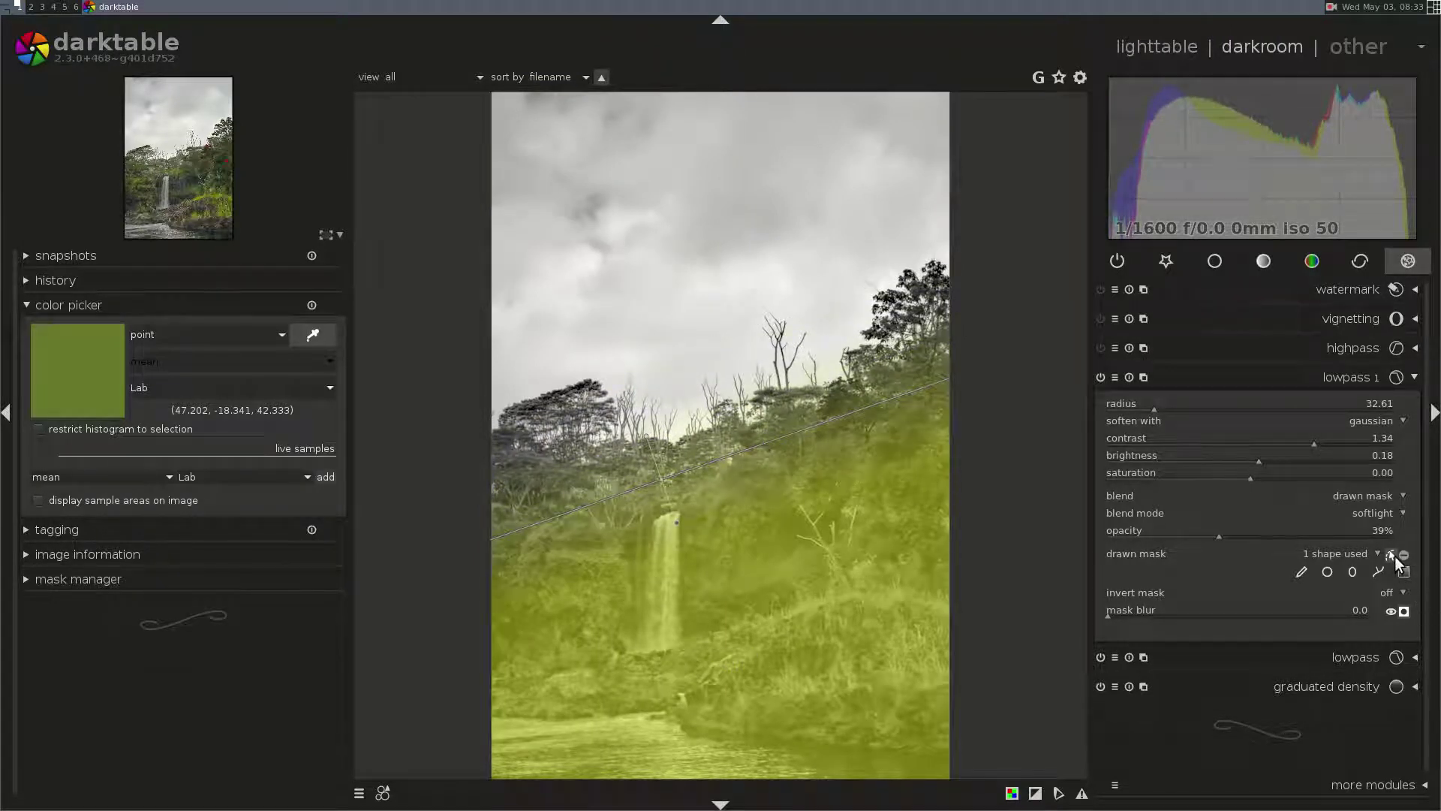
{"action": "left_click", "coordinate": [1388, 553]}
{"action": "left_click", "coordinate": [1403, 611]}
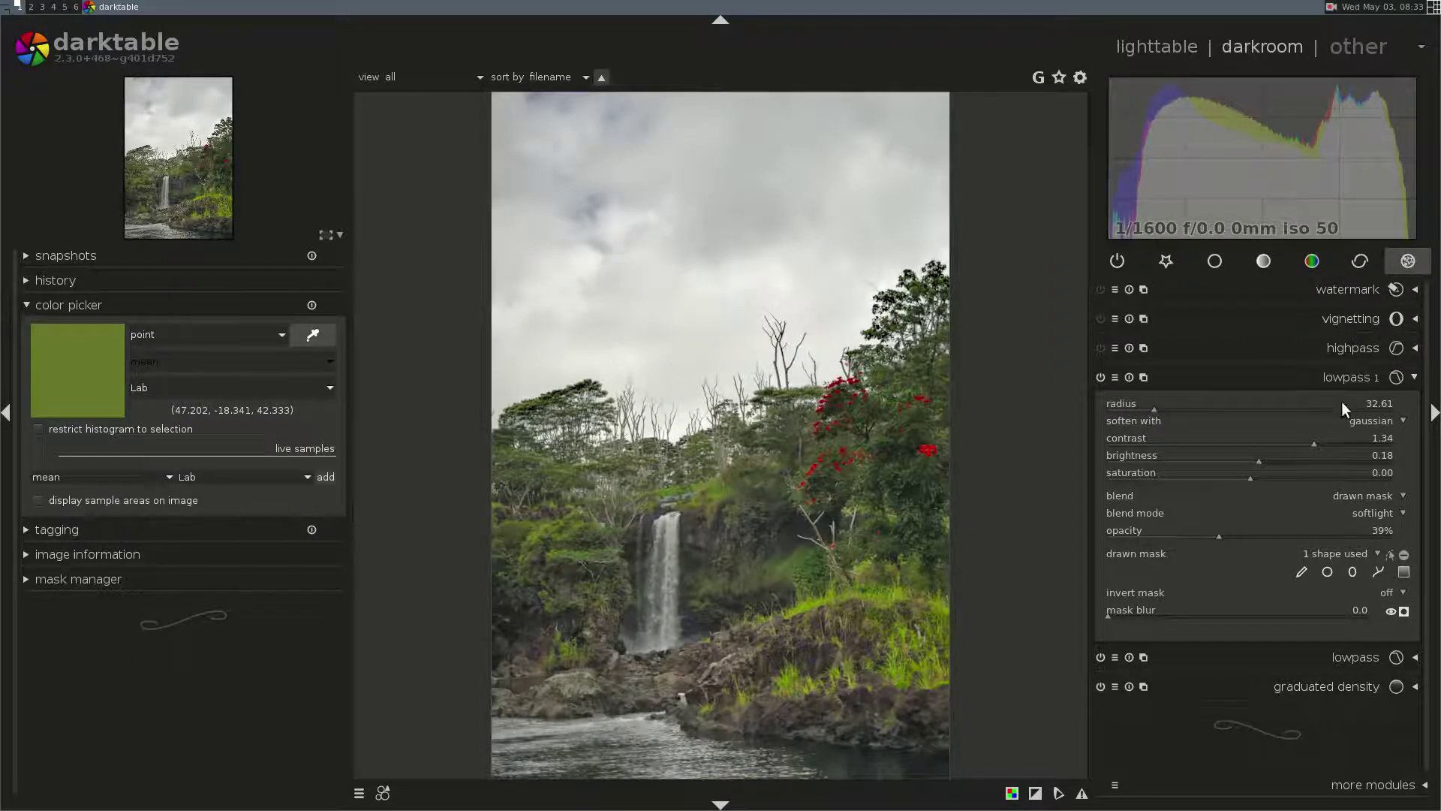
{"action": "left_click", "coordinate": [1335, 378]}
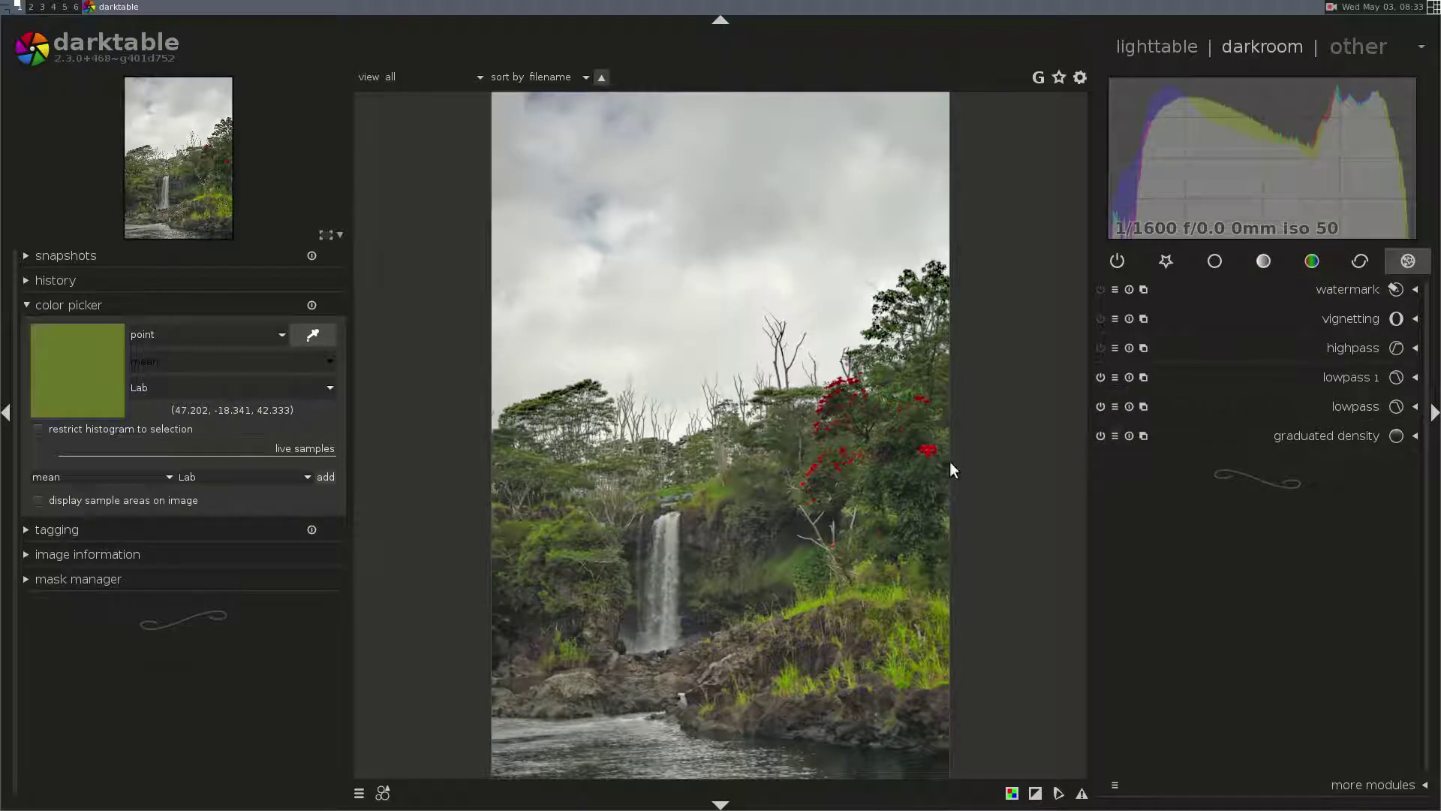
- Duplicate the second lowpass instance and set the copy's radius to 19.63 and opacity to 45%
{"action": "scroll", "coordinate": [707, 689], "scroll_direction": "up", "scroll_amount": 1}
{"action": "scroll", "coordinate": [707, 689], "scroll_direction": "down", "scroll_amount": 1}
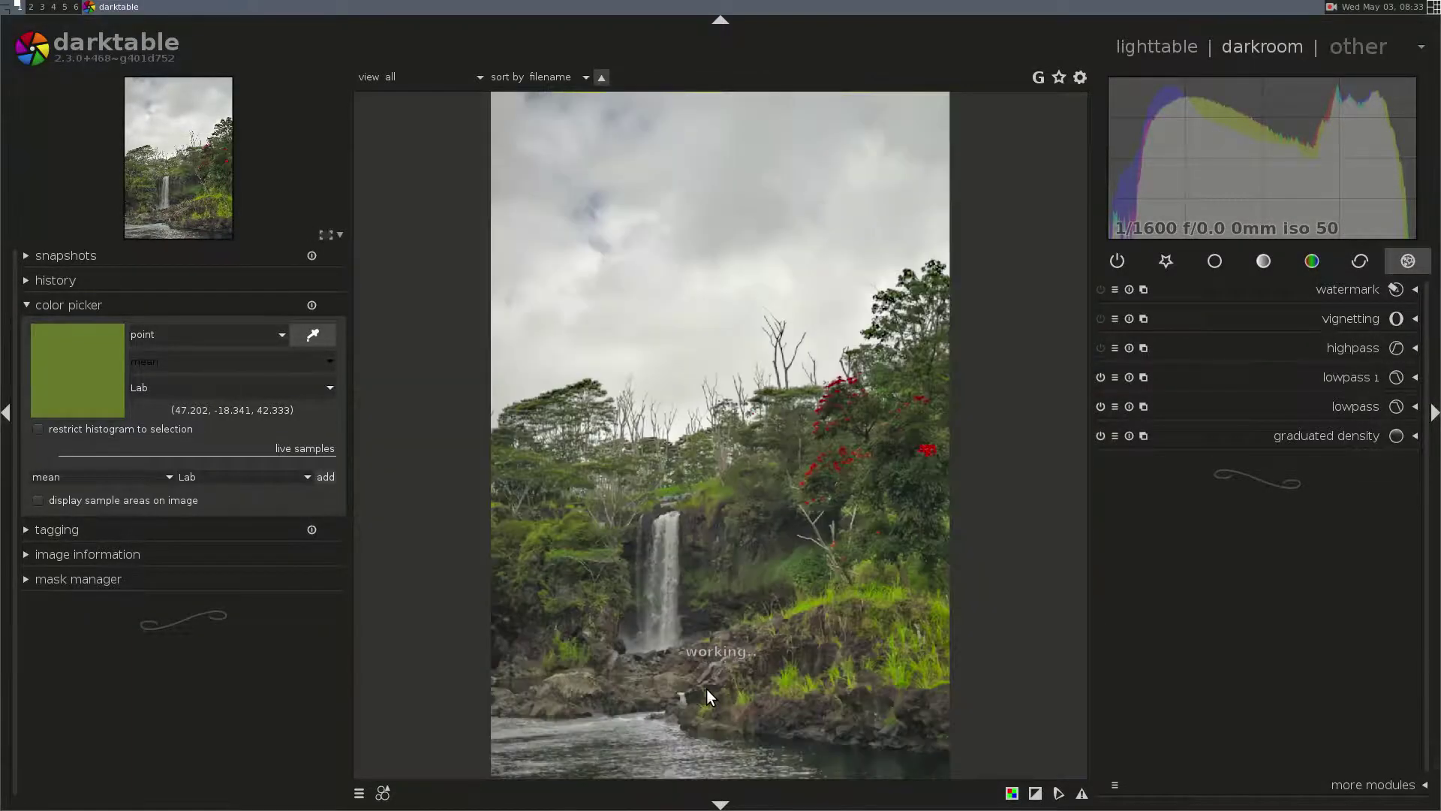
{"action": "scroll", "coordinate": [707, 689], "scroll_direction": "up", "scroll_amount": 1}
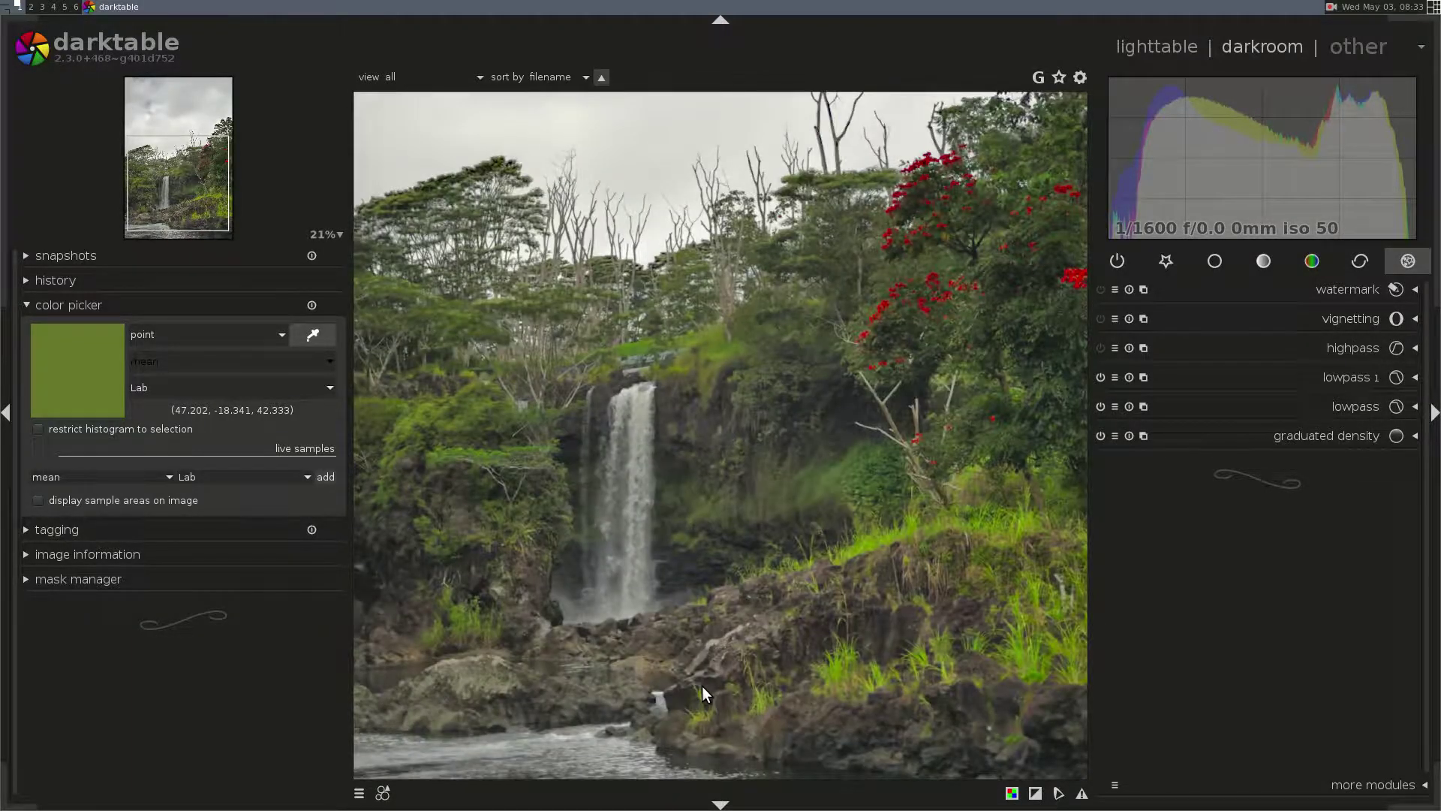
{"action": "left_click", "coordinate": [1144, 376]}
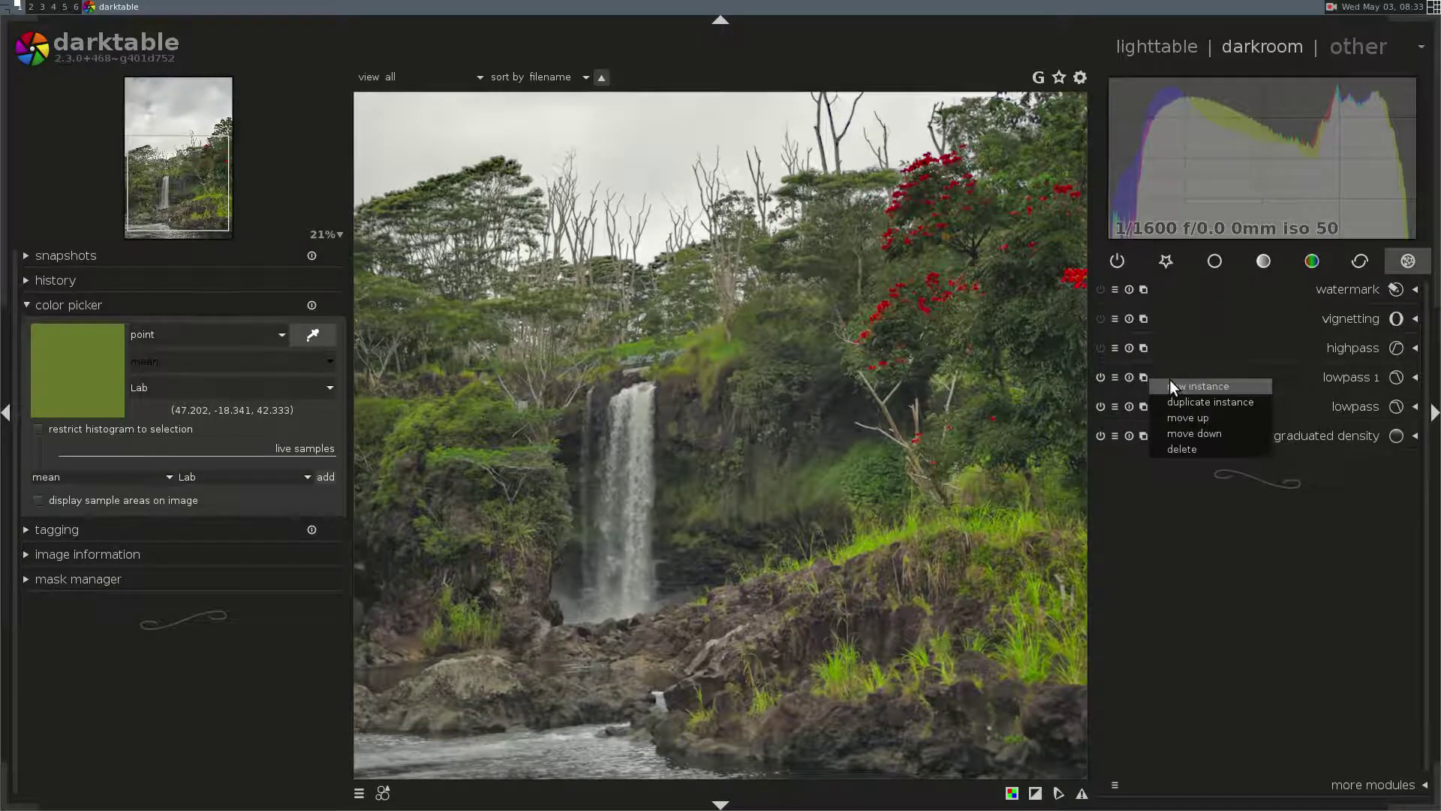
{"action": "left_click", "coordinate": [1190, 401]}
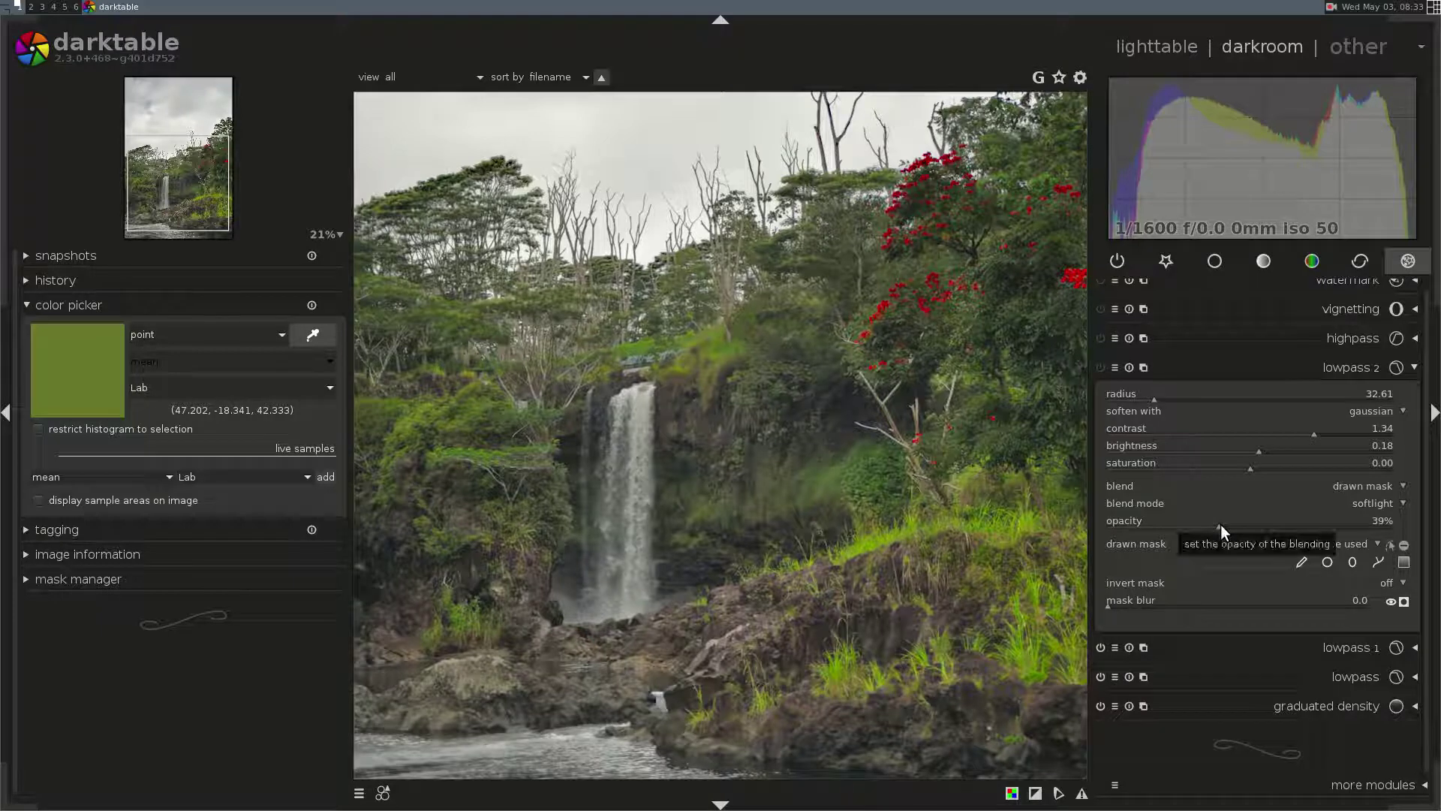
{"action": "left_click_drag", "start_coordinate": [1220, 524], "coordinate": [1394, 525]}
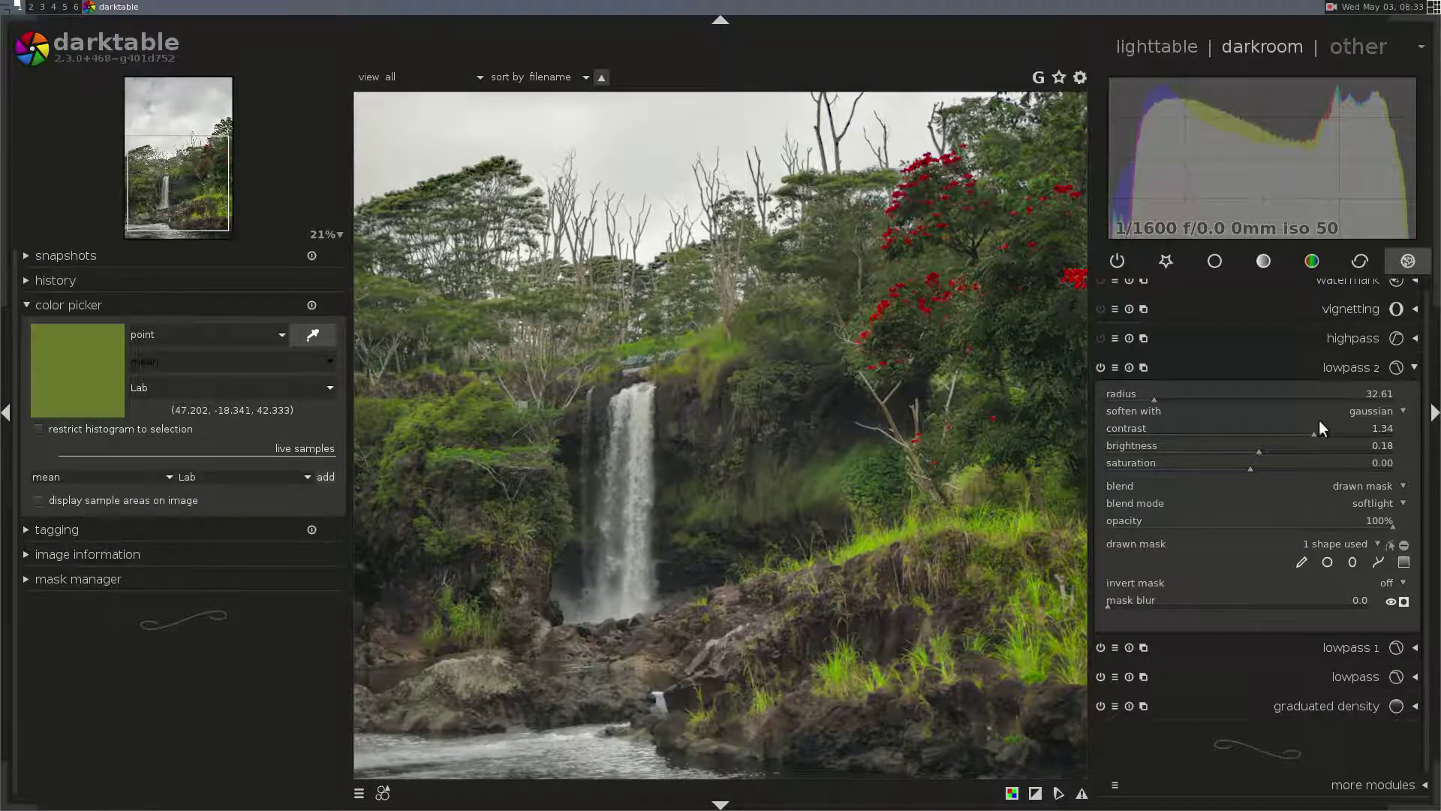
{"action": "left_click_drag", "start_coordinate": [1152, 398], "coordinate": [1134, 395]}
{"action": "left_click_drag", "start_coordinate": [1390, 523], "coordinate": [1235, 519]}
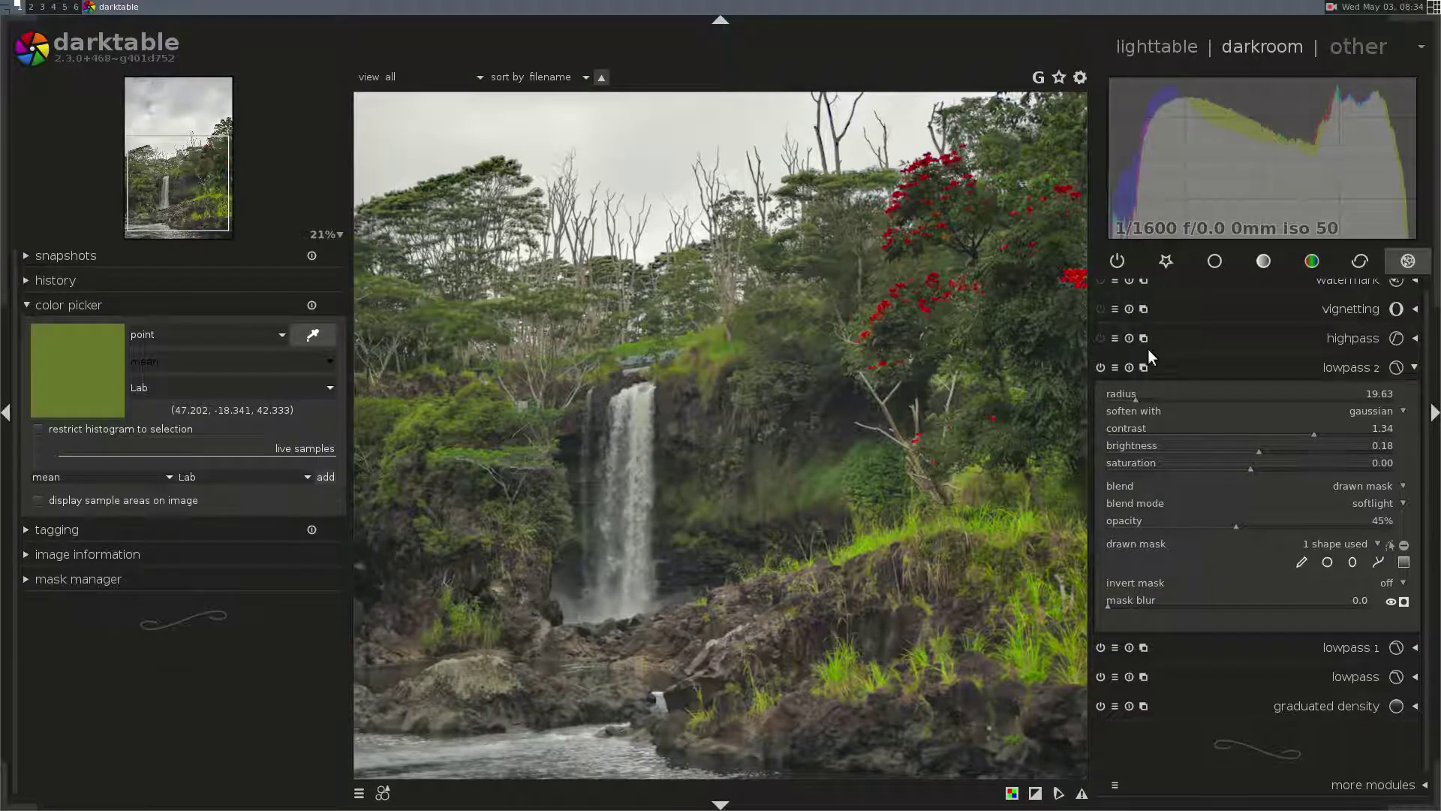
- Inspect the foliage beside the waterfall at 100% and preview the area covered by the duplicated lowpass instance's mask
{"action": "middle_click", "coordinate": [745, 398]}
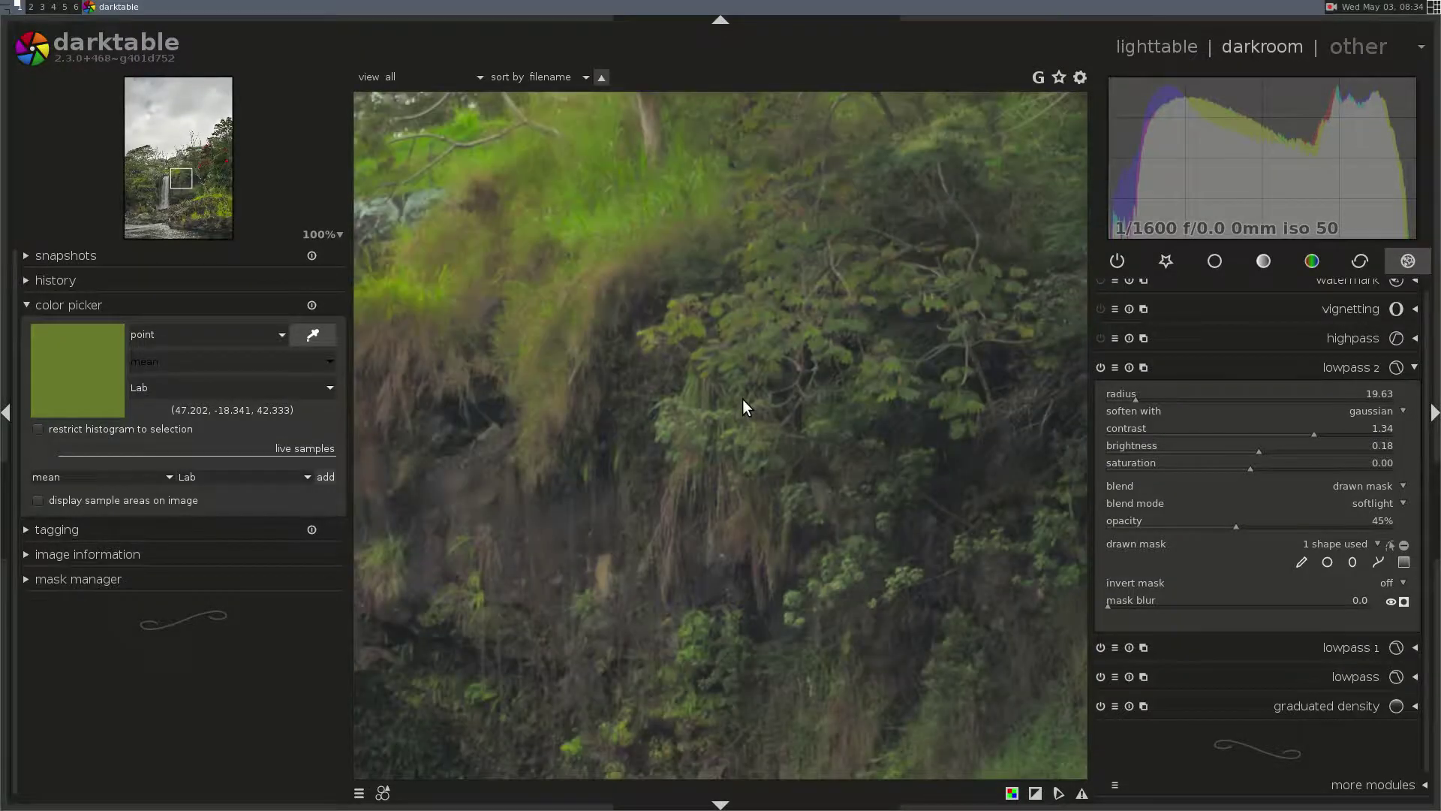
{"action": "middle_click", "coordinate": [743, 400]}
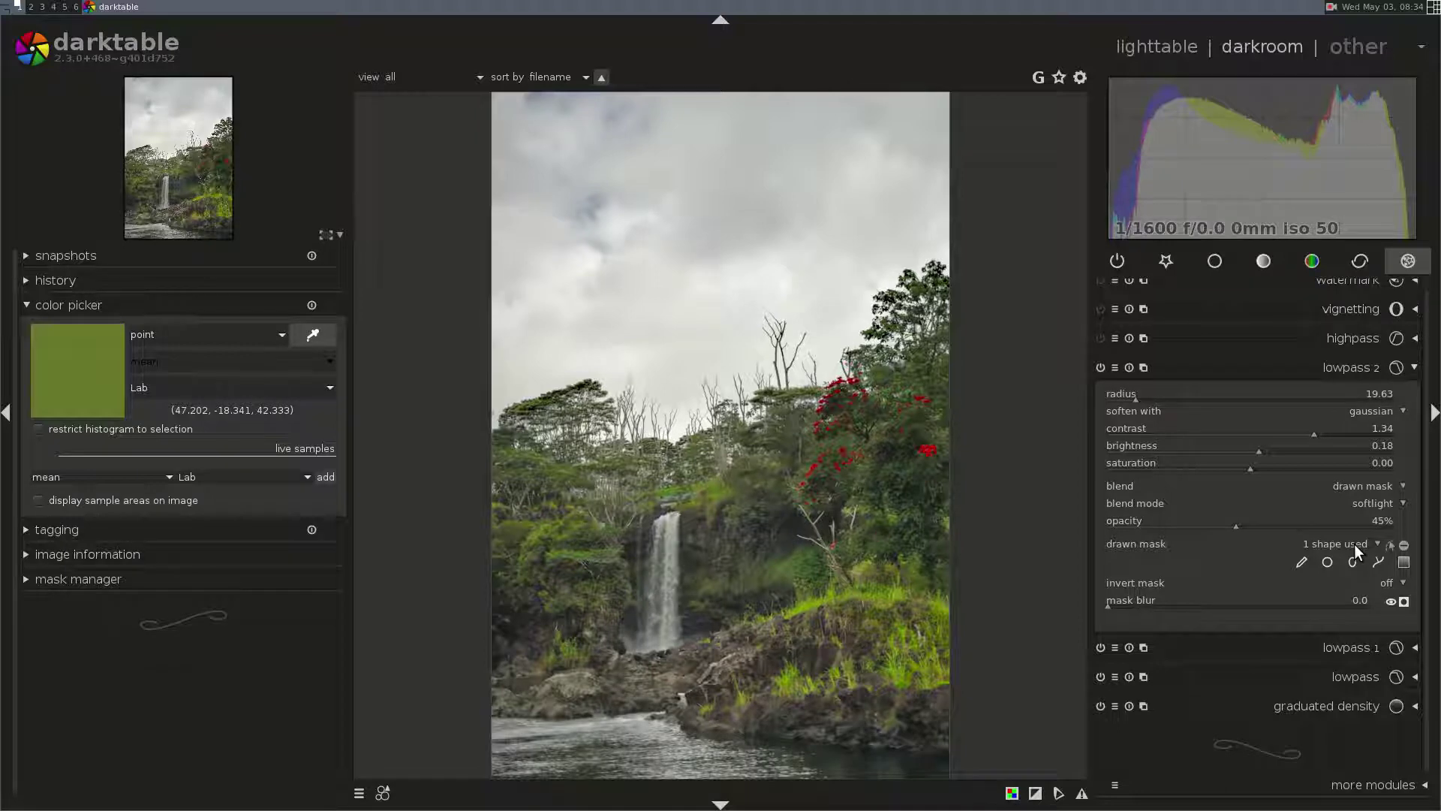
{"action": "left_click", "coordinate": [1404, 602]}
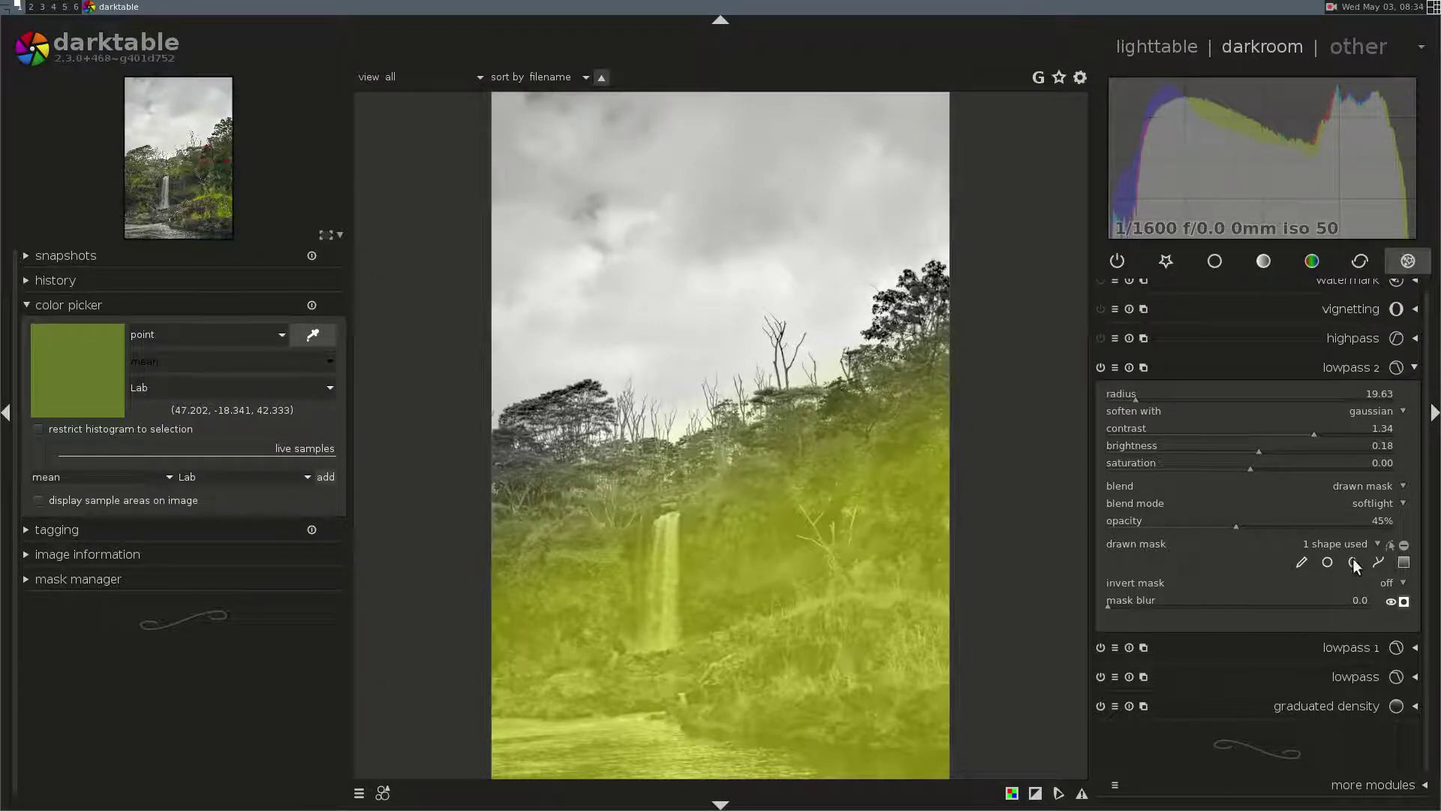
{"action": "left_click", "coordinate": [1403, 602]}
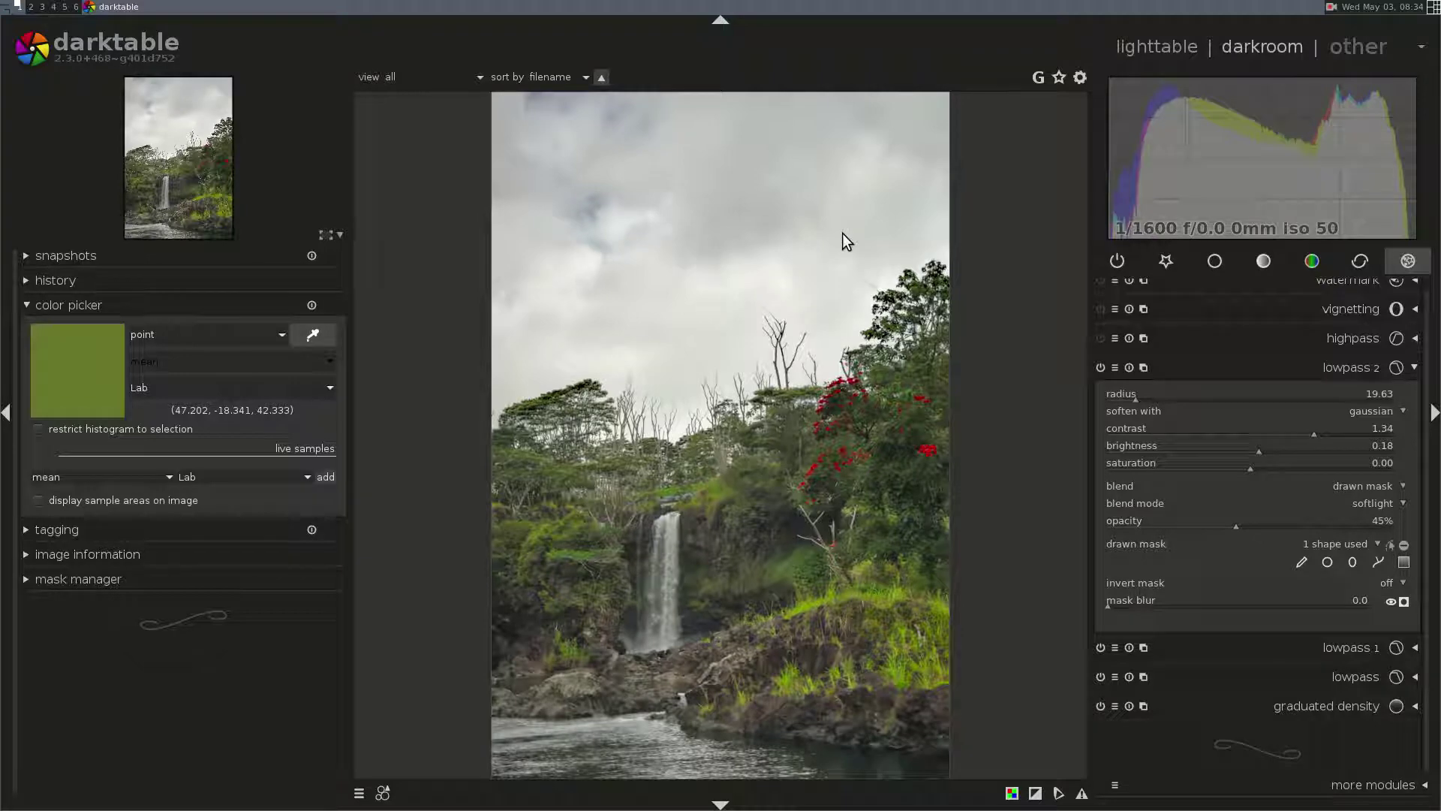
{"action": "left_click", "coordinate": [1330, 365]}
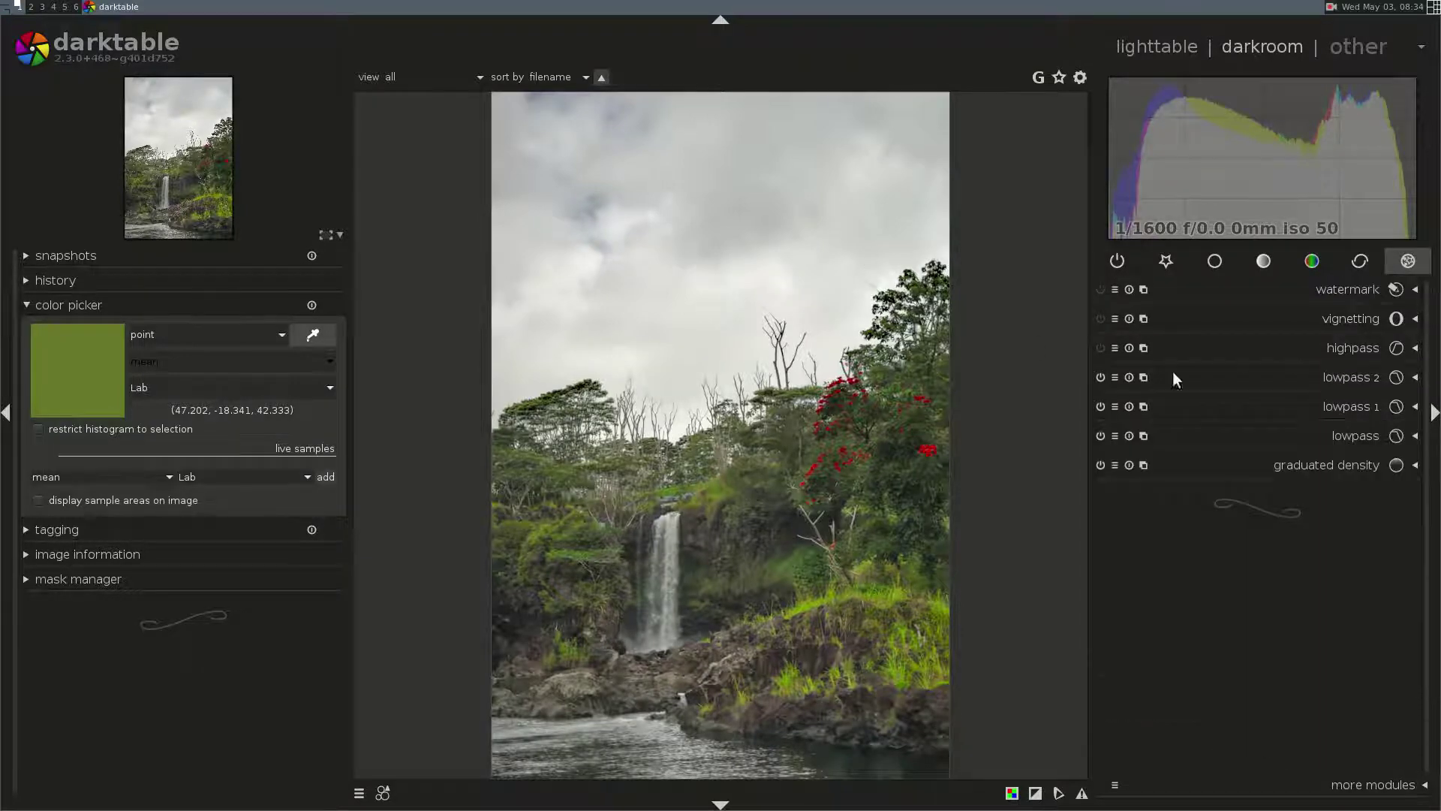
- Create a new lowpass instance with saturation 0 and a radius of 19.88
{"action": "left_click", "coordinate": [1143, 371]}
{"action": "left_click", "coordinate": [1192, 380]}
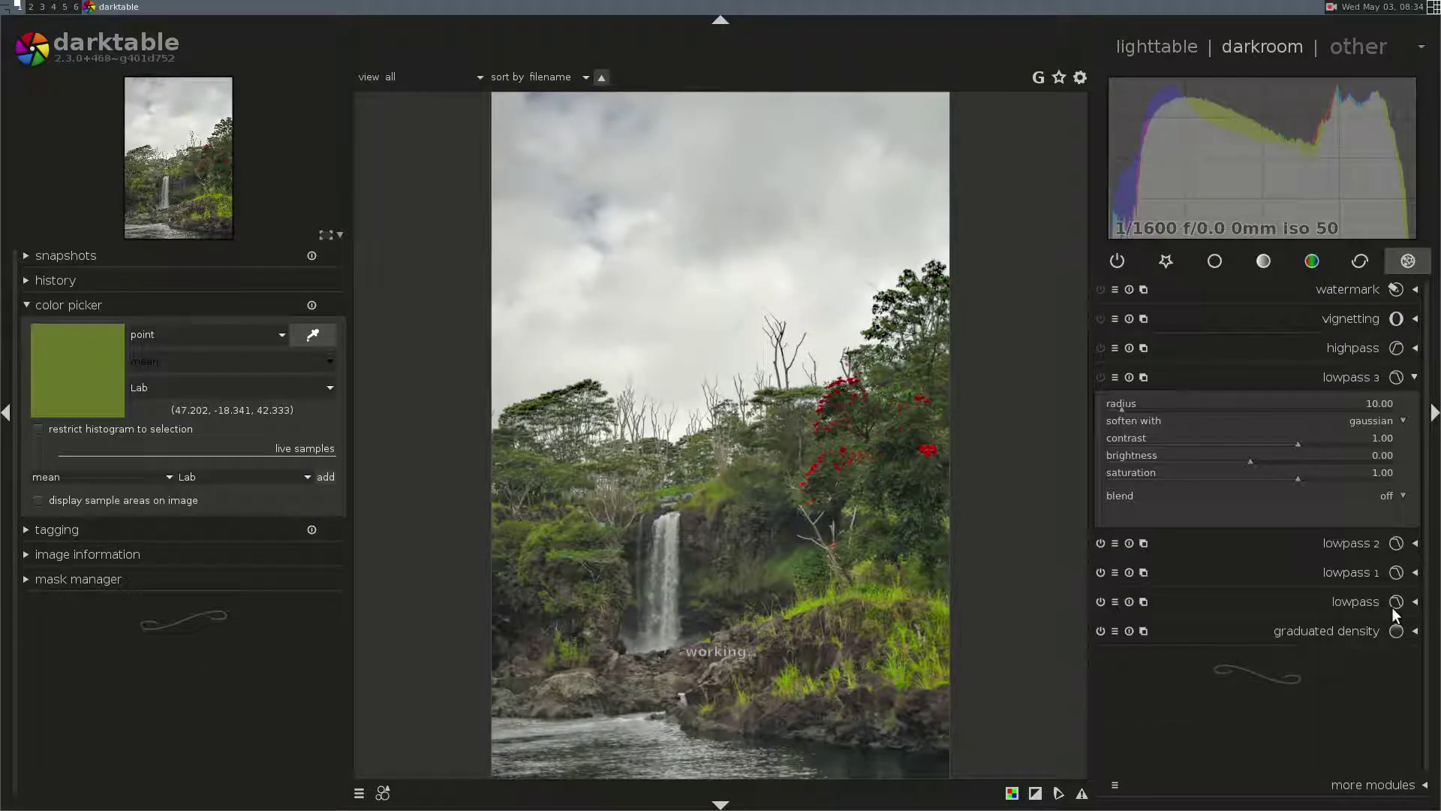
{"action": "right_click", "coordinate": [1375, 470]}
{"action": "type", "text": "0"}
{"action": "key", "text": "Return"}
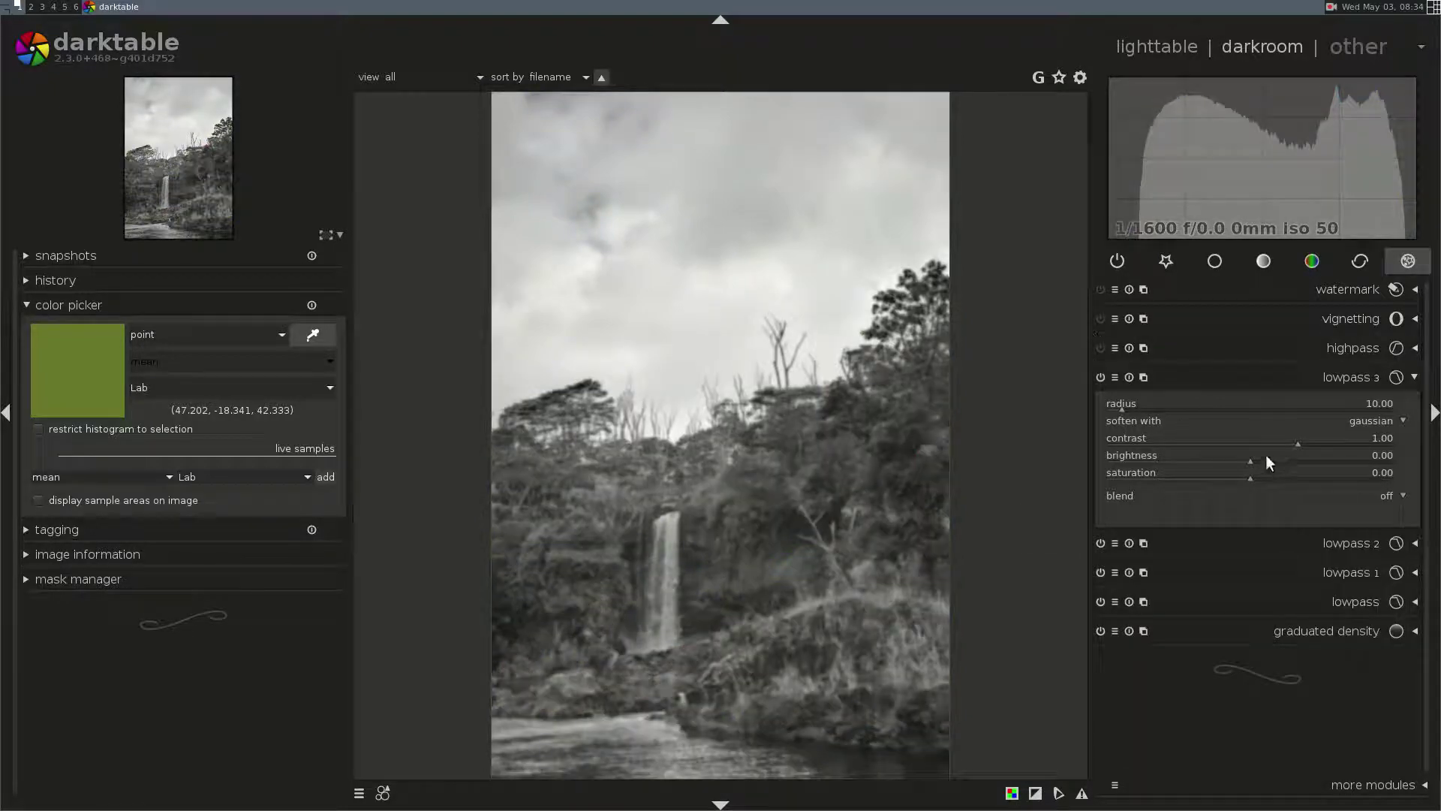
{"action": "mouse_move", "coordinate": [1118, 403]}
{"action": "left_mouse_down"}
{"action": "mouse_move", "coordinate": [1146, 408]}
{"action": "mouse_move", "coordinate": [1133, 402]}
{"action": "left_mouse_up"}
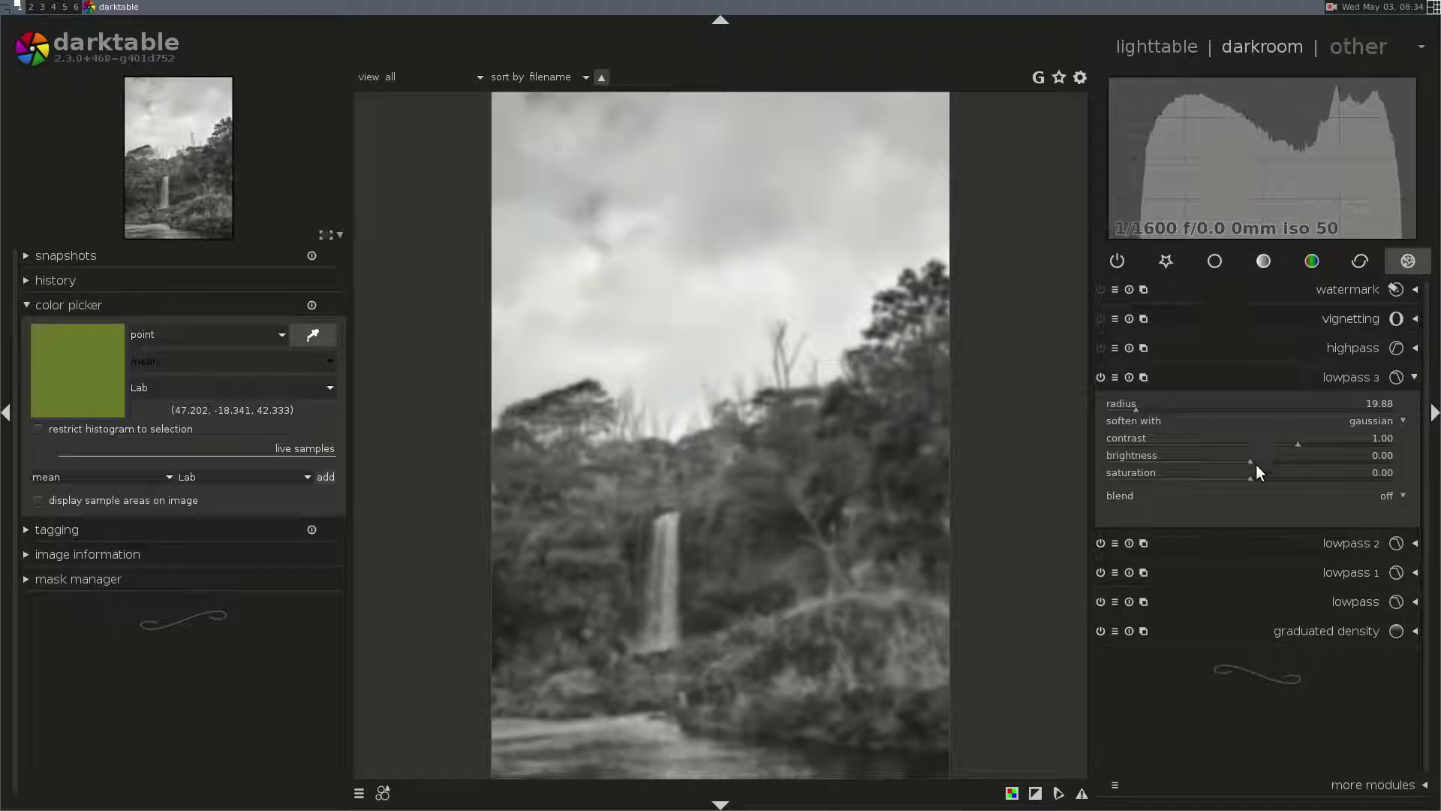
- Set the new lowpass instance's brightness to -0.88 and contrast to 1.04
{"action": "left_click_drag", "start_coordinate": [1247, 455], "coordinate": [1206, 450]}
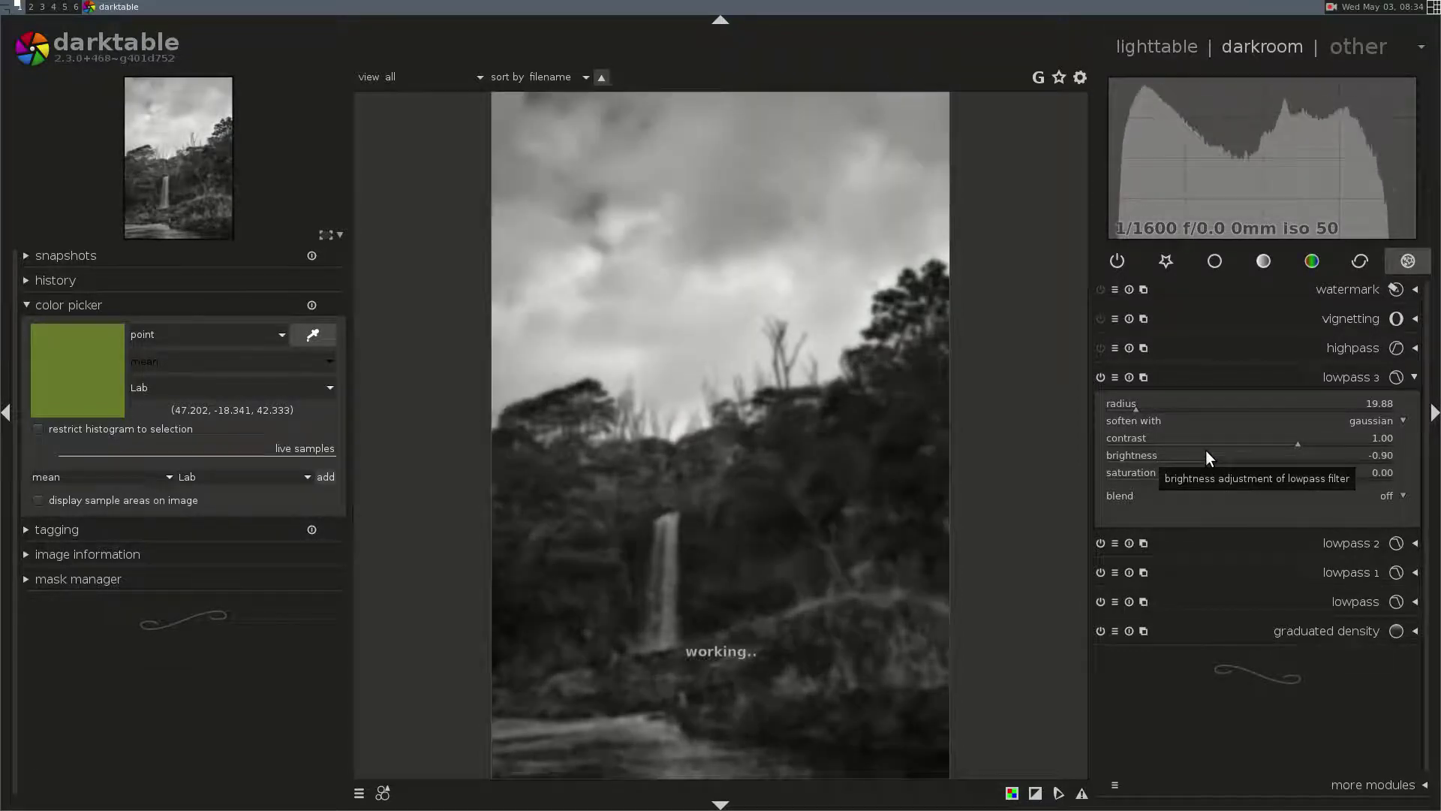
{"action": "left_click_drag", "start_coordinate": [1205, 448], "coordinate": [1209, 451]}
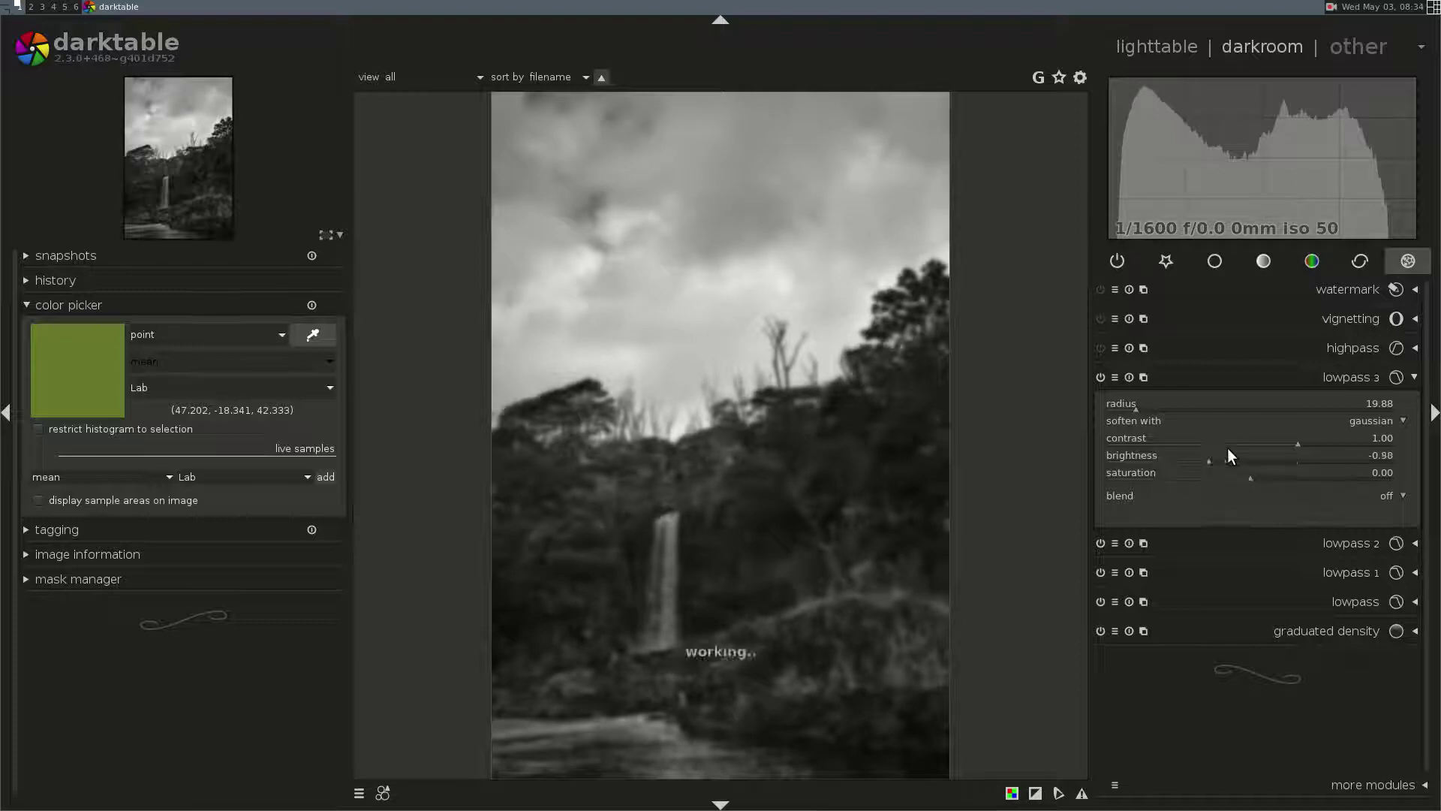
{"action": "scroll", "coordinate": [1290, 441], "scroll_direction": "down", "scroll_amount": 4}
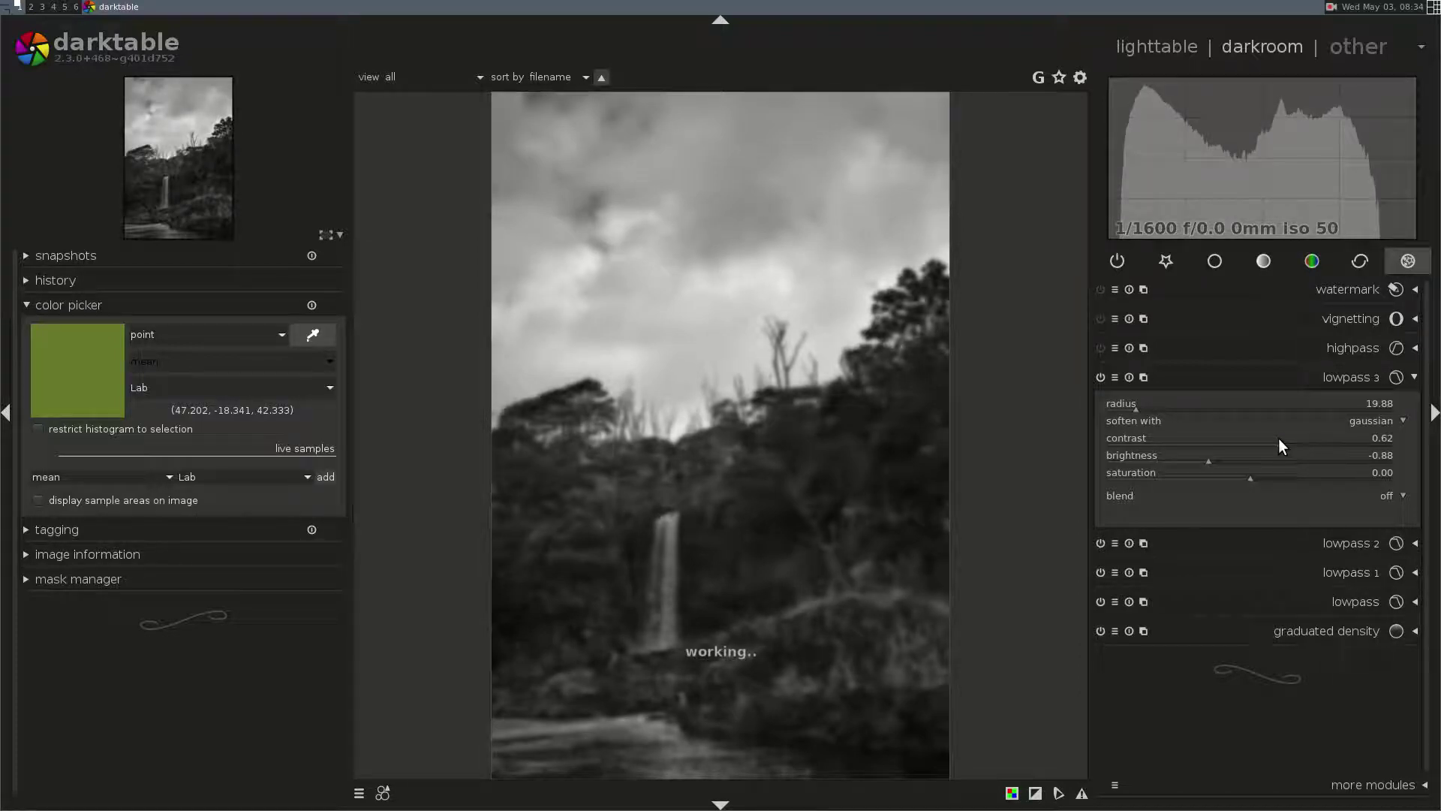
{"action": "scroll", "coordinate": [1294, 435], "scroll_direction": "up", "scroll_amount": 4}
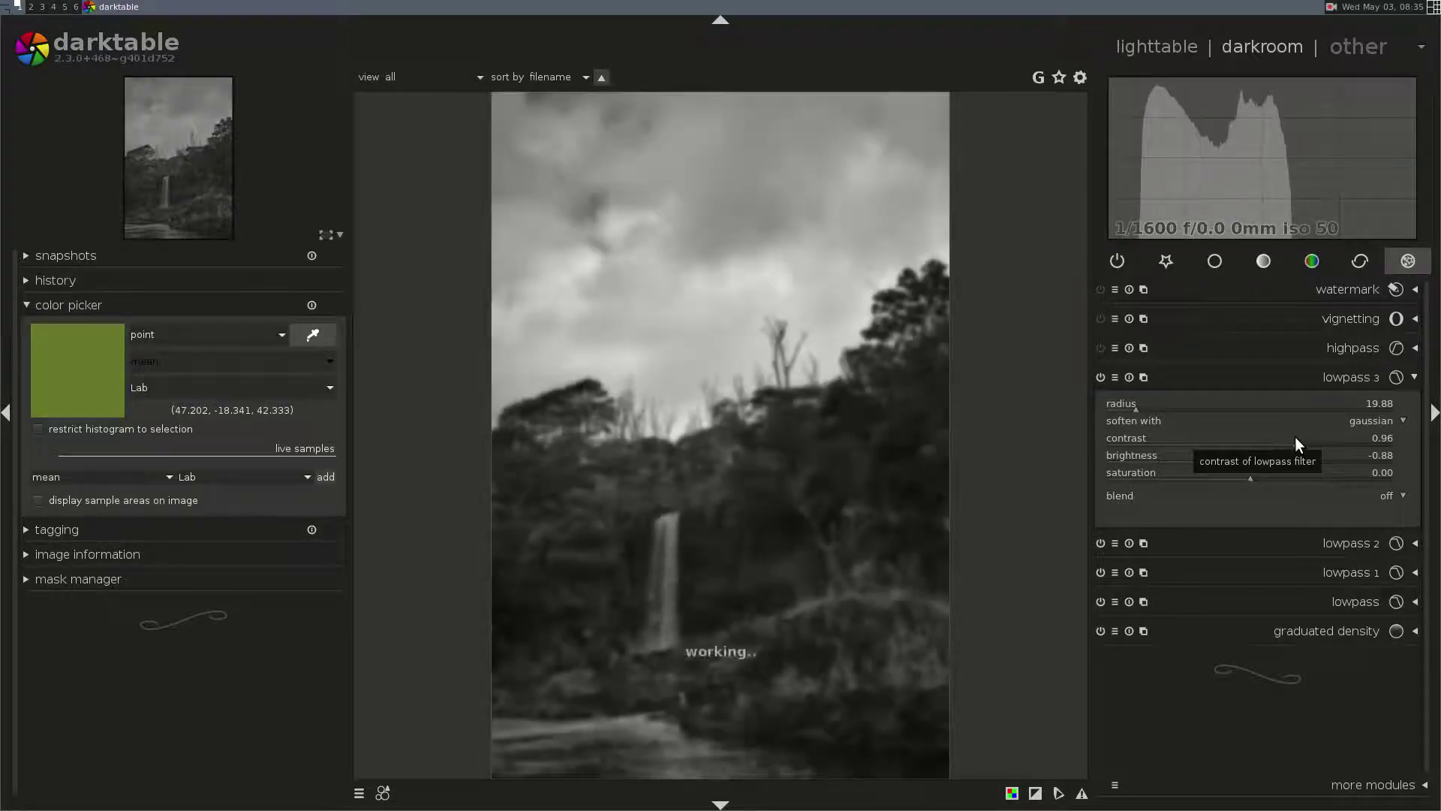
{"action": "scroll", "coordinate": [1295, 435], "scroll_direction": "up", "scroll_amount": 2}
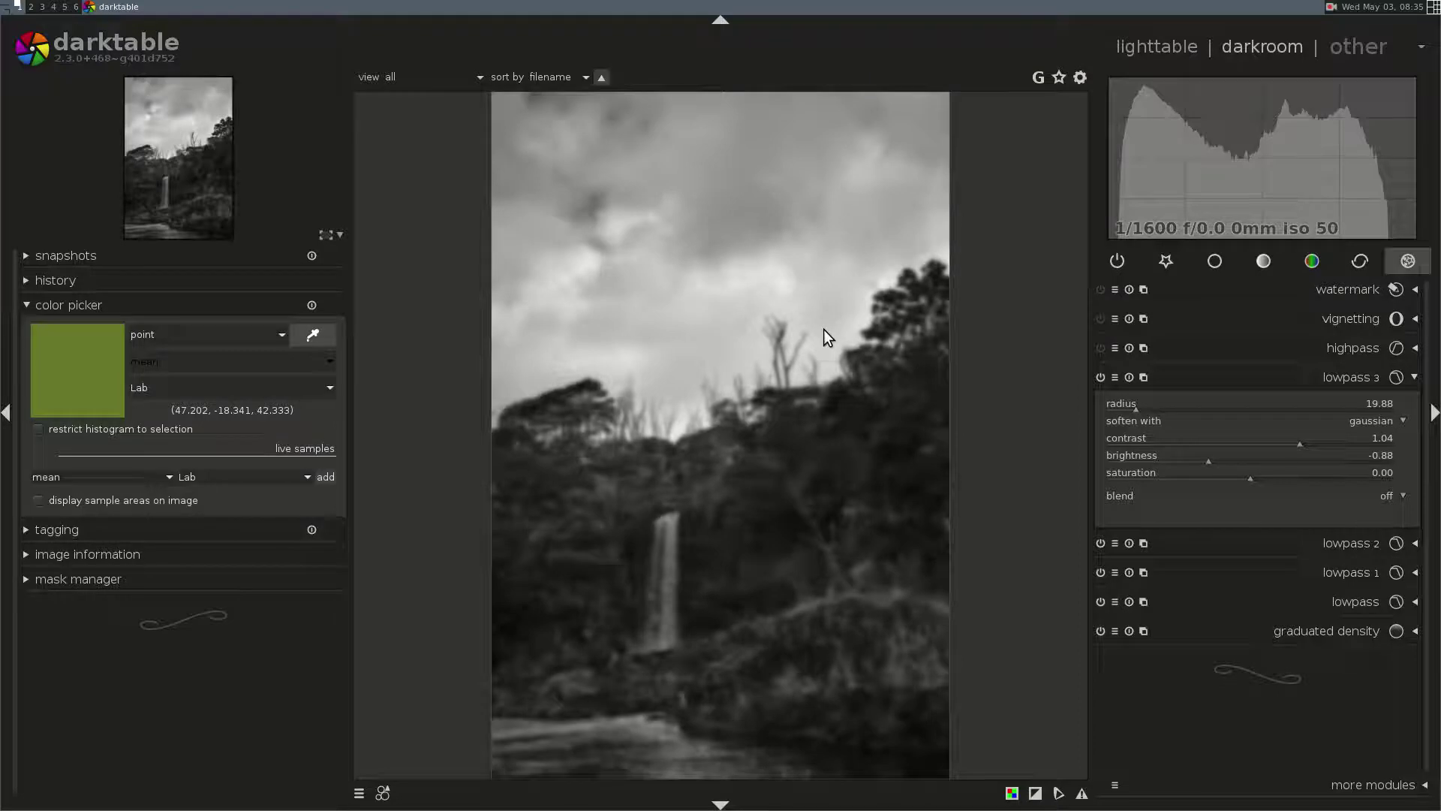
- Restrict the new lowpass instance to the bright sky with a parametric mask, setting both lower L input limits to 59
{"action": "left_click", "coordinate": [1387, 497]}
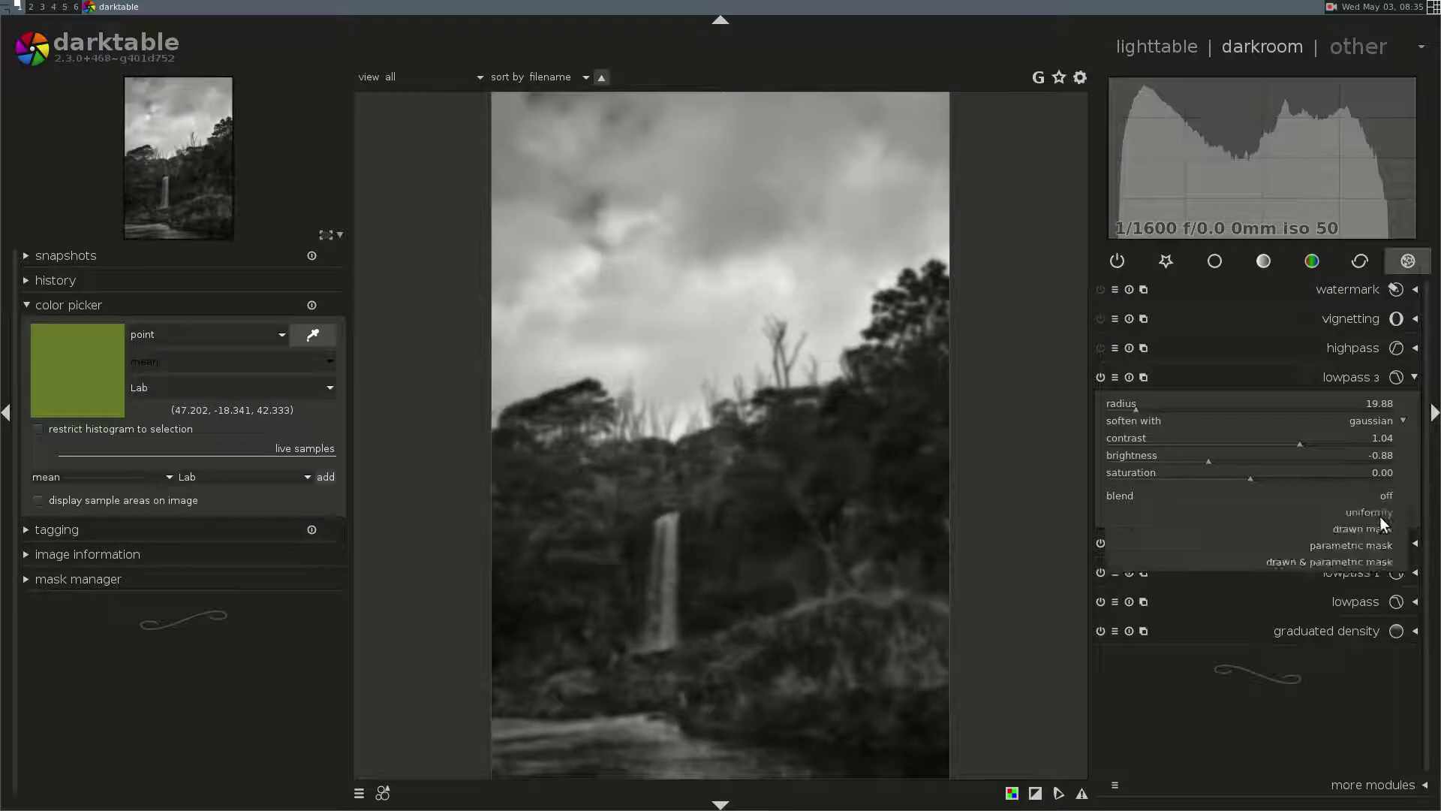
{"action": "left_click", "coordinate": [1377, 545]}
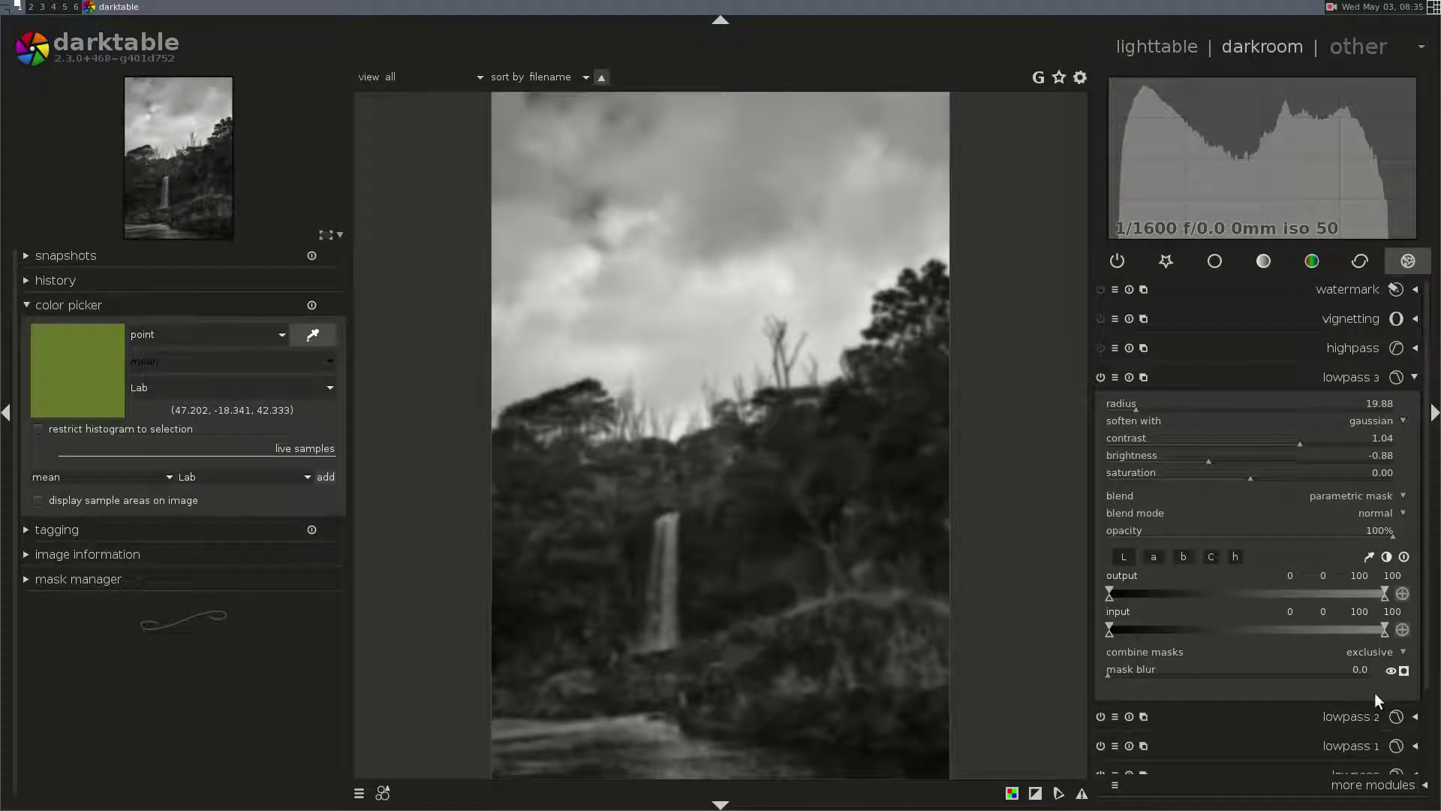
{"action": "left_click_drag", "start_coordinate": [1110, 629], "coordinate": [1267, 629]}
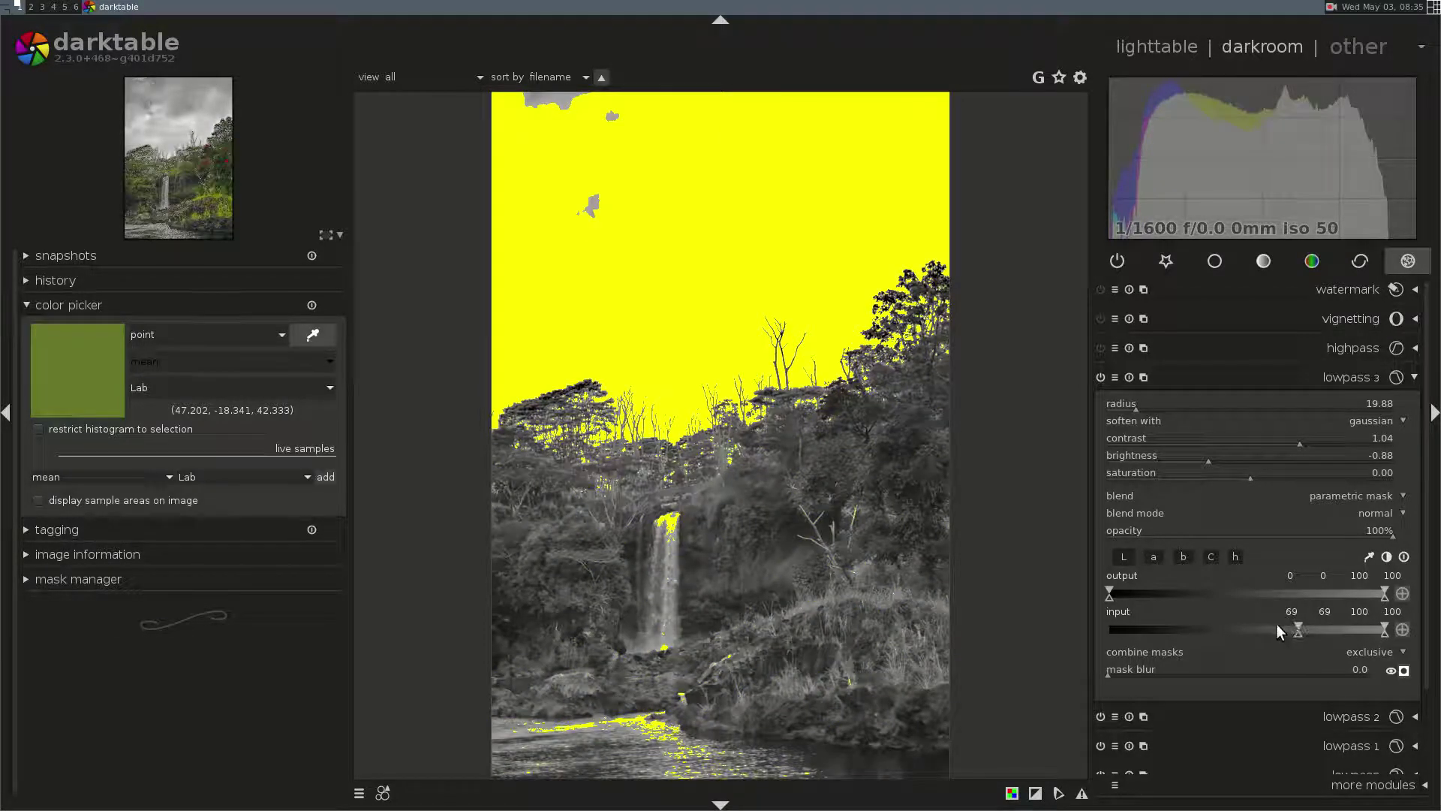
{"action": "left_click_drag", "start_coordinate": [1294, 629], "coordinate": [1286, 631]}
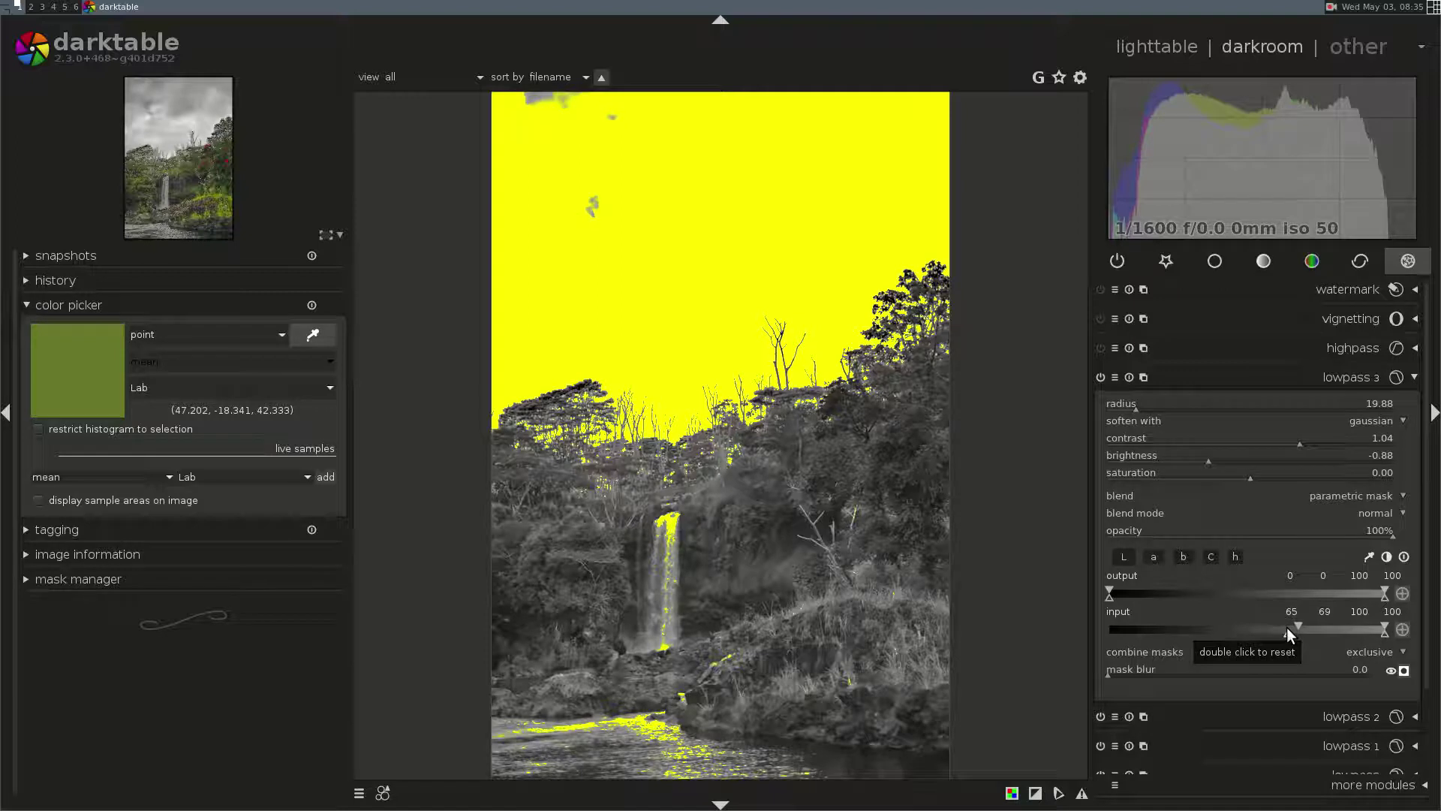
{"action": "left_click_drag", "start_coordinate": [1293, 629], "coordinate": [1284, 629]}
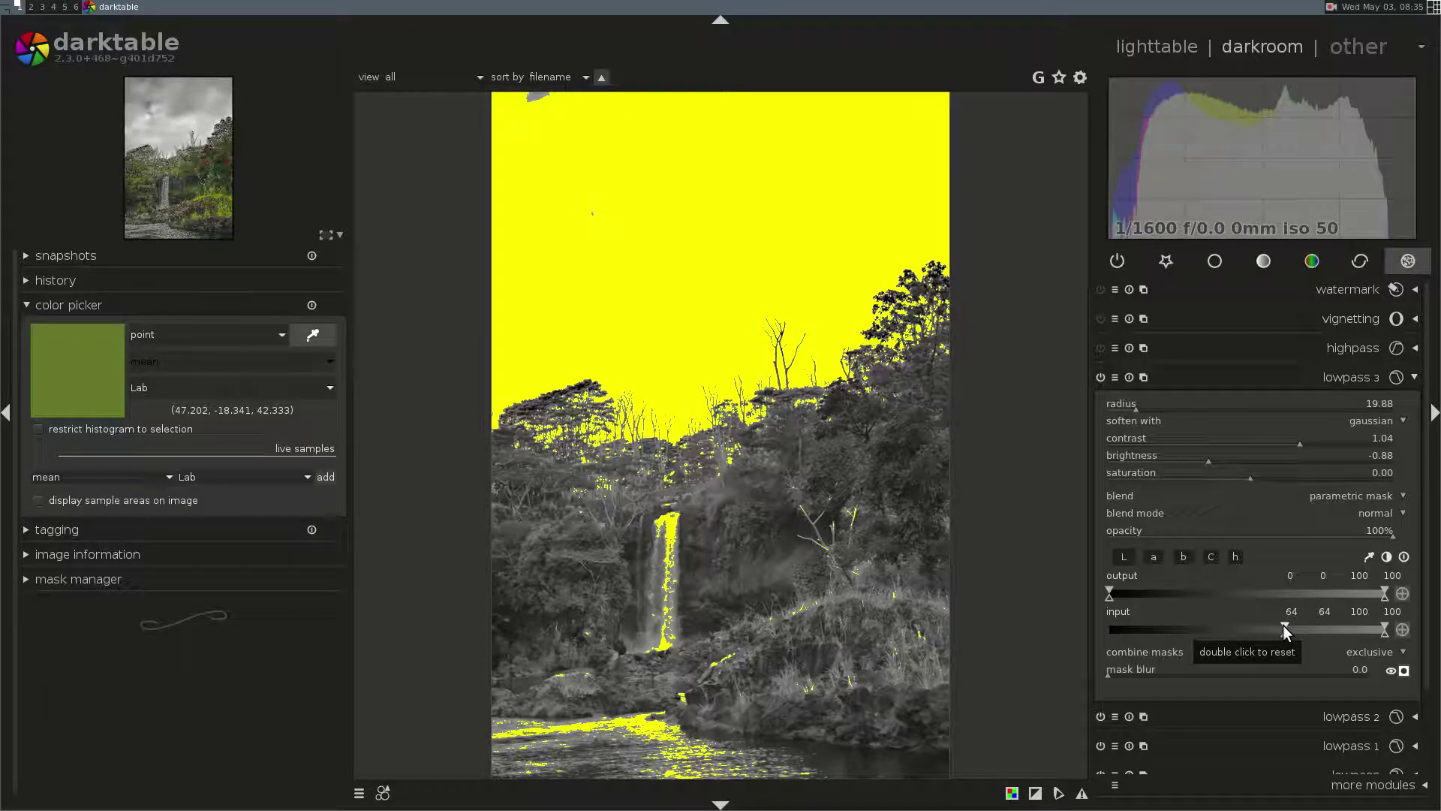
{"action": "left_click_drag", "start_coordinate": [1283, 629], "coordinate": [1272, 628]}
{"action": "left_click", "coordinate": [1404, 670]}
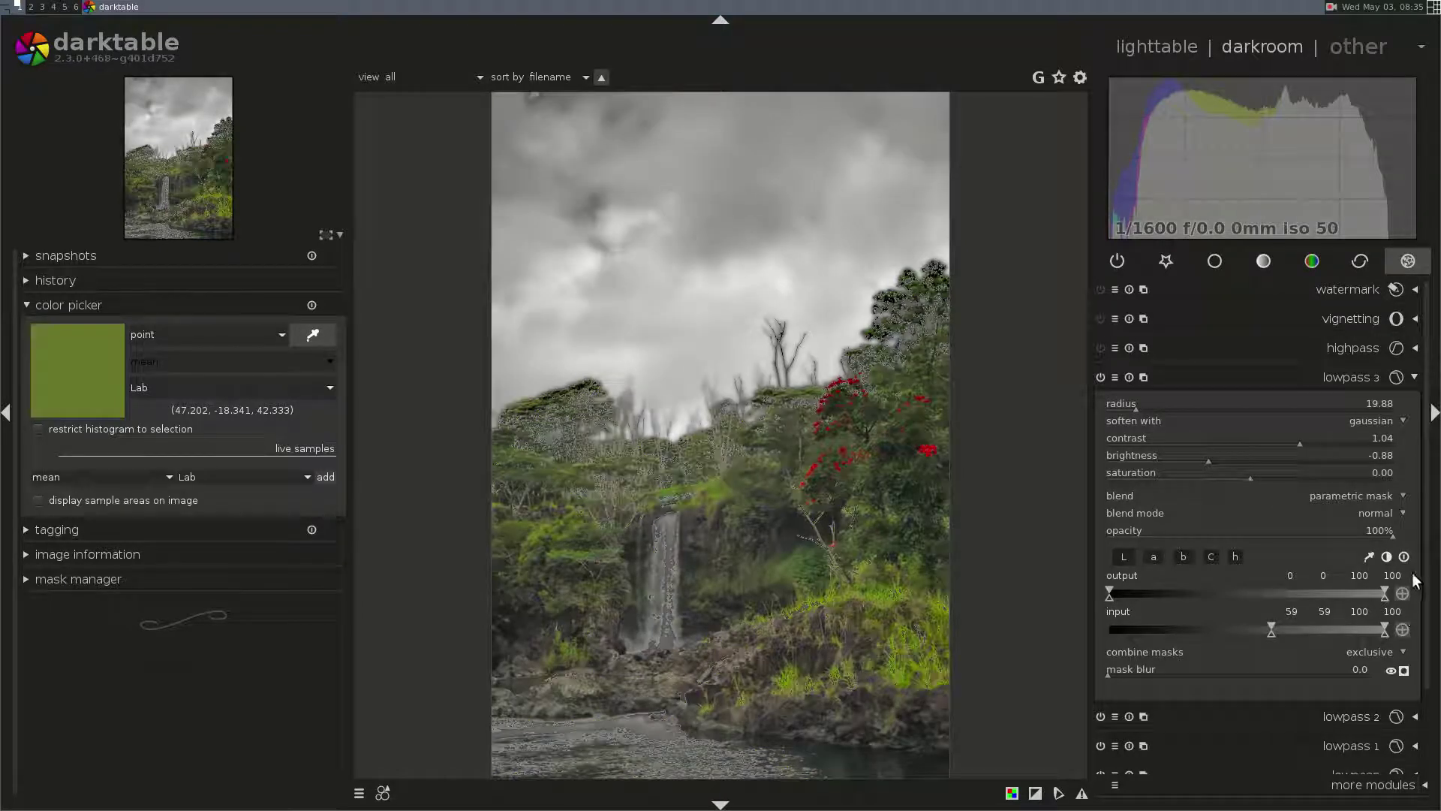
- Change the lowpass mask to drawn & parametric and add a gradient shape tilted along the treeline above the waterfall
{"action": "left_click", "coordinate": [1376, 497]}
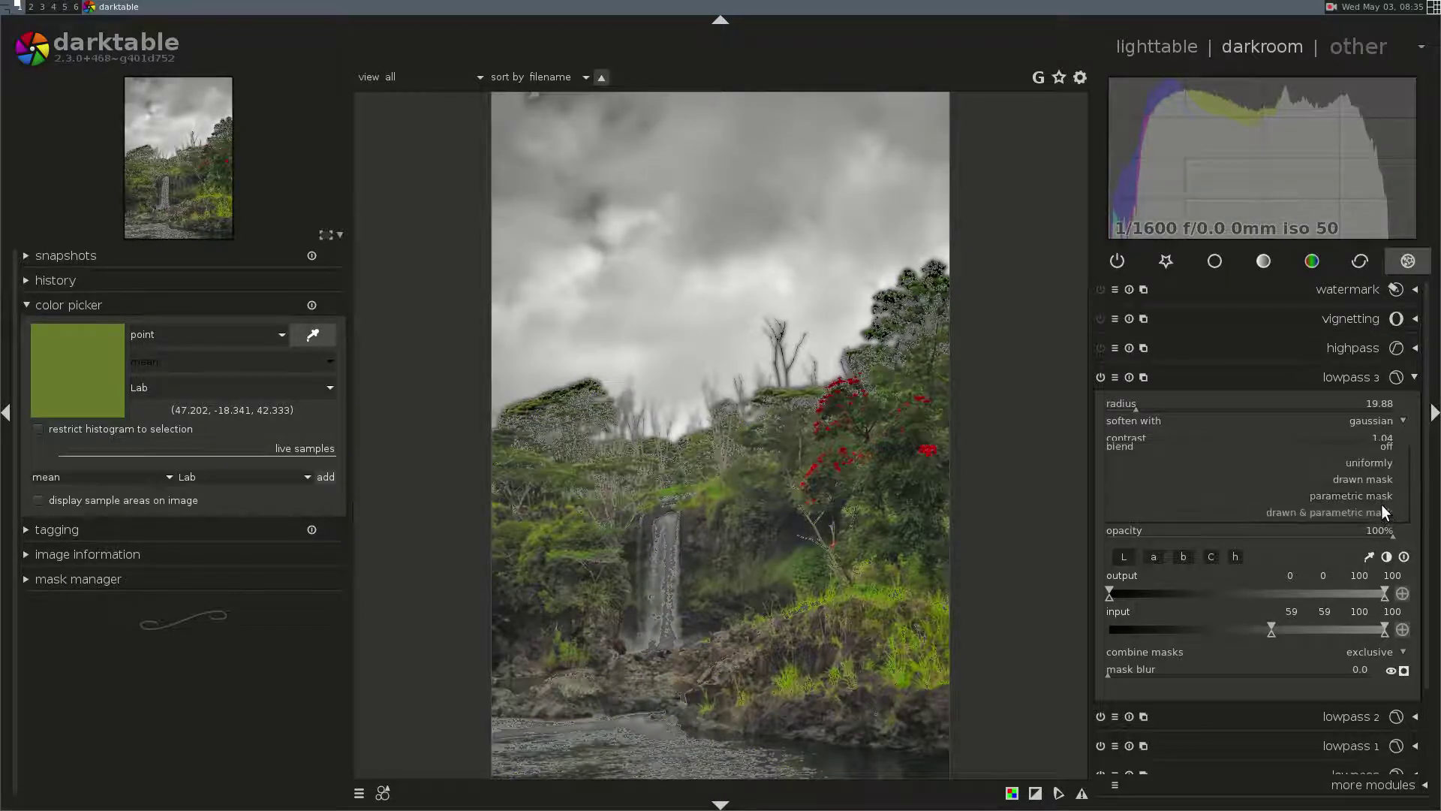
{"action": "left_click", "coordinate": [1380, 512]}
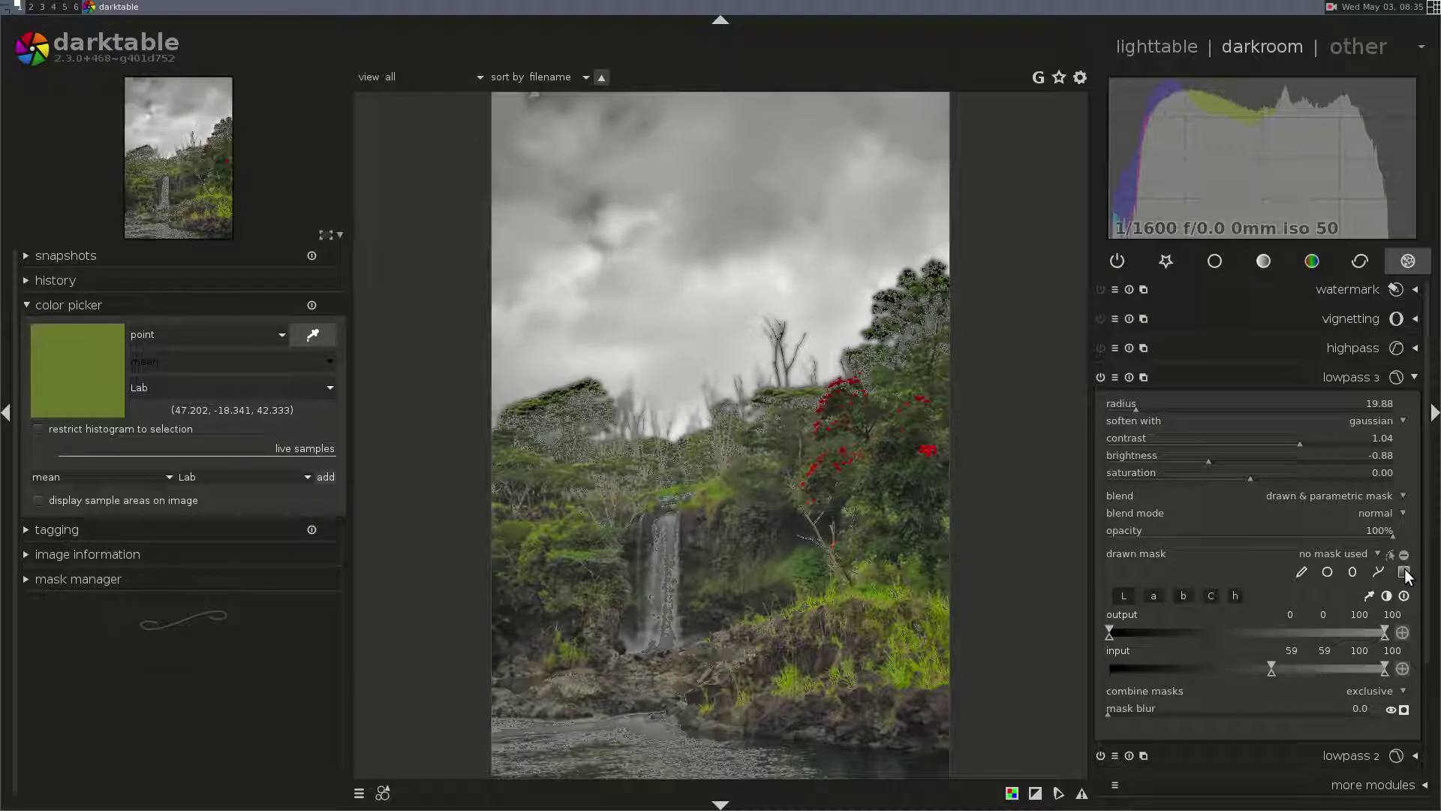
{"action": "left_click", "coordinate": [688, 487]}
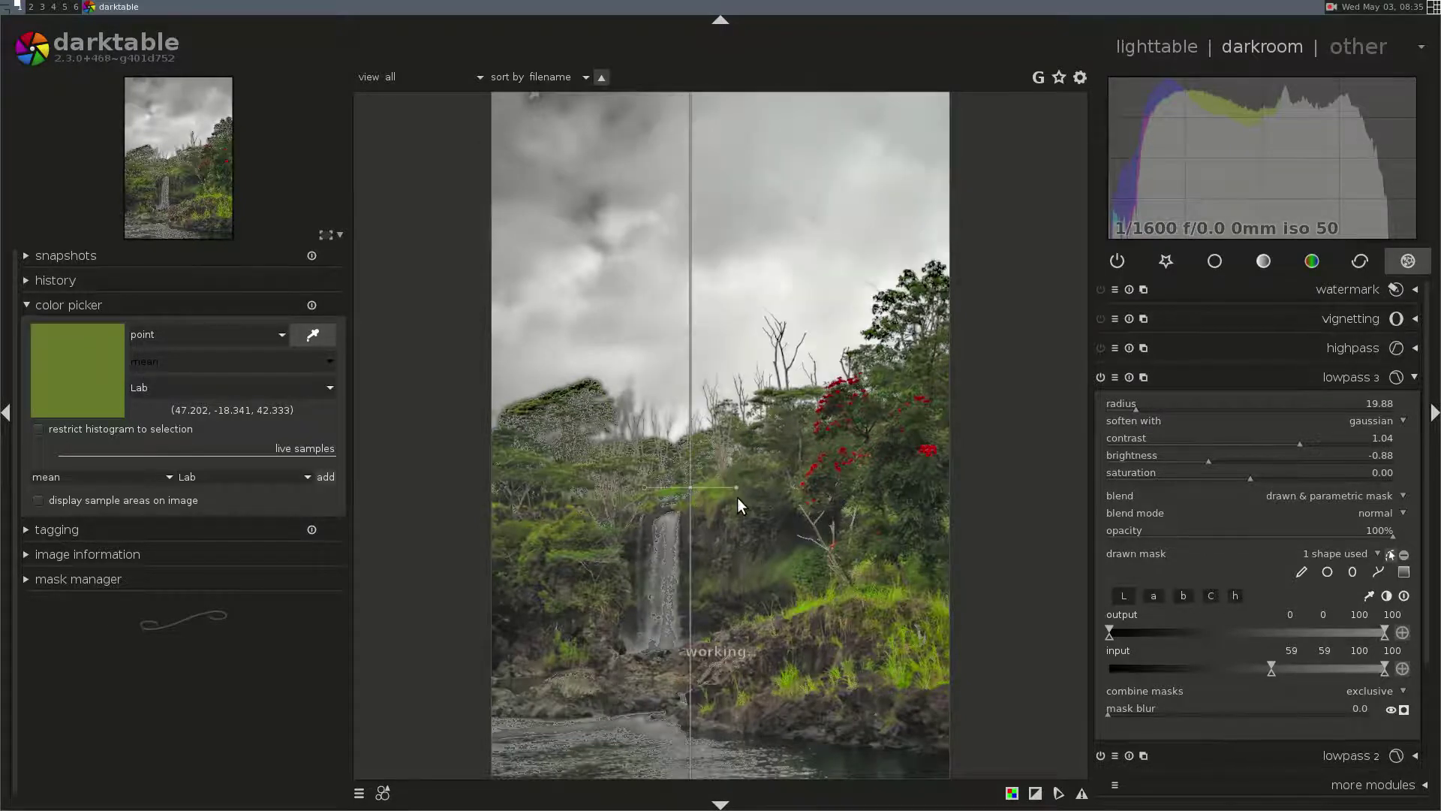
{"action": "left_click_drag", "start_coordinate": [733, 488], "coordinate": [710, 451]}
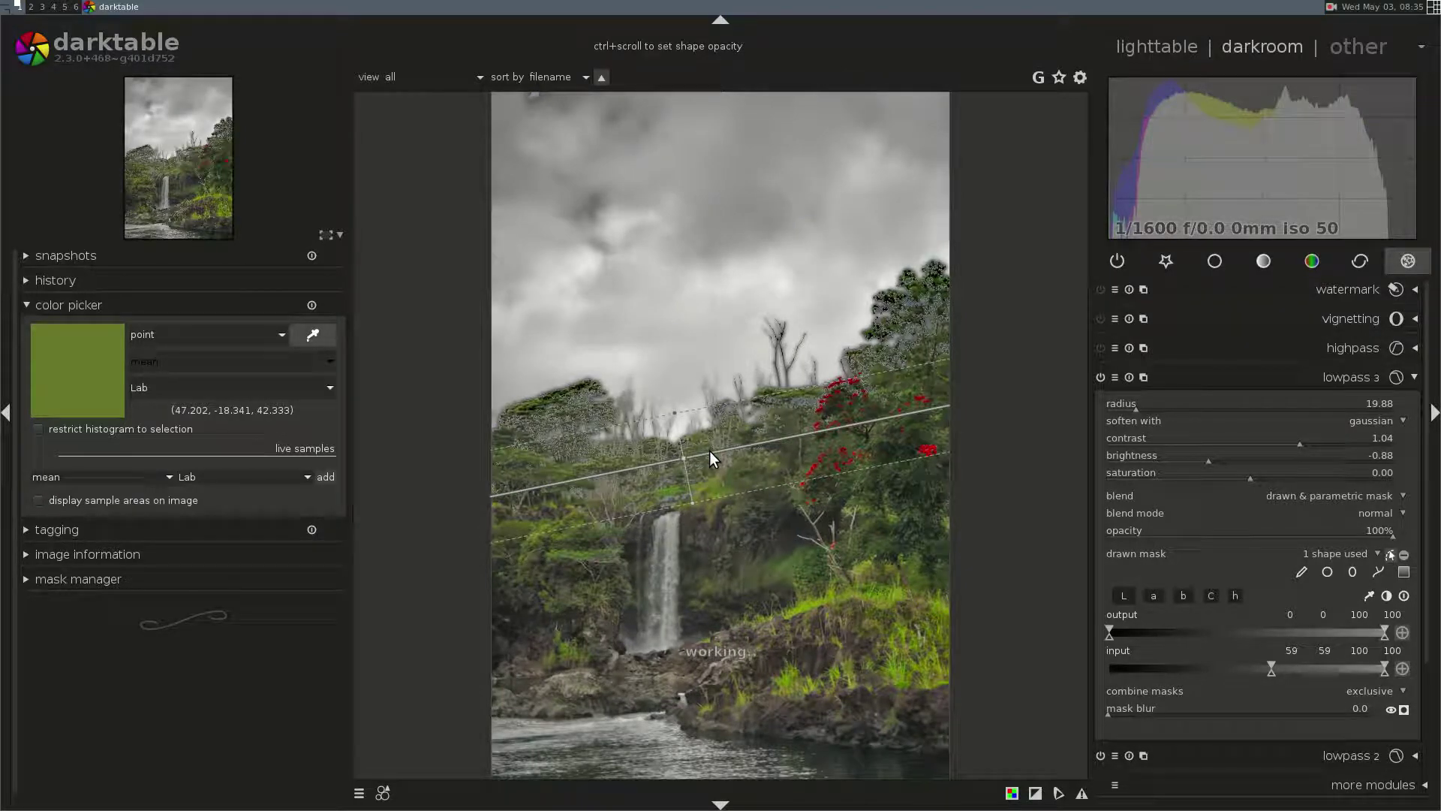
{"action": "left_click", "coordinate": [1389, 554]}
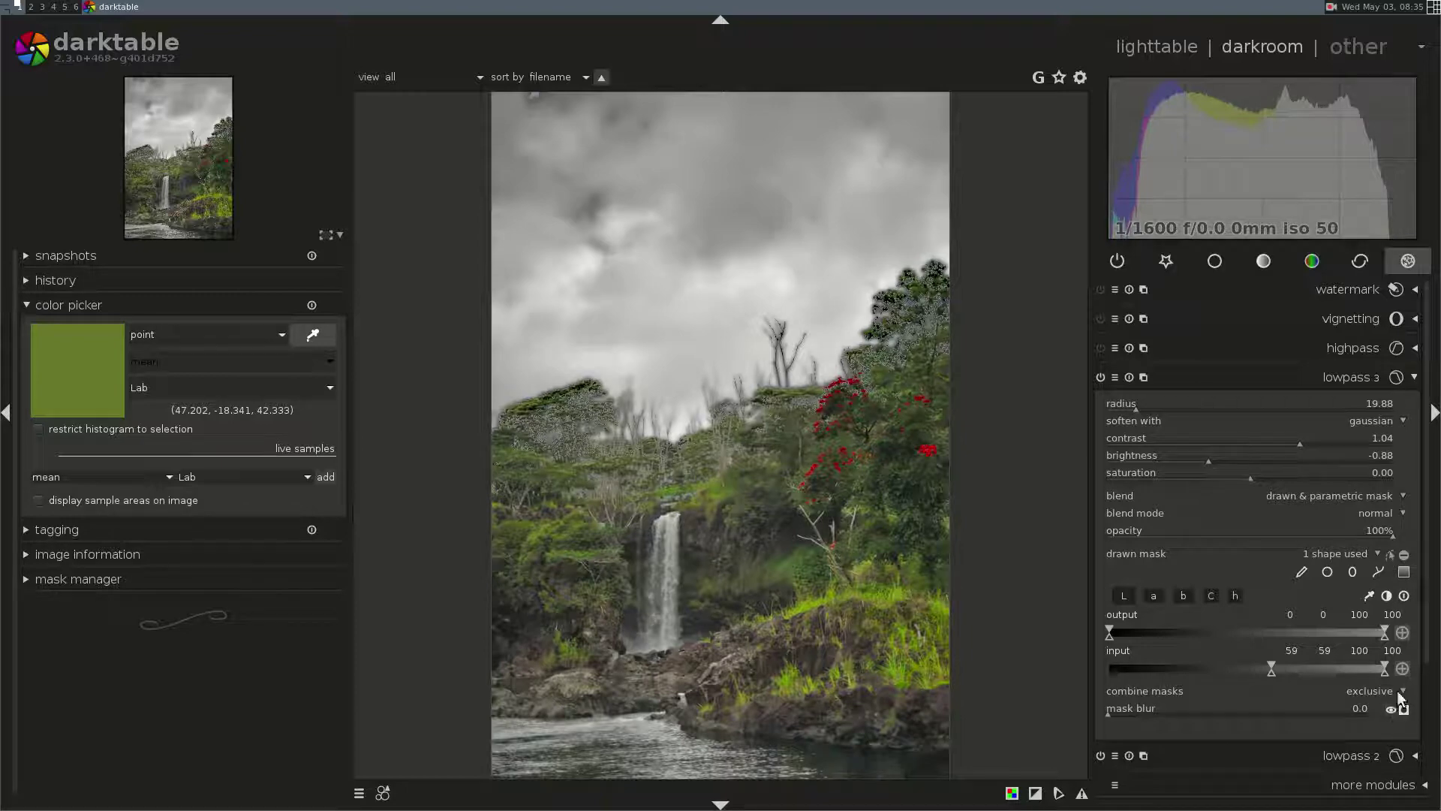
- Set the masked lowpass instance's blend mode to softlight and its opacity to 72%
{"action": "left_click", "coordinate": [1385, 516]}
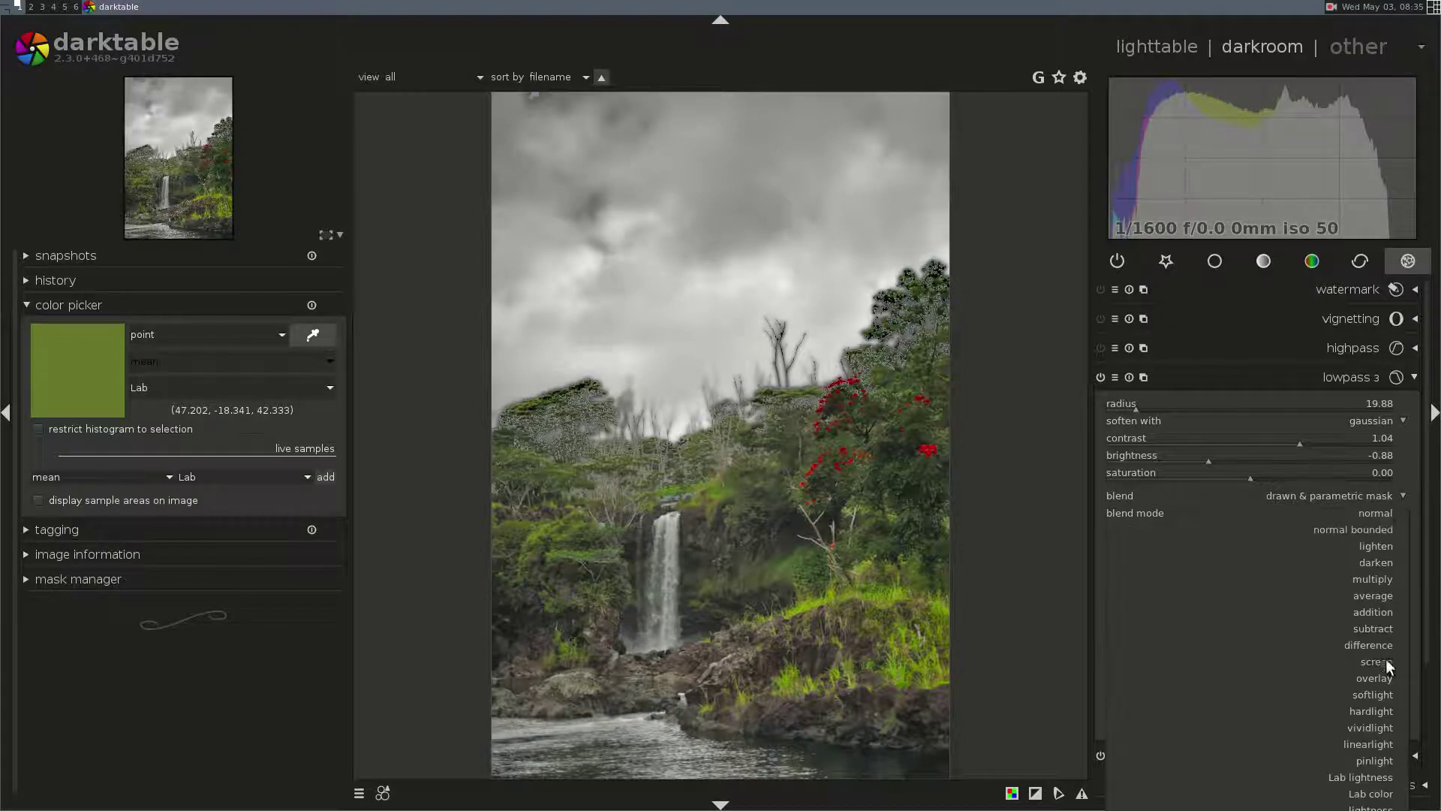
{"action": "left_click", "coordinate": [1380, 694]}
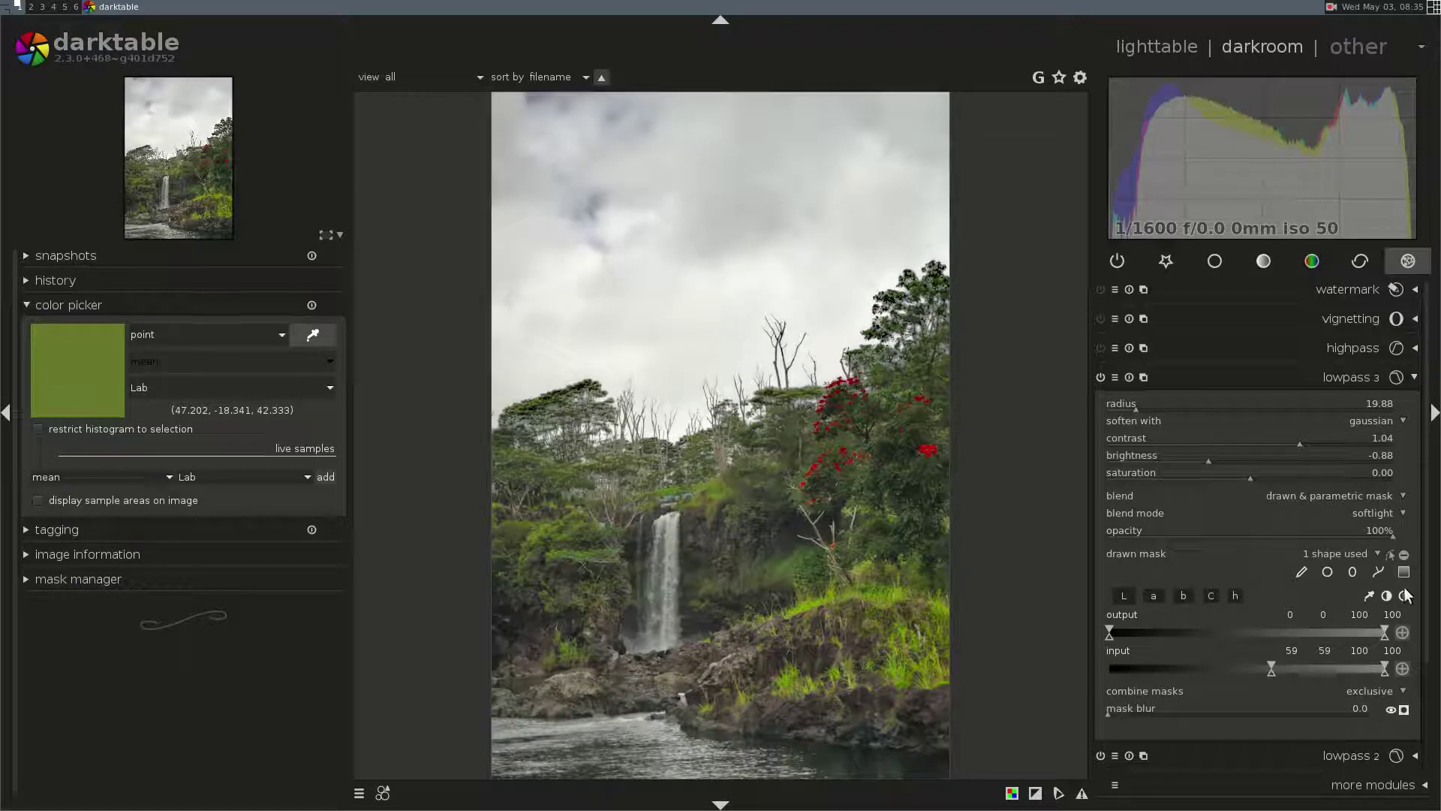
{"action": "left_click", "coordinate": [1205, 527]}
{"action": "left_click_drag", "start_coordinate": [1195, 517], "coordinate": [964, 502]}
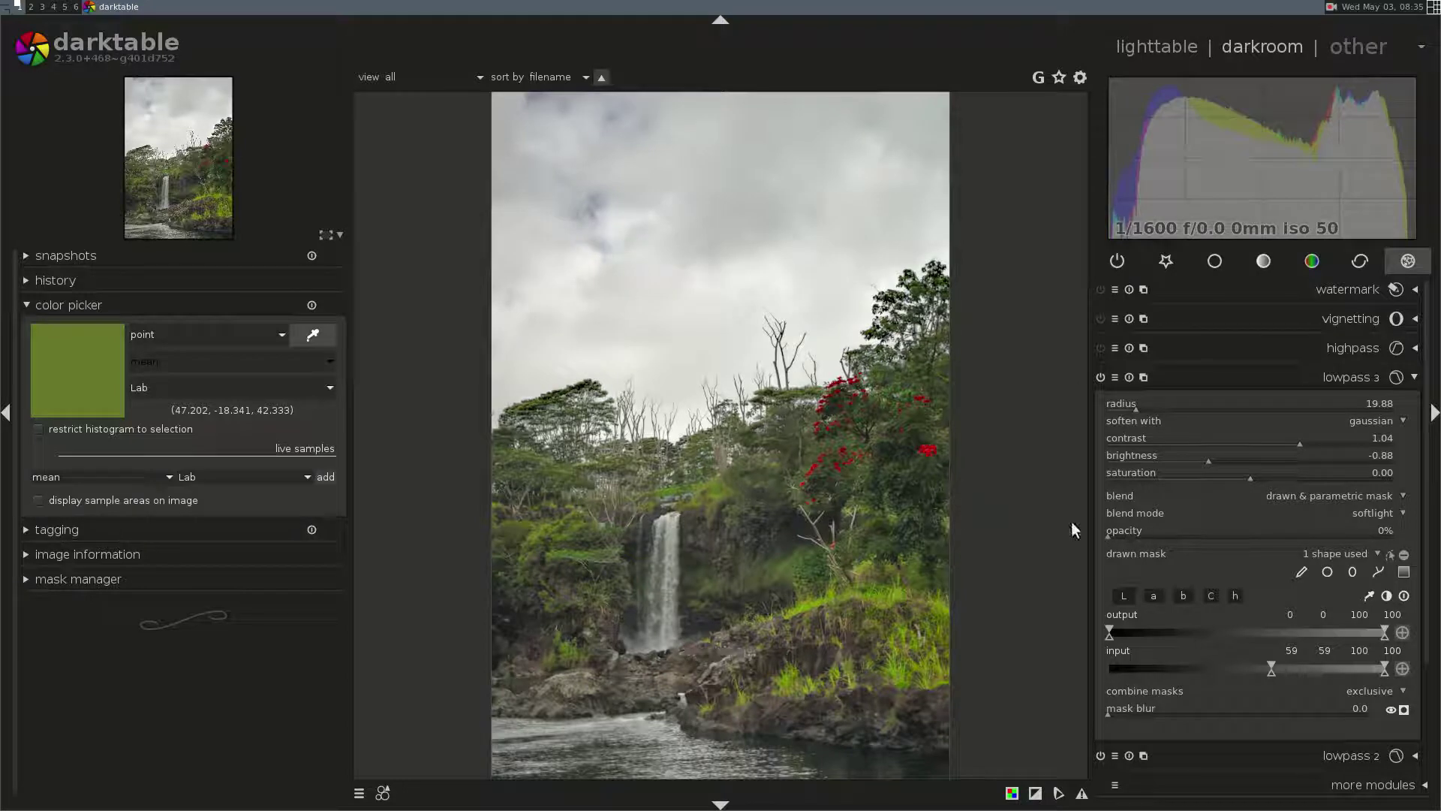
{"action": "left_click_drag", "start_coordinate": [1106, 534], "coordinate": [1299, 556]}
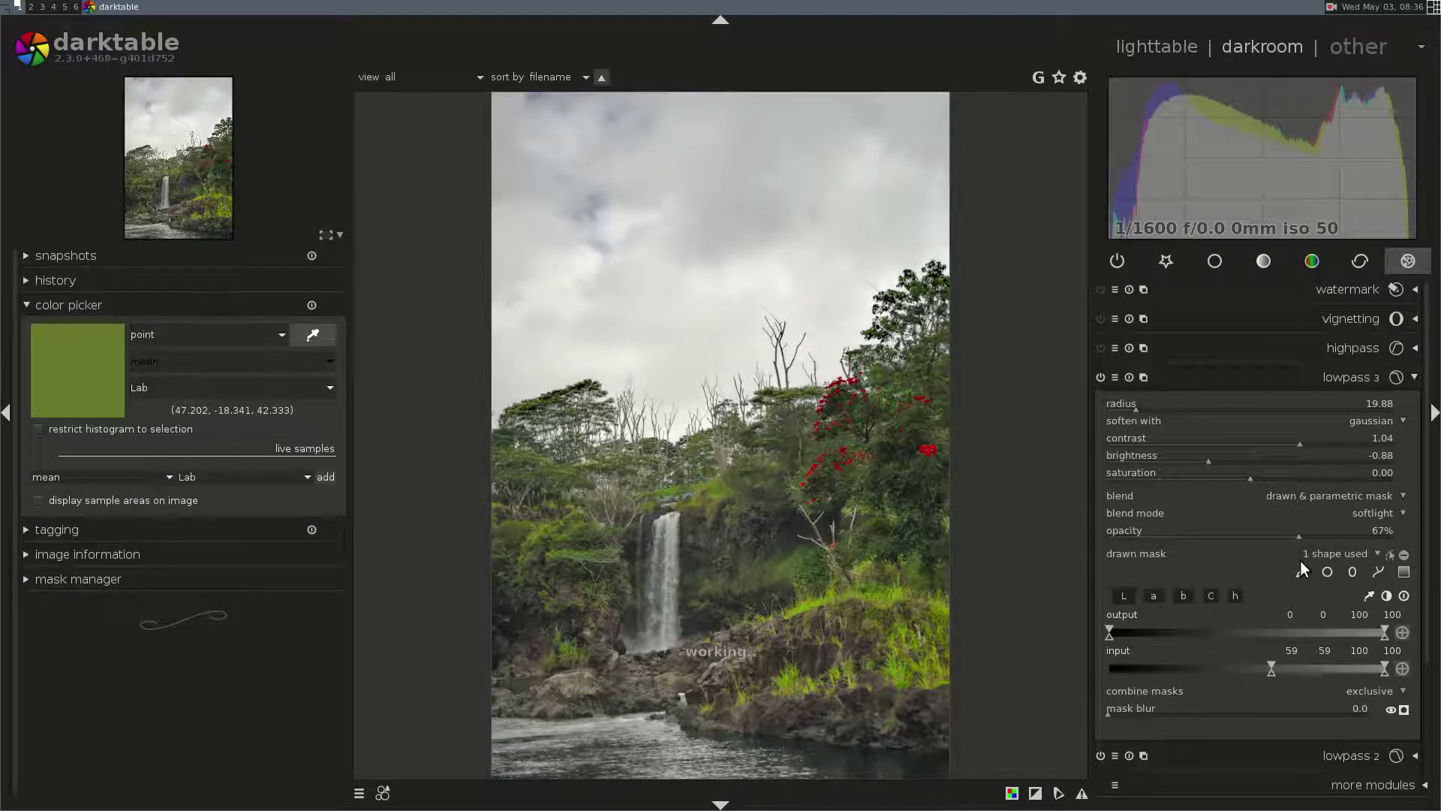
{"action": "mouse_move", "coordinate": [1300, 560]}
{"action": "left_mouse_down"}
{"action": "mouse_move", "coordinate": [1342, 552]}
{"action": "mouse_move", "coordinate": [1313, 551]}
{"action": "left_mouse_up"}
- Compare the image with and without lowpass 3, leave that instance disabled and collapse it
{"action": "left_click", "coordinate": [1099, 375]}
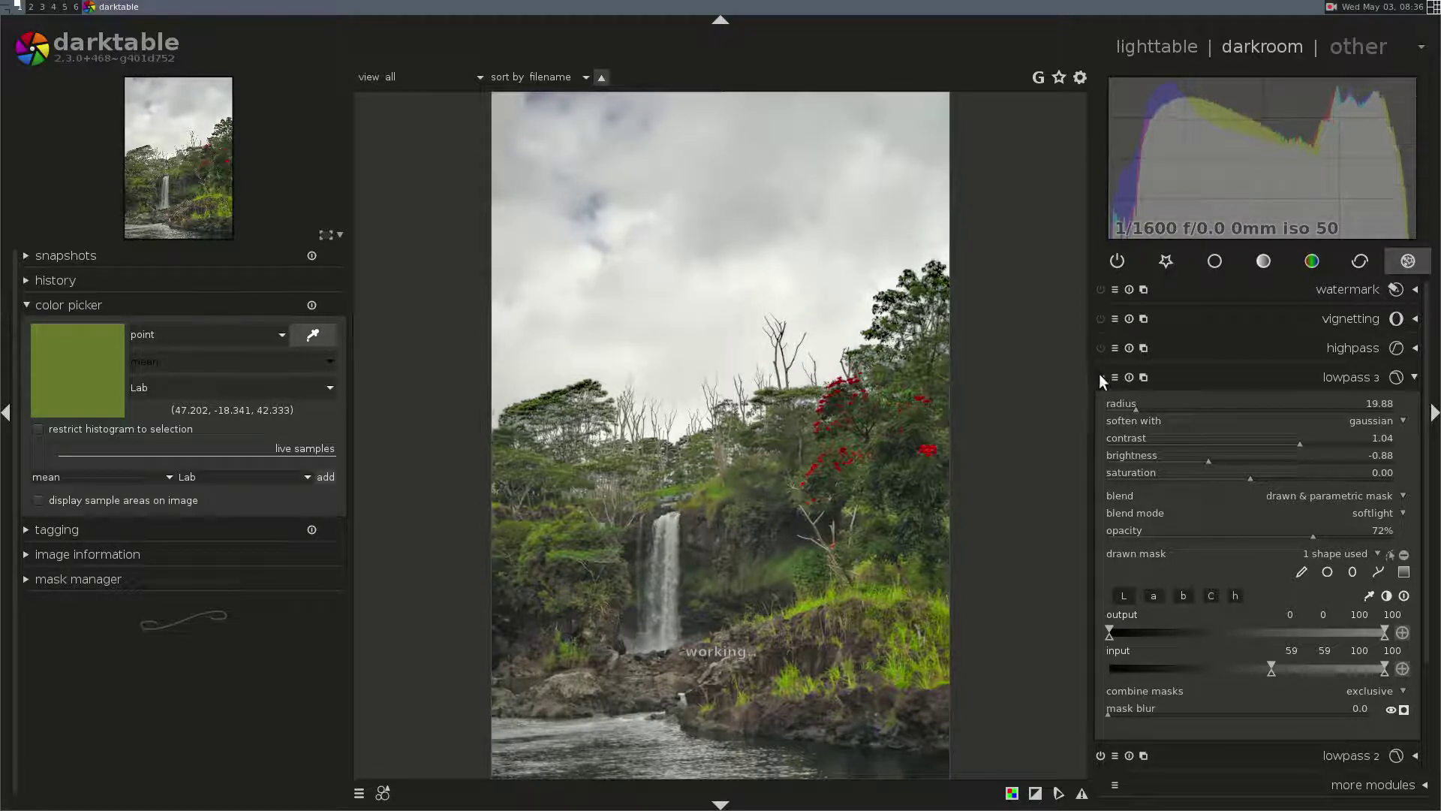
{"action": "left_click", "coordinate": [1099, 373]}
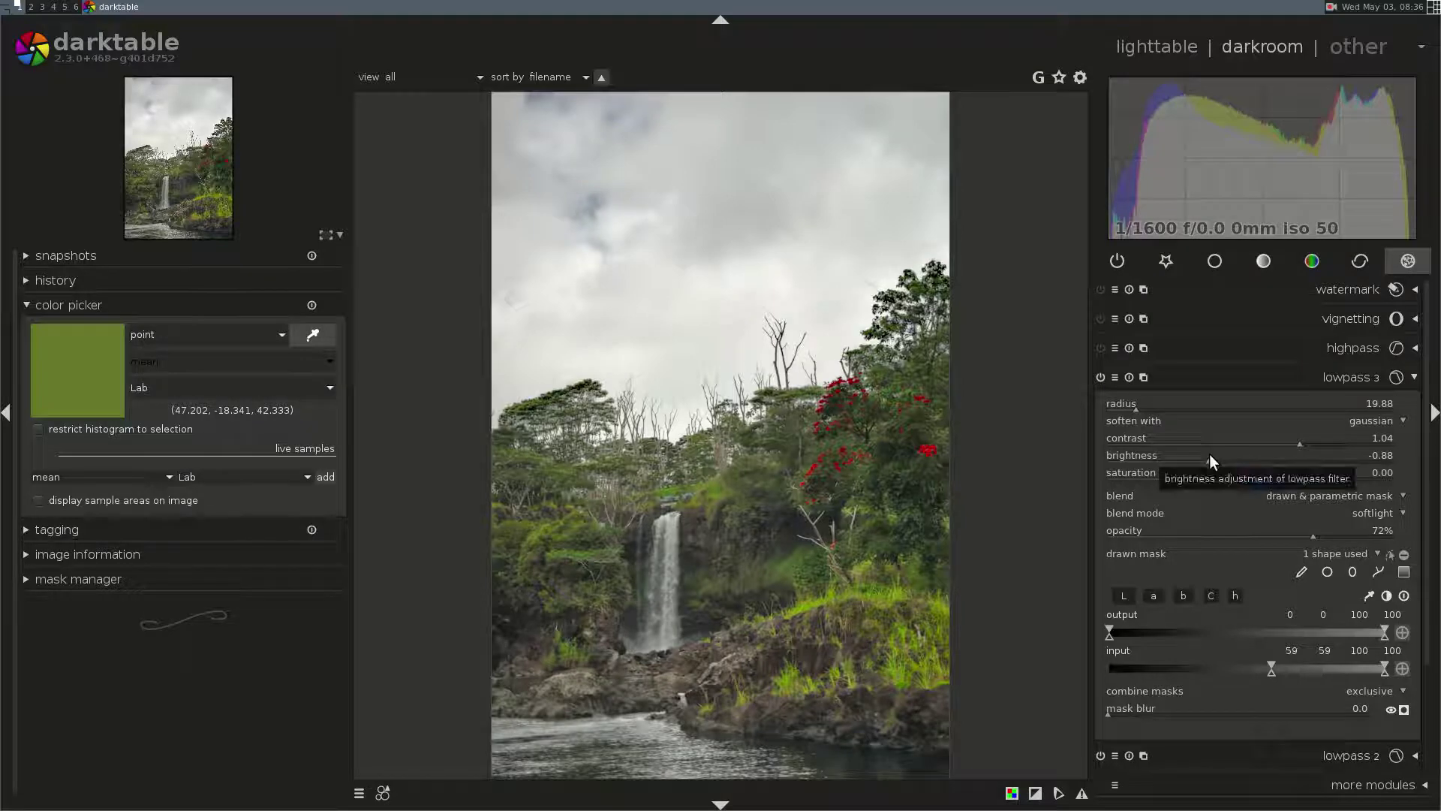
{"action": "left_click", "coordinate": [1101, 375]}
{"action": "left_click", "coordinate": [1186, 380]}
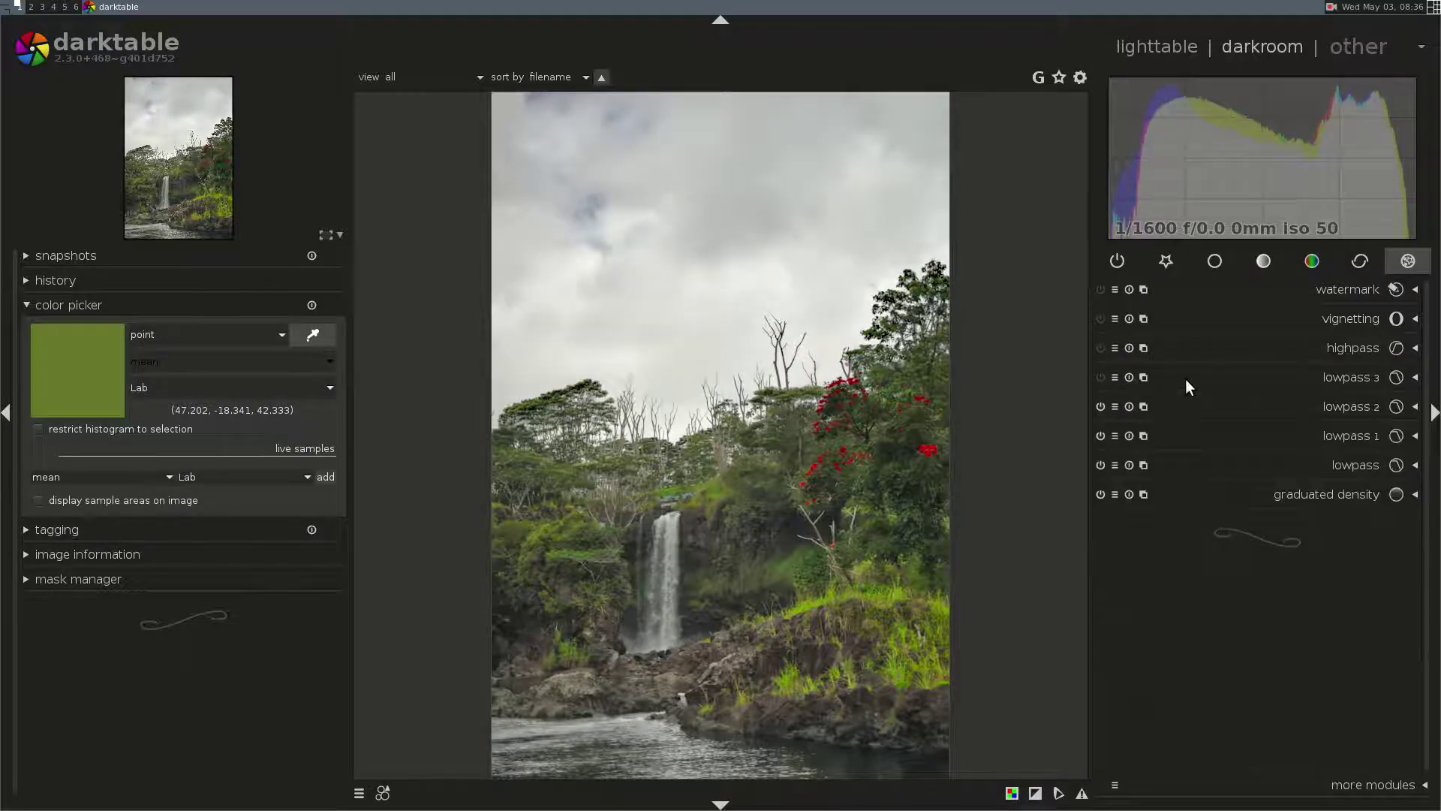
- Enable the highpass filter with sharpness at 100% and contrast boost at 100%
{"action": "left_click", "coordinate": [1268, 348]}
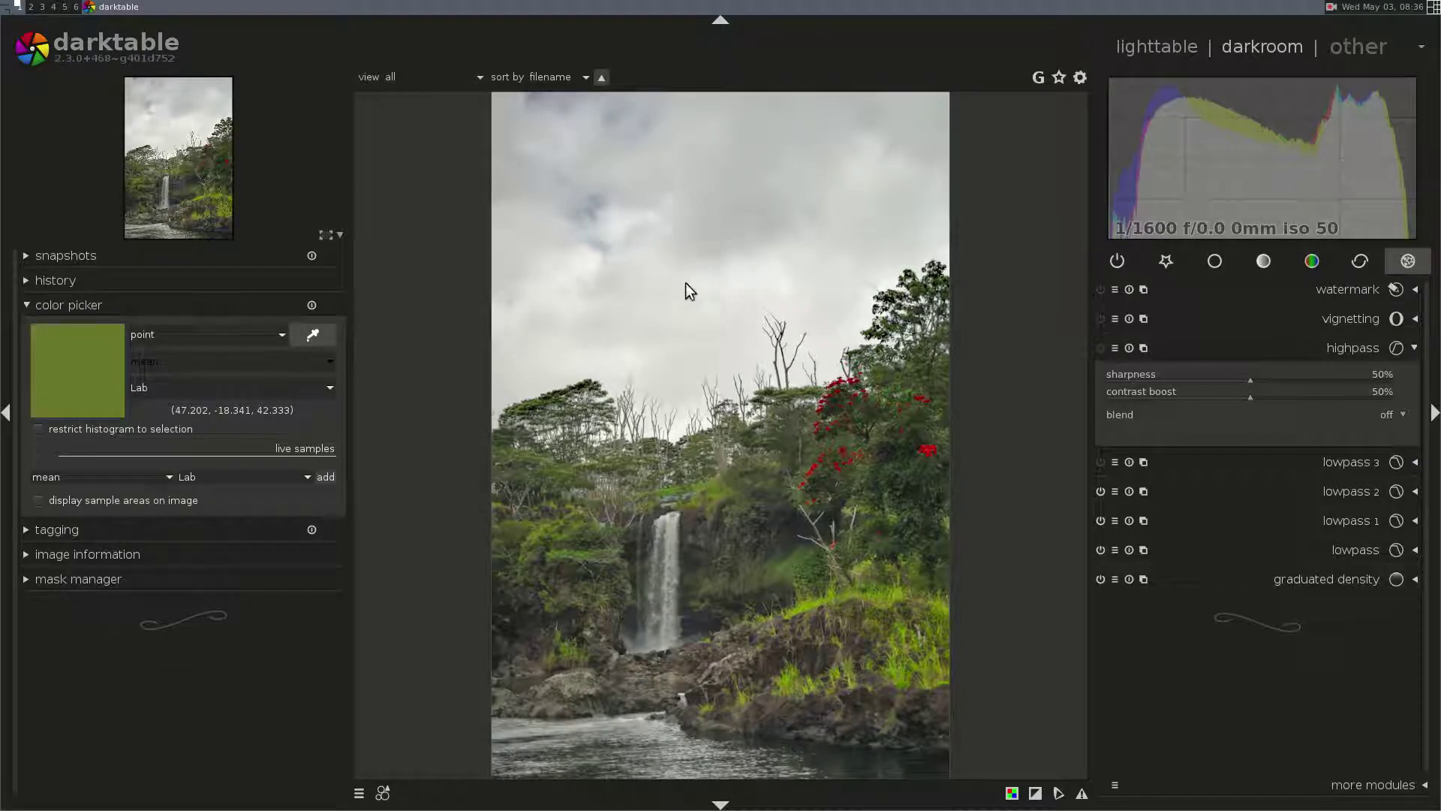
{"action": "left_click", "coordinate": [1253, 376]}
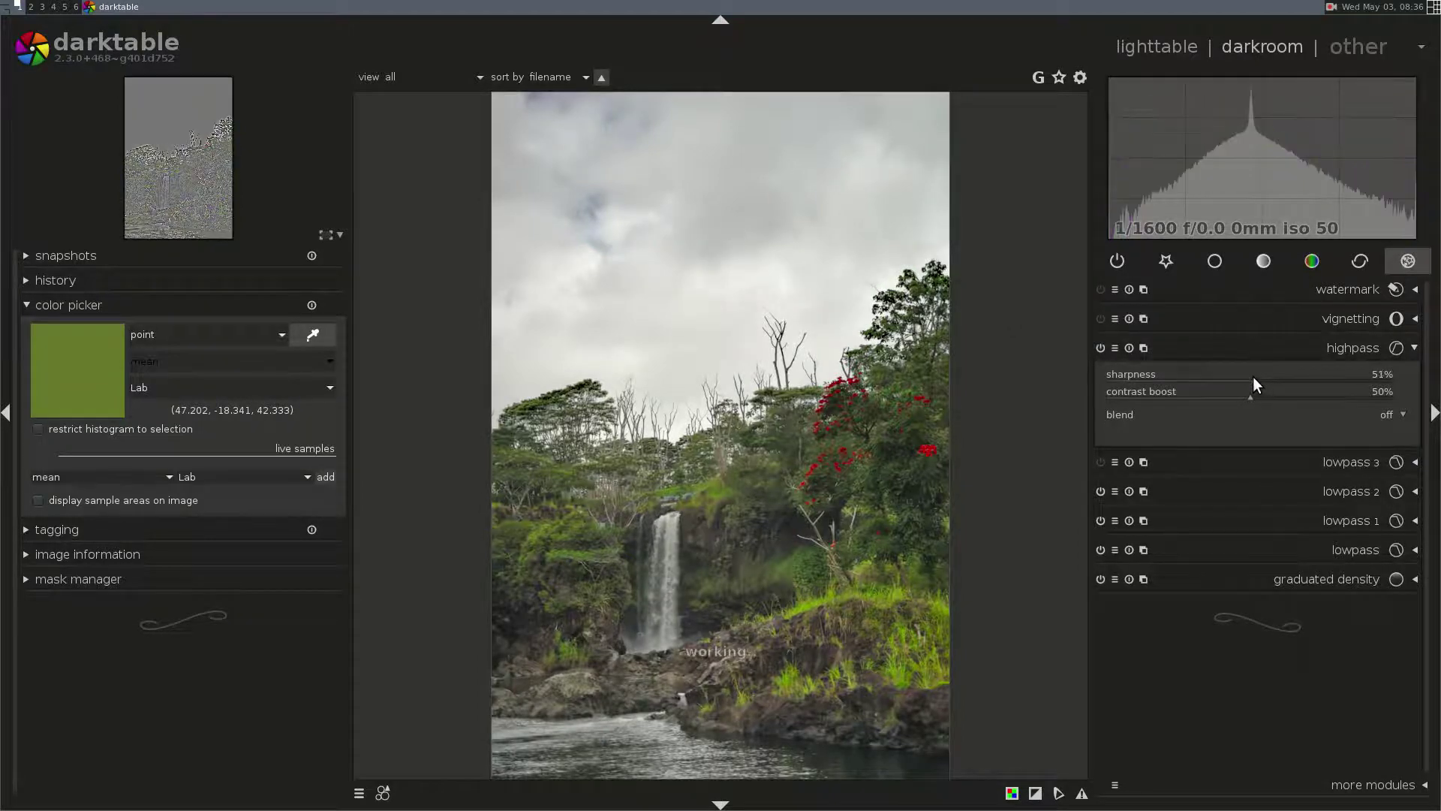
{"action": "left_click_drag", "start_coordinate": [1253, 376], "coordinate": [1423, 390]}
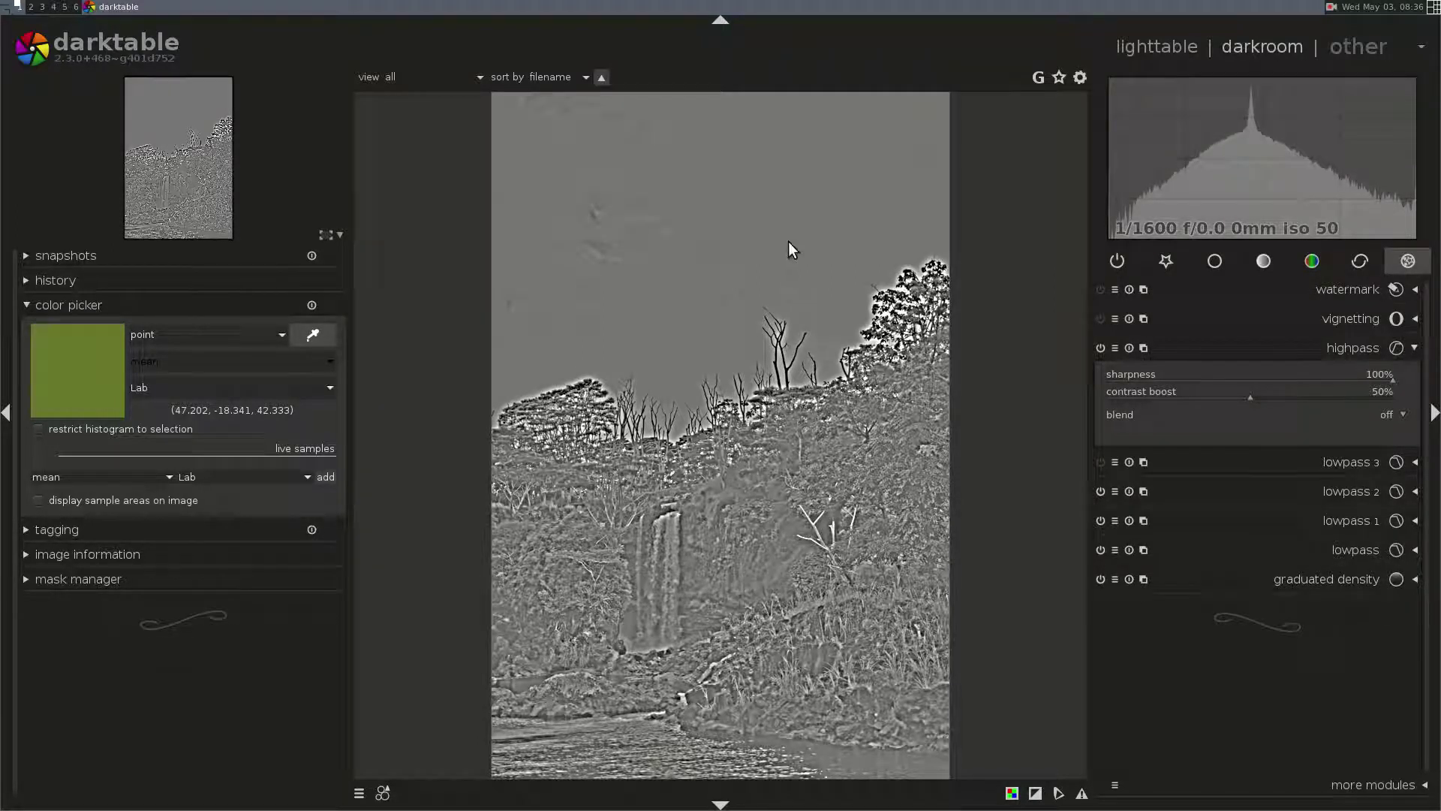
{"action": "left_click_drag", "start_coordinate": [1238, 390], "coordinate": [1403, 398]}
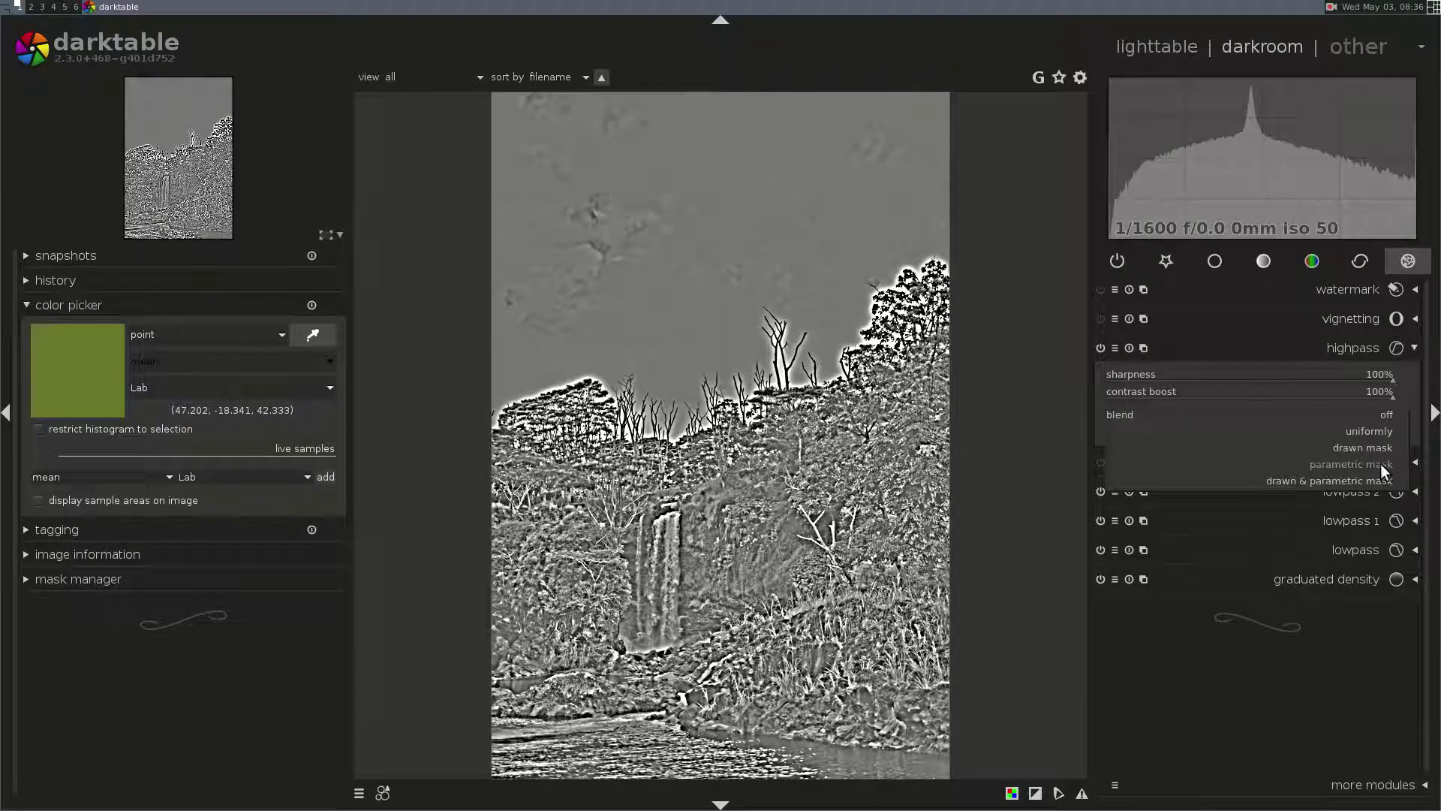
- Limit the highpass filter to bright areas with a parametric mask, setting both lower L input limits to 61
{"action": "left_click", "coordinate": [1380, 462]}
{"action": "left_click_drag", "start_coordinate": [1107, 508], "coordinate": [1259, 526]}
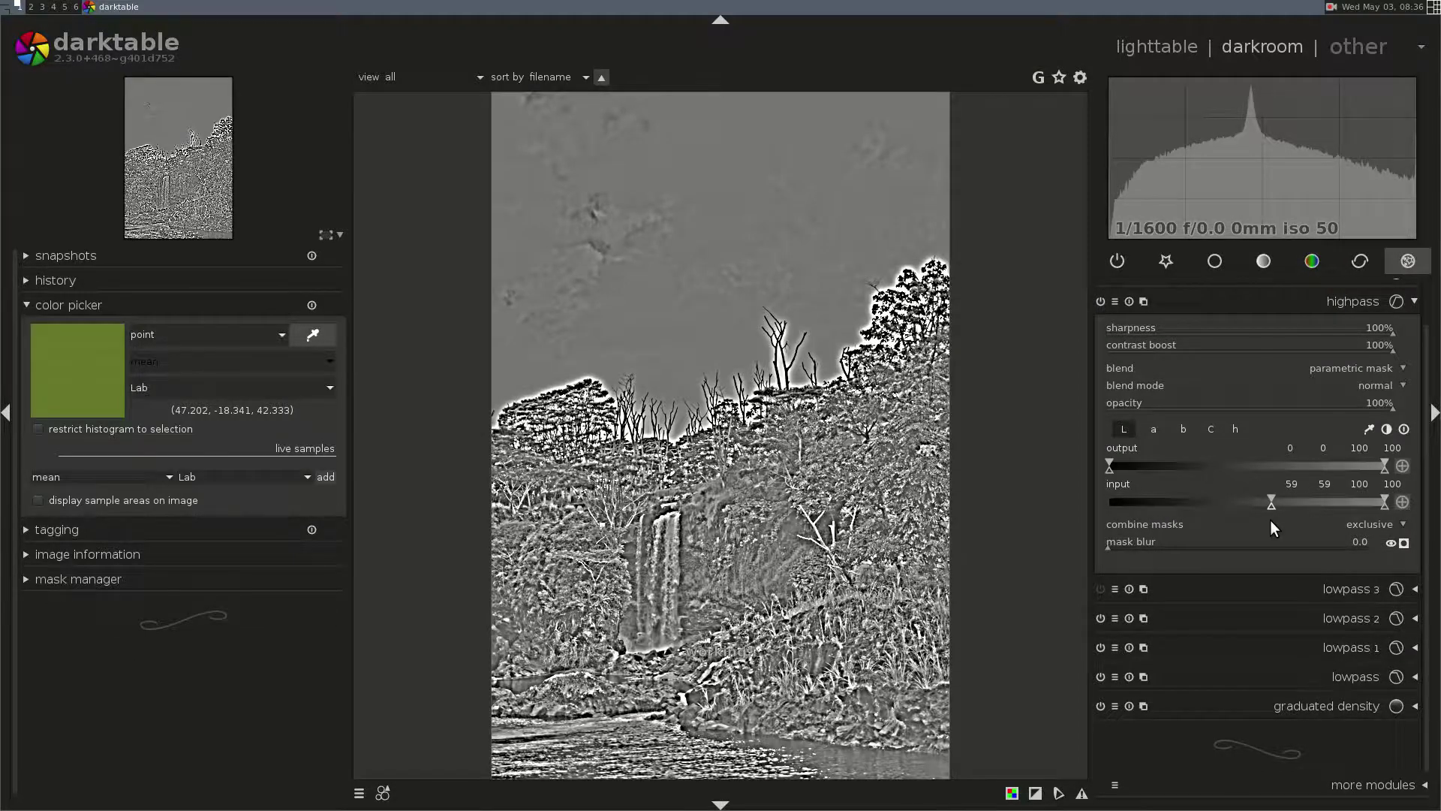
{"action": "left_click_drag", "start_coordinate": [1270, 519], "coordinate": [1278, 516]}
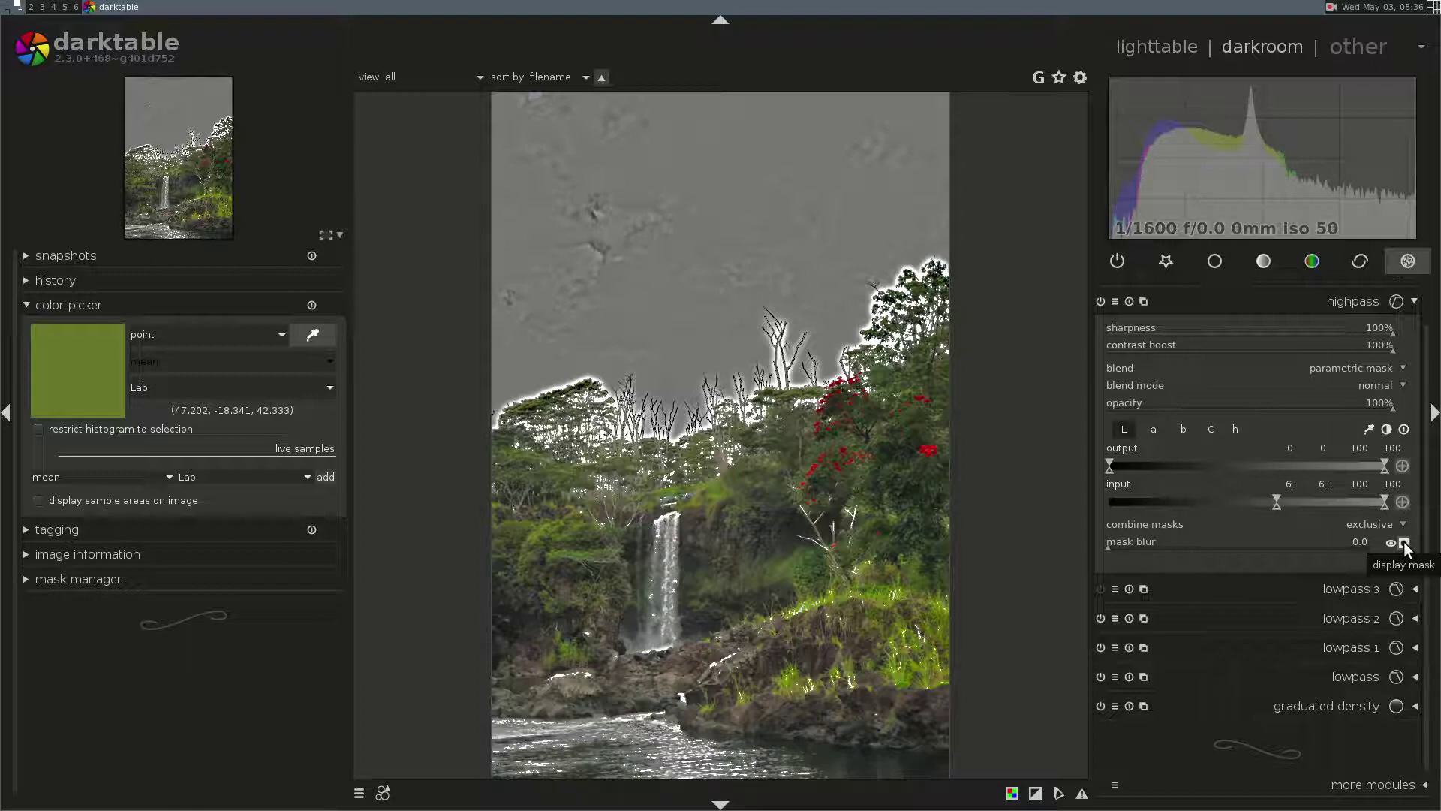
- Change the highpass mask to drawn & parametric and place a tilted gradient shape in the sky just above the trees
{"action": "left_click", "coordinate": [1377, 365]}
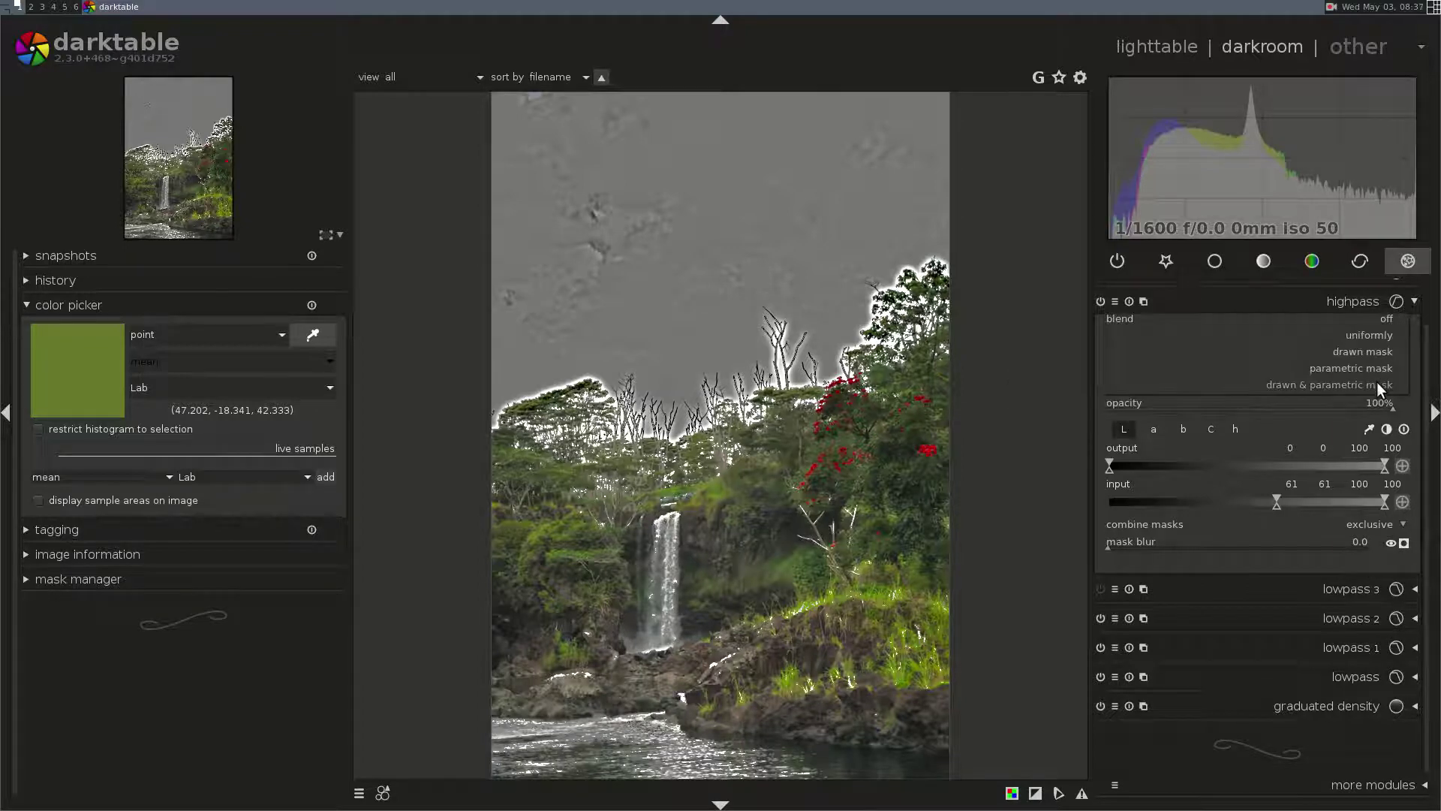
{"action": "left_click", "coordinate": [1376, 381]}
{"action": "left_click", "coordinate": [1402, 448]}
{"action": "left_click", "coordinate": [732, 349]}
{"action": "left_click_drag", "start_coordinate": [731, 348], "coordinate": [745, 386]}
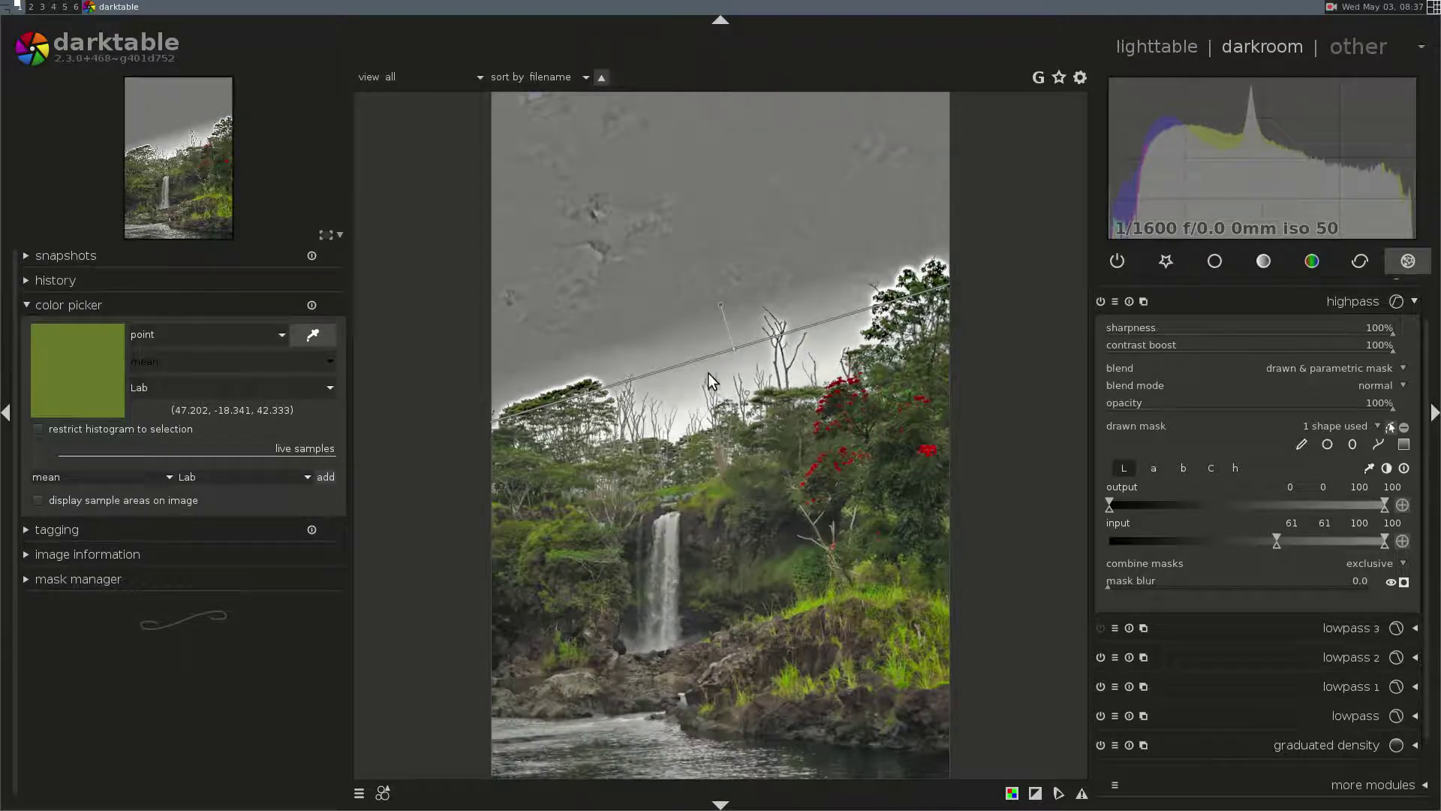
{"action": "left_click_drag", "start_coordinate": [704, 361], "coordinate": [700, 329]}
{"action": "scroll", "coordinate": [700, 329], "scroll_direction": "down", "scroll_amount": 1}
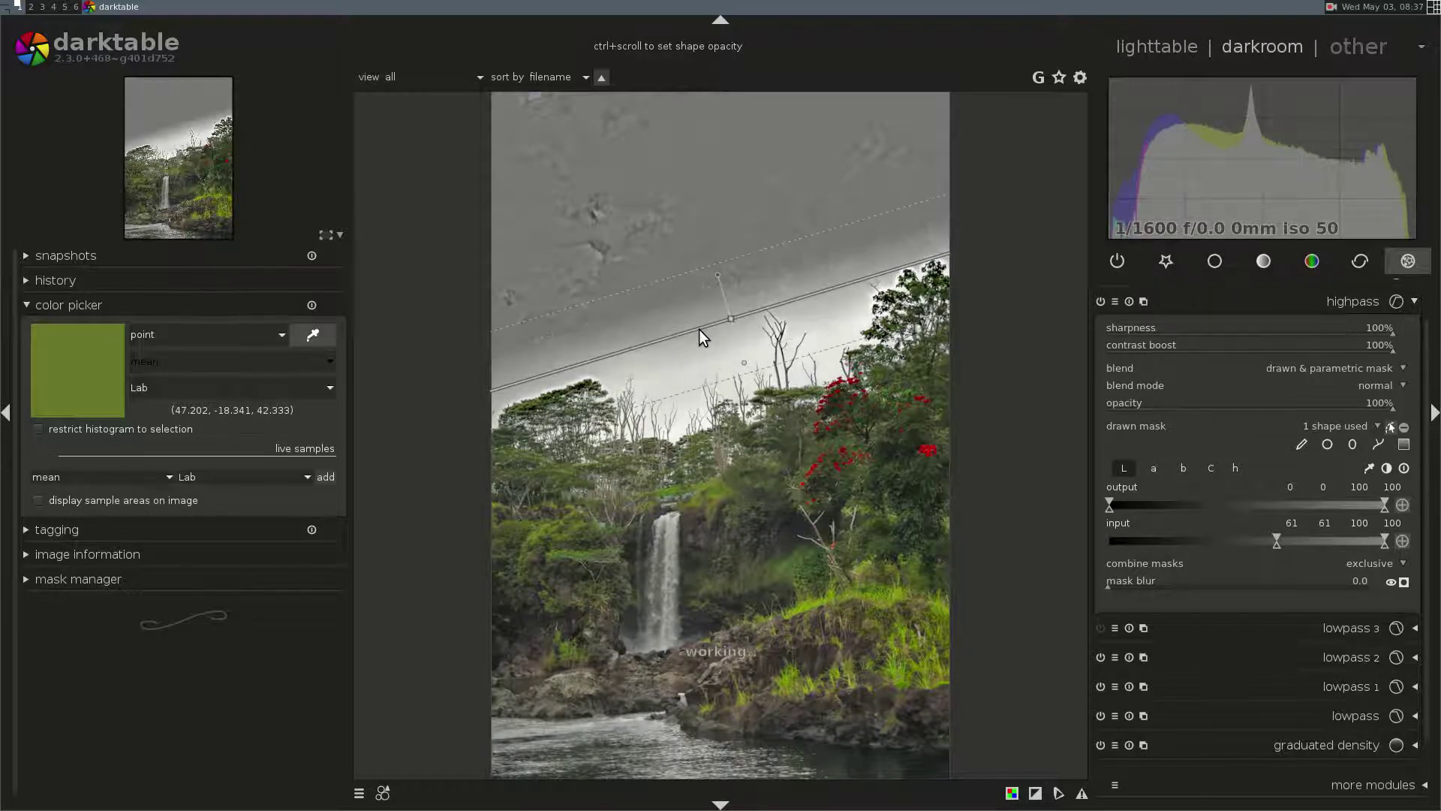
{"action": "left_click", "coordinate": [1389, 426]}
{"action": "left_click", "coordinate": [1400, 580]}
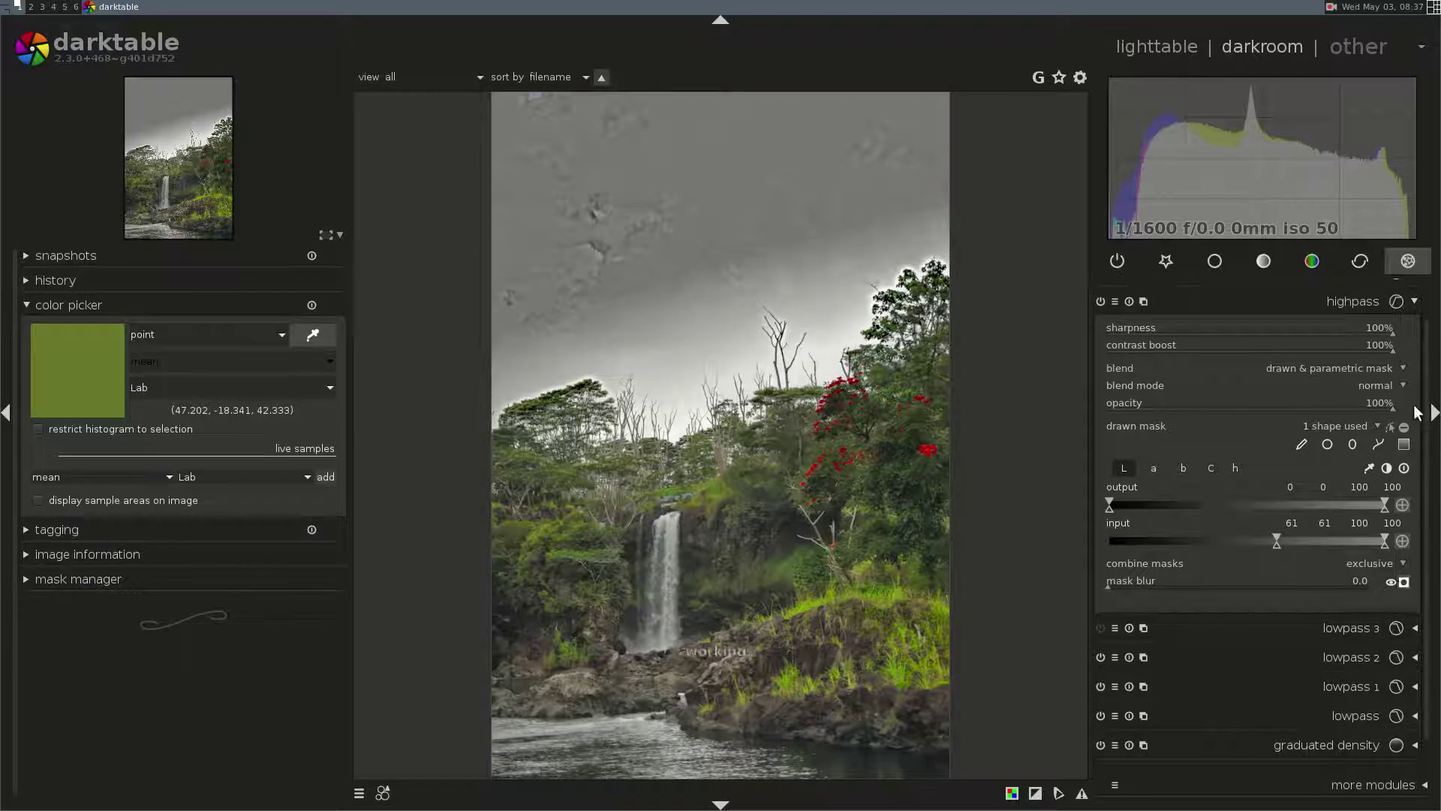
- Blend the highpass filter in softlight mode, preview its mask, and set the opacity to 64%
{"action": "left_click", "coordinate": [1390, 384]}
{"action": "left_click", "coordinate": [1373, 568]}
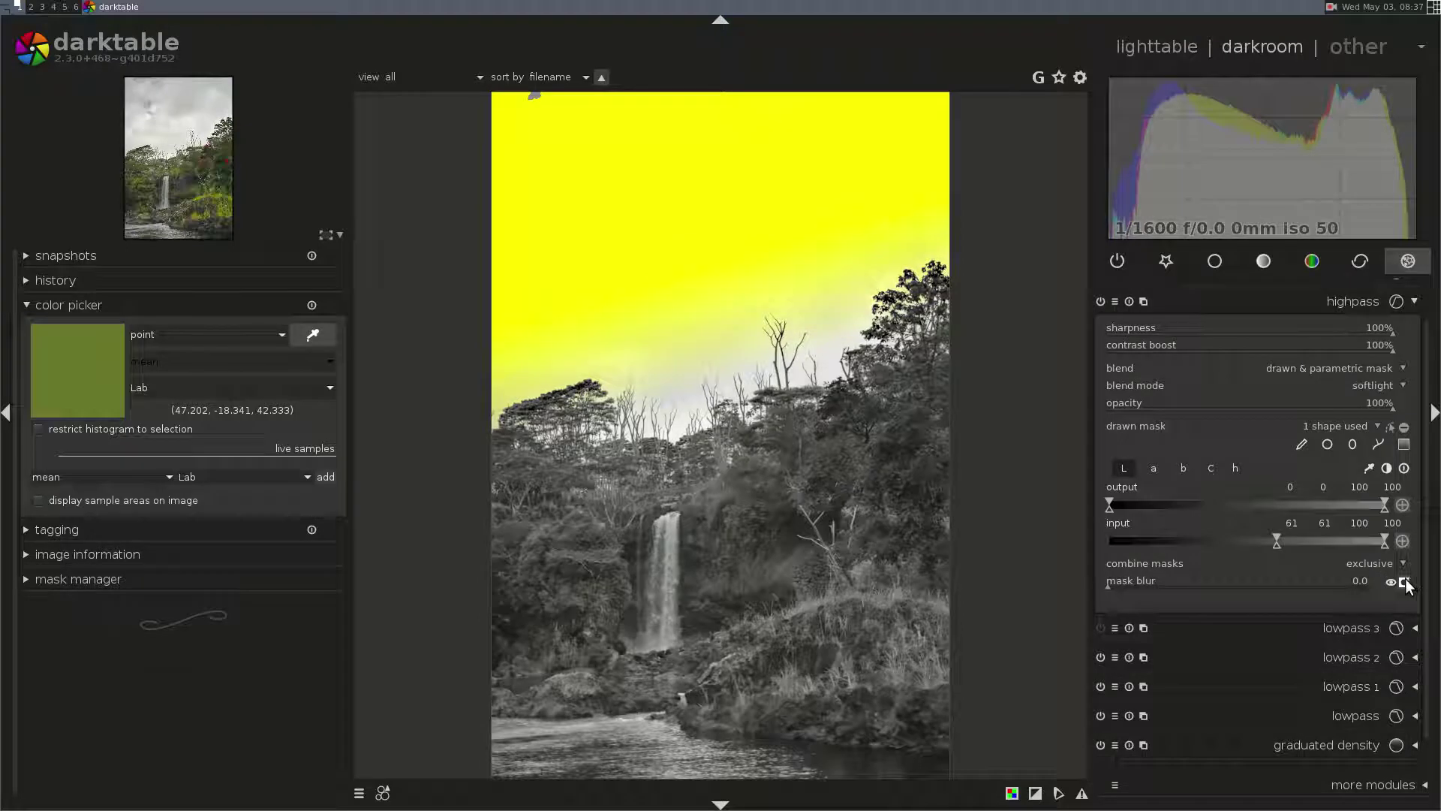
{"action": "left_click", "coordinate": [1403, 581]}
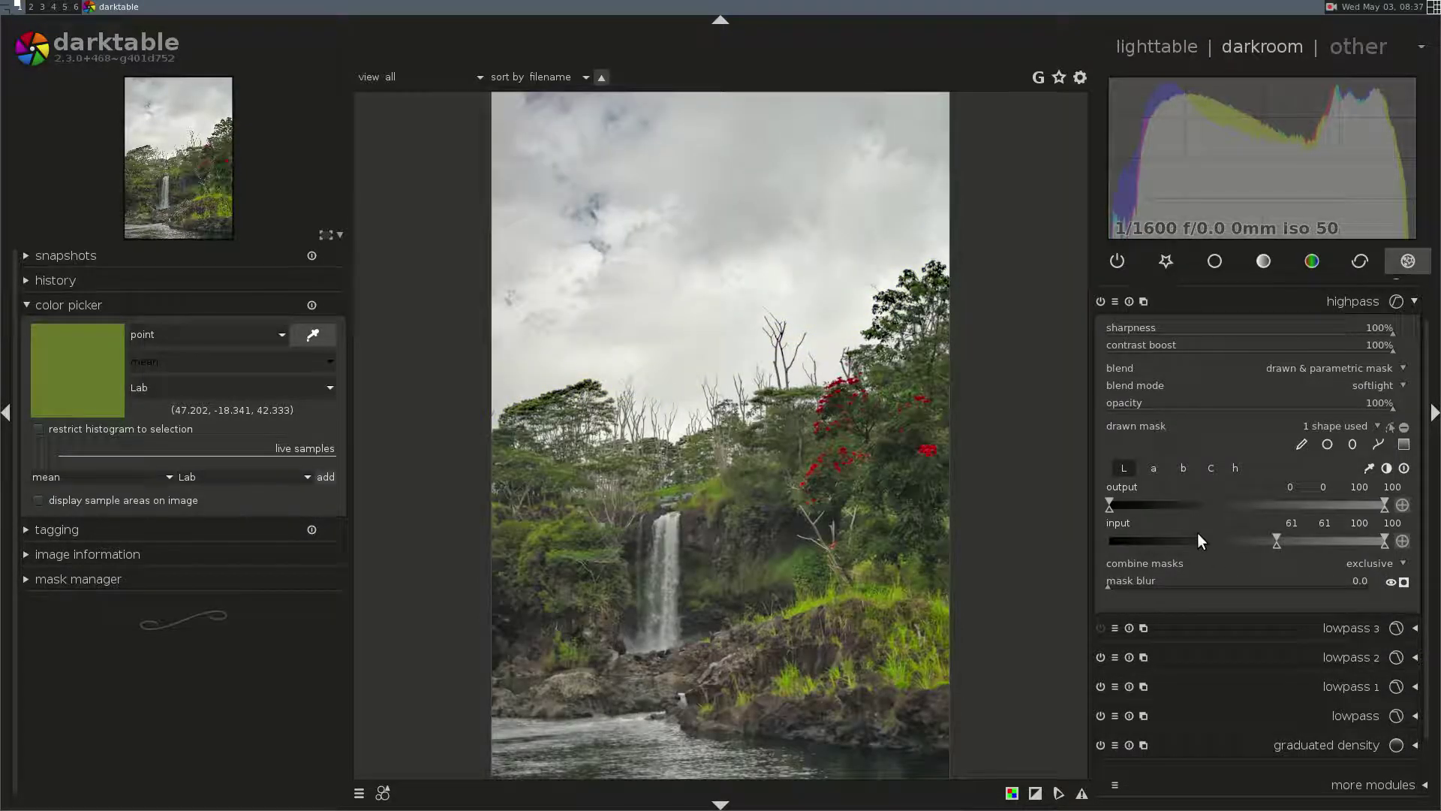
{"action": "left_click_drag", "start_coordinate": [1387, 407], "coordinate": [948, 390]}
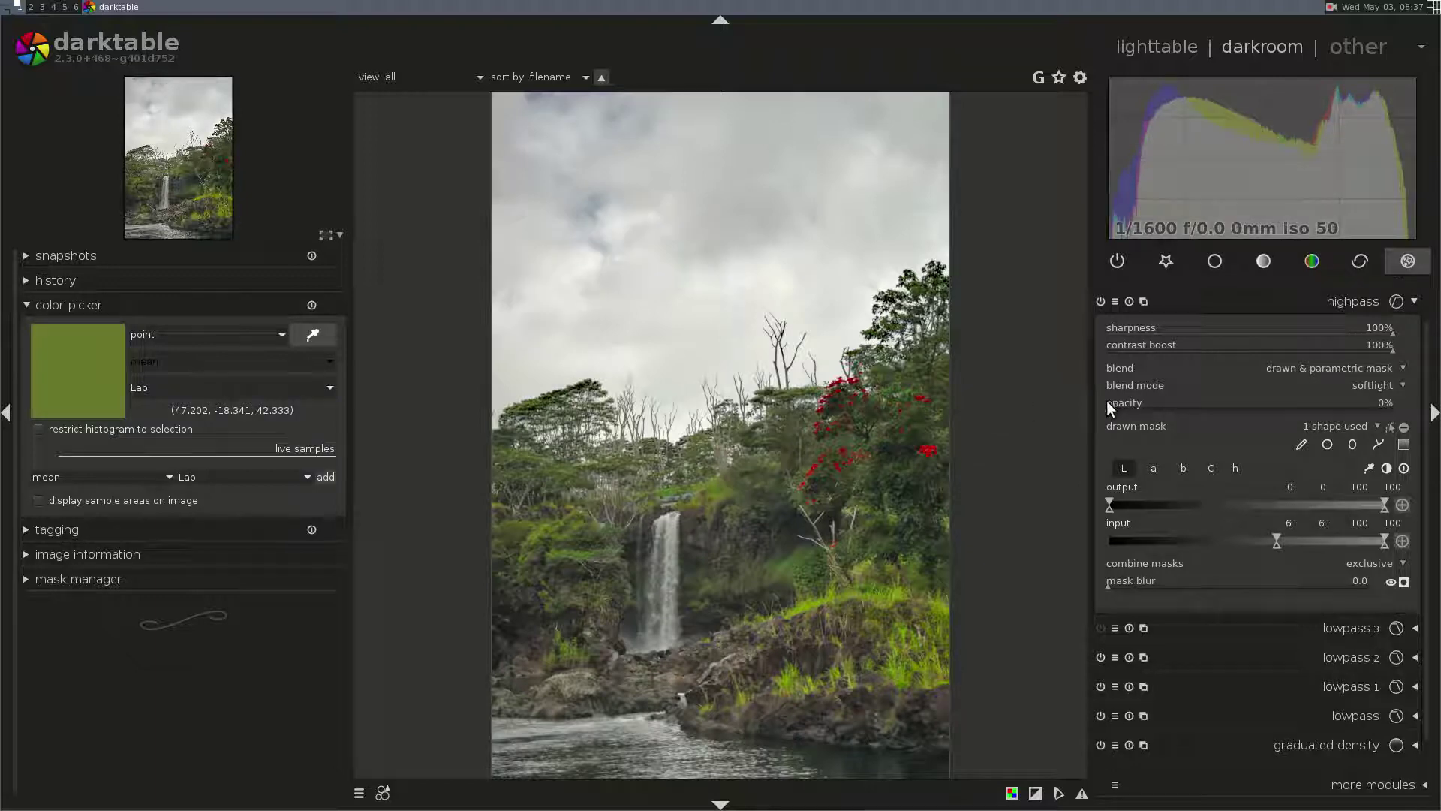
{"action": "left_click", "coordinate": [1214, 403]}
{"action": "left_click_drag", "start_coordinate": [1218, 403], "coordinate": [1289, 409]}
- Compare the sky with and without the highpass effect, keep the effect enabled and collapse the module
{"action": "left_click", "coordinate": [1099, 301]}
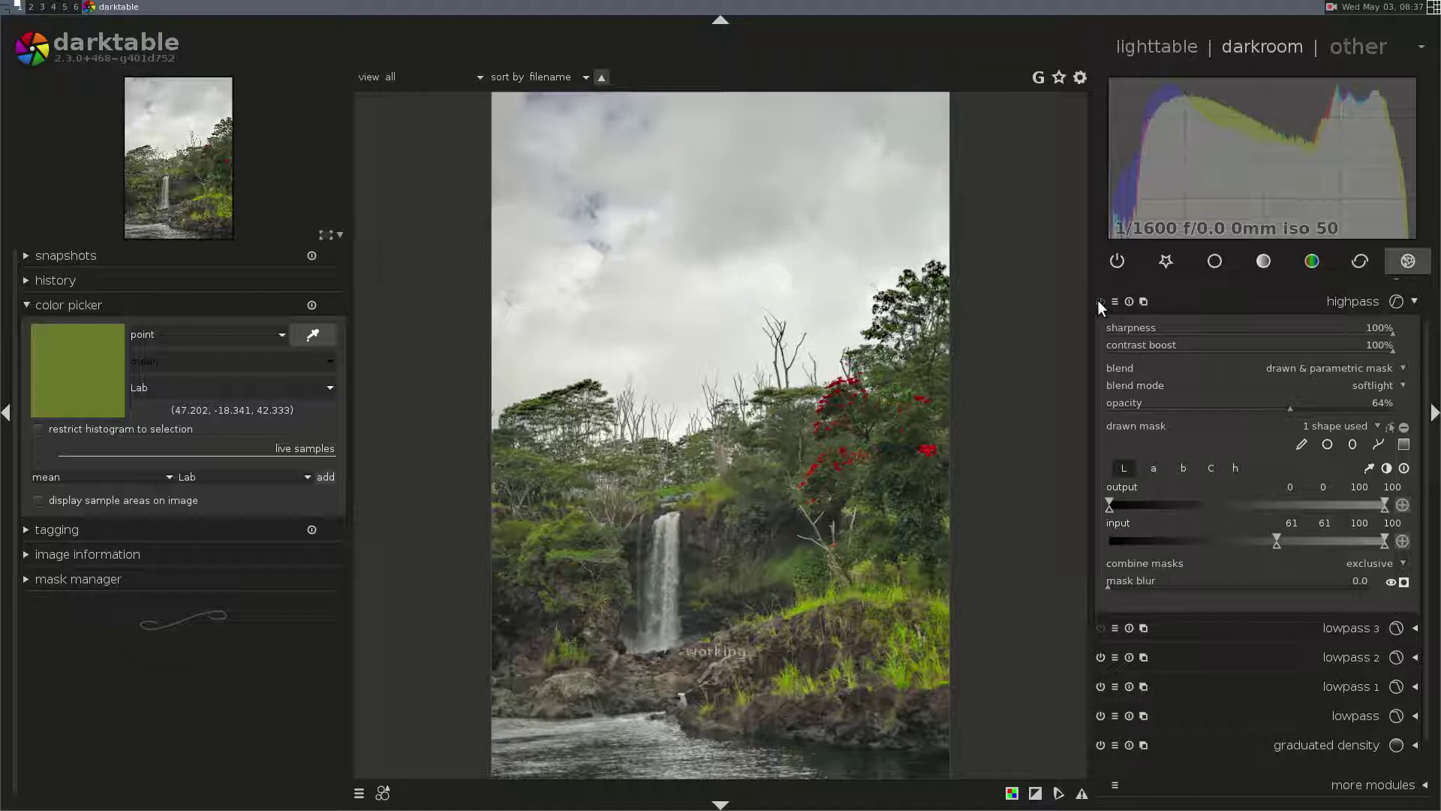
{"action": "left_click", "coordinate": [1099, 301]}
{"action": "left_click", "coordinate": [1307, 310]}
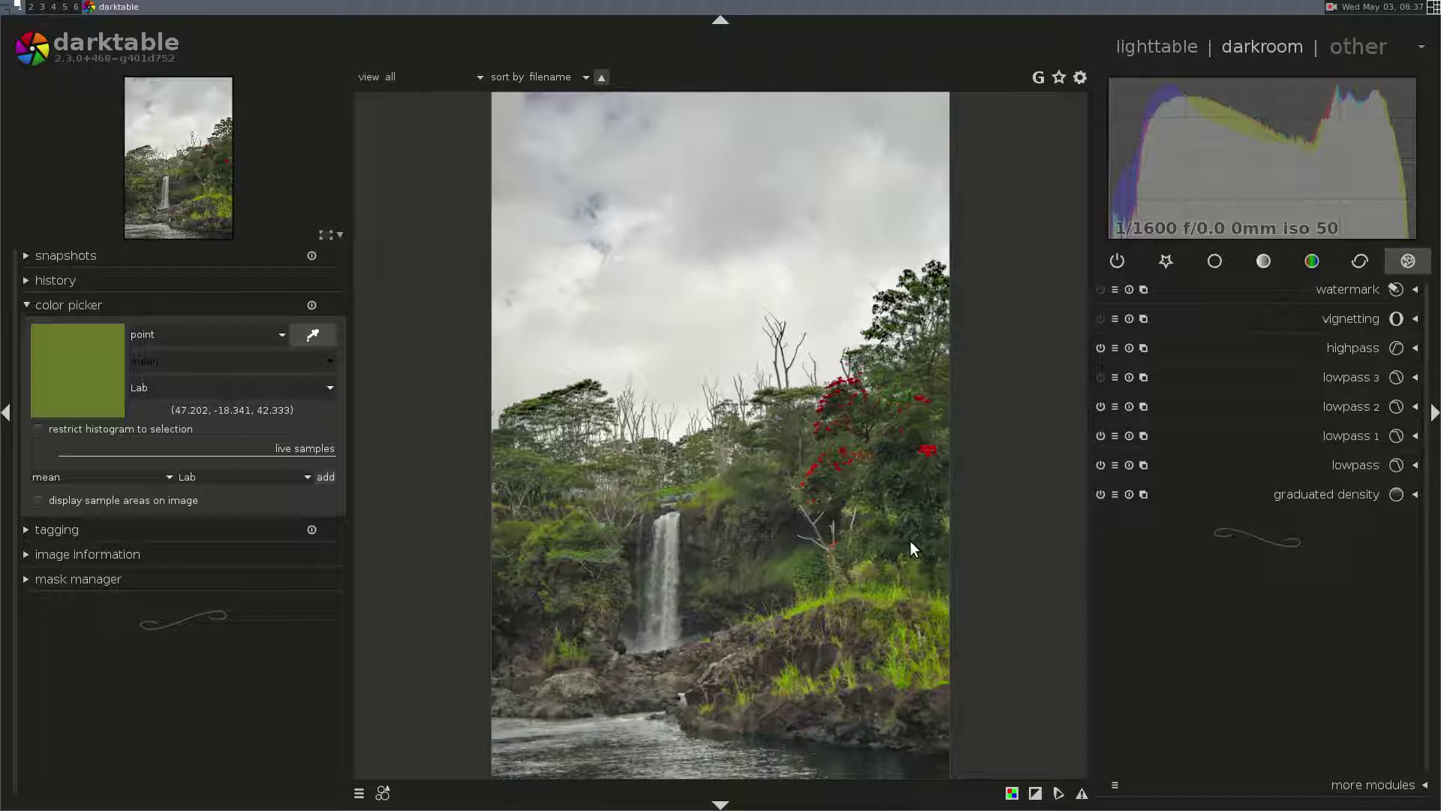
- Add a new lowpass instance above lowpass 3 and set its saturation to 0
{"action": "left_click", "coordinate": [1143, 406]}
{"action": "left_click", "coordinate": [1169, 412]}
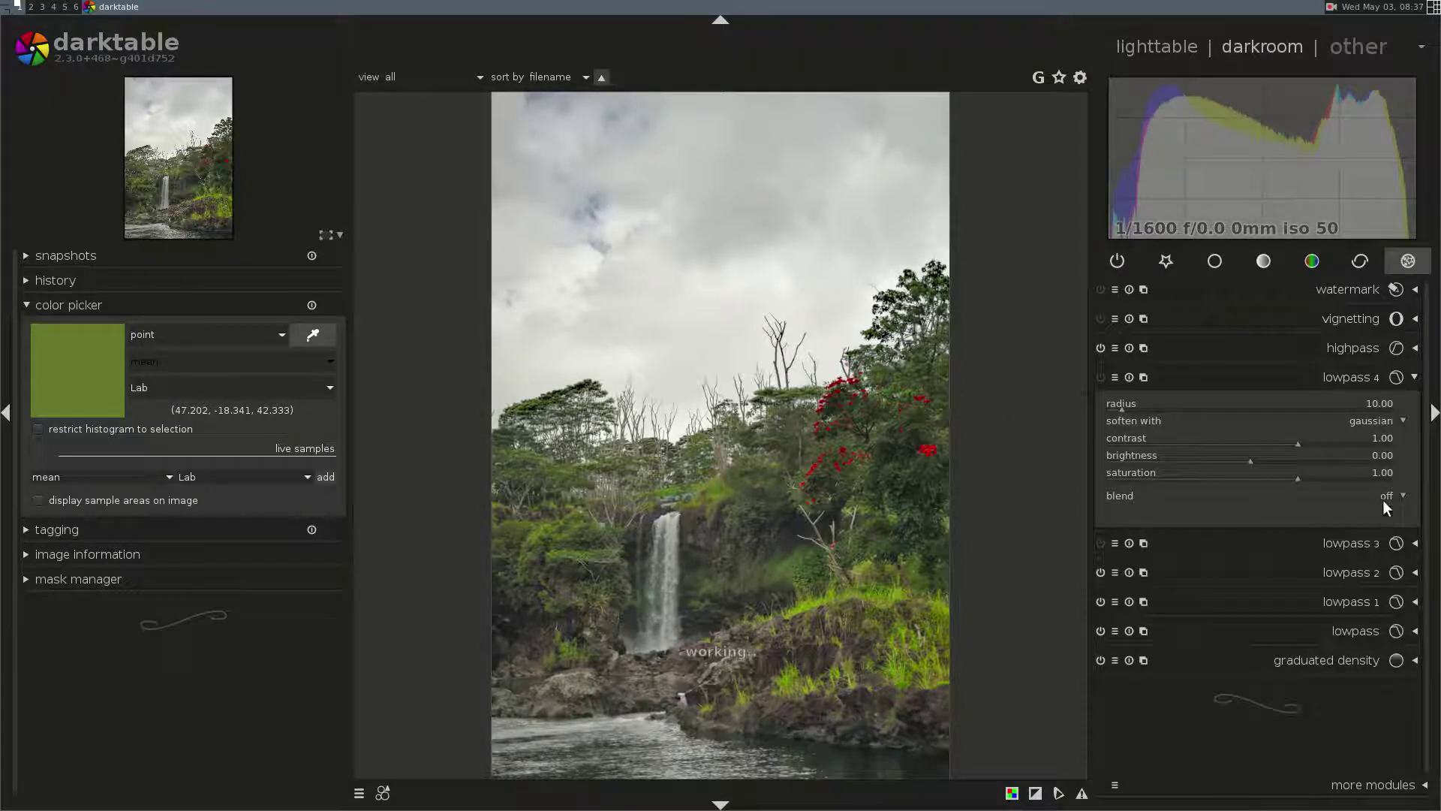
{"action": "right_click", "coordinate": [1321, 473]}
{"action": "type", "text": "0"}
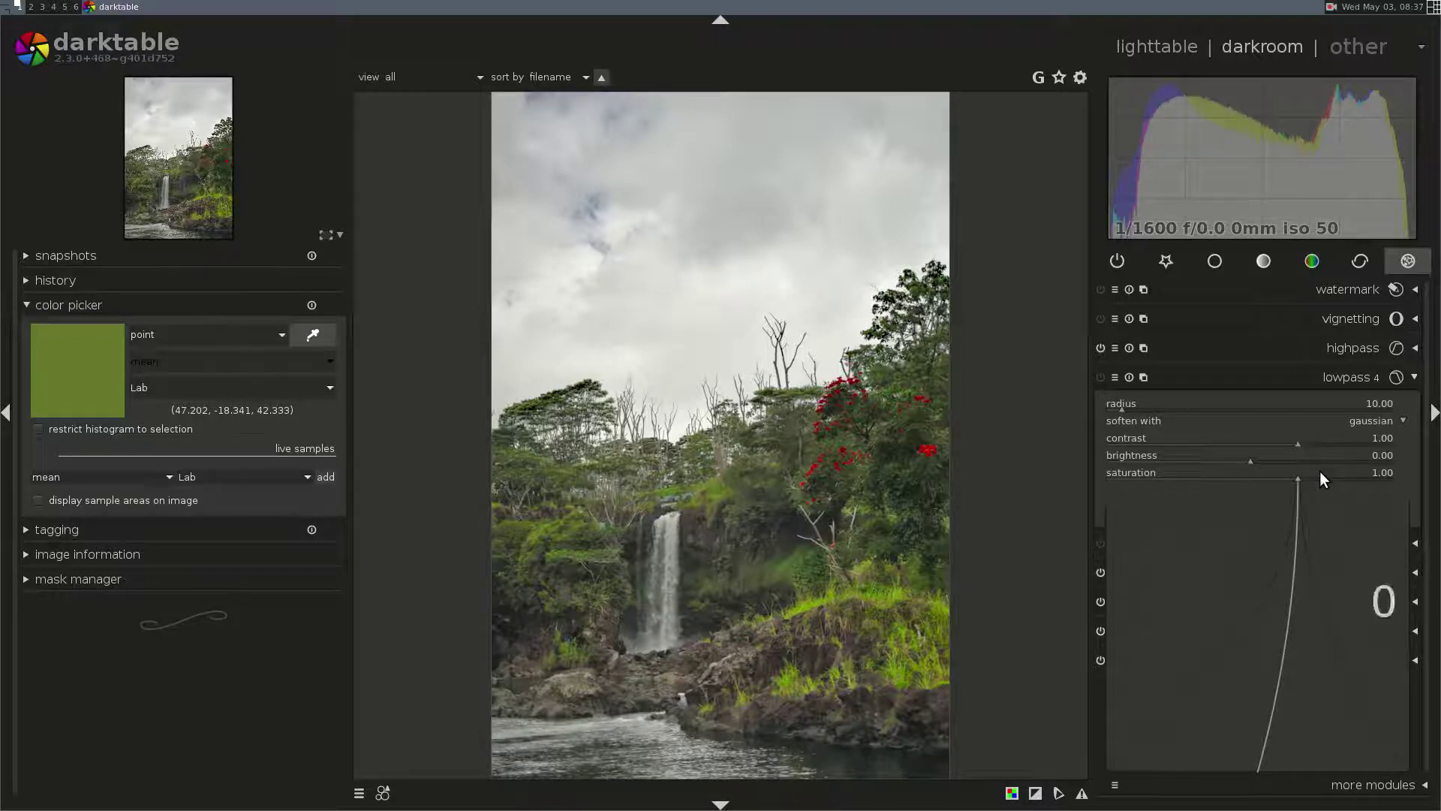
{"action": "key", "text": "Return"}
- Set the new lowpass radius to 13.59, checking the blur on the foliage at 100%
{"action": "left_click_drag", "start_coordinate": [1123, 405], "coordinate": [1133, 407]}
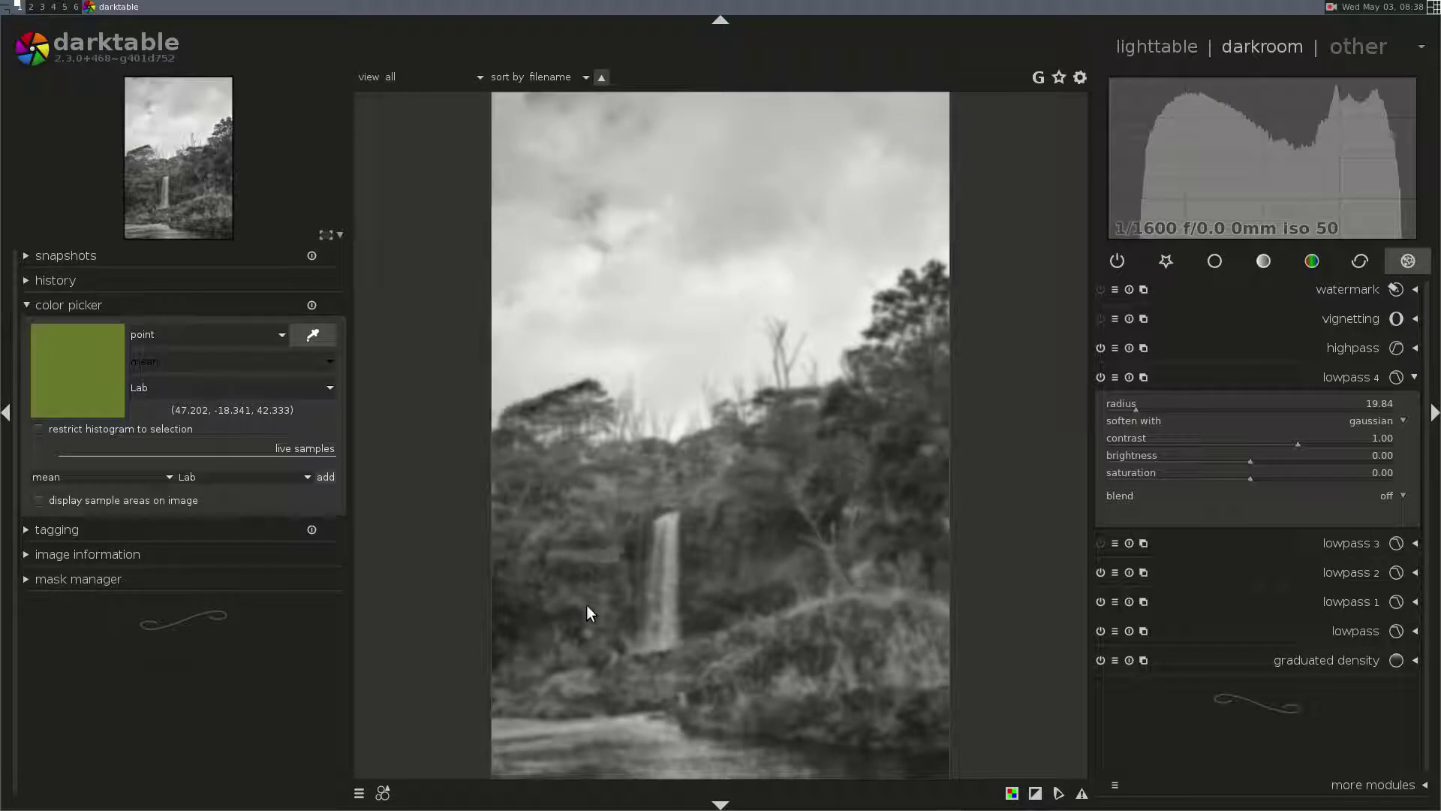
{"action": "middle_click", "coordinate": [592, 578]}
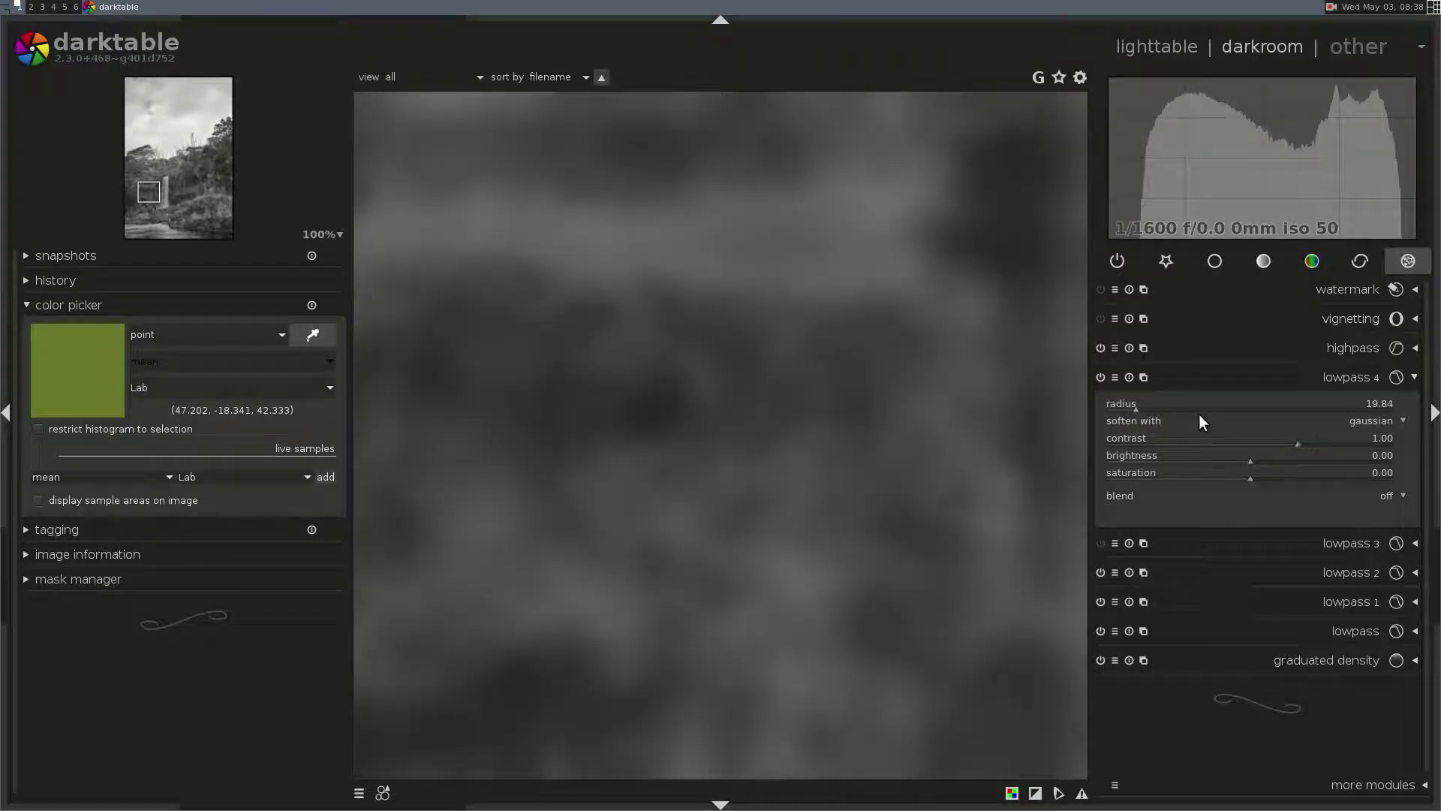
{"action": "scroll", "coordinate": [1136, 401], "scroll_direction": "down", "scroll_amount": 4}
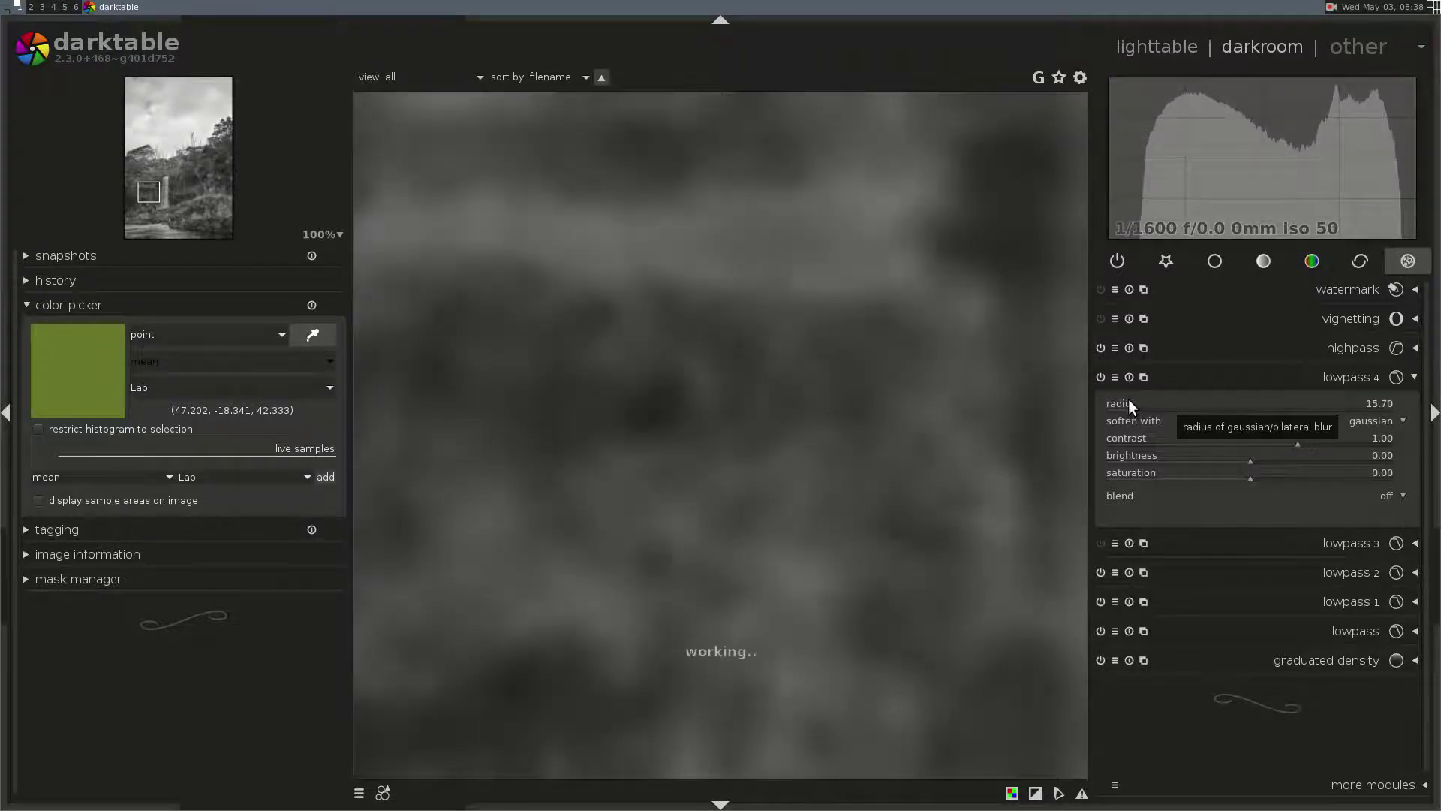
{"action": "scroll", "coordinate": [1124, 399], "scroll_direction": "up", "scroll_amount": 1}
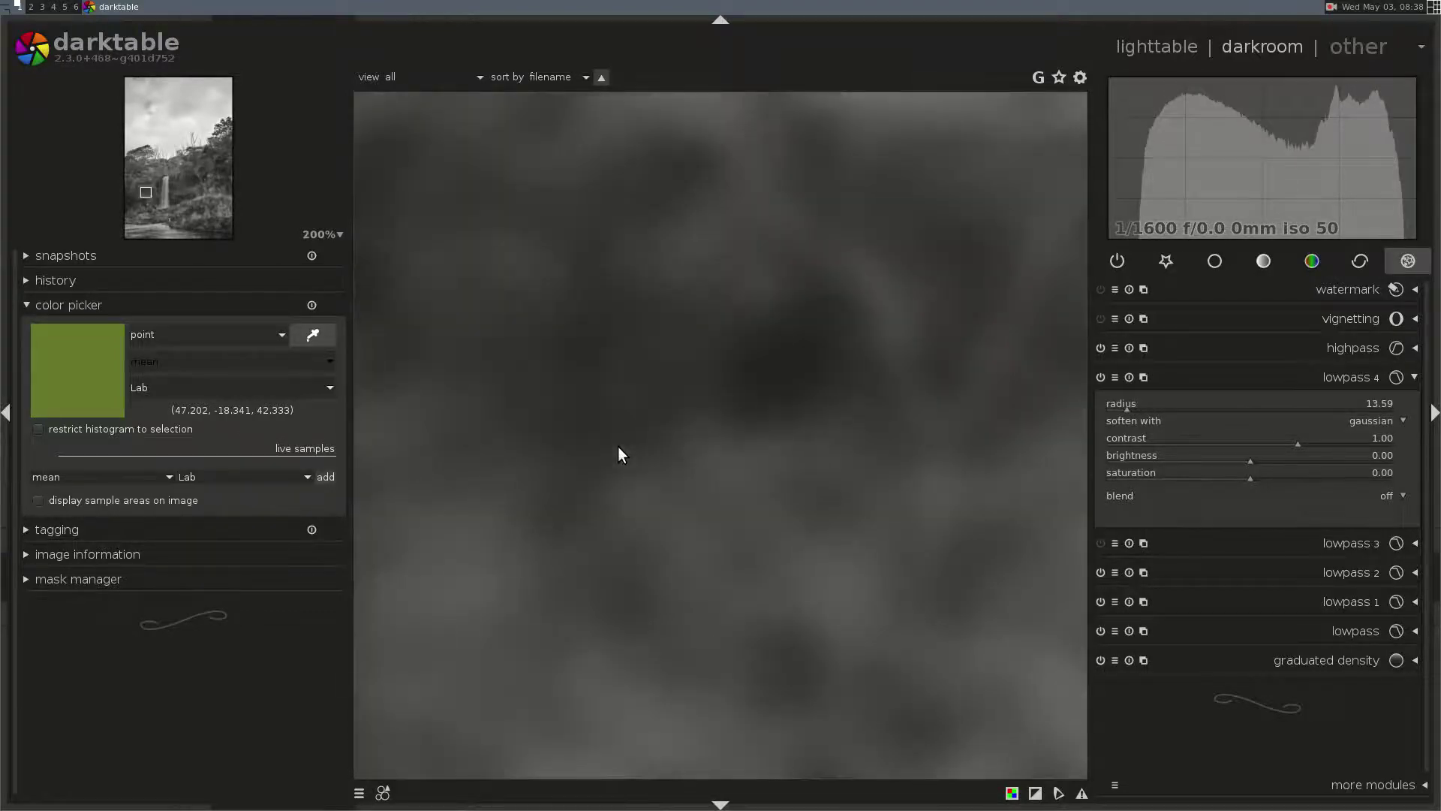
{"action": "middle_click", "coordinate": [618, 446]}
{"action": "middle_click", "coordinate": [868, 403]}
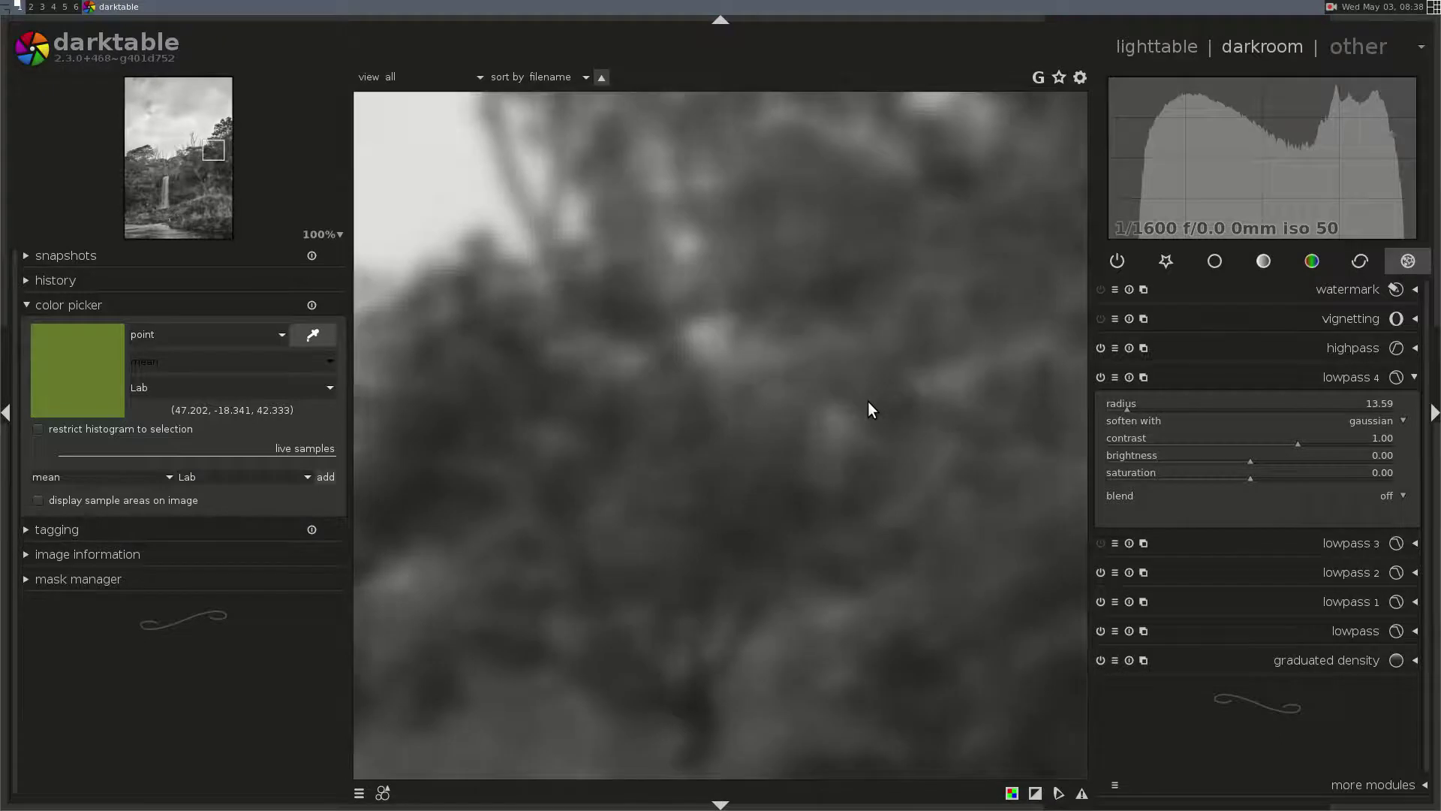
{"action": "middle_click", "coordinate": [868, 403]}
{"action": "middle_click", "coordinate": [868, 403]}
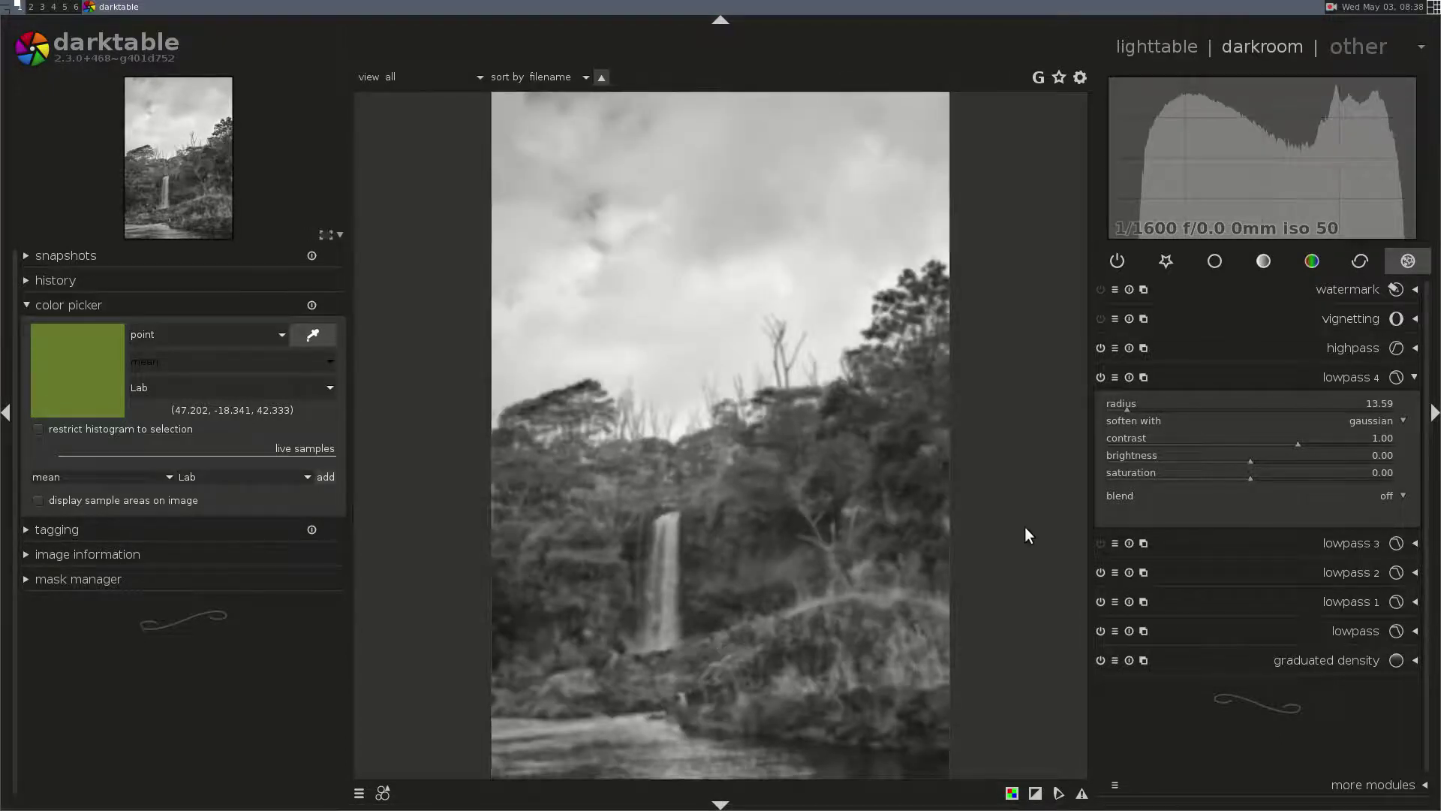
- Blend the lowpass 4 filter uniformly in softlight mode, reduce its opacity to a low level and collapse the module
{"action": "left_click", "coordinate": [1386, 495]}
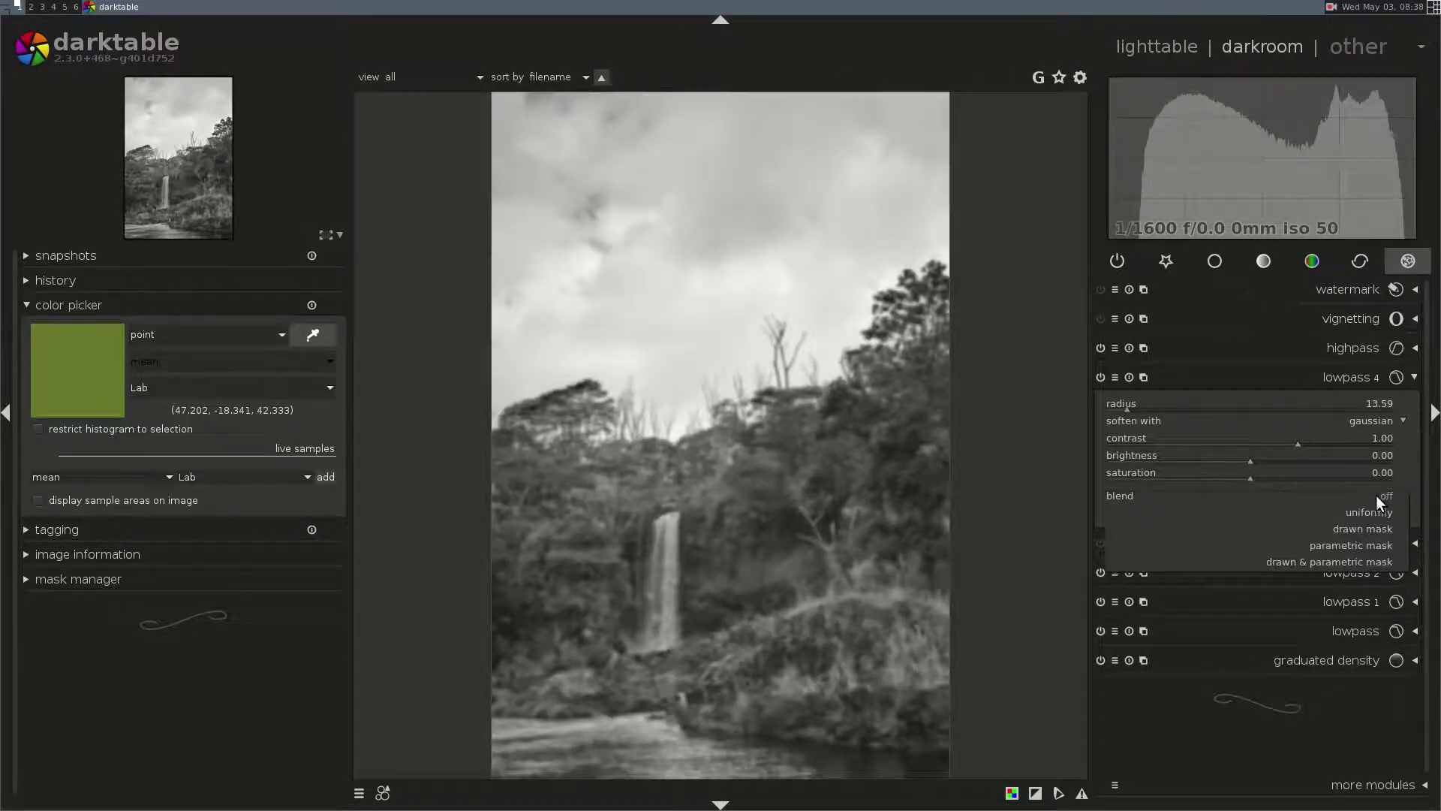
{"action": "left_click", "coordinate": [1378, 512]}
{"action": "left_click", "coordinate": [1378, 513]}
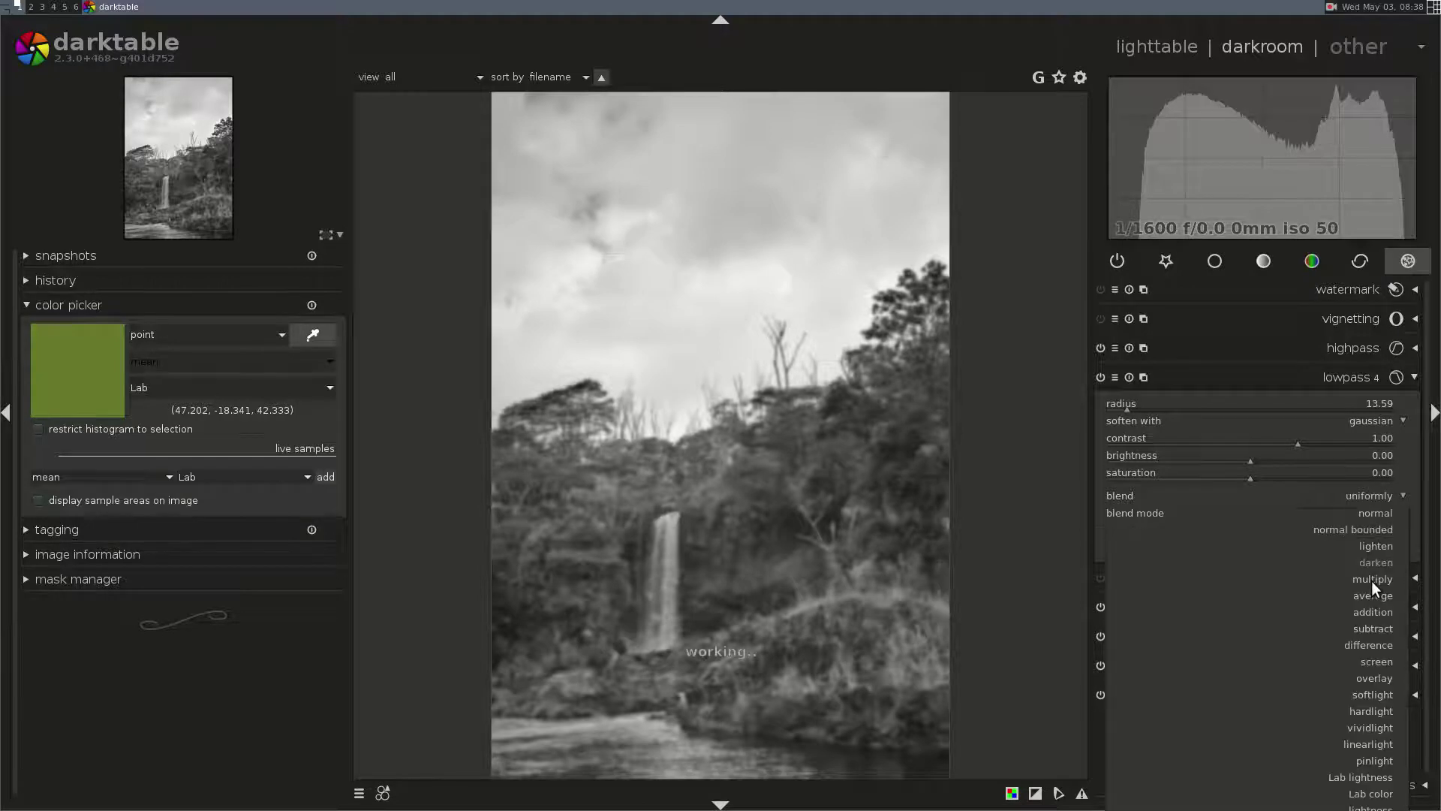
{"action": "left_click", "coordinate": [1385, 695]}
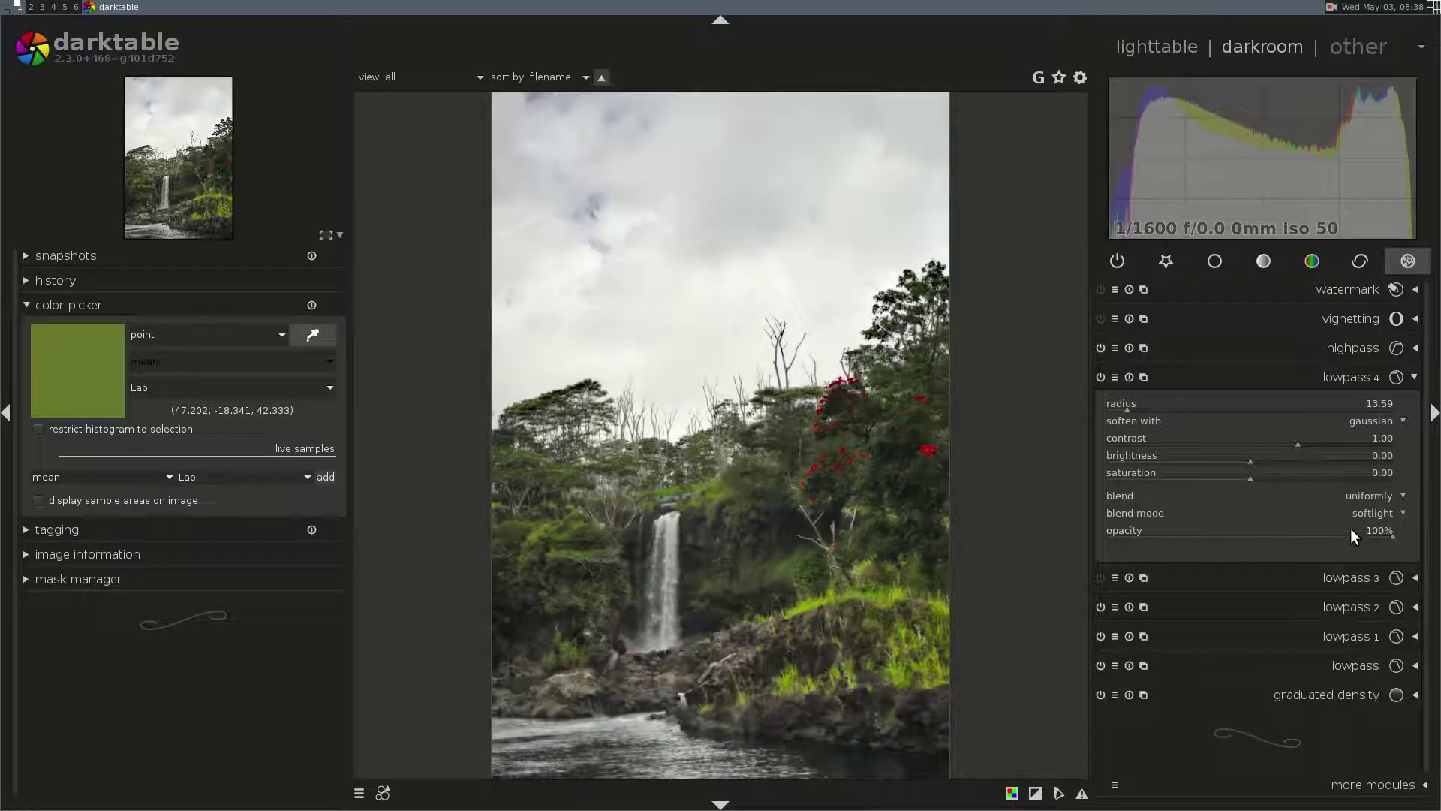
{"action": "left_click_drag", "start_coordinate": [1393, 531], "coordinate": [1018, 557]}
{"action": "left_click_drag", "start_coordinate": [1109, 529], "coordinate": [1137, 526]}
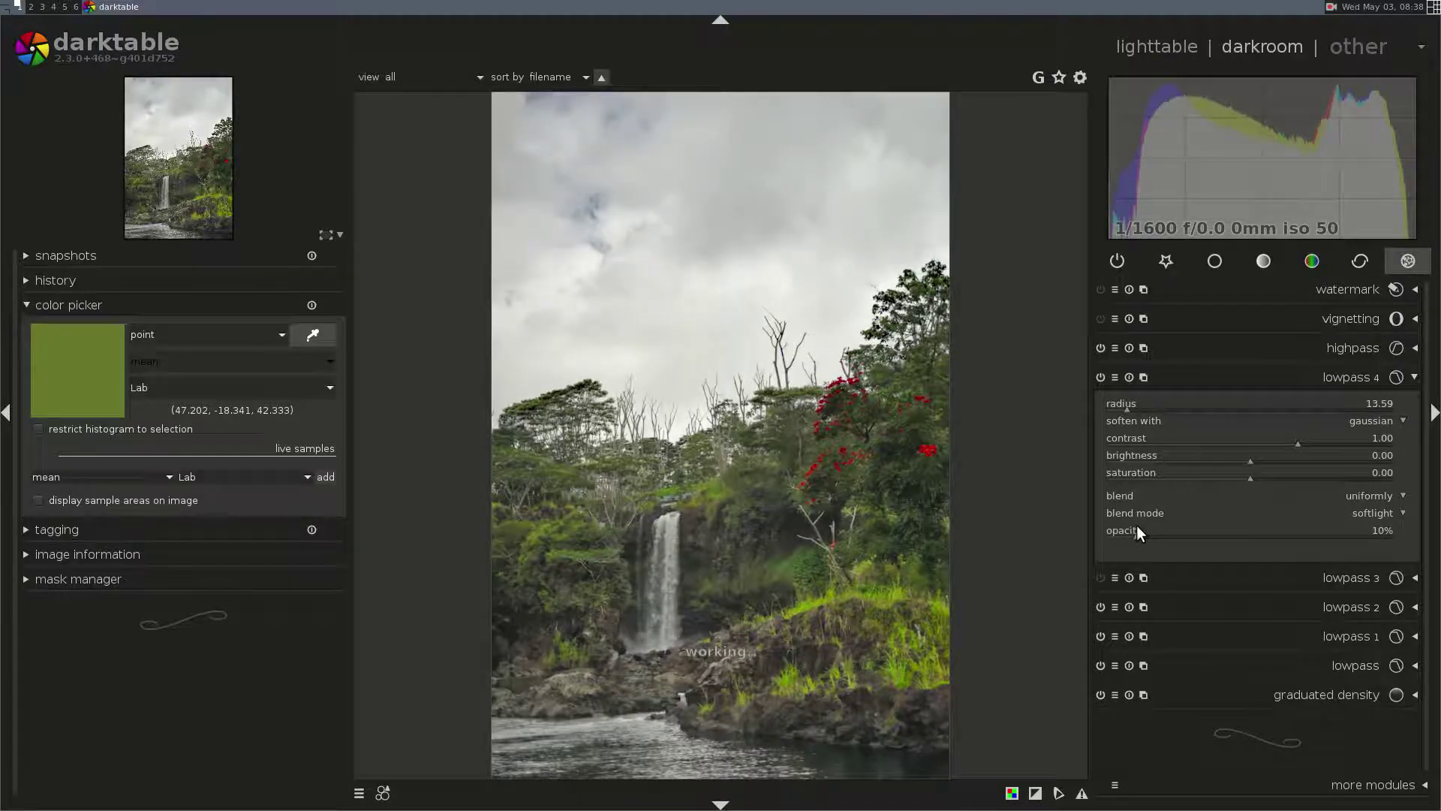
{"action": "left_click_drag", "start_coordinate": [1146, 524], "coordinate": [1163, 524]}
{"action": "left_click", "coordinate": [1294, 375]}
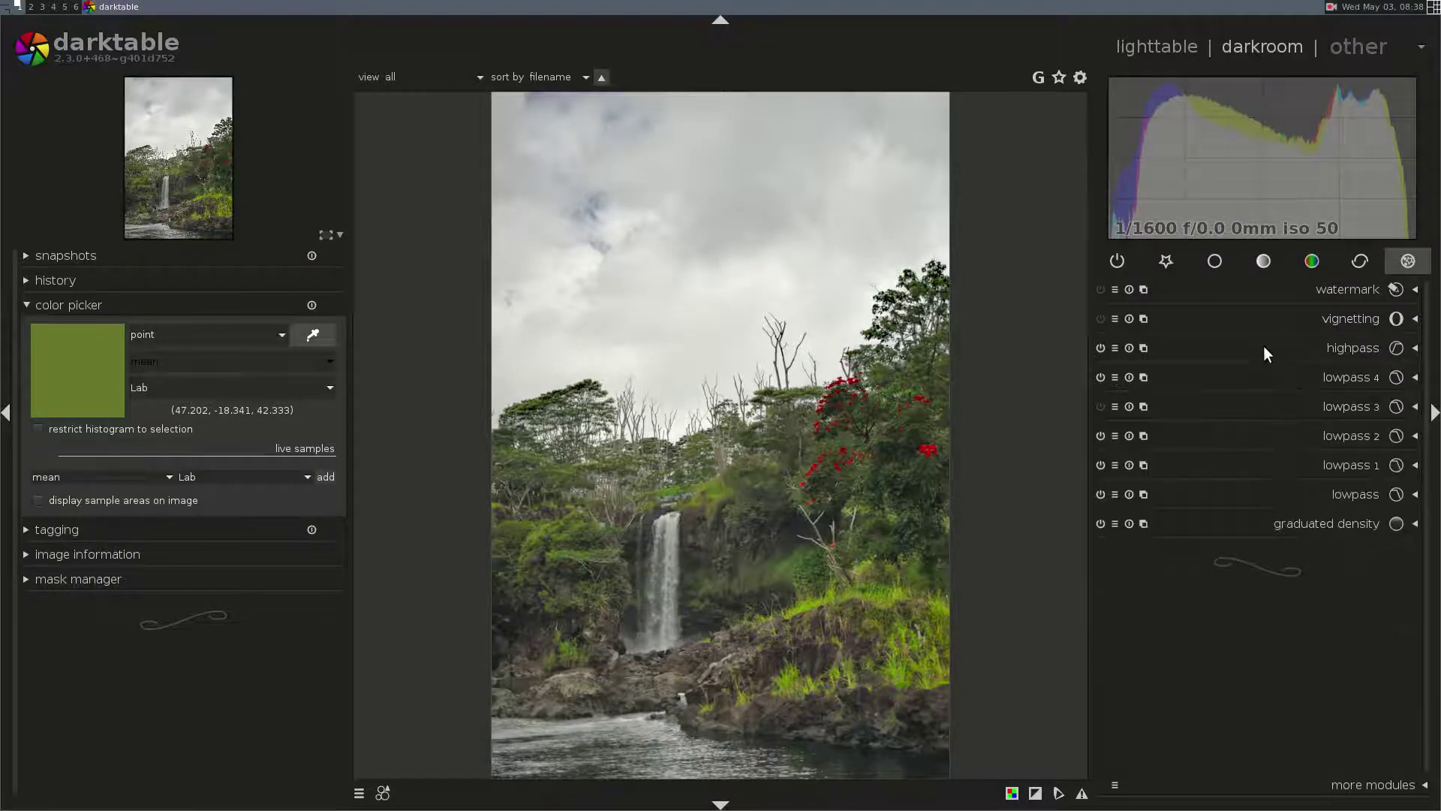
- Add a new highpass instance with 55% sharpness and 56% contrast boost, and inspect the tree detail at 100%
{"action": "left_click", "coordinate": [1142, 346]}
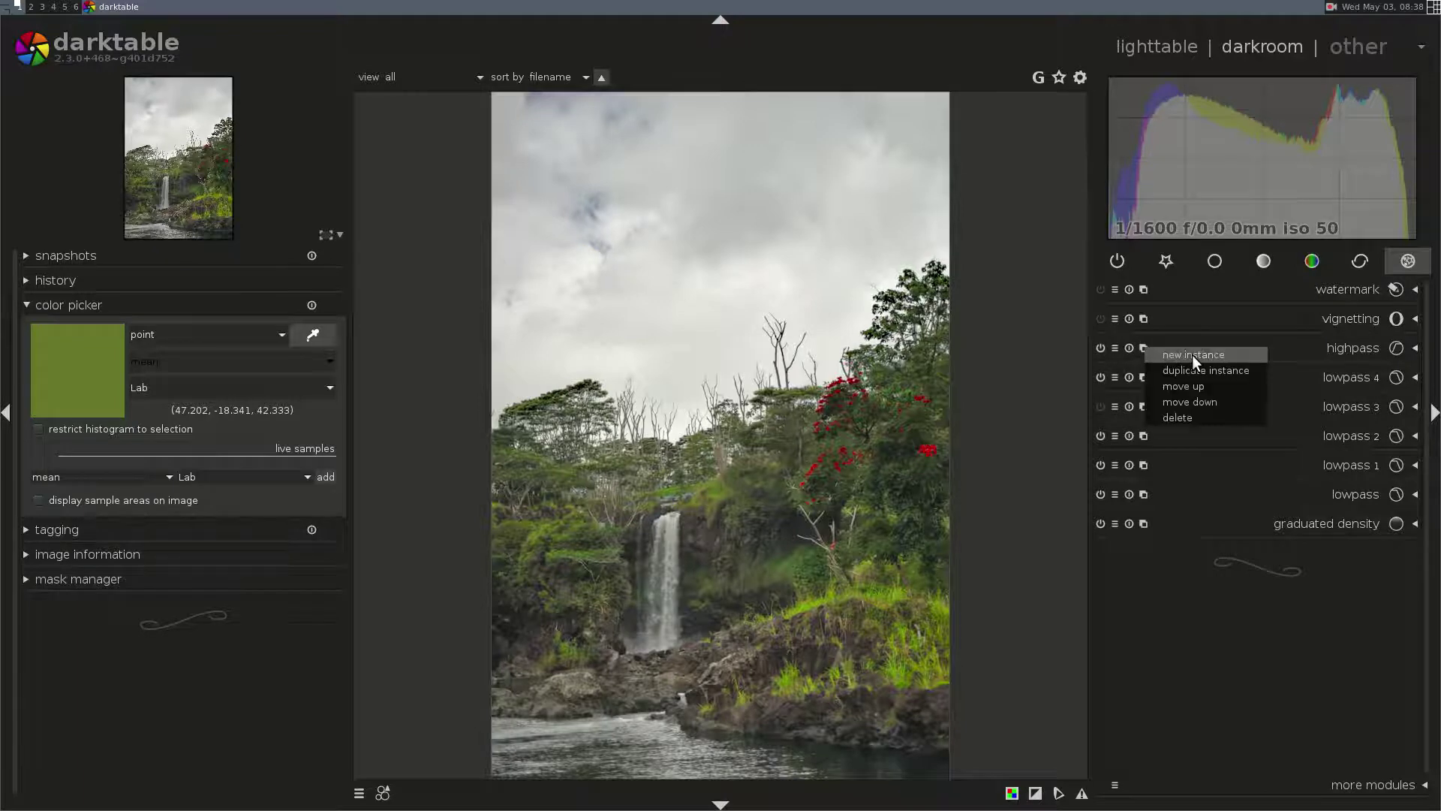
{"action": "left_click", "coordinate": [1191, 356]}
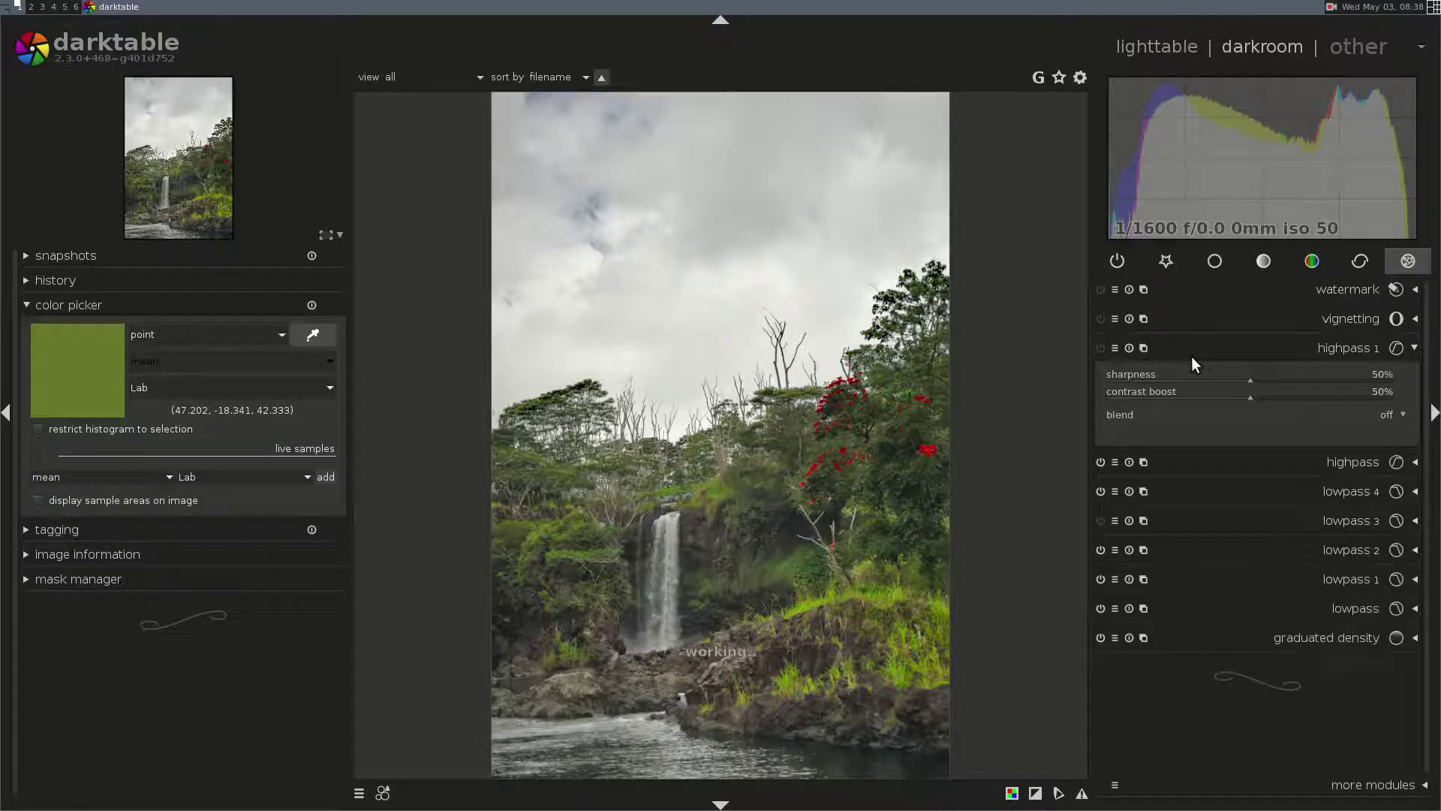
{"action": "left_click", "coordinate": [1245, 376]}
{"action": "left_click_drag", "start_coordinate": [1245, 376], "coordinate": [1264, 376]}
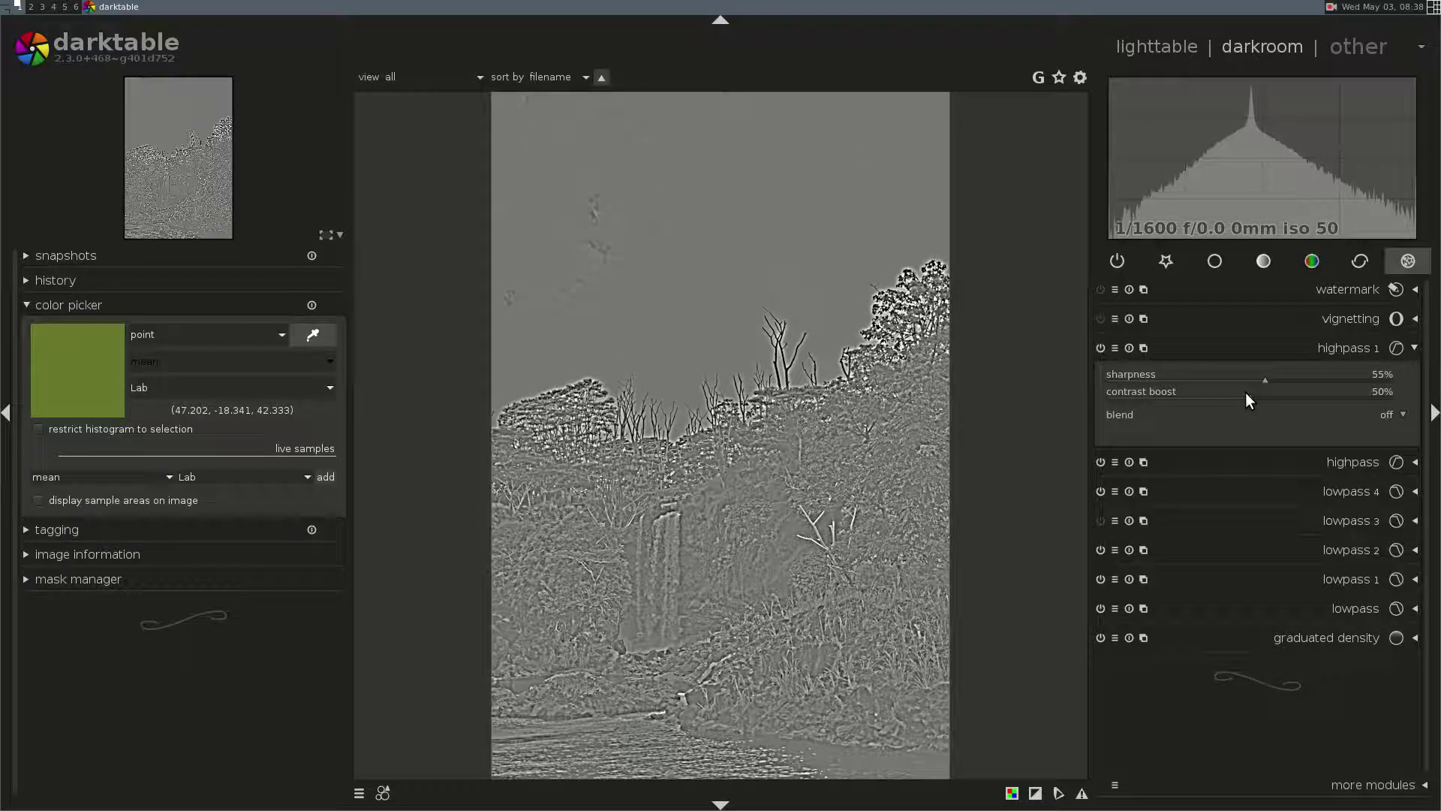
{"action": "left_click_drag", "start_coordinate": [1247, 392], "coordinate": [1272, 395]}
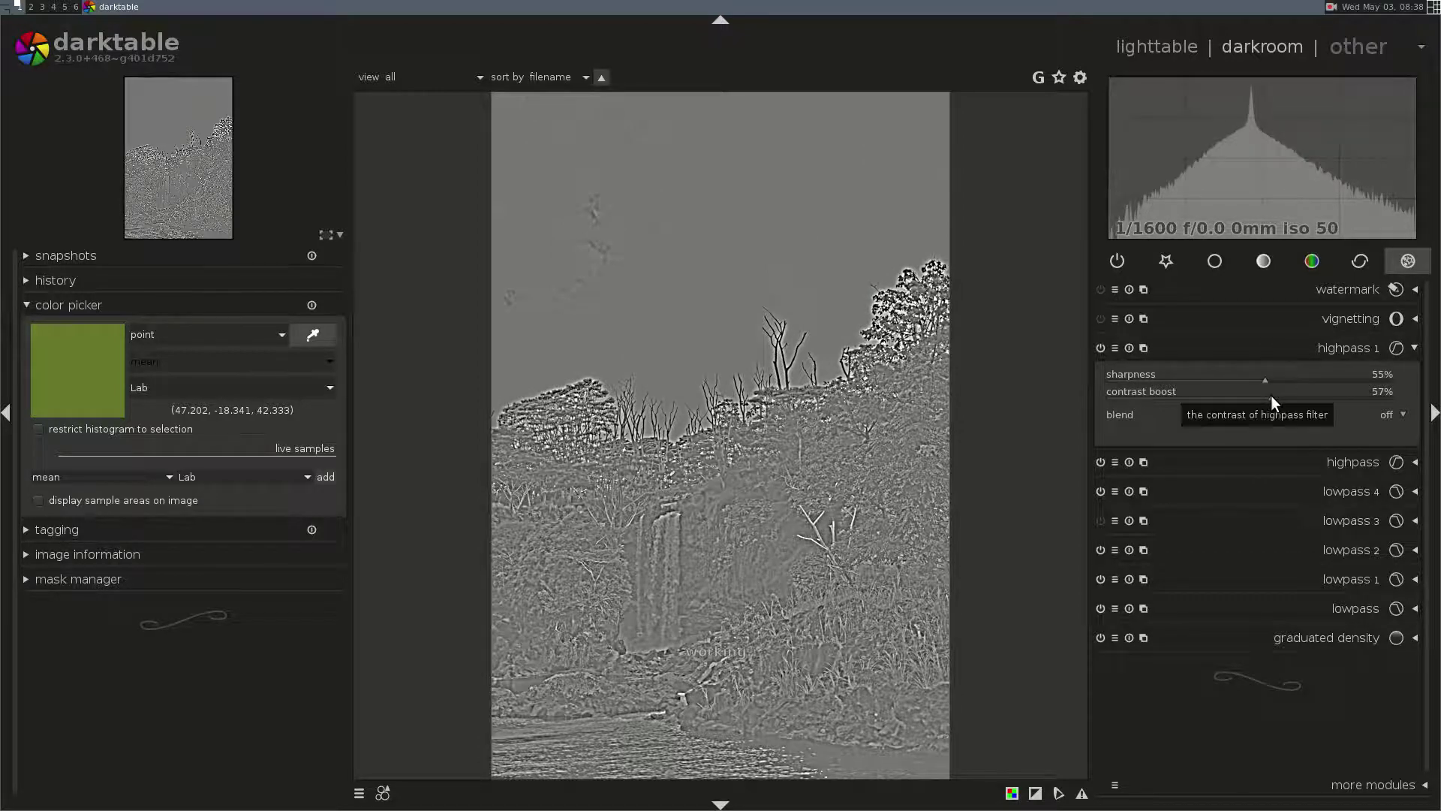
{"action": "scroll", "coordinate": [1272, 395], "scroll_direction": "down", "scroll_amount": 1}
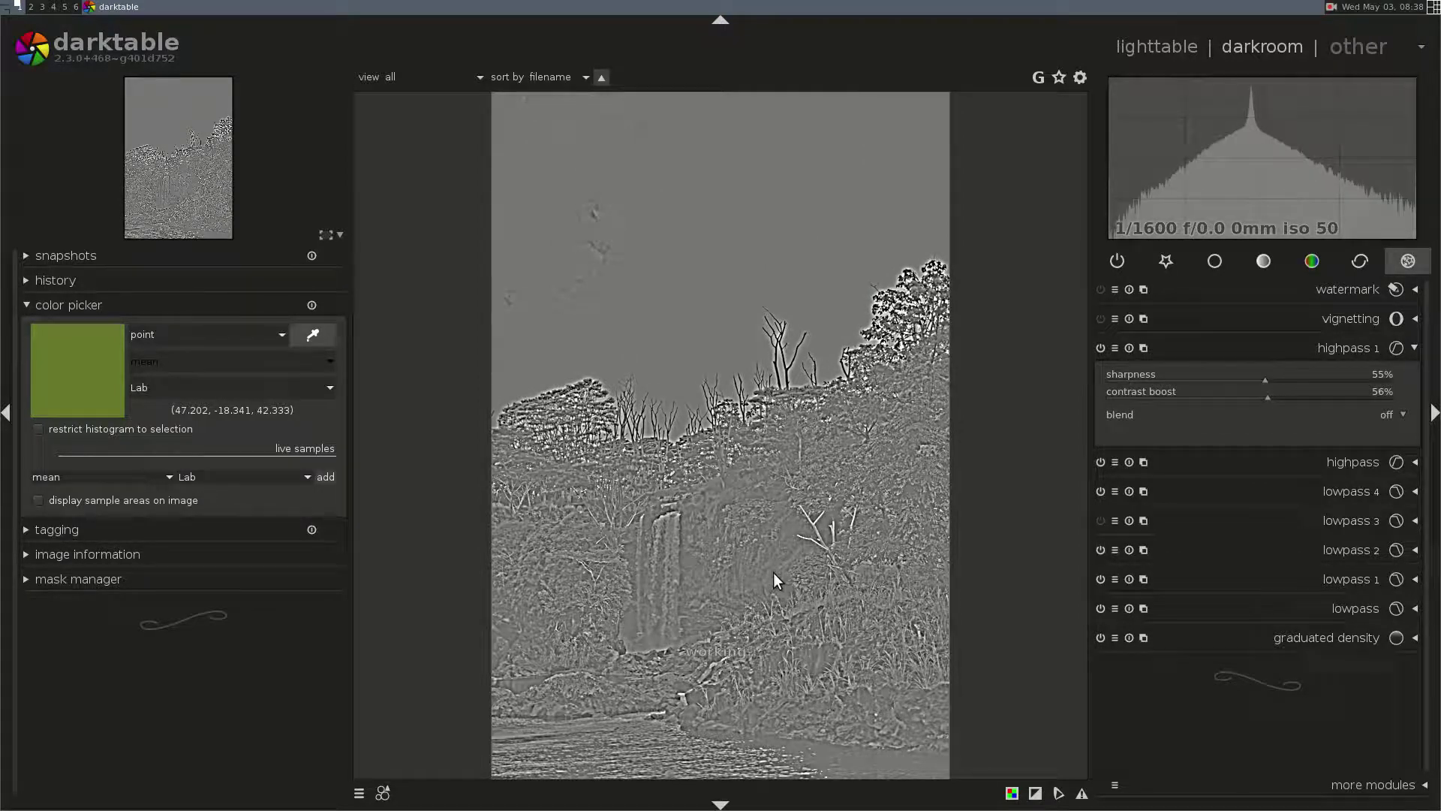
{"action": "middle_click", "coordinate": [751, 467]}
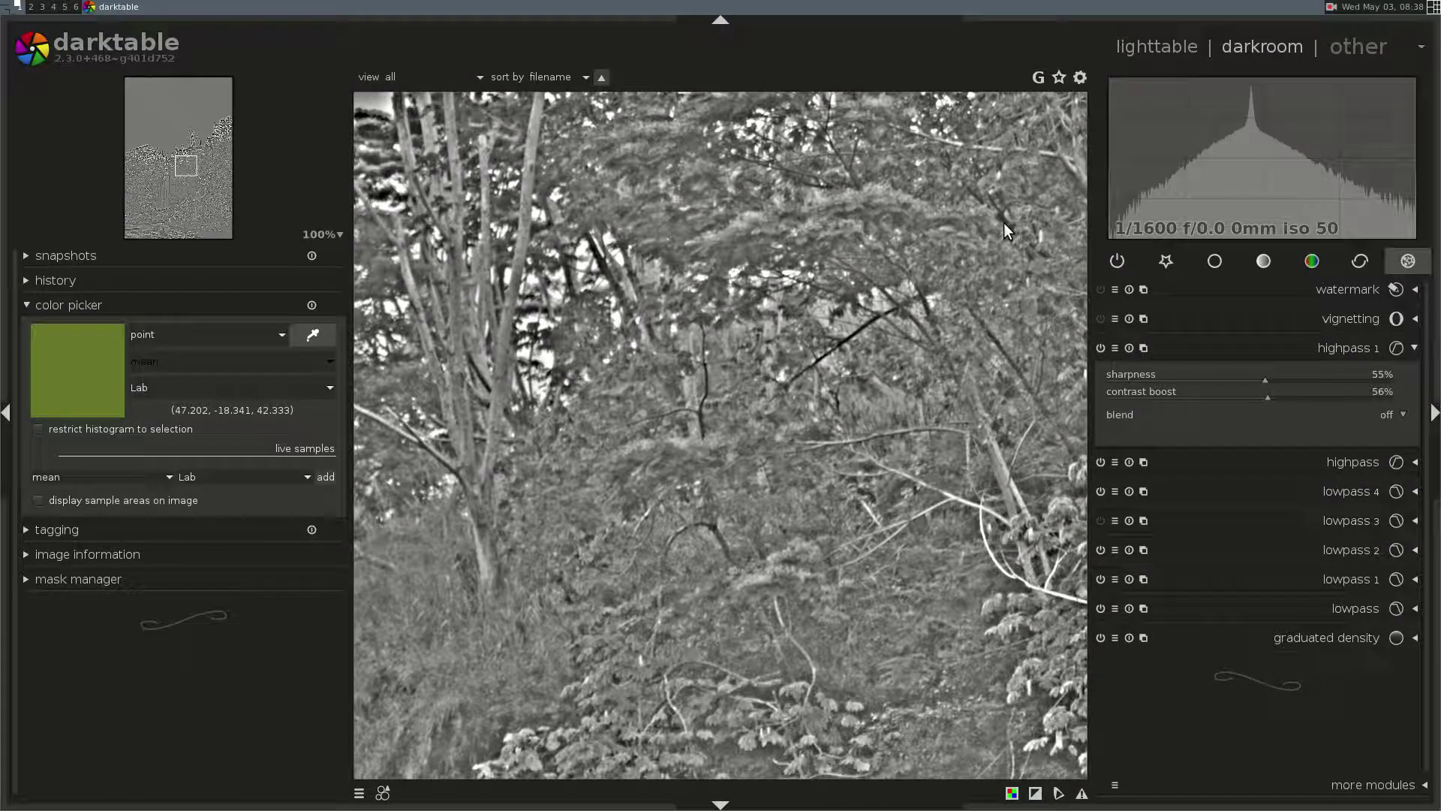
- Give highpass 1 a parametric mask fading over the L input range 0 to 100, and blend it in softlight mode
{"action": "left_click", "coordinate": [1405, 419]}
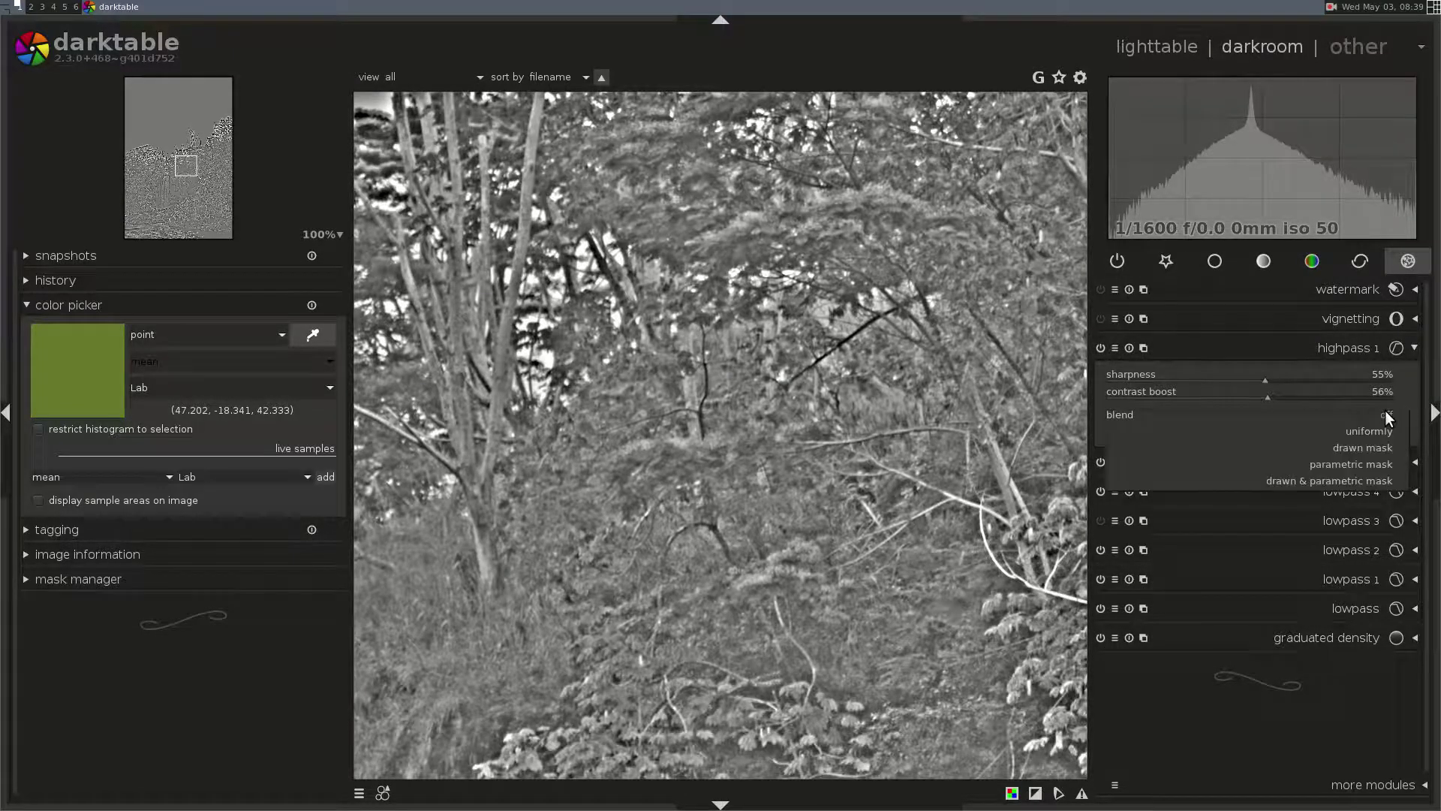
{"action": "left_click", "coordinate": [1382, 462]}
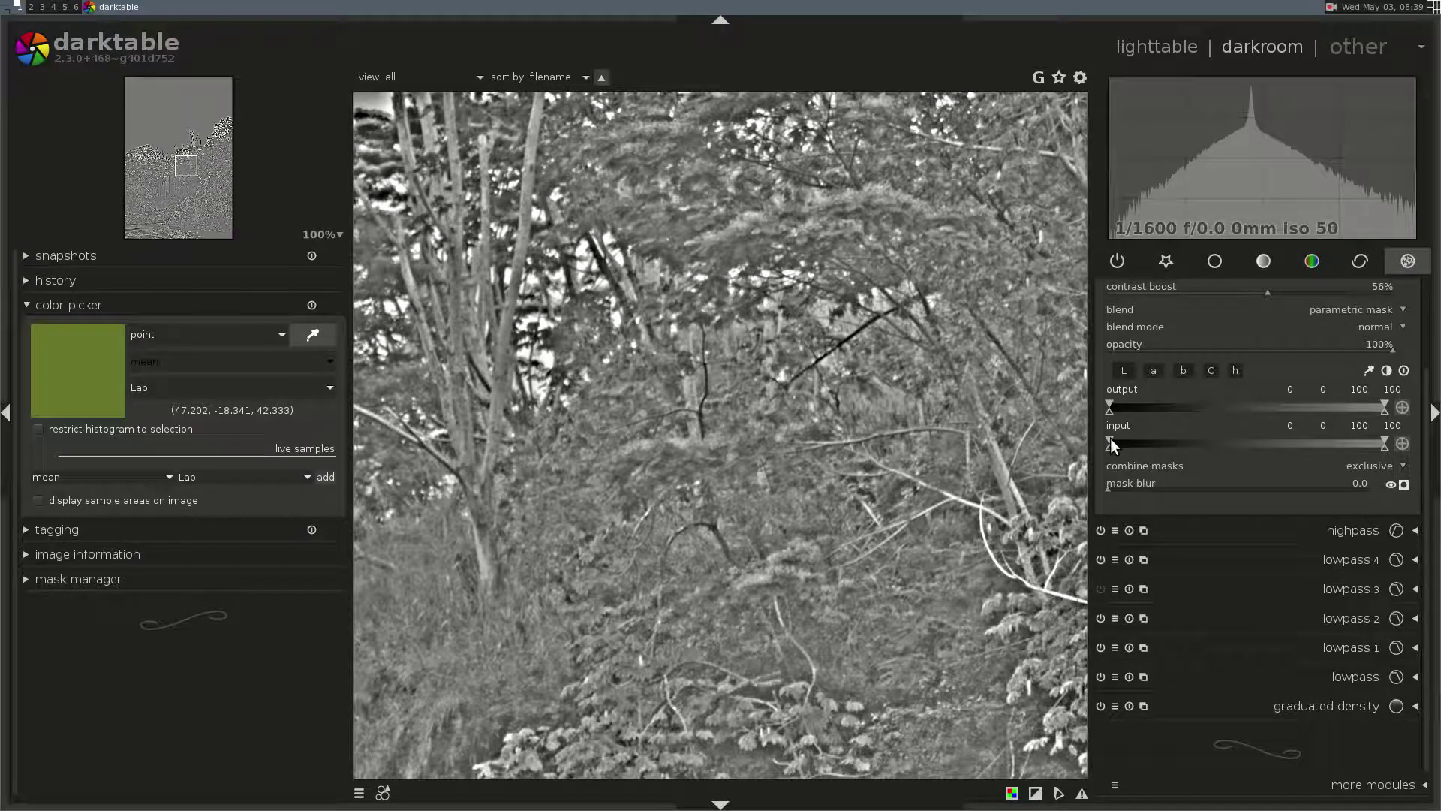
{"action": "left_click_drag", "start_coordinate": [1110, 438], "coordinate": [1413, 444]}
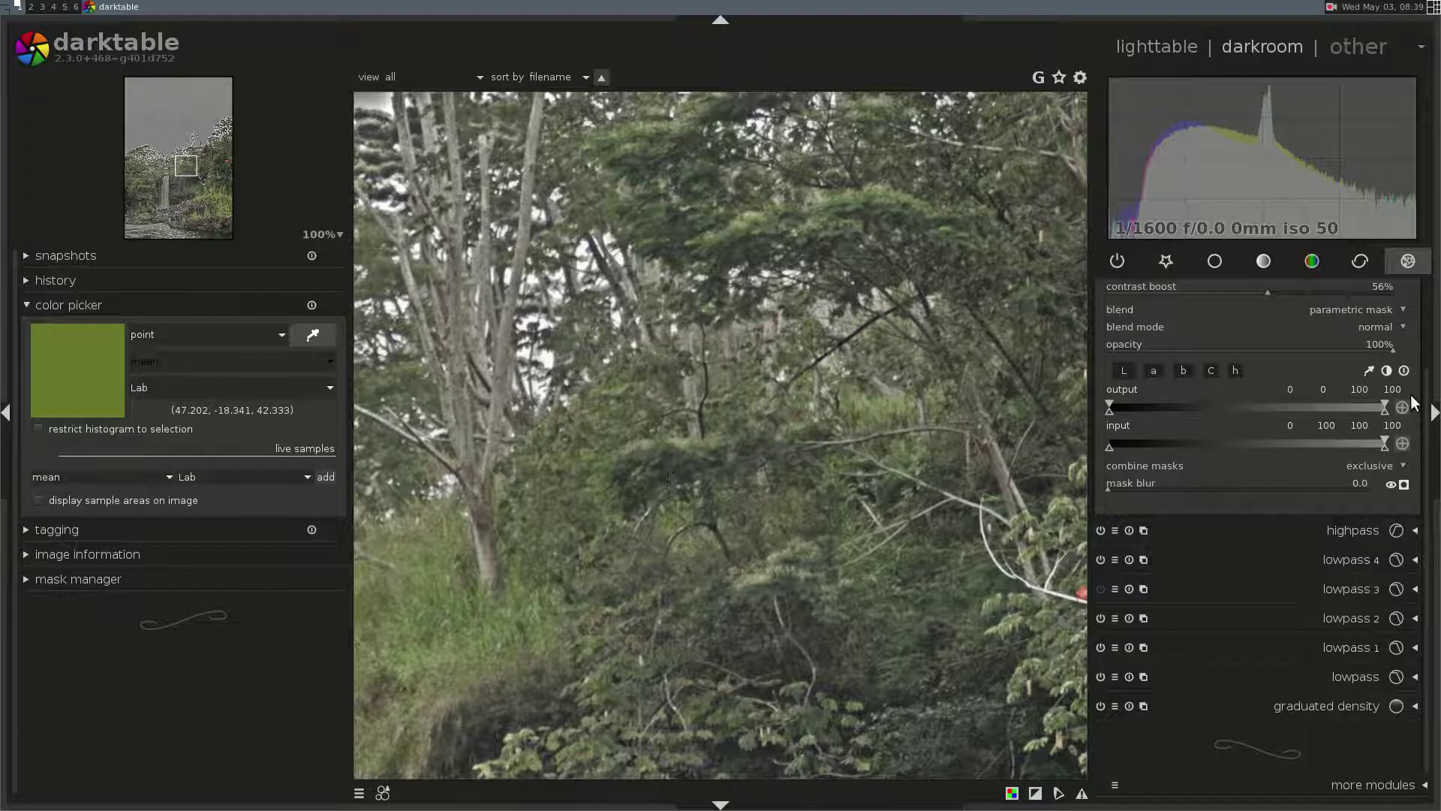
{"action": "left_click", "coordinate": [1383, 327]}
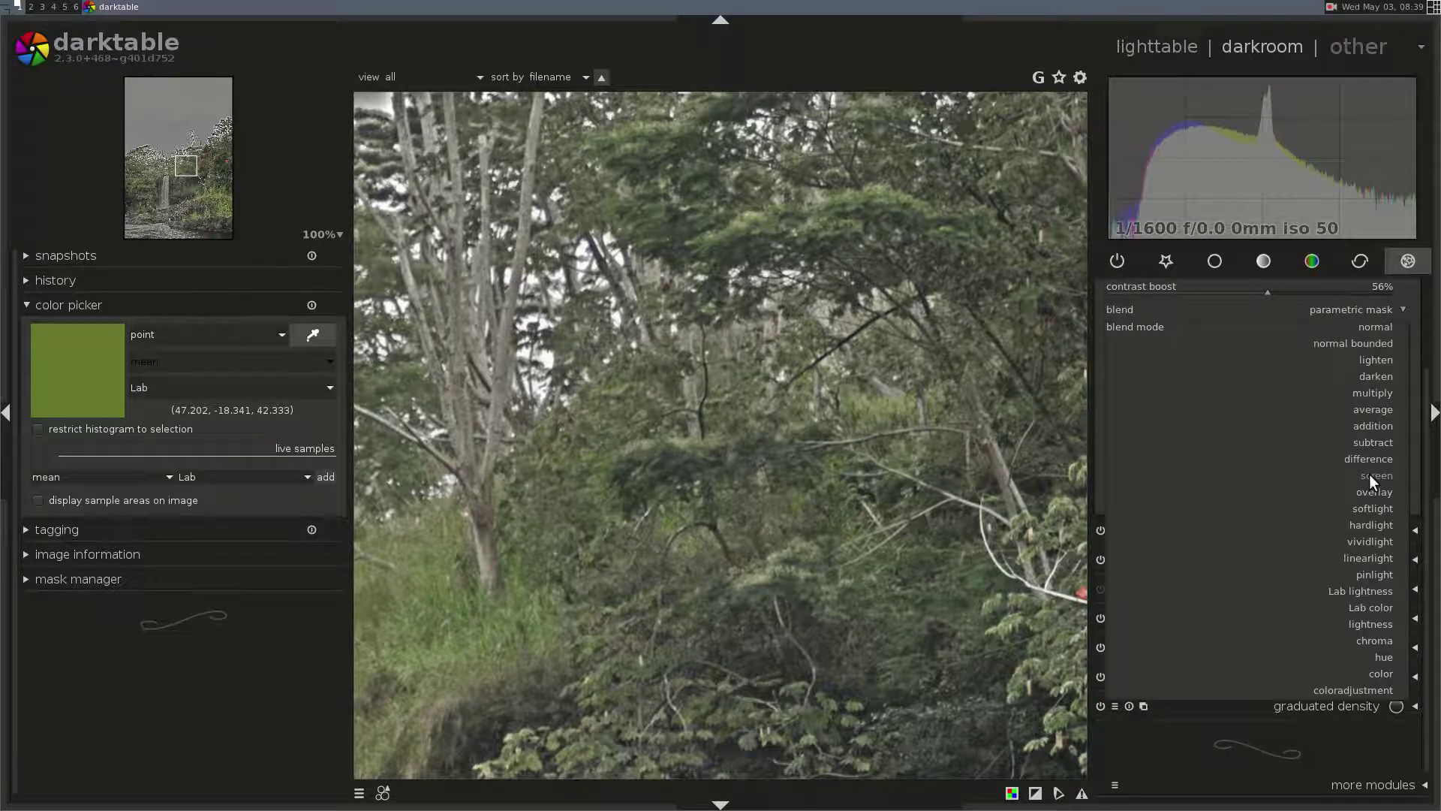
{"action": "left_click", "coordinate": [1379, 508]}
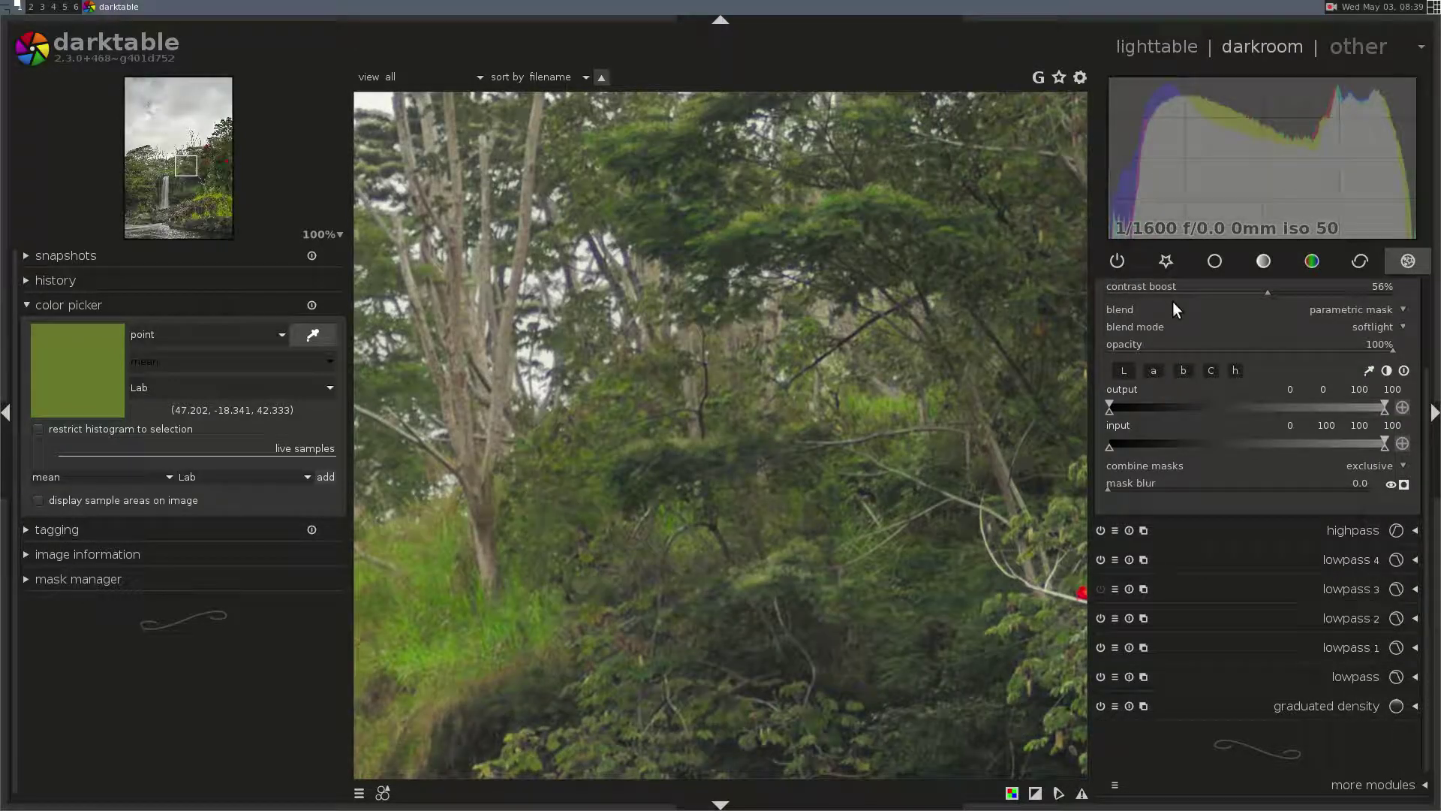
- Compare the trees with and without the highpass 1 effect, leaving the effect enabled
{"action": "scroll", "coordinate": [1426, 450], "scroll_direction": "up", "scroll_amount": 2}
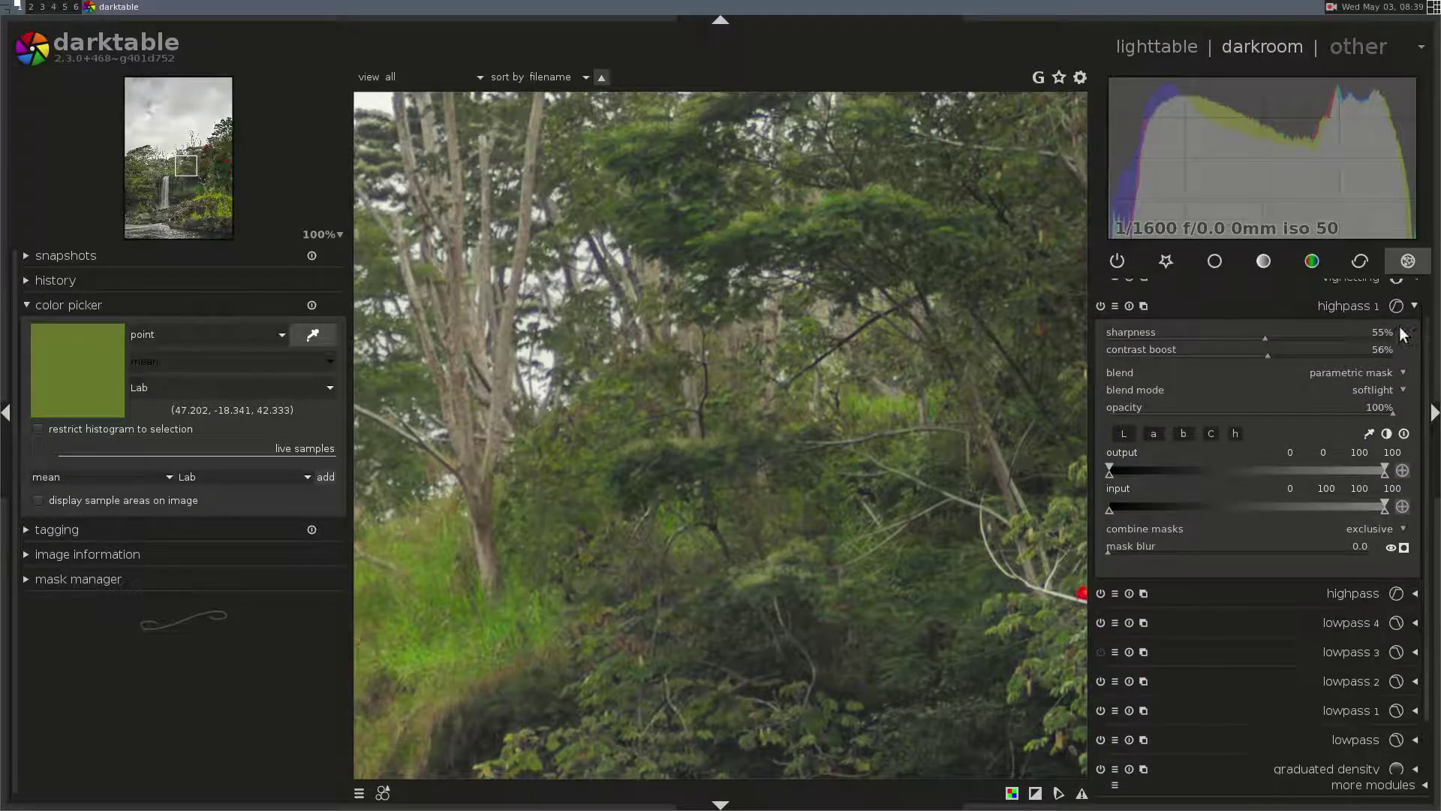
{"action": "left_click", "coordinate": [1097, 304]}
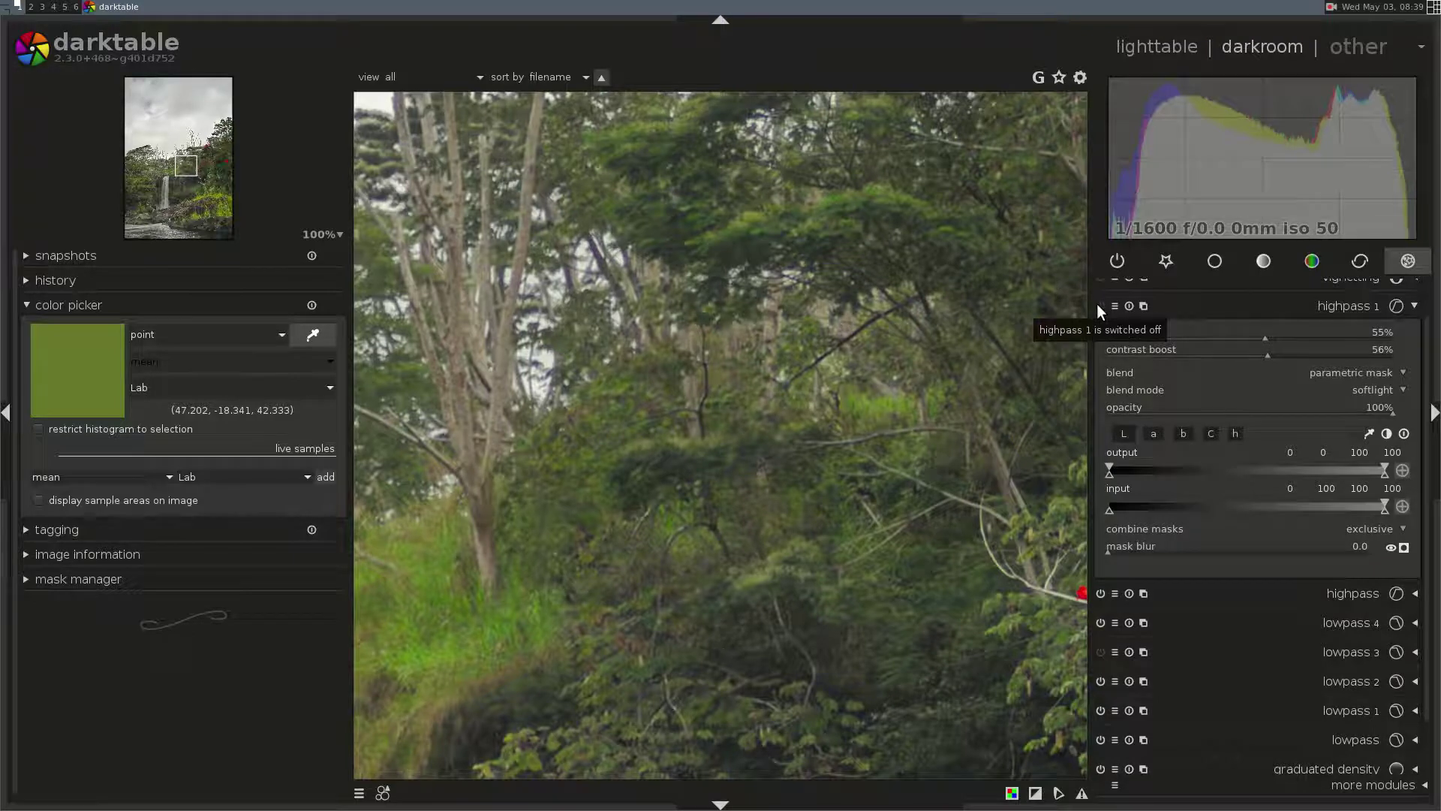
{"action": "left_click", "coordinate": [1097, 304]}
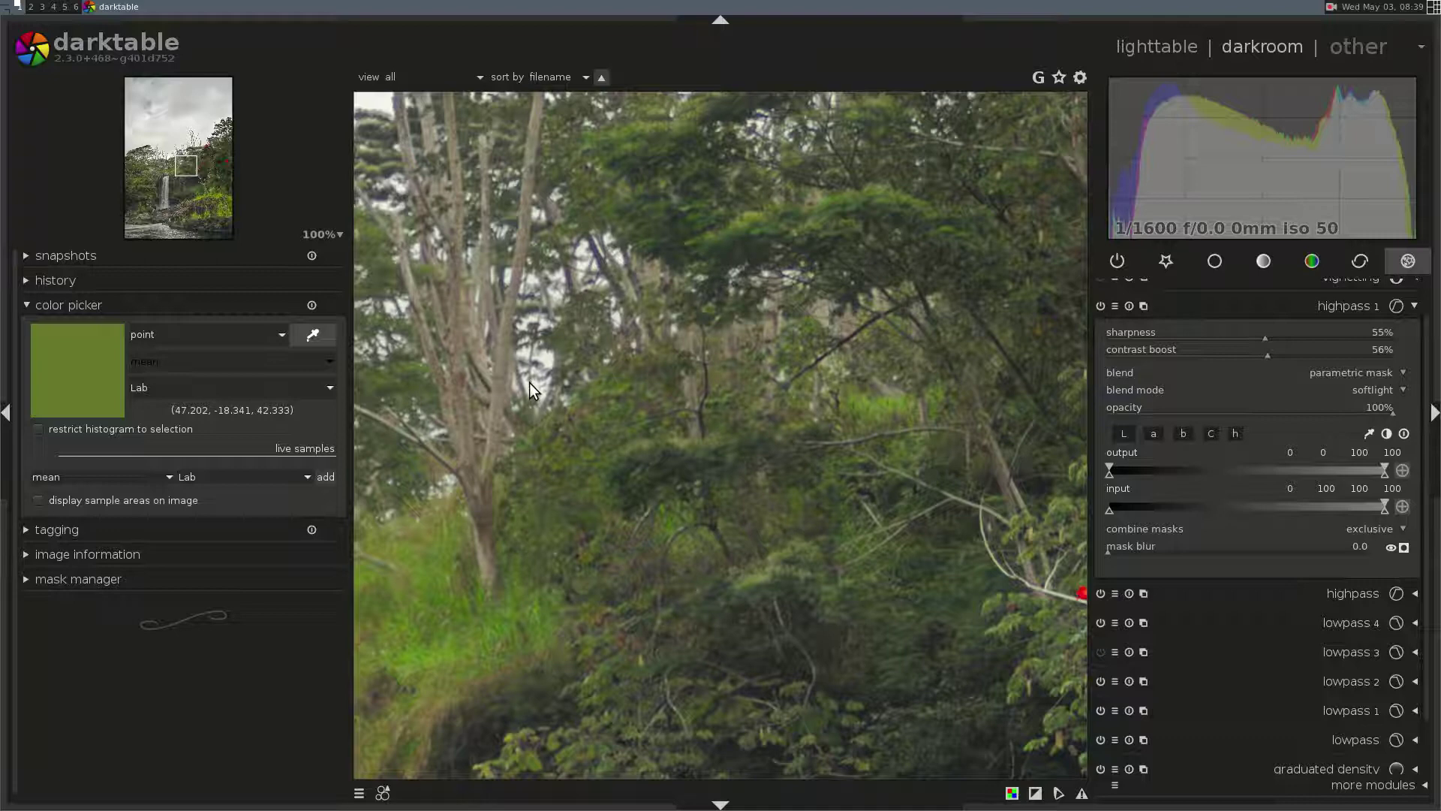
- Enable defringe in static threshold (fast) mode to reduce the colour fringes around the tree branches
{"action": "scroll", "coordinate": [529, 381], "scroll_direction": "up", "scroll_amount": 1}
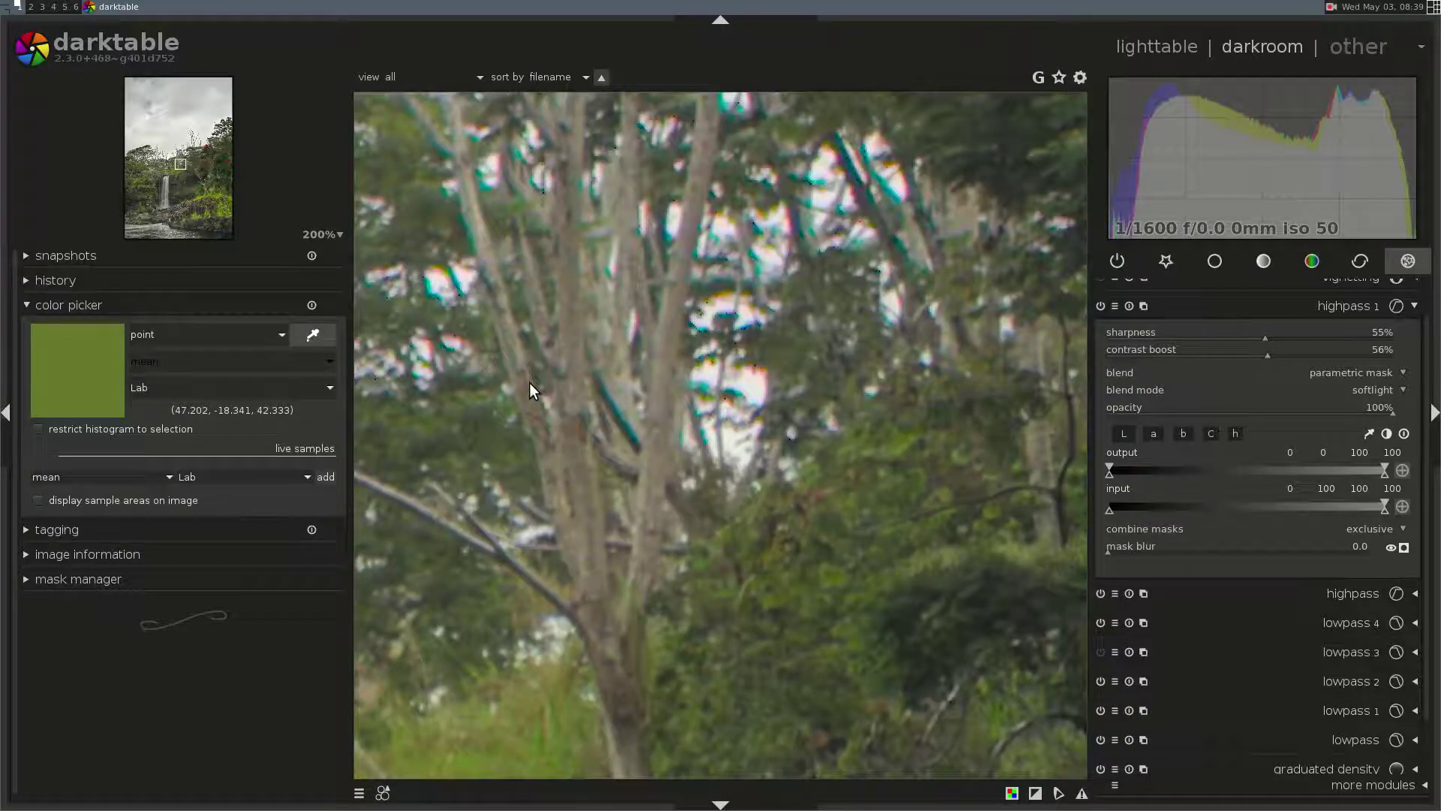
{"action": "left_click", "coordinate": [1370, 264]}
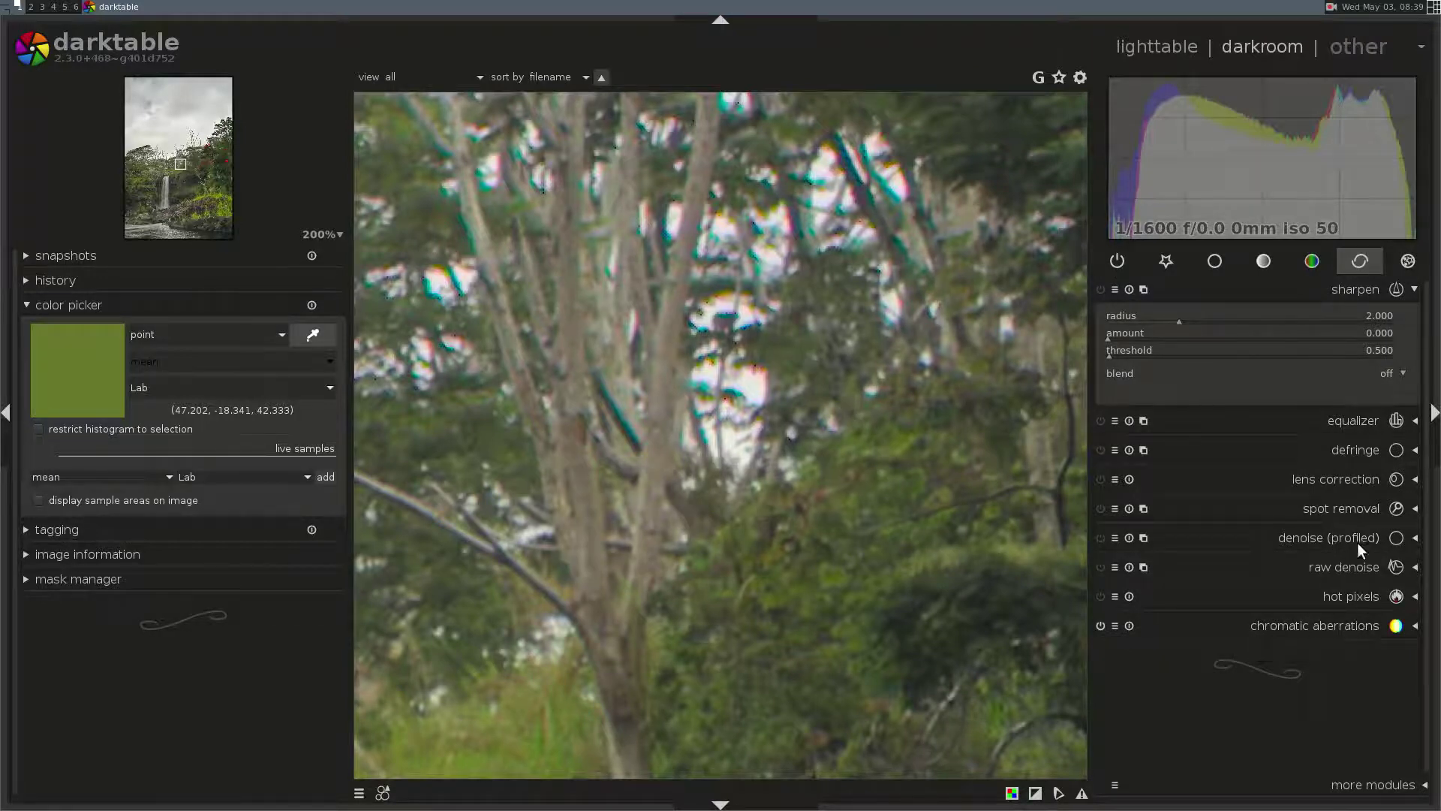
{"action": "left_click", "coordinate": [1358, 450]}
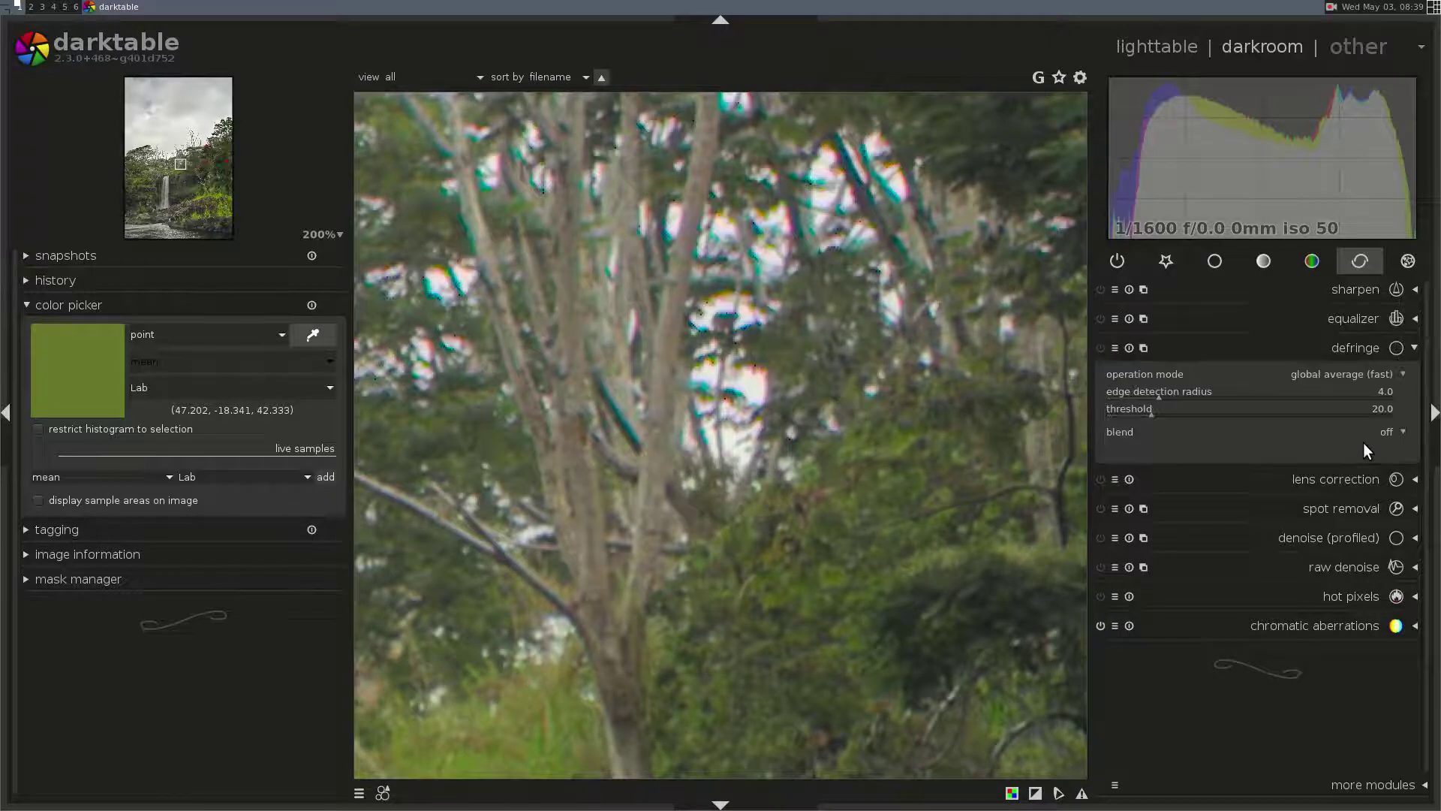
{"action": "left_click", "coordinate": [1363, 370]}
{"action": "left_click", "coordinate": [1346, 409]}
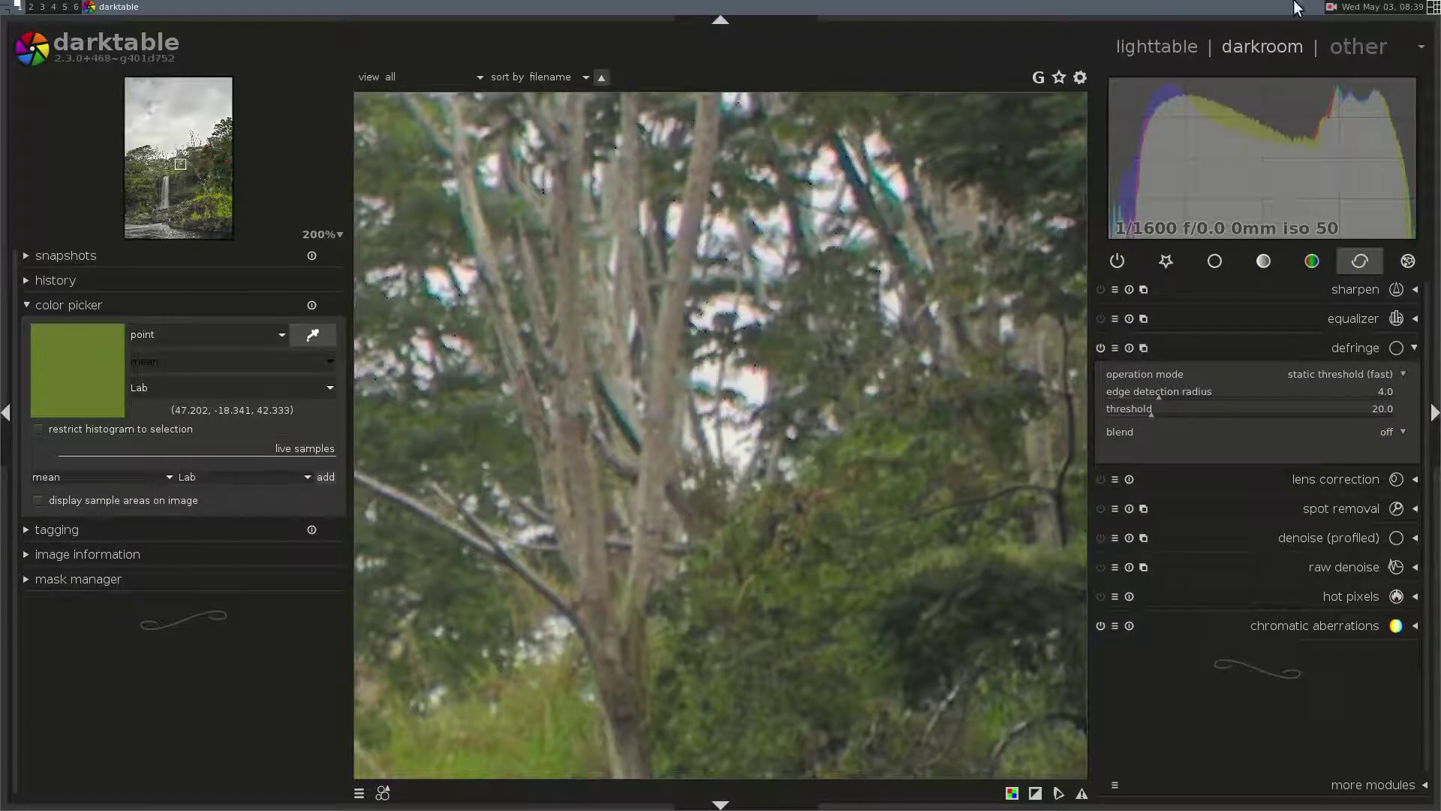
- Fit the whole photo in view and collapse the defringe and highpass 1 modules
{"action": "left_click", "coordinate": [1333, 7]}
{"action": "left_click", "coordinate": [1299, 51]}
{"action": "middle_click", "coordinate": [937, 387]}
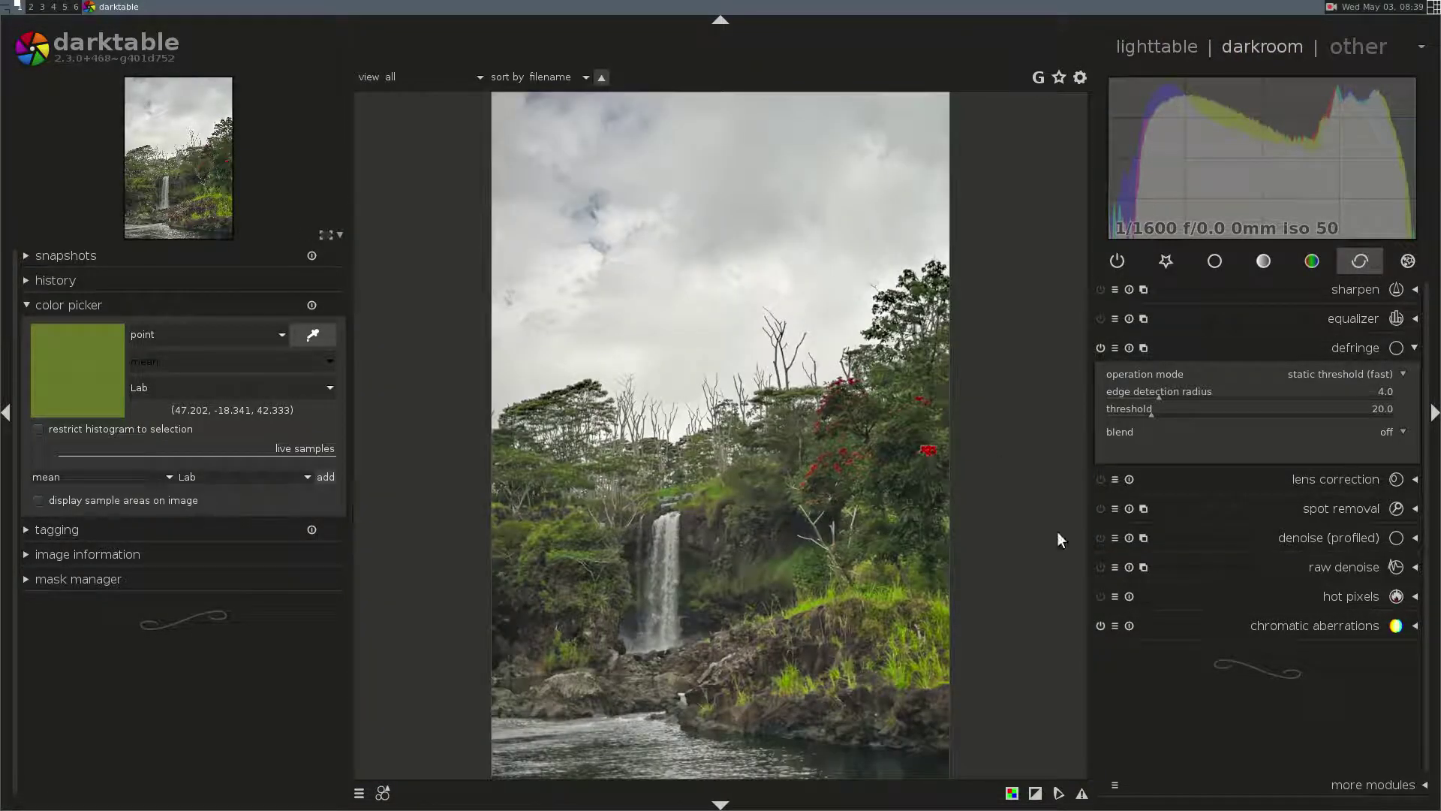
{"action": "left_click", "coordinate": [1393, 351]}
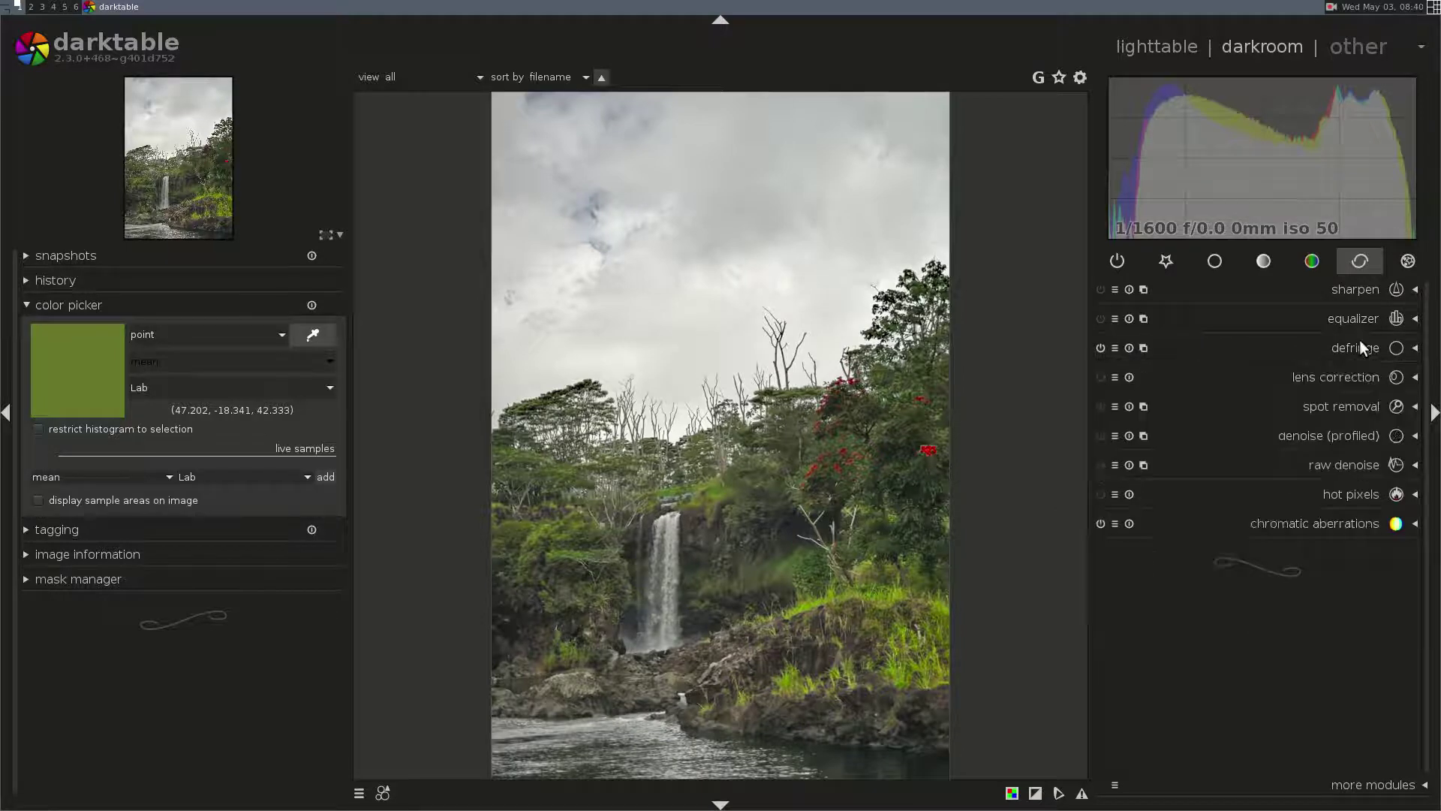
{"action": "left_click", "coordinate": [1399, 266]}
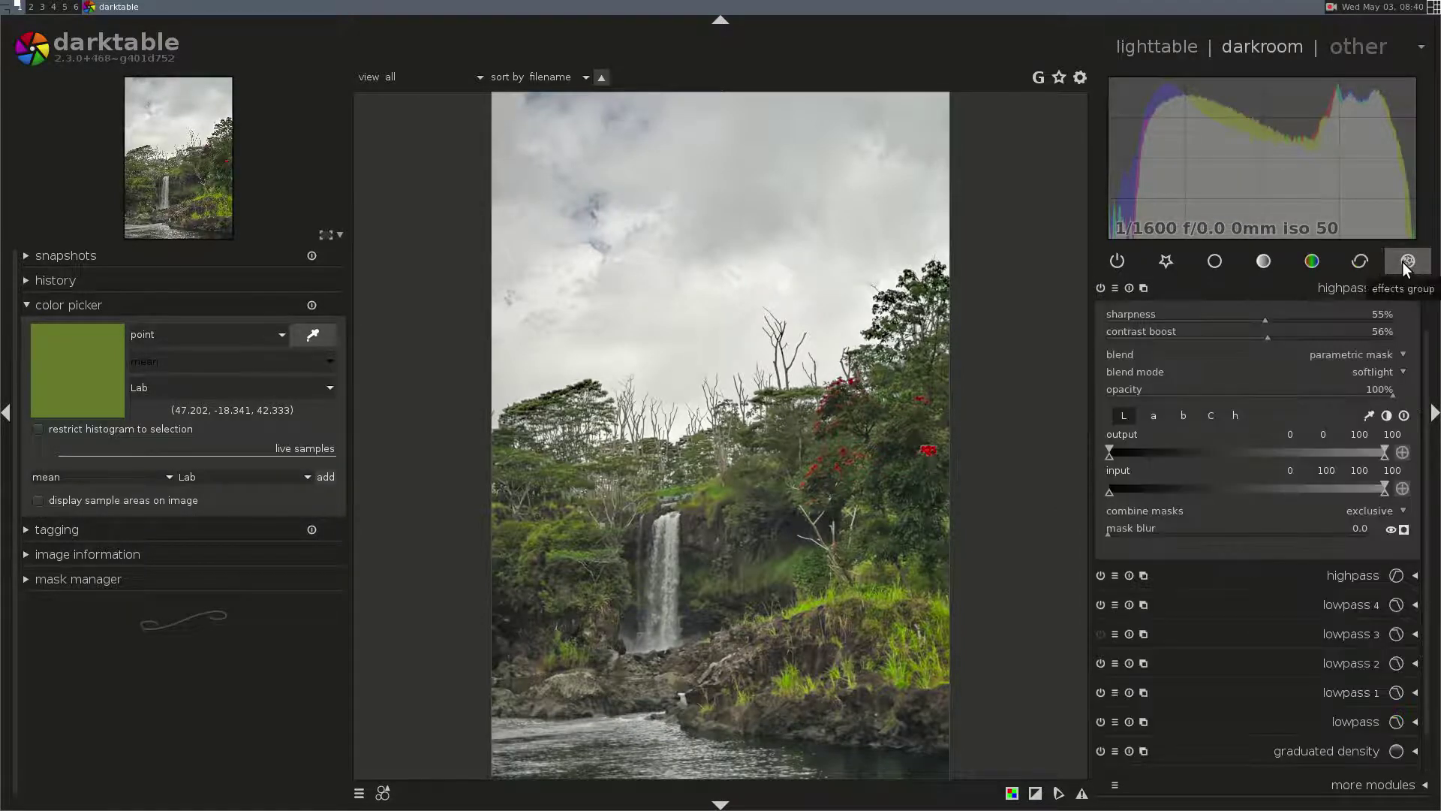
{"action": "left_click", "coordinate": [1353, 289]}
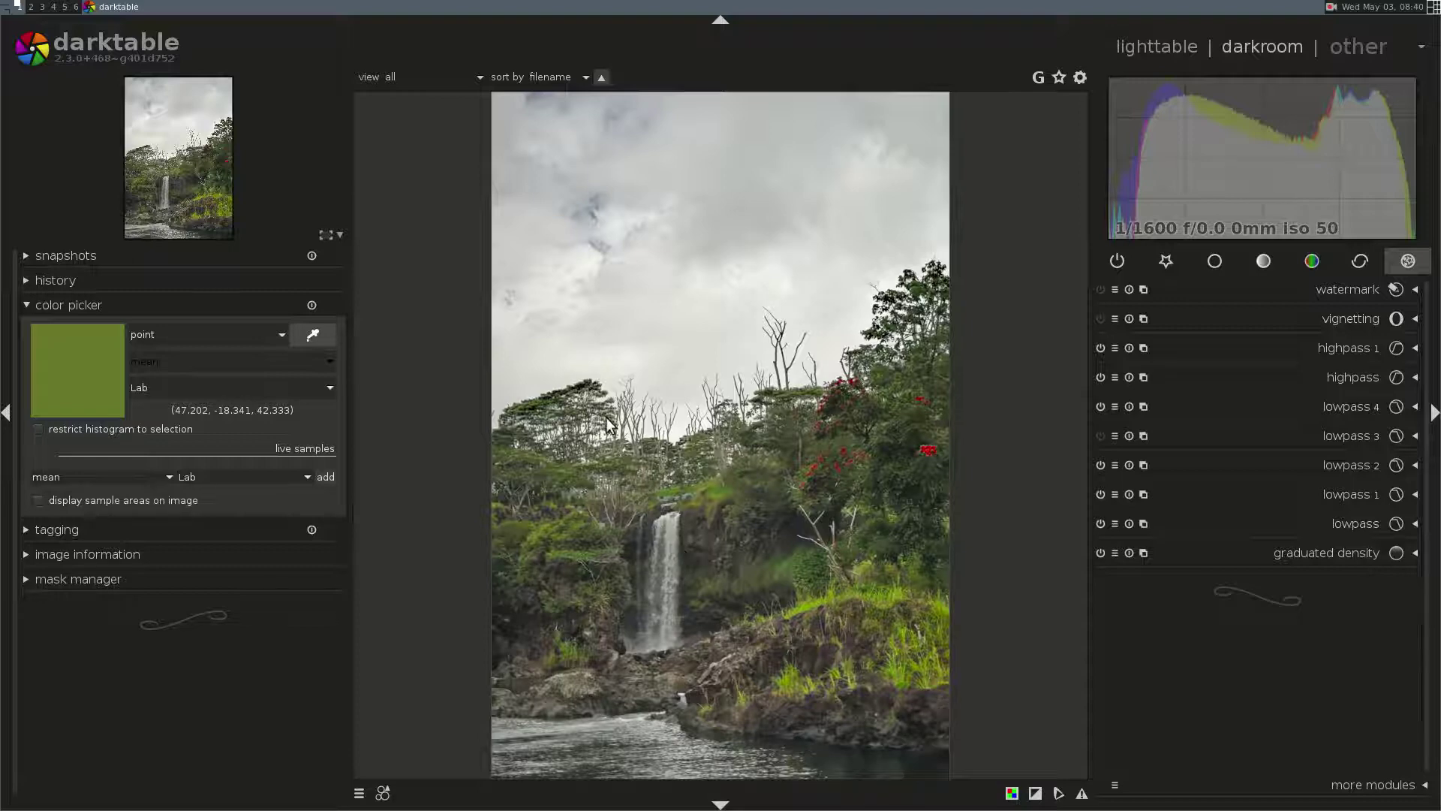
- Inspect the tree crown and bare branches against the sky up close for leftover colour fringes
{"action": "middle_click", "coordinate": [600, 398]}
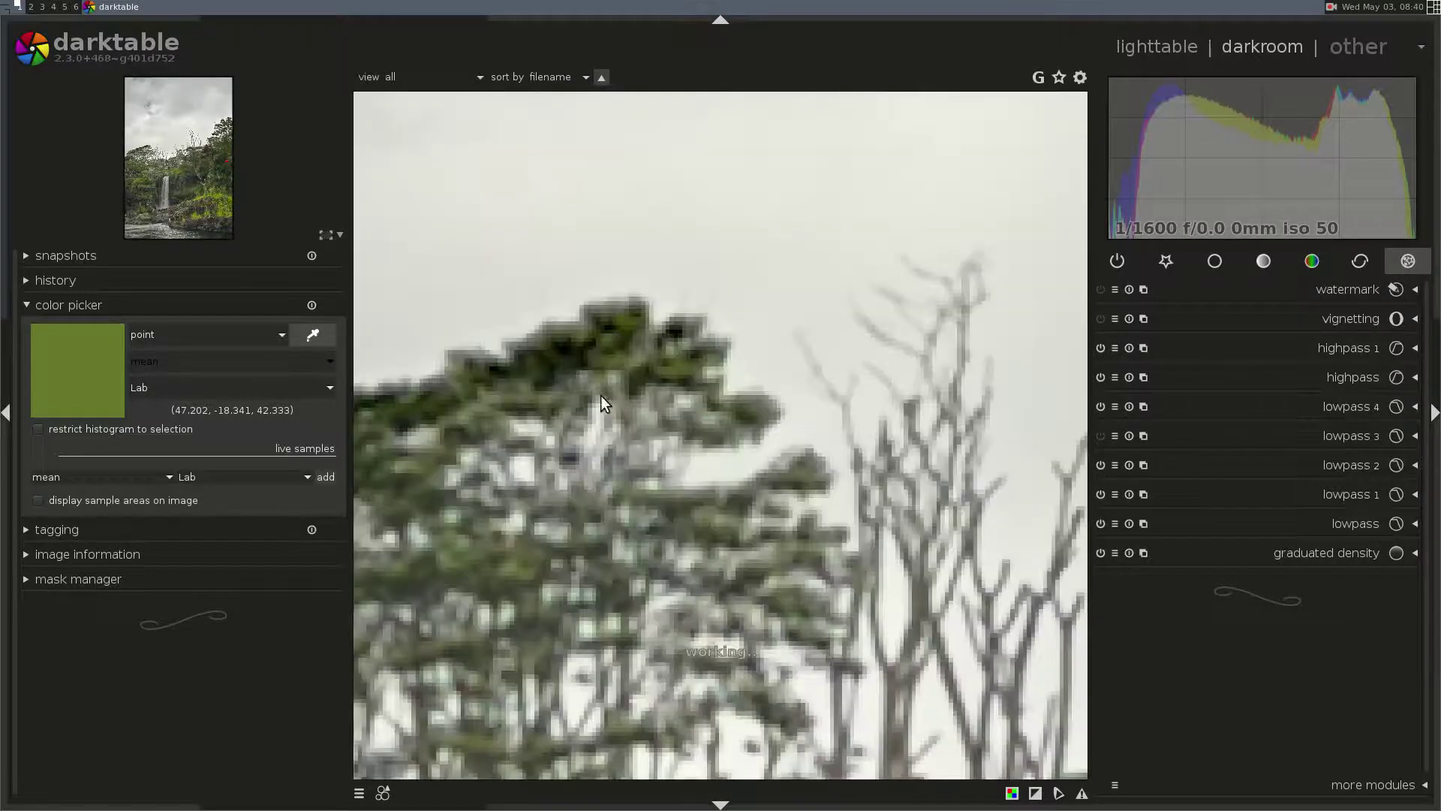
{"action": "middle_click", "coordinate": [966, 480]}
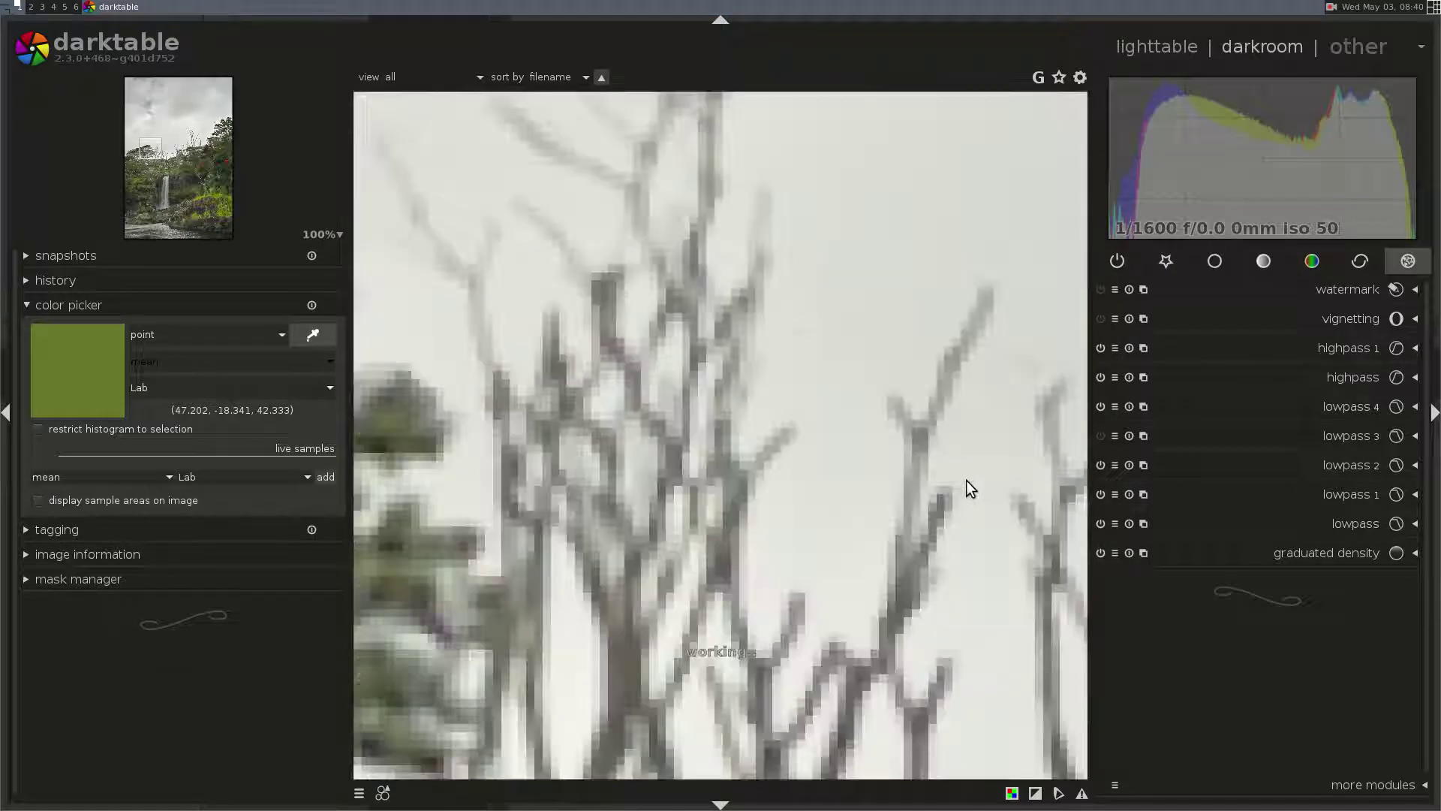
{"action": "middle_click", "coordinate": [966, 480]}
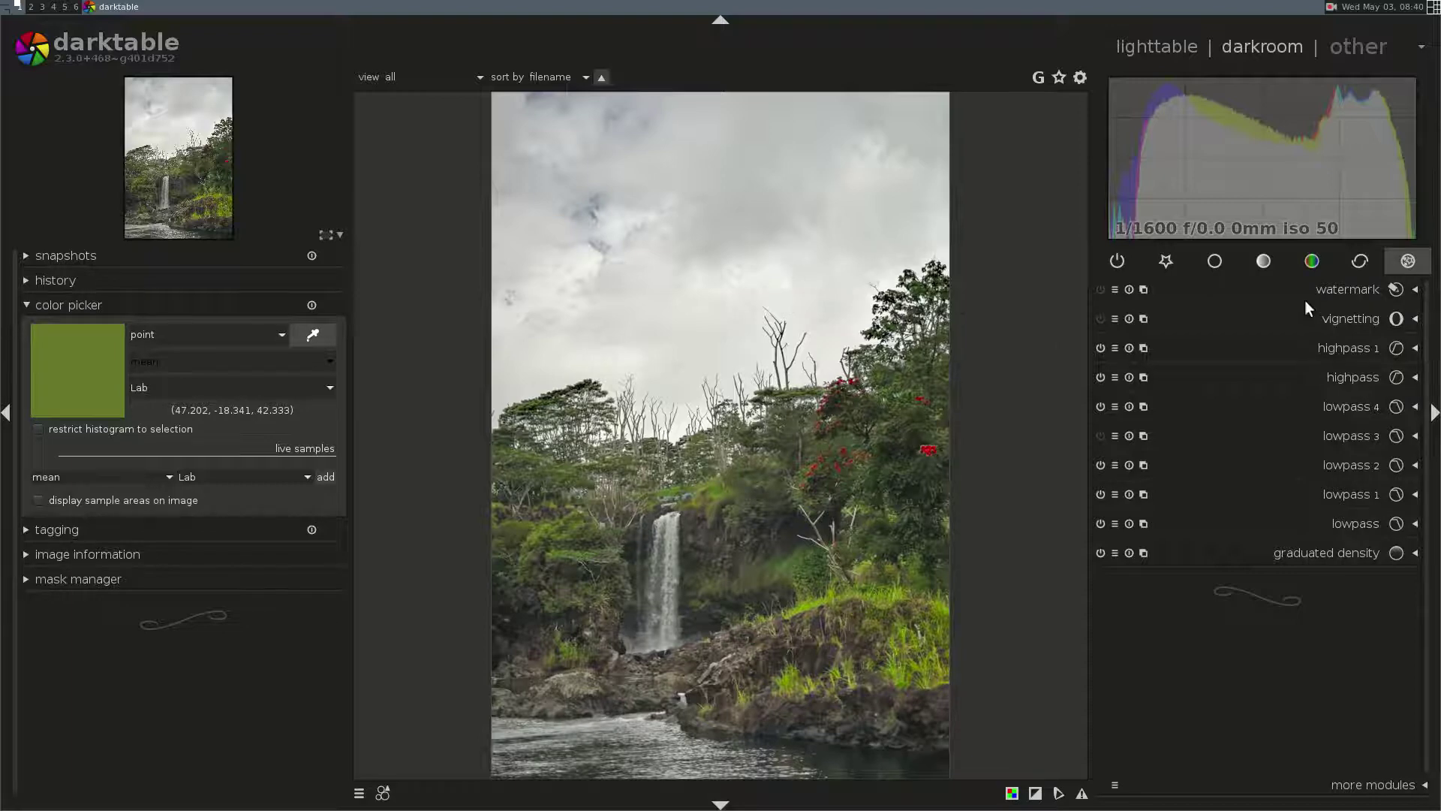
- Compare the photo with and without highpass 1, keep the effect enabled and lower its opacity to 59%
{"action": "left_click", "coordinate": [1343, 347]}
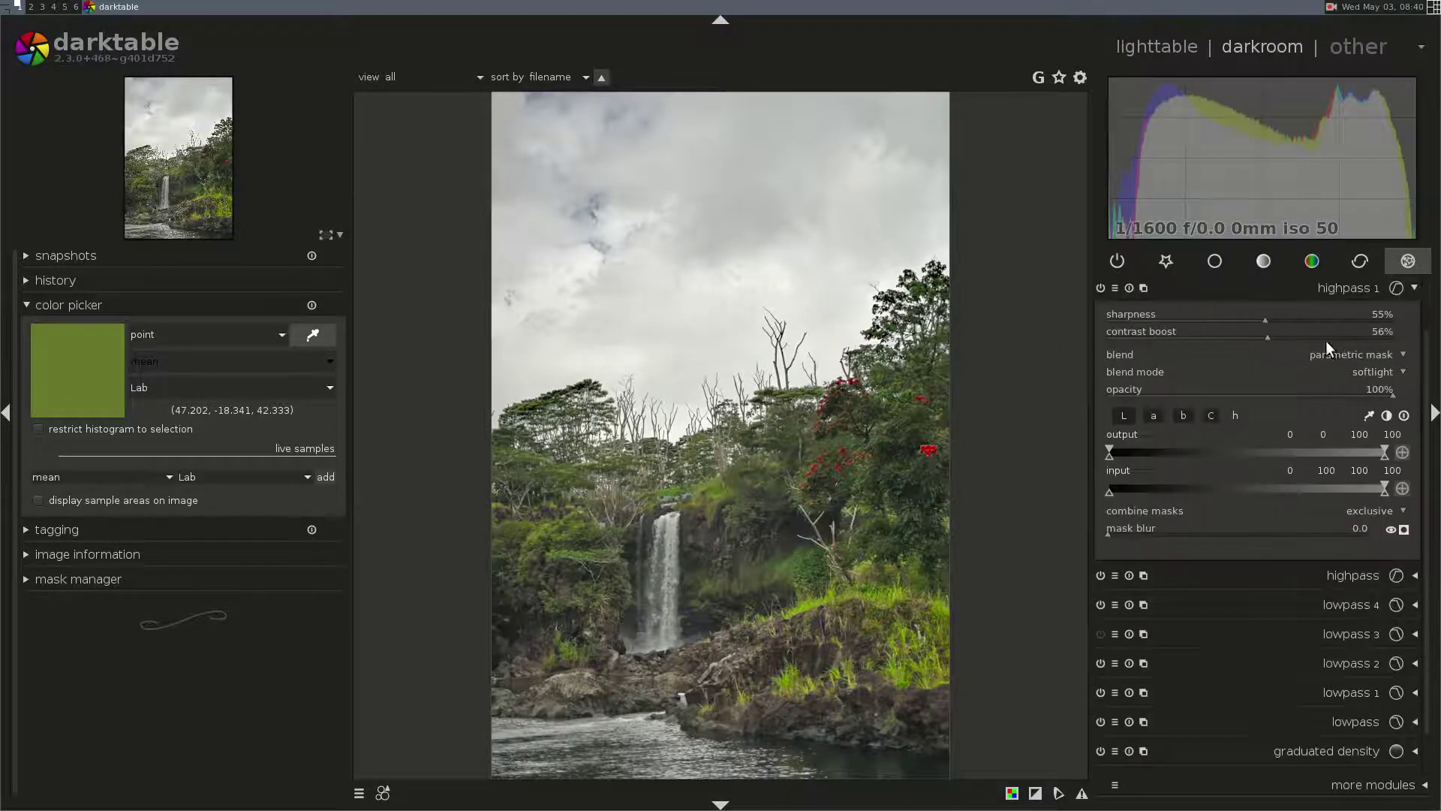
{"action": "left_click", "coordinate": [1101, 288]}
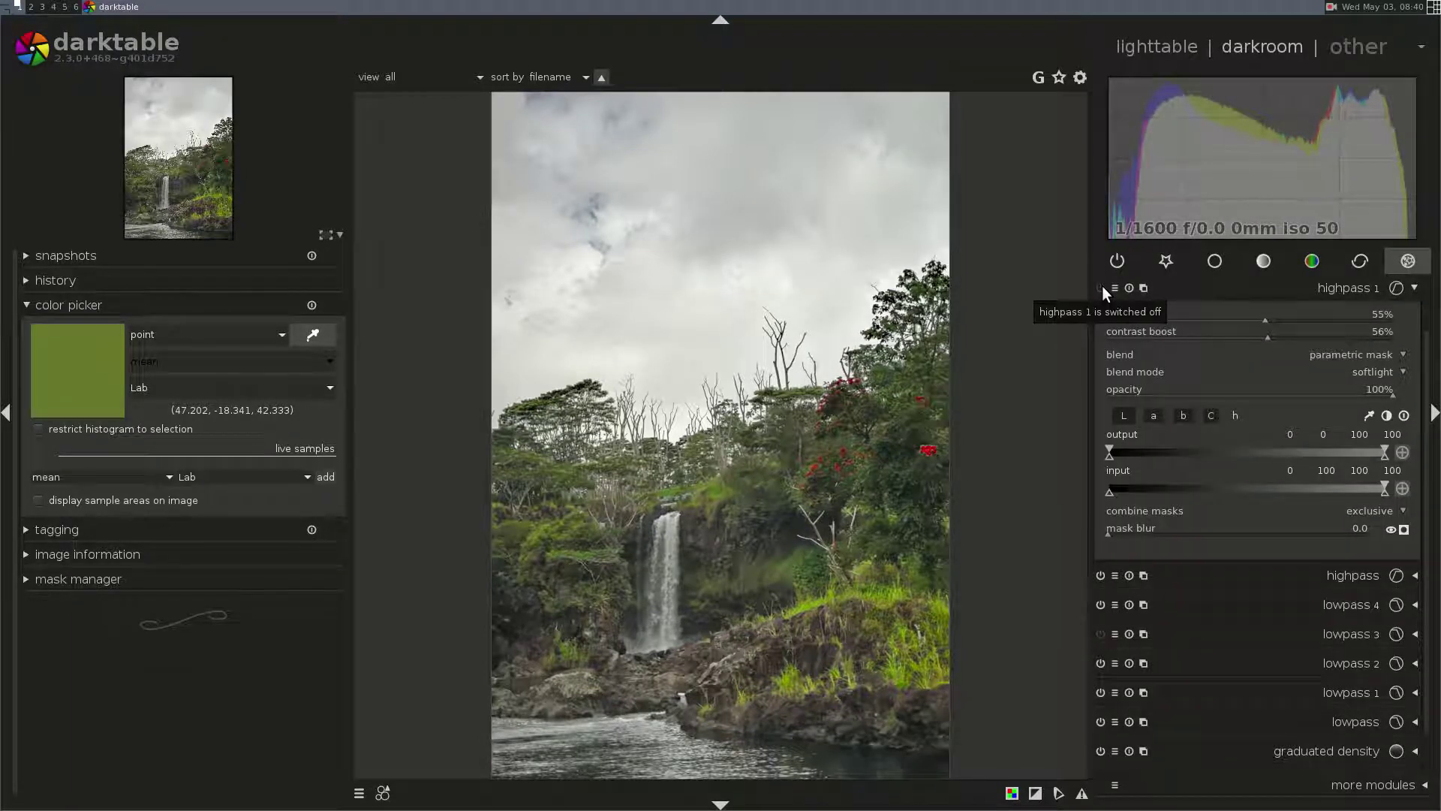
{"action": "left_click", "coordinate": [1101, 287]}
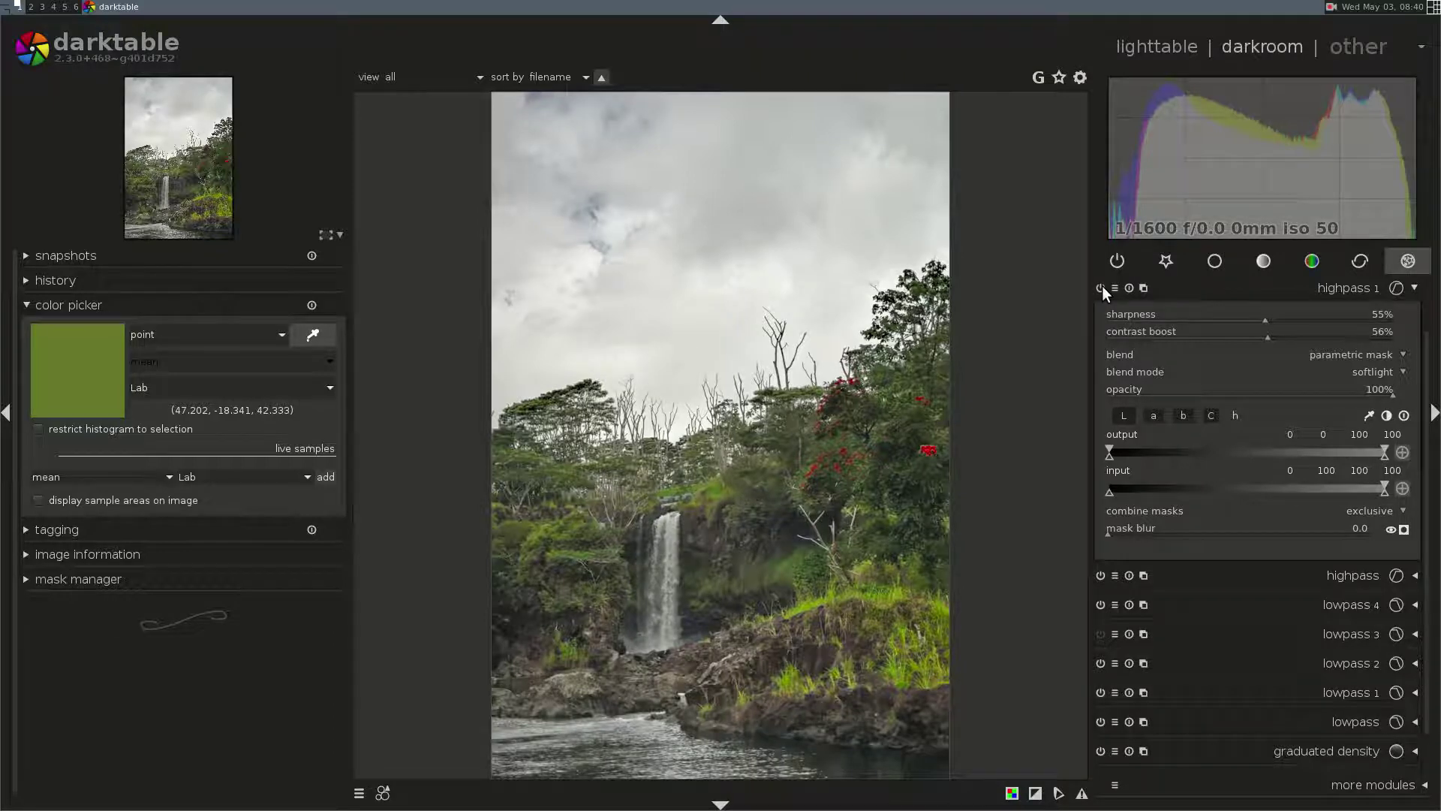
{"action": "left_click_drag", "start_coordinate": [1389, 389], "coordinate": [1300, 392]}
{"action": "scroll", "coordinate": [1275, 389], "scroll_direction": "down", "scroll_amount": 1}
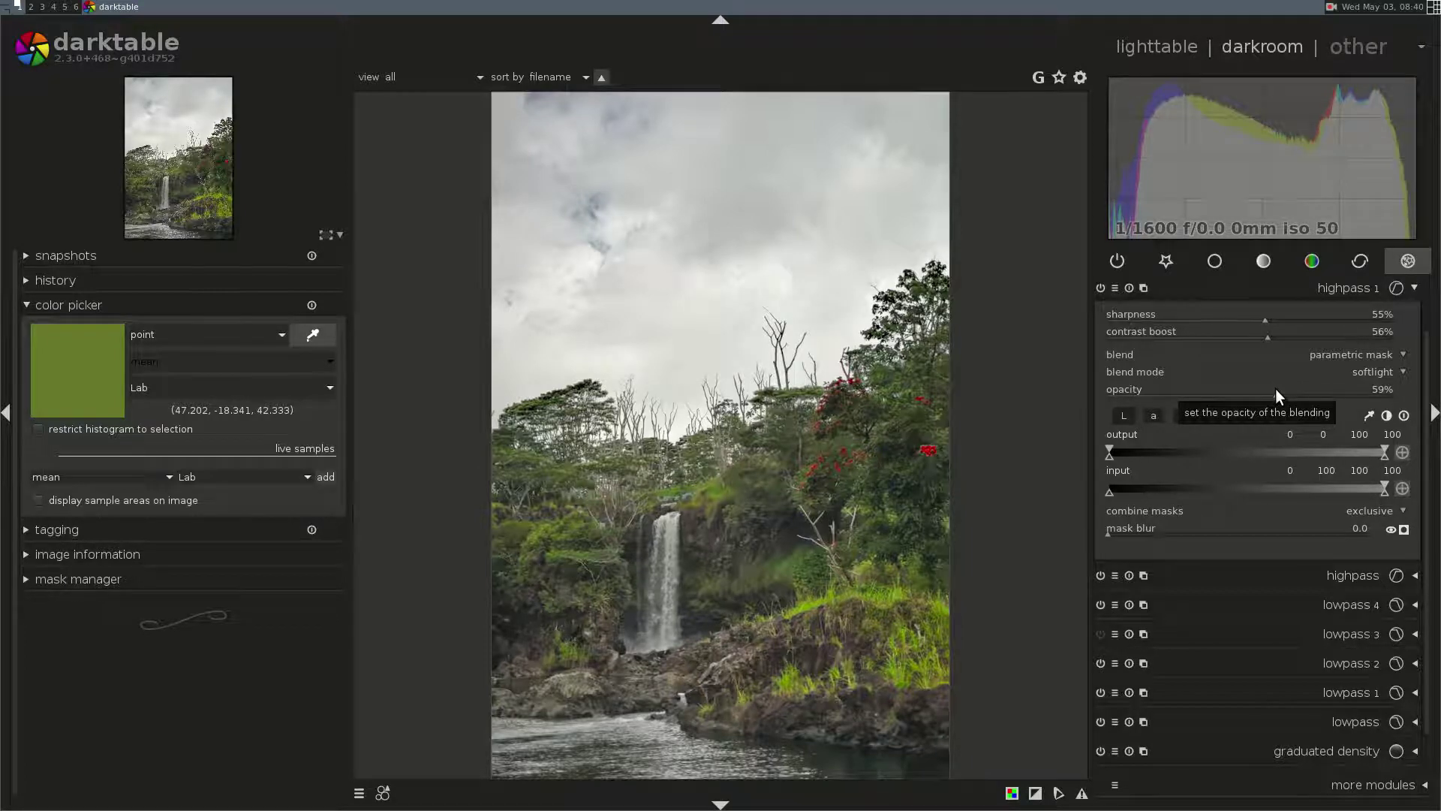
{"action": "left_click", "coordinate": [1322, 282]}
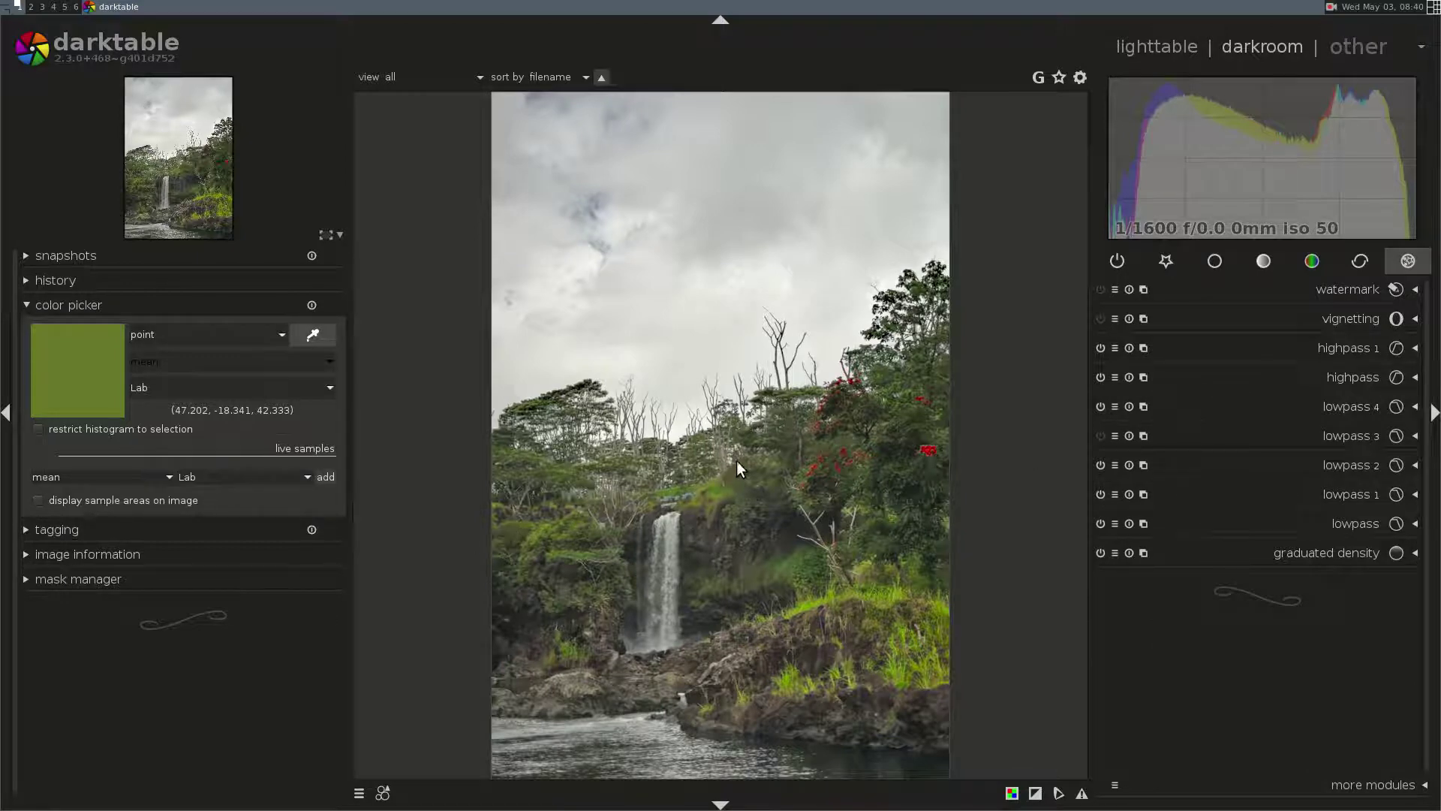
- Inspect the detail in the falling water at 100% and 200% zoom
{"action": "middle_click", "coordinate": [659, 585]}
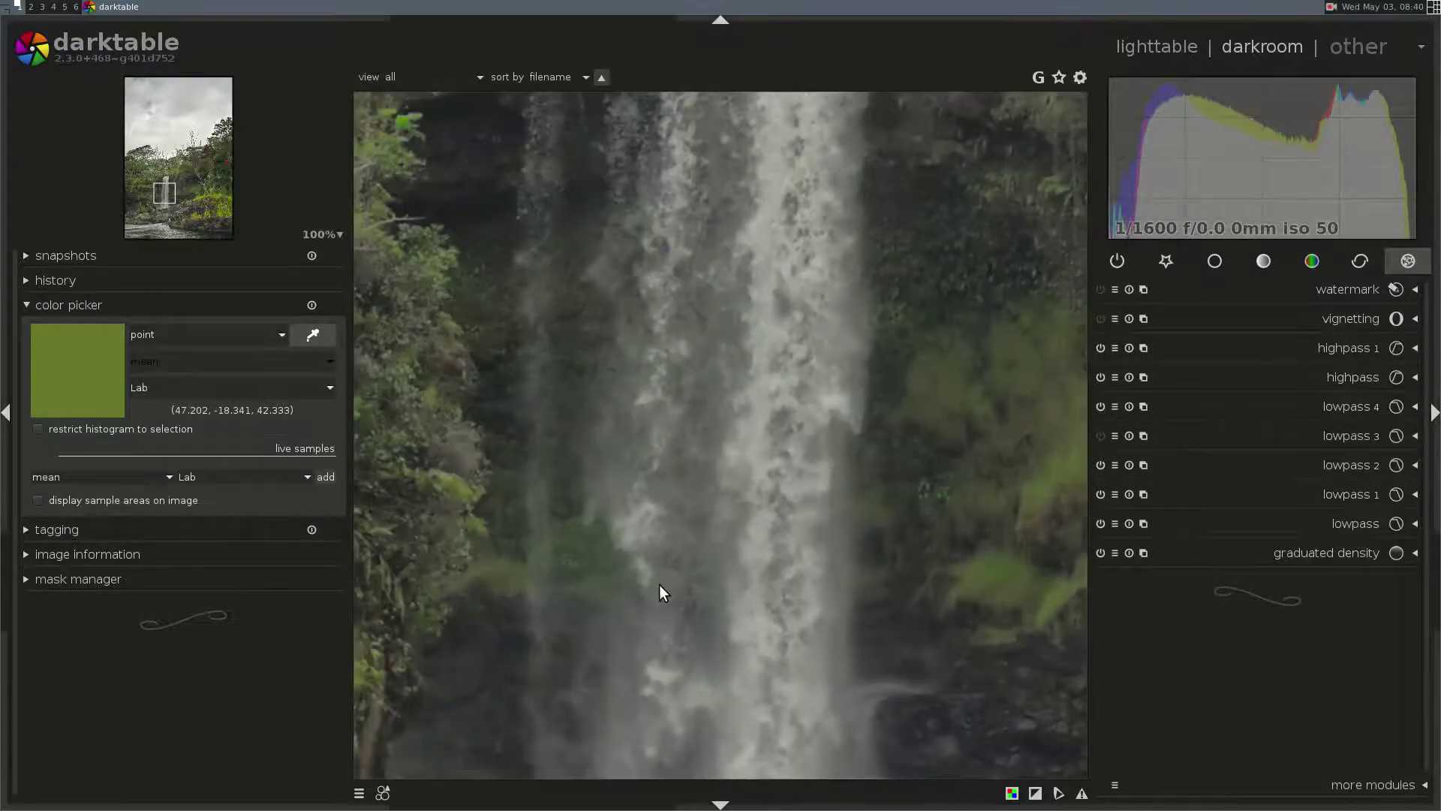
{"action": "middle_click", "coordinate": [713, 353]}
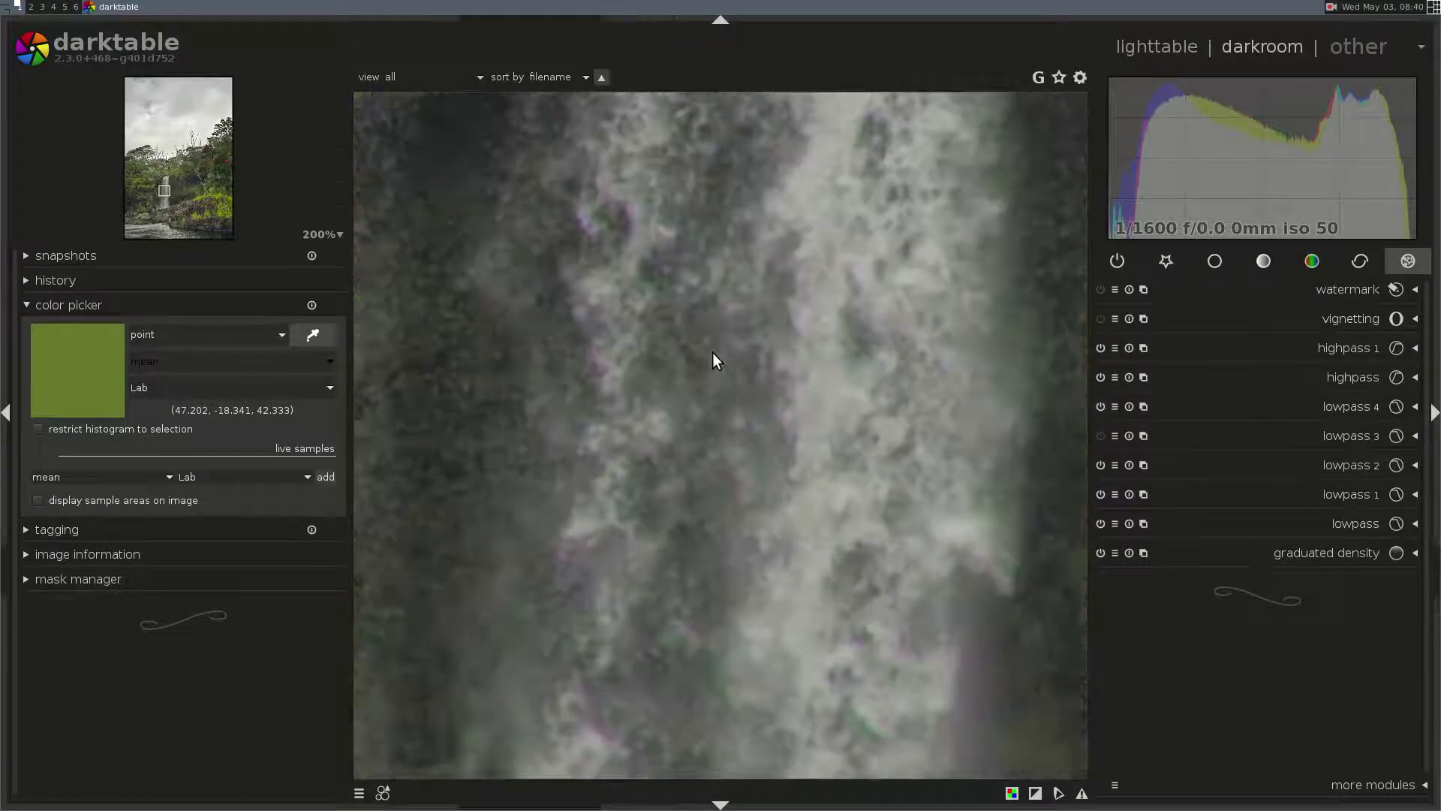
{"action": "middle_click", "coordinate": [713, 353]}
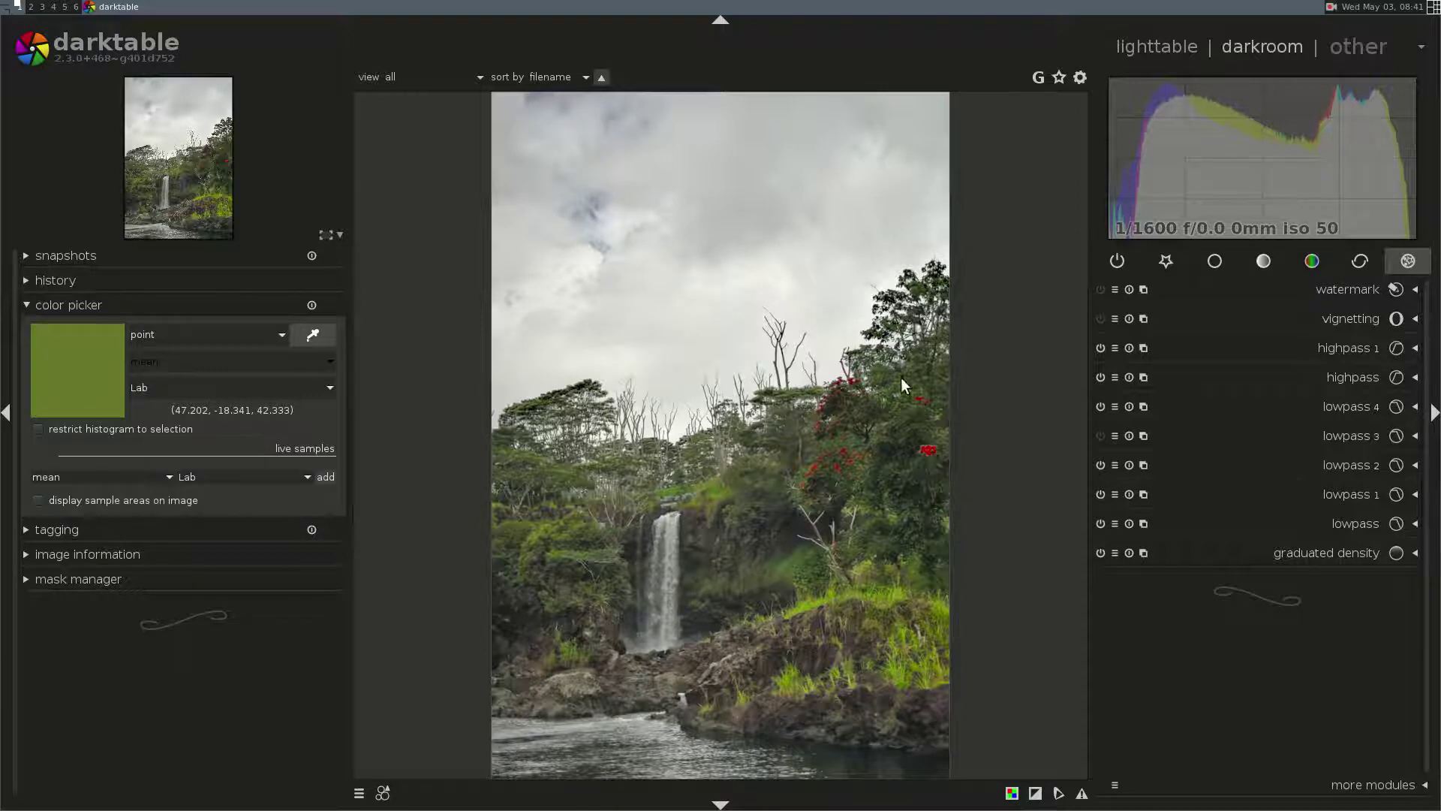
- Sample an area around the waterfall with the color picker and add it as a live sample showing the max Lab values
{"action": "left_click", "coordinate": [233, 332]}
{"action": "left_click", "coordinate": [219, 353]}
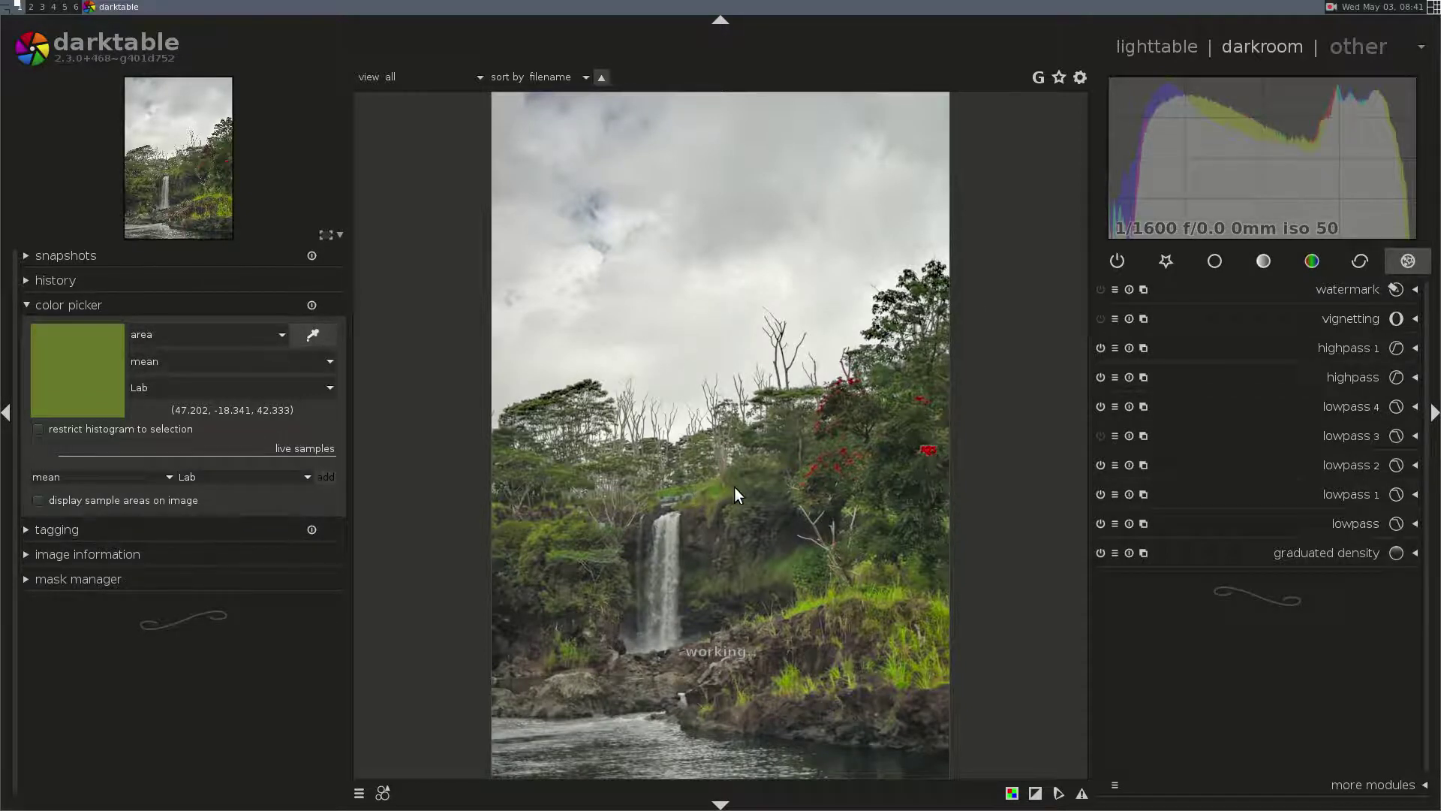
{"action": "left_click", "coordinate": [318, 333]}
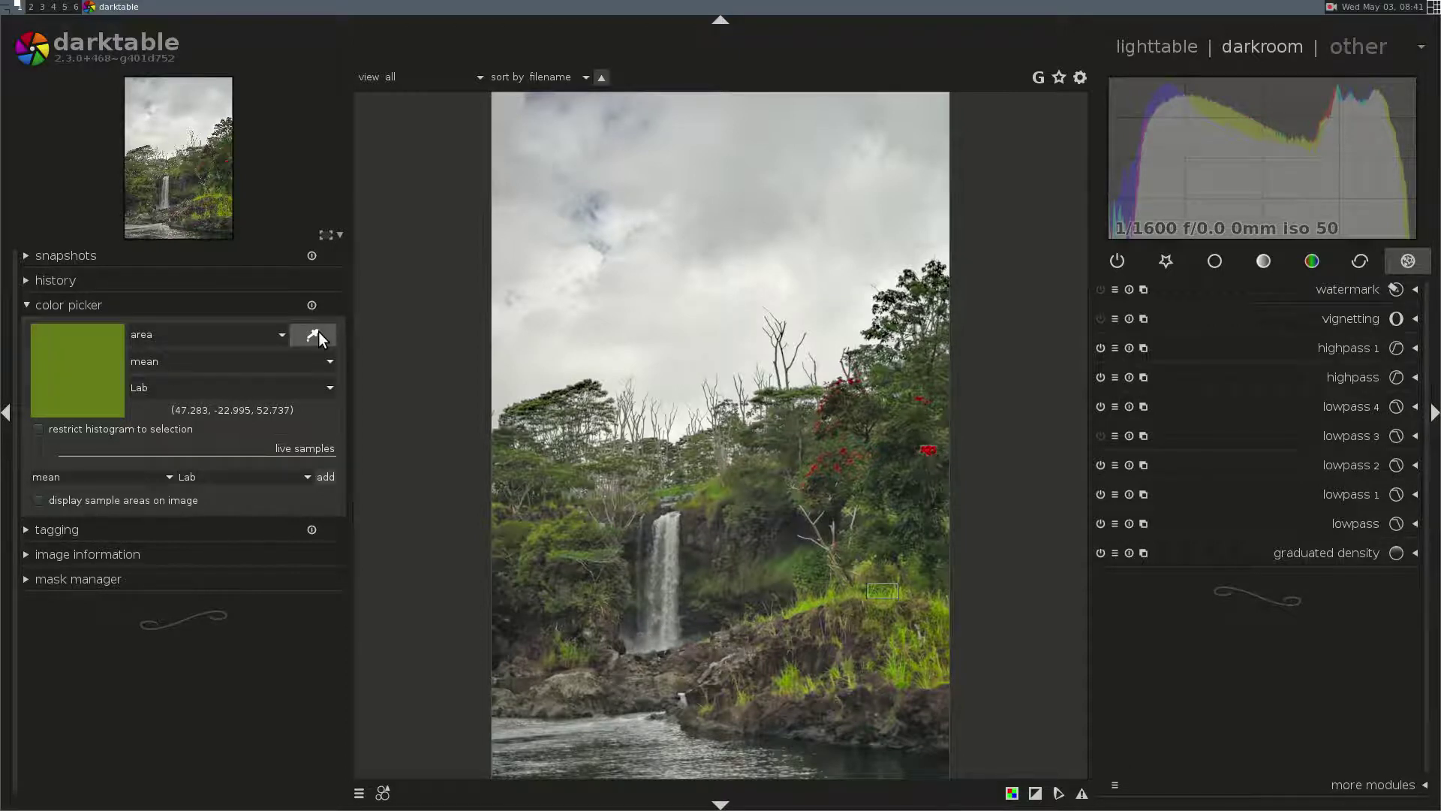
{"action": "left_click_drag", "start_coordinate": [719, 497], "coordinate": [599, 664]}
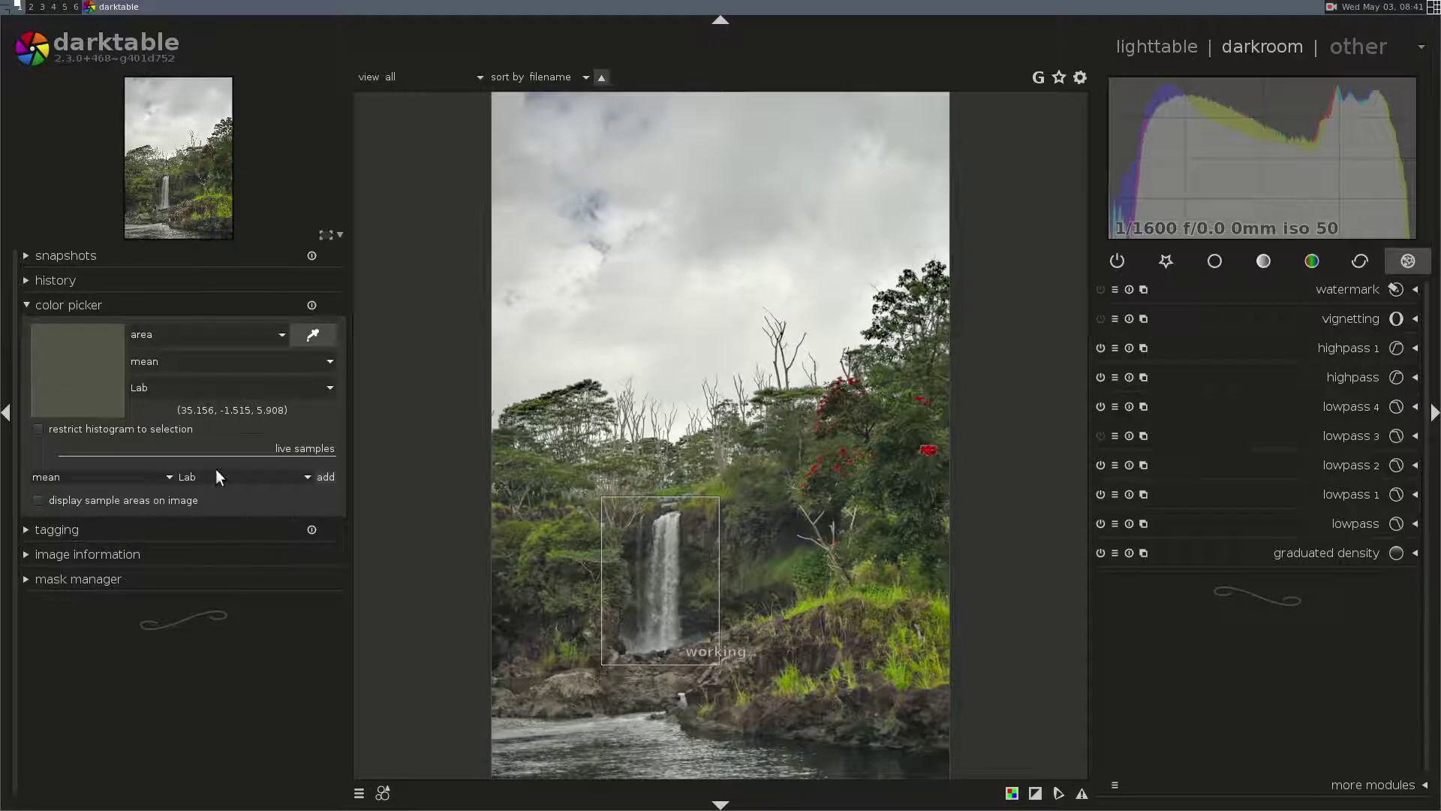
{"action": "left_click", "coordinate": [325, 476]}
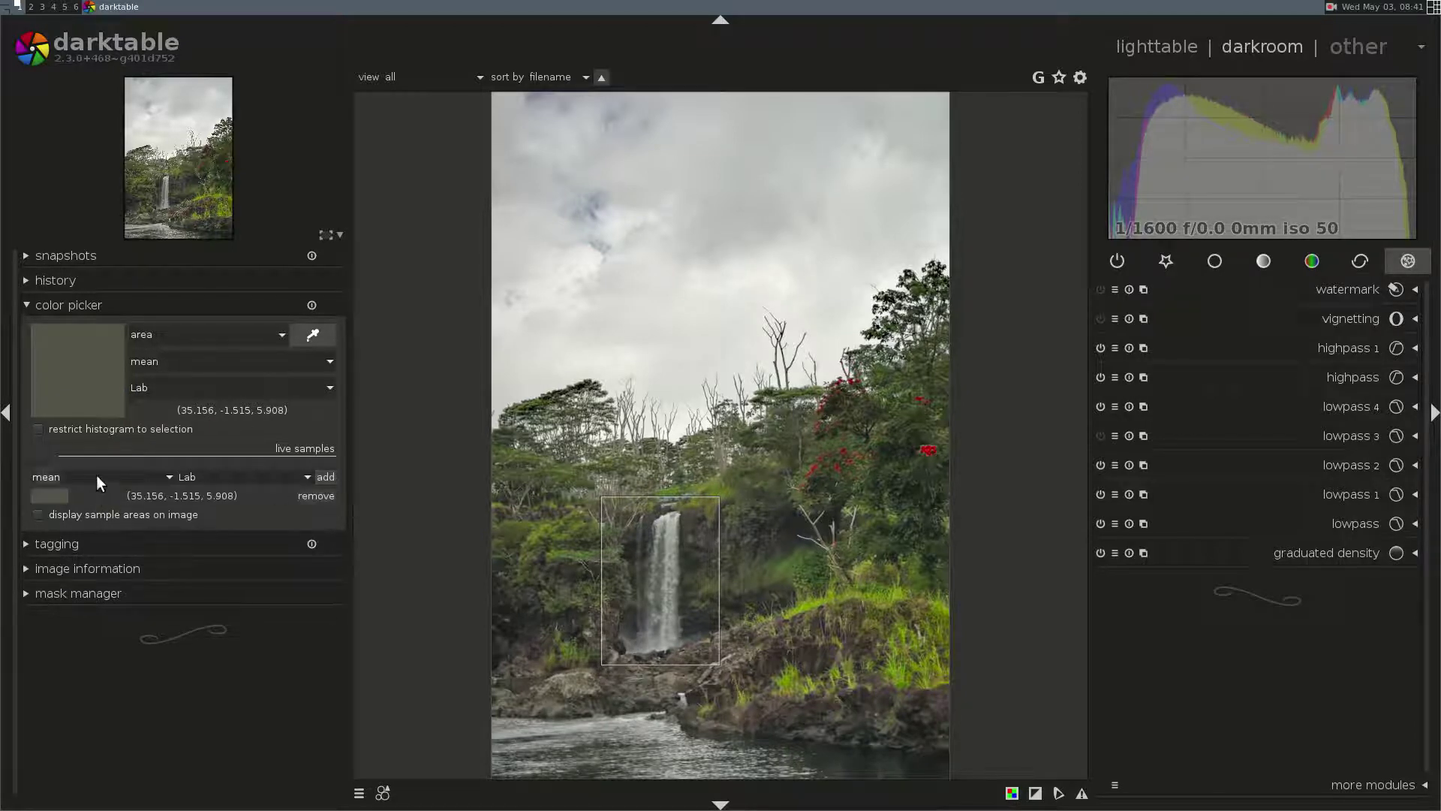
{"action": "scroll", "coordinate": [96, 477], "scroll_direction": "down", "scroll_amount": 2}
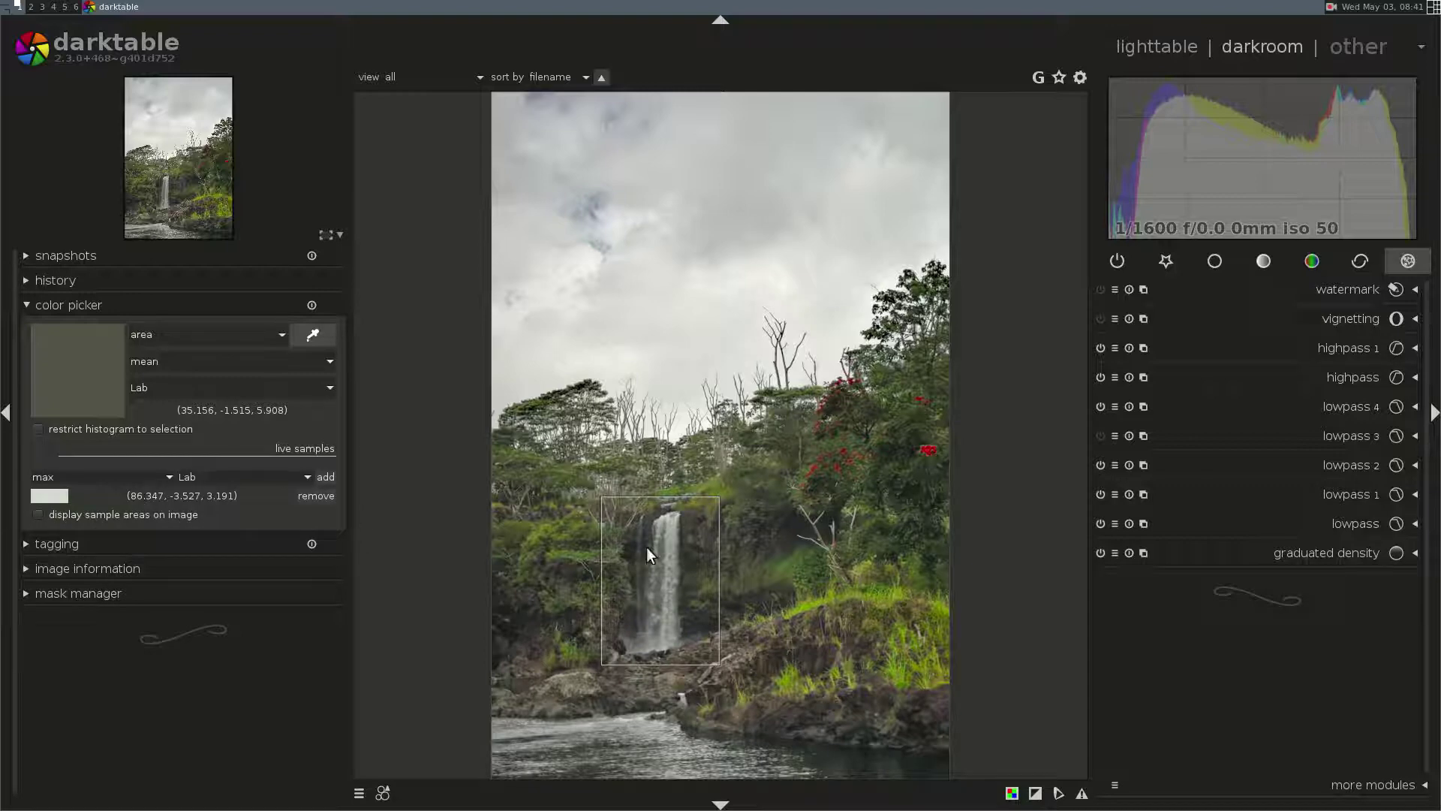
- Create a new instance of tone curve 1 and set its blending to a drawn mask
{"action": "left_click", "coordinate": [1268, 259]}
{"action": "left_click", "coordinate": [1143, 319]}
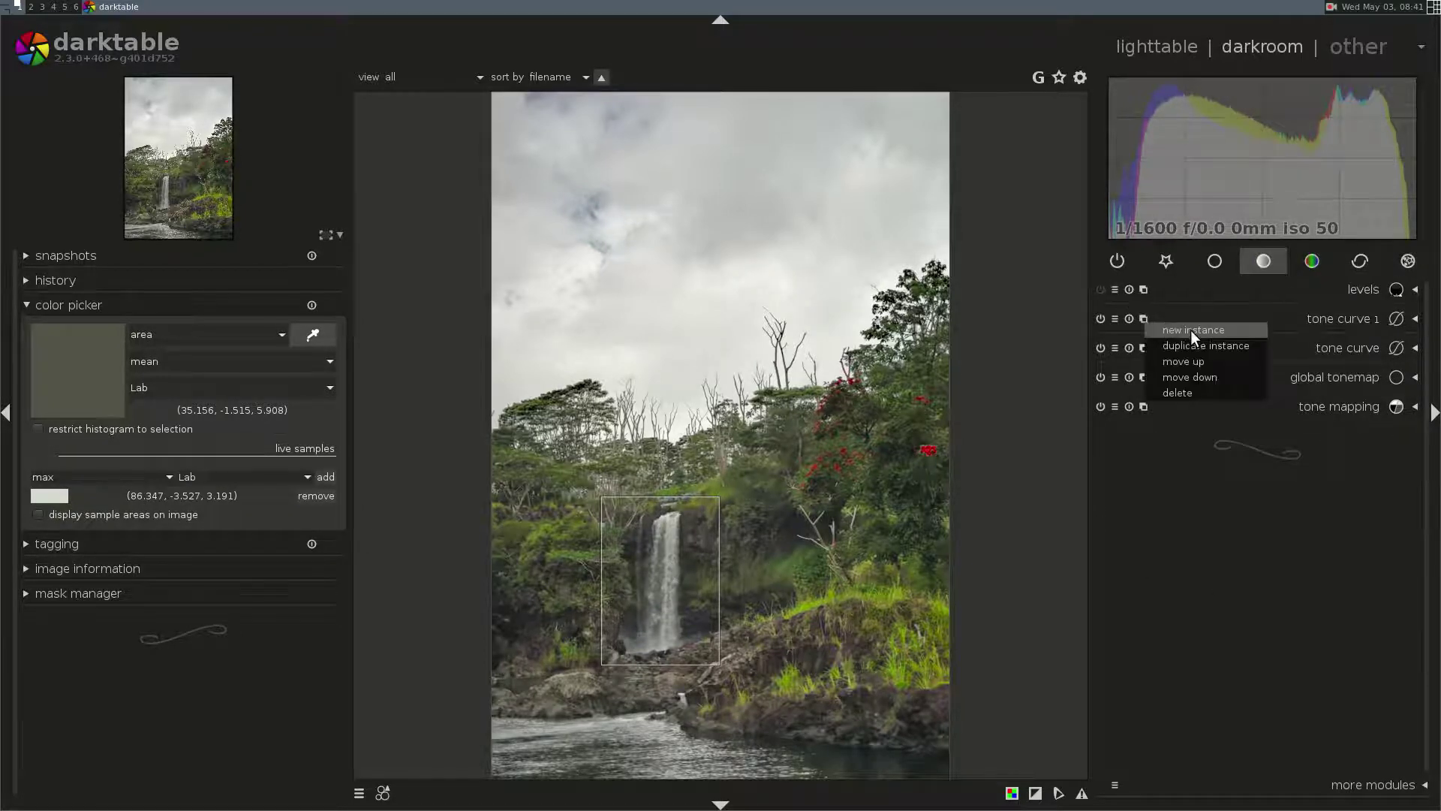
{"action": "left_click", "coordinate": [1191, 330]}
{"action": "left_click", "coordinate": [1386, 693]}
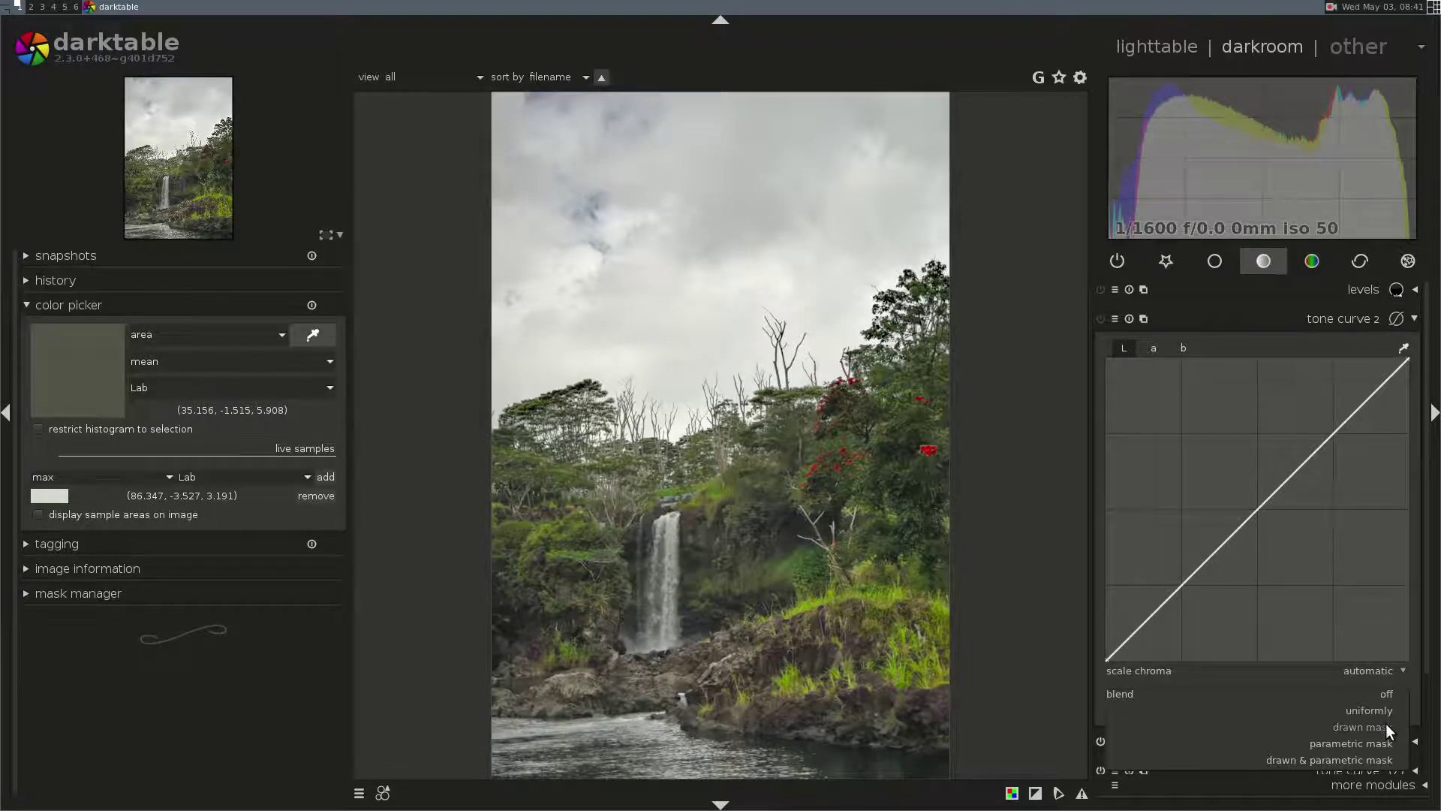
{"action": "left_click", "coordinate": [1385, 724]}
- Add a gradient mask just above the waterfall, tilted to follow the tree line as it rises towards the red-flowered tree
{"action": "left_click", "coordinate": [1403, 769]}
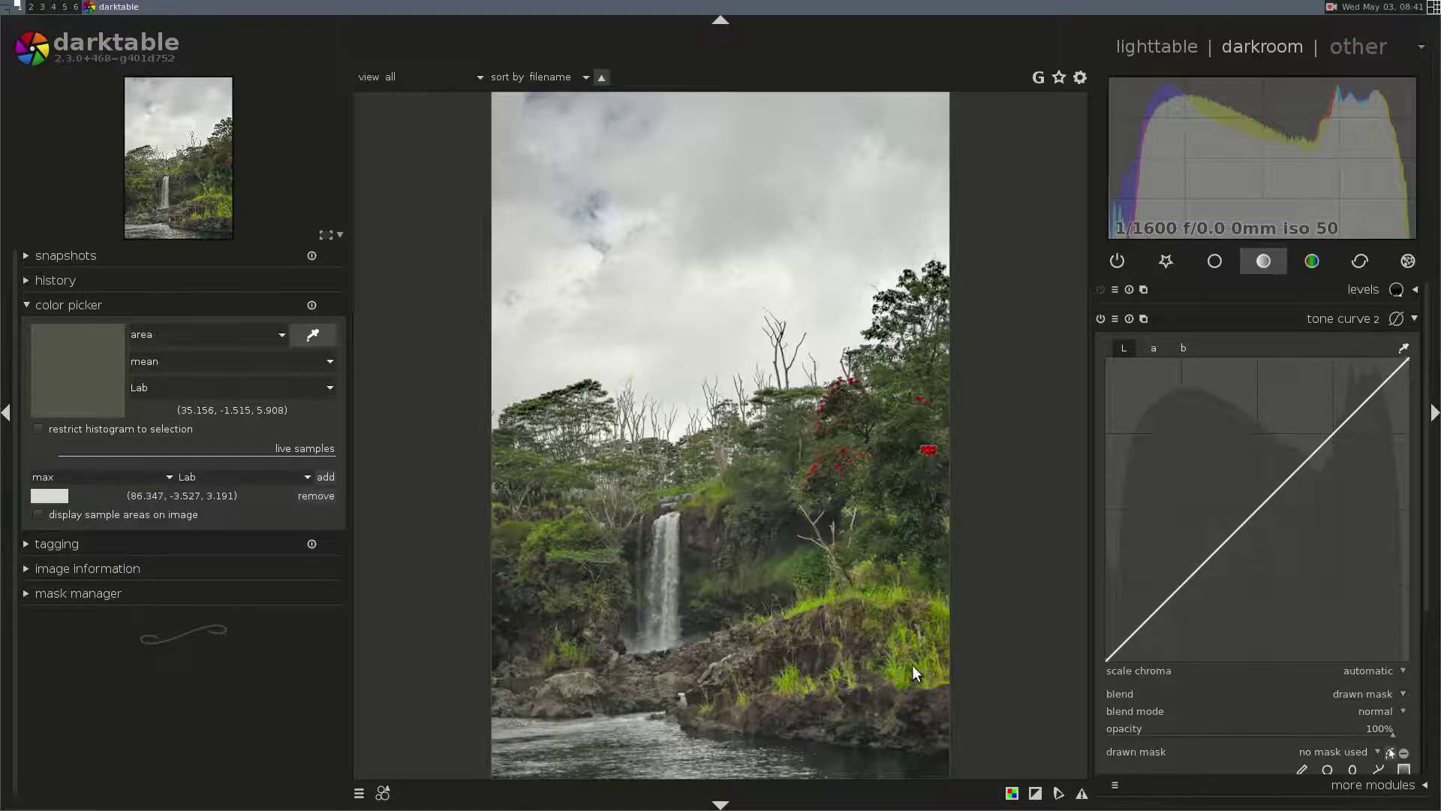
{"action": "left_click", "coordinate": [651, 488]}
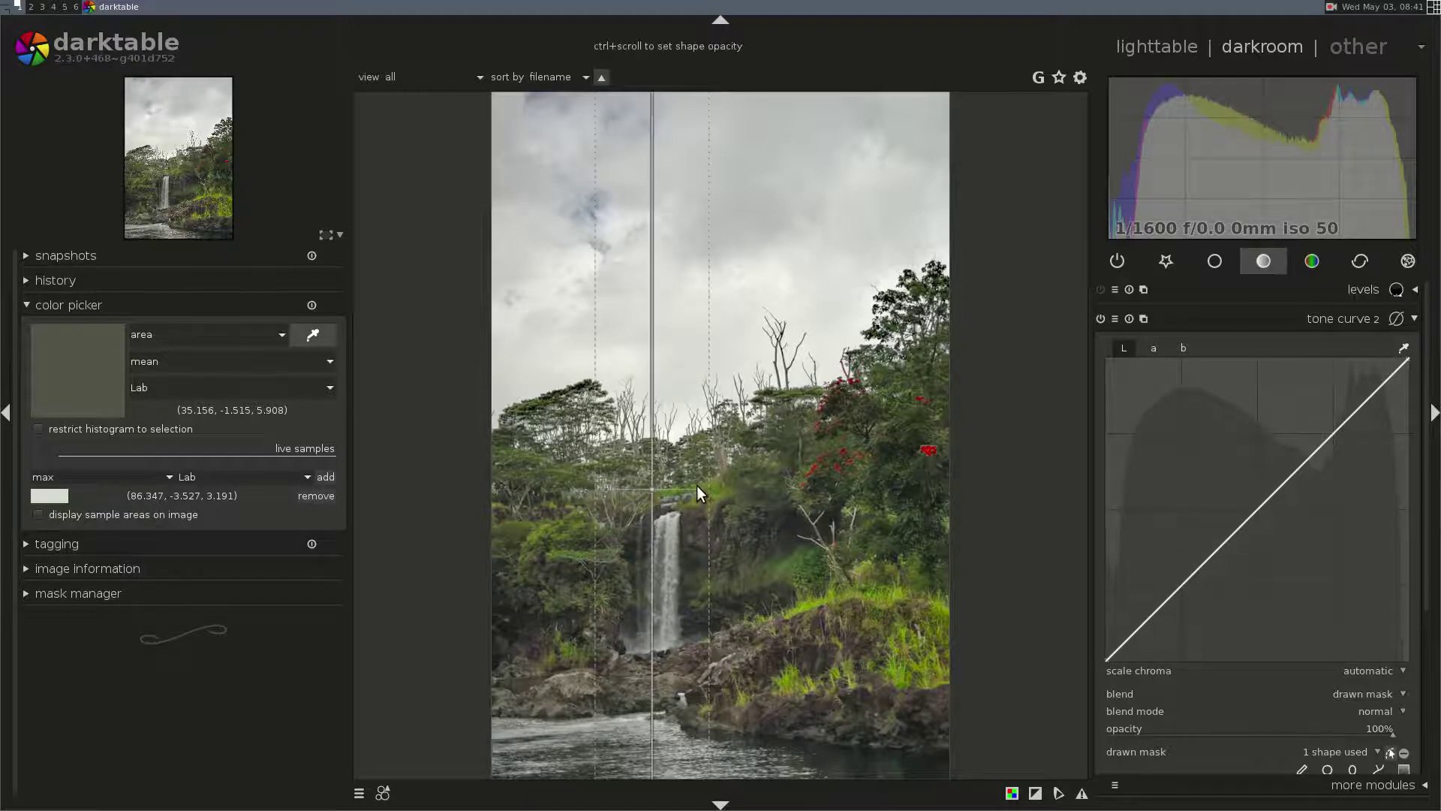
{"action": "left_click_drag", "start_coordinate": [699, 489], "coordinate": [656, 515]}
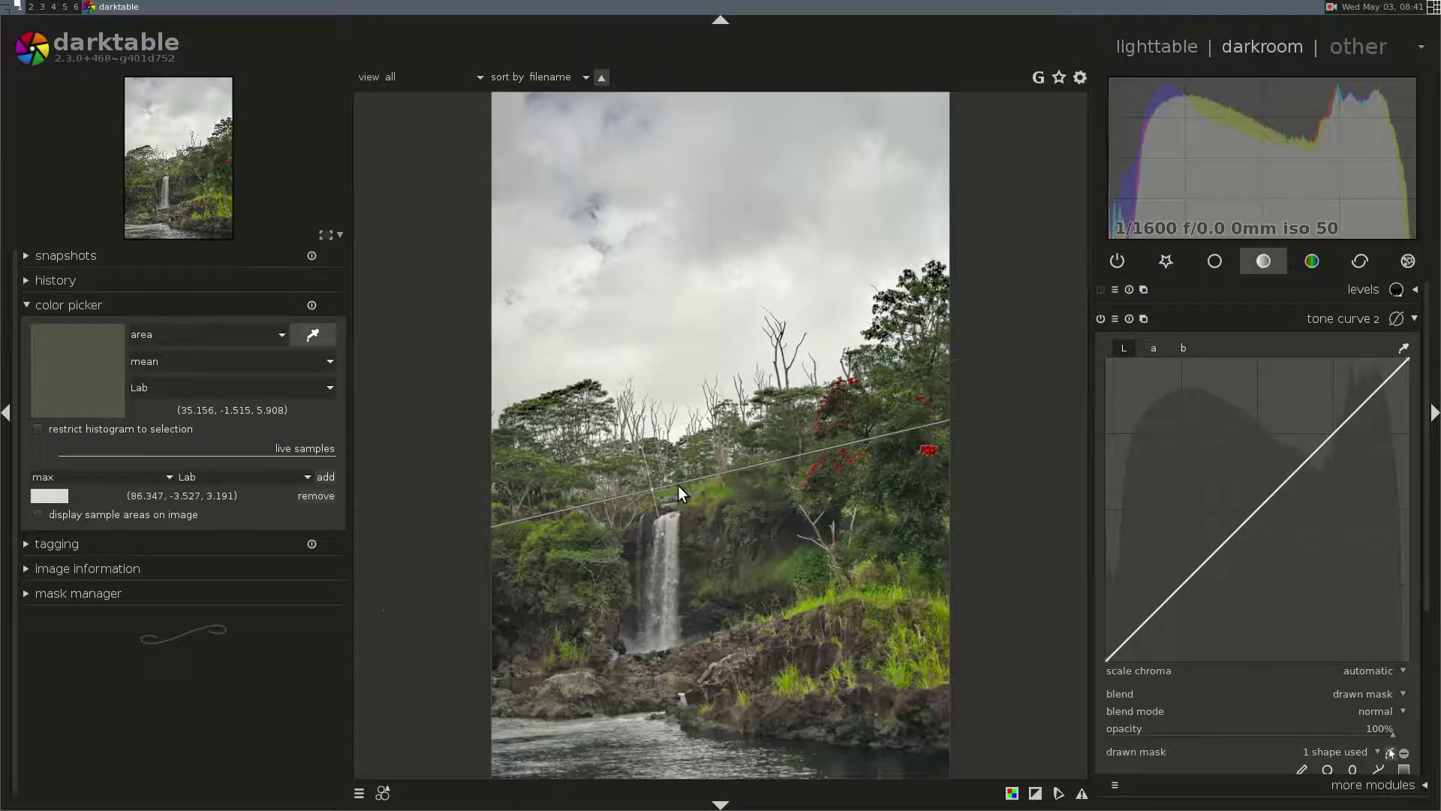
{"action": "scroll", "coordinate": [678, 483], "scroll_direction": "down", "scroll_amount": 1}
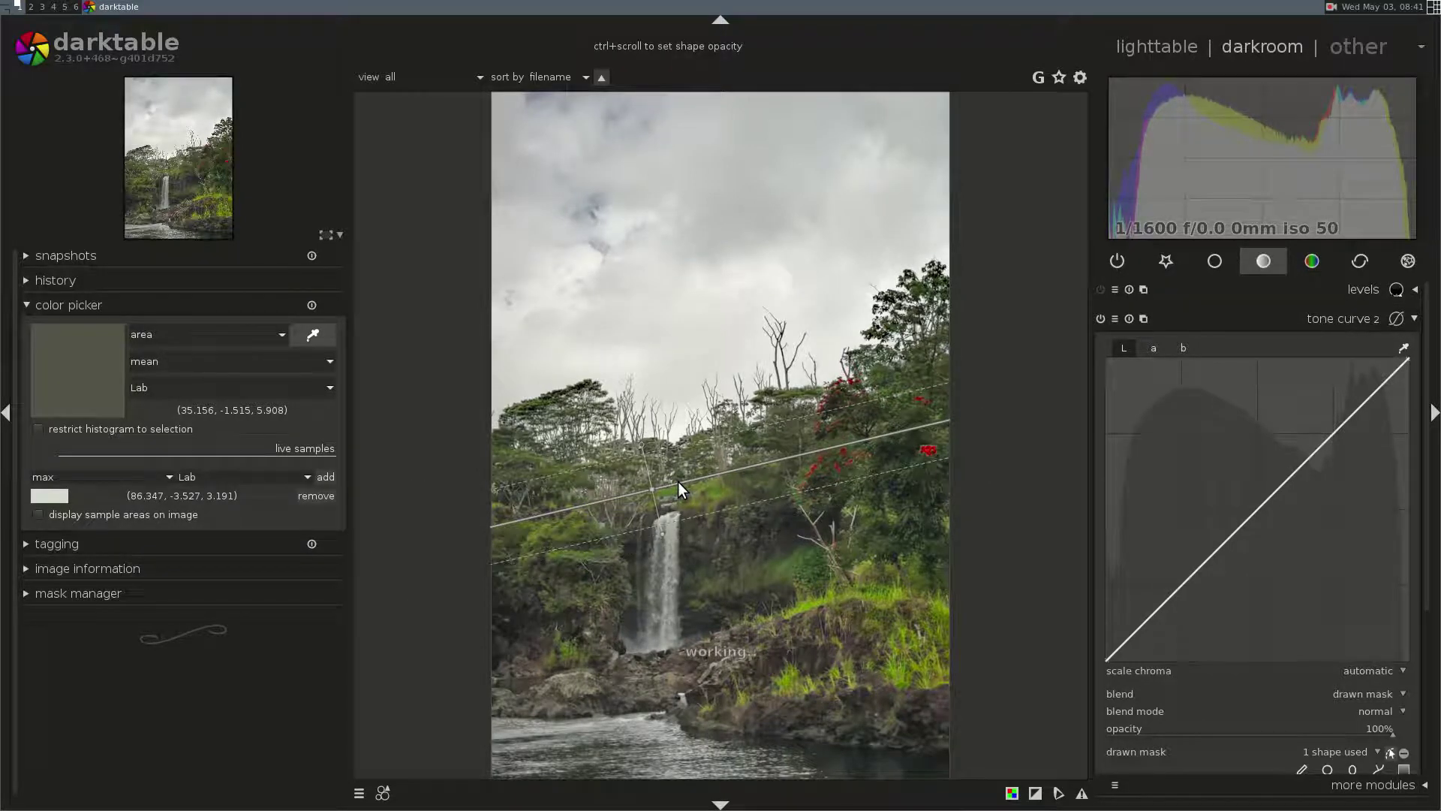
{"action": "left_click_drag", "start_coordinate": [678, 480], "coordinate": [678, 469]}
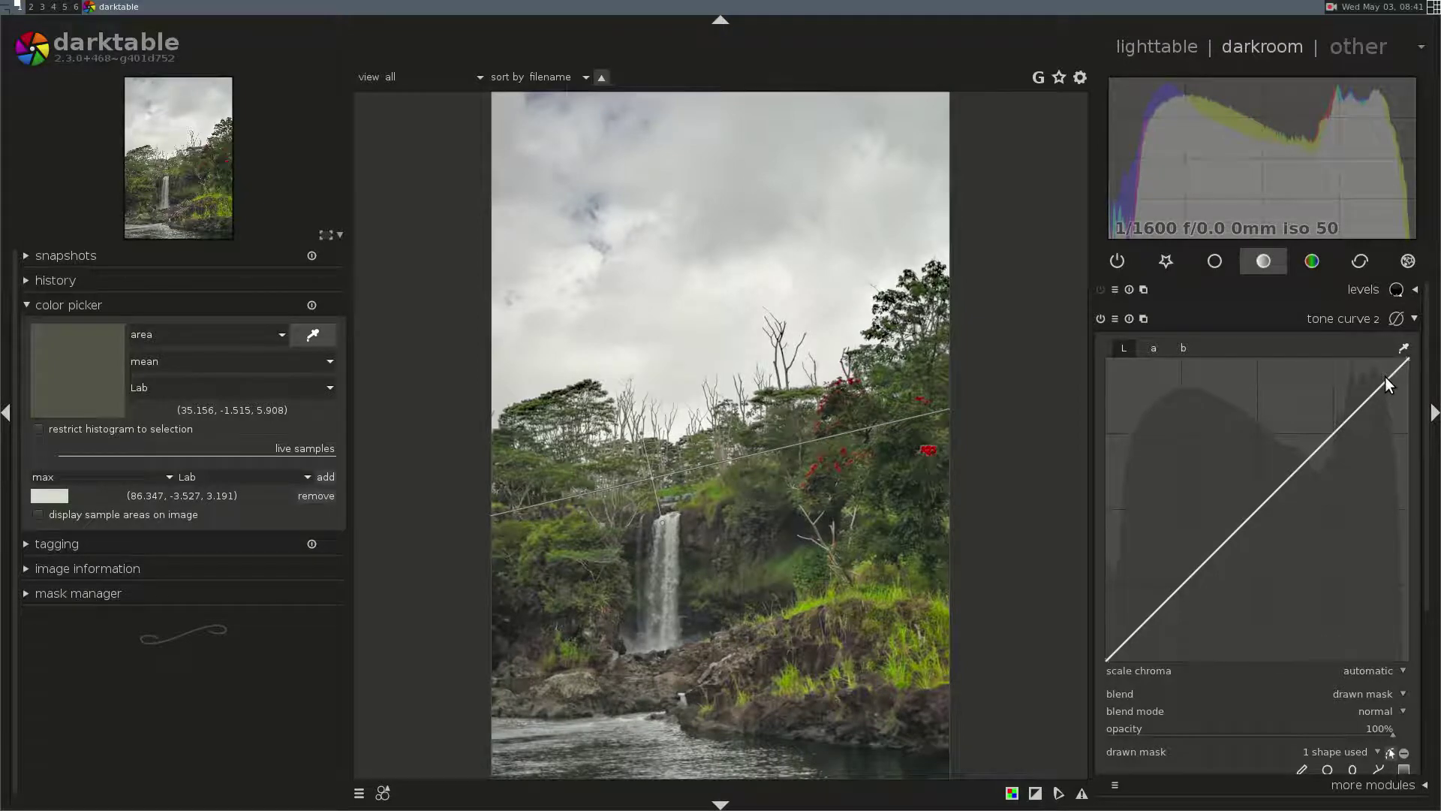
- Move the white point of tone curve 2's L curve inward and invert the mask so the brightening affects the foreground below the gradient
{"action": "left_click_drag", "start_coordinate": [1407, 361], "coordinate": [1384, 355]}
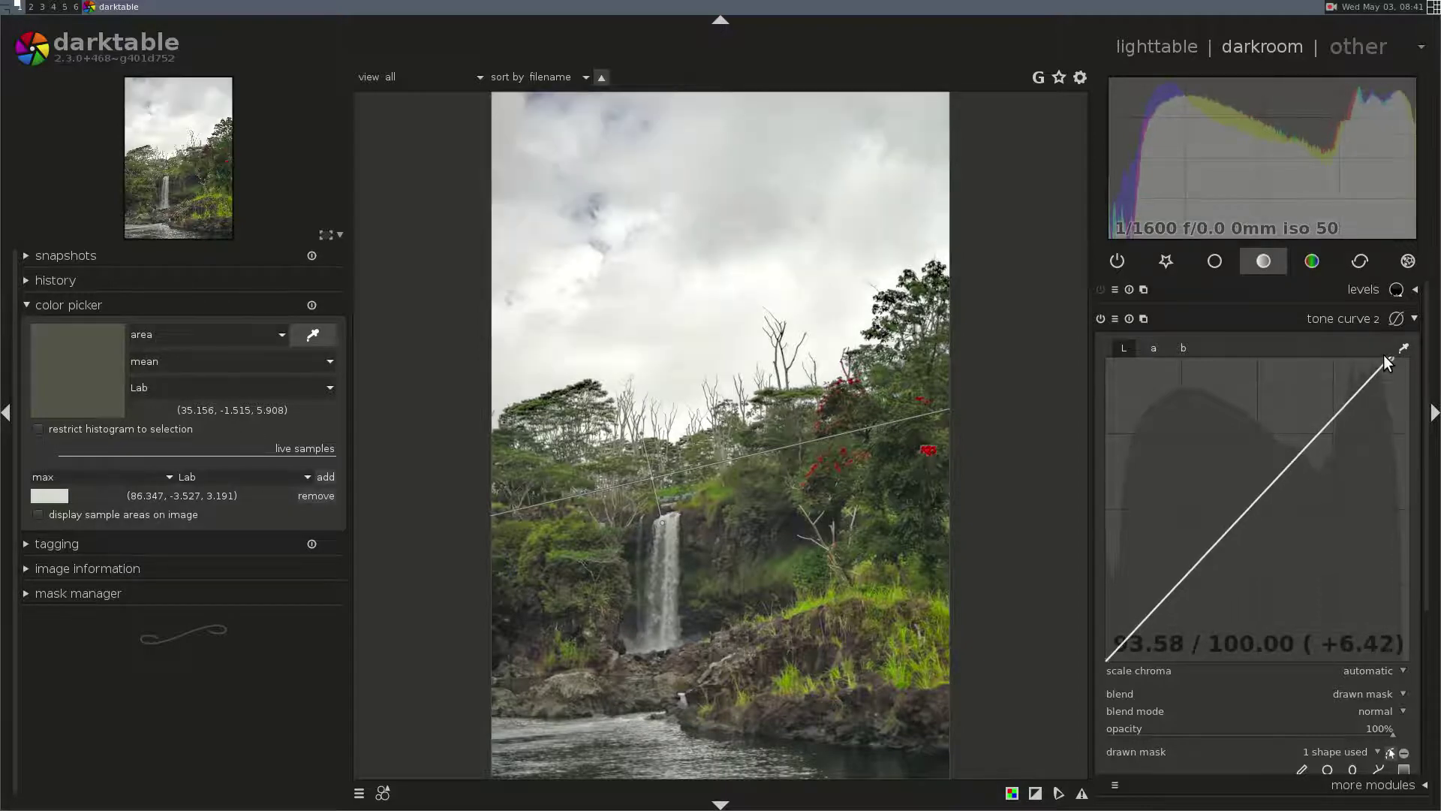
{"action": "left_click", "coordinate": [1403, 751]}
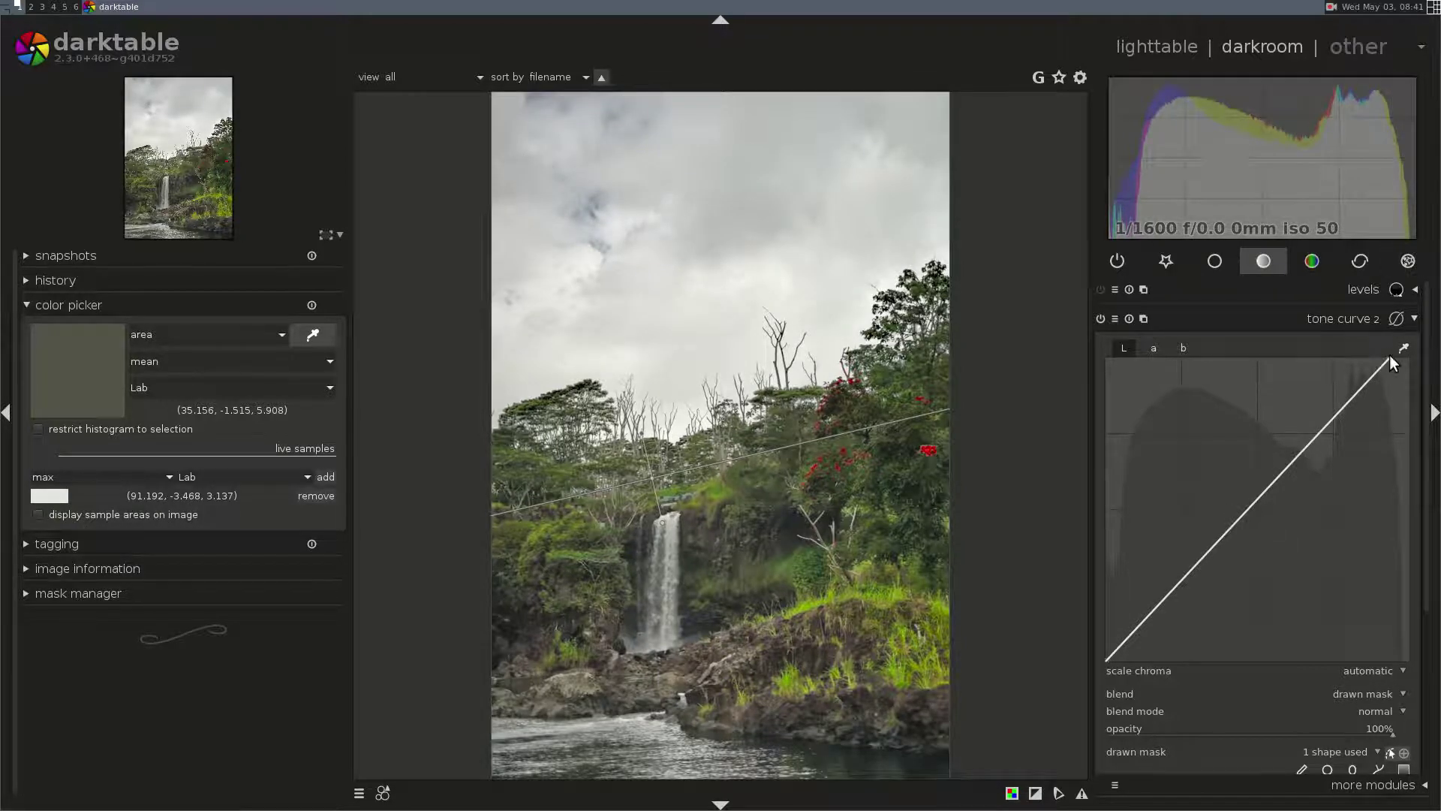
{"action": "left_click_drag", "start_coordinate": [1385, 357], "coordinate": [1377, 353]}
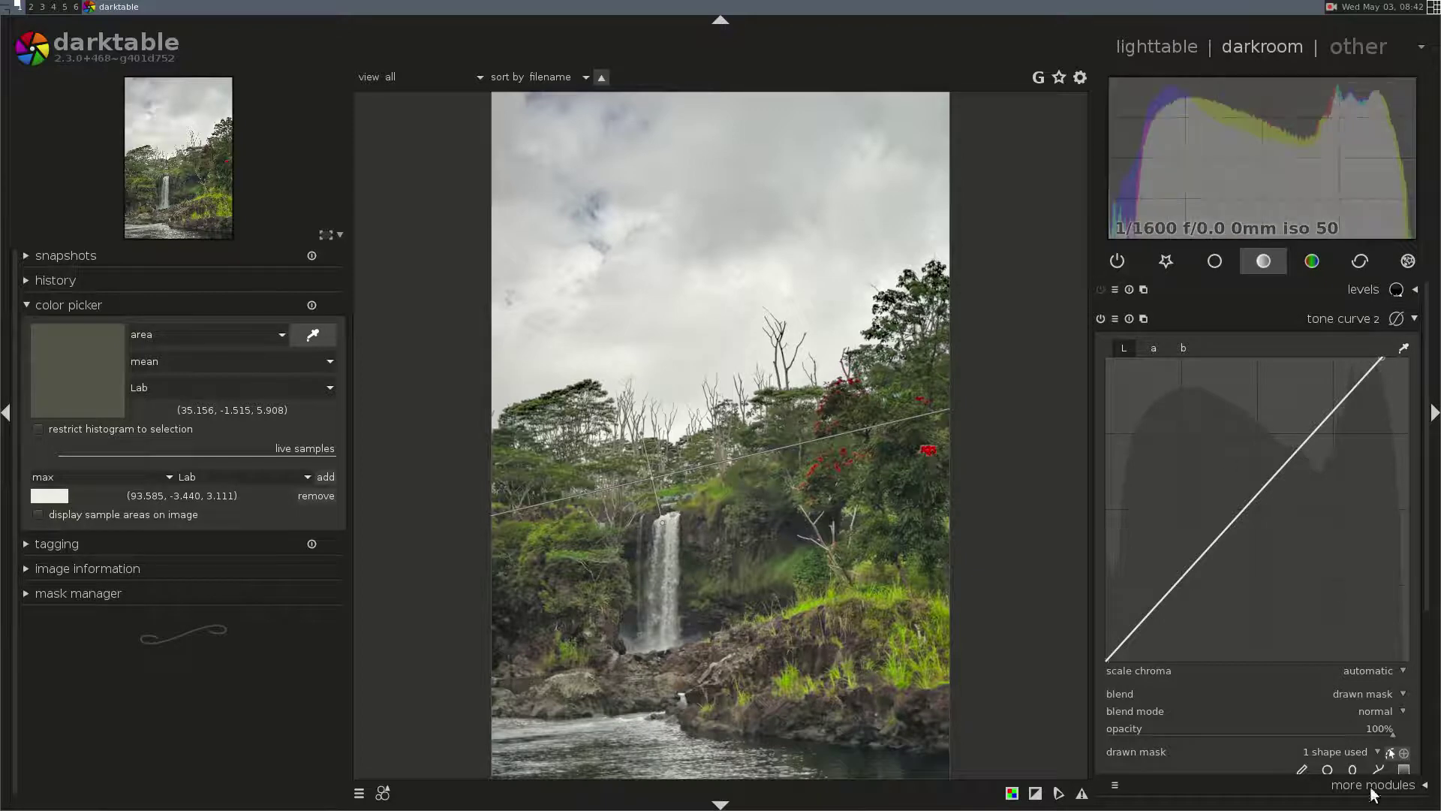
{"action": "left_click", "coordinate": [1390, 752]}
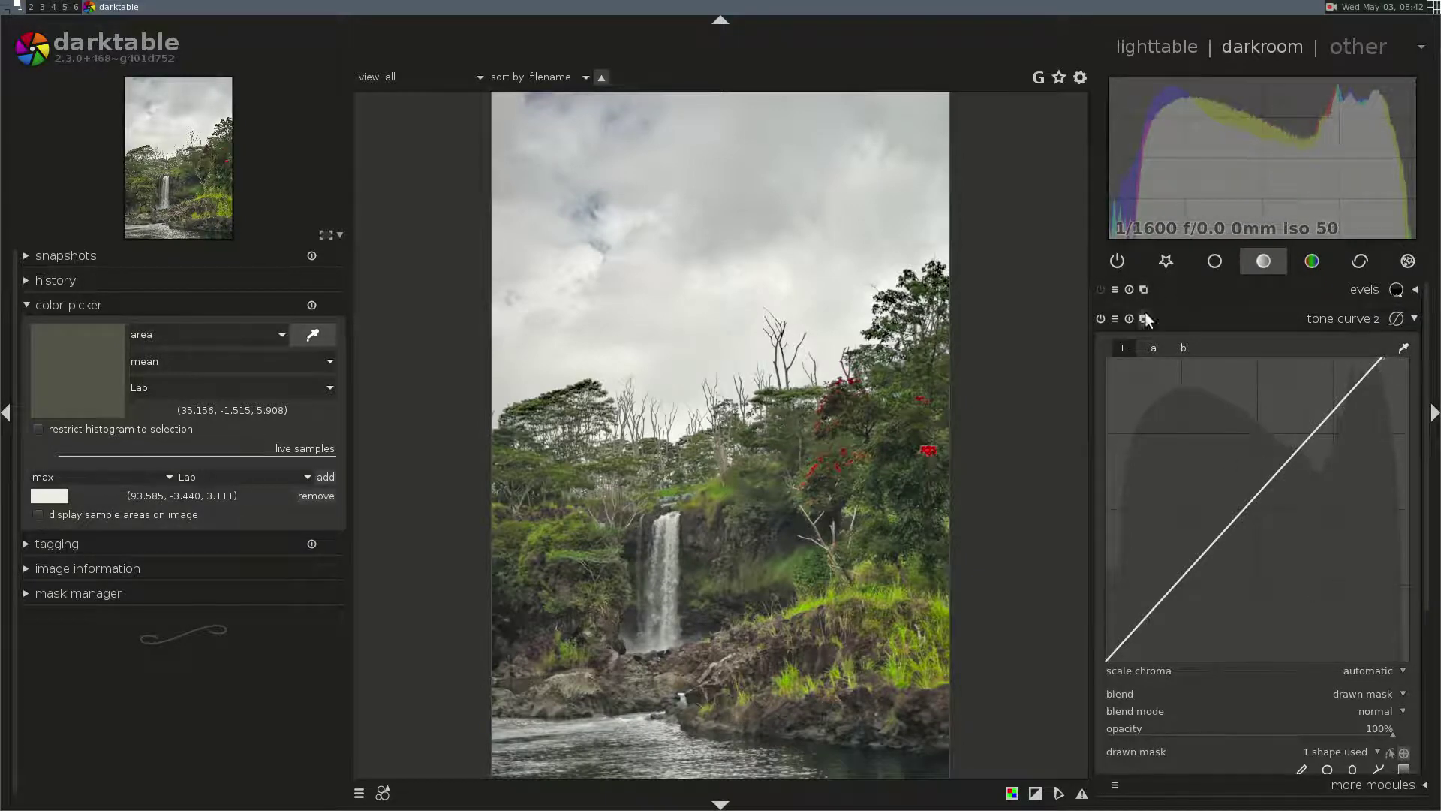
- Compare the waterfall with and without tone curve 2, leaving the module enabled and collapsed
{"action": "left_click", "coordinate": [1100, 319]}
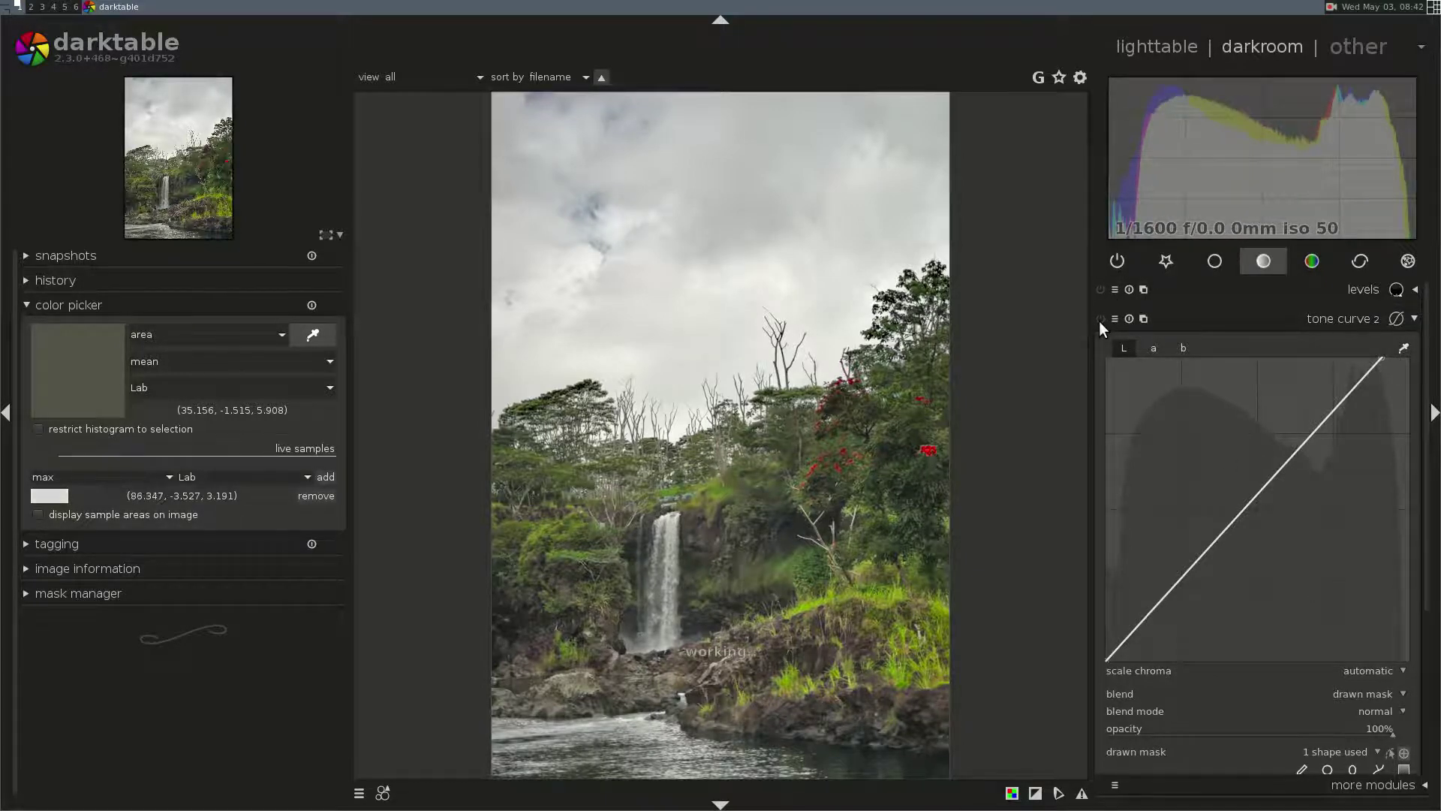
{"action": "left_click", "coordinate": [1100, 320]}
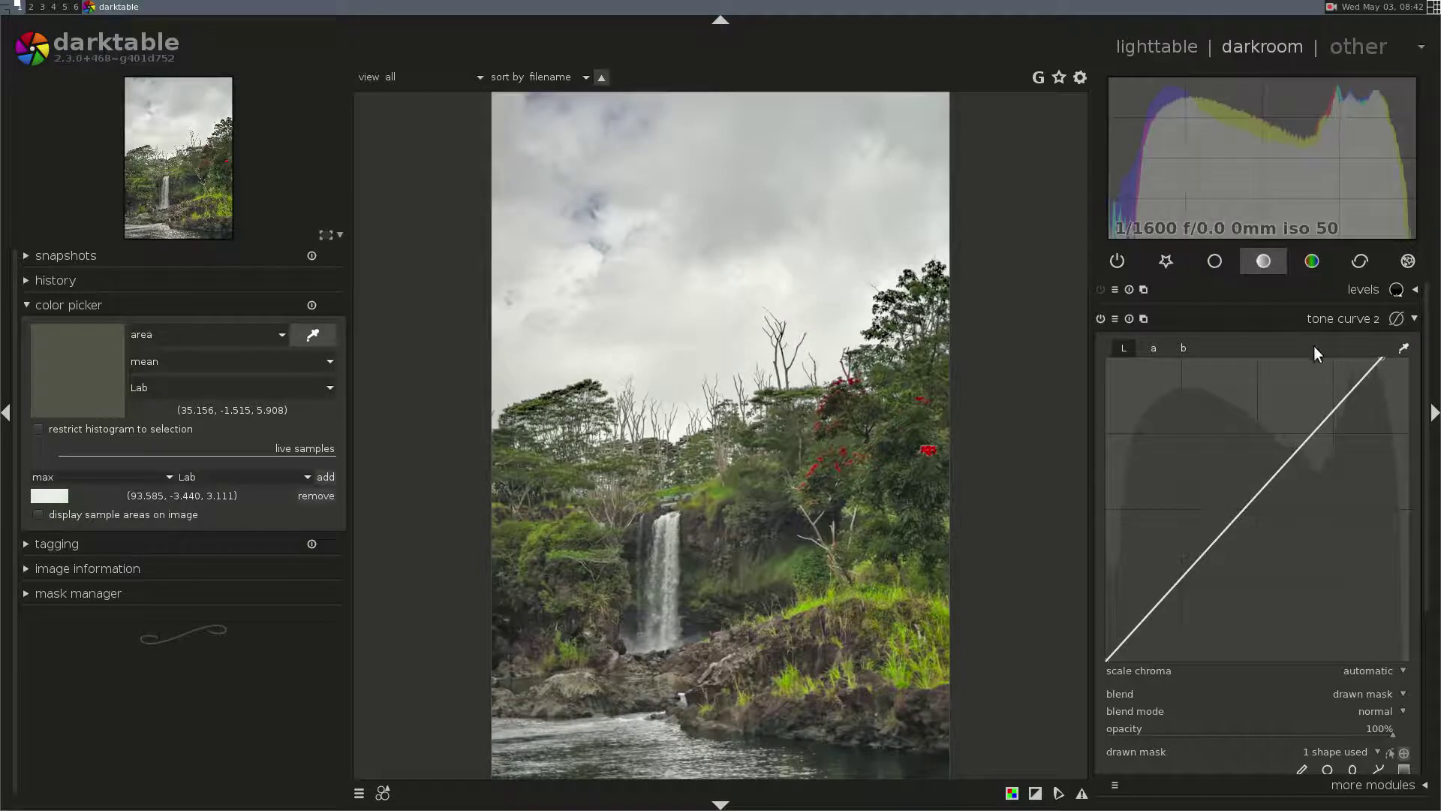
{"action": "left_click", "coordinate": [1321, 325]}
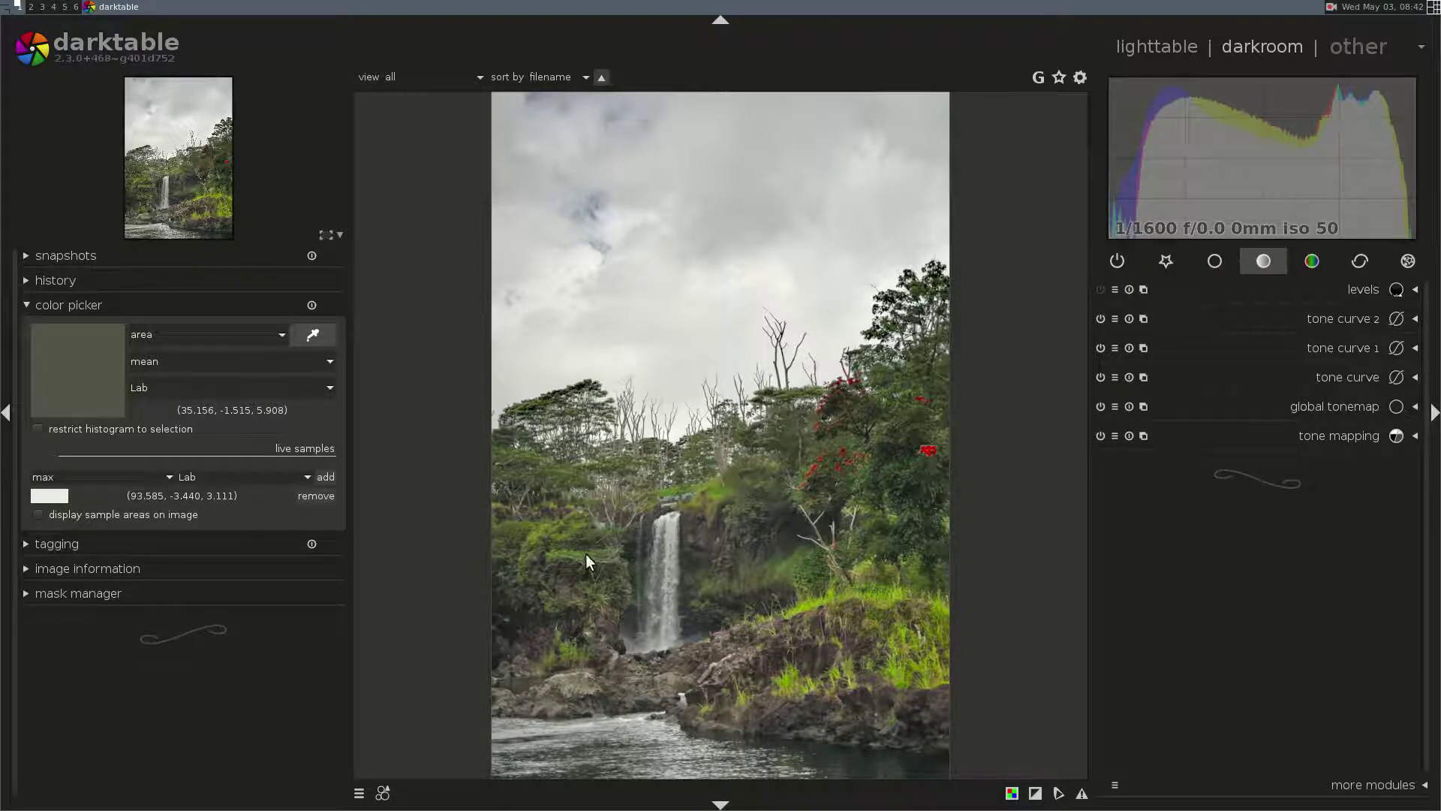
- Create another new tone curve instance and pull the dark end of its L curve down to deepen the shadows
{"action": "mouse_move", "coordinate": [1142, 209]}
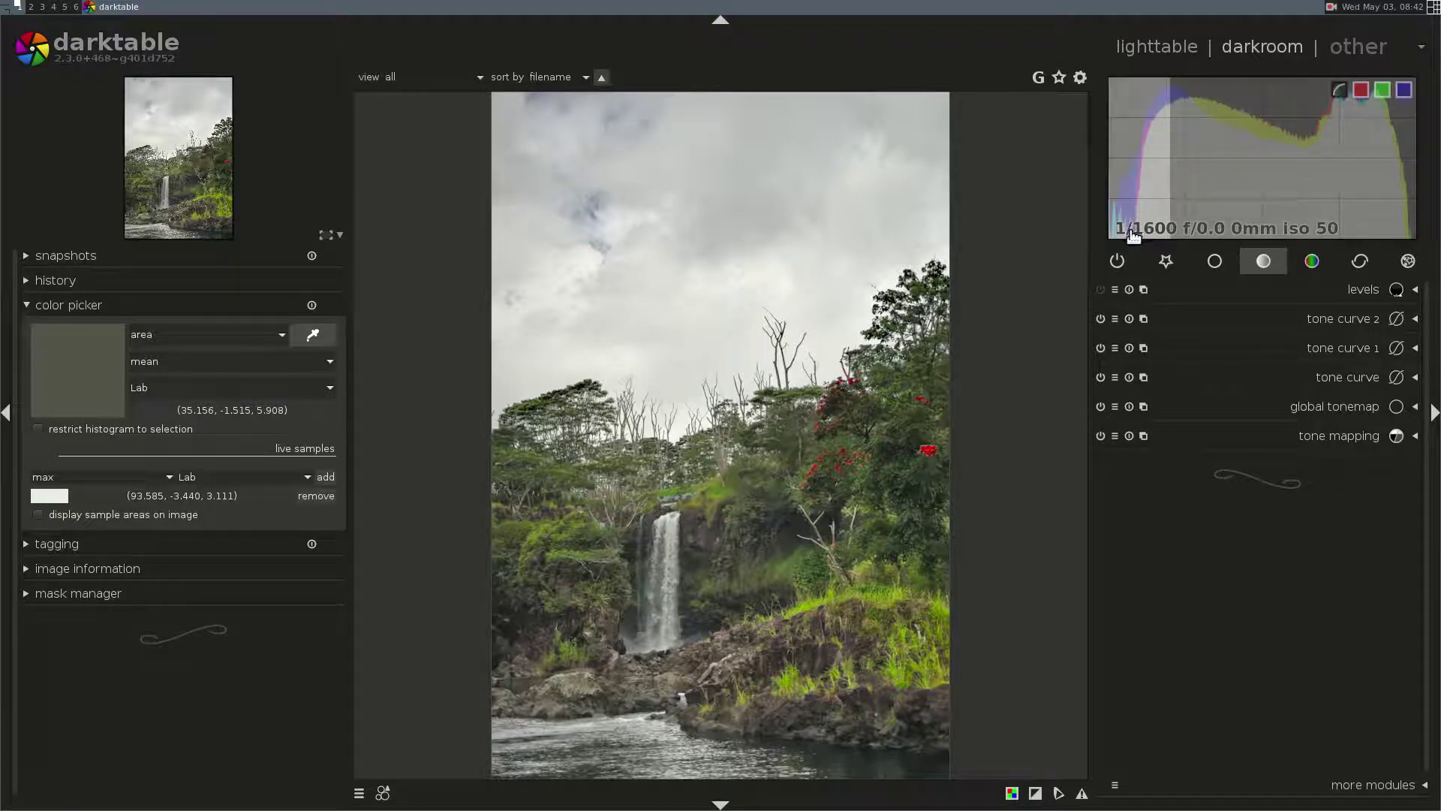
{"action": "left_click", "coordinate": [1143, 318]}
{"action": "left_click", "coordinate": [1194, 325]}
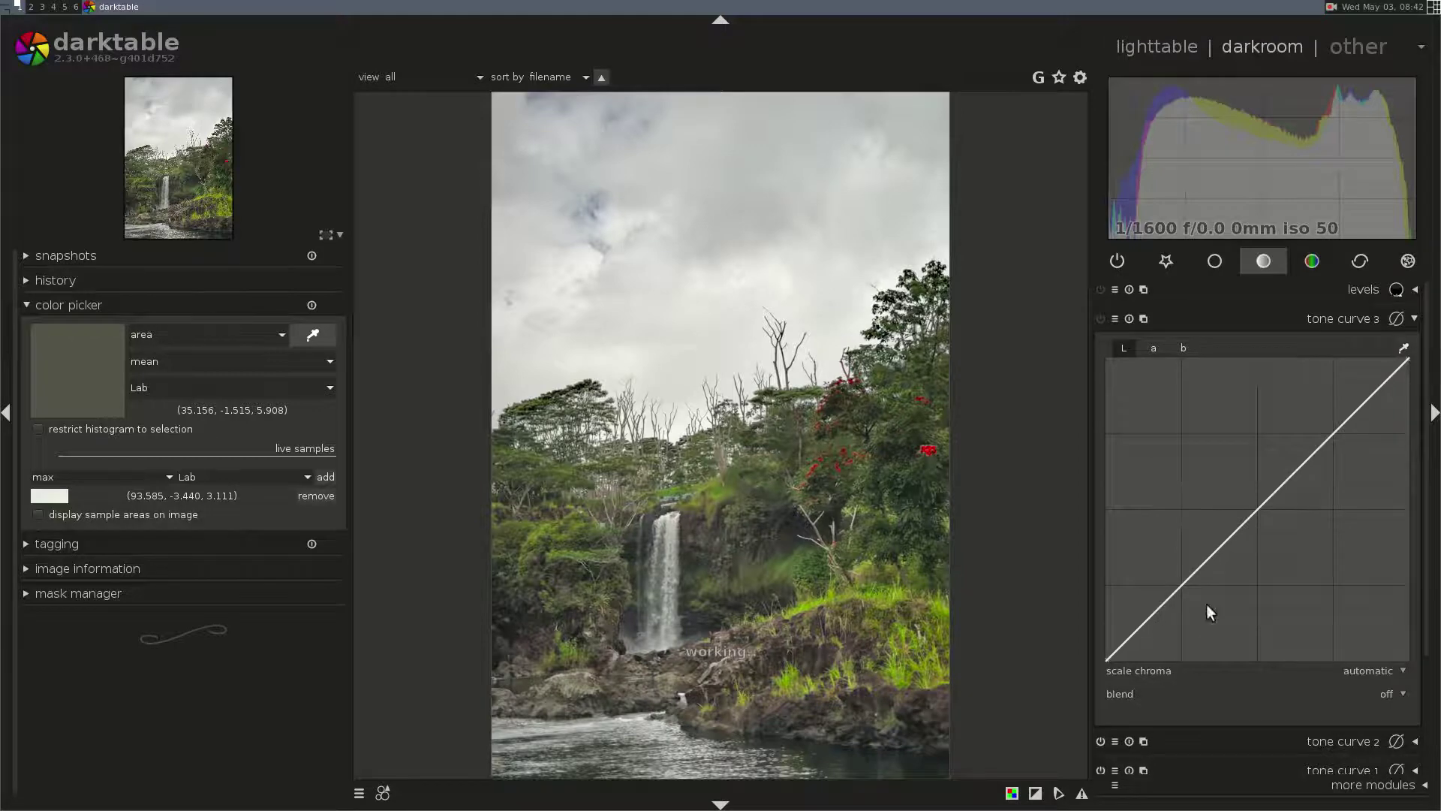
{"action": "left_click", "coordinate": [1180, 569]}
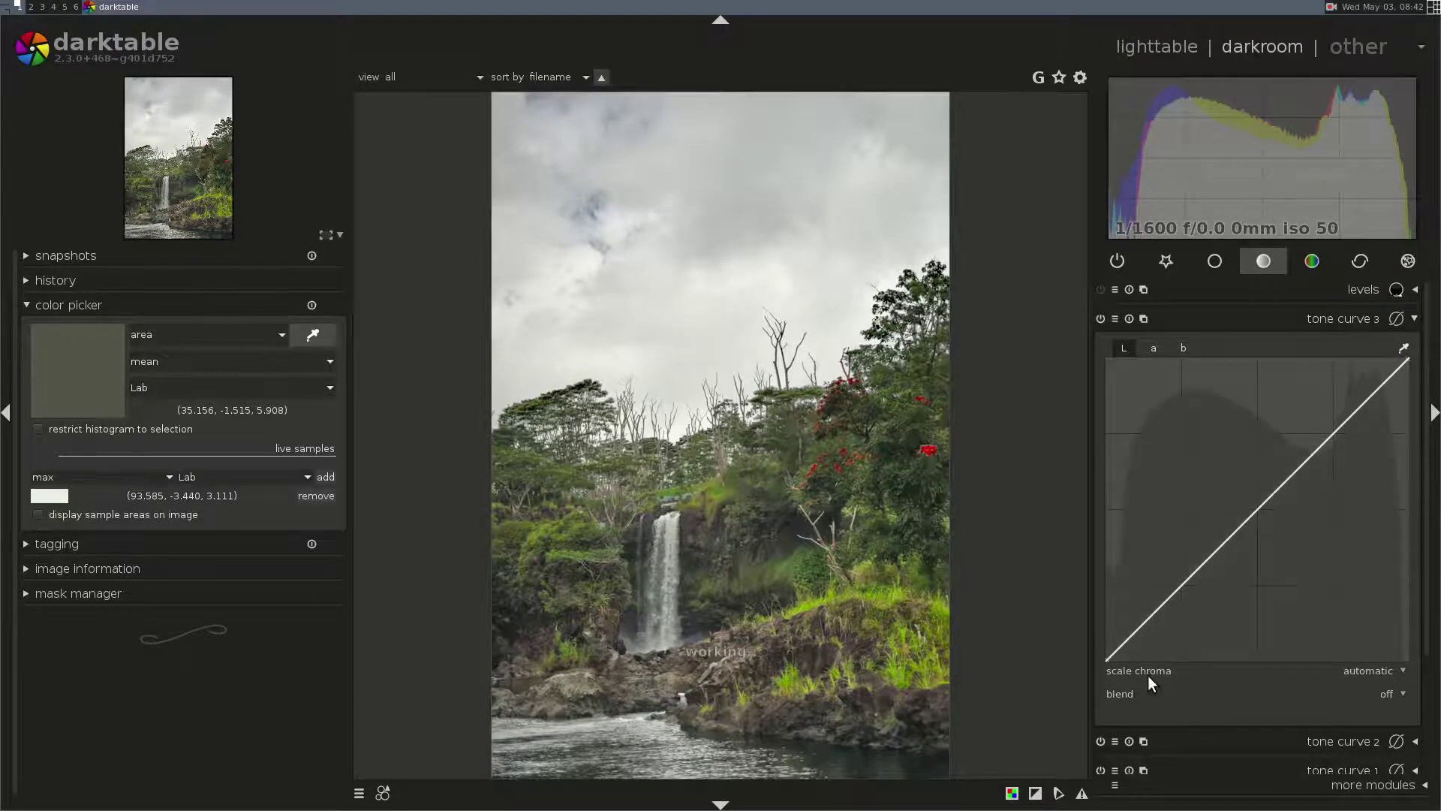
{"action": "left_click_drag", "start_coordinate": [1120, 651], "coordinate": [1119, 654]}
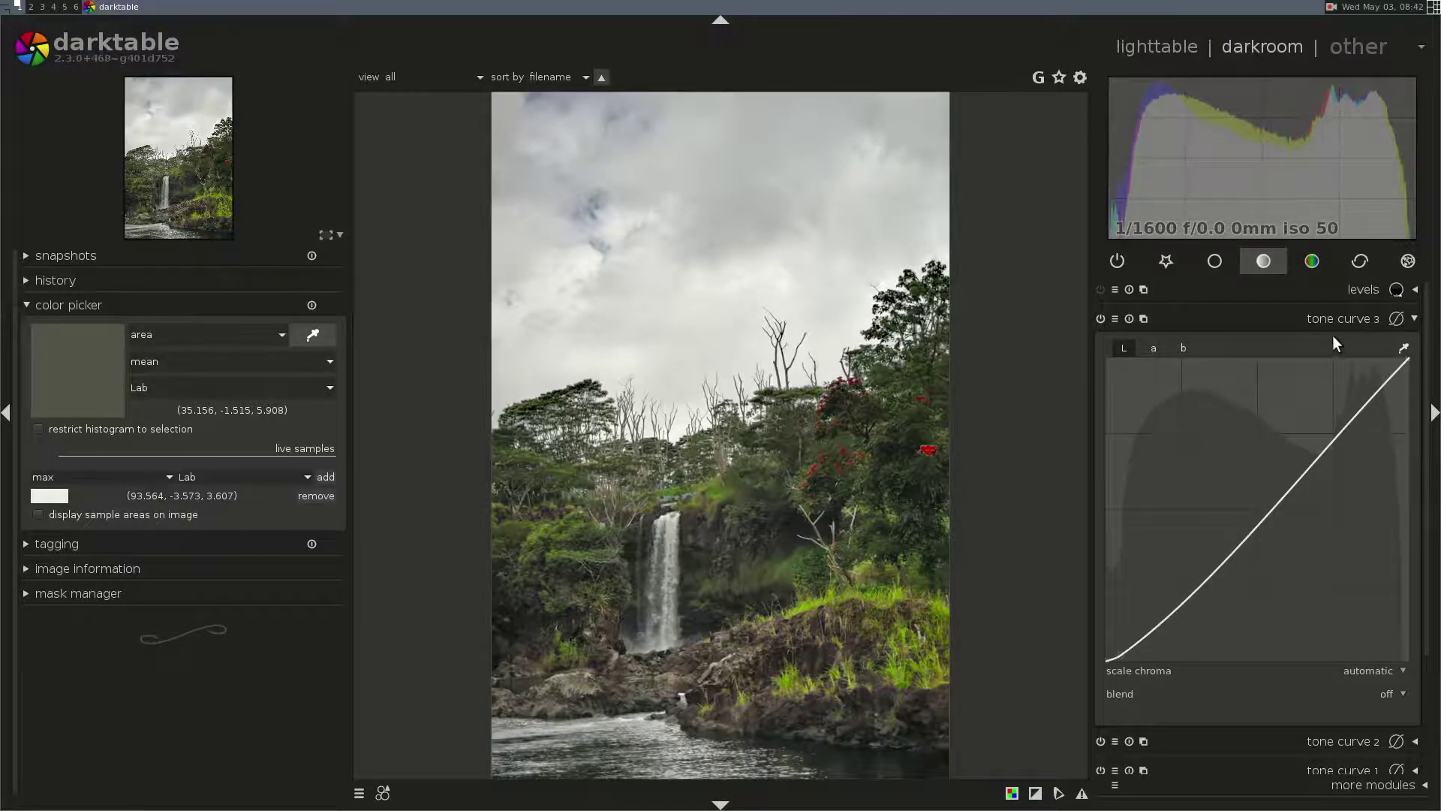
- Sample the dark slope beside the waterfall and raise tone curve 3's L curve there from input 38.10 to output 42.61
{"action": "left_click", "coordinate": [1404, 347]}
{"action": "left_click", "coordinate": [781, 570]}
{"action": "left_click", "coordinate": [773, 572]}
{"action": "left_click_drag", "start_coordinate": [1219, 563], "coordinate": [1219, 529]}
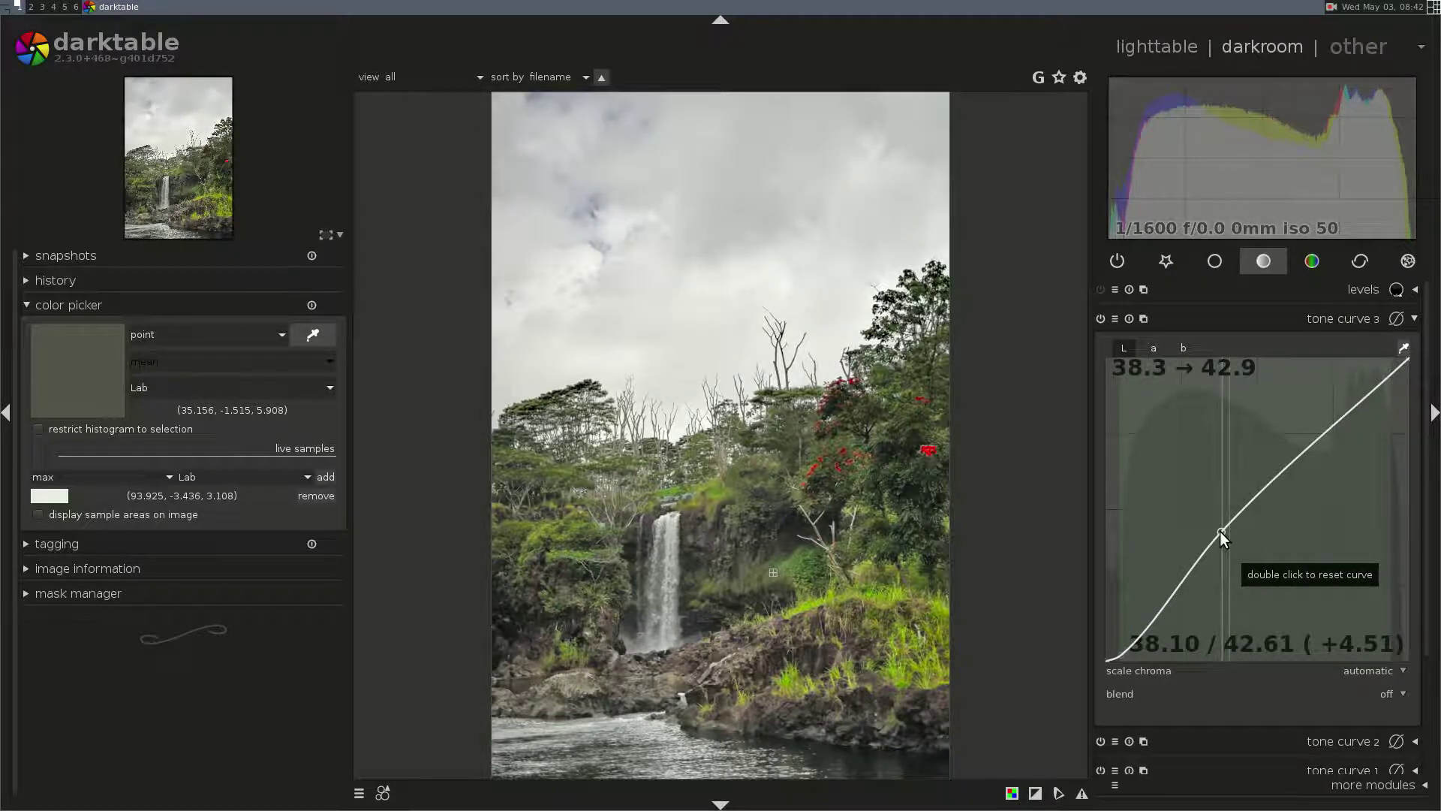
- Sample the dark rock beside the waterfall and adjust tone curve 3's L curve there to map 19.1 to 16.6
{"action": "left_click", "coordinate": [694, 562]}
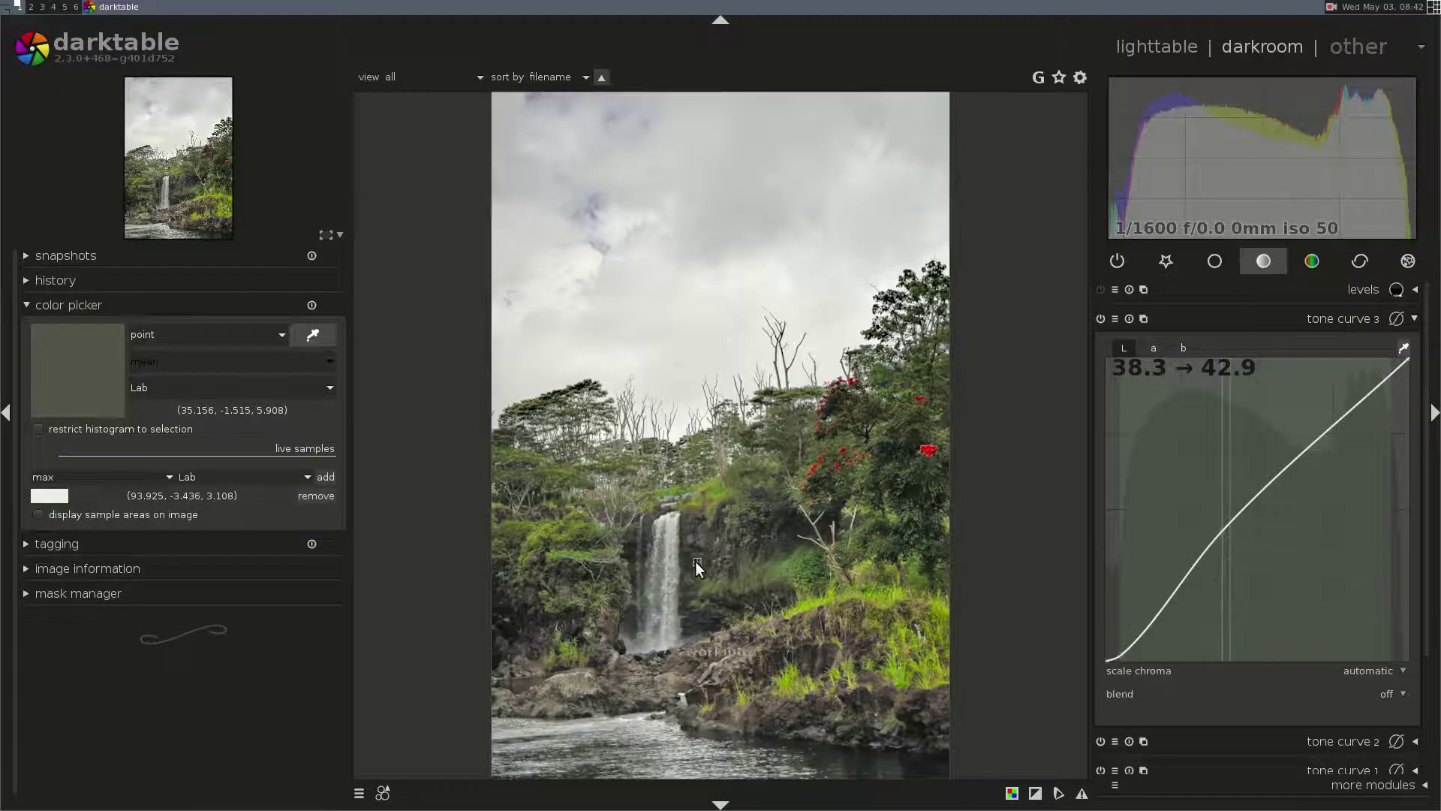
{"action": "left_click_drag", "start_coordinate": [1161, 610], "coordinate": [1163, 615]}
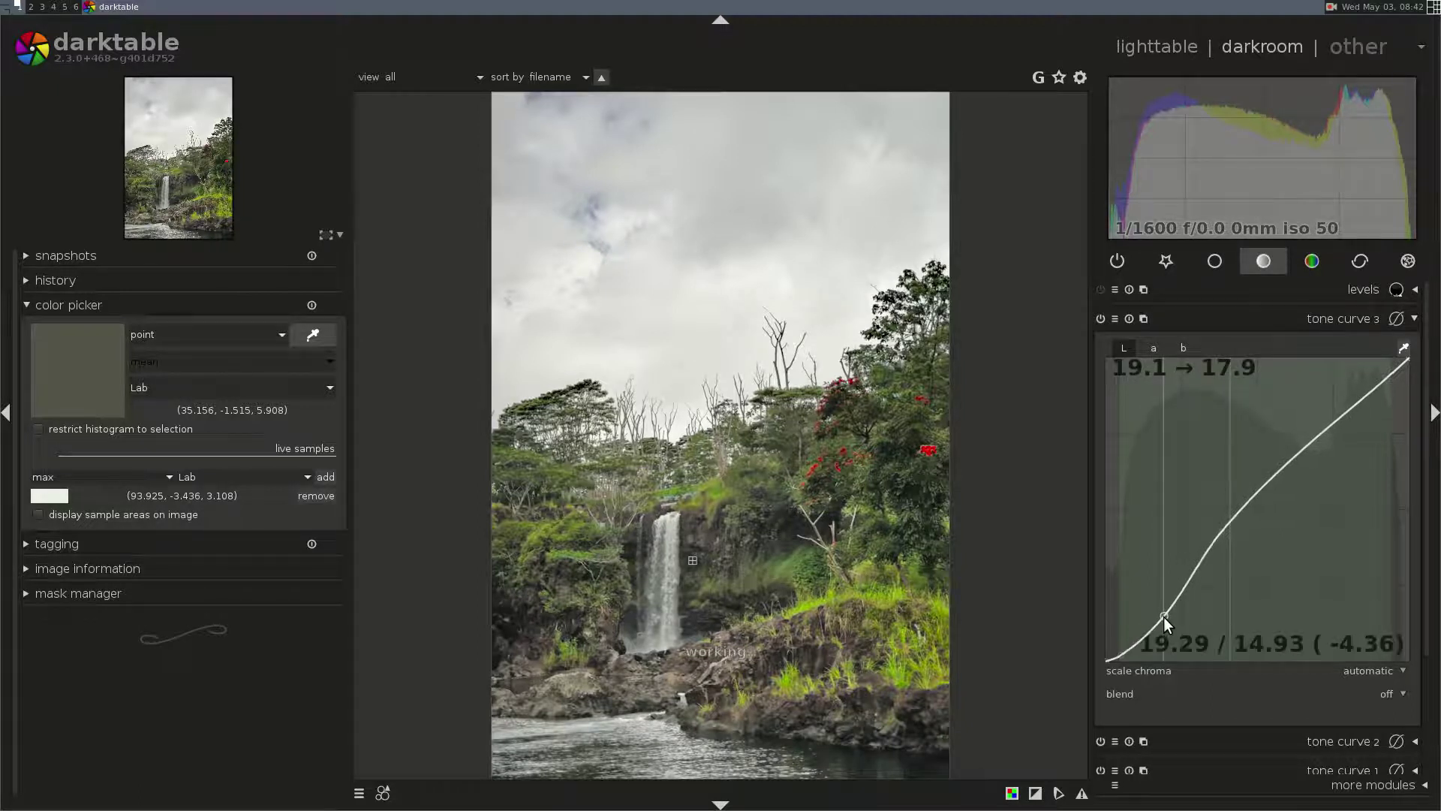
{"action": "left_click_drag", "start_coordinate": [1163, 615], "coordinate": [1158, 611]}
{"action": "scroll", "coordinate": [1159, 611], "scroll_direction": "up", "scroll_amount": 3}
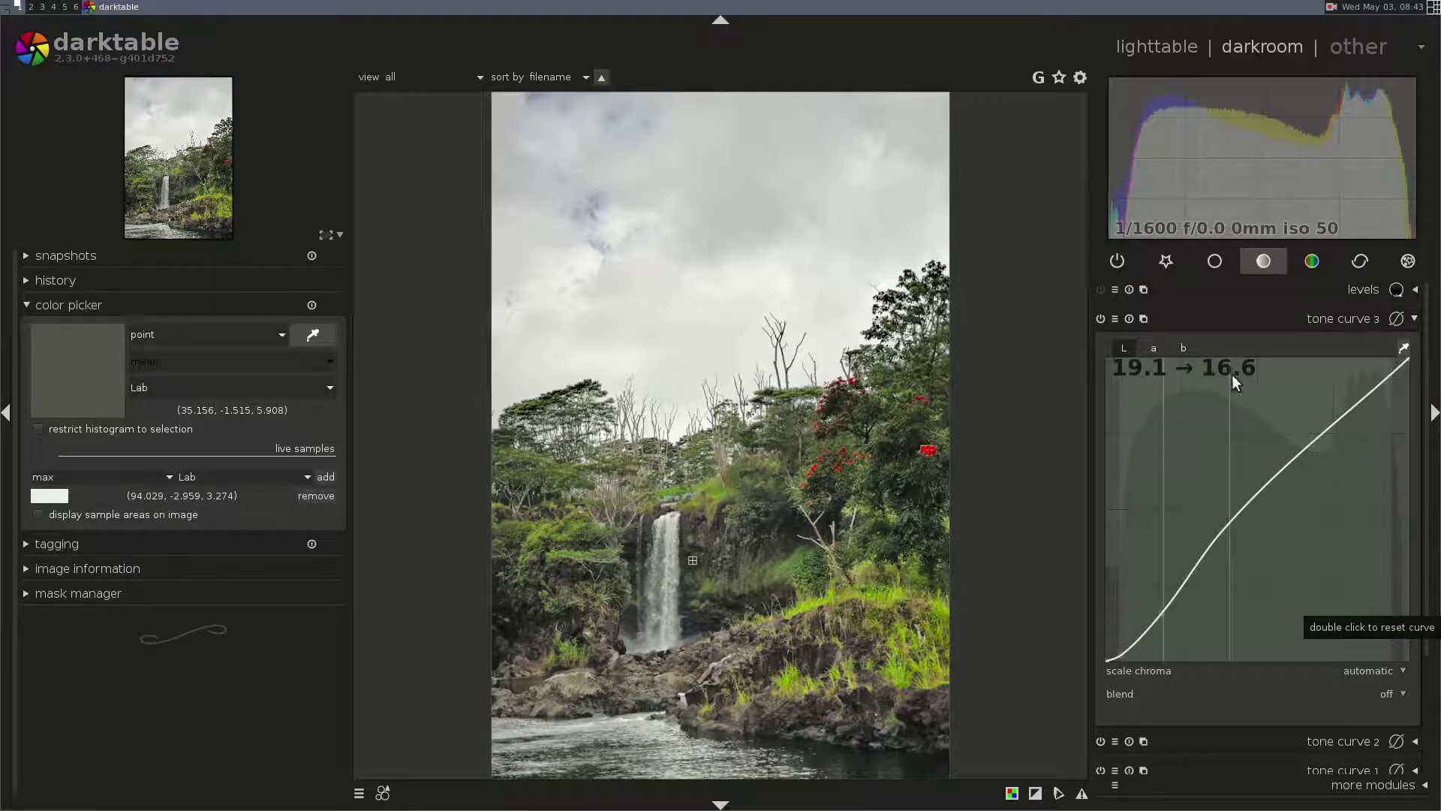
- Sample the cloudy sky, lower tone curve 3's L curve there from input 83.69 to output 82.96, and collapse the module
{"action": "left_click", "coordinate": [721, 251]}
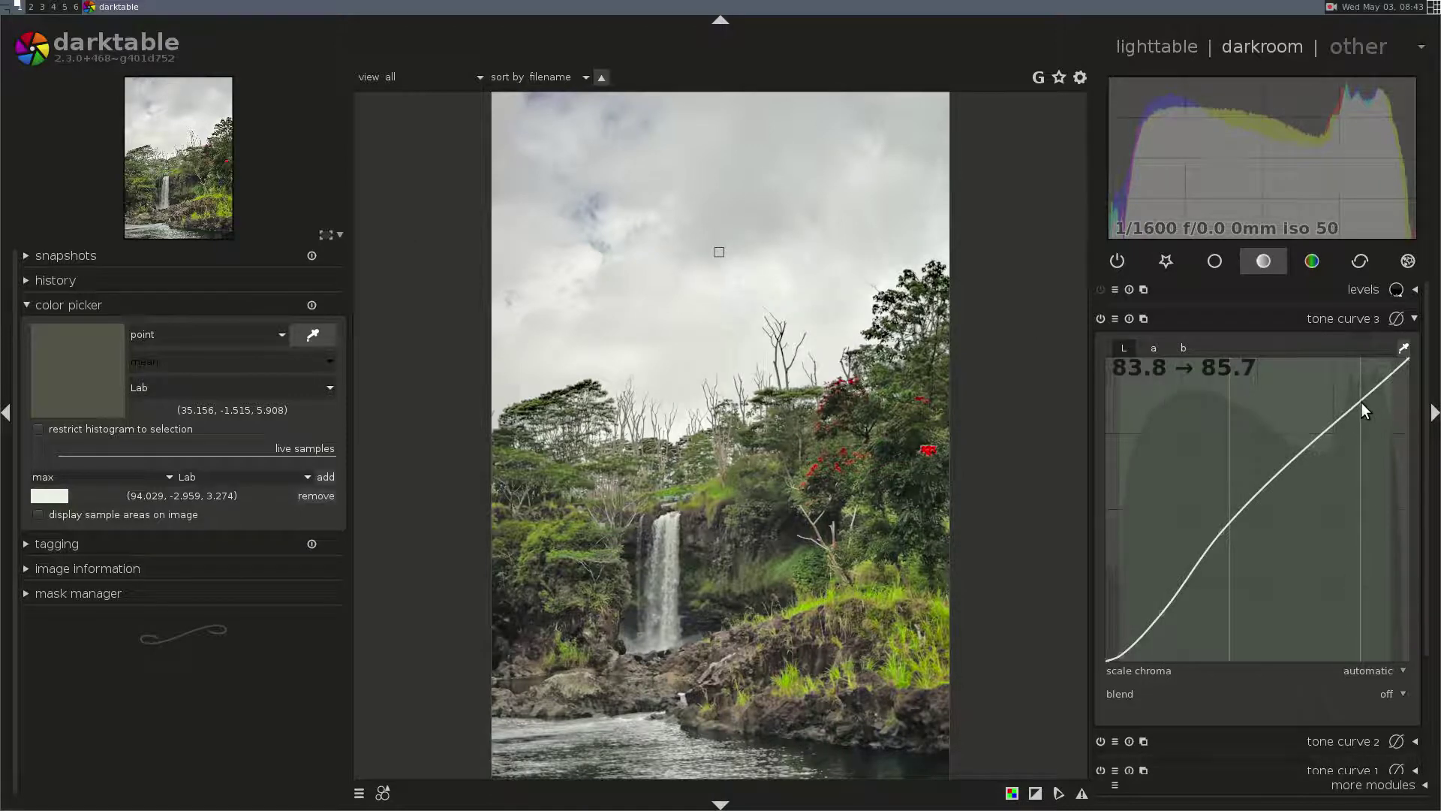
{"action": "scroll", "coordinate": [1362, 407], "scroll_direction": "down", "scroll_amount": 3}
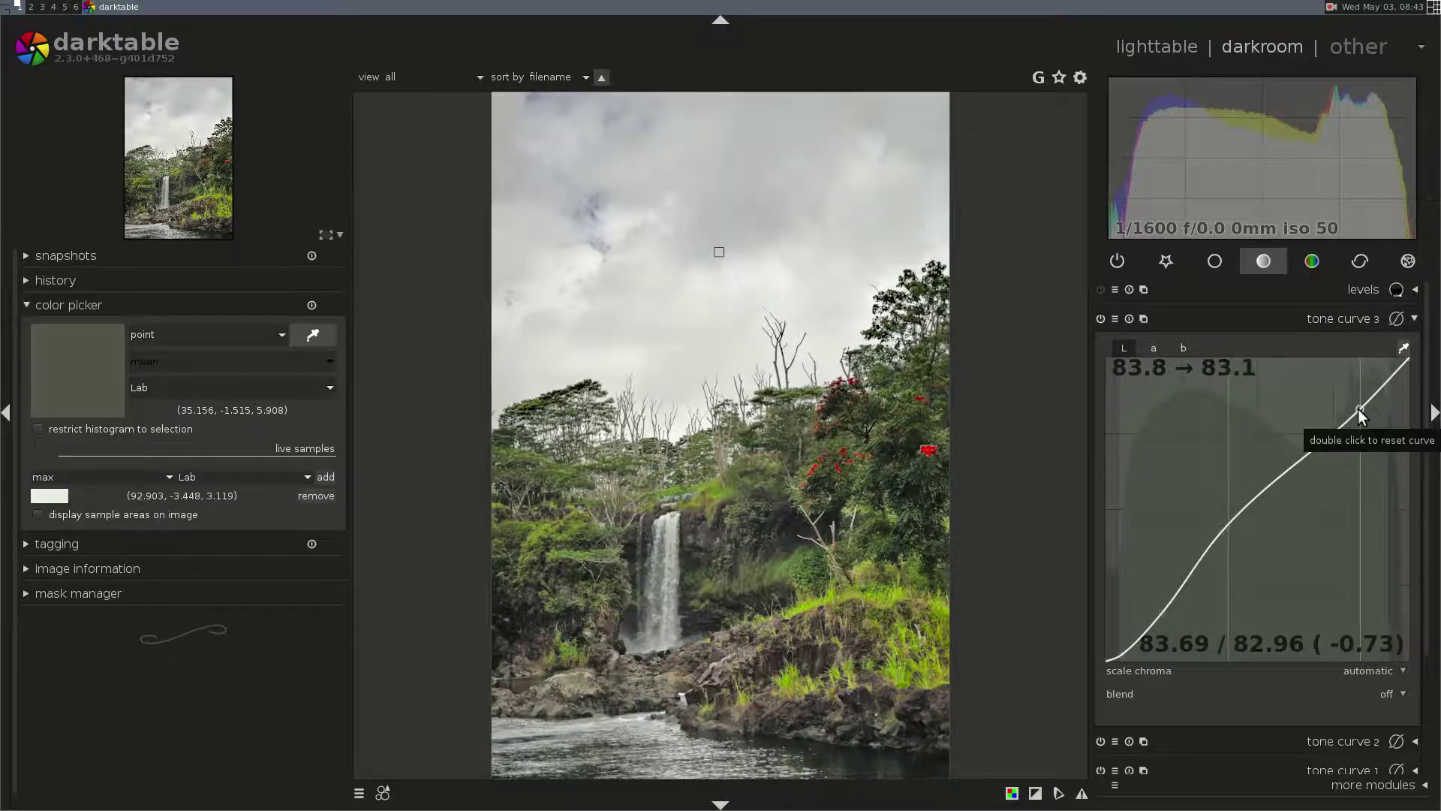
{"action": "left_click", "coordinate": [1332, 318]}
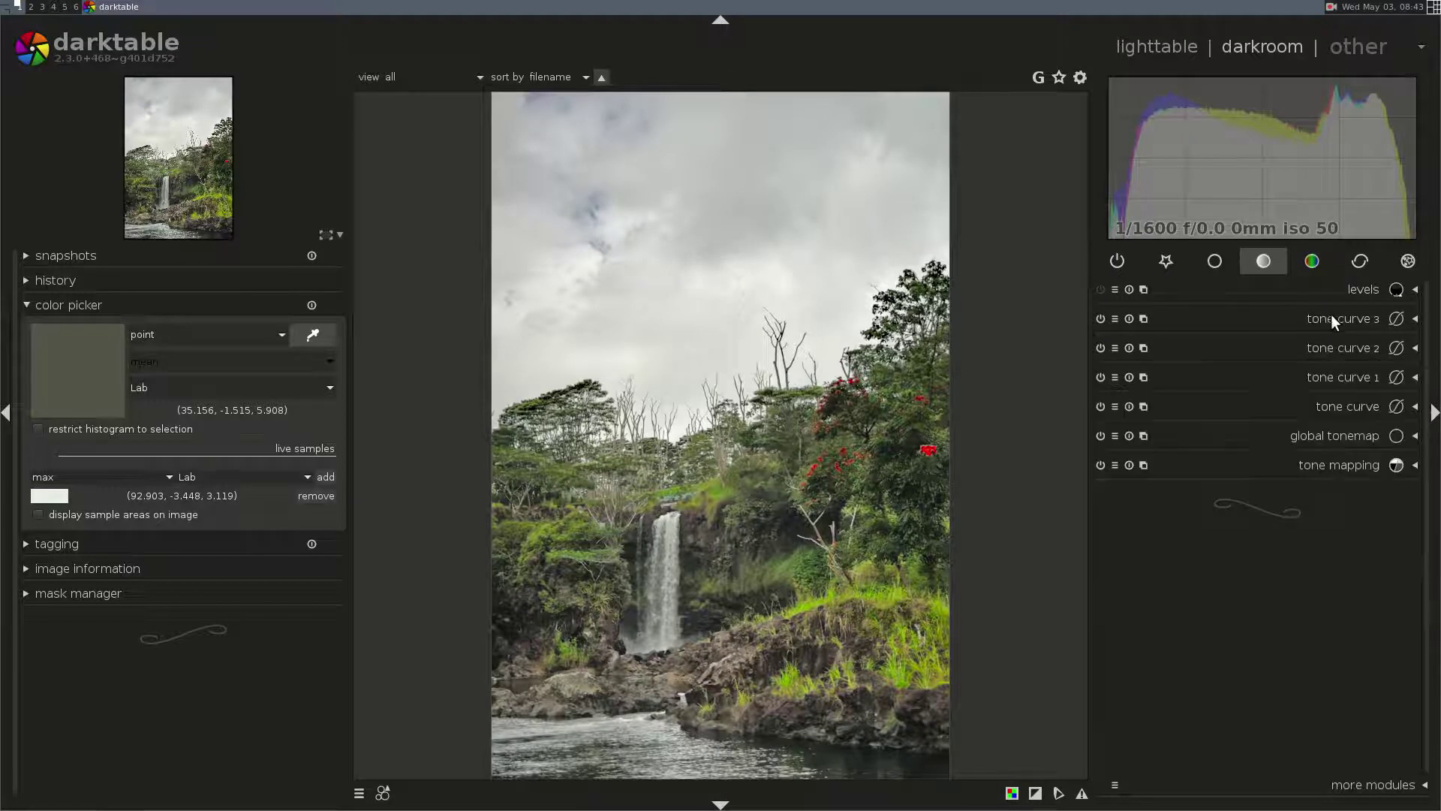
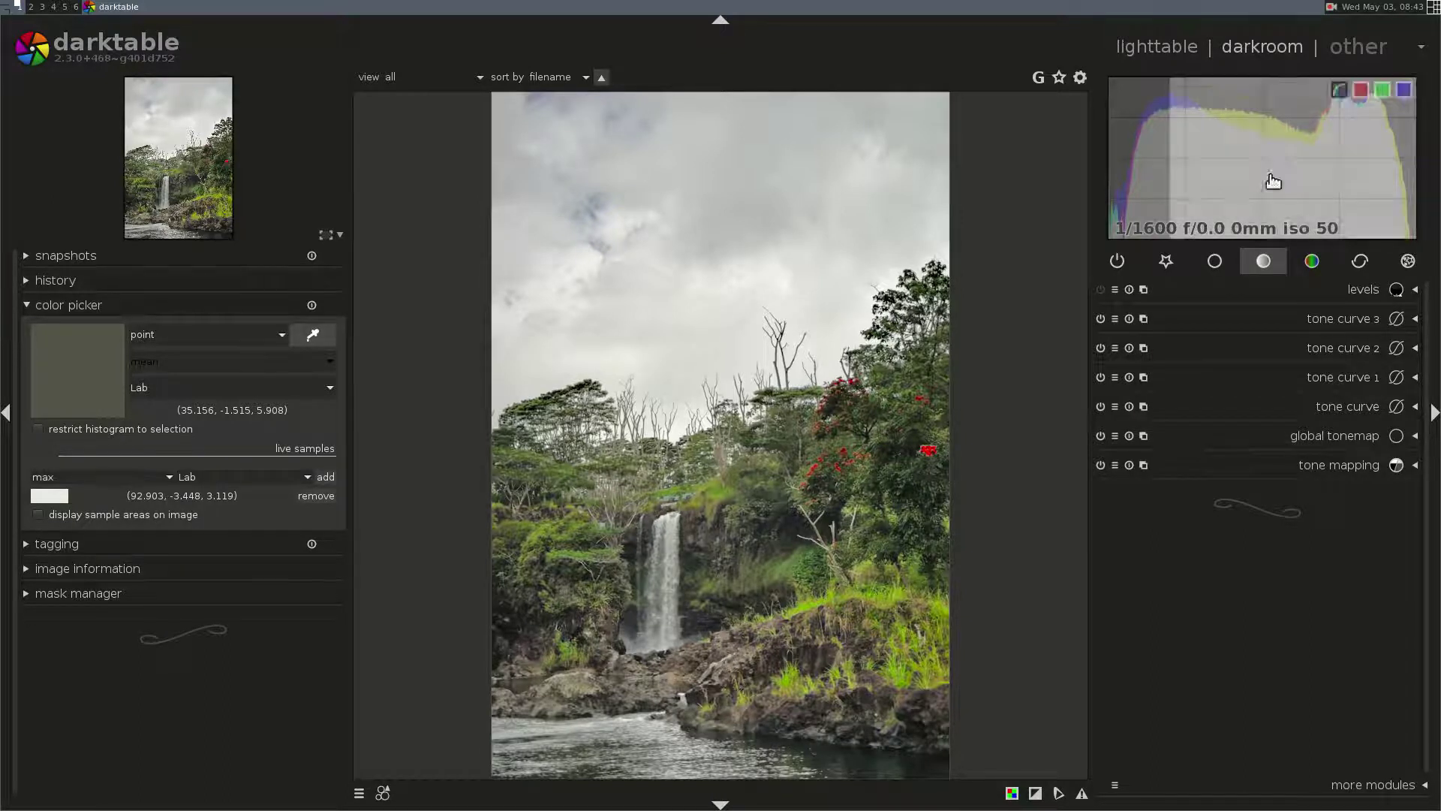
- Set the white balance to tint 0.998 and temperature 5889K, and collapse the module
{"action": "left_click", "coordinate": [1216, 262]}
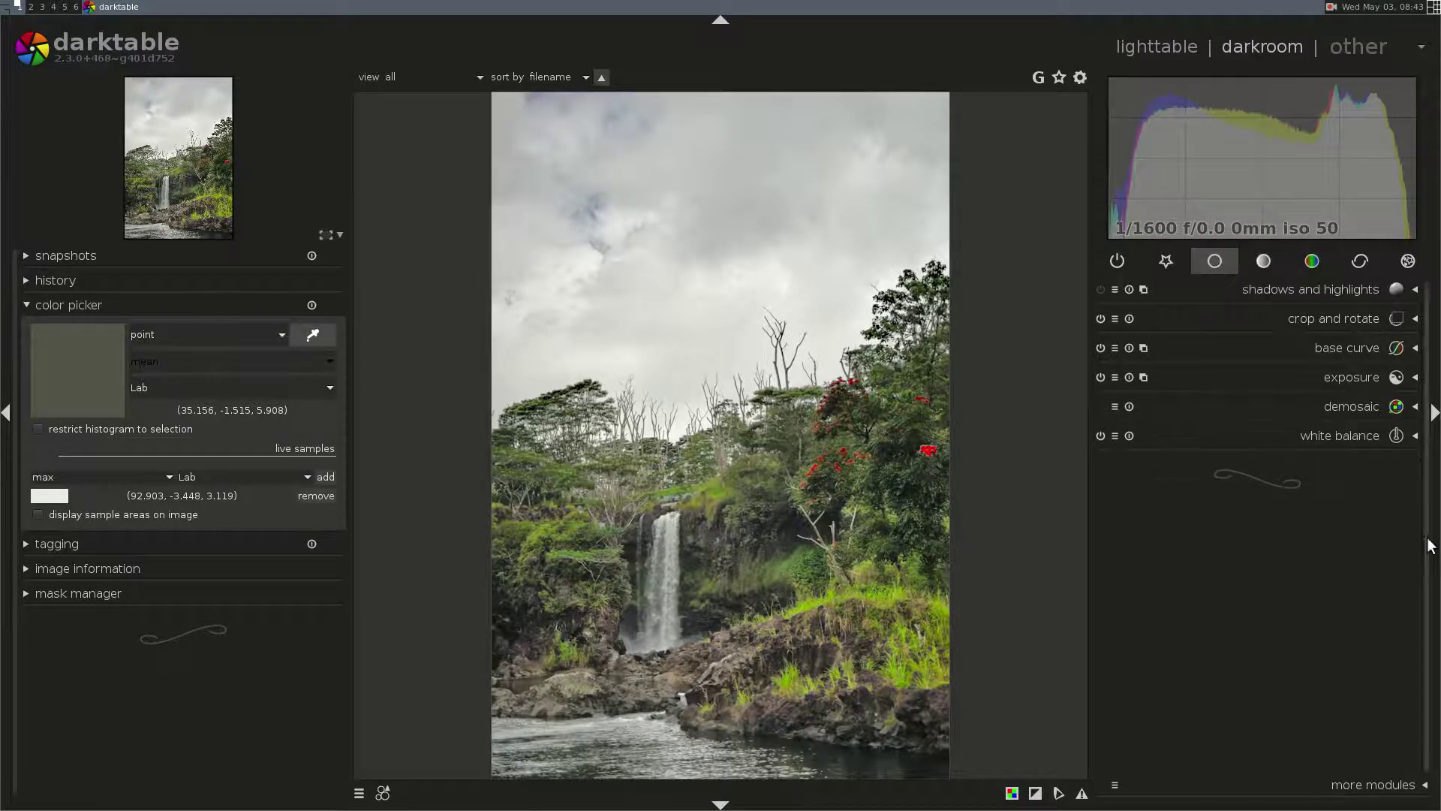
{"action": "left_click", "coordinate": [1363, 433]}
{"action": "scroll", "coordinate": [1160, 482], "scroll_direction": "up", "scroll_amount": 3}
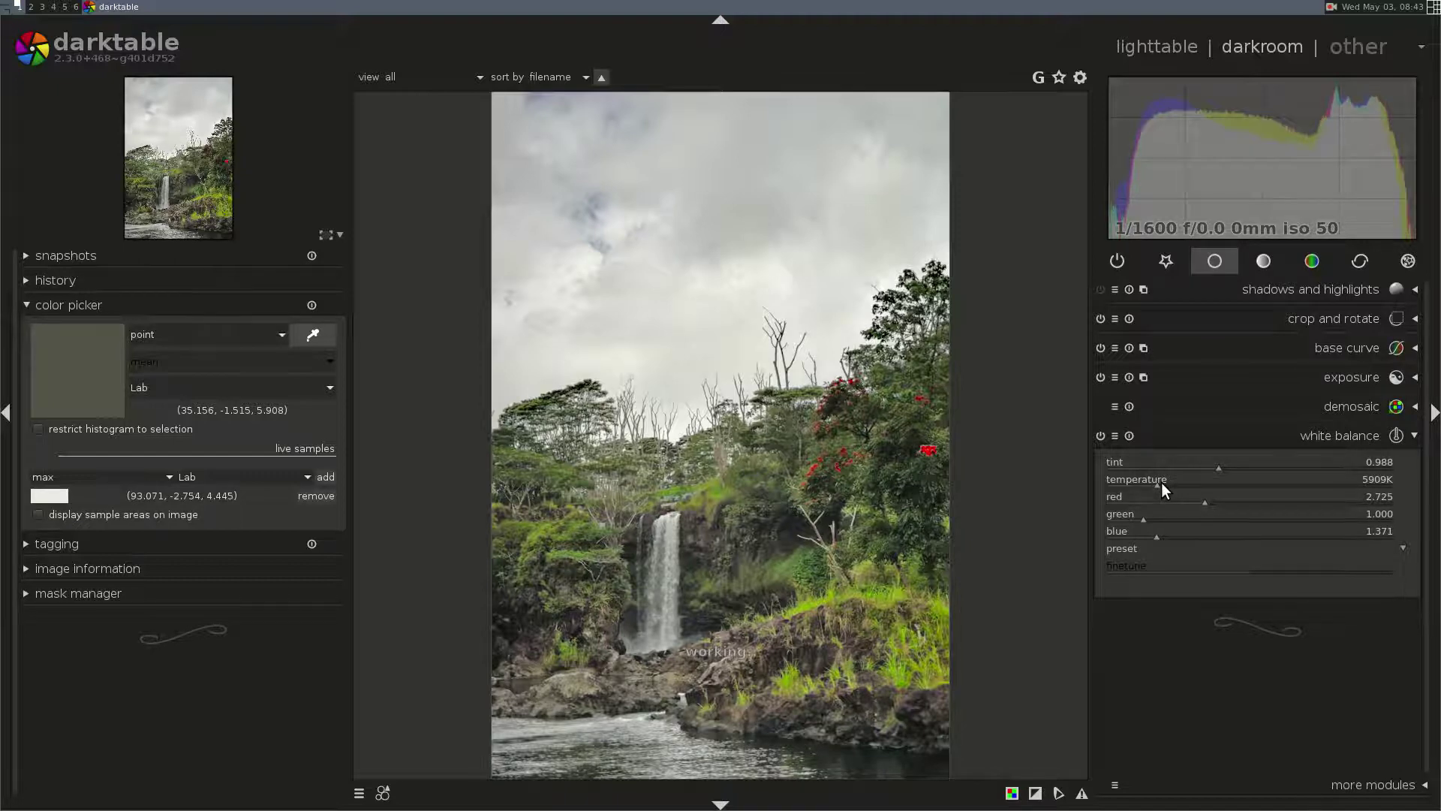
{"action": "scroll", "coordinate": [1160, 481], "scroll_direction": "down", "scroll_amount": 1}
{"action": "scroll", "coordinate": [1168, 463], "scroll_direction": "up", "scroll_amount": 1}
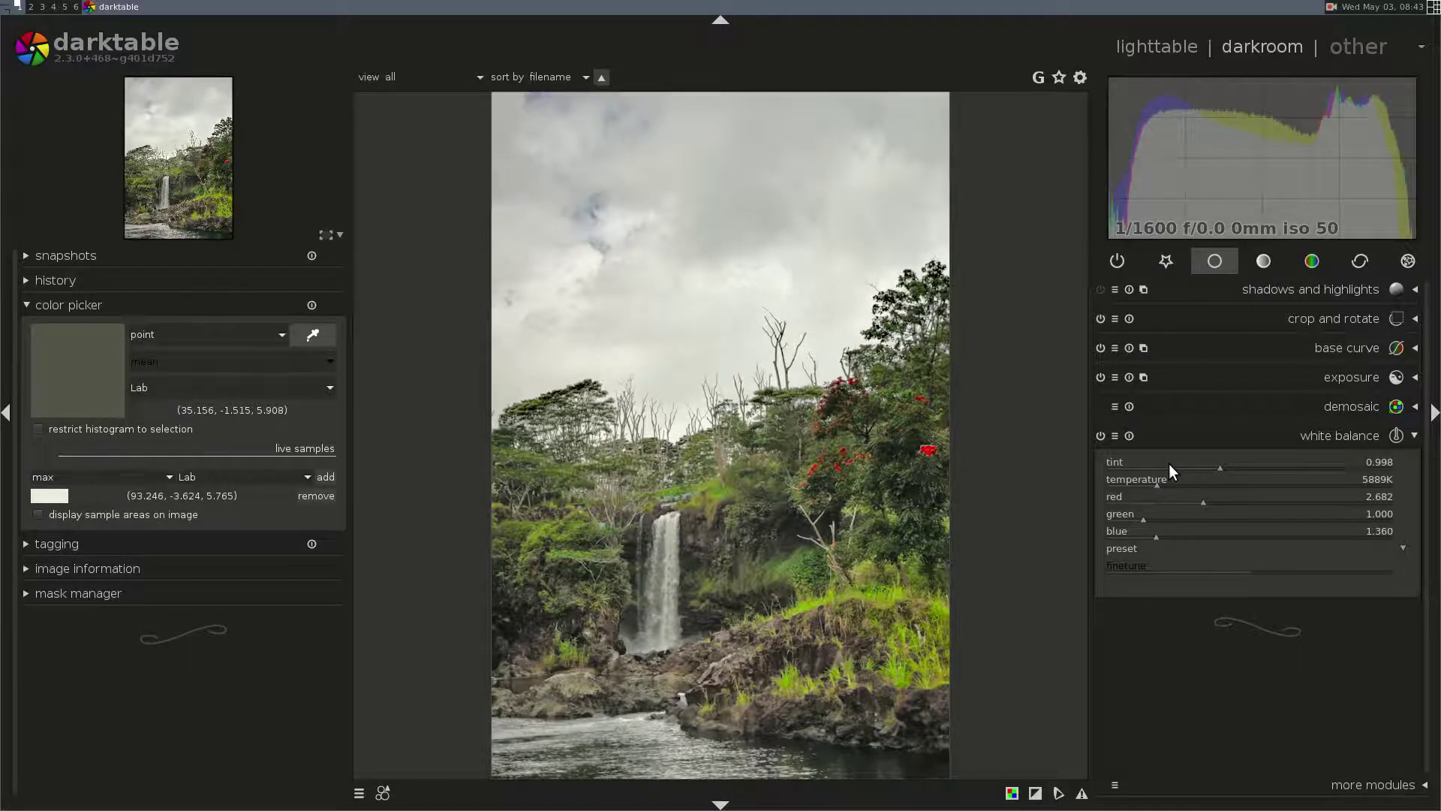
{"action": "left_click", "coordinate": [1232, 432]}
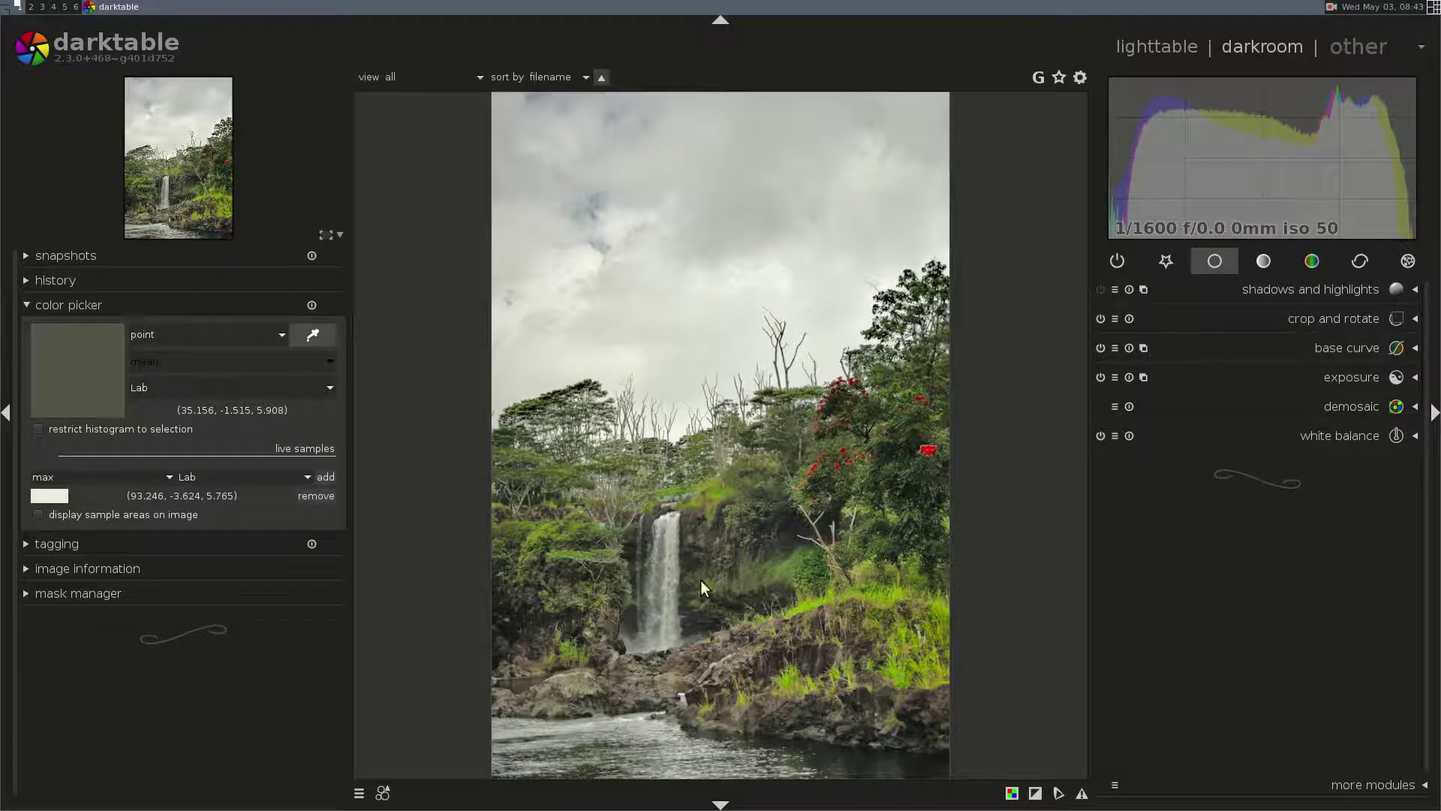
- Inspect the waterfall up close and create another new tone curve instance above tone curve 3
{"action": "middle_click", "coordinate": [641, 582]}
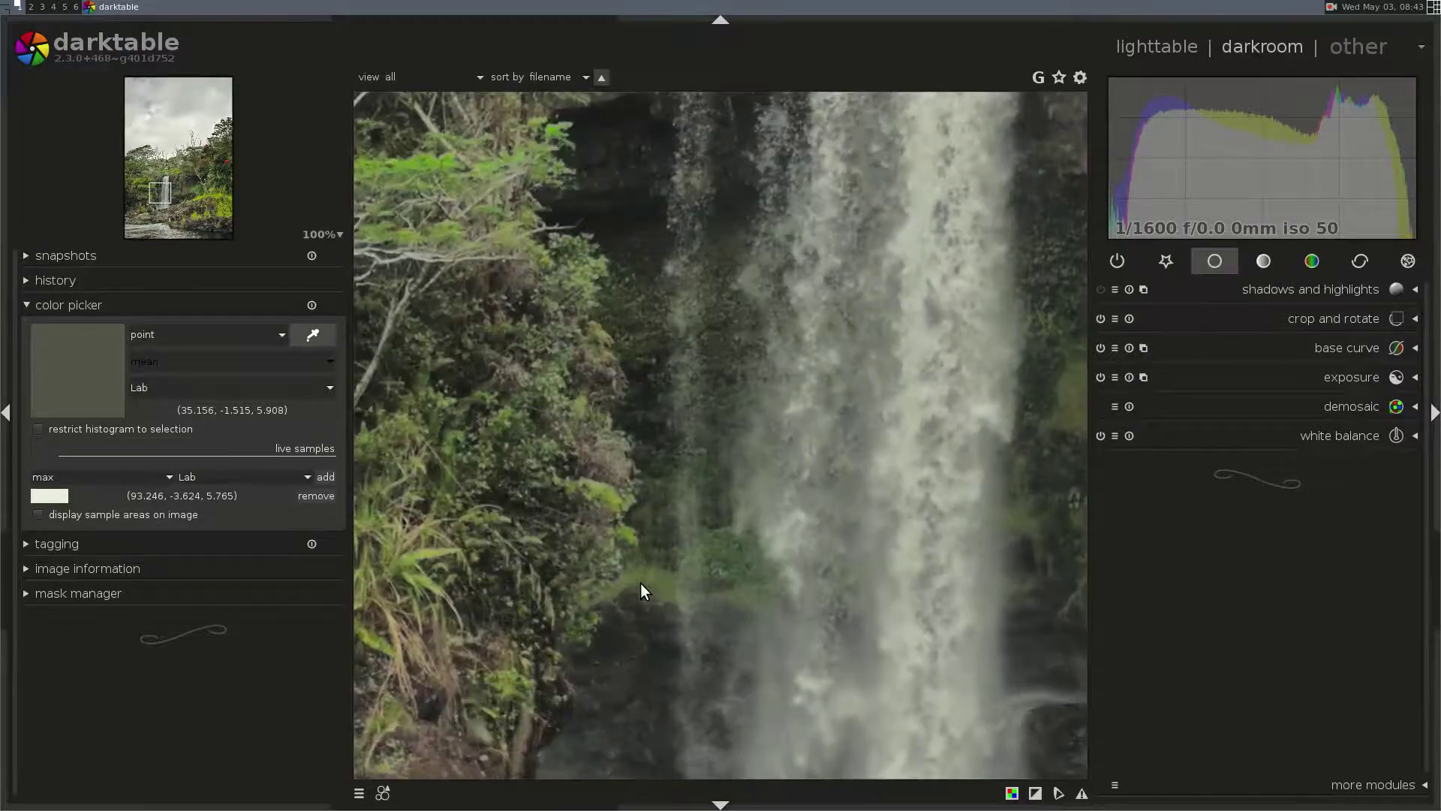
{"action": "middle_click", "coordinate": [640, 583]}
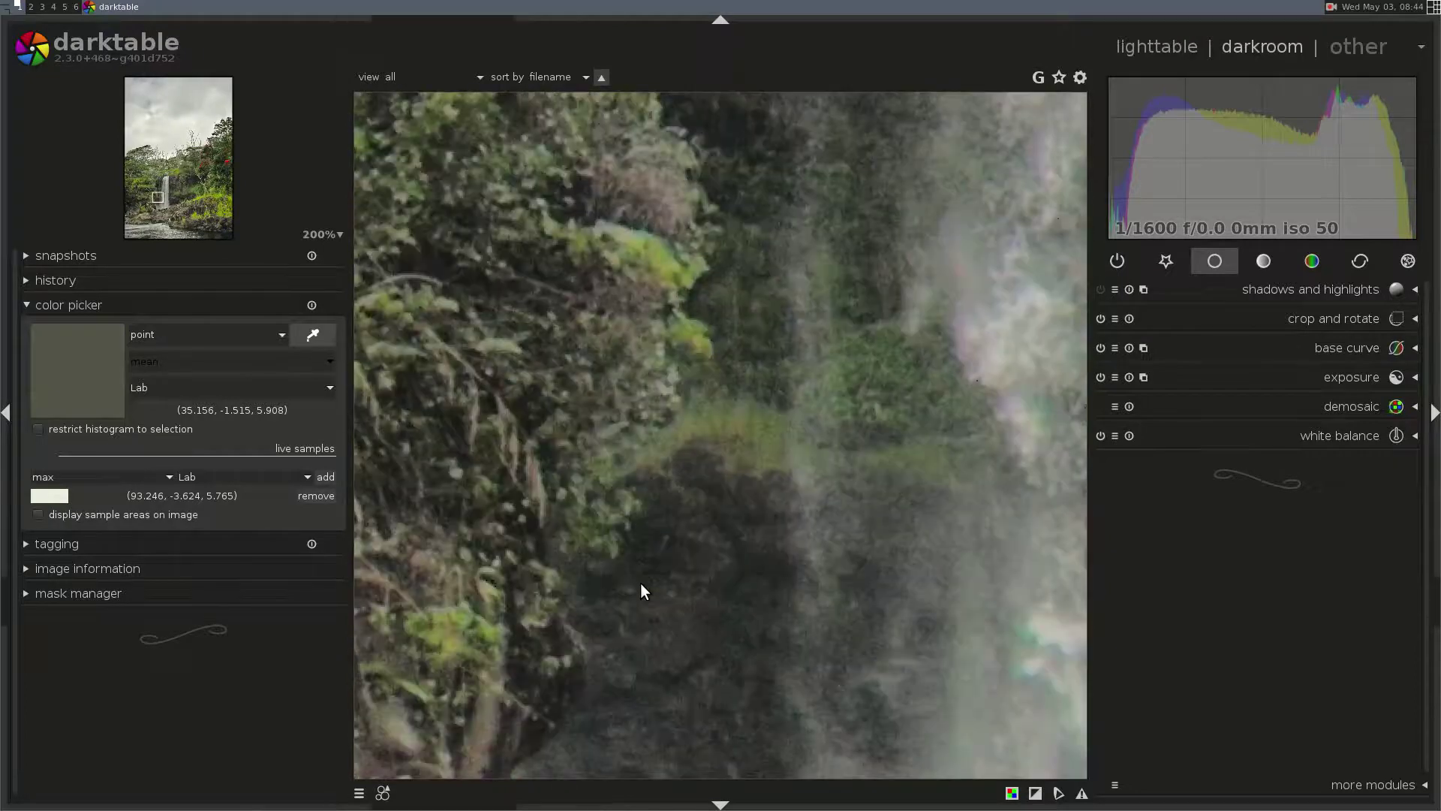
{"action": "middle_click", "coordinate": [641, 583]}
{"action": "left_click", "coordinate": [1261, 268]}
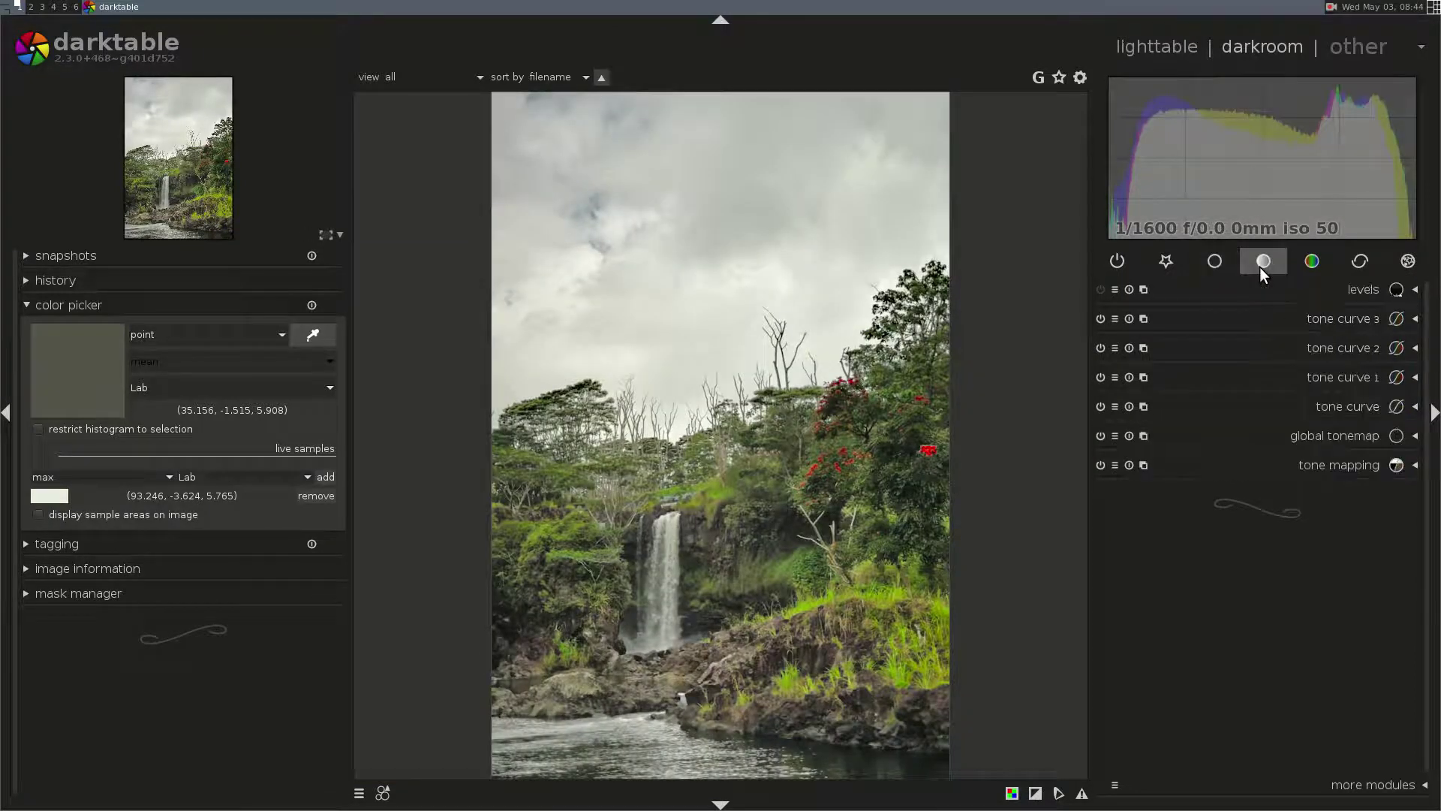
{"action": "left_click", "coordinate": [1144, 319]}
{"action": "left_click", "coordinate": [1186, 328]}
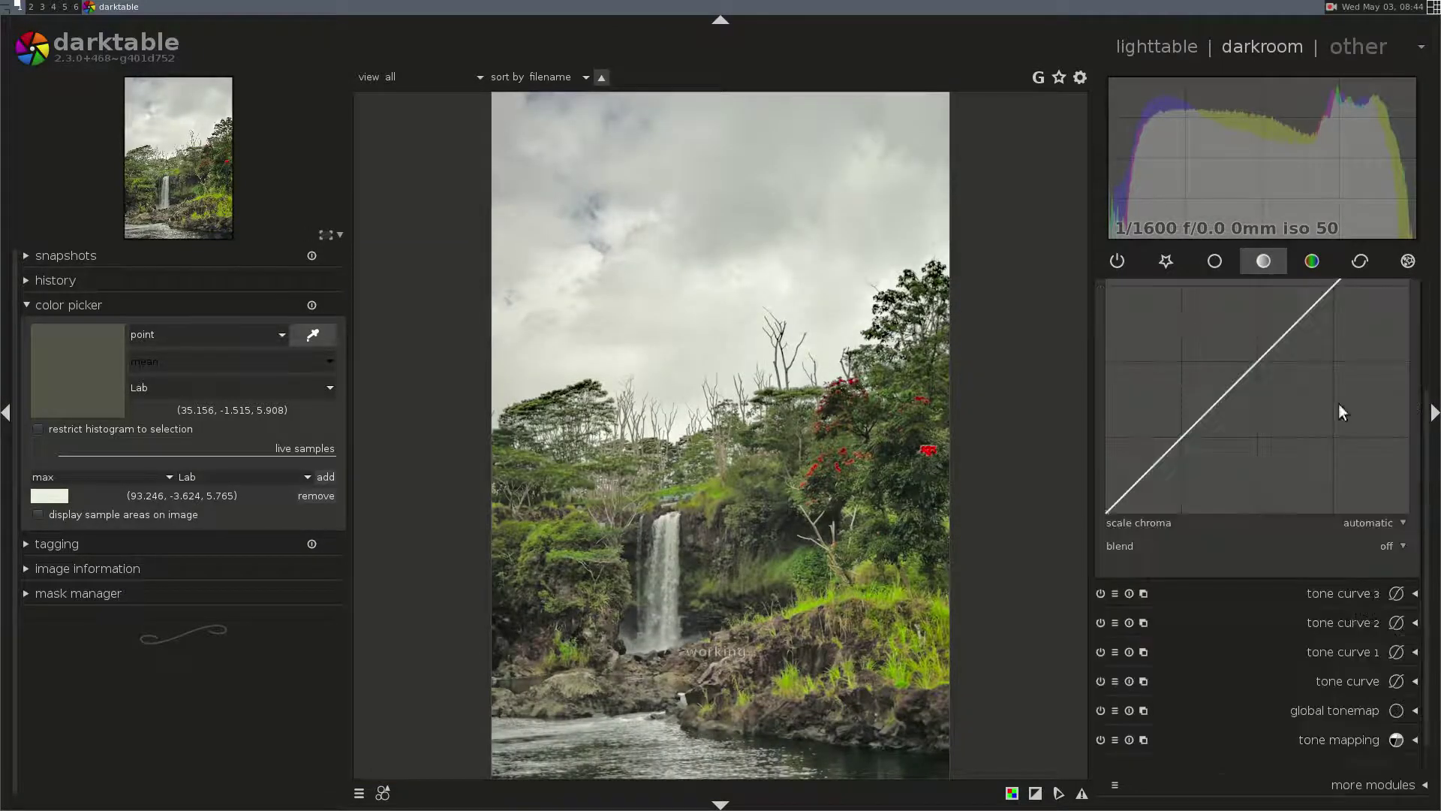
{"action": "scroll", "coordinate": [1420, 507], "scroll_direction": "up", "scroll_amount": 3}
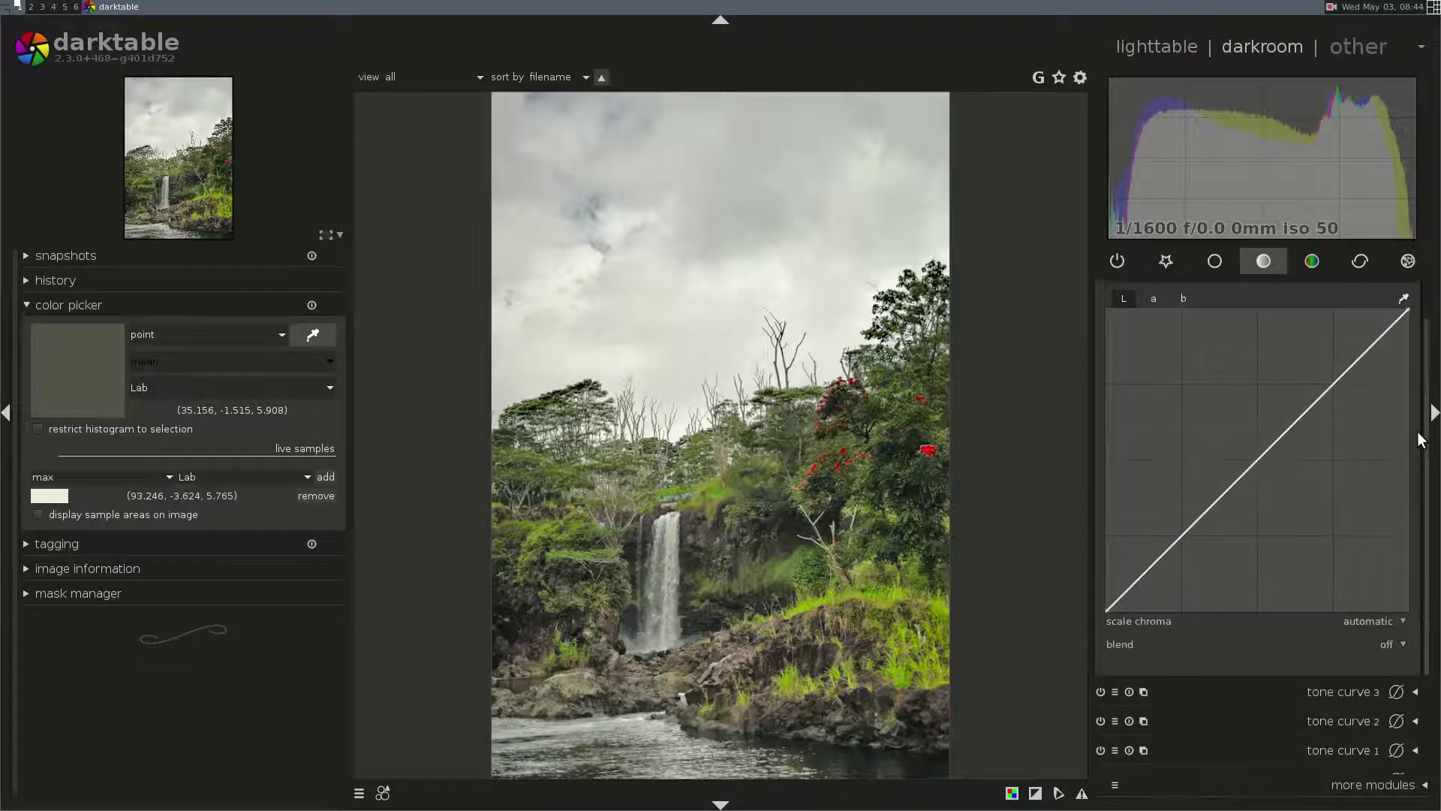
{"action": "scroll", "coordinate": [656, 602], "scroll_direction": "up", "scroll_amount": 1}
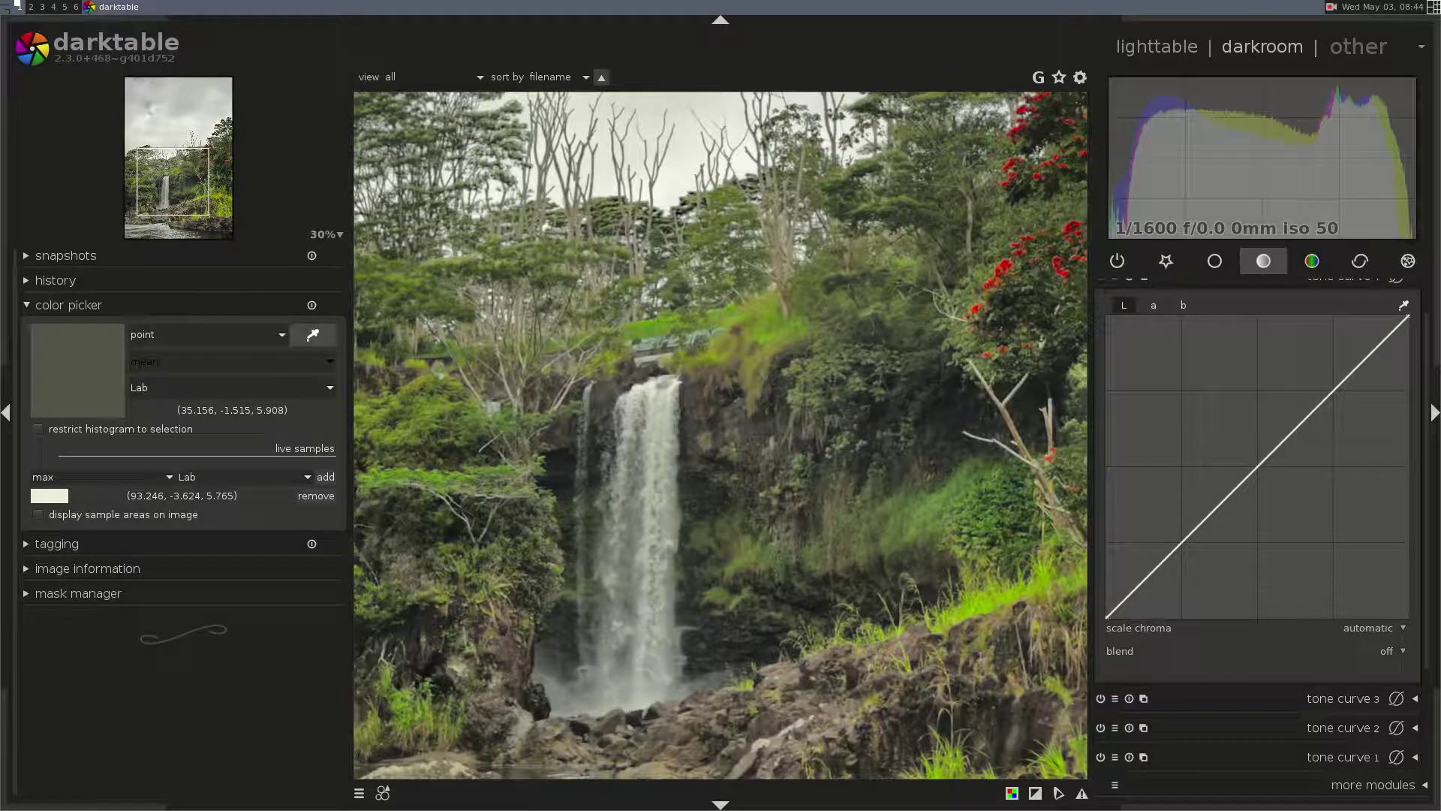
- Blend the new tone curve through a drawn mask at 100% opacity and place a tall, narrow feathered ellipse over the waterfall
{"action": "left_click", "coordinate": [1389, 652]}
{"action": "left_click", "coordinate": [1381, 684]}
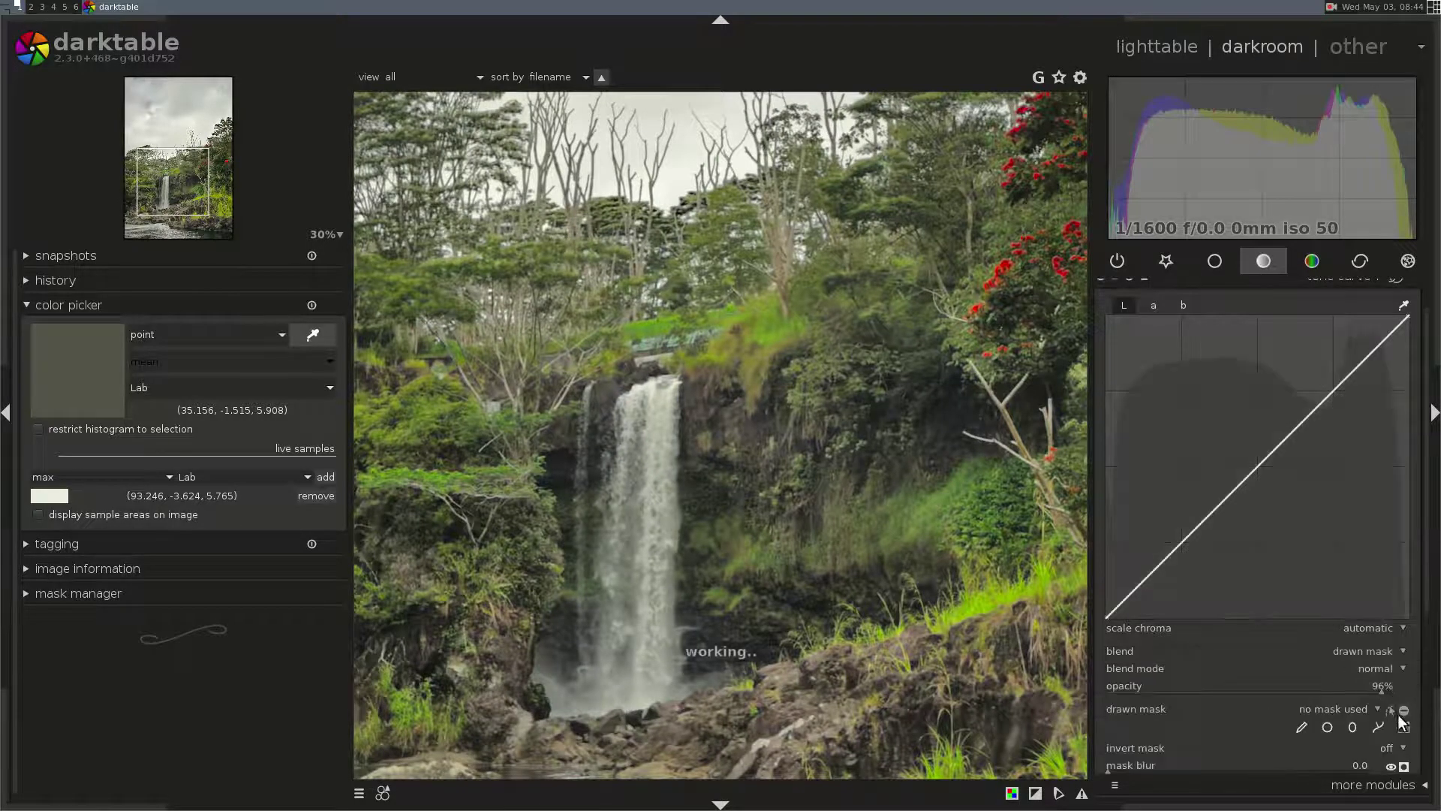
{"action": "double_click", "coordinate": [1381, 686]}
{"action": "left_click", "coordinate": [1353, 726]}
{"action": "left_click", "coordinate": [636, 569]}
{"action": "scroll", "coordinate": [610, 528], "scroll_direction": "down", "scroll_amount": 6}
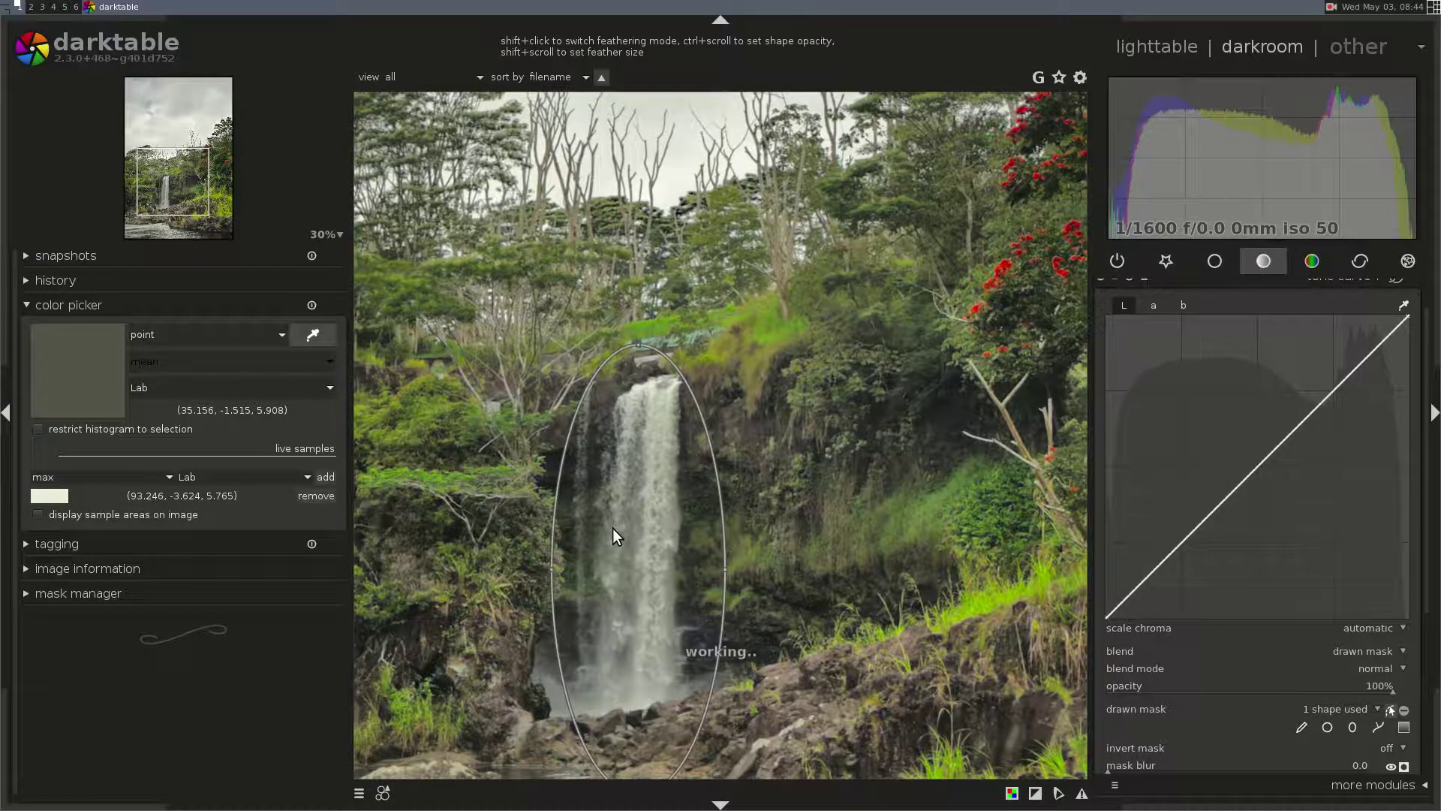
{"action": "scroll", "coordinate": [621, 565], "scroll_direction": "down", "scroll_amount": 2}
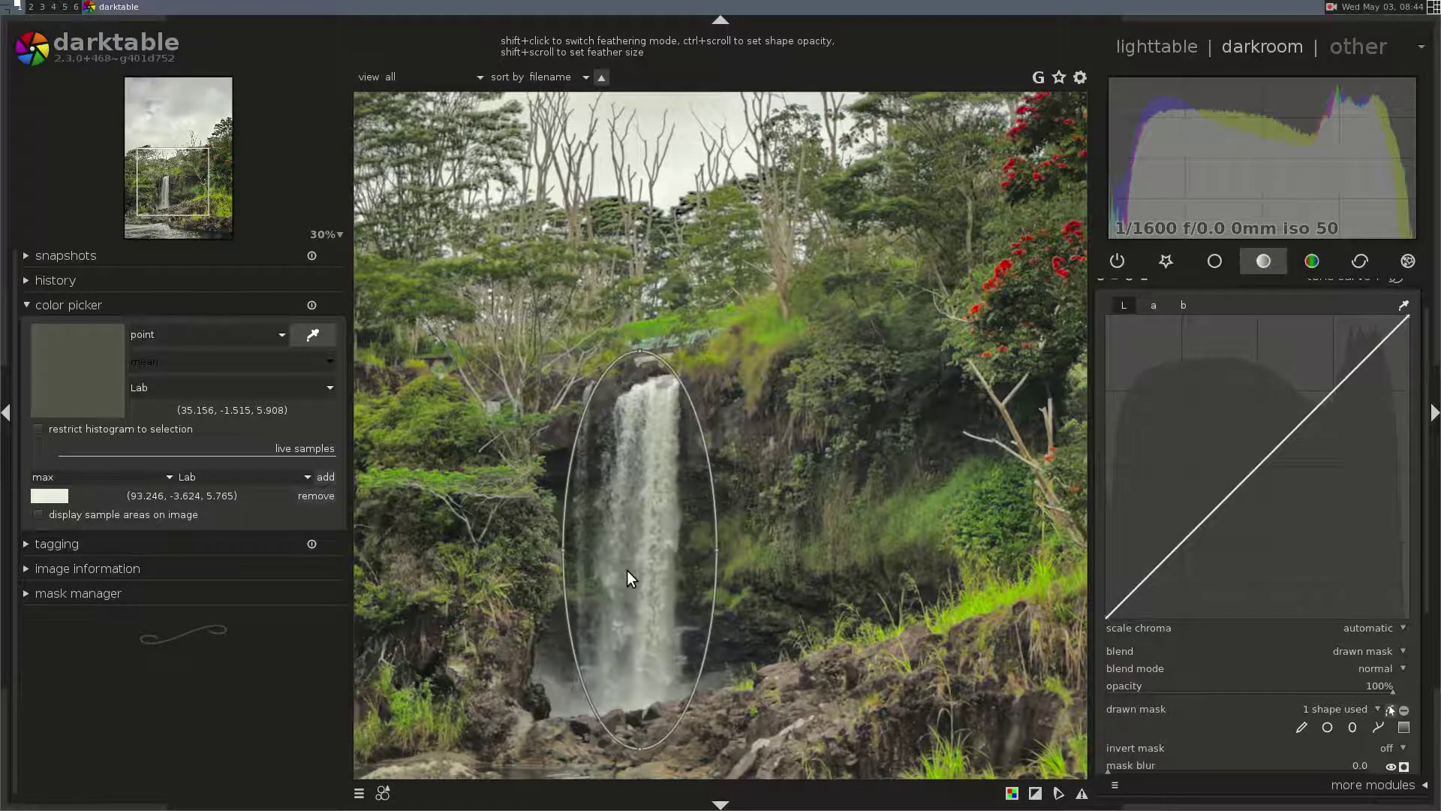
{"action": "scroll", "coordinate": [681, 281], "scroll_direction": "up", "scroll_amount": 4, "text": "shift"}
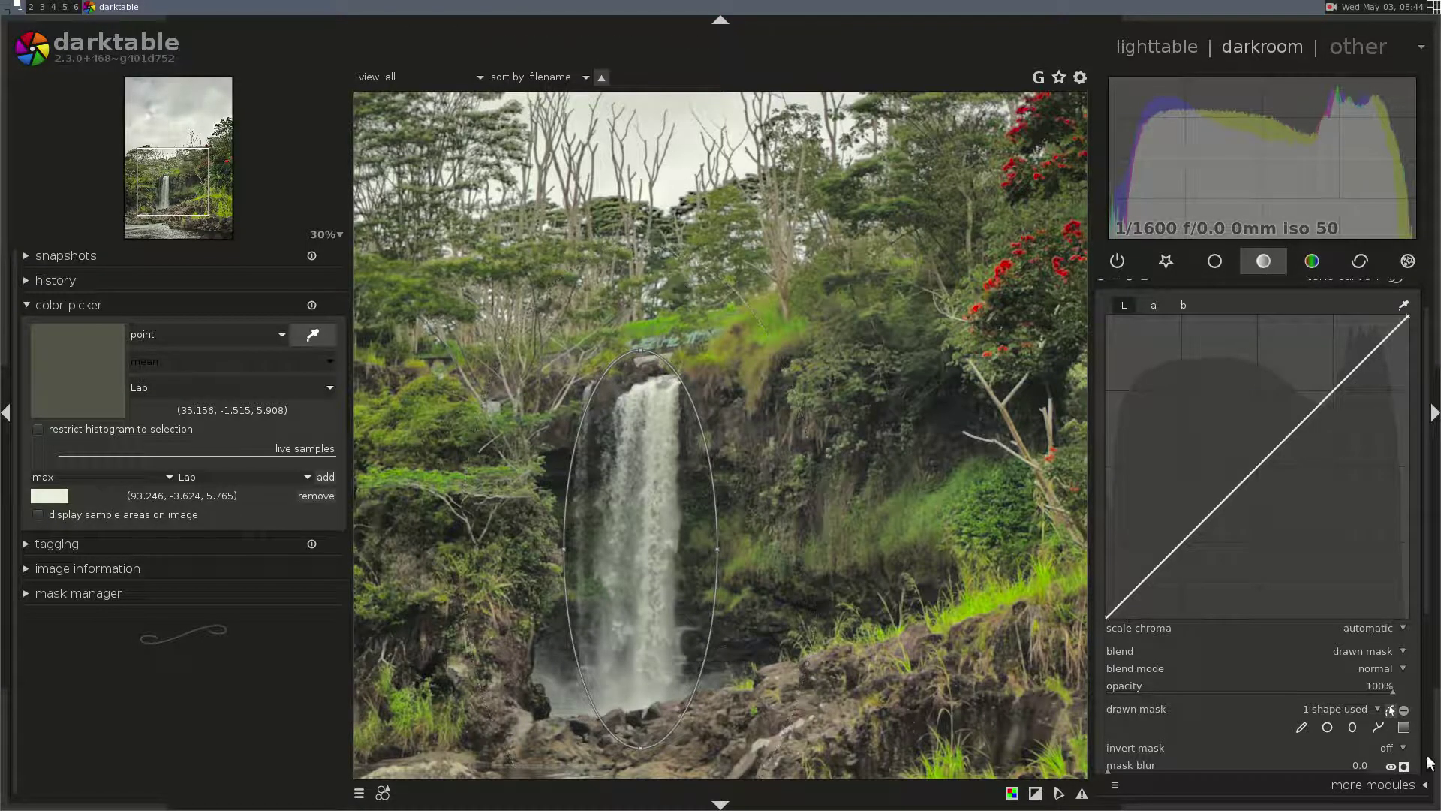
- Switch the new tone curve's blending to drawn & parametric mask and display the mask overlay
{"action": "scroll", "coordinate": [1422, 601], "scroll_direction": "down", "scroll_amount": 3}
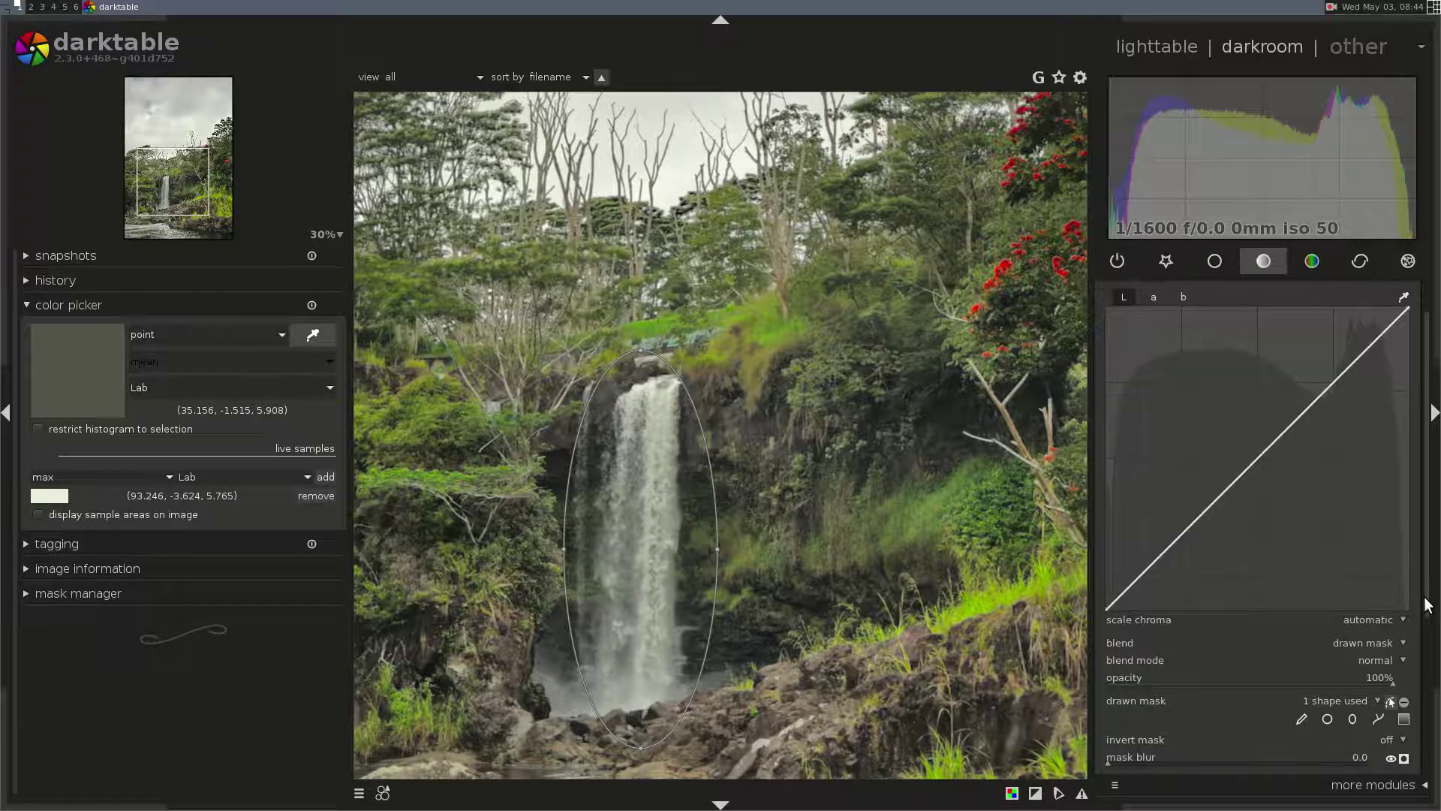
{"action": "left_click", "coordinate": [1385, 555]}
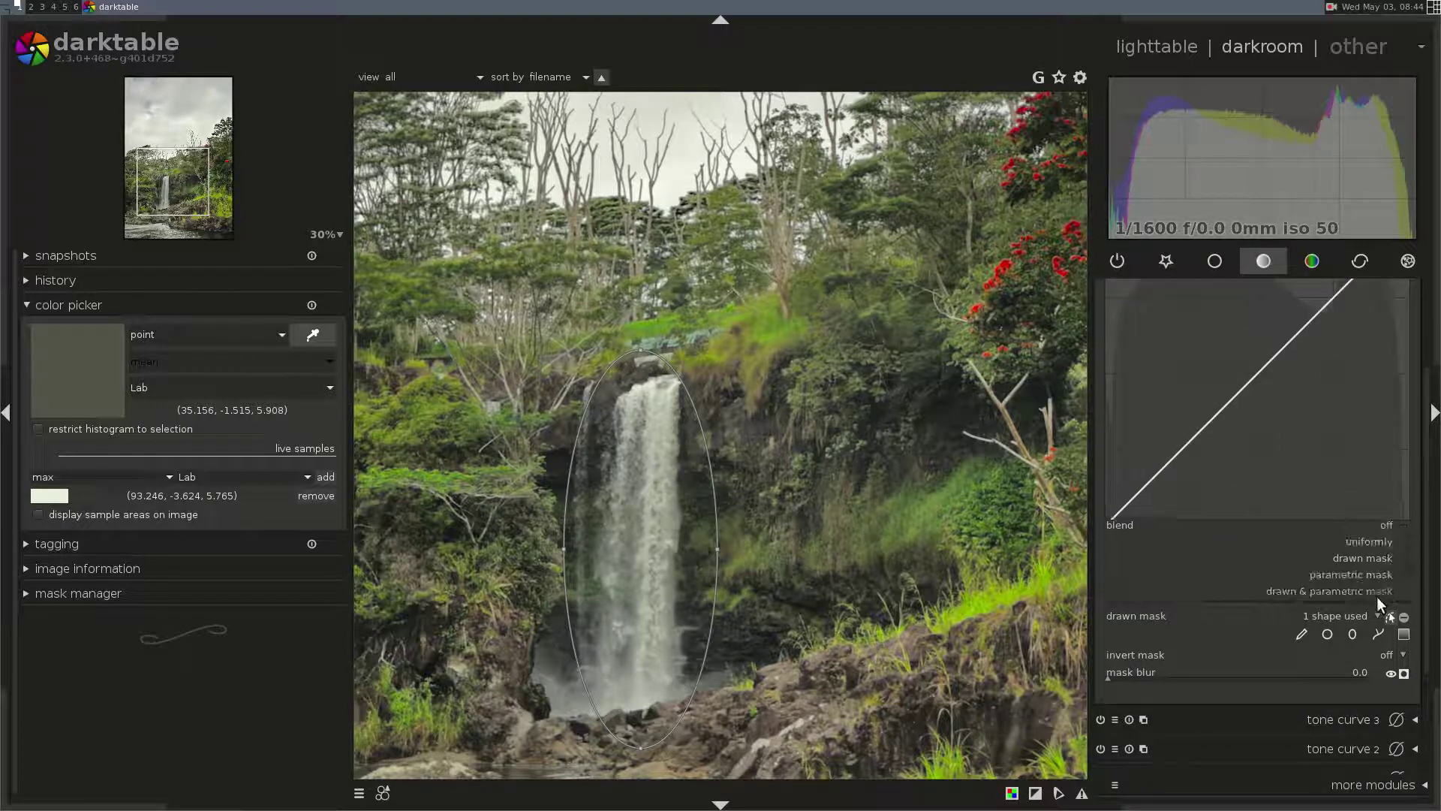
{"action": "left_click", "coordinate": [1373, 587]}
{"action": "left_click", "coordinate": [1378, 561]}
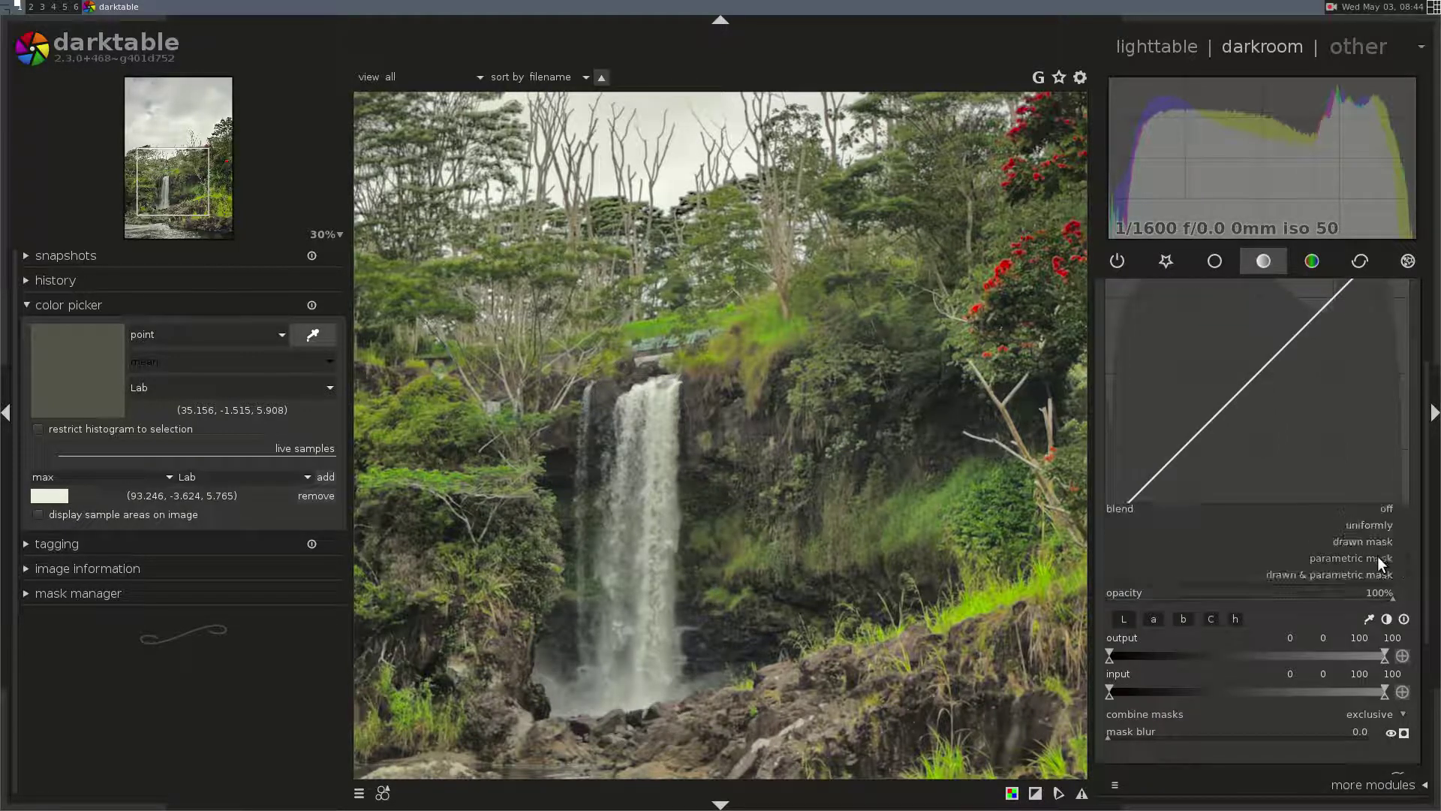
{"action": "left_click", "coordinate": [1376, 578]}
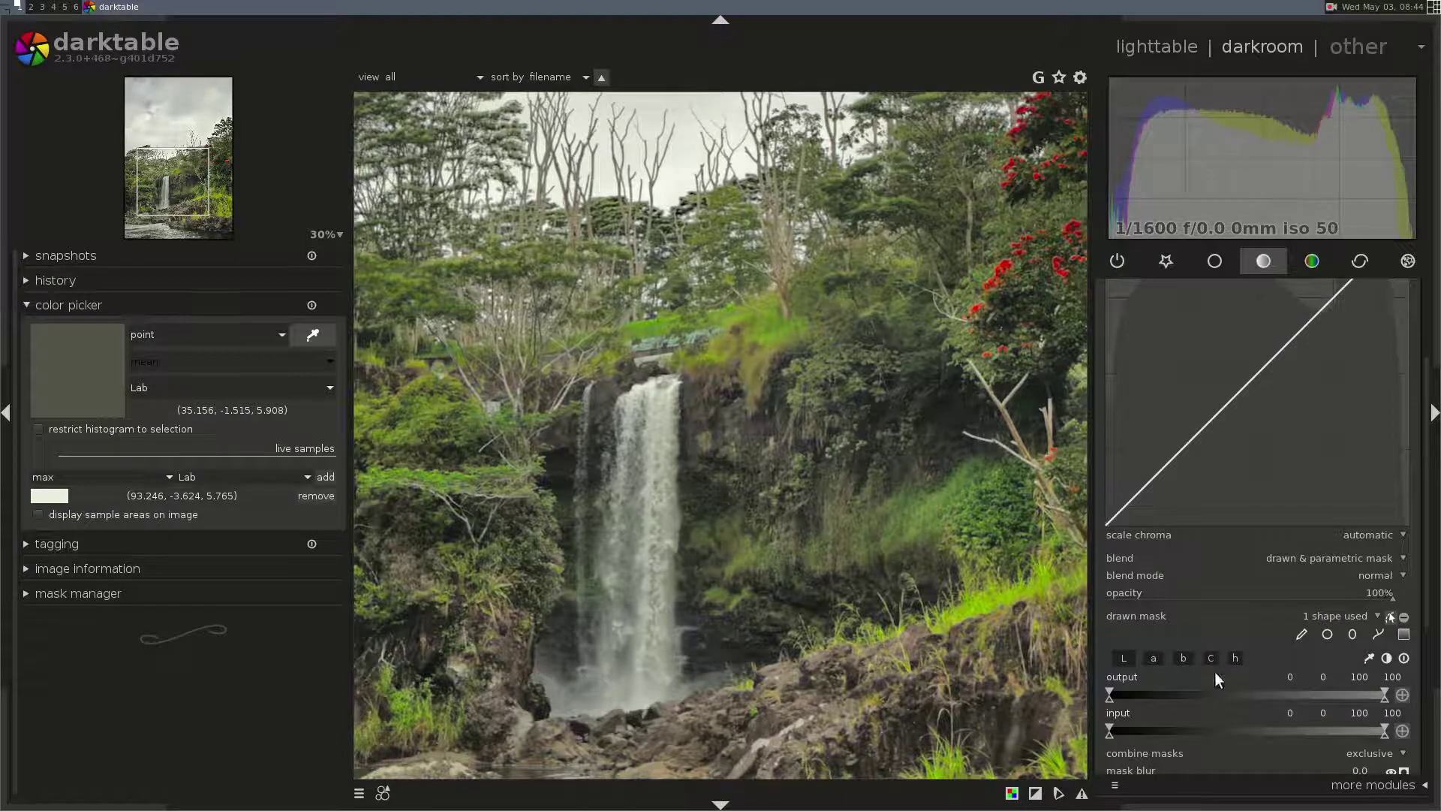
{"action": "left_click", "coordinate": [1402, 766]}
- Limit the parametric mask's L input range to 46, 47, 100, 100 so it selects the bright falling water
{"action": "left_click_drag", "start_coordinate": [1107, 732], "coordinate": [1186, 728]}
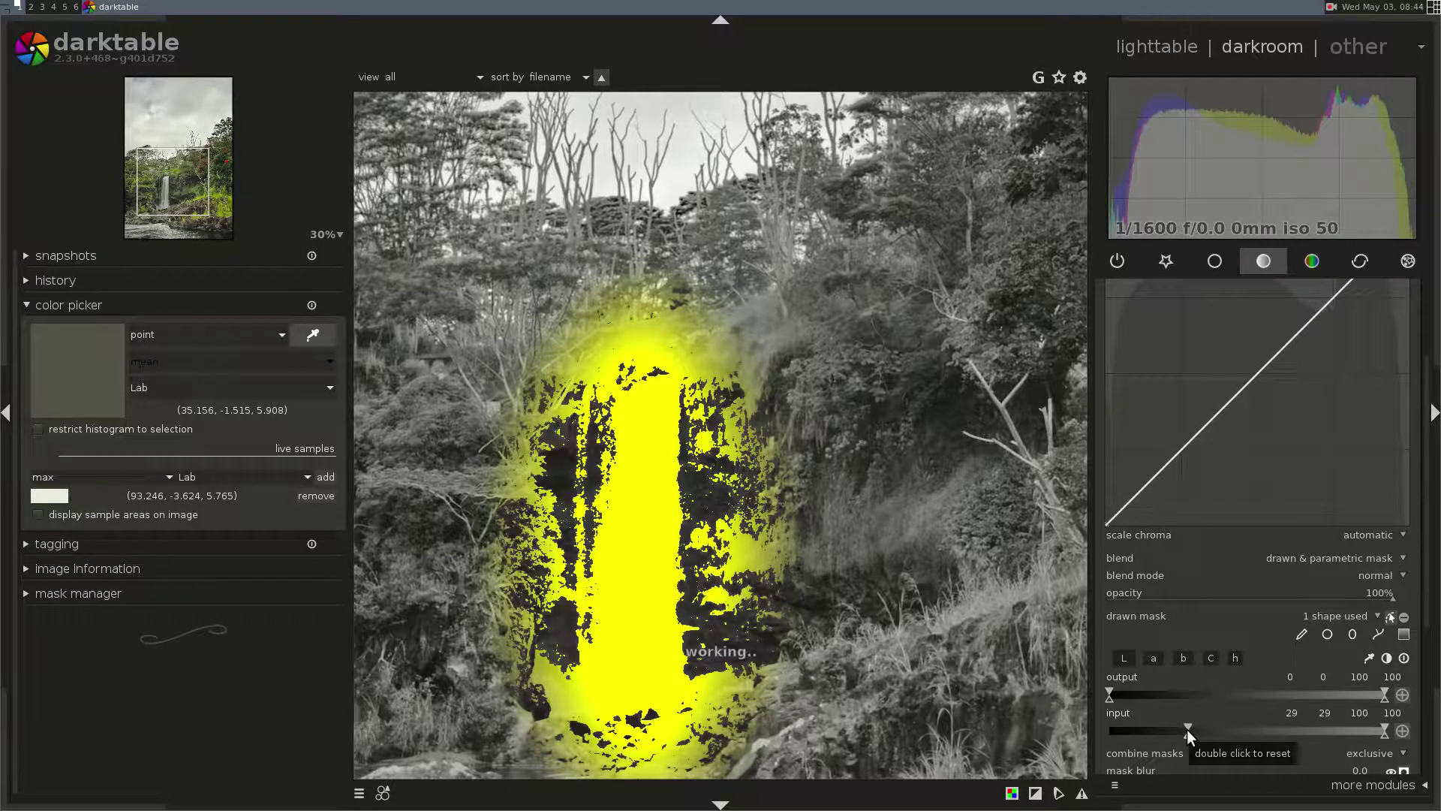
{"action": "left_click_drag", "start_coordinate": [1187, 728], "coordinate": [1238, 725]}
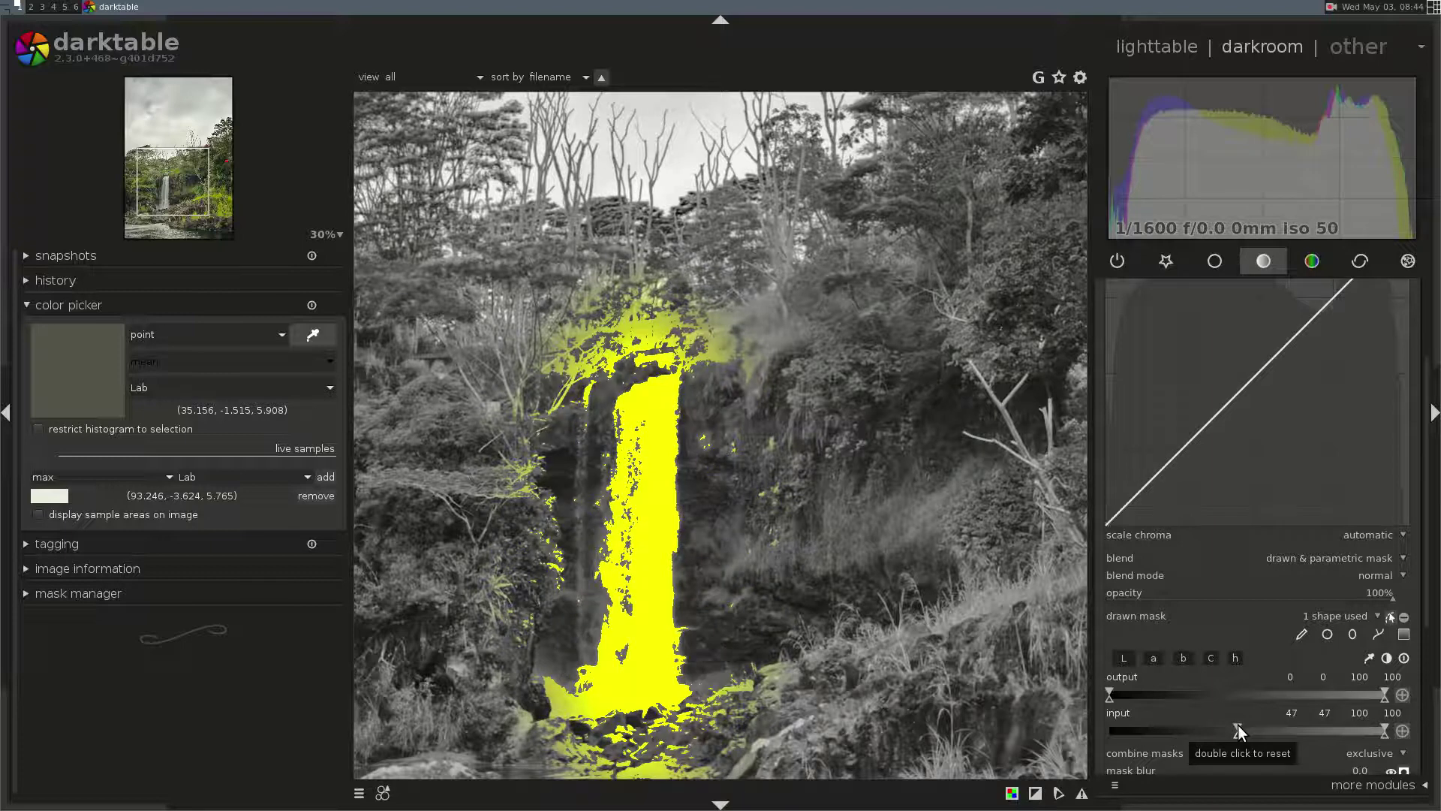
{"action": "left_click_drag", "start_coordinate": [1246, 723], "coordinate": [1249, 723]}
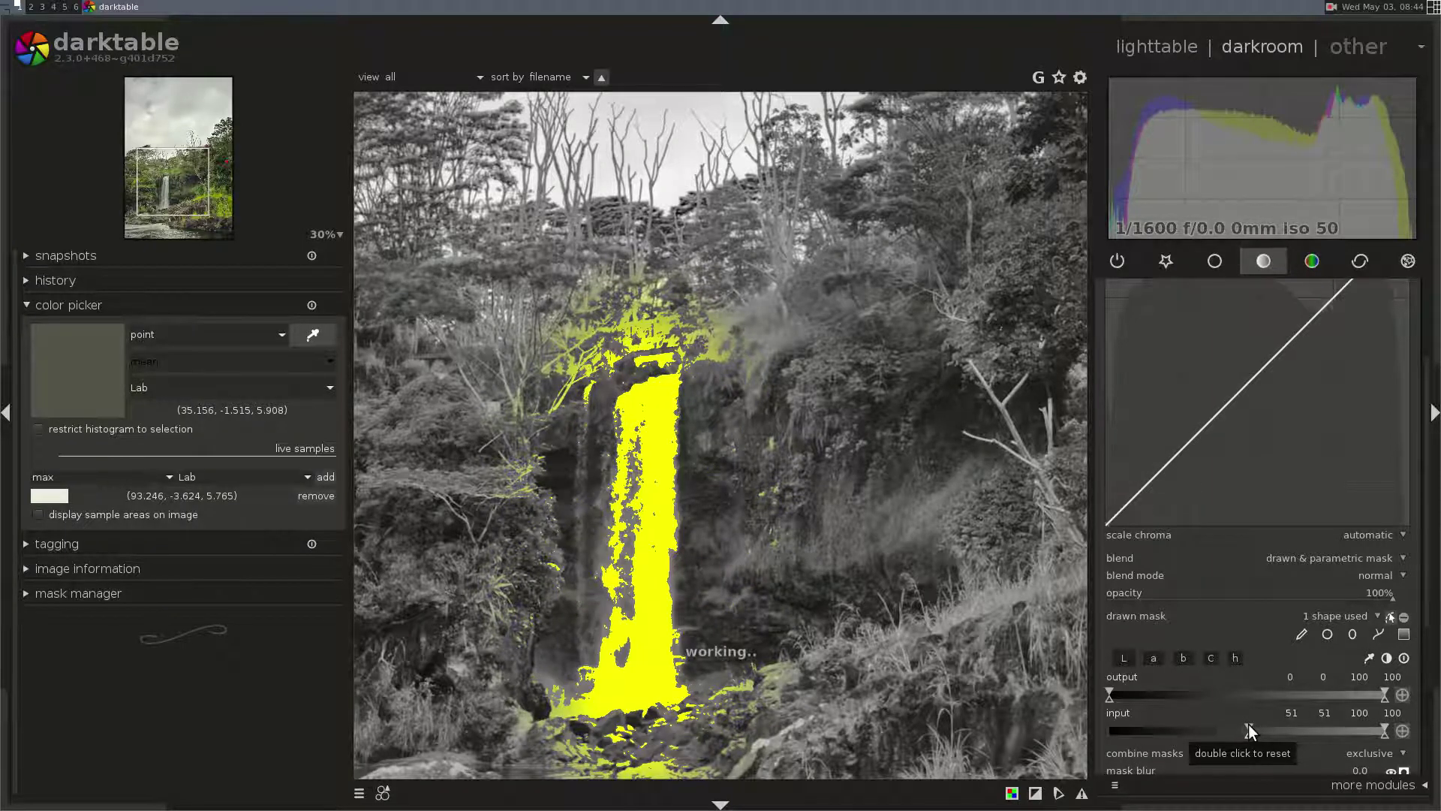
{"action": "left_click_drag", "start_coordinate": [1250, 732], "coordinate": [1236, 733]}
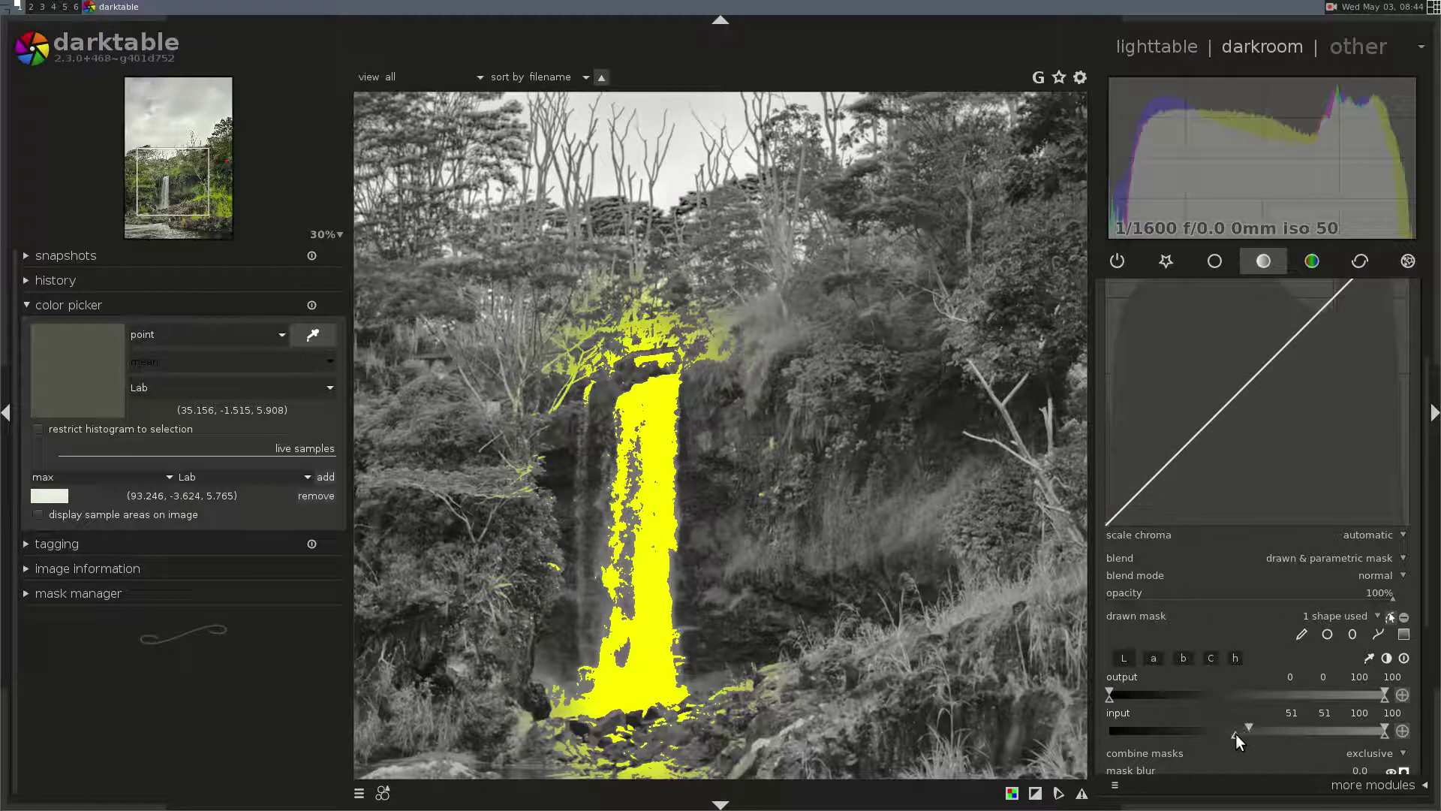
{"action": "left_click_drag", "start_coordinate": [1250, 731], "coordinate": [1237, 728]}
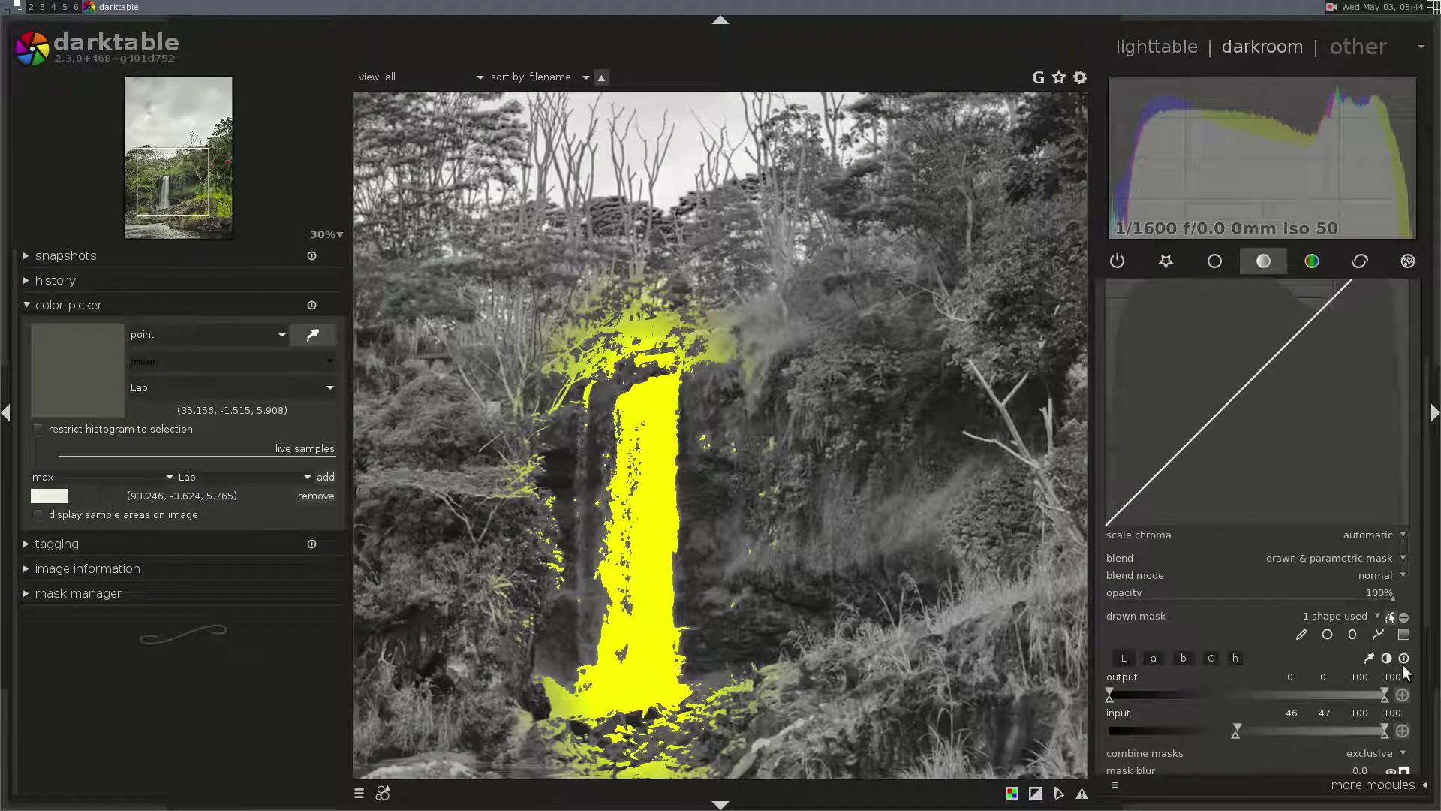
- Narrow the ellipse mask's feather and shift the shape slightly so it fits the waterfall more closely, and end shape editing
{"action": "left_click", "coordinate": [1389, 616]}
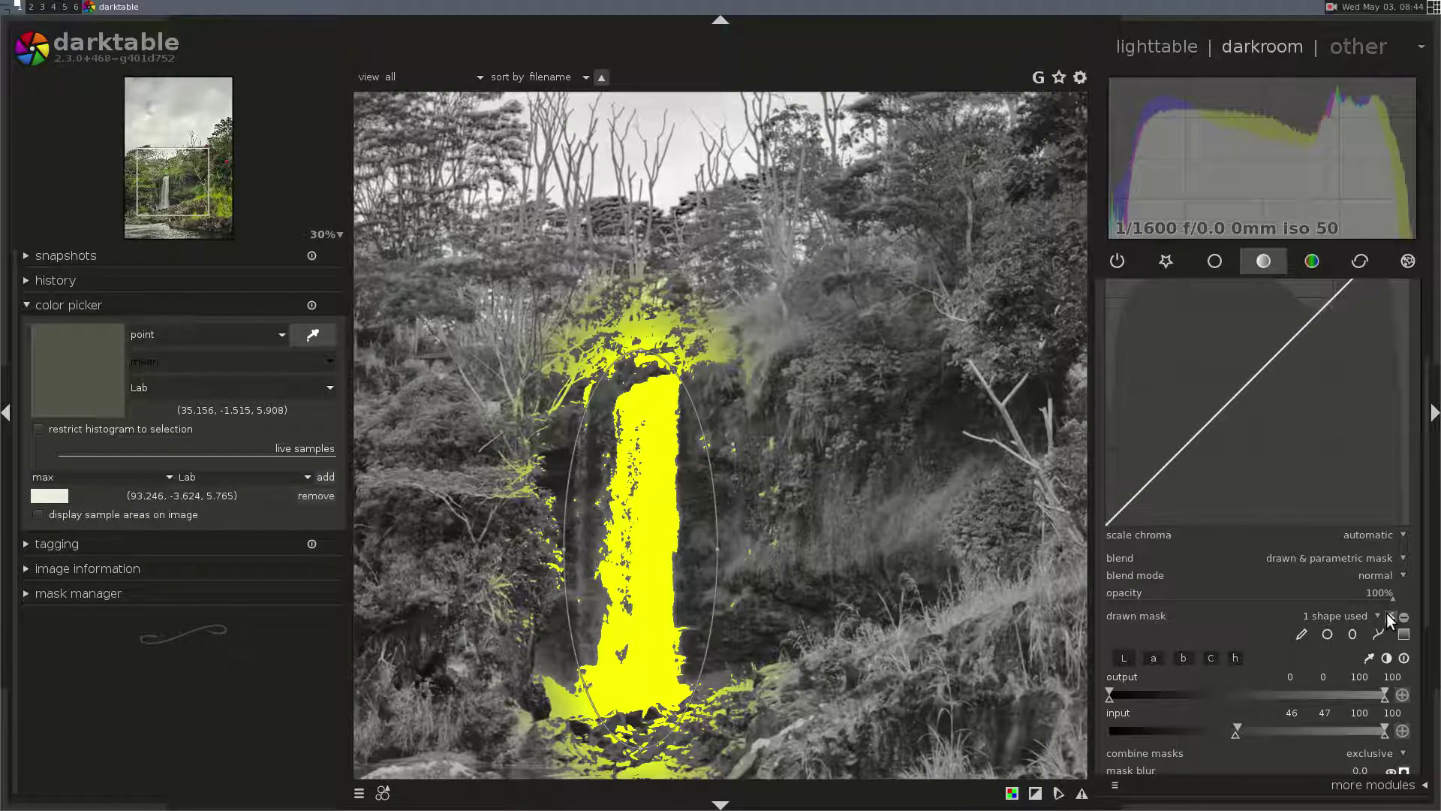
{"action": "scroll", "coordinate": [583, 328], "scroll_direction": "up", "scroll_amount": 10, "text": "shift"}
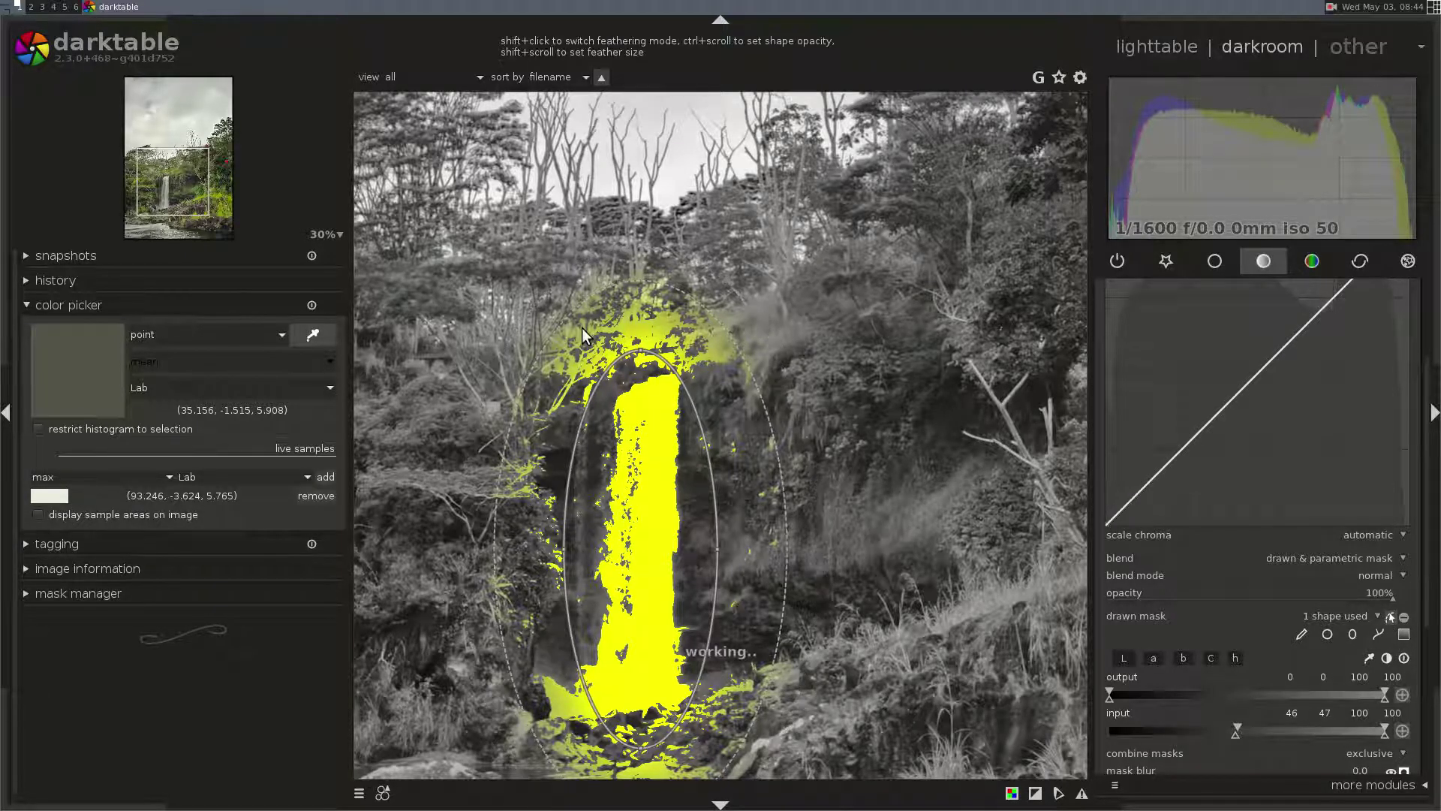
{"action": "scroll", "coordinate": [722, 412], "scroll_direction": "up", "scroll_amount": 4, "text": "shift"}
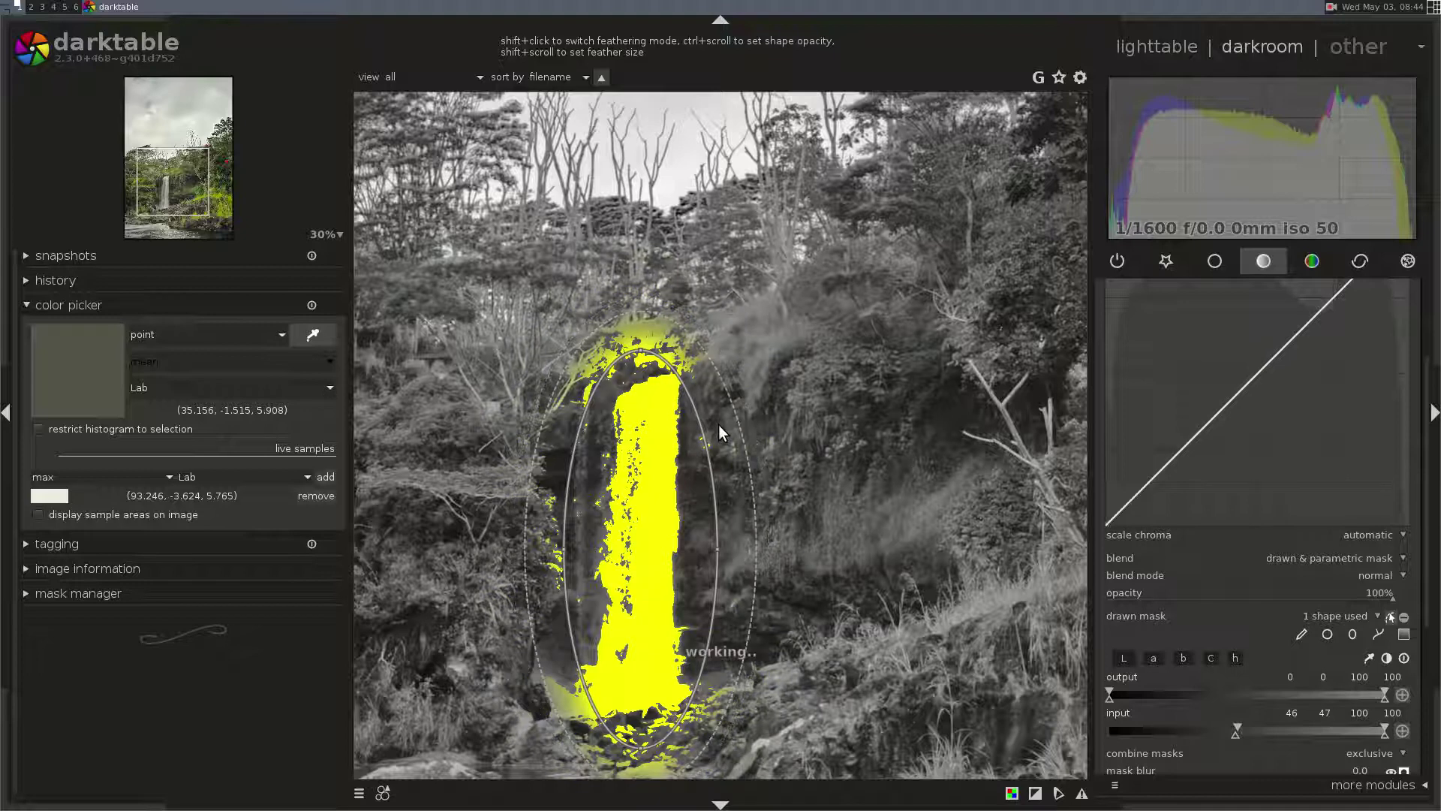
{"action": "left_click_drag", "start_coordinate": [674, 490], "coordinate": [682, 515]}
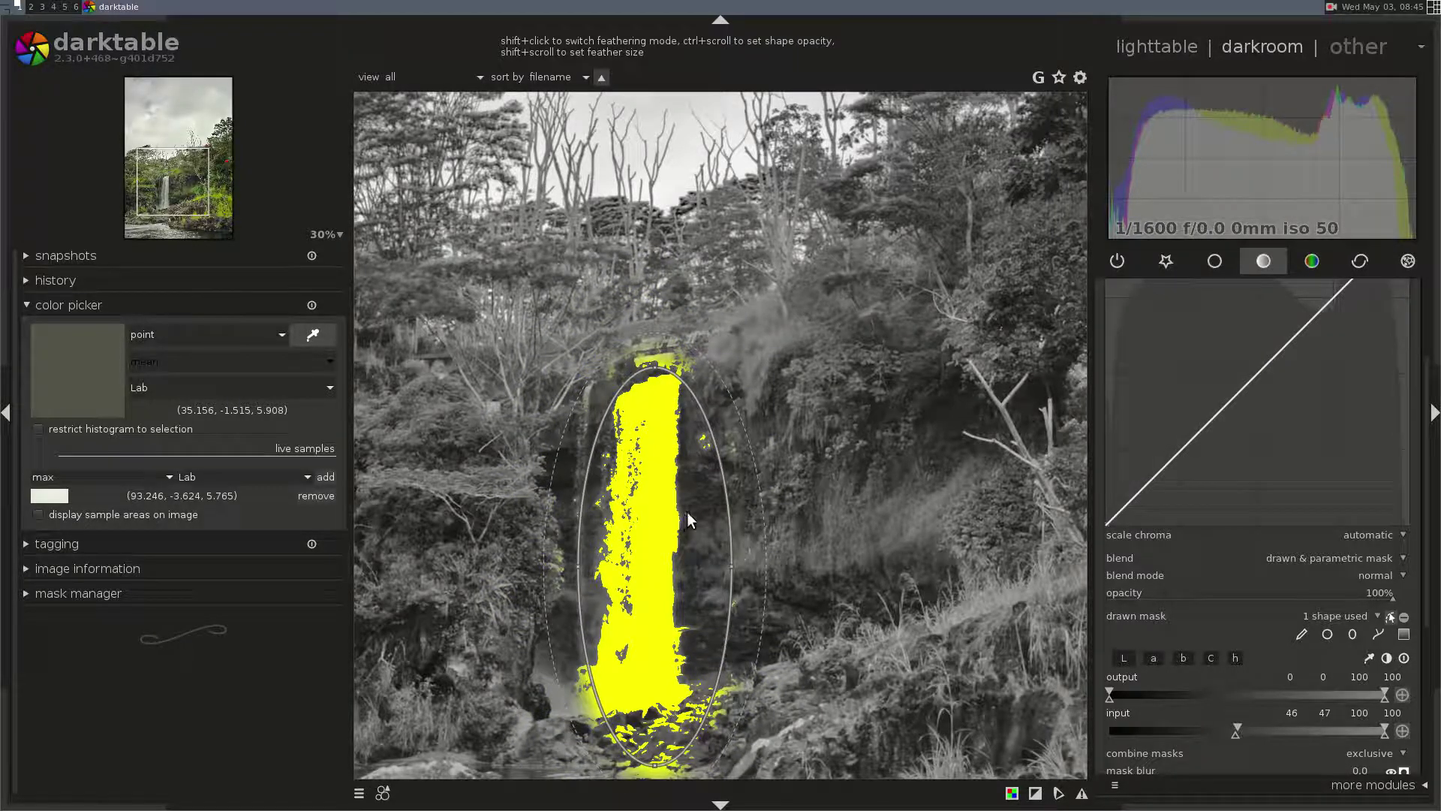
{"action": "left_click", "coordinate": [1390, 616]}
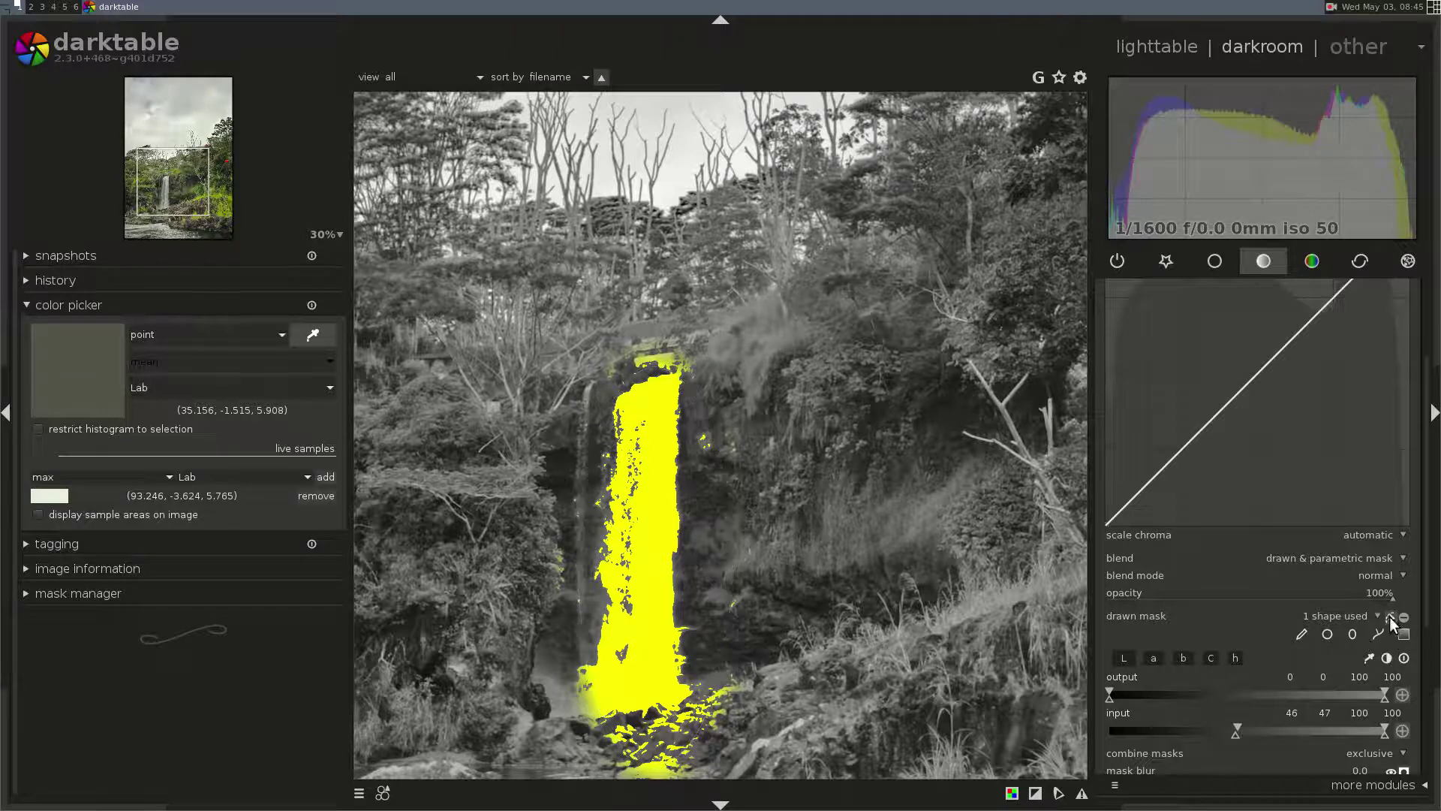
- Hide the mask overlay and sample an area of the falling water's right side with the tone curve's colour picker in area mode
{"action": "left_click", "coordinate": [1402, 767]}
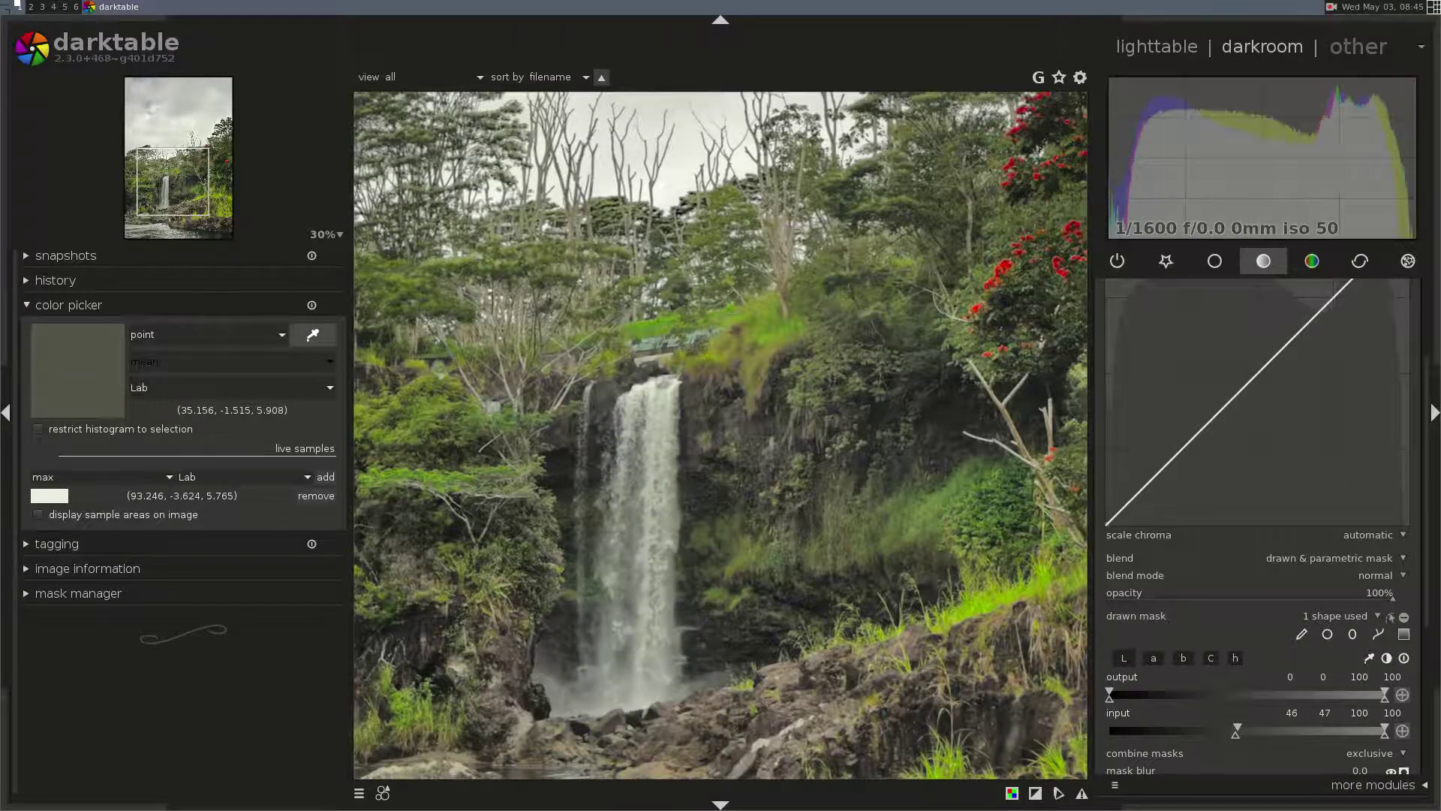
{"action": "left_click_drag", "start_coordinate": [1427, 420], "coordinate": [1415, 362]}
{"action": "left_click", "coordinate": [1405, 340]}
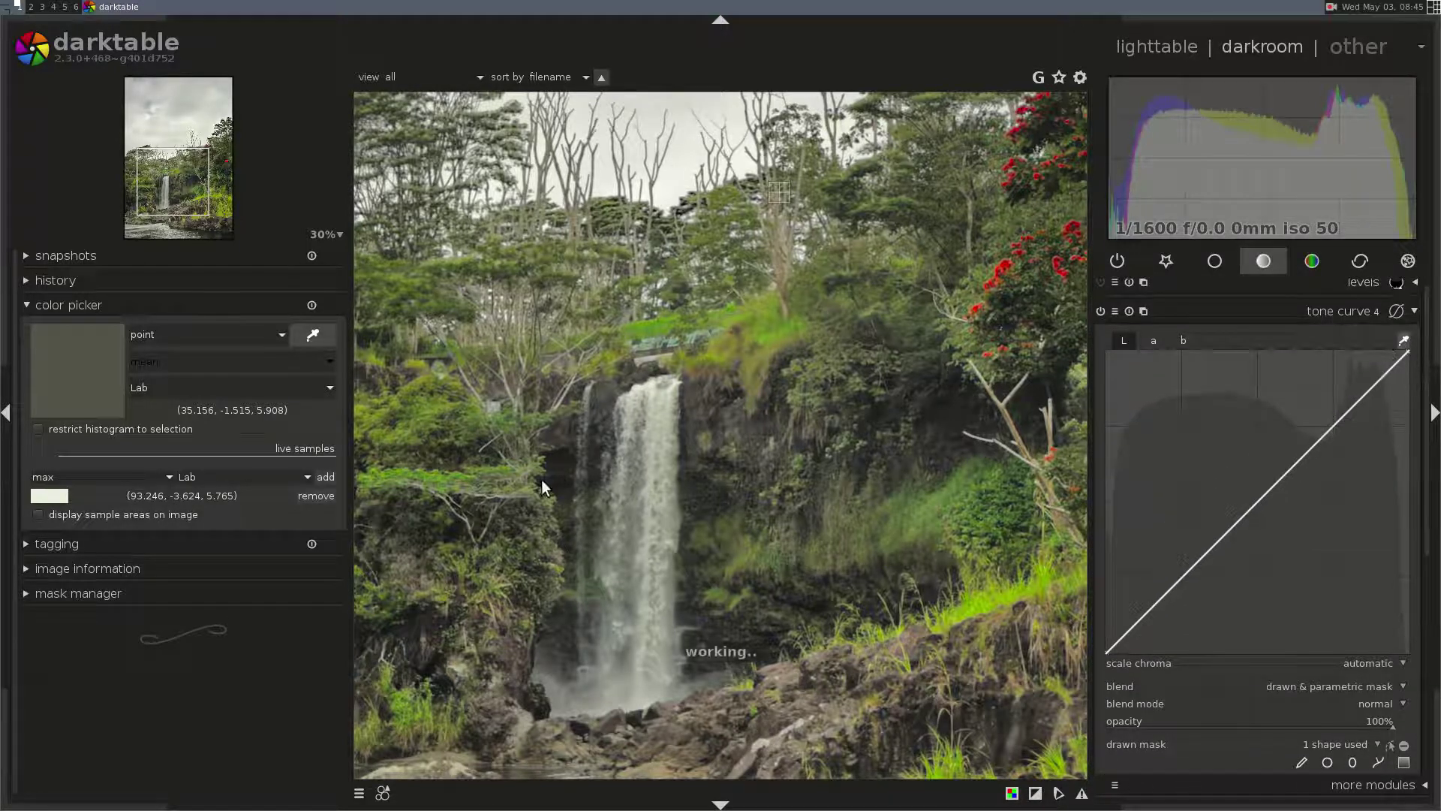
{"action": "left_click", "coordinate": [191, 330]}
{"action": "left_click", "coordinate": [200, 353]}
{"action": "left_click_drag", "start_coordinate": [664, 434], "coordinate": [650, 468]}
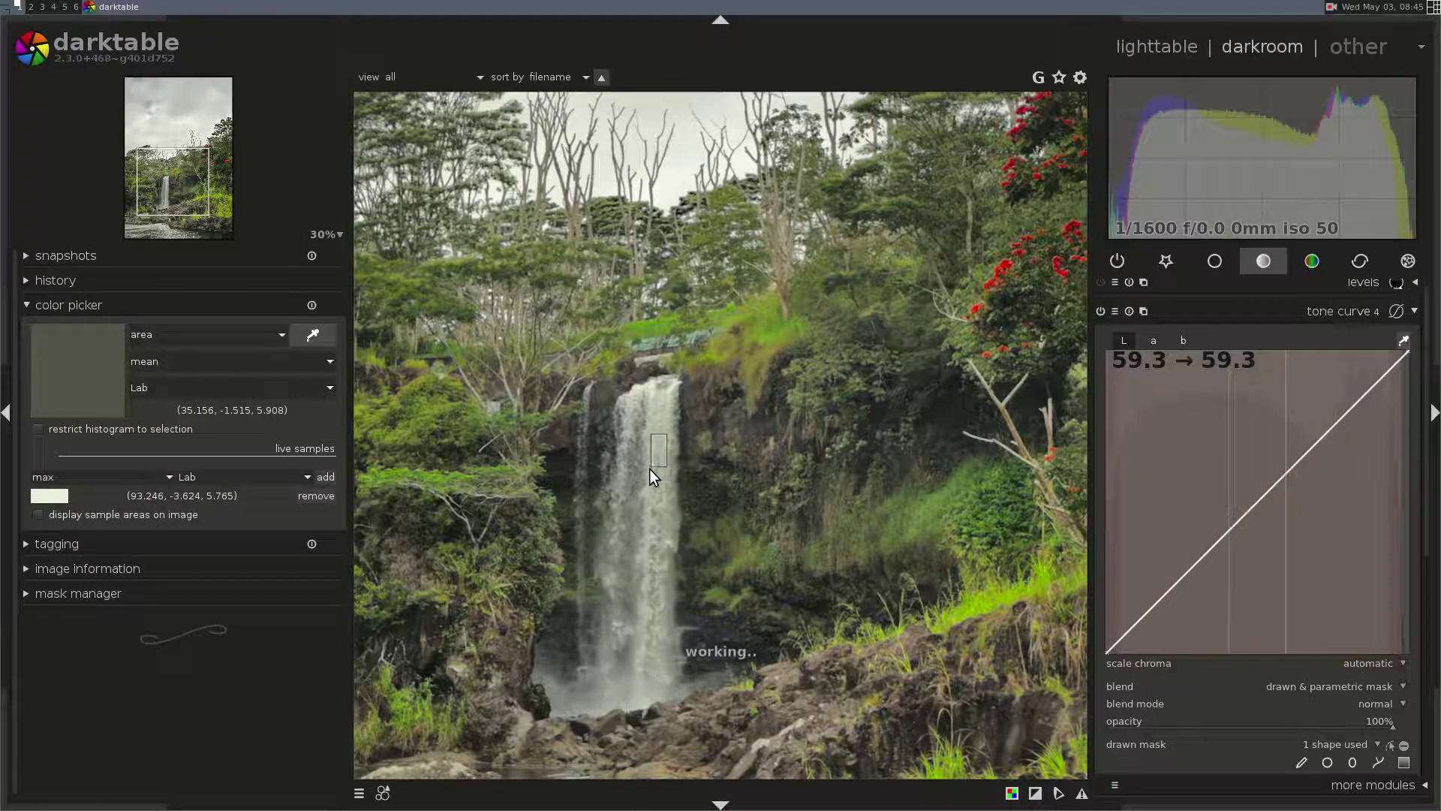
- Pull the b curve down at the sampled water tone so 7.8 maps to 2.9, and check the a curve
{"action": "left_click", "coordinate": [1180, 339]}
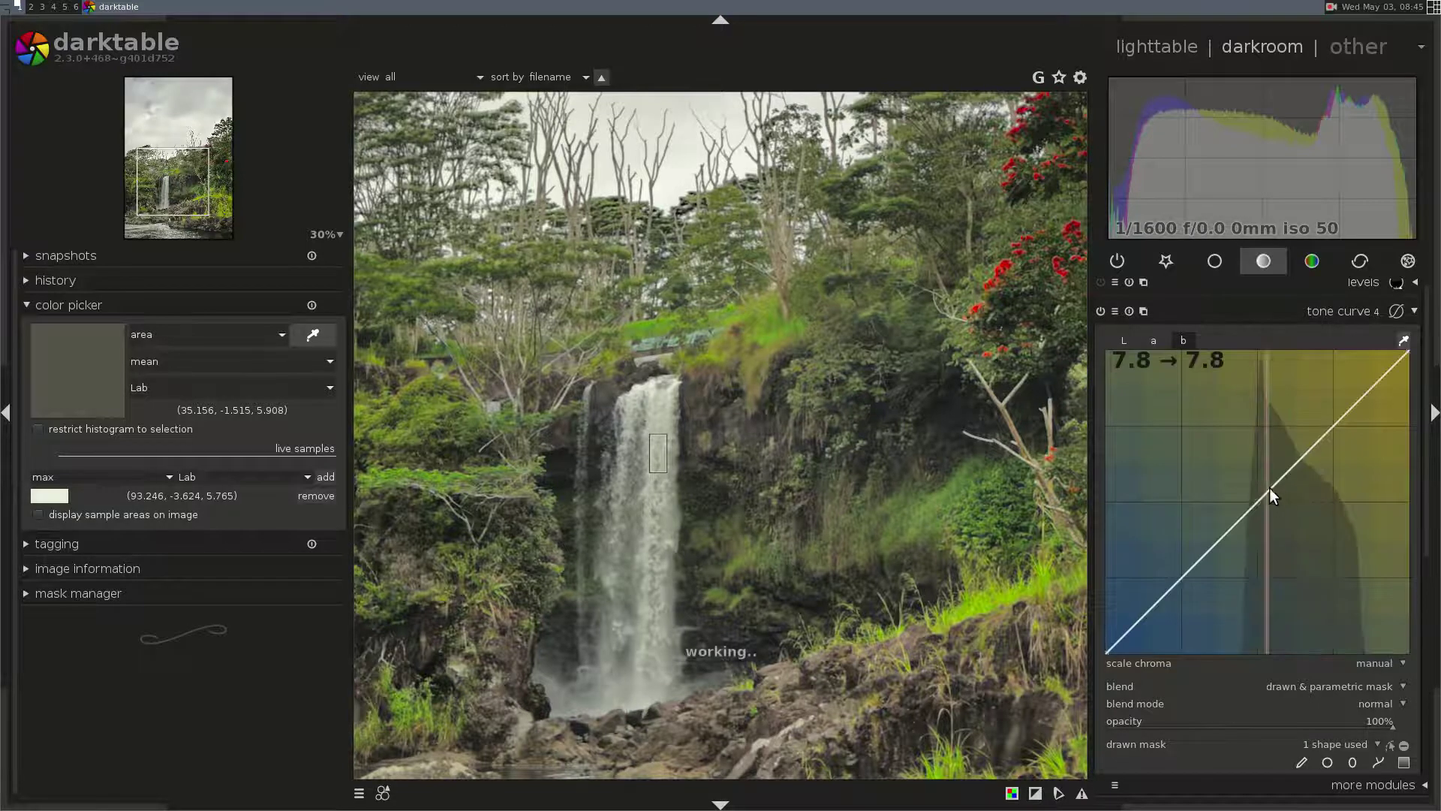
{"action": "left_click", "coordinate": [1267, 497]}
{"action": "scroll", "coordinate": [1267, 493], "scroll_direction": "down", "scroll_amount": 8}
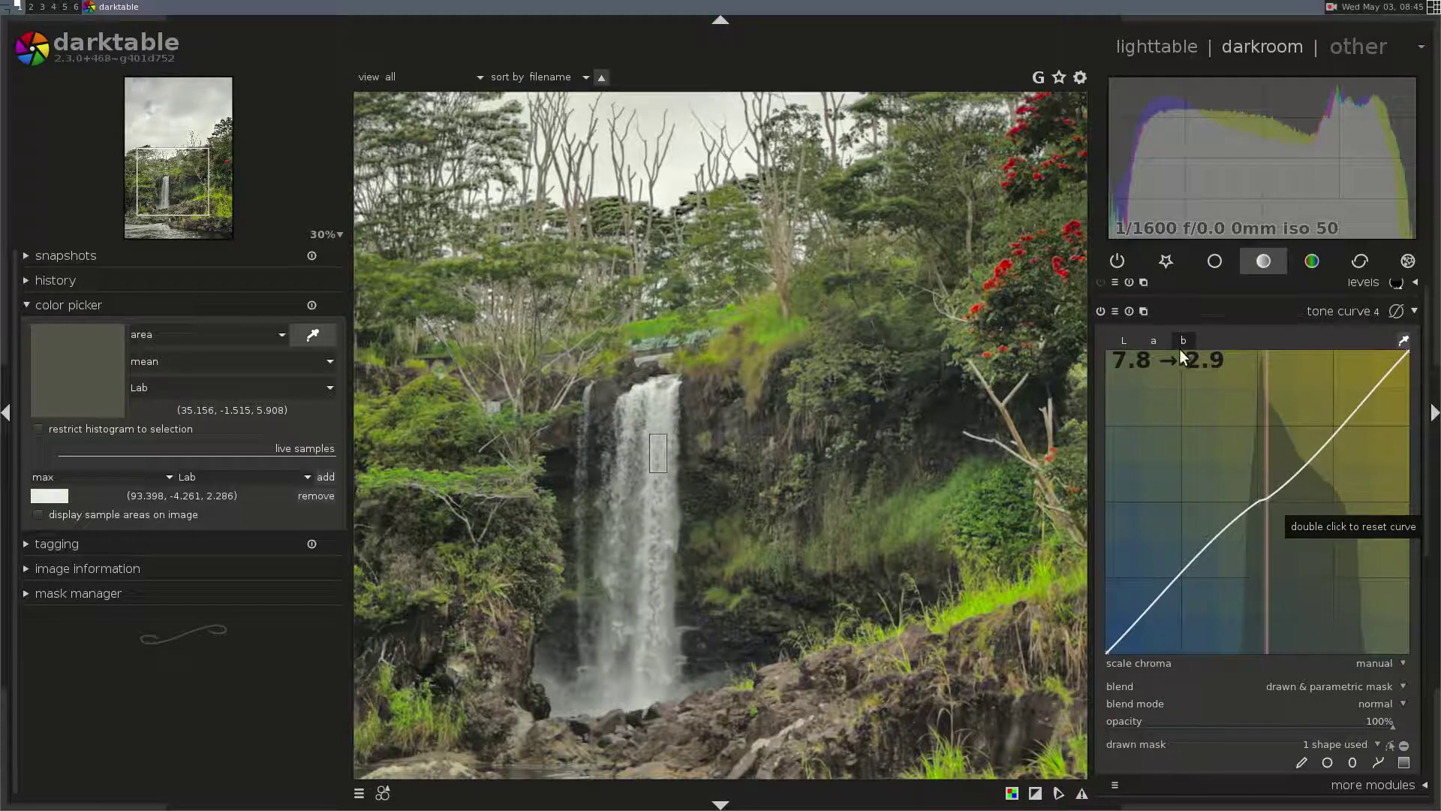
{"action": "left_click", "coordinate": [1152, 339]}
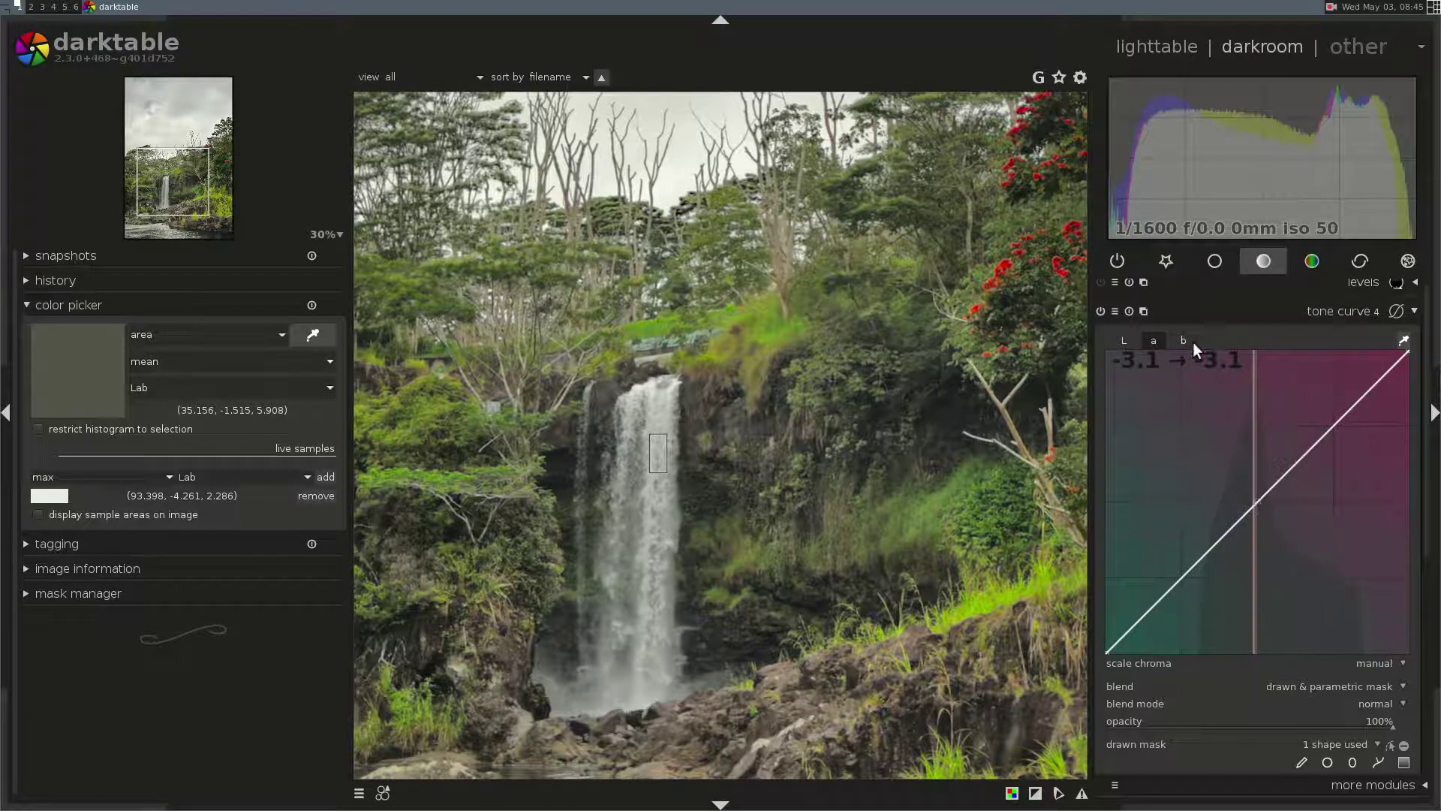
- Steepen the L curve in the water's highlights, mapping sampled lightness 69.0 to 75.3, then compare the module off and on and collapse it
{"action": "left_click", "coordinate": [1121, 341]}
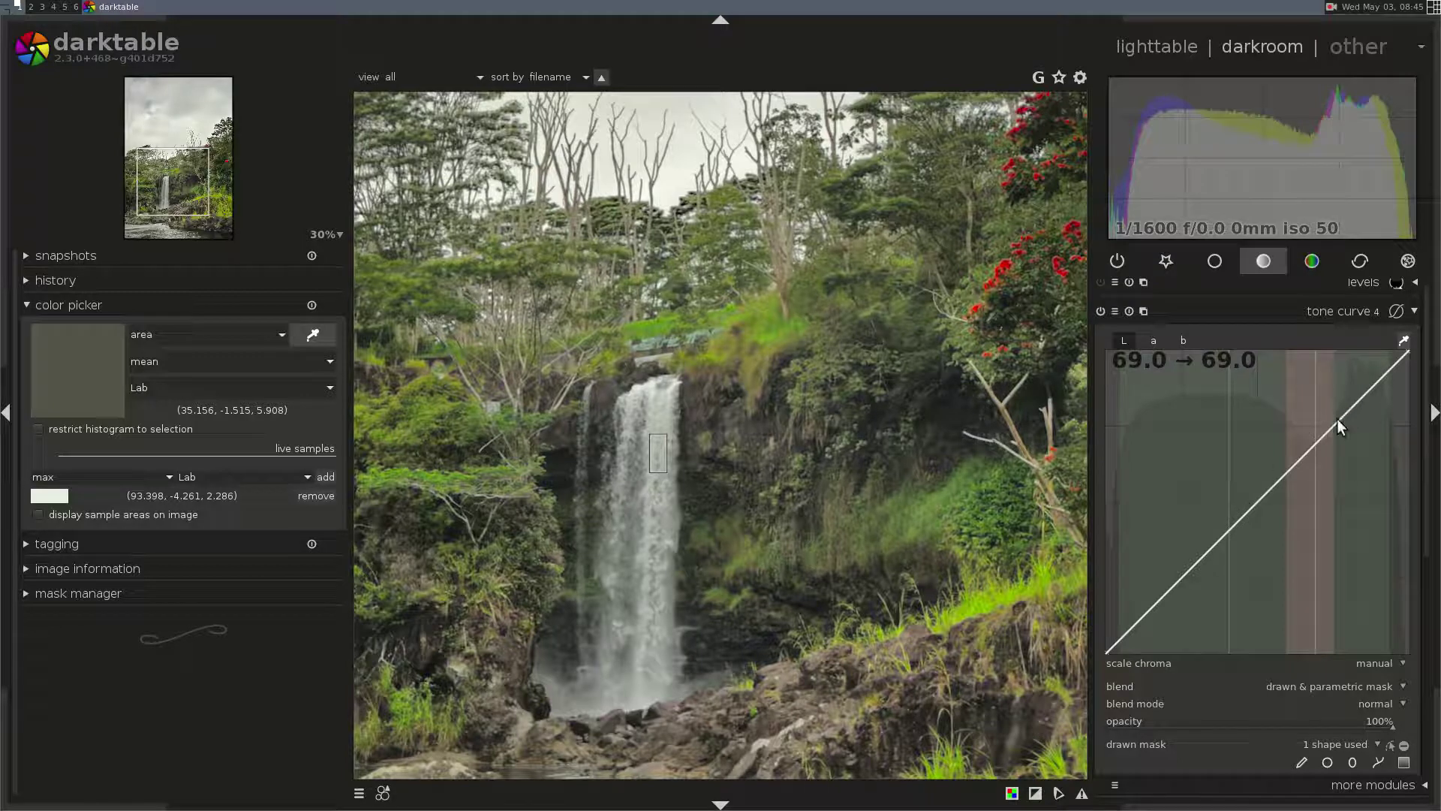
{"action": "left_click_drag", "start_coordinate": [1335, 417], "coordinate": [1335, 407]}
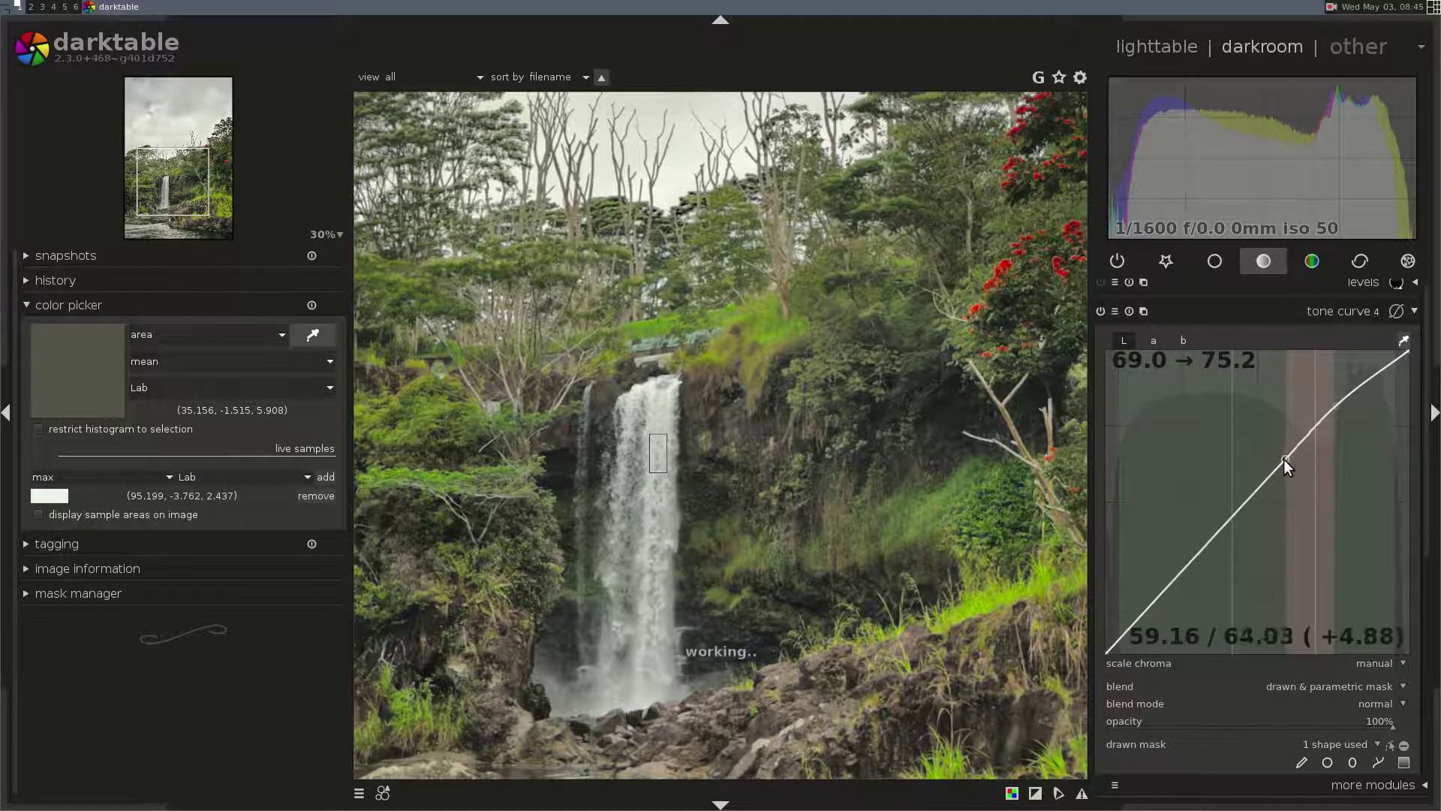
{"action": "scroll", "coordinate": [1283, 459], "scroll_direction": "down", "scroll_amount": 2}
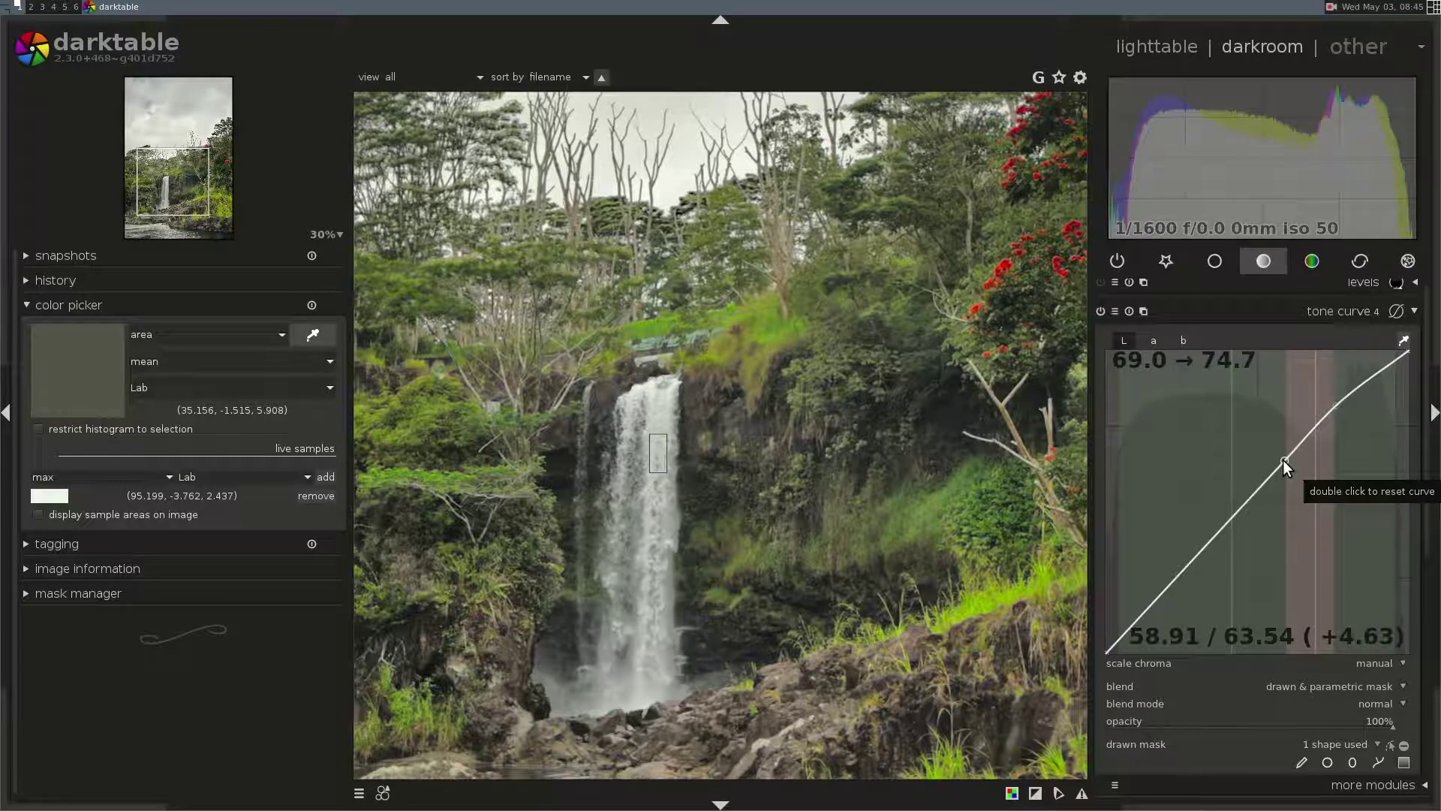
{"action": "scroll", "coordinate": [1331, 403], "scroll_direction": "up", "scroll_amount": 5}
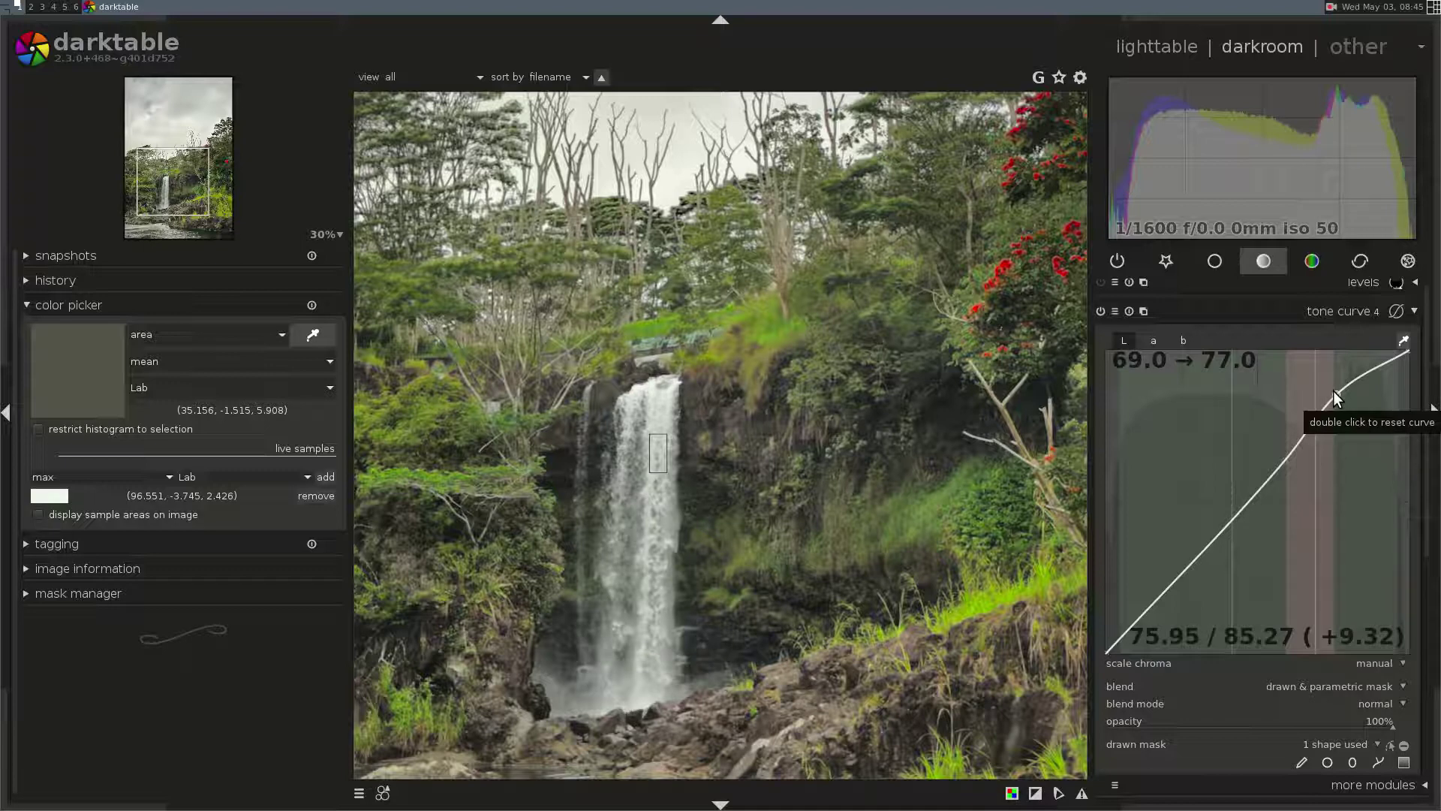
{"action": "left_click", "coordinate": [1314, 424]}
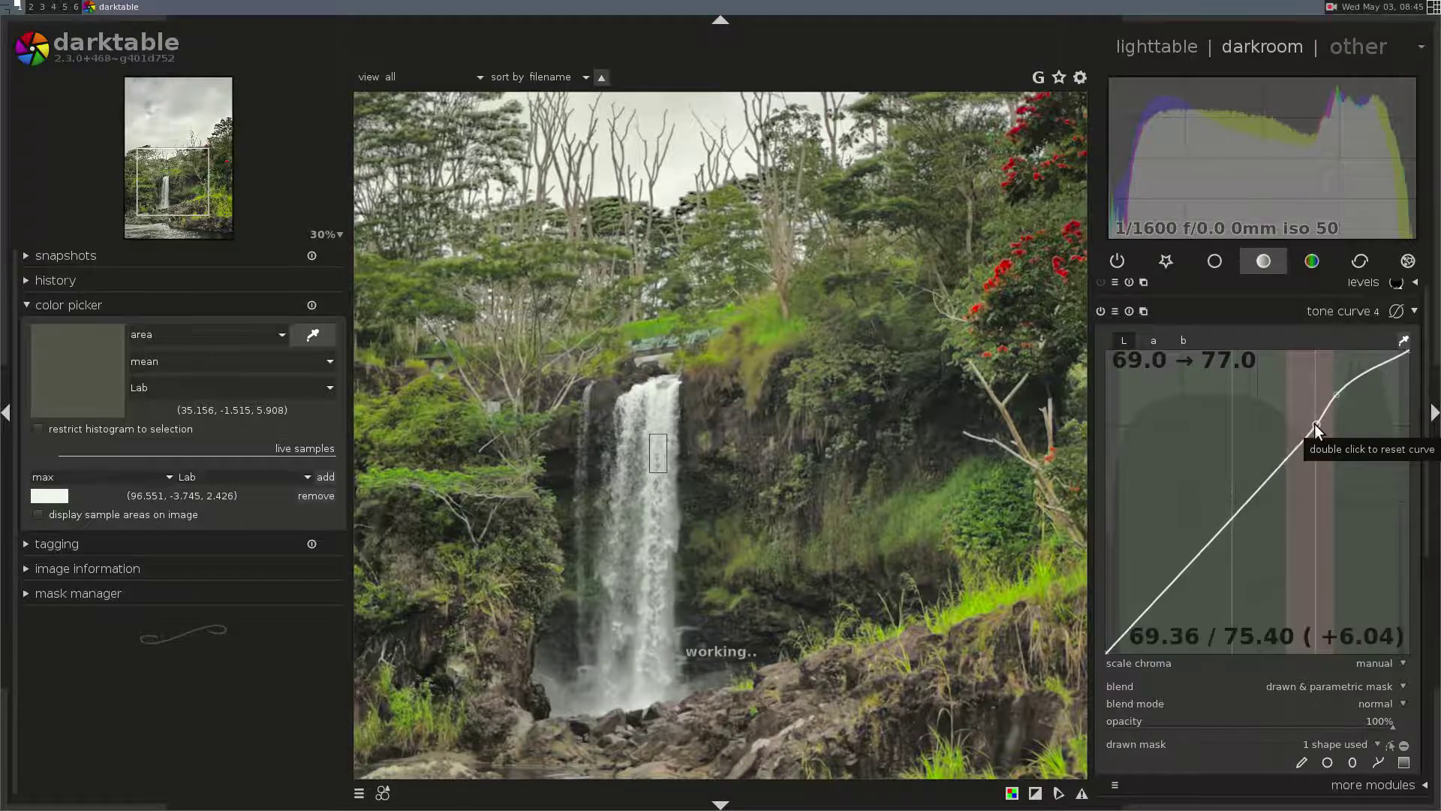
{"action": "scroll", "coordinate": [1314, 423], "scroll_direction": "down", "scroll_amount": 3}
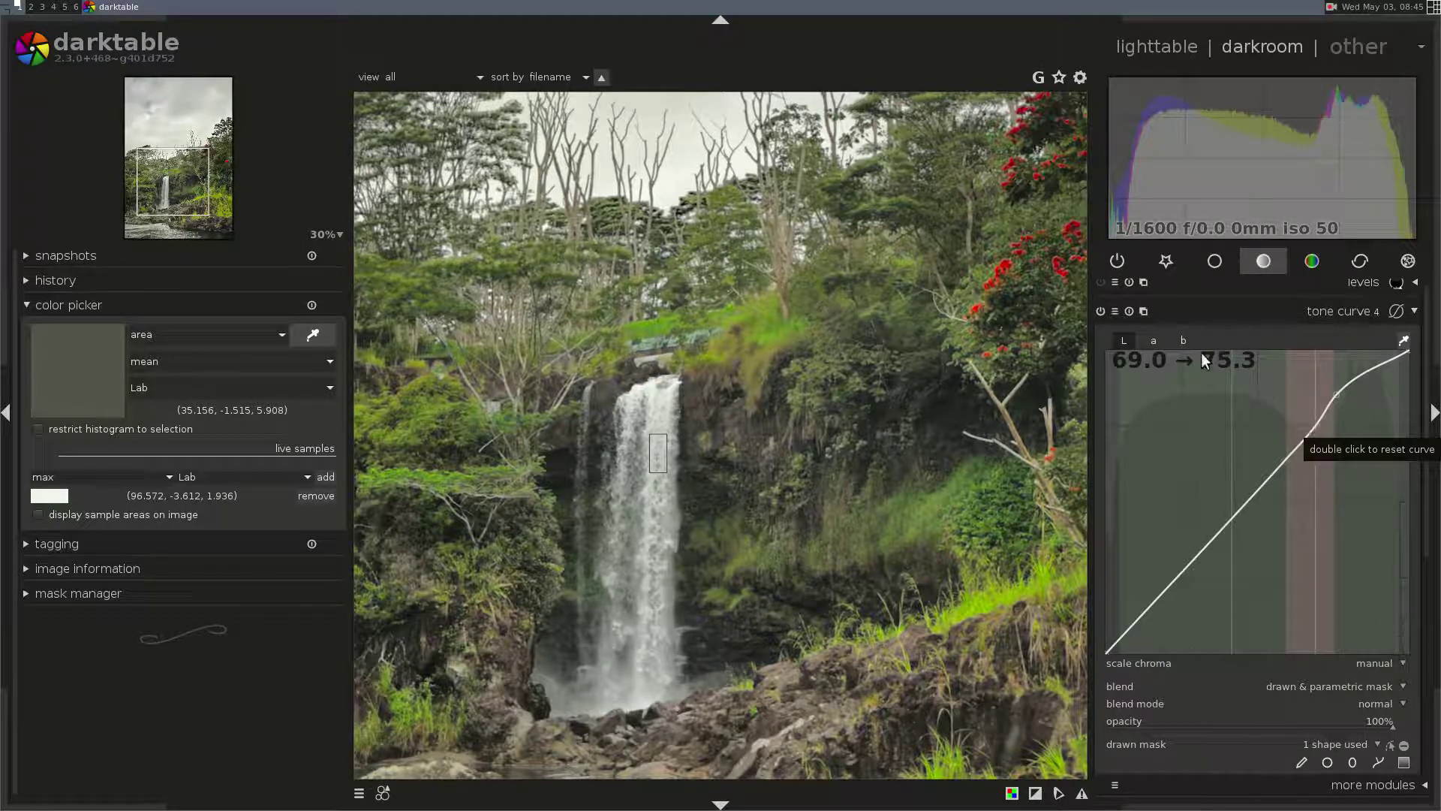
{"action": "left_click", "coordinate": [1096, 306]}
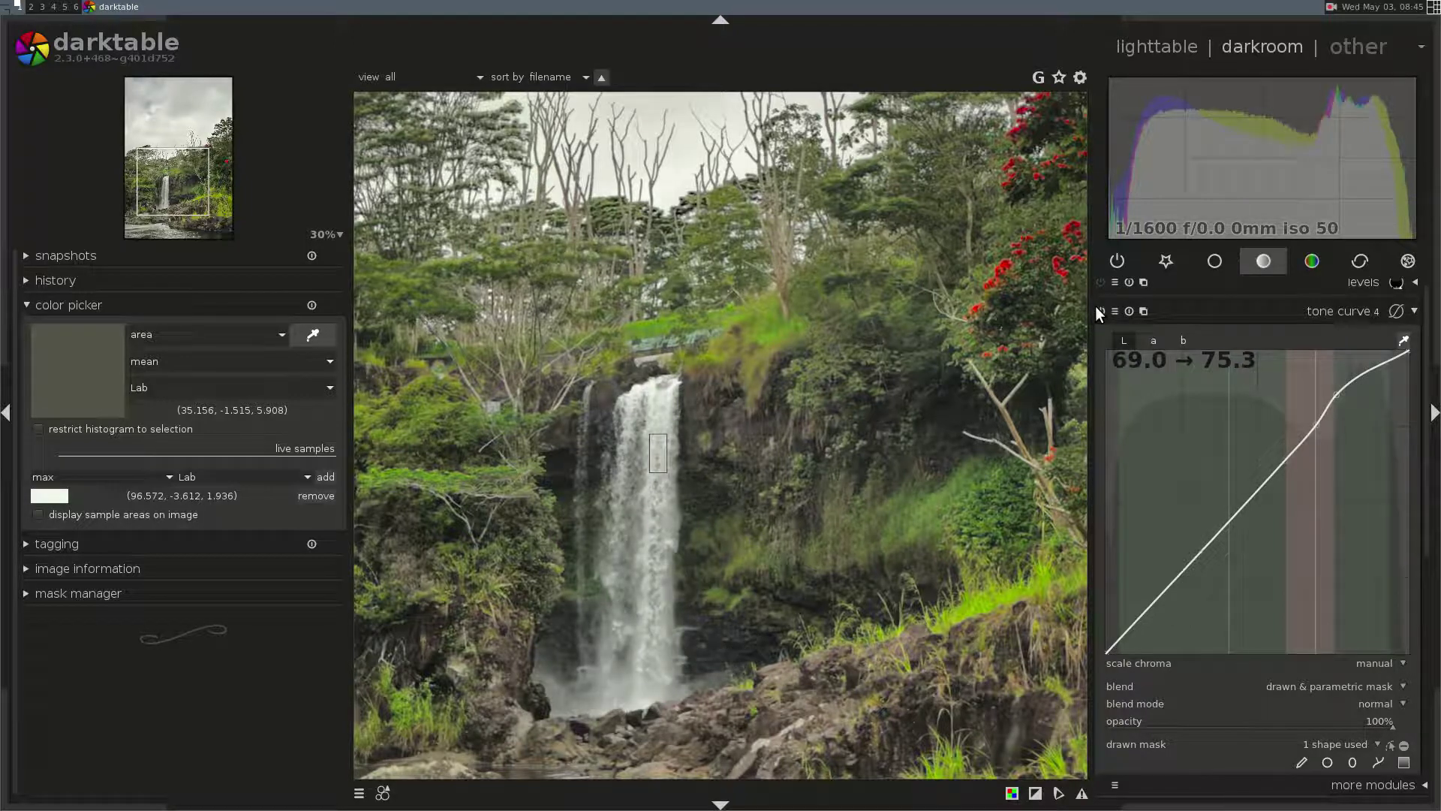
{"action": "left_click", "coordinate": [1202, 308]}
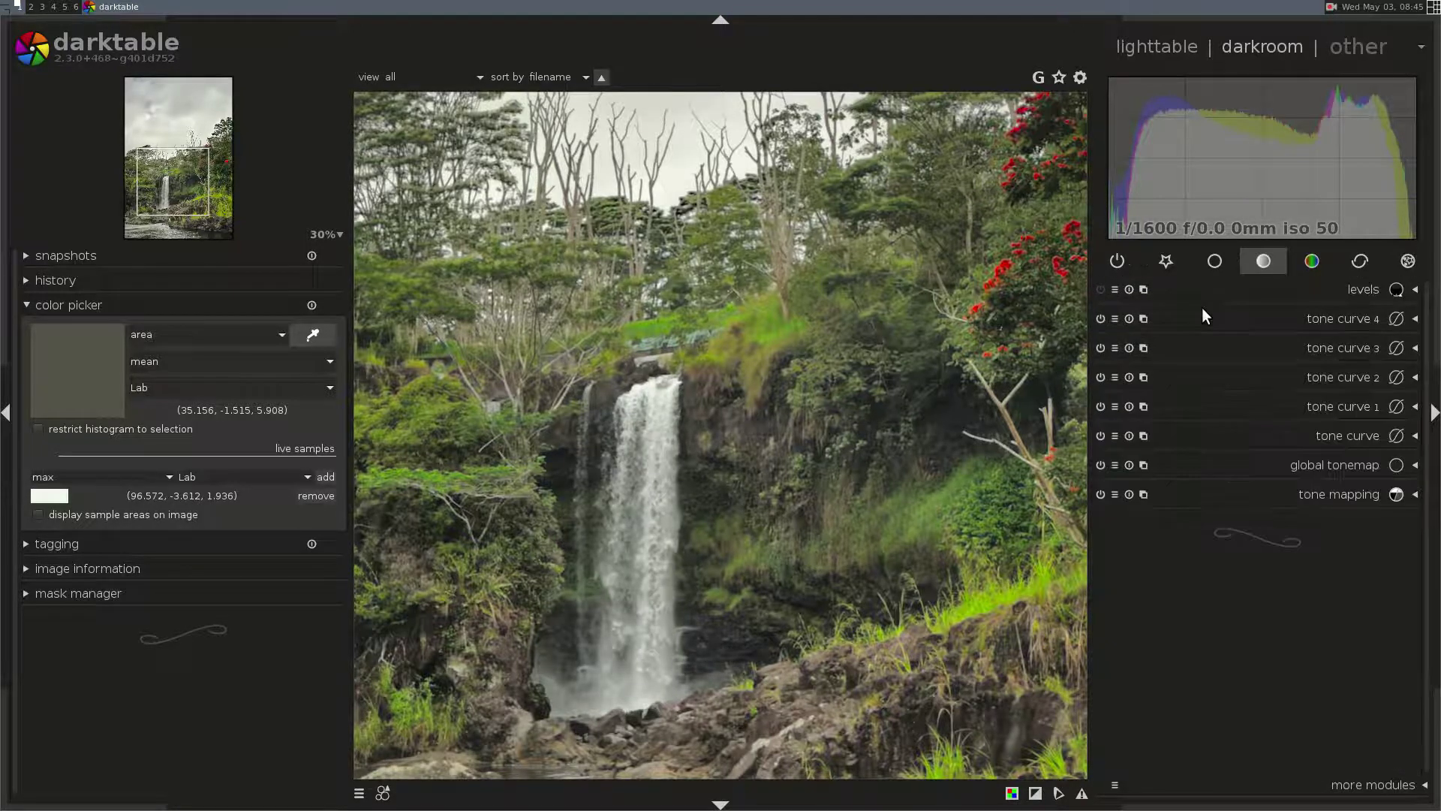
- Soften the waterfall mask of tone curve 4 with a mask blur of 5.7, using the overlay at 100% zoom, then hide the overlay
{"action": "middle_click", "coordinate": [677, 439]}
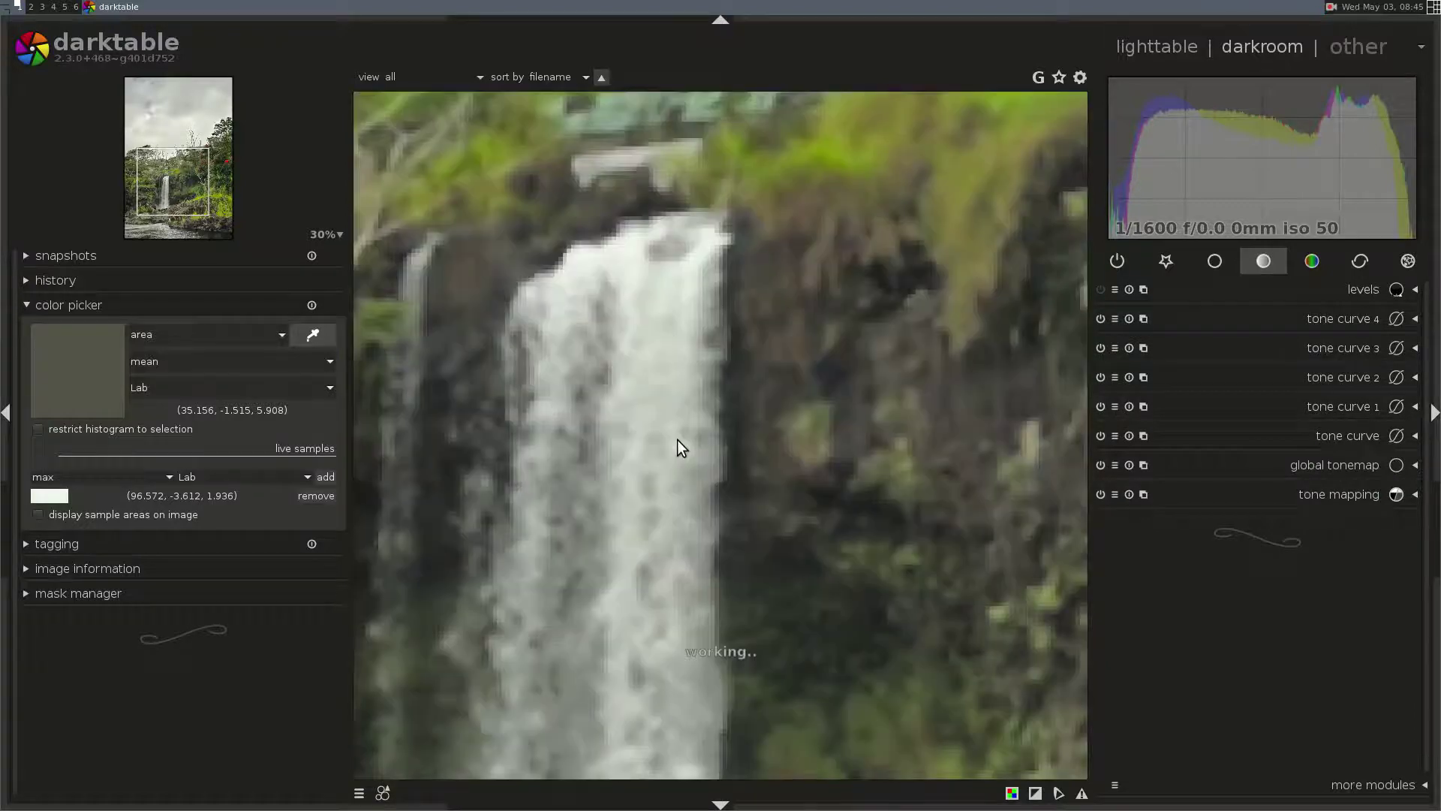
{"action": "left_click", "coordinate": [1350, 316]}
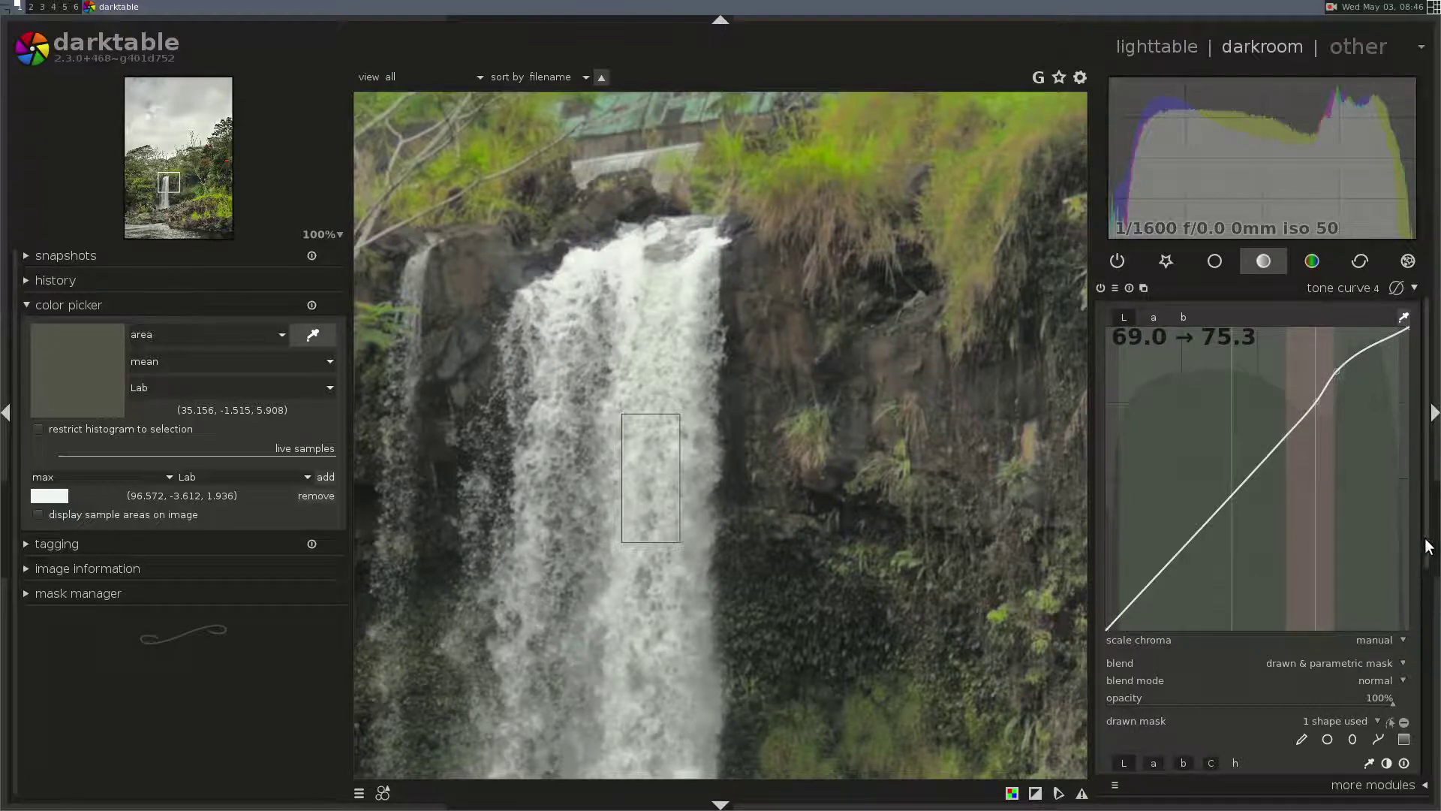
{"action": "scroll", "coordinate": [1421, 583], "scroll_direction": "down", "scroll_amount": 5}
{"action": "scroll", "coordinate": [1221, 672], "scroll_direction": "down", "scroll_amount": 1}
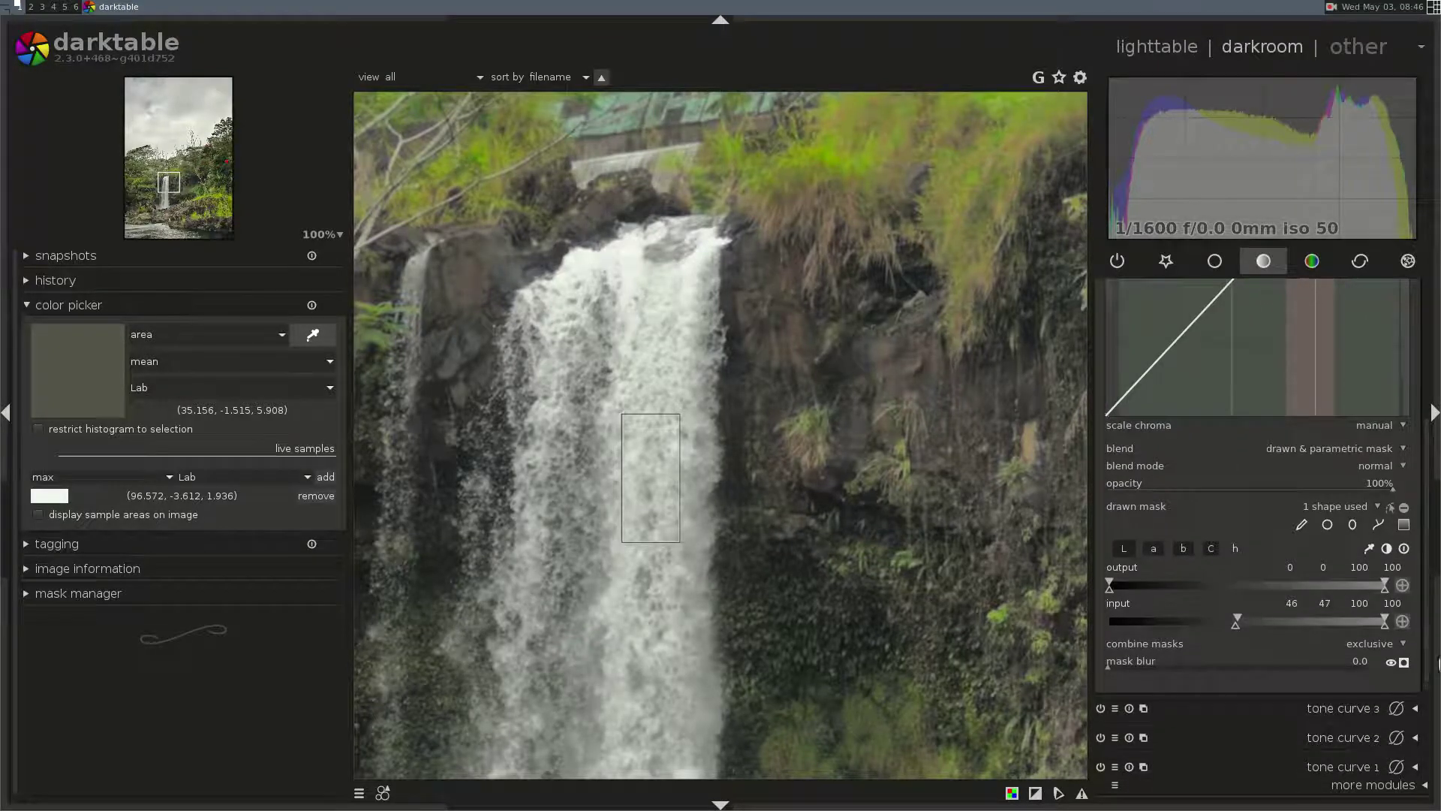
{"action": "left_click", "coordinate": [1404, 662]}
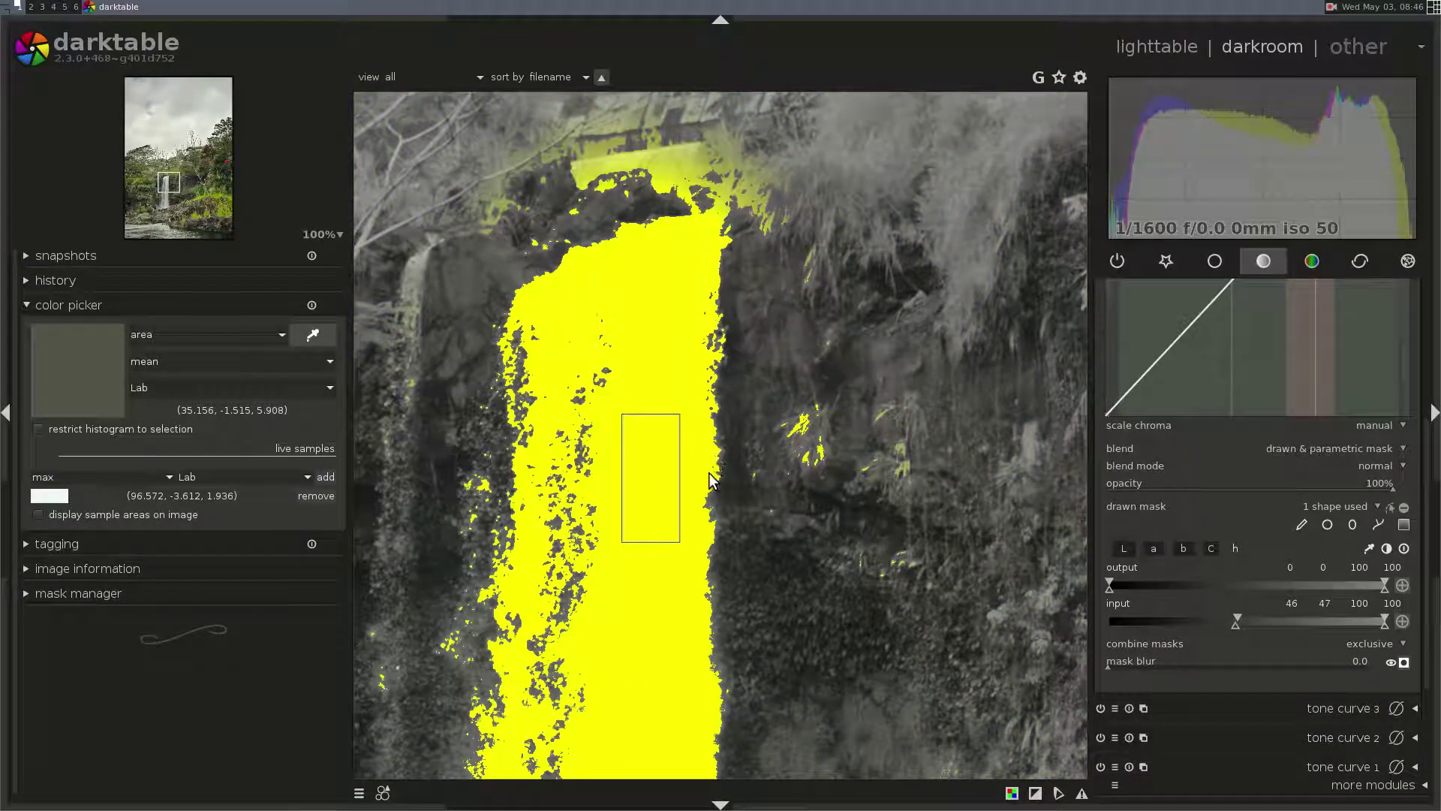
{"action": "left_click_drag", "start_coordinate": [1106, 665], "coordinate": [1124, 671]}
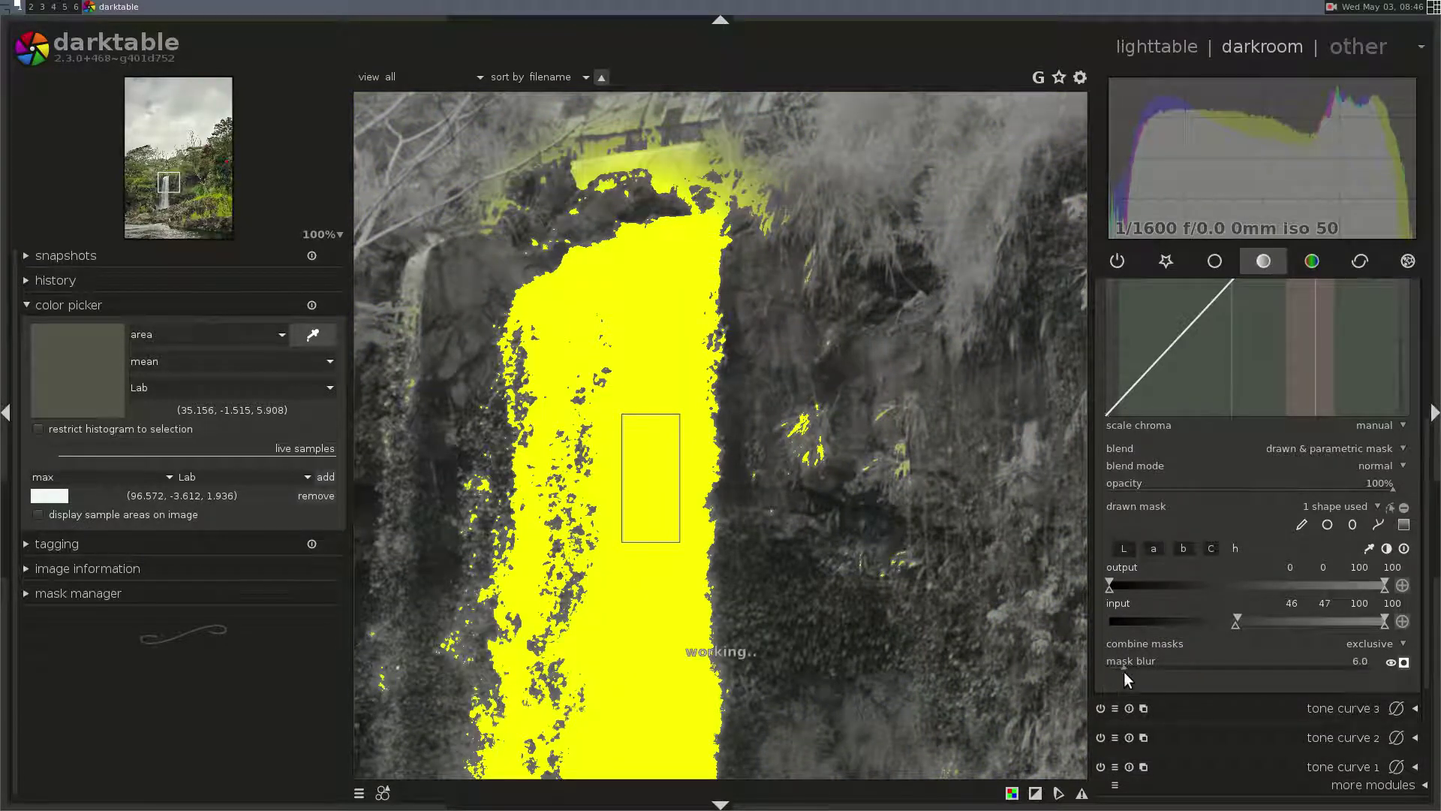
{"action": "left_click_drag", "start_coordinate": [1124, 671], "coordinate": [1119, 669]}
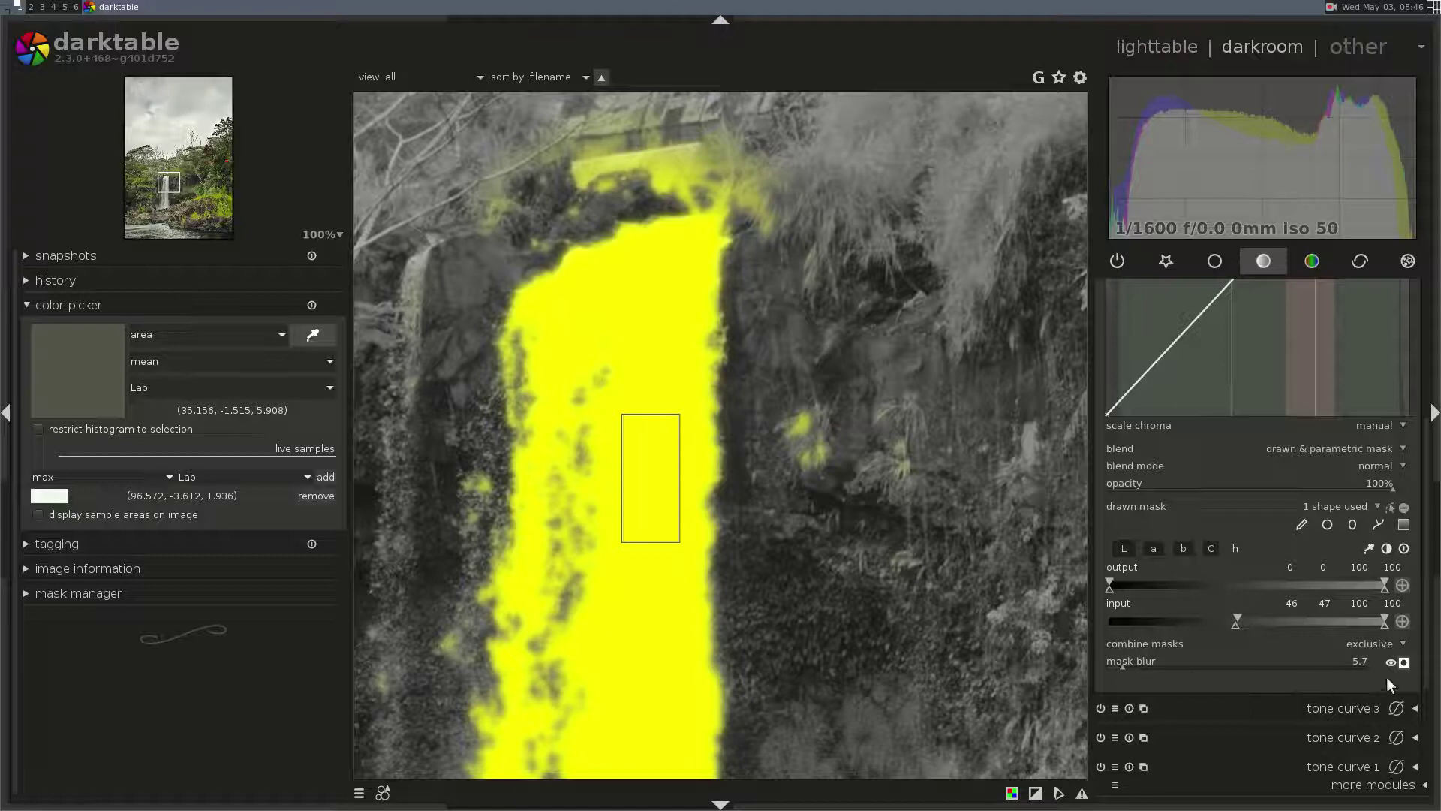
{"action": "left_click", "coordinate": [1404, 661]}
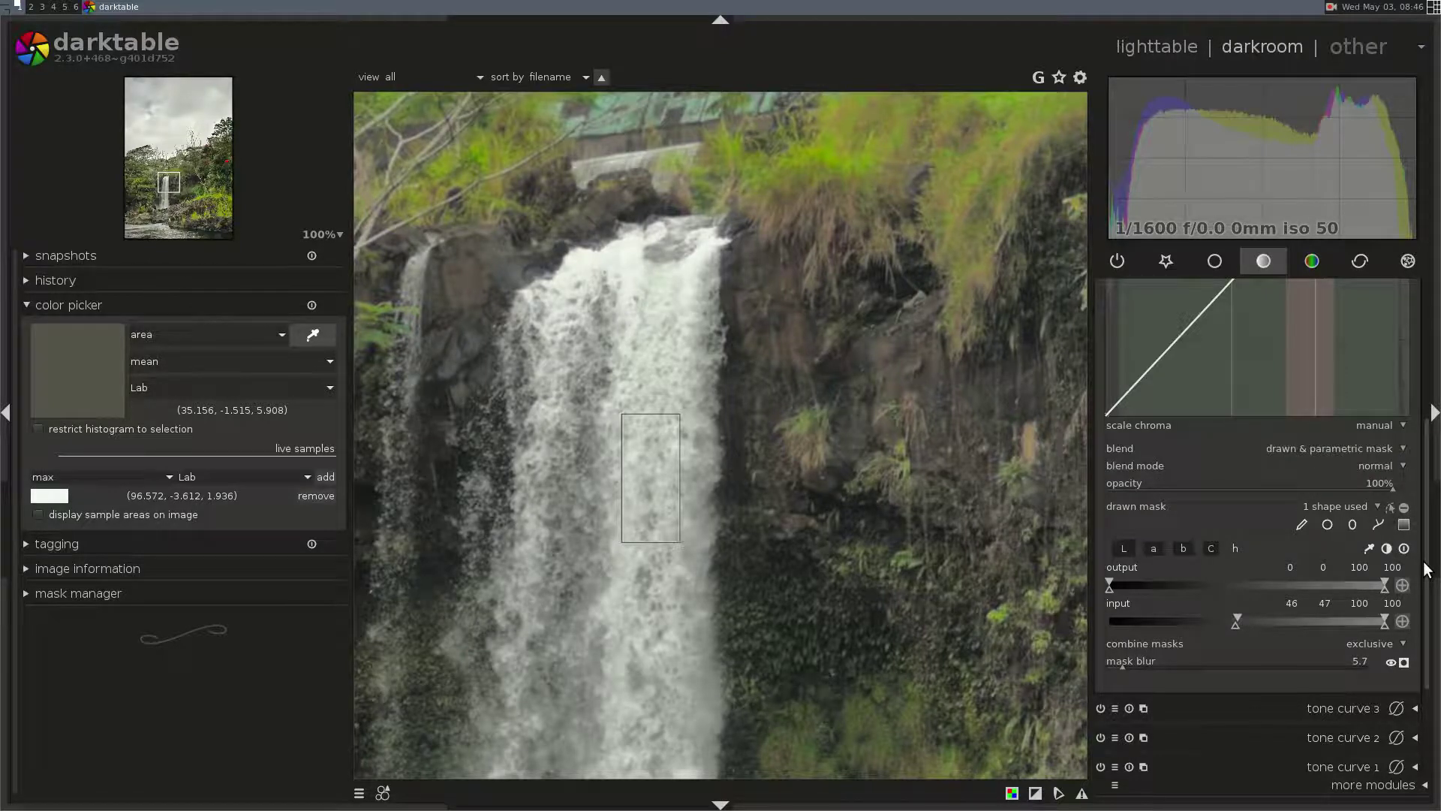
{"action": "scroll", "coordinate": [1430, 568], "scroll_direction": "up", "scroll_amount": 5}
{"action": "left_click", "coordinate": [1350, 318]}
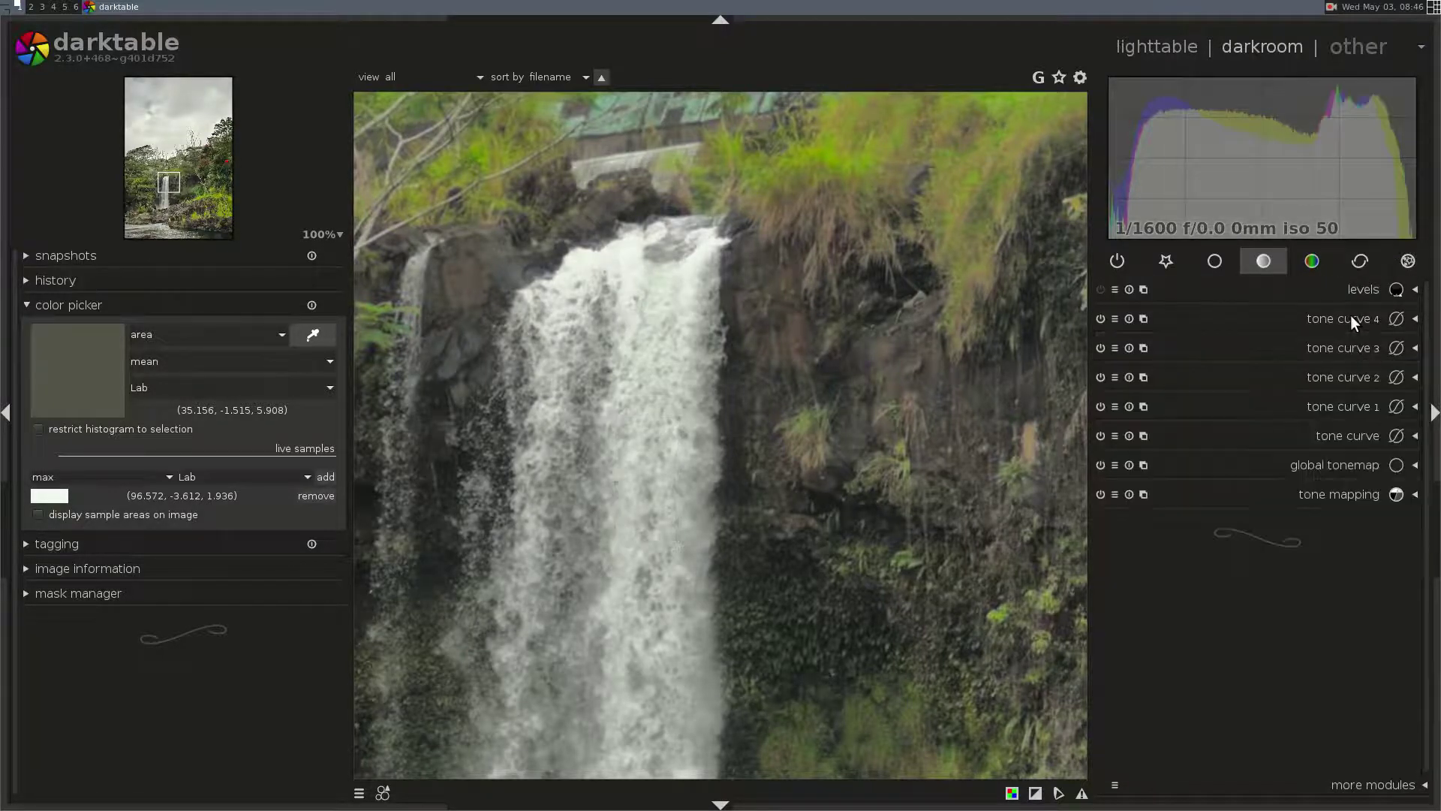
- Apply moderate sharpening to the photo, judging the amount on the foreground grass at 100%, and return to the full image view
{"action": "middle_click", "coordinate": [693, 440]}
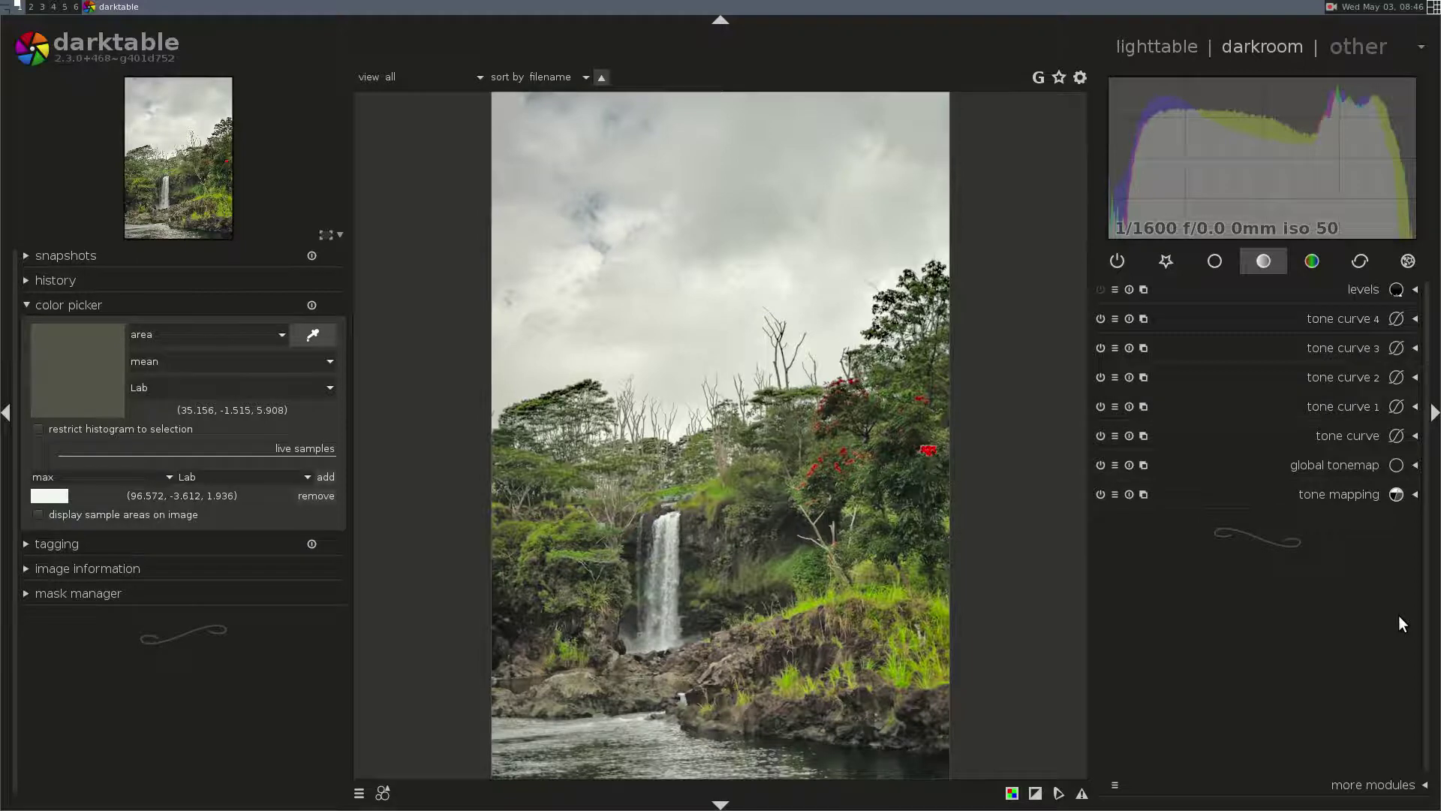
{"action": "middle_click", "coordinate": [893, 631]}
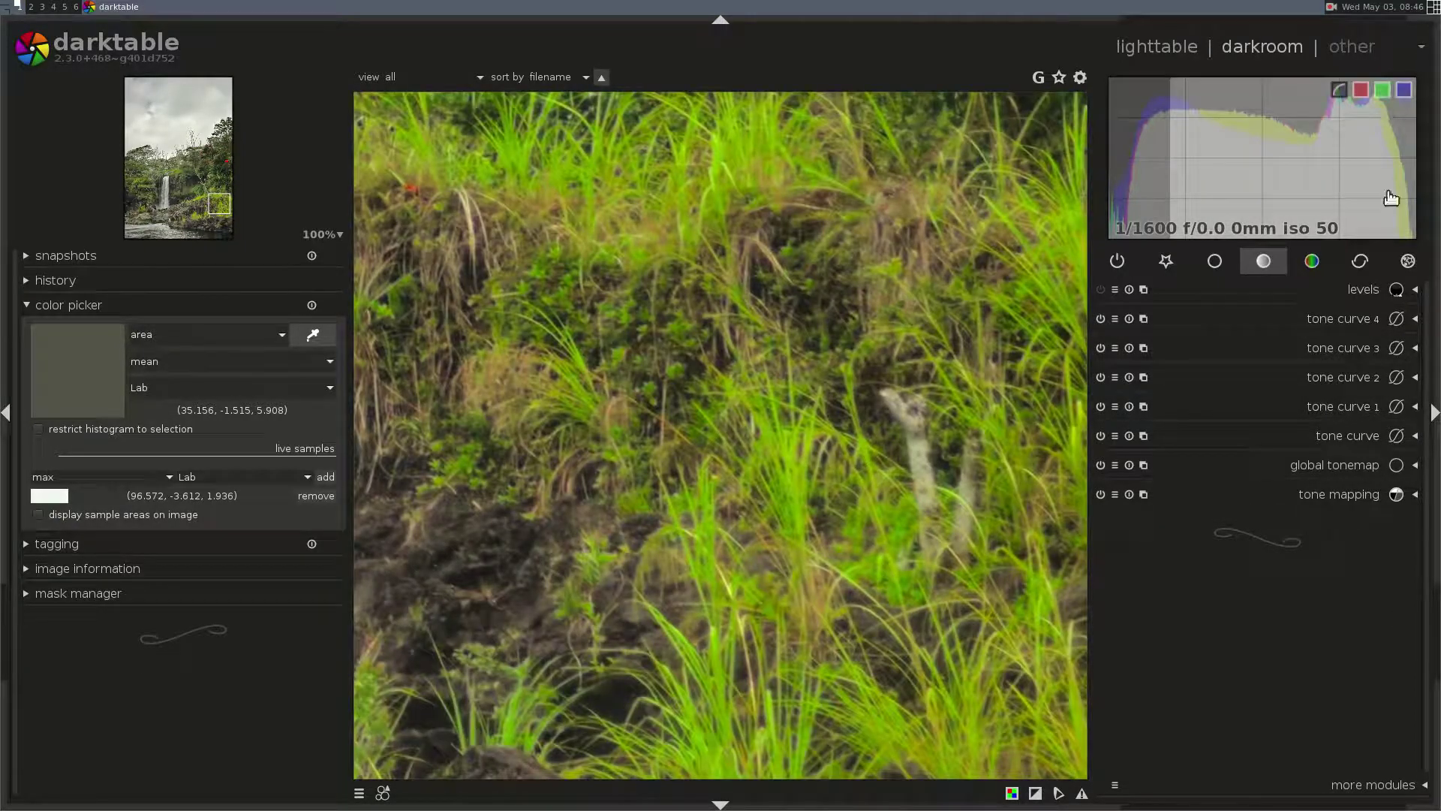
{"action": "left_click", "coordinate": [1360, 259]}
{"action": "left_click", "coordinate": [1353, 292]}
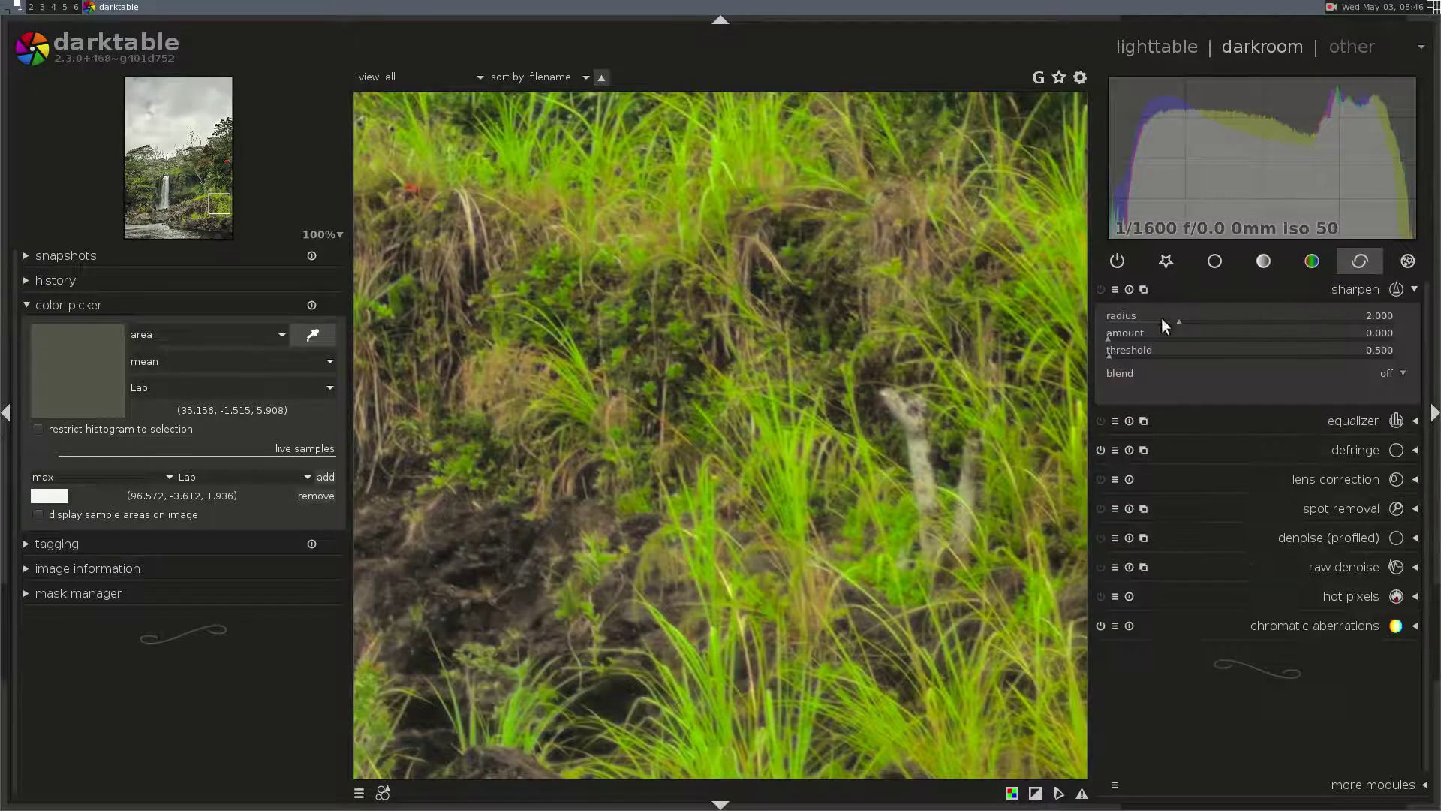
{"action": "left_click_drag", "start_coordinate": [1107, 335], "coordinate": [1147, 335]}
{"action": "mouse_move", "coordinate": [1150, 335]}
{"action": "left_mouse_down"}
{"action": "mouse_move", "coordinate": [1226, 324]}
{"action": "mouse_move", "coordinate": [1170, 322]}
{"action": "left_mouse_up"}
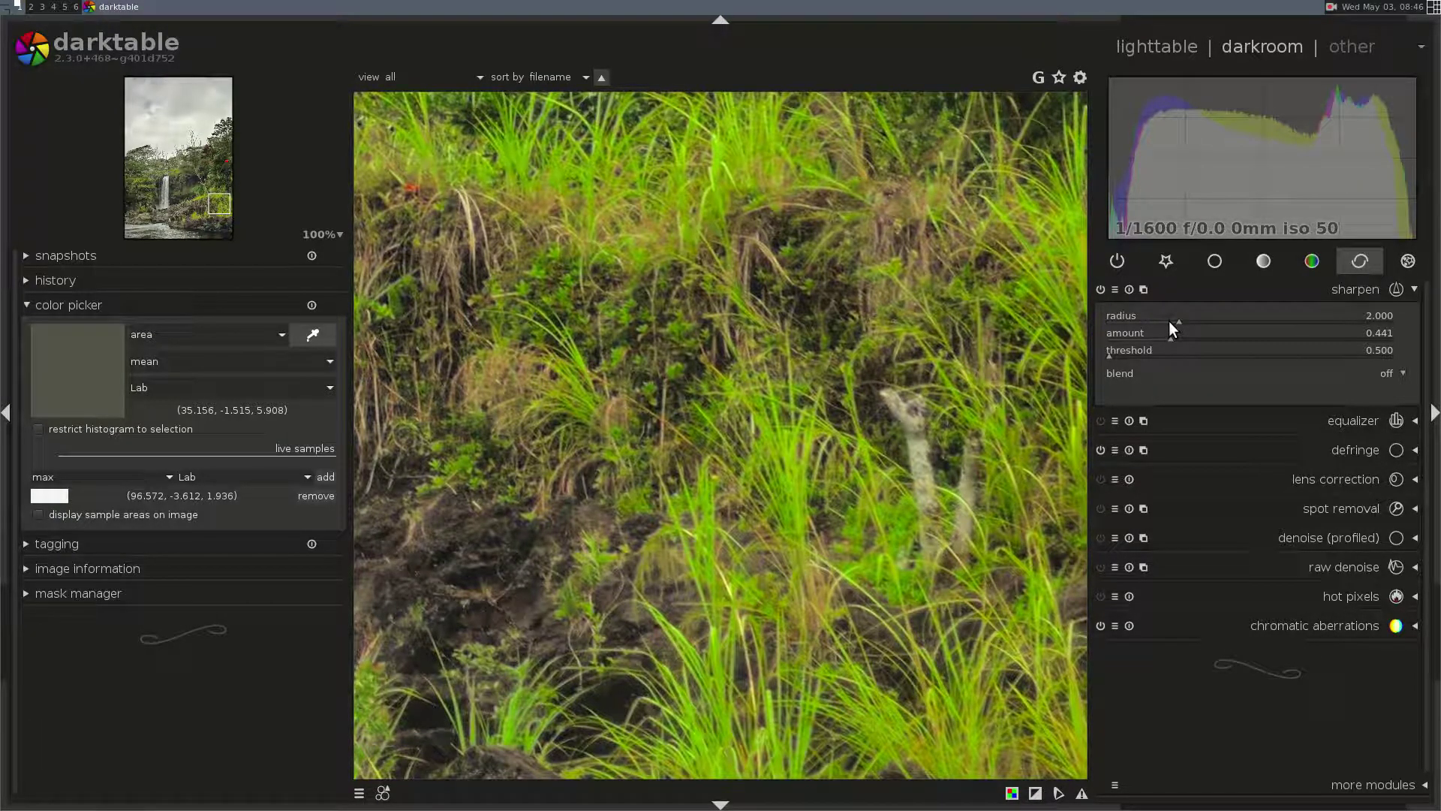
{"action": "left_click_drag", "start_coordinate": [1168, 321], "coordinate": [1157, 328]}
{"action": "left_click", "coordinate": [1275, 287]}
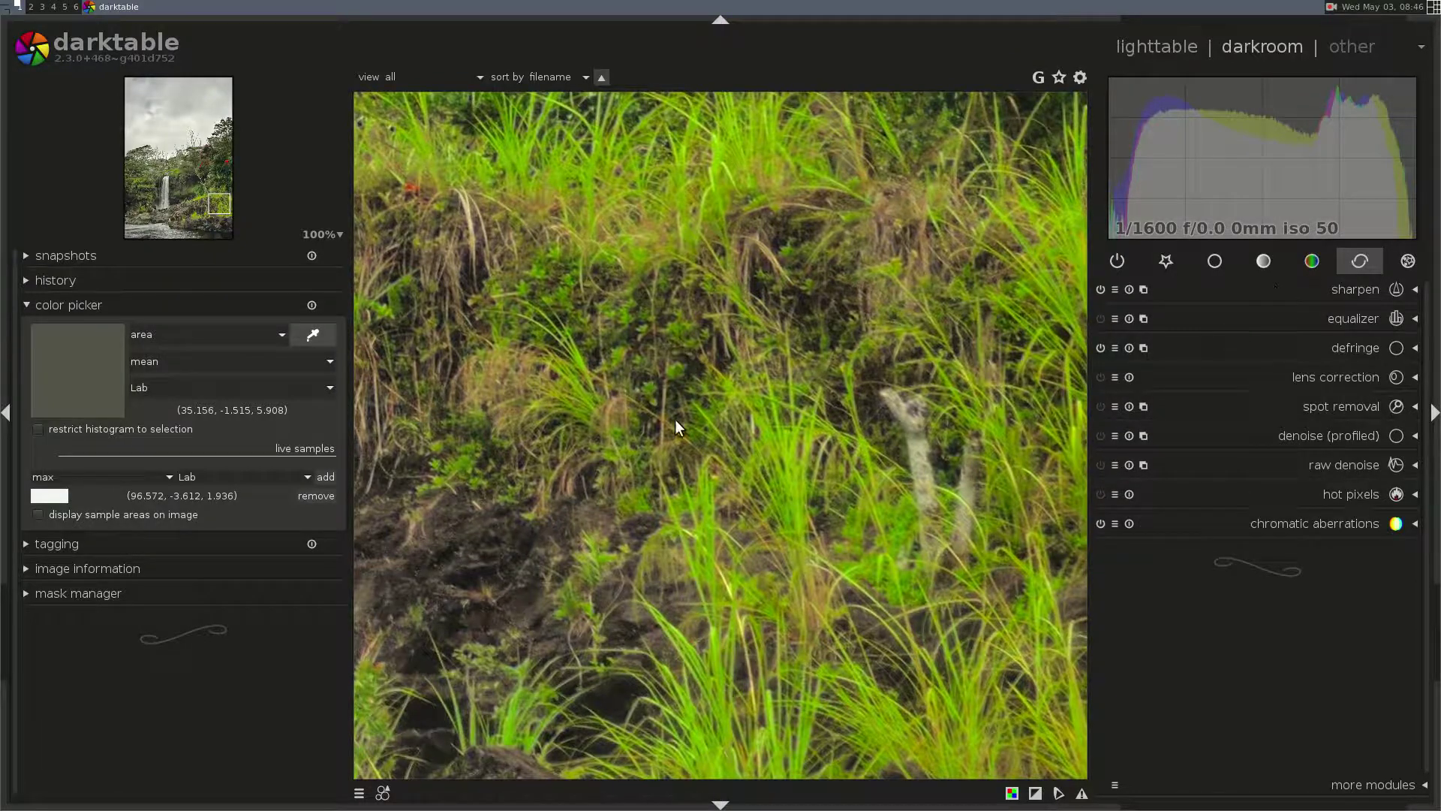
{"action": "scroll", "coordinate": [652, 437], "scroll_direction": "up", "scroll_amount": 1}
{"action": "middle_click", "coordinate": [650, 435]}
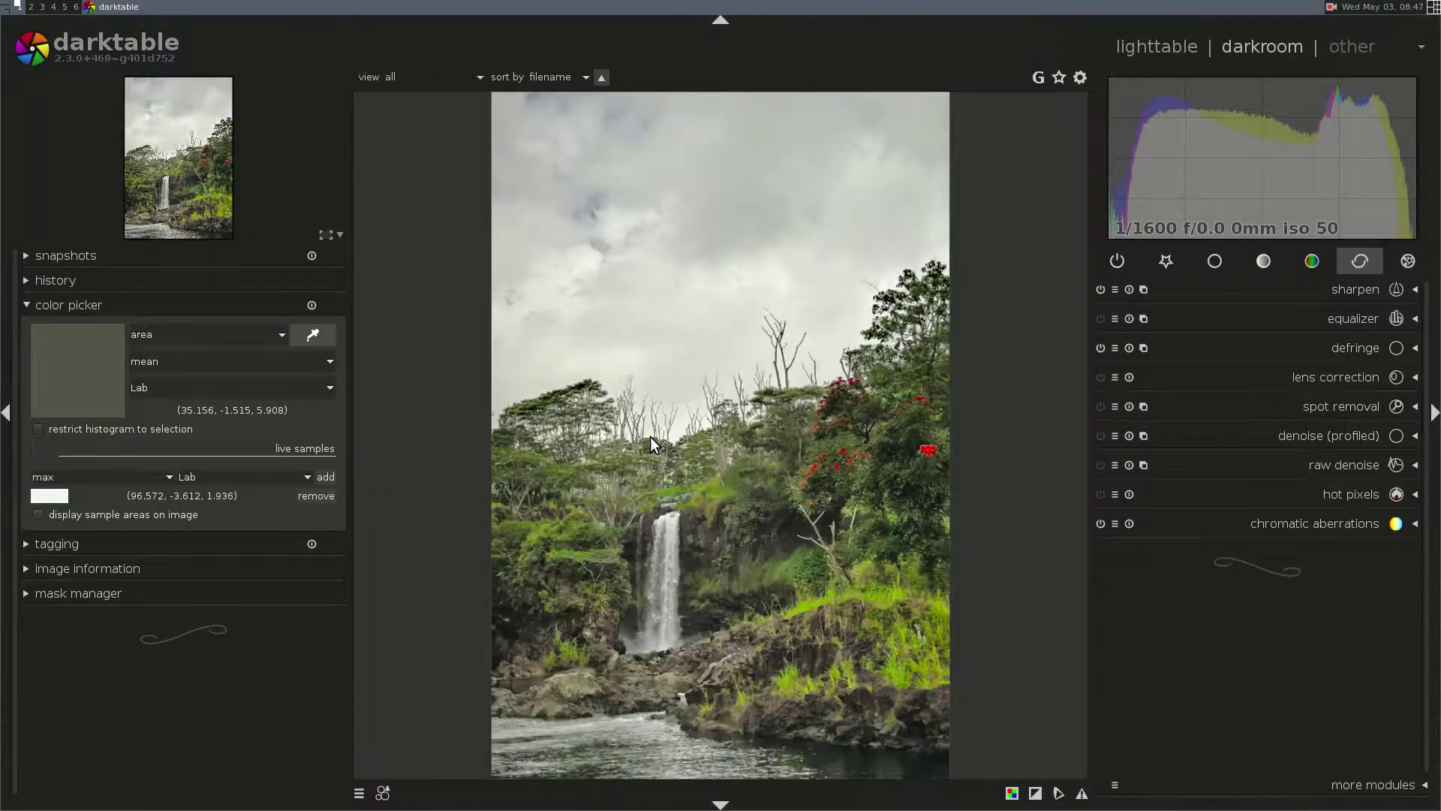
- Return to the lighttable and open the TIFF version of the waterfall photo in the darkroom
{"action": "mouse_move", "coordinate": [1255, 119]}
{"action": "left_click", "coordinate": [1133, 51]}
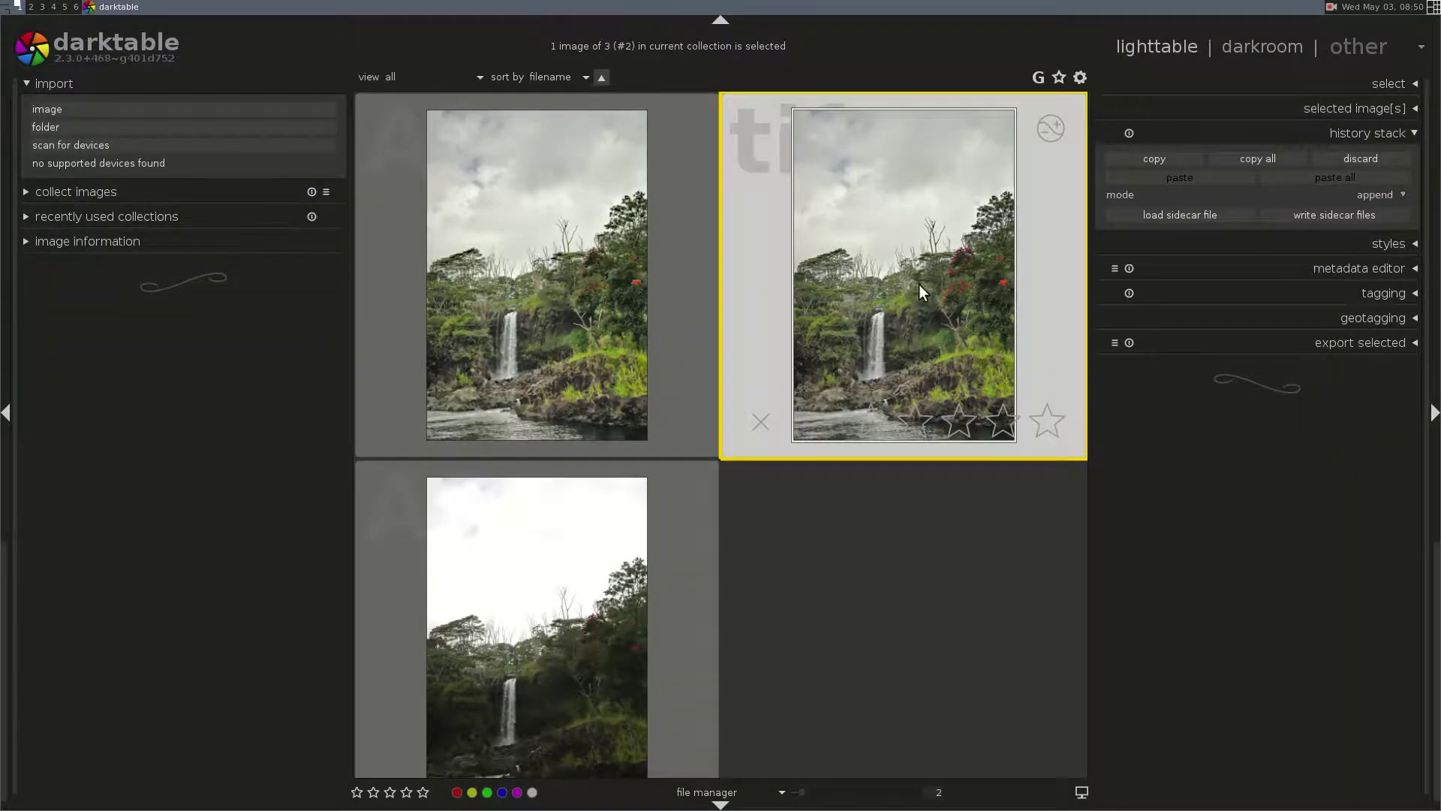
{"action": "double_click", "coordinate": [917, 282]}
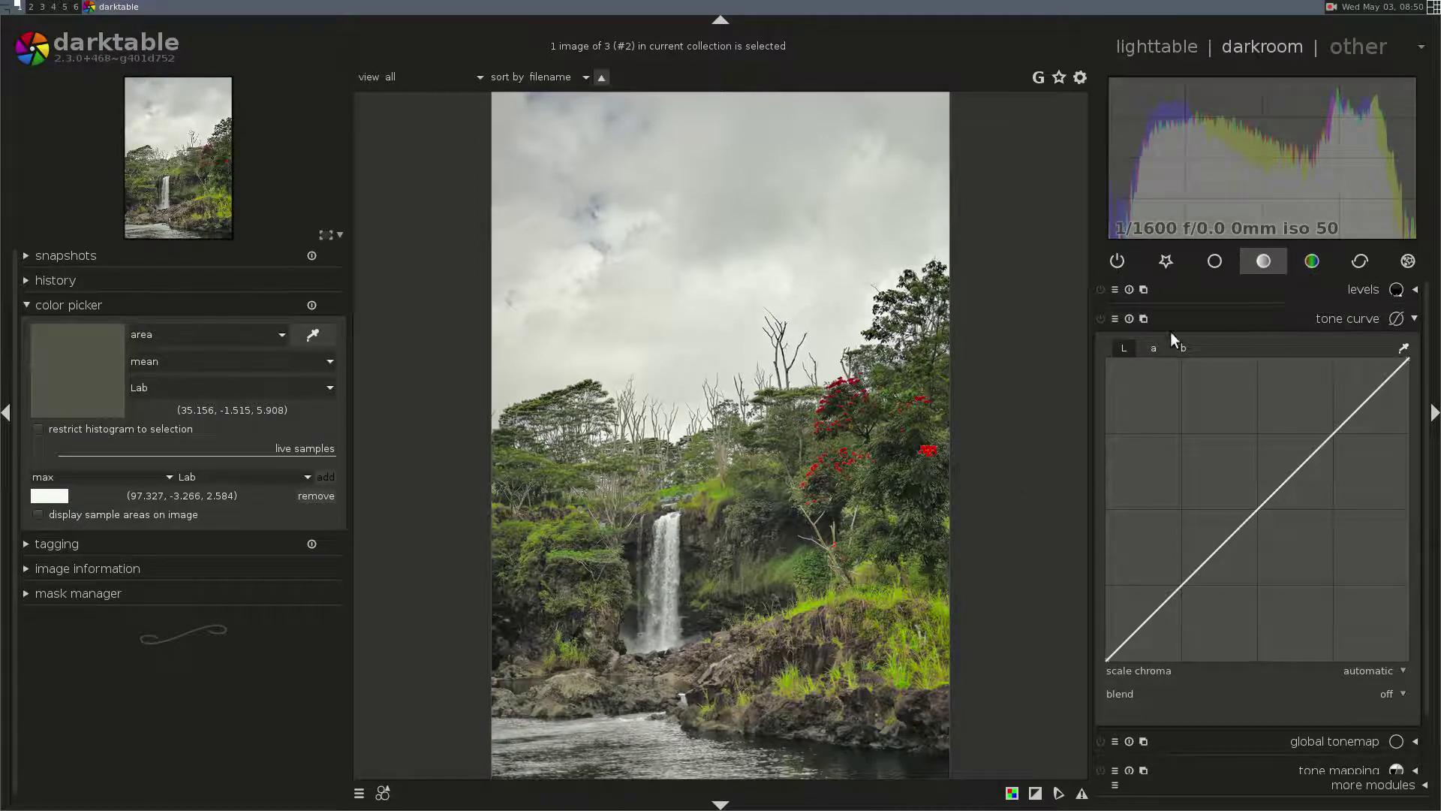
- Blend the tone curve through a drawn mask and place an ellipse at the waterfall's base, stretched vertically to cover the whole fall
{"action": "left_click", "coordinate": [1389, 692]}
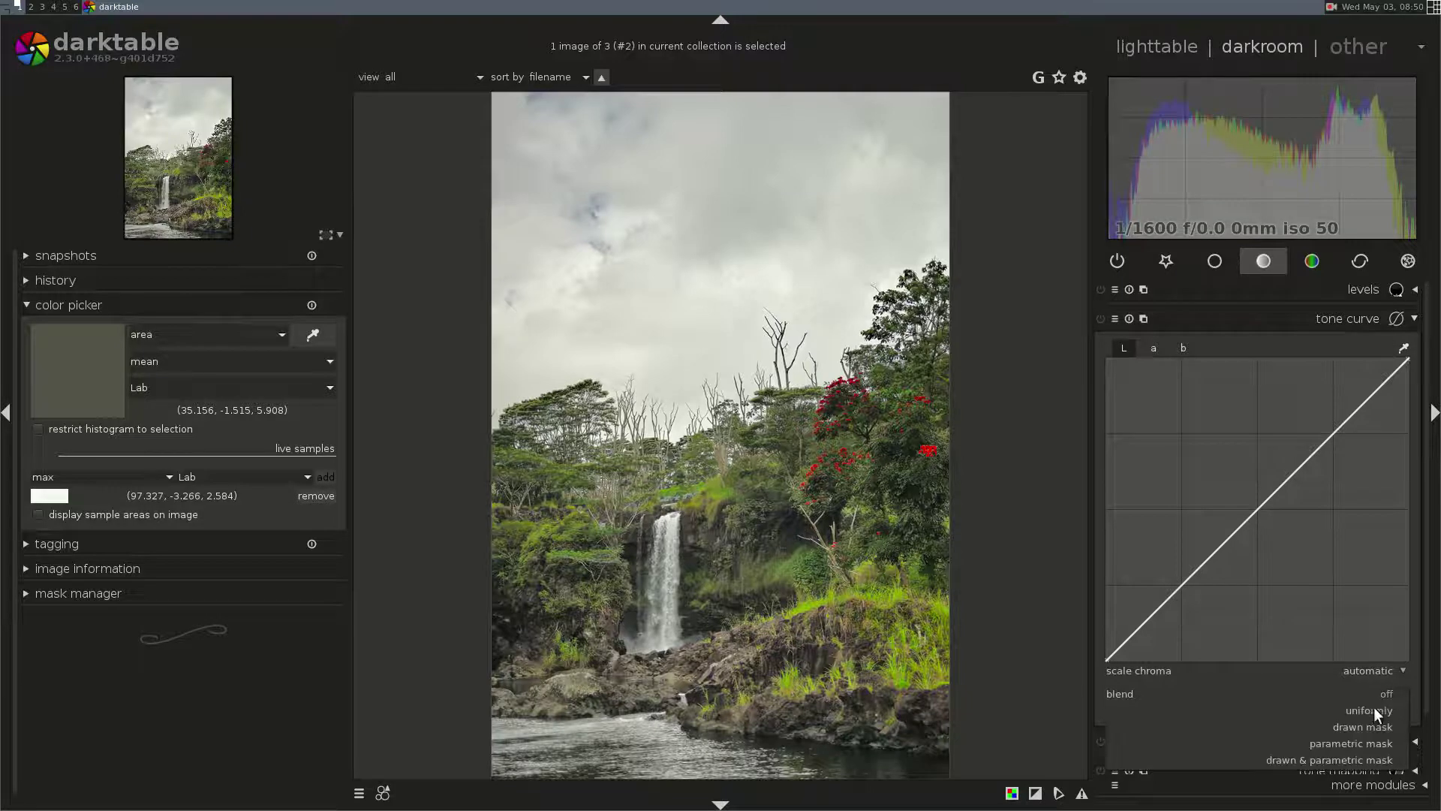
{"action": "left_click", "coordinate": [1373, 724]}
{"action": "left_click", "coordinate": [1351, 770]}
{"action": "left_click", "coordinate": [658, 628]}
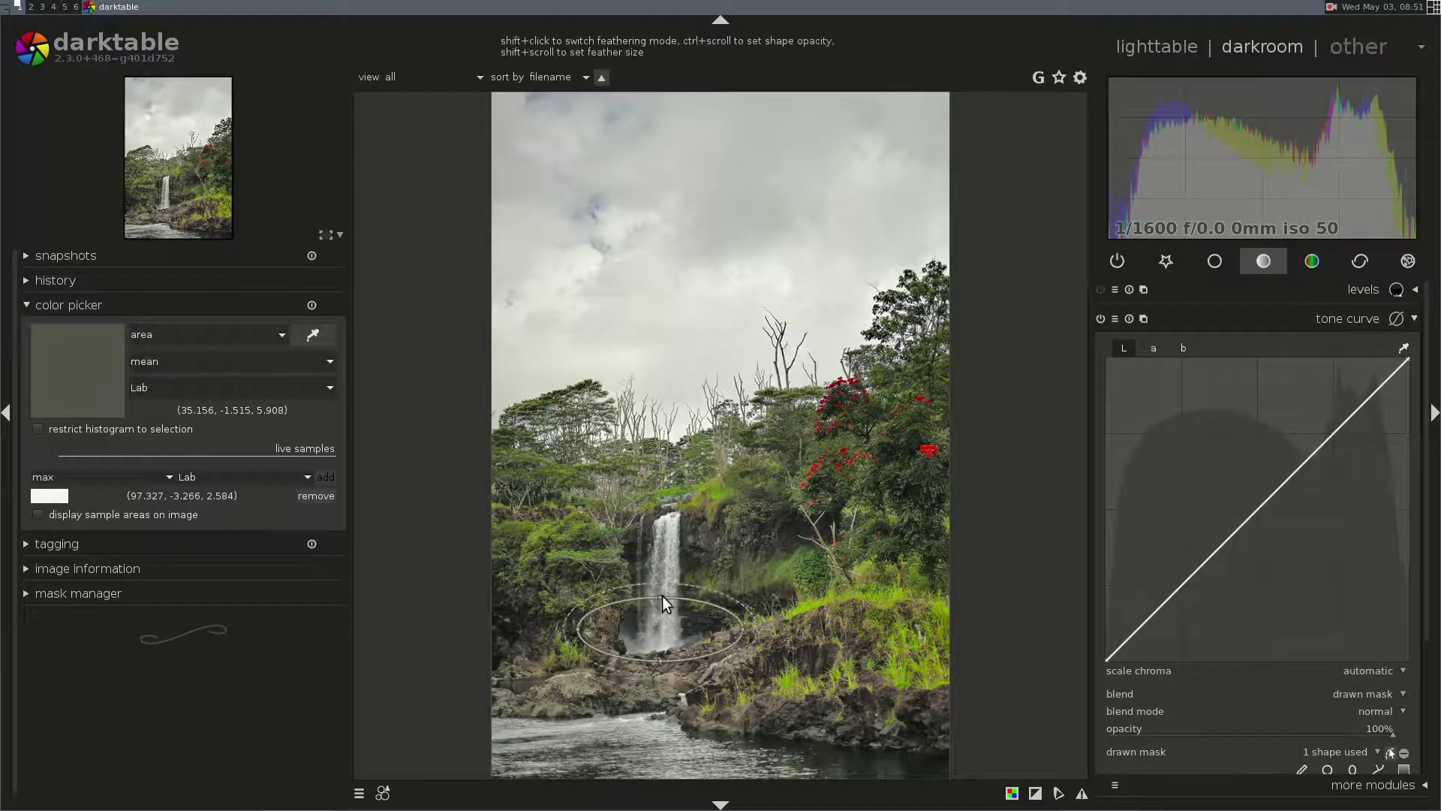
{"action": "left_click_drag", "start_coordinate": [662, 596], "coordinate": [680, 494]}
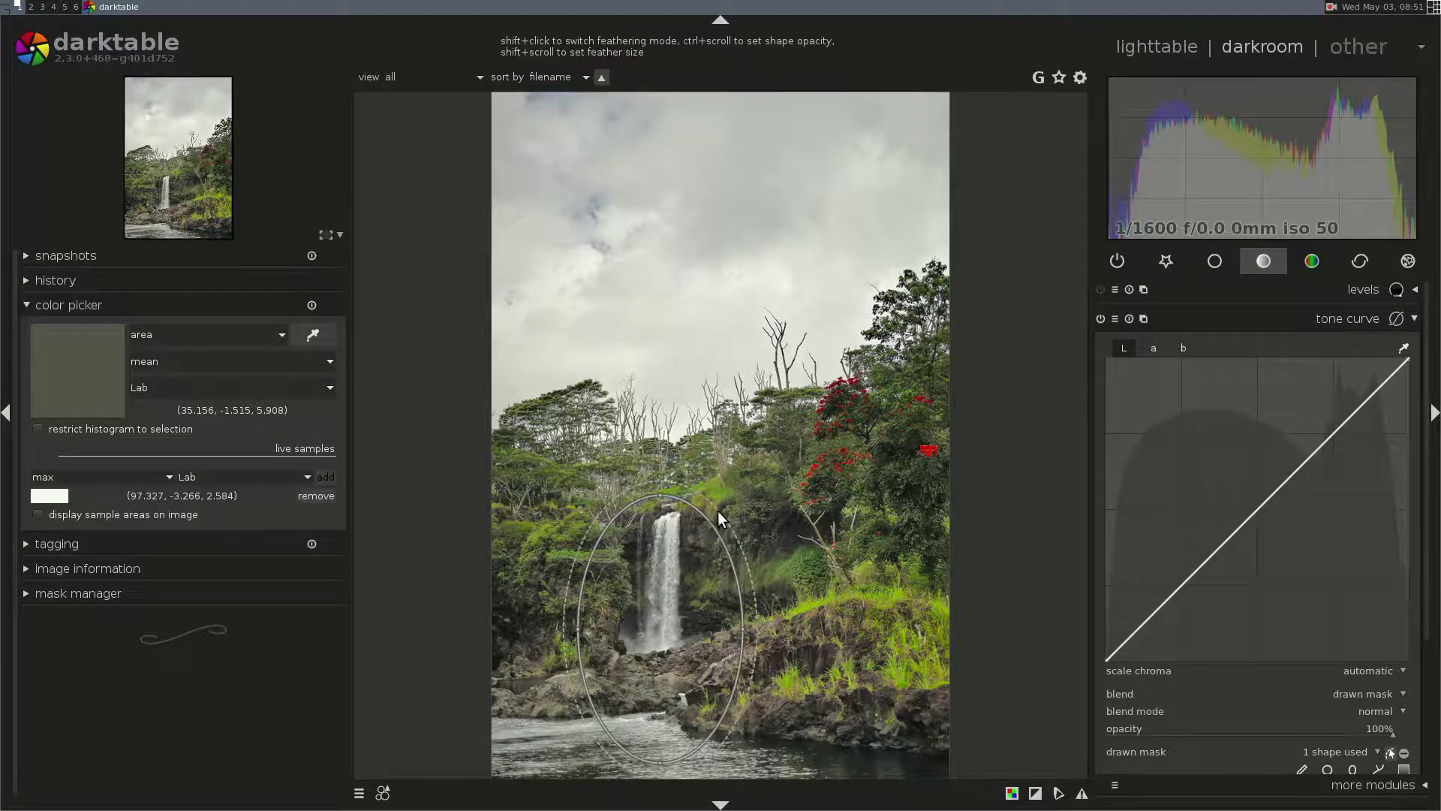
- Widen the ellipse mask's feather and shrink the shape to fit more closely around the waterfall
{"action": "scroll", "coordinate": [710, 515], "scroll_direction": "up", "scroll_amount": 4, "text": "shift"}
{"action": "scroll", "coordinate": [710, 515], "scroll_direction": "up", "scroll_amount": 3, "text": "shift"}
{"action": "scroll", "coordinate": [673, 659], "scroll_direction": "down", "scroll_amount": 5}
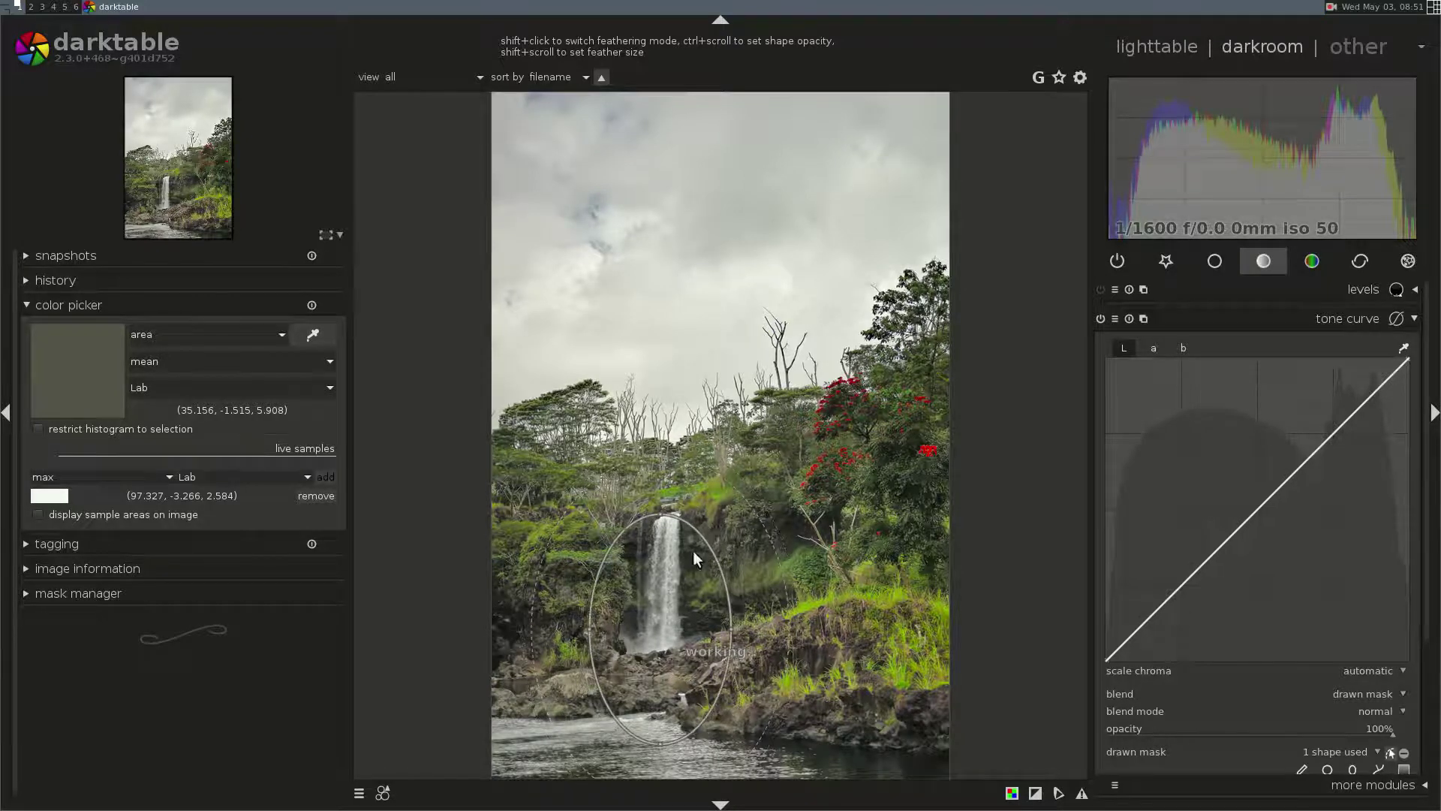
{"action": "scroll", "coordinate": [704, 511], "scroll_direction": "up", "scroll_amount": 3, "text": "shift"}
{"action": "scroll", "coordinate": [647, 650], "scroll_direction": "down", "scroll_amount": 2}
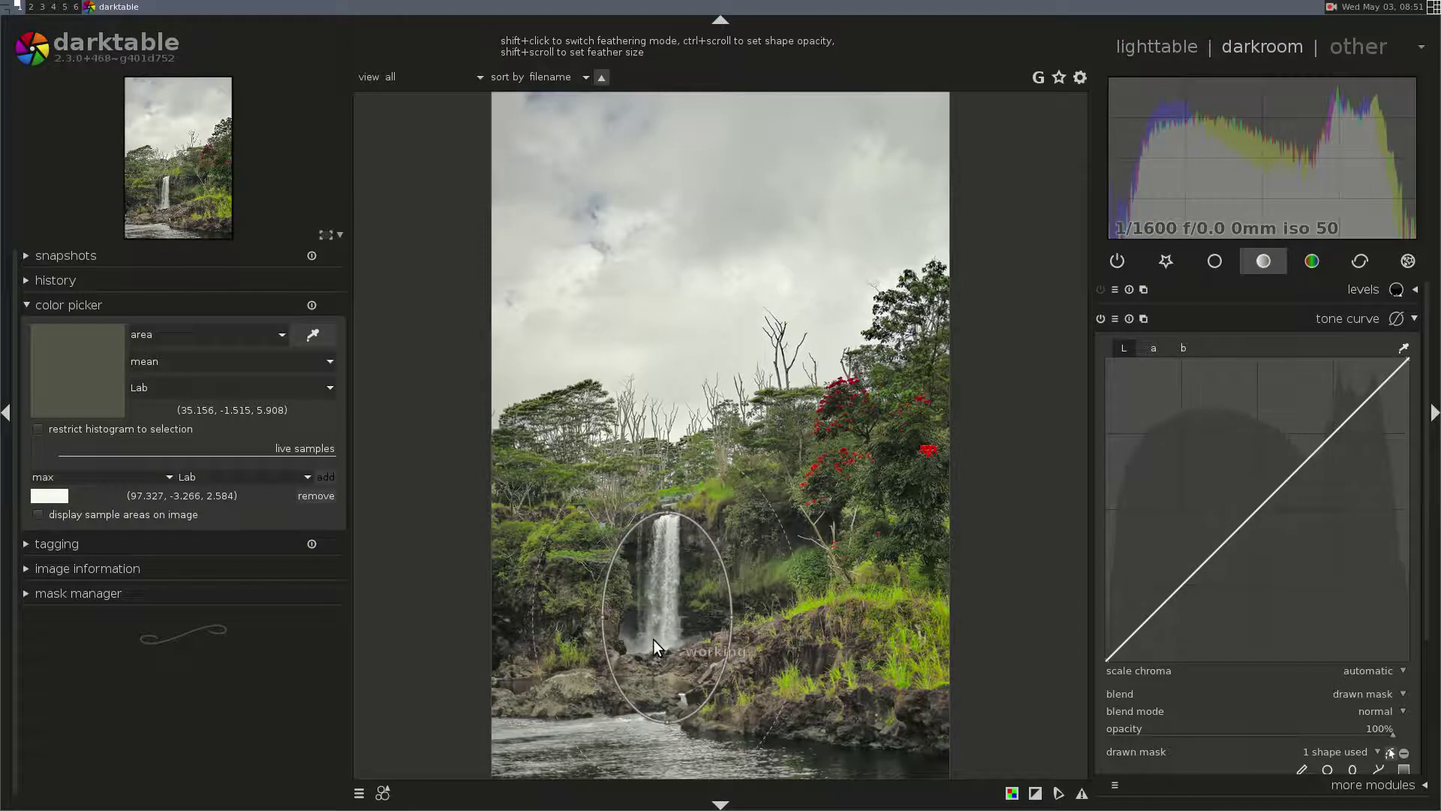
- Widen the ellipse mask's feather further and switch the tone curve's blending to drawn & parametric mask, displaying the mask overlay
{"action": "scroll", "coordinate": [720, 514], "scroll_direction": "up", "scroll_amount": 4, "text": "shift"}
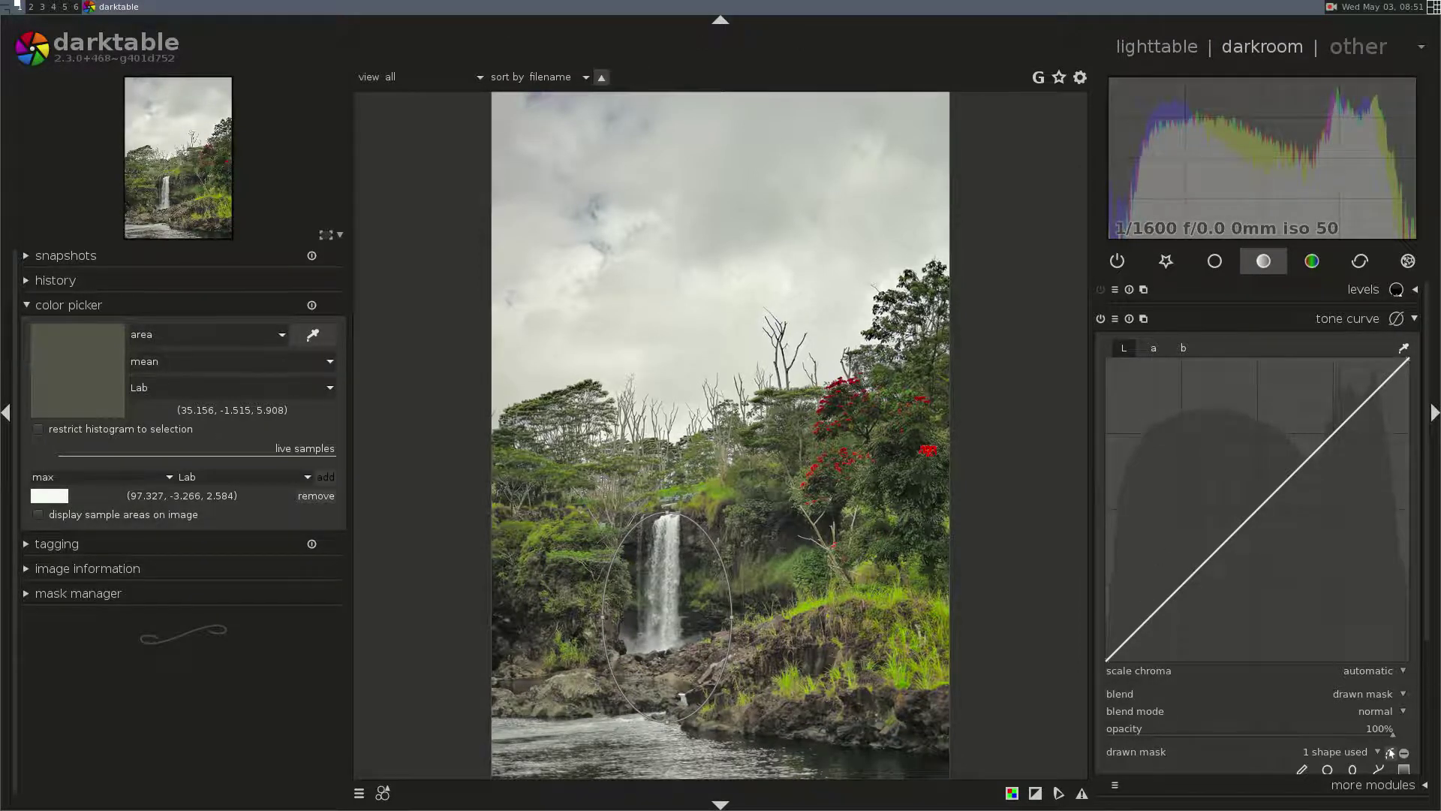
{"action": "scroll", "coordinate": [693, 491], "scroll_direction": "up", "scroll_amount": 3, "text": "shift"}
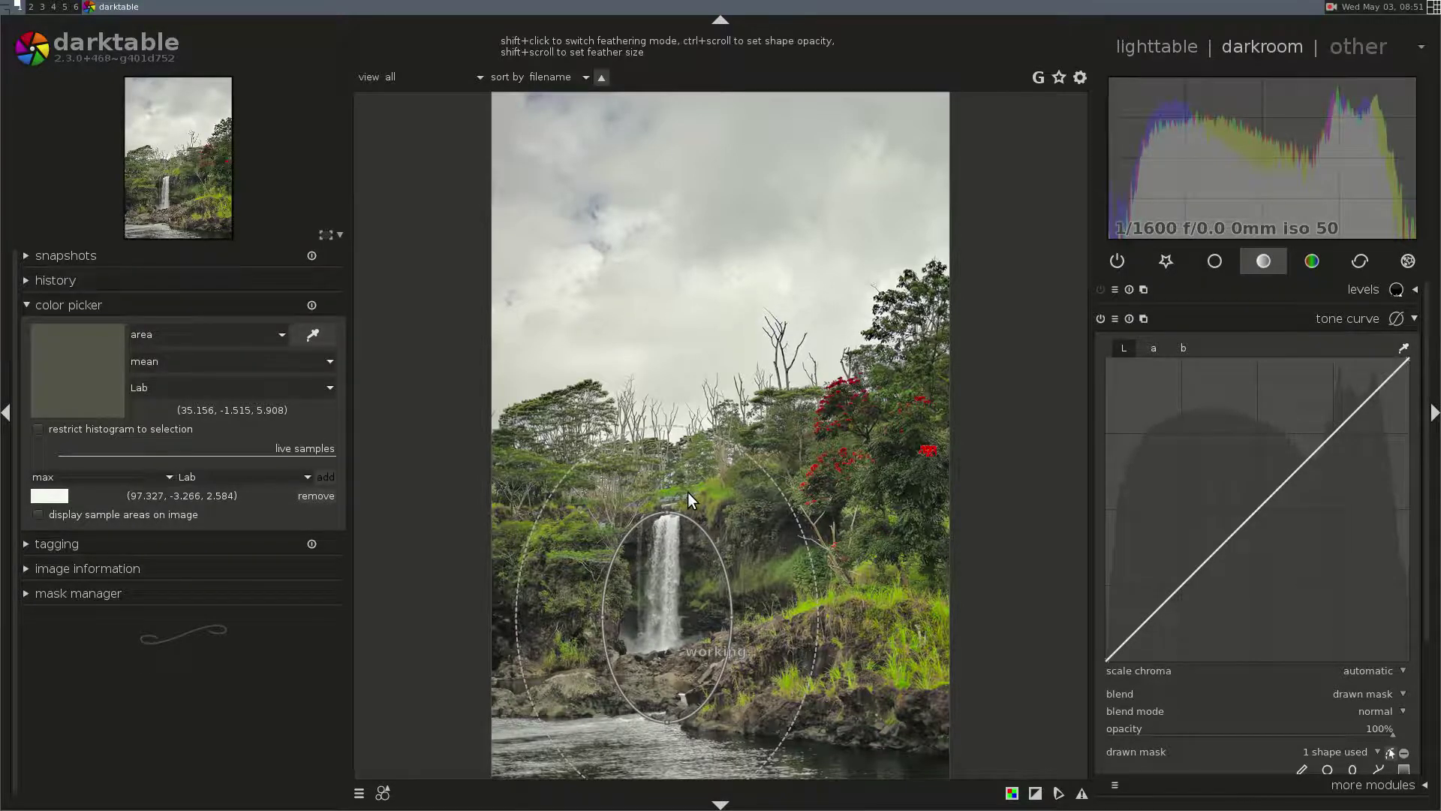
{"action": "left_click", "coordinate": [1367, 692]}
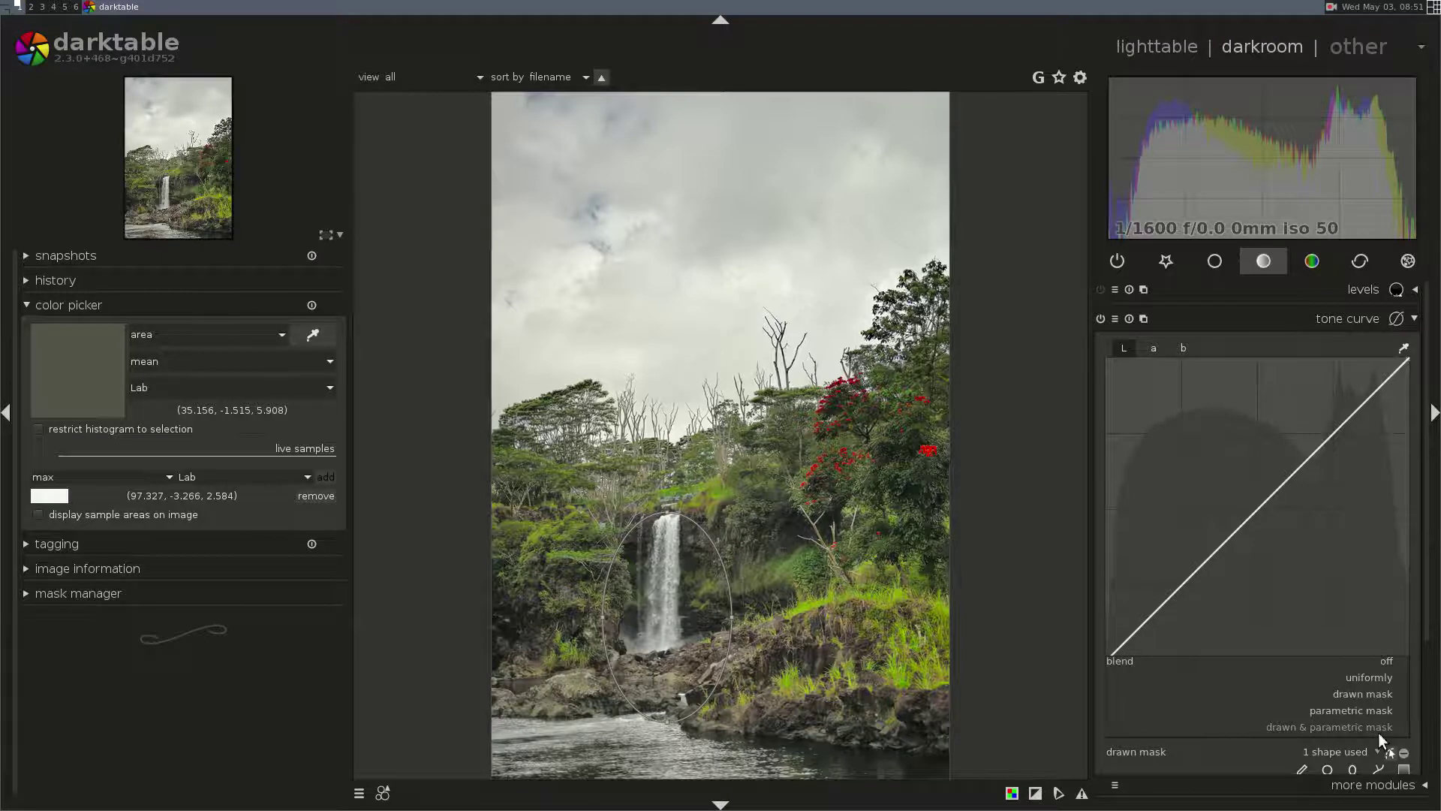
{"action": "left_click", "coordinate": [1378, 731]}
{"action": "scroll", "coordinate": [1428, 570], "scroll_direction": "down", "scroll_amount": 5}
{"action": "left_click", "coordinate": [1403, 697]}
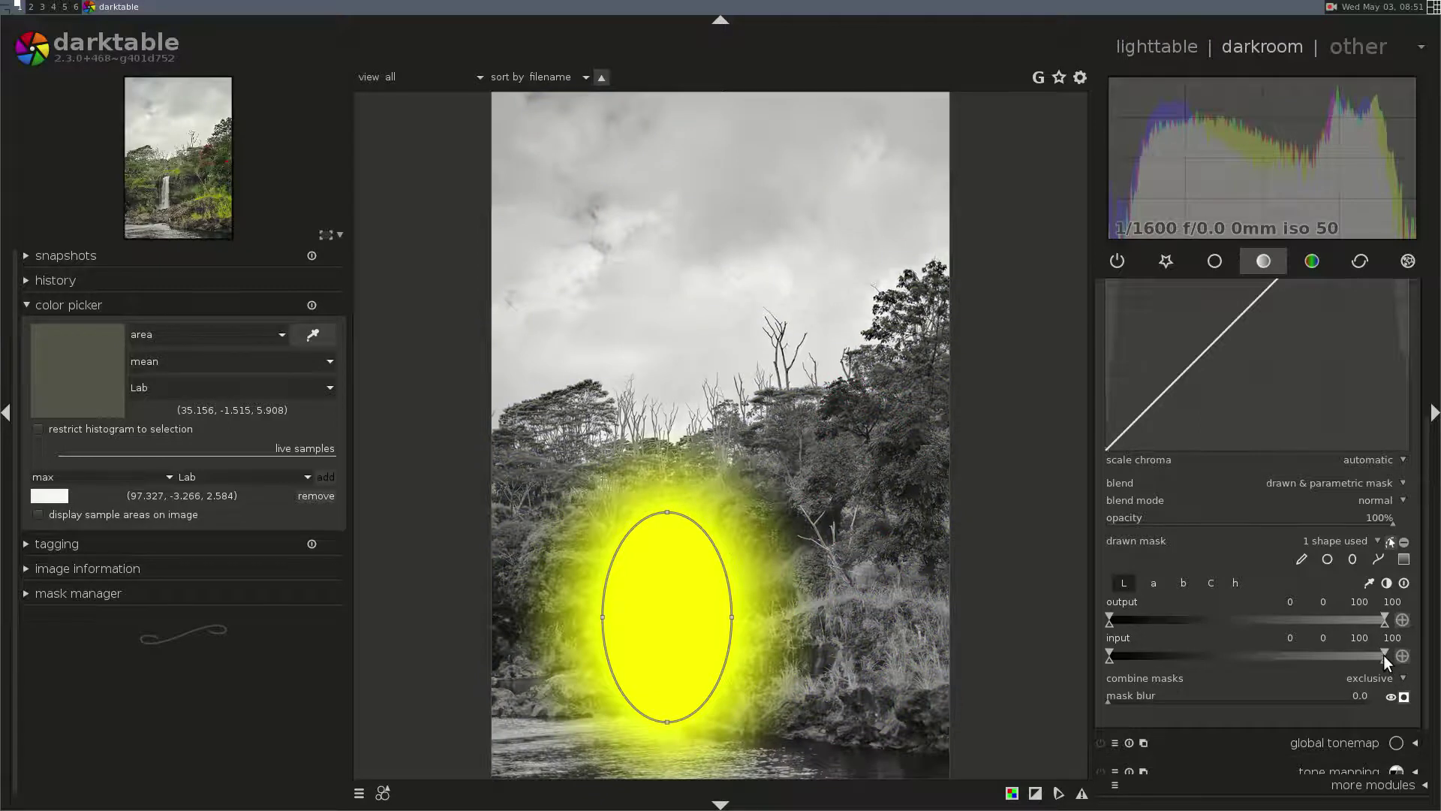
- Limit the mask's L input to darker tones with upper limits 51 and 56, blur the mask by 5.1, and hide the overlay and shape
{"action": "left_click_drag", "start_coordinate": [1385, 662], "coordinate": [1252, 650]}
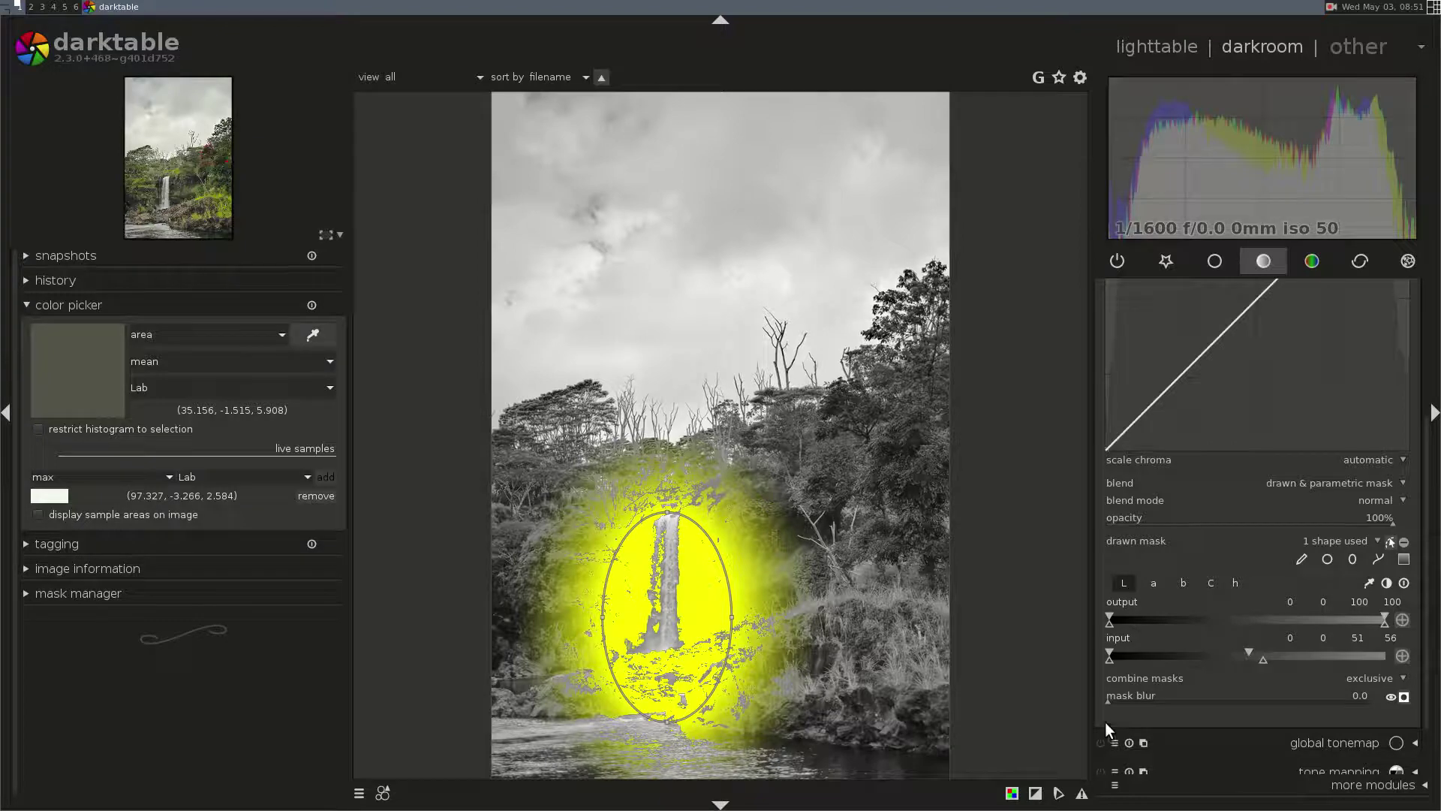
{"action": "left_click_drag", "start_coordinate": [1111, 700], "coordinate": [1123, 700]}
{"action": "left_click", "coordinate": [1404, 696]}
{"action": "left_click", "coordinate": [1387, 542]}
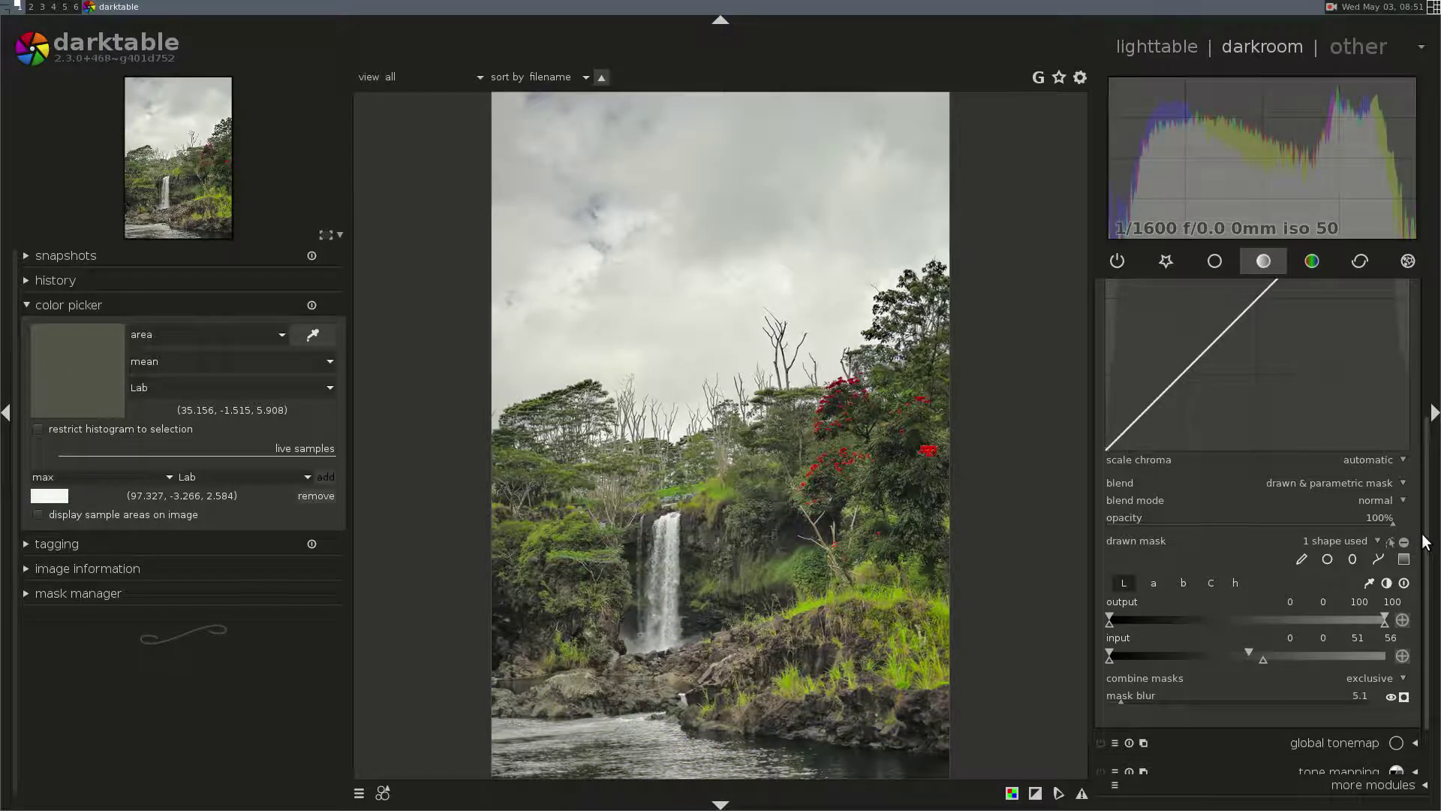
- Set the tone curve's scale chroma to manual and raise the b curve's low endpoint by about 15.17
{"action": "left_click_drag", "start_coordinate": [1427, 546], "coordinate": [1424, 402]}
{"action": "left_click", "coordinate": [1181, 346]}
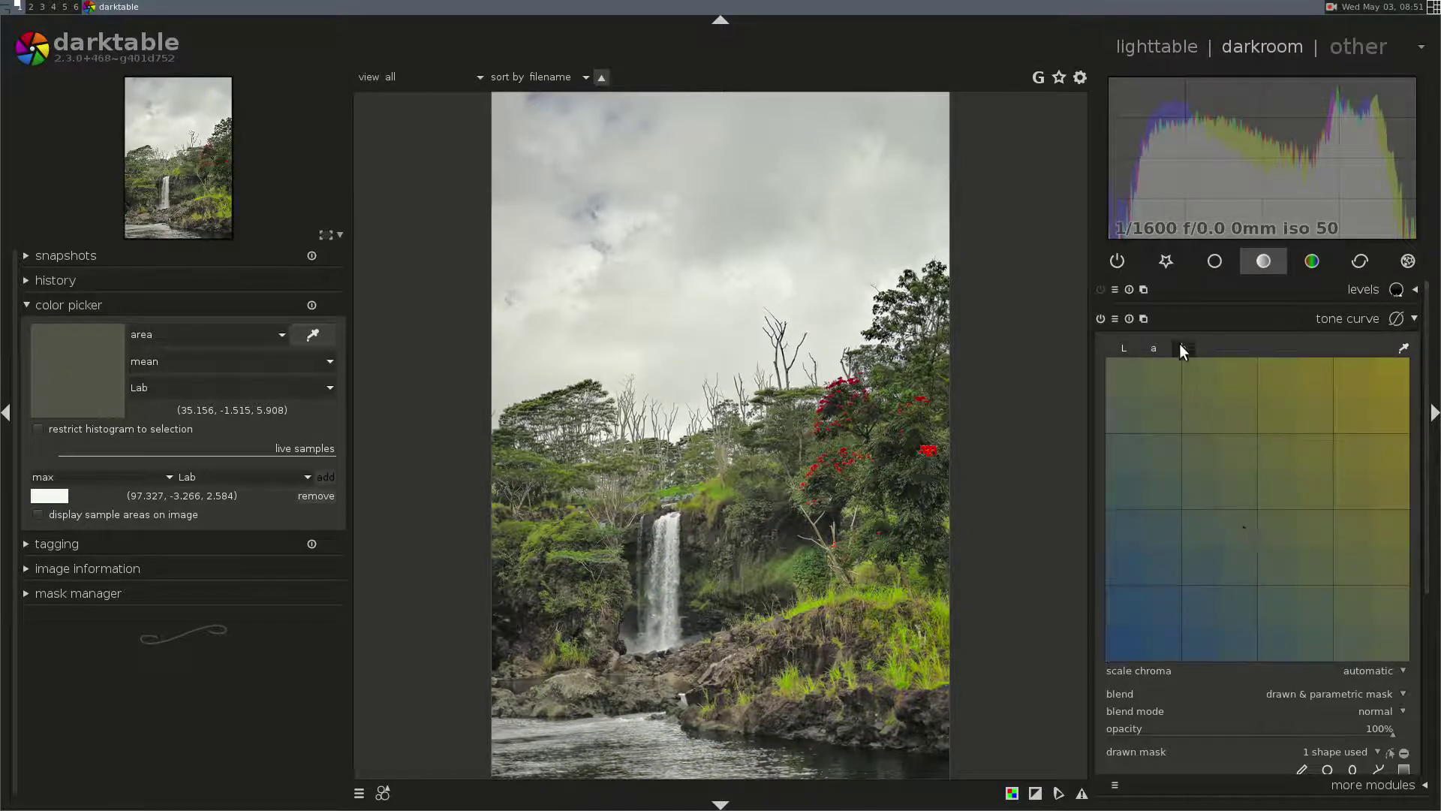
{"action": "left_click", "coordinate": [1272, 524]}
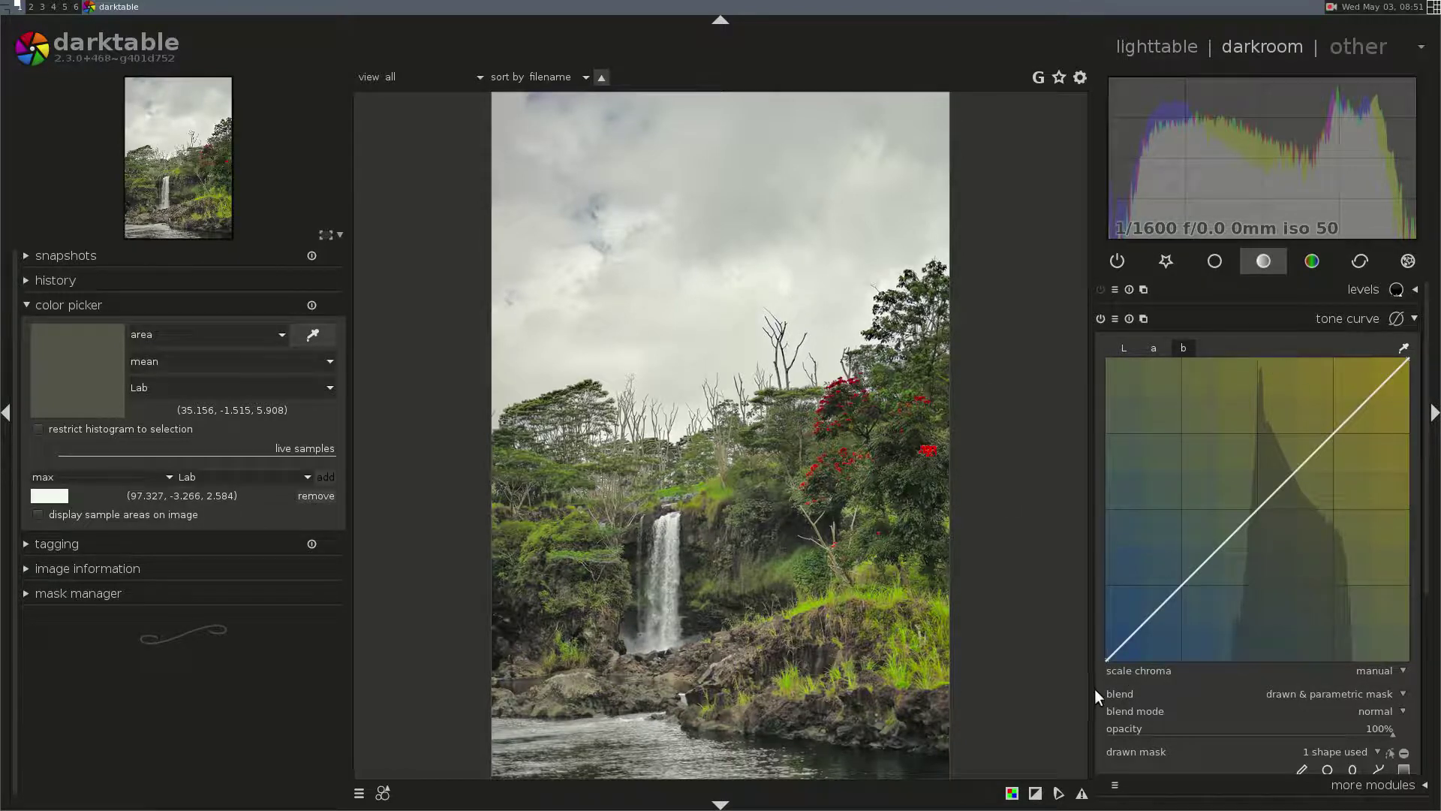
{"action": "left_click_drag", "start_coordinate": [1104, 657], "coordinate": [1096, 646]}
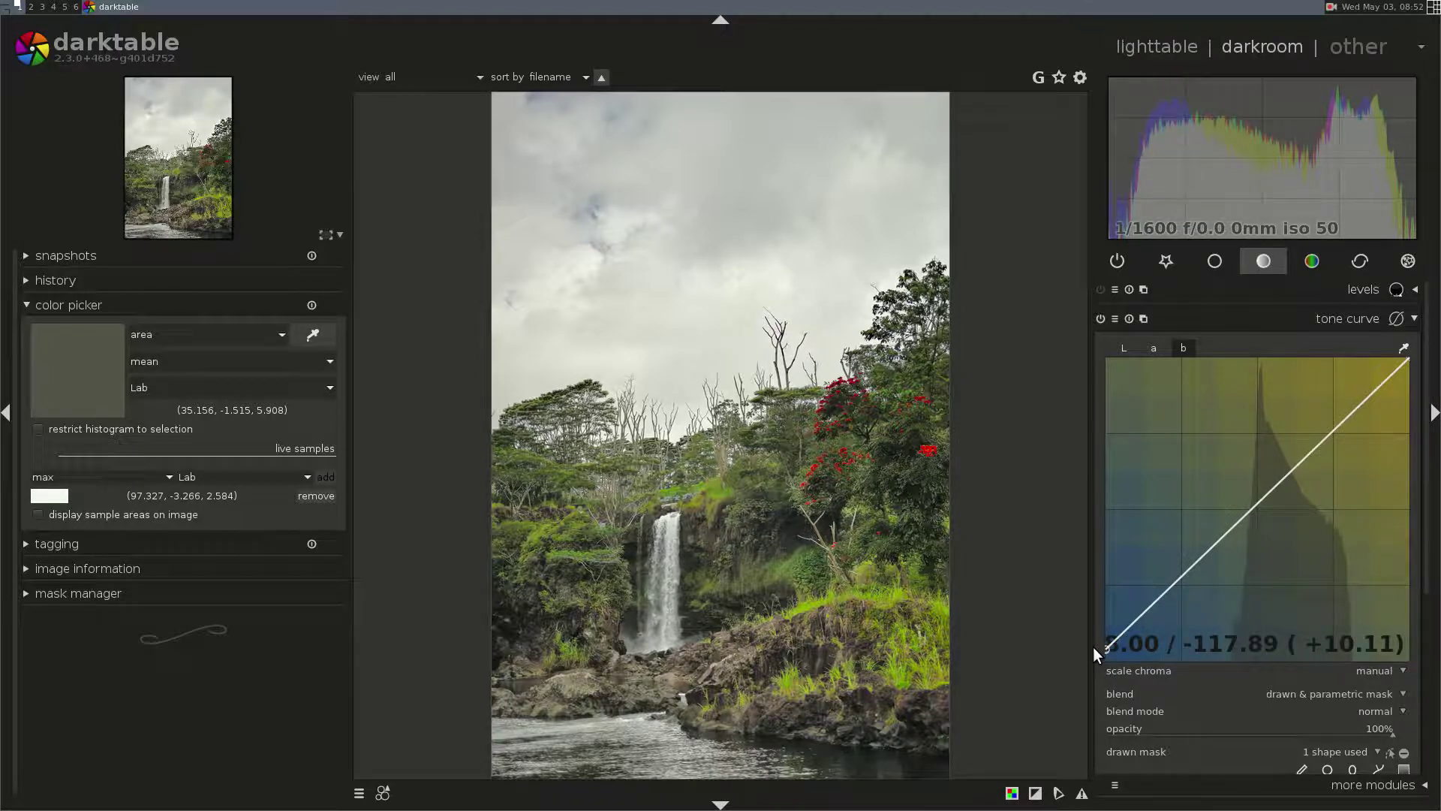
{"action": "left_click", "coordinate": [1098, 319]}
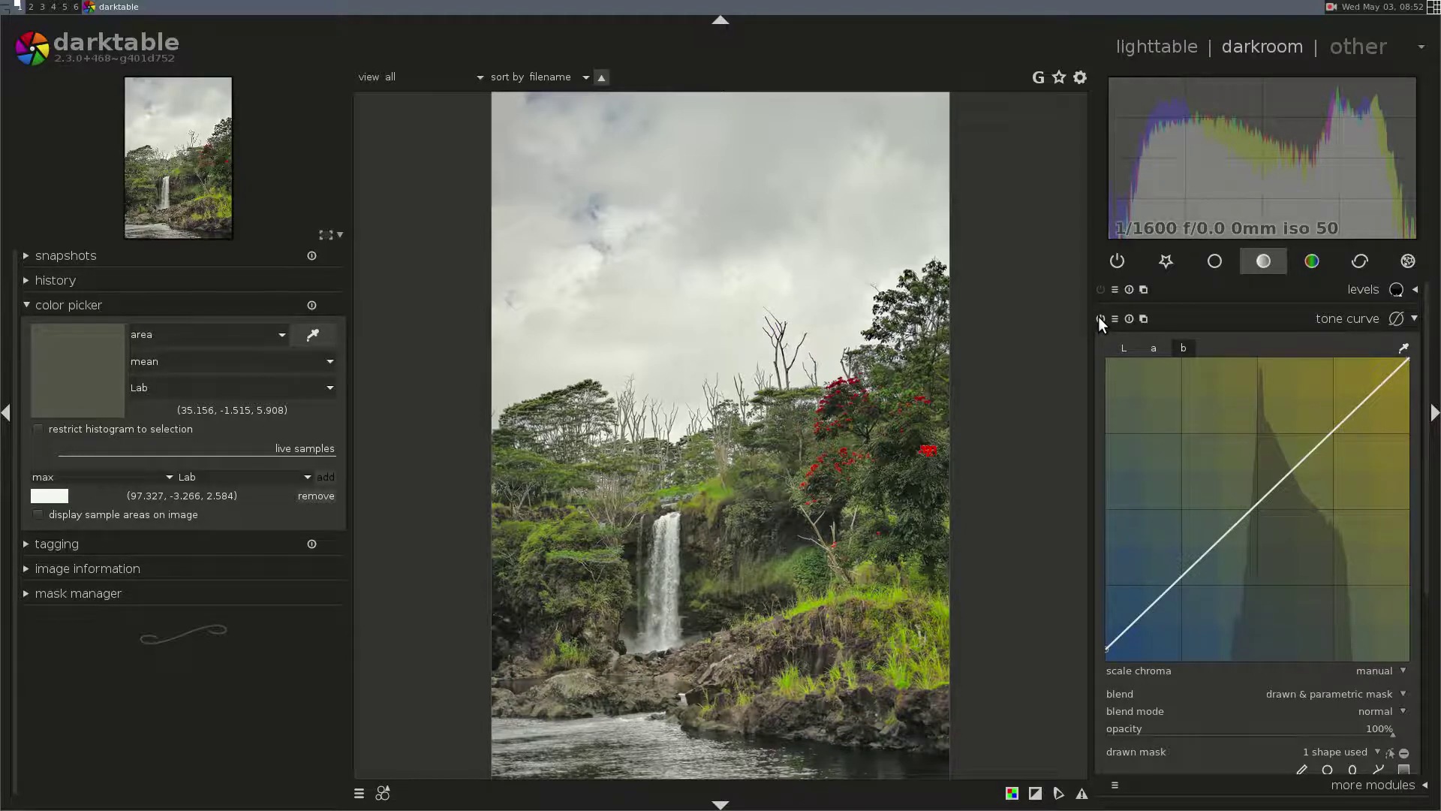
{"action": "left_click_drag", "start_coordinate": [1106, 650], "coordinate": [1099, 643]}
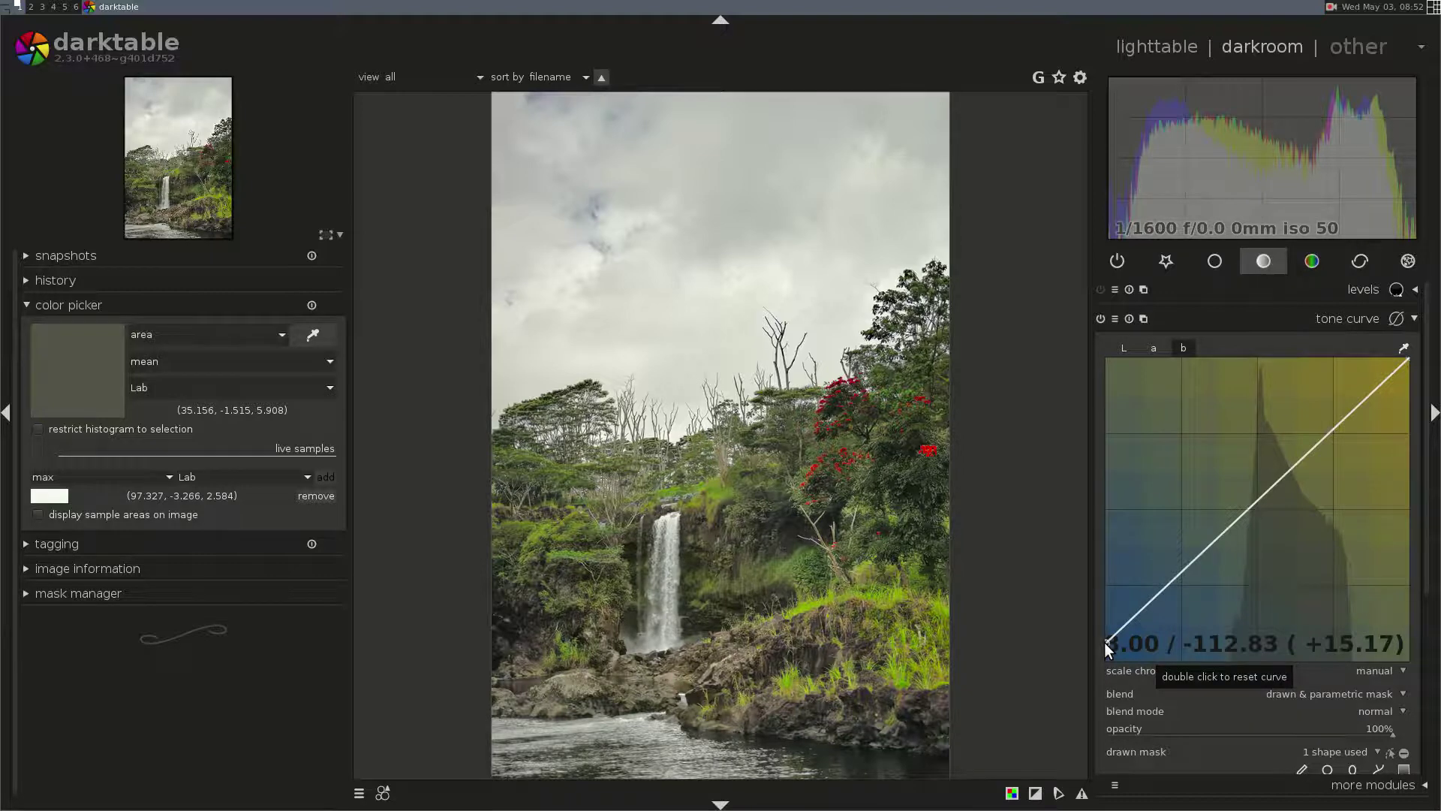
{"action": "left_click", "coordinate": [1224, 318]}
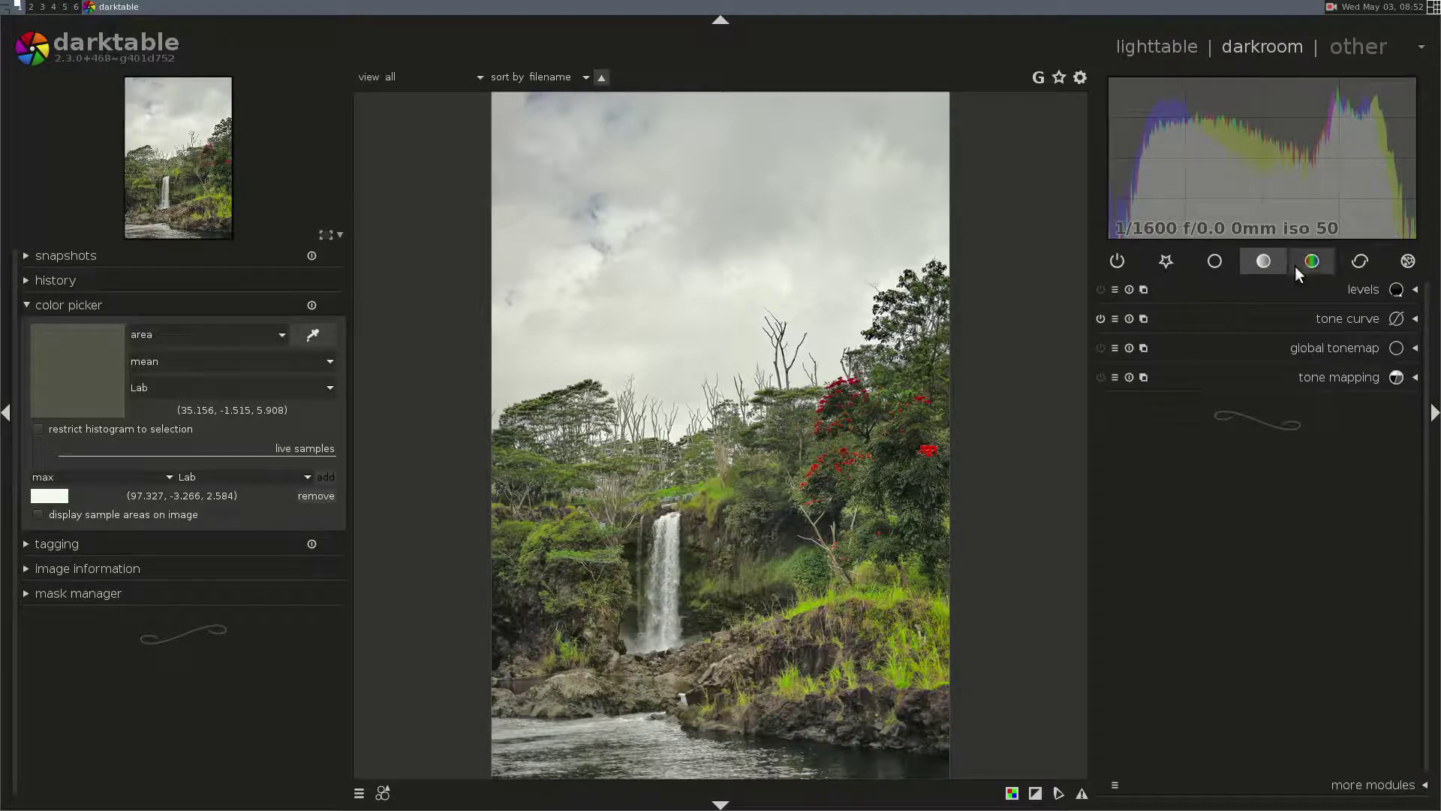
- In levels, move the black point slightly inward and fine-tune the gray point to brighten the midtones a little
{"action": "left_click", "coordinate": [1302, 289]}
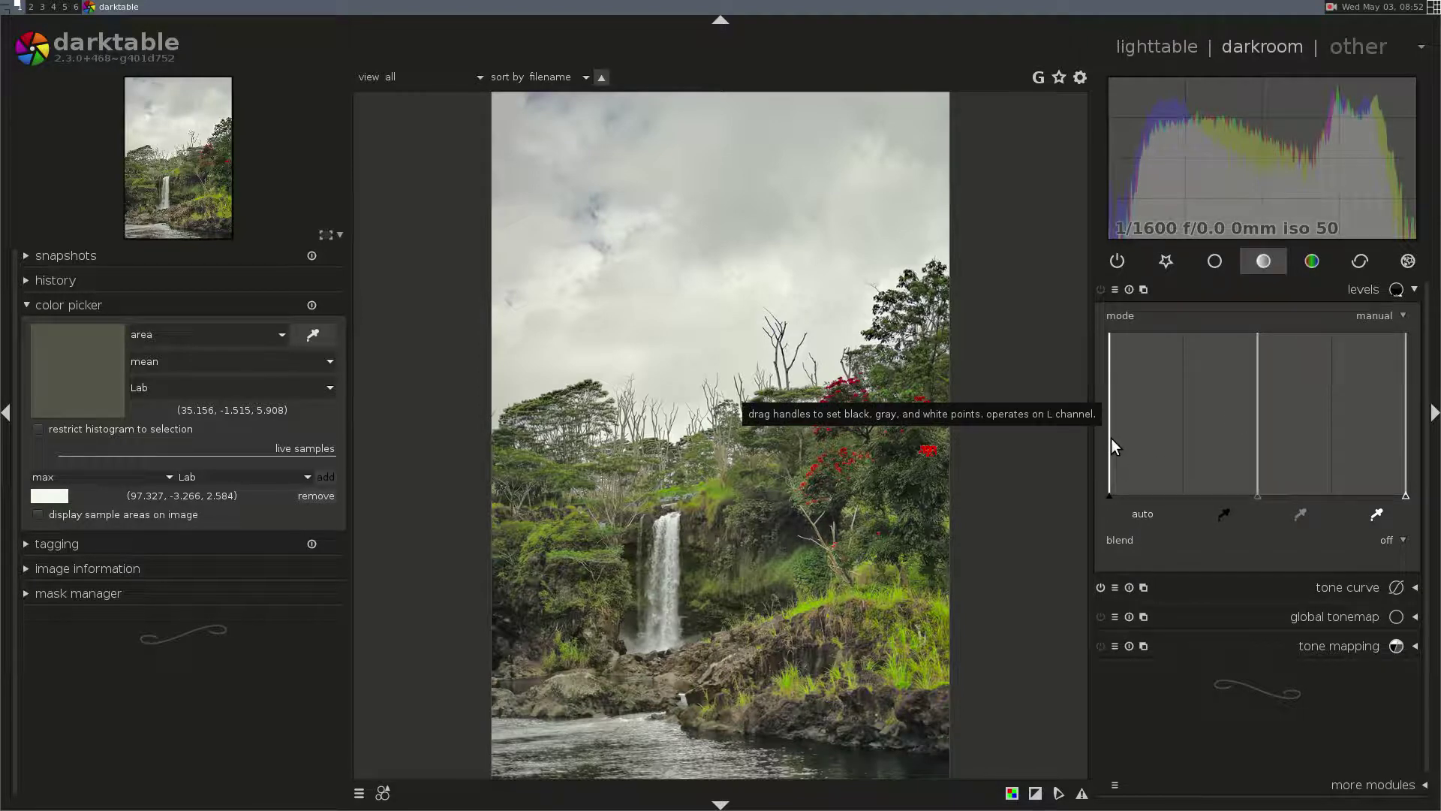
{"action": "scroll", "coordinate": [1110, 438], "scroll_direction": "up", "scroll_amount": 2}
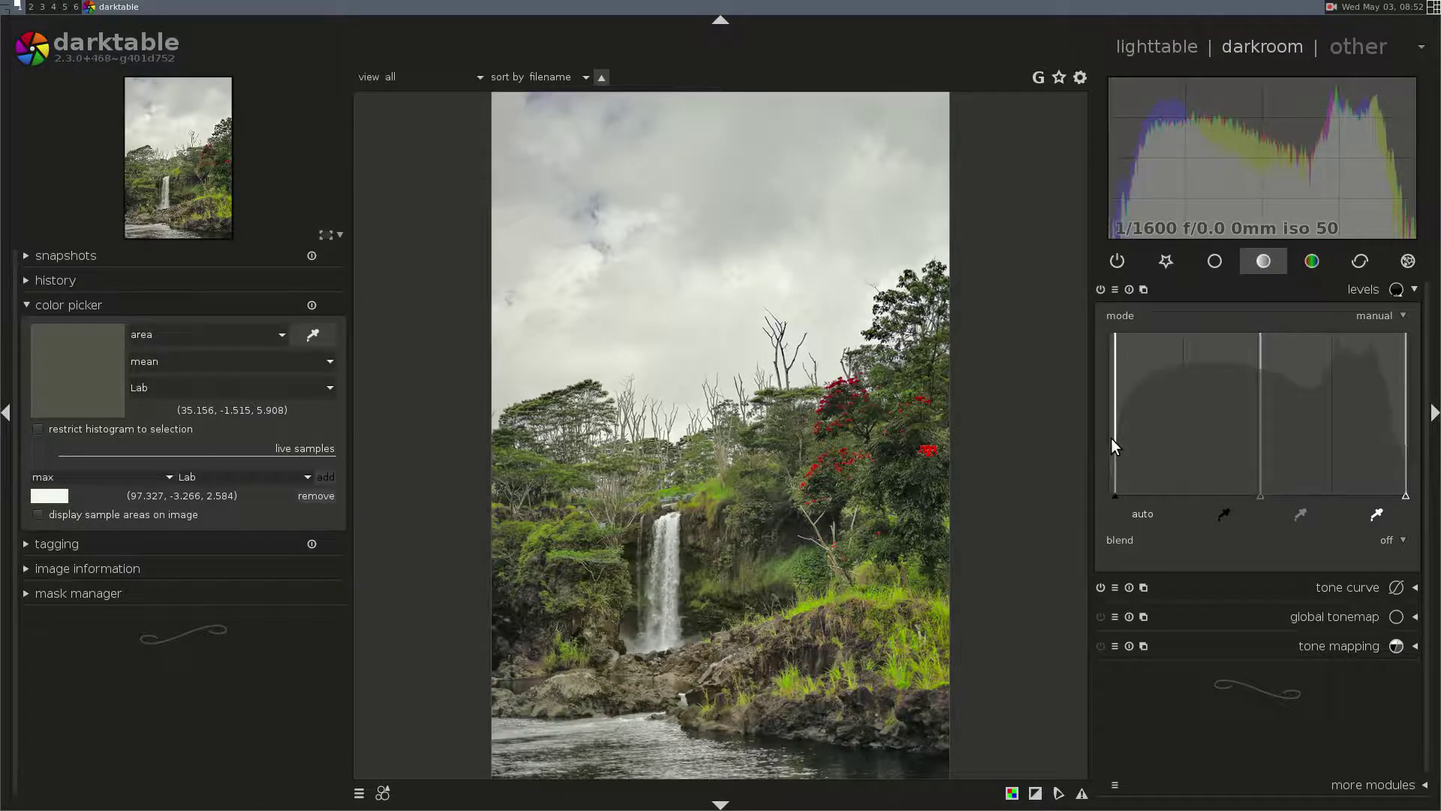
{"action": "scroll", "coordinate": [1110, 438], "scroll_direction": "up", "scroll_amount": 1}
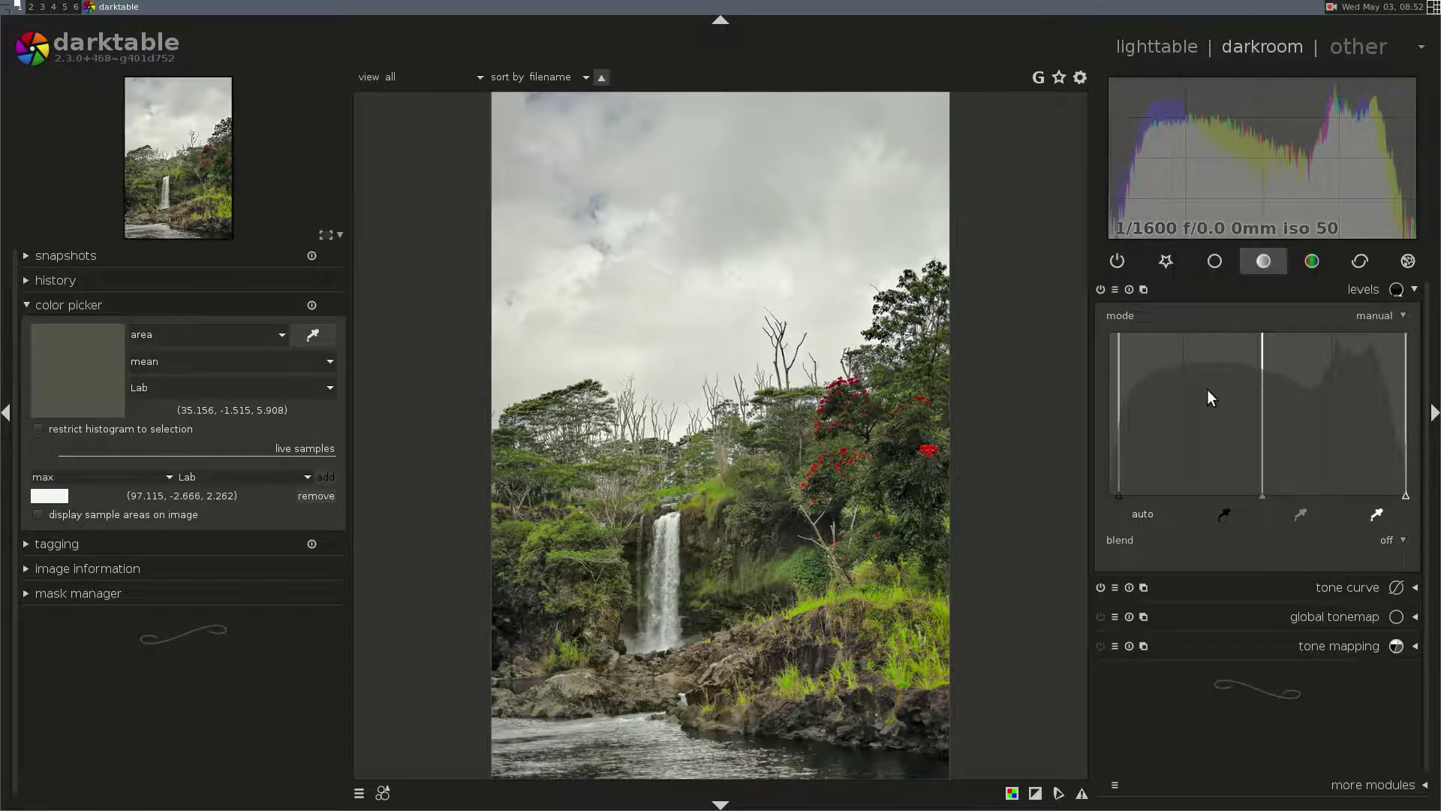
{"action": "scroll", "coordinate": [1245, 410], "scroll_direction": "down", "scroll_amount": 1}
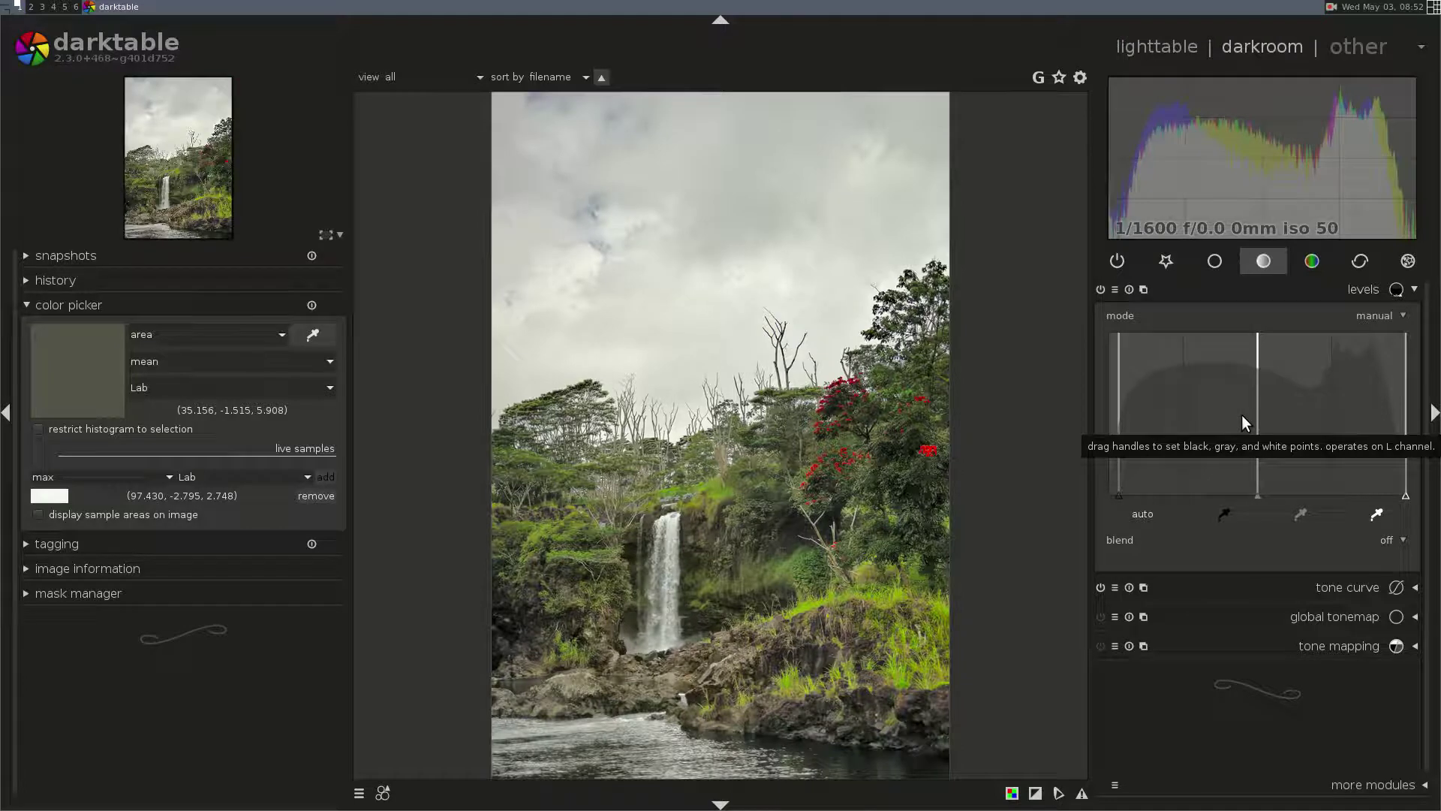
{"action": "scroll", "coordinate": [1241, 414], "scroll_direction": "down", "scroll_amount": 1}
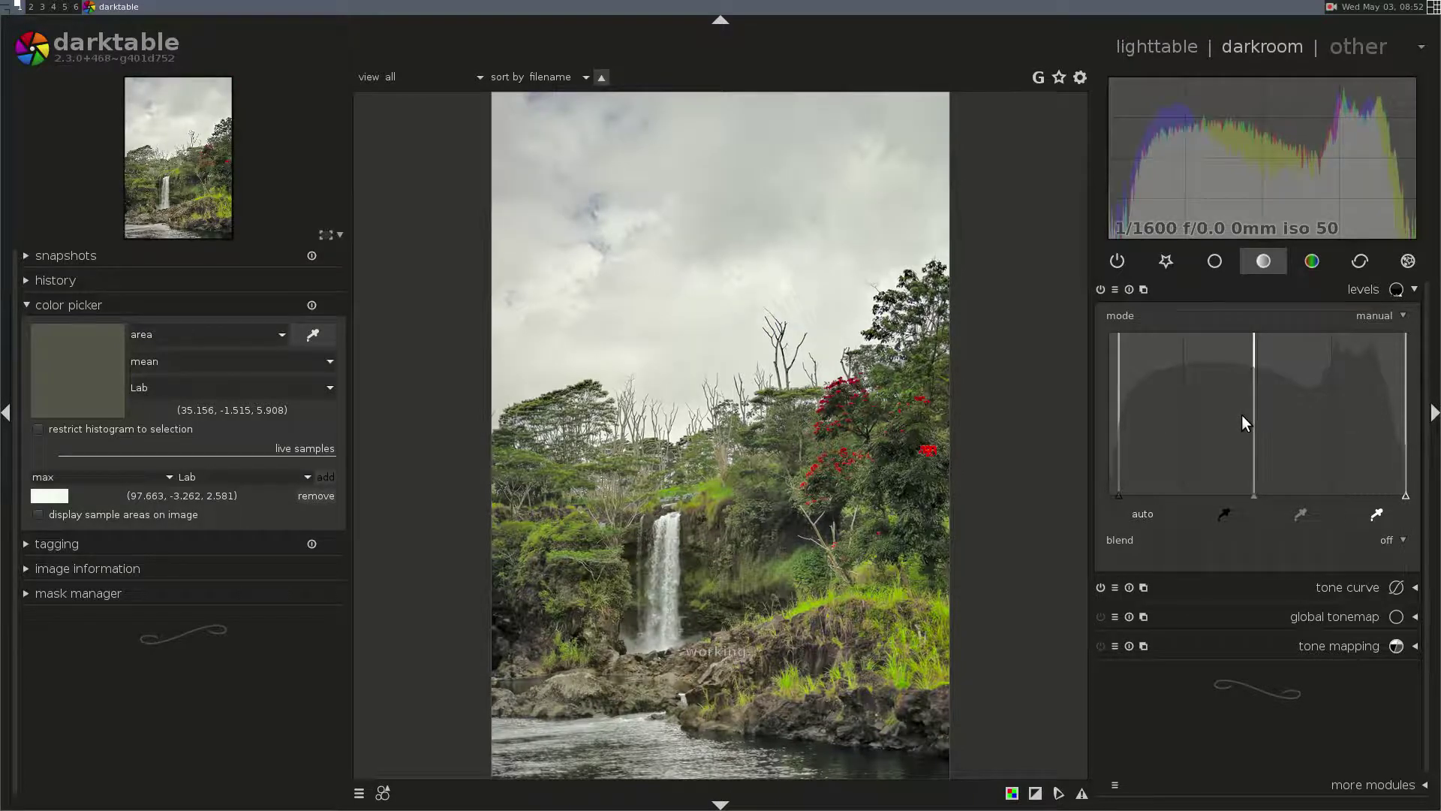
{"action": "scroll", "coordinate": [1242, 415], "scroll_direction": "down", "scroll_amount": 1}
{"action": "scroll", "coordinate": [1241, 415], "scroll_direction": "up", "scroll_amount": 1}
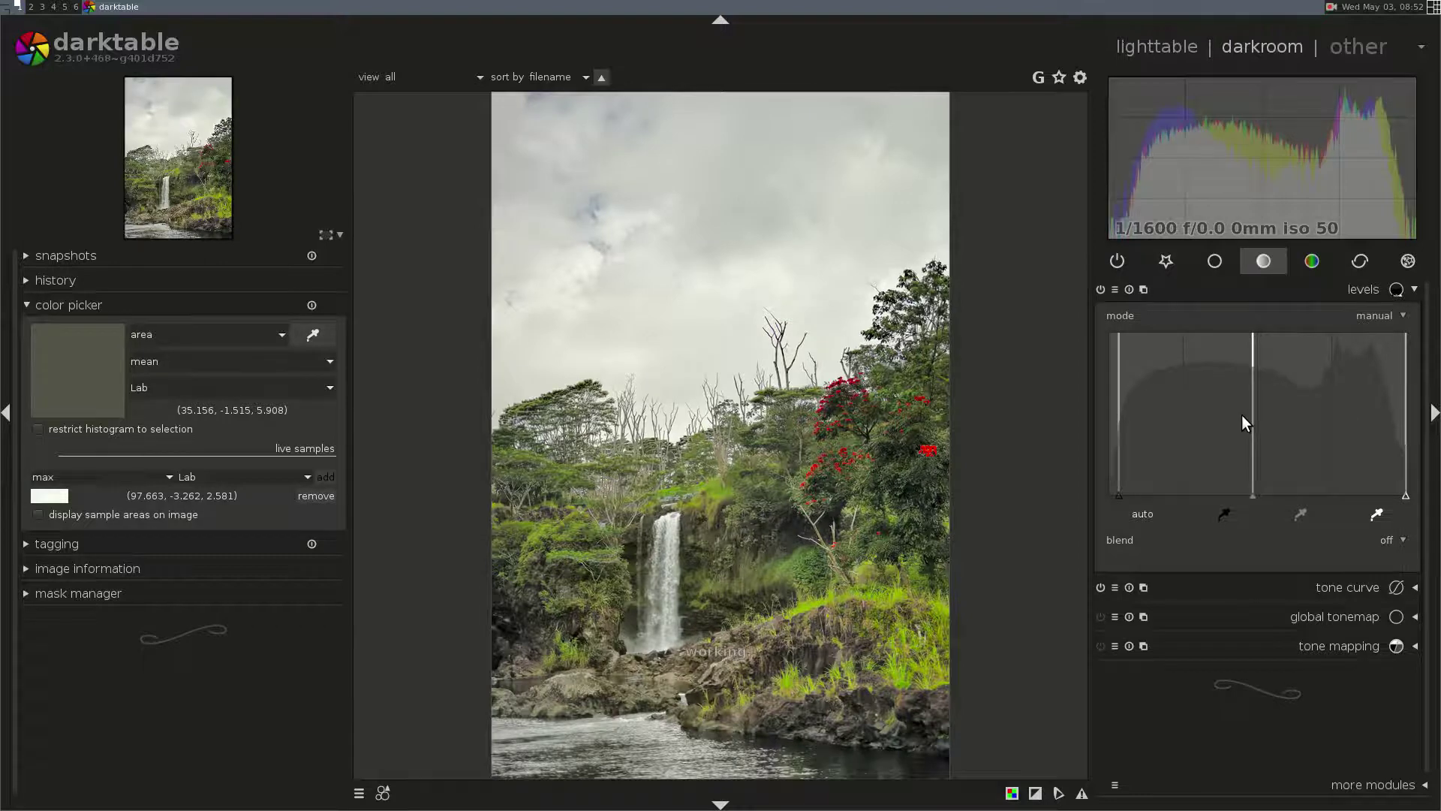
{"action": "scroll", "coordinate": [1242, 414], "scroll_direction": "up", "scroll_amount": 1}
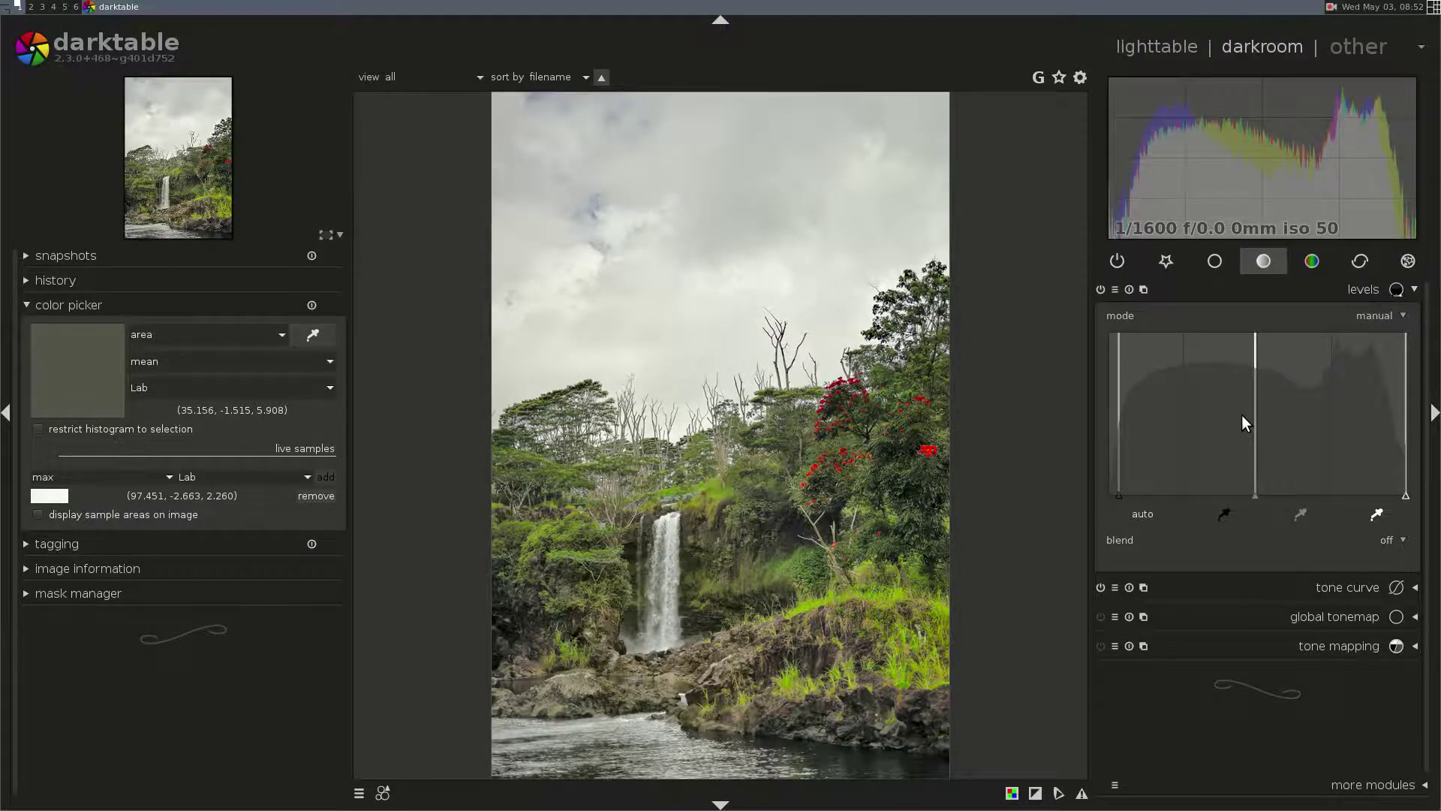
{"action": "scroll", "coordinate": [1241, 414], "scroll_direction": "up", "scroll_amount": 1}
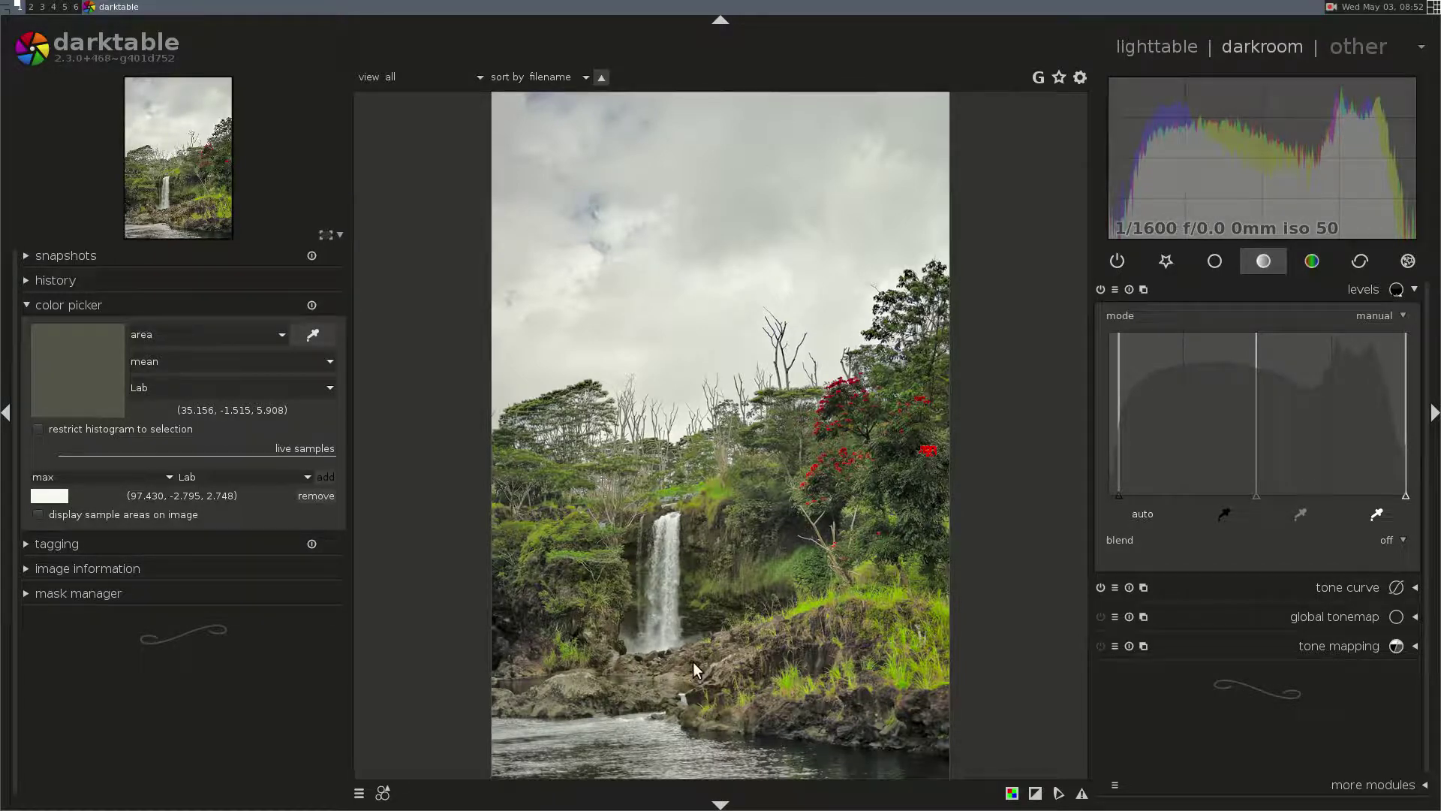
- Sample the brown rocks at 100% with the color zones picker and gather the saturation nodes closely around the sampled orange hue
{"action": "middle_click", "coordinate": [673, 665]}
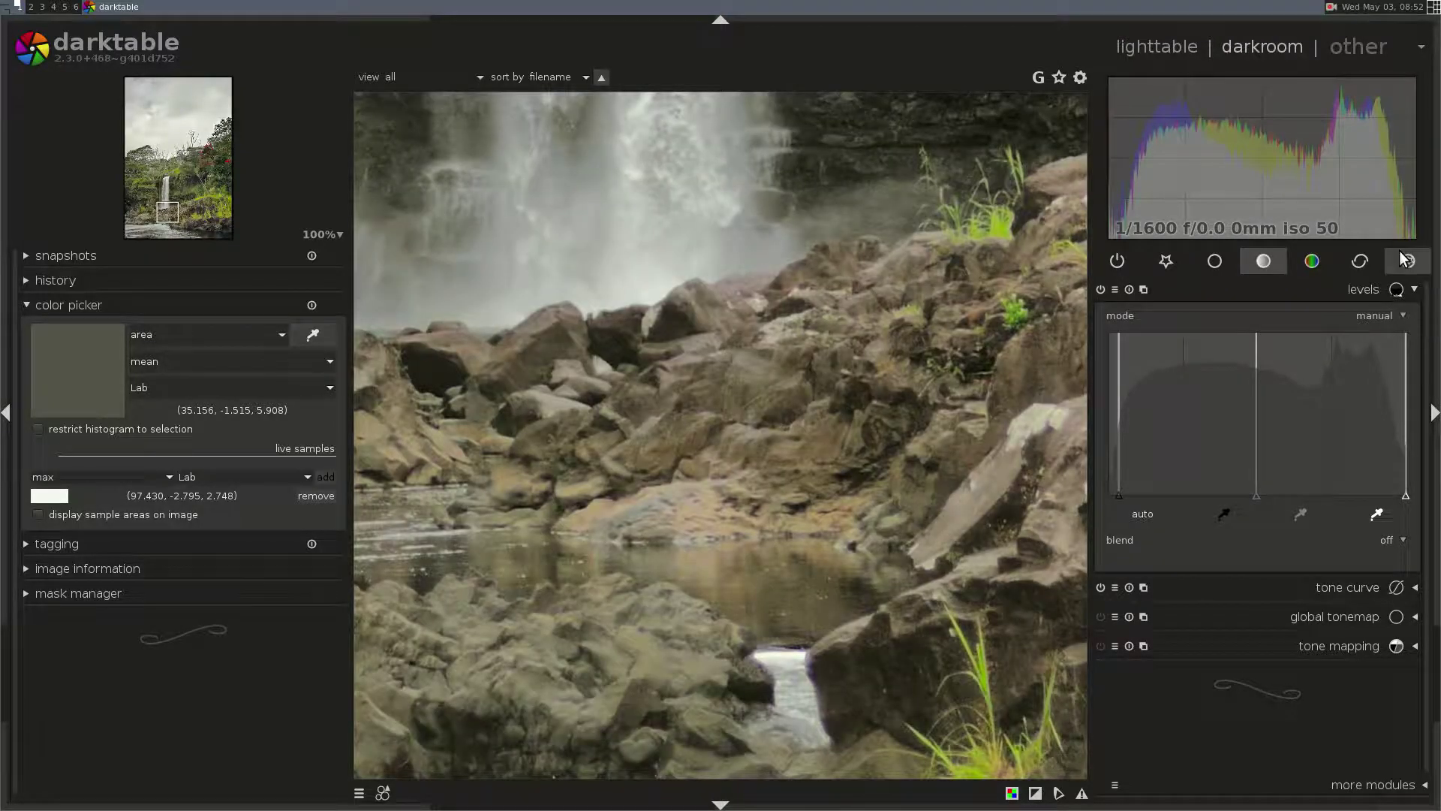
{"action": "left_click", "coordinate": [1314, 260]}
{"action": "left_click", "coordinate": [1363, 346]}
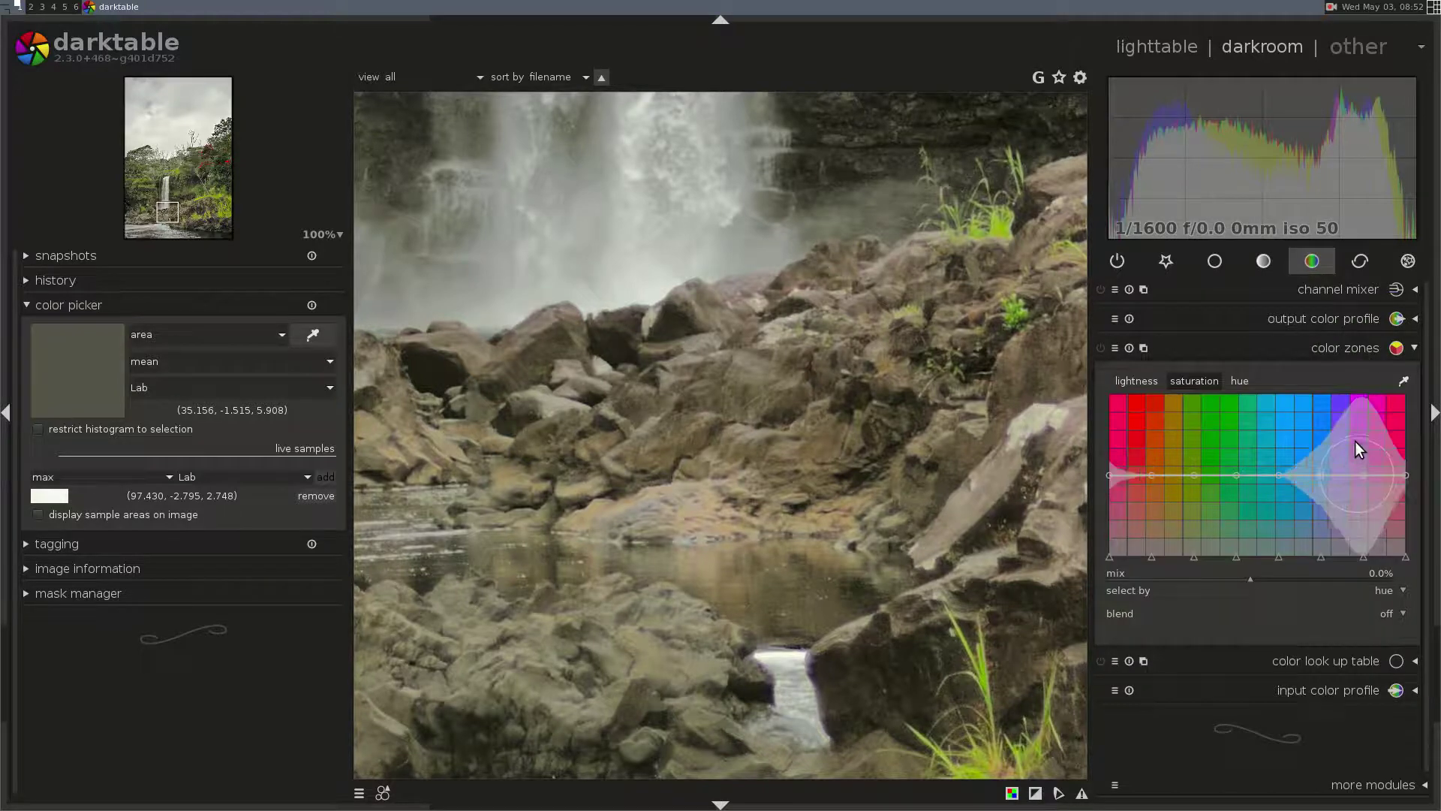
{"action": "left_click", "coordinate": [1403, 382]}
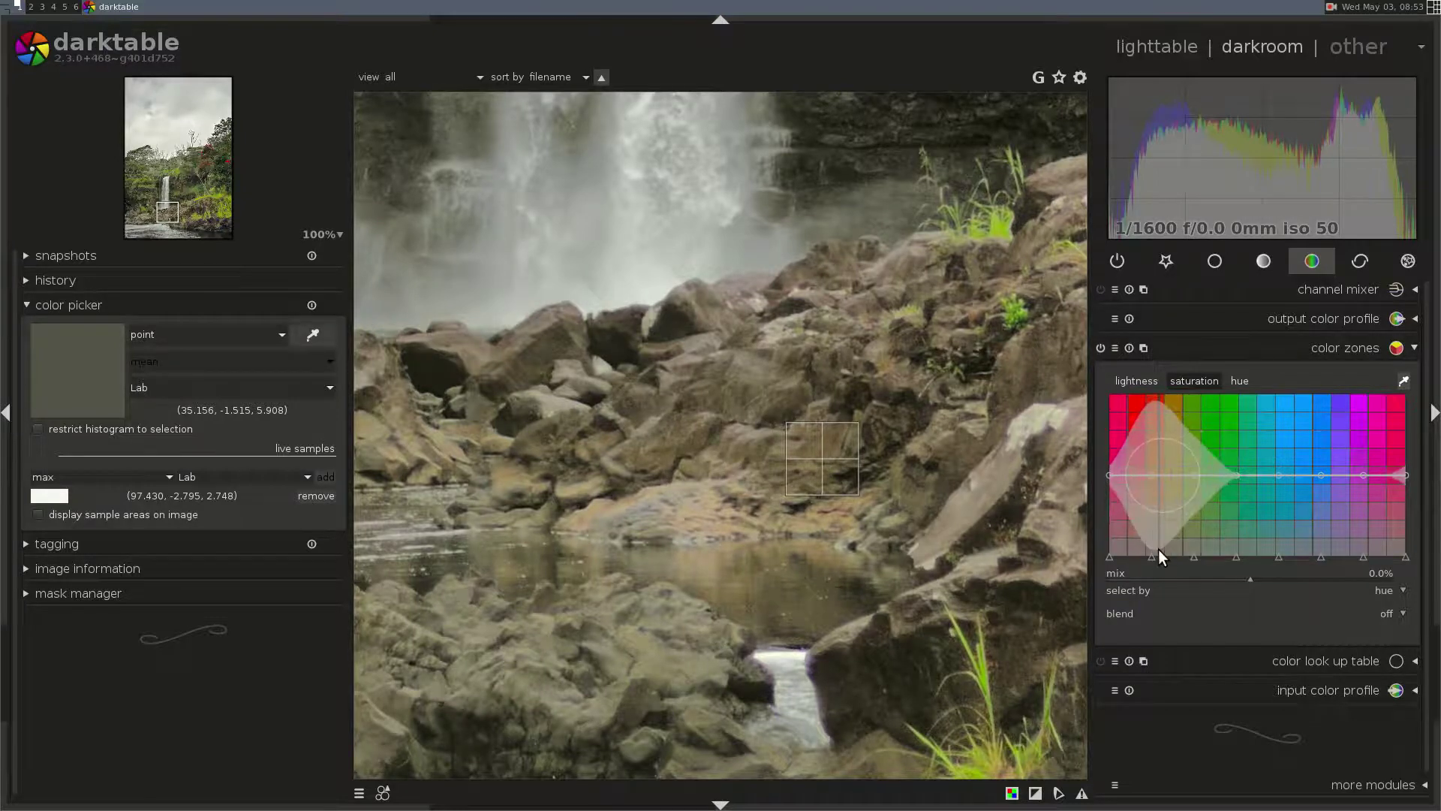
{"action": "mouse_move", "coordinate": [1140, 557]}
{"action": "left_mouse_down"}
{"action": "mouse_move", "coordinate": [1202, 566]}
{"action": "mouse_move", "coordinate": [1156, 560]}
{"action": "left_mouse_up"}
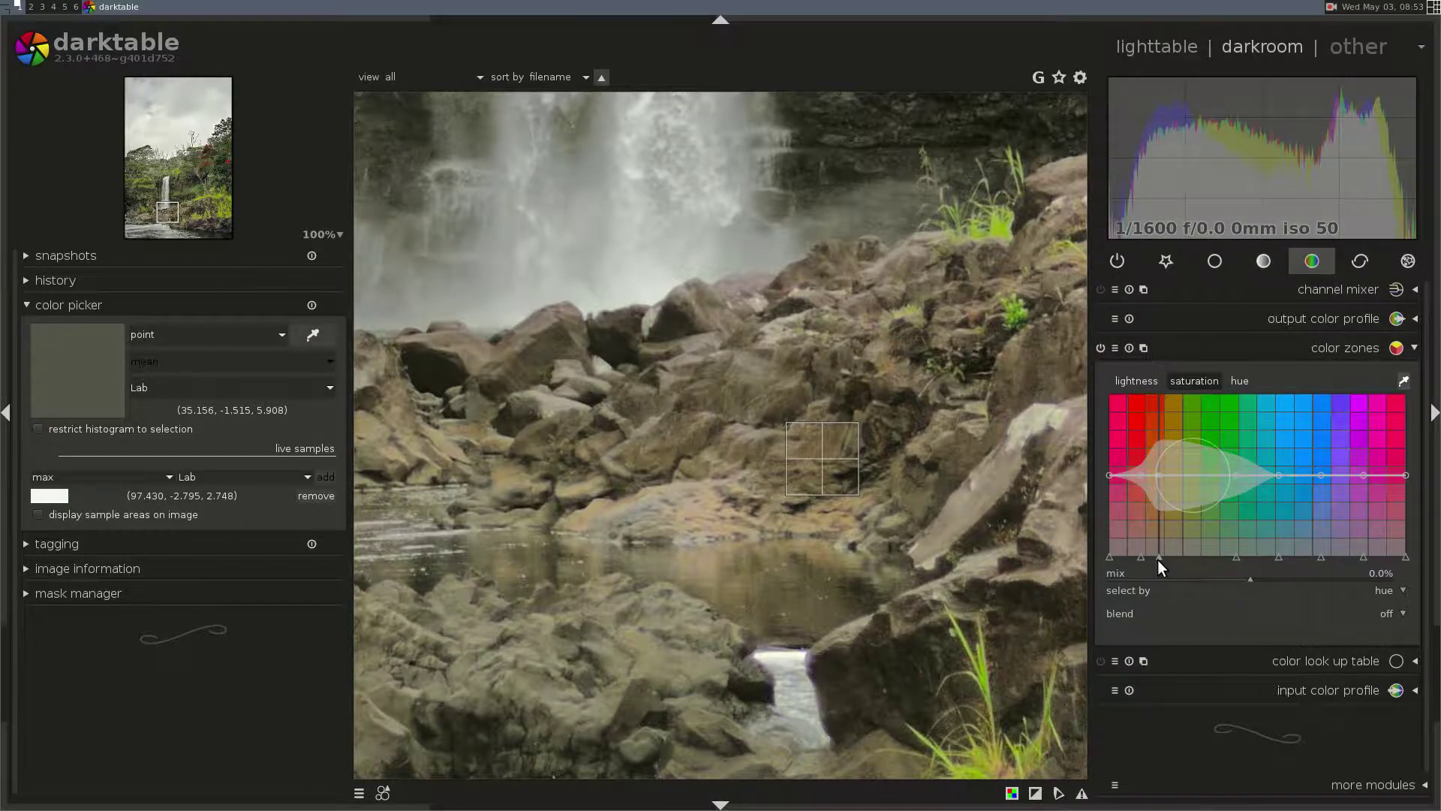
{"action": "left_click_drag", "start_coordinate": [1235, 557], "coordinate": [1174, 560]}
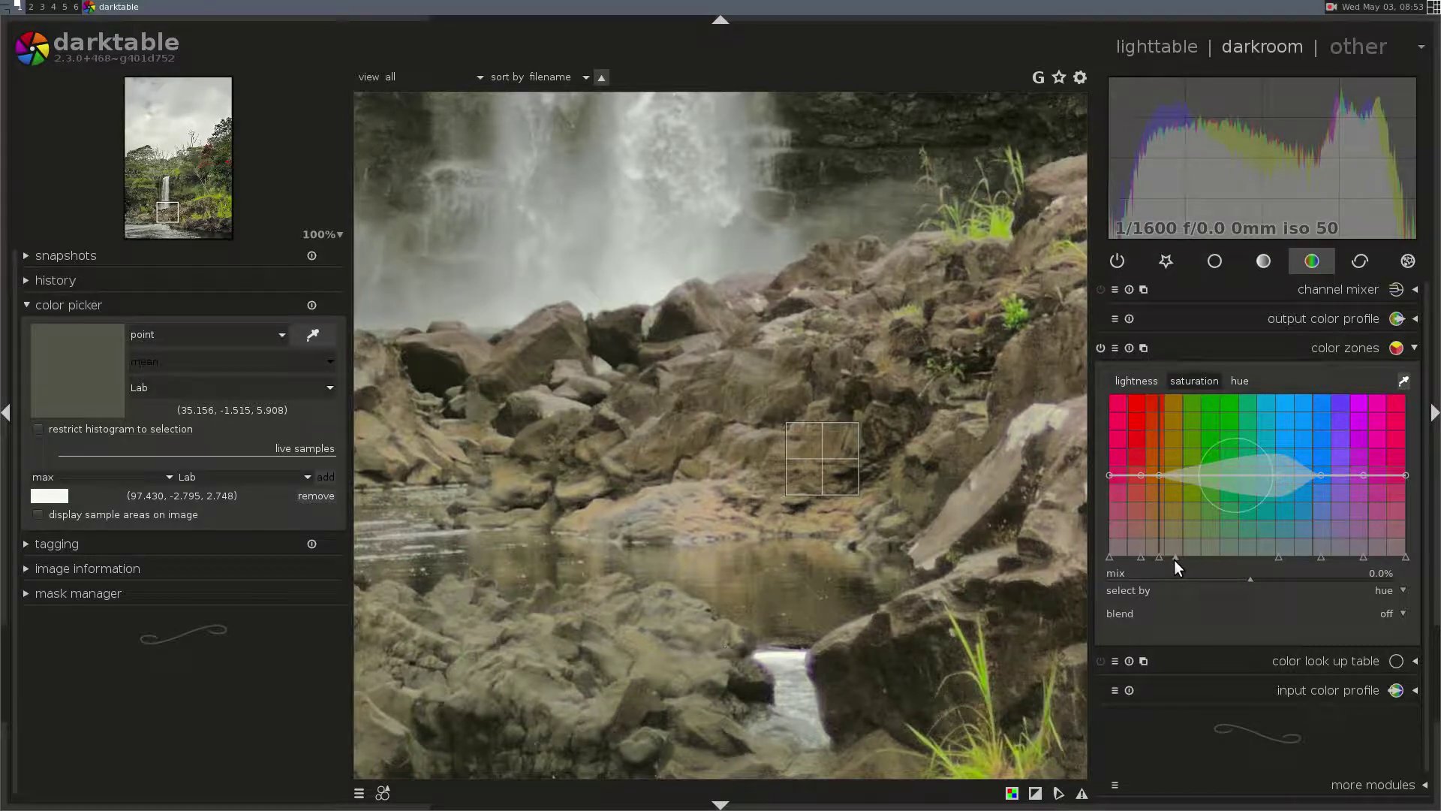
- Boost the saturation of only the rocks' orange hue in color zones and compare the effect on the full image
{"action": "scroll", "coordinate": [1143, 469], "scroll_direction": "up", "scroll_amount": 8}
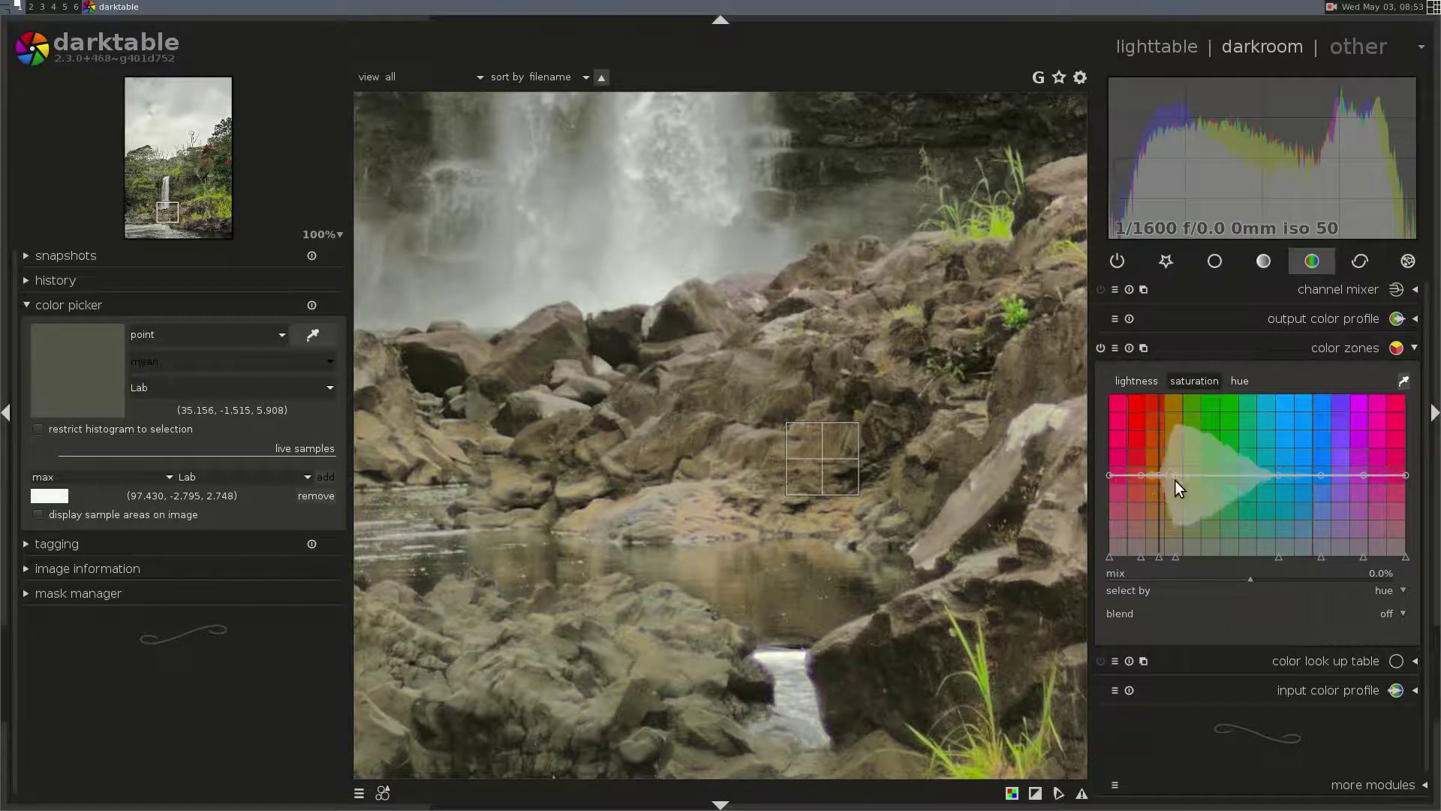
{"action": "left_click_drag", "start_coordinate": [1159, 473], "coordinate": [1160, 444]}
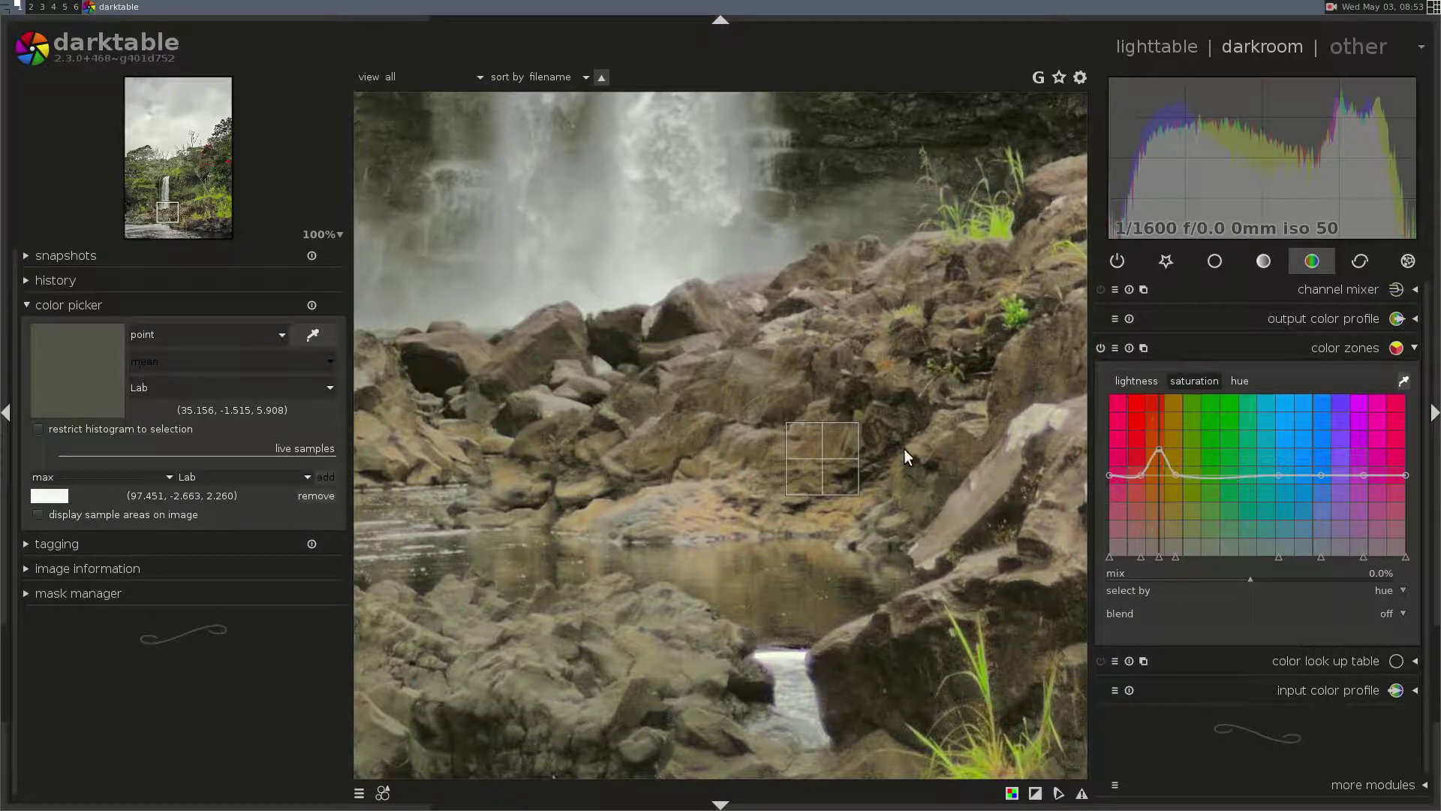
{"action": "middle_click", "coordinate": [714, 426]}
{"action": "middle_click", "coordinate": [714, 425]}
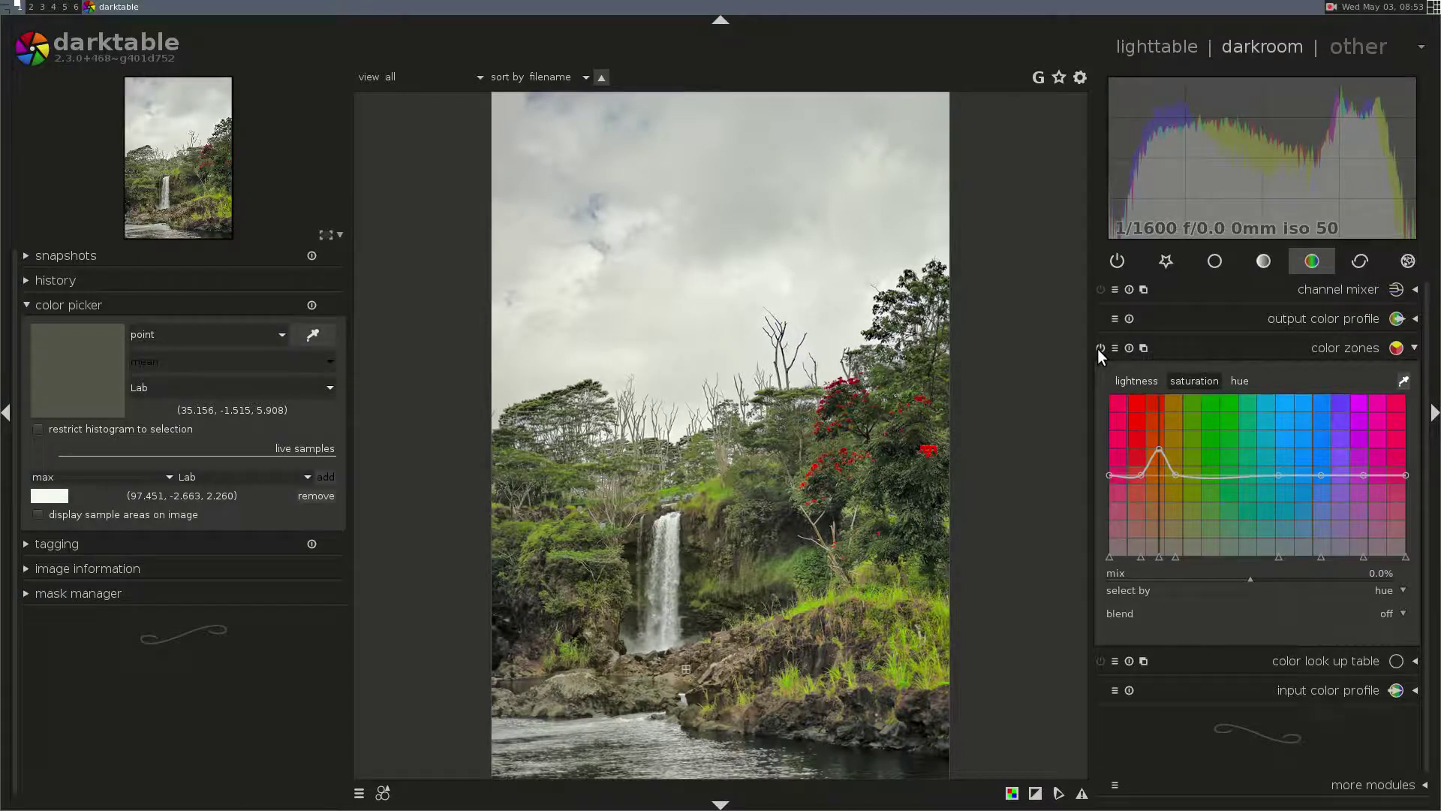
{"action": "left_click", "coordinate": [1298, 349]}
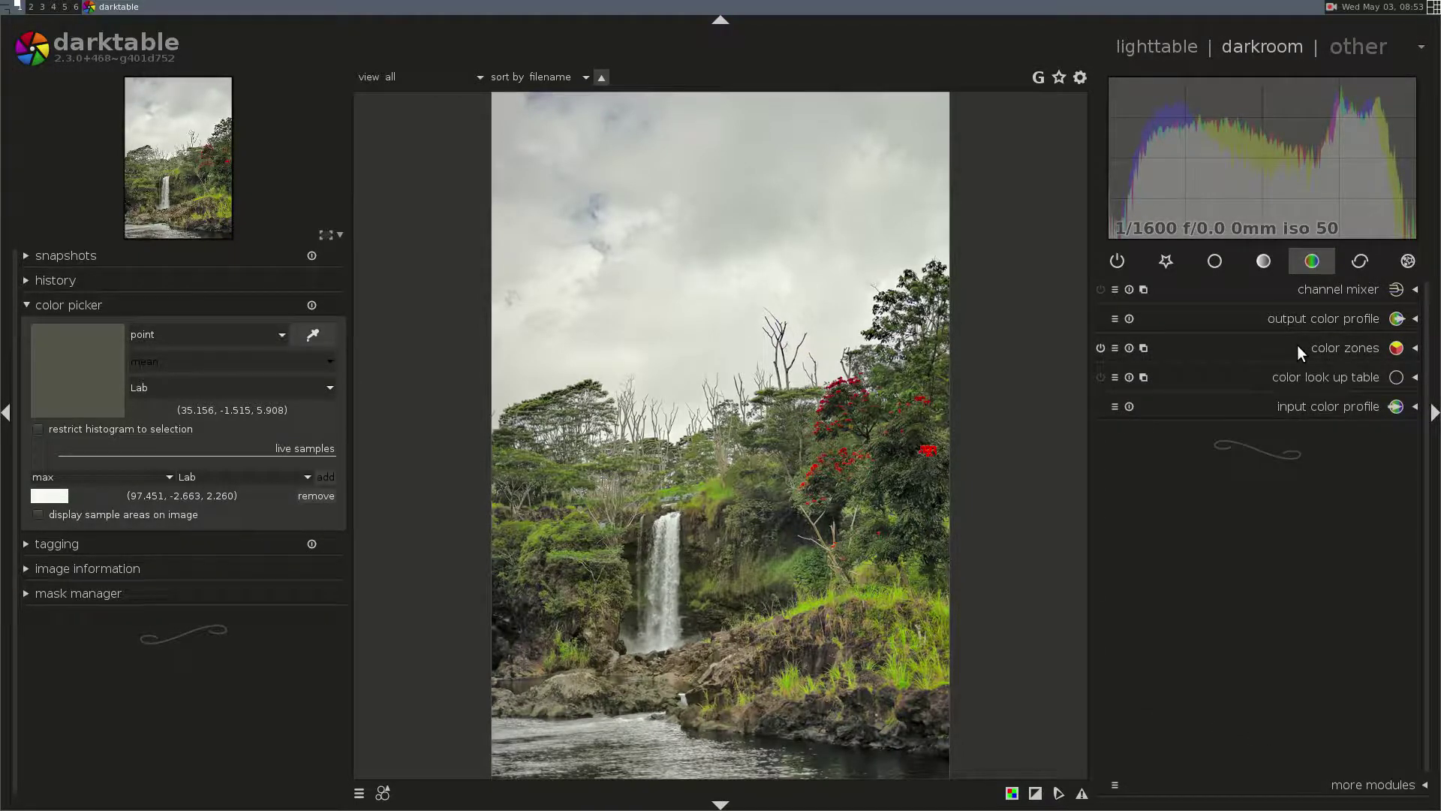
{"action": "left_click", "coordinate": [1301, 352]}
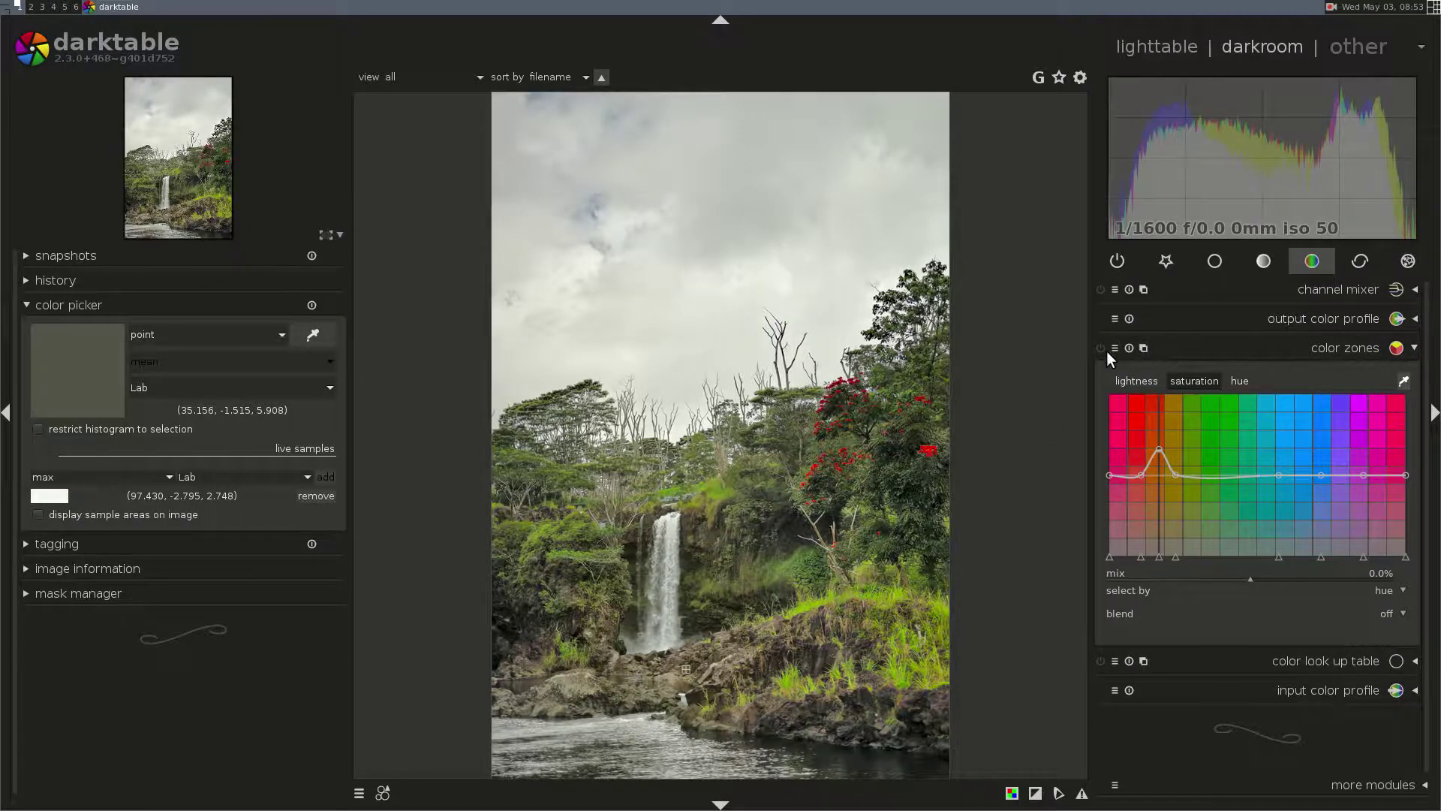
{"action": "left_click", "coordinate": [1236, 347]}
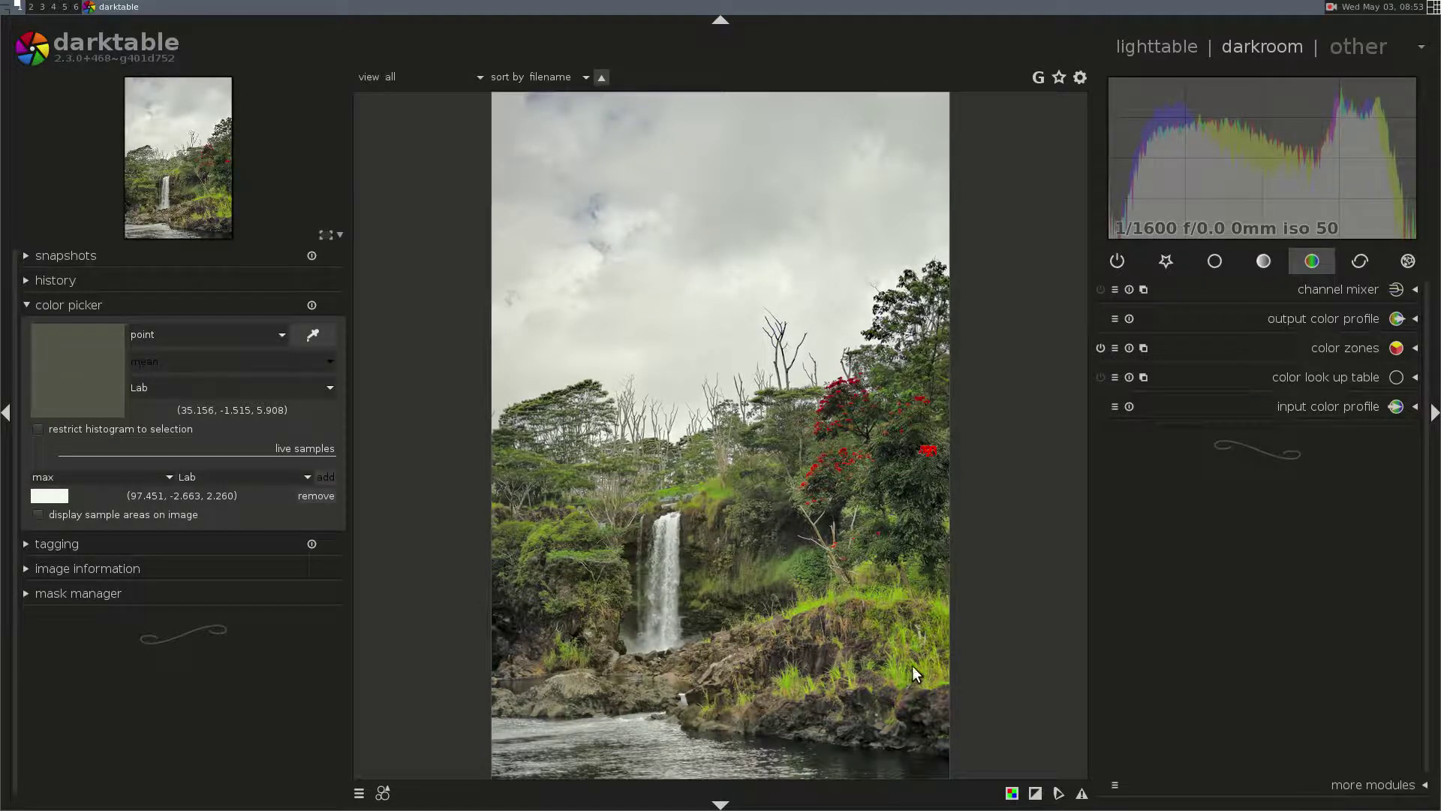
- Apply shadows and highlights softened with the bilateral filter, reducing shadows to 18 and setting highlights to 0
{"action": "left_click", "coordinate": [1216, 262]}
{"action": "left_click", "coordinate": [1339, 288]}
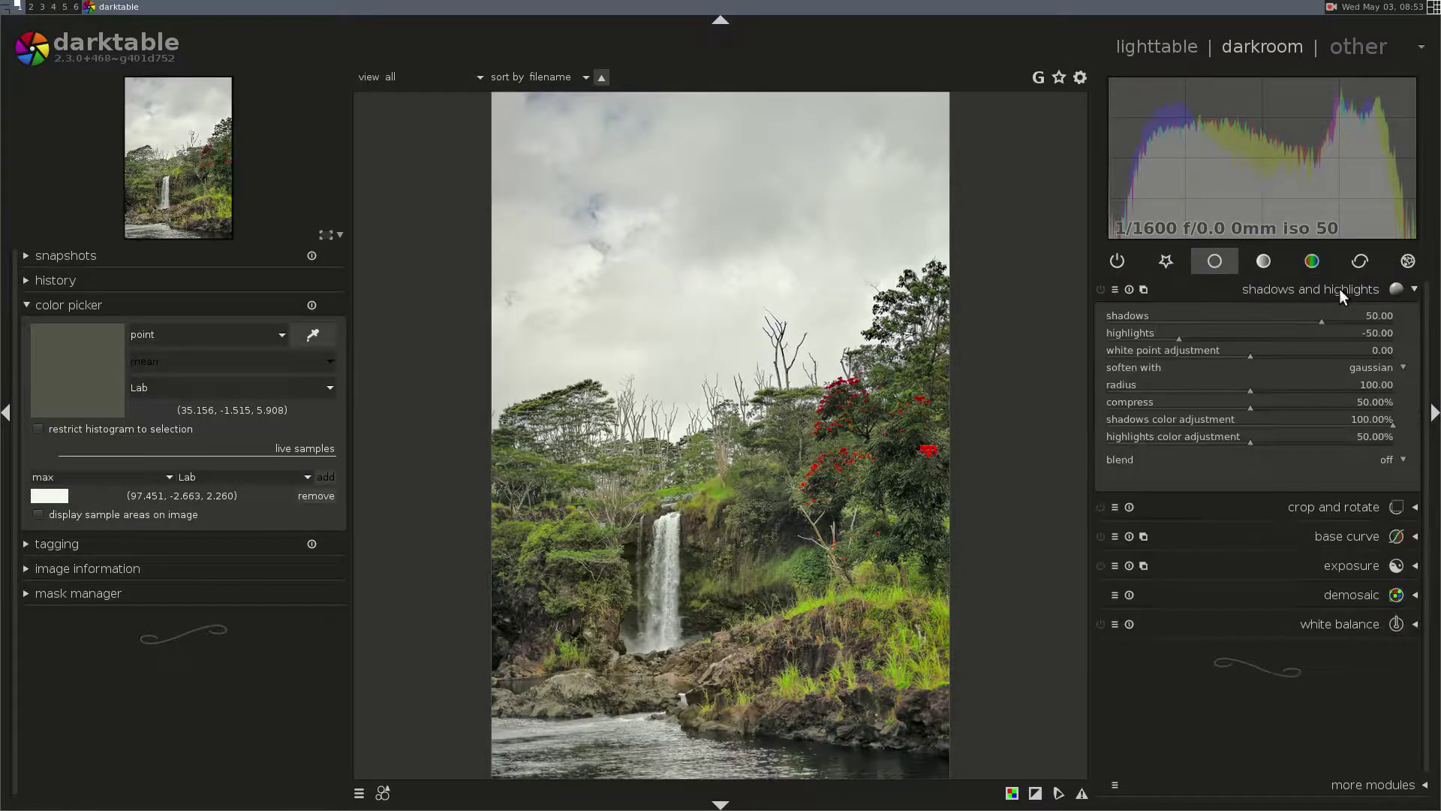
{"action": "left_click", "coordinate": [1392, 367]}
{"action": "left_click", "coordinate": [1384, 381]}
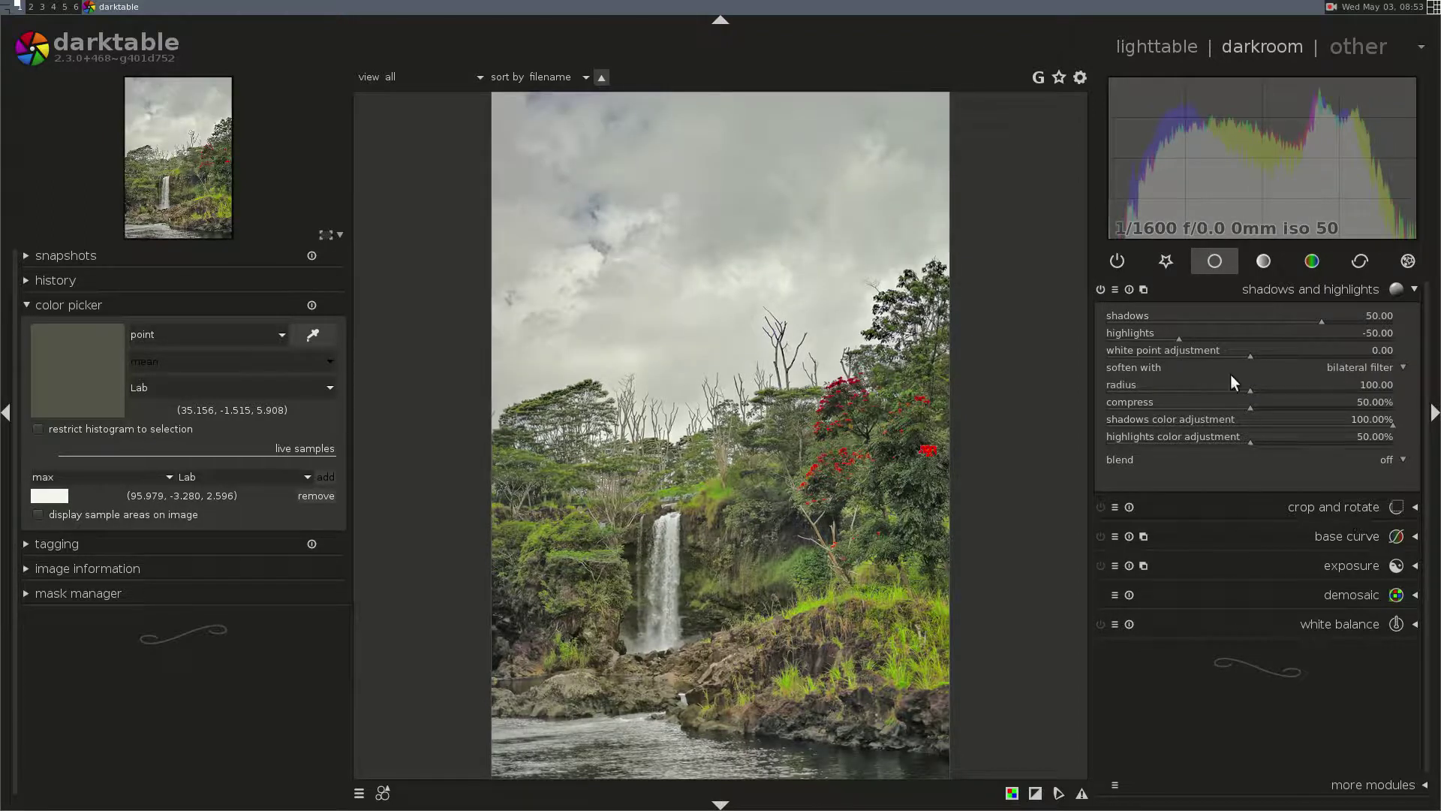
{"action": "scroll", "coordinate": [1320, 314], "scroll_direction": "down", "scroll_amount": 16}
{"action": "right_click", "coordinate": [1239, 338]}
{"action": "type", "text": "0"}
{"action": "key", "text": "Return"}
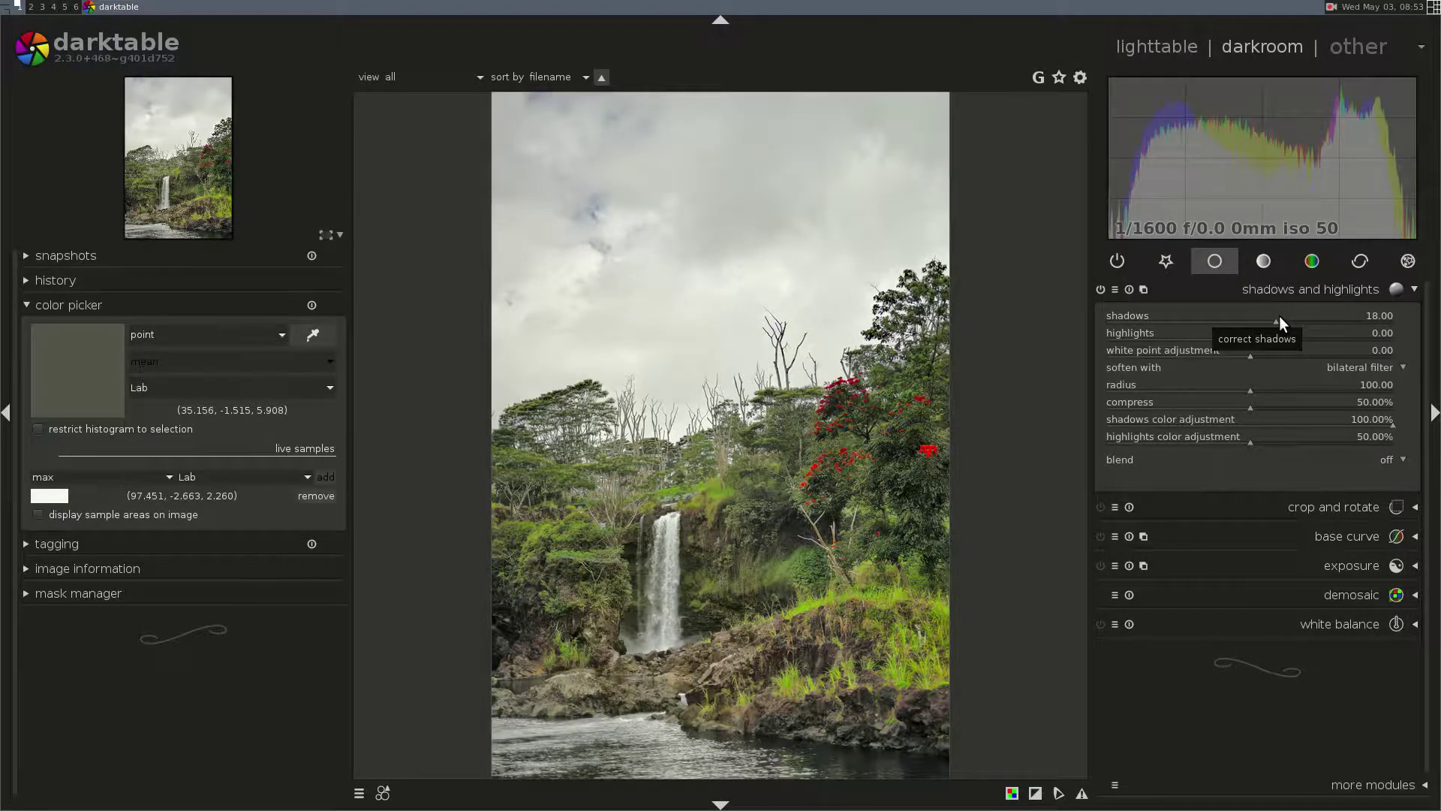
- Set shadows to 38 and compress to 81.61% in shadows and highlights, comparing the image with and without the effect
{"action": "scroll", "coordinate": [1278, 315], "scroll_direction": "down", "scroll_amount": 8}
{"action": "scroll", "coordinate": [1279, 316], "scroll_direction": "down", "scroll_amount": 1}
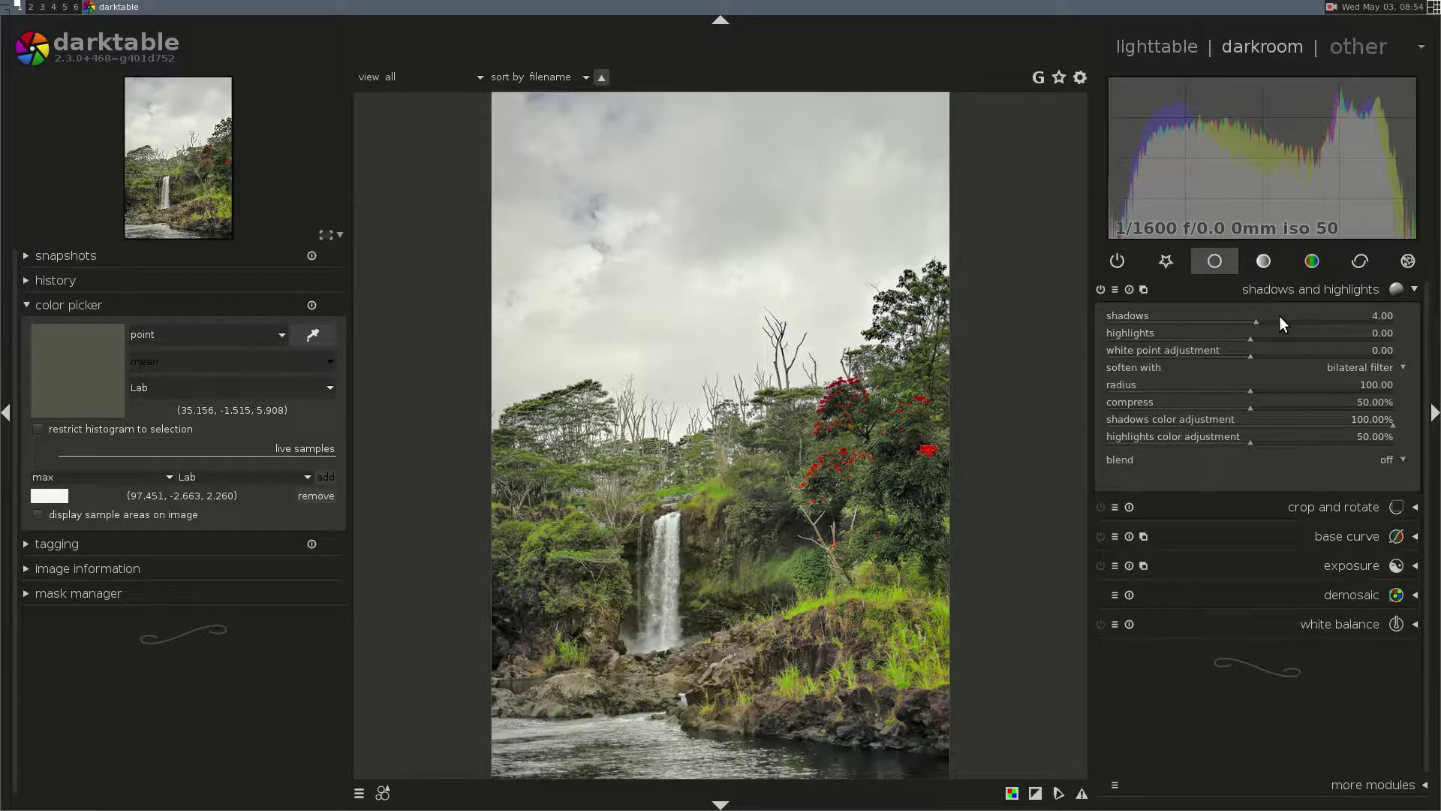
{"action": "scroll", "coordinate": [1279, 316], "scroll_direction": "up", "scroll_amount": 5}
{"action": "scroll", "coordinate": [1279, 315], "scroll_direction": "up", "scroll_amount": 13}
{"action": "scroll", "coordinate": [1279, 316], "scroll_direction": "up", "scroll_amount": 1}
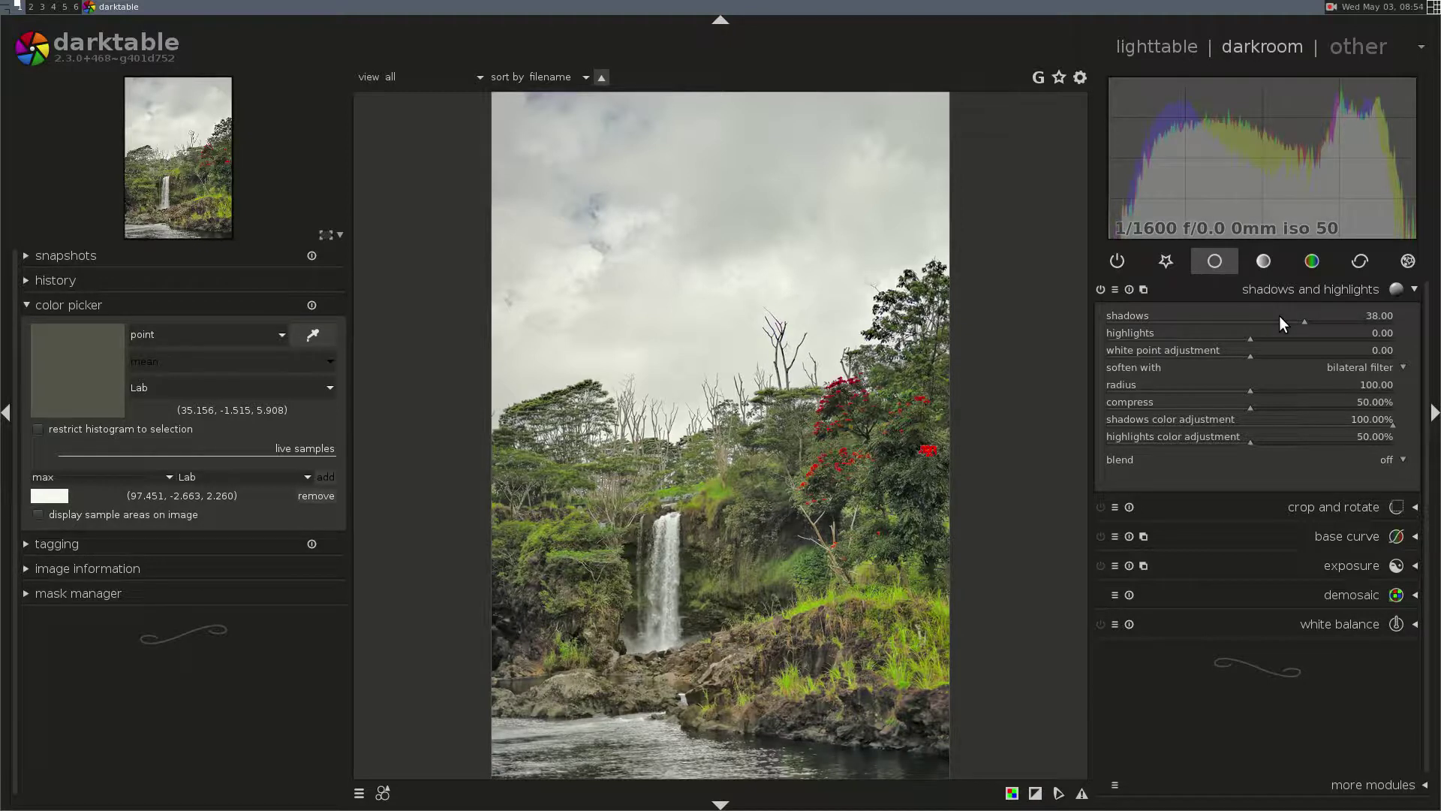
{"action": "left_click", "coordinate": [1099, 289]}
{"action": "left_click", "coordinate": [1099, 289]}
{"action": "left_click_drag", "start_coordinate": [1251, 404], "coordinate": [1339, 411]}
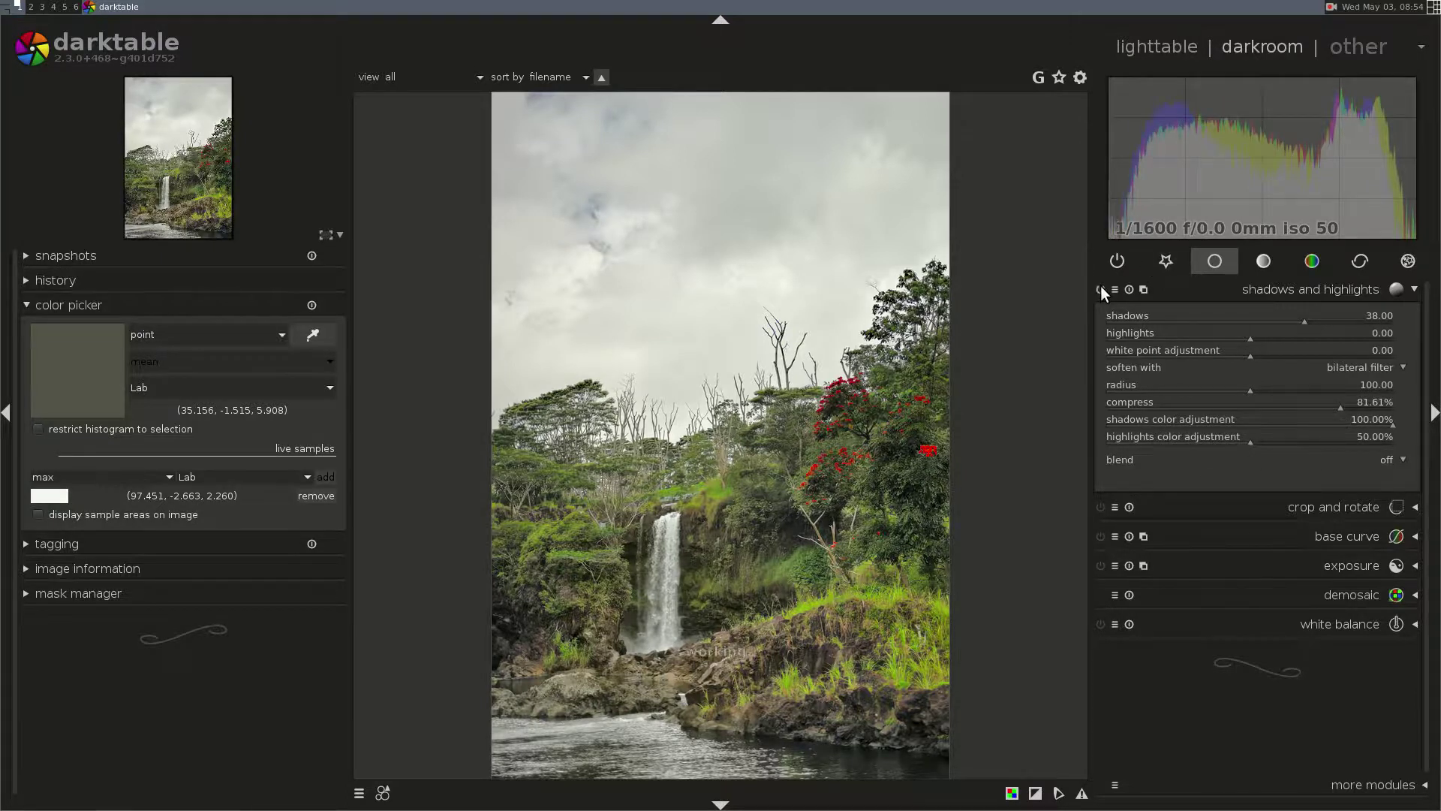
{"action": "left_click", "coordinate": [1309, 314]}
{"action": "left_click", "coordinate": [1163, 289]}
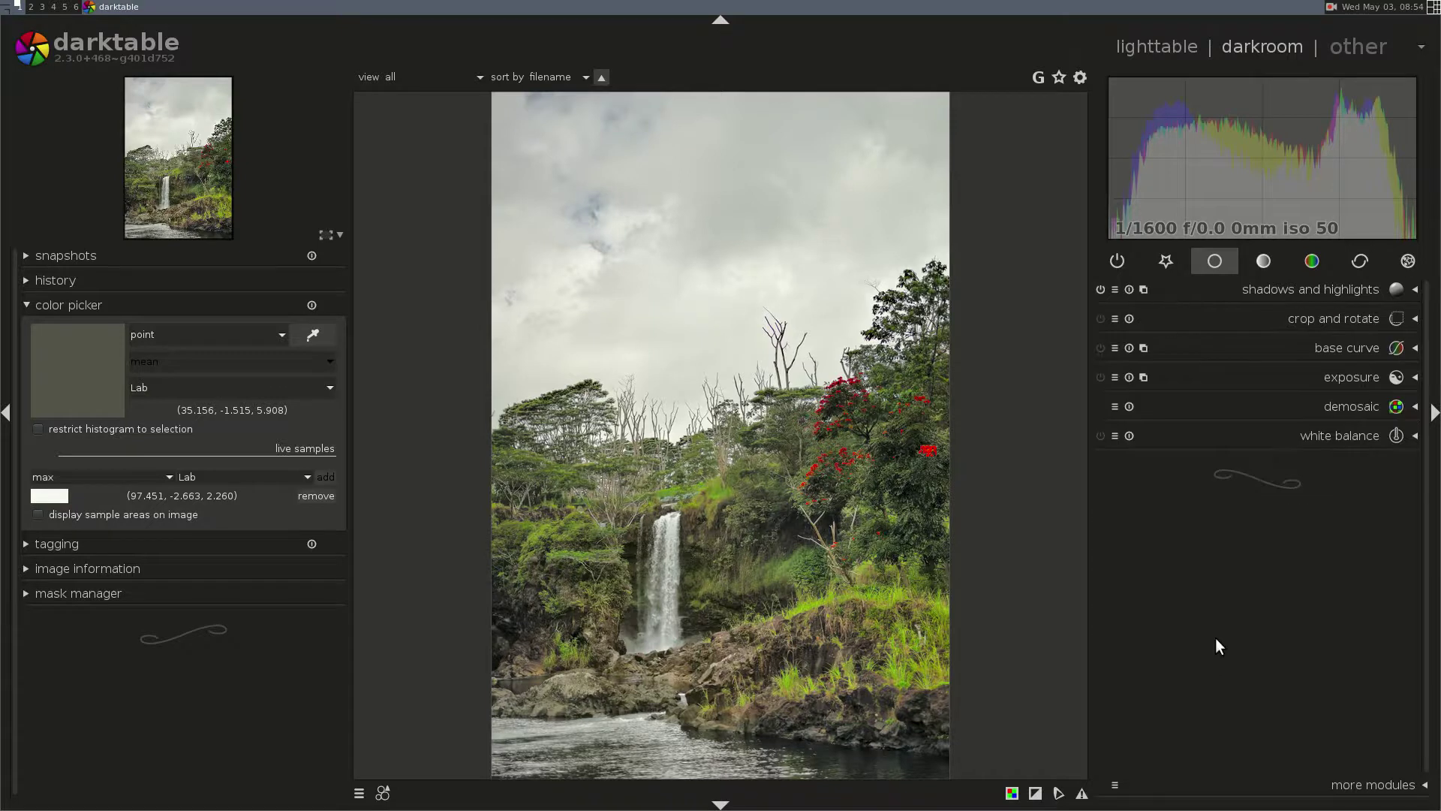